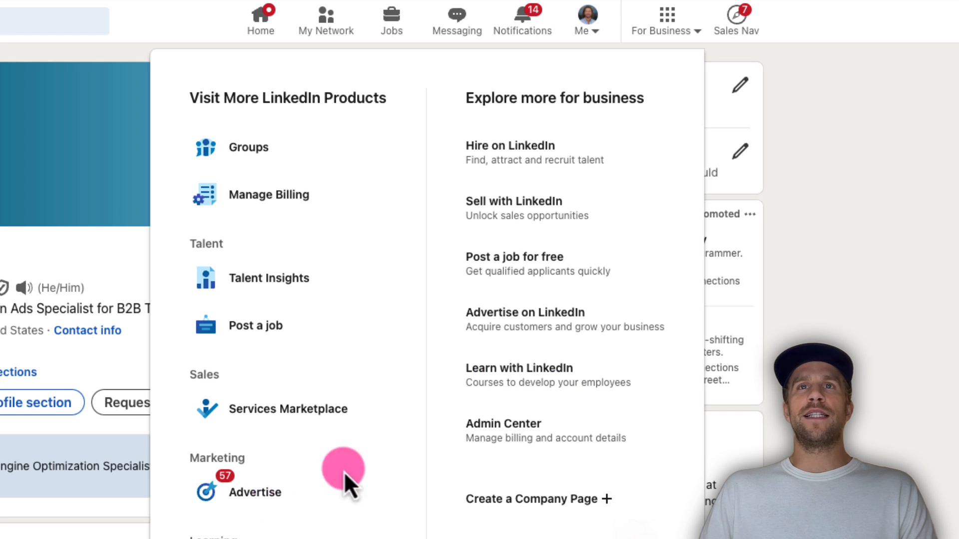
- Go from LinkedIn's advertising page into Campaign Manager and open the form for creating a new ad account
left_click(521, 319)
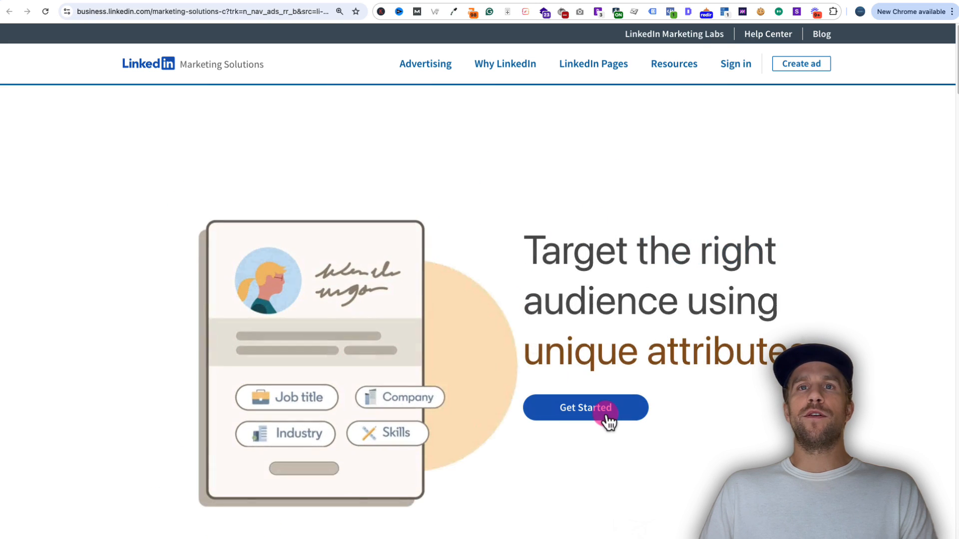
left_click(603, 411)
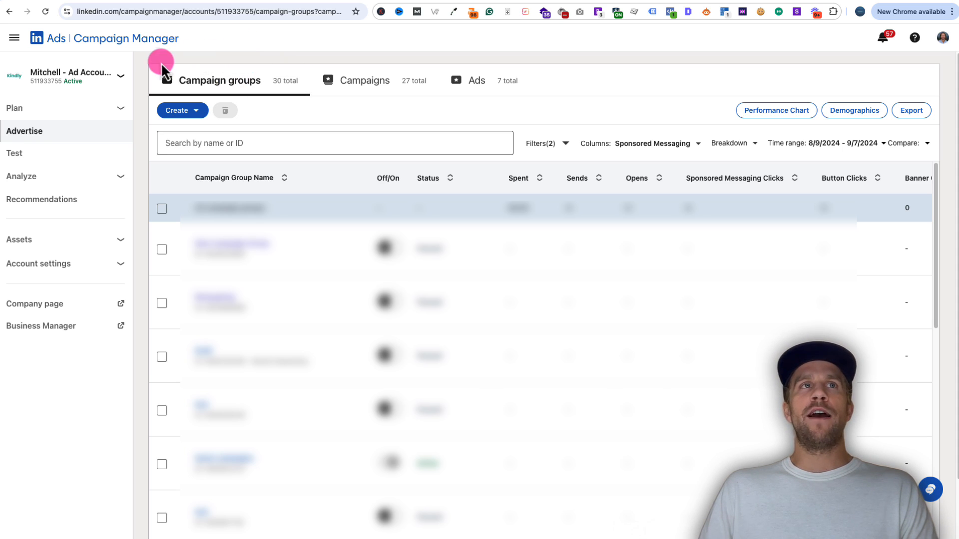
left_click(125, 76)
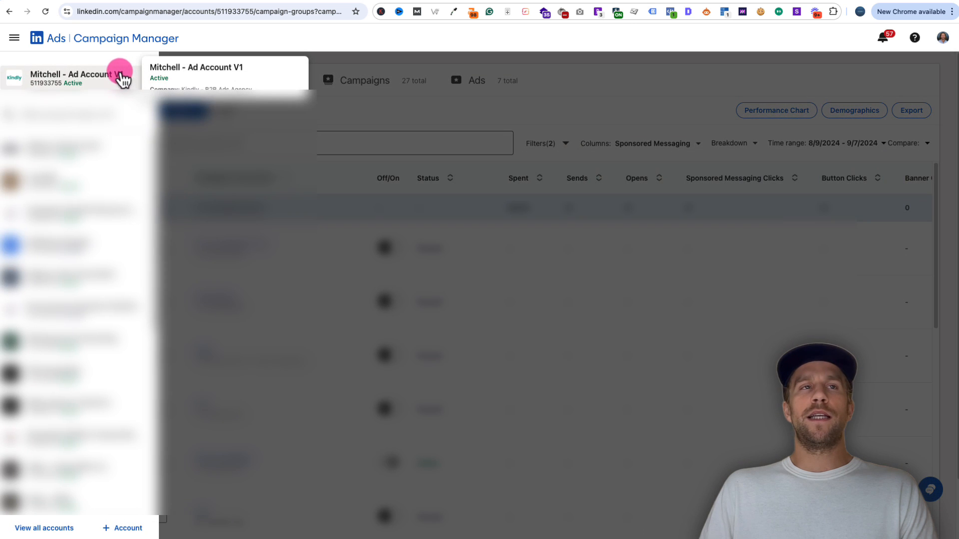
left_click(120, 528)
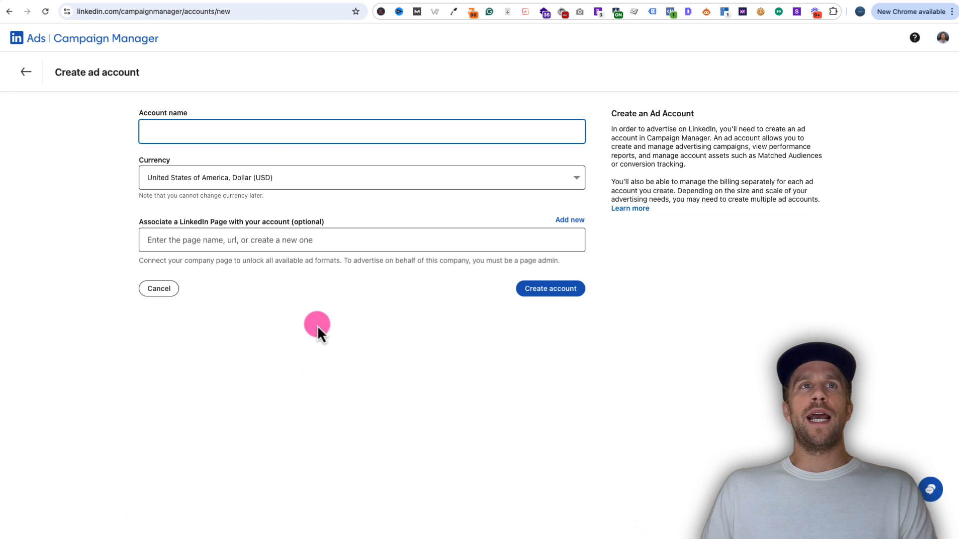
- Create a USD ad account with a demo account name and the Kindly - B2B Ads Agency page associated with it
type("Mitchell's Ad Account Demo")
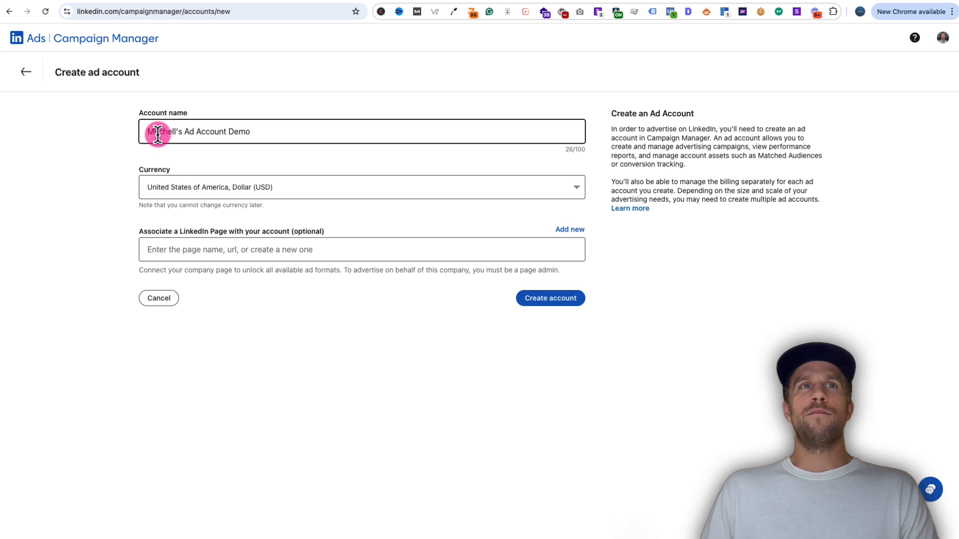
left_click(209, 155)
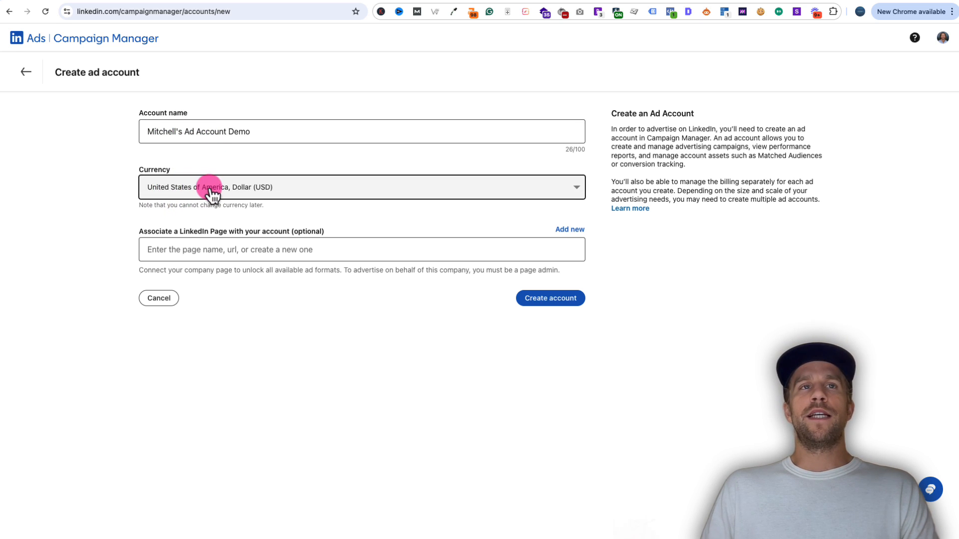
left_click(200, 247)
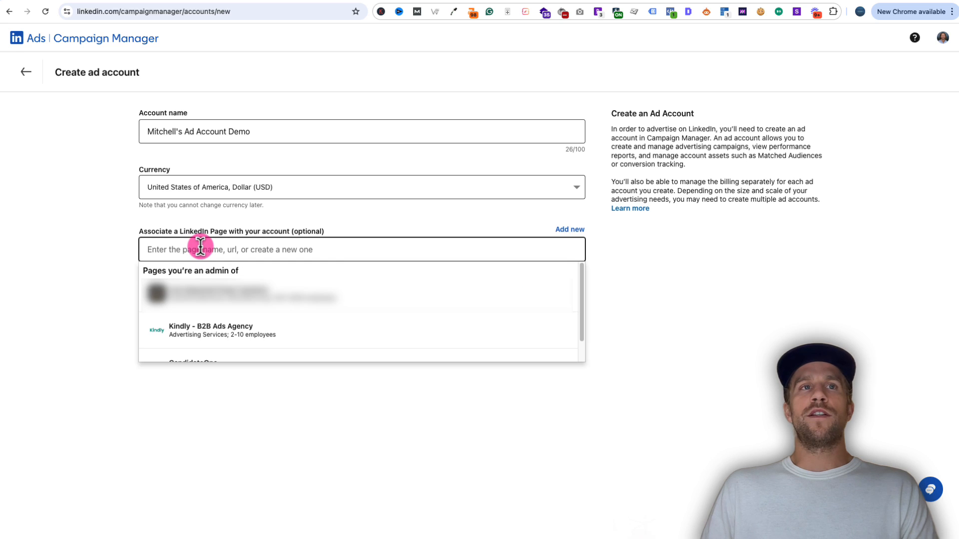
left_click(192, 333)
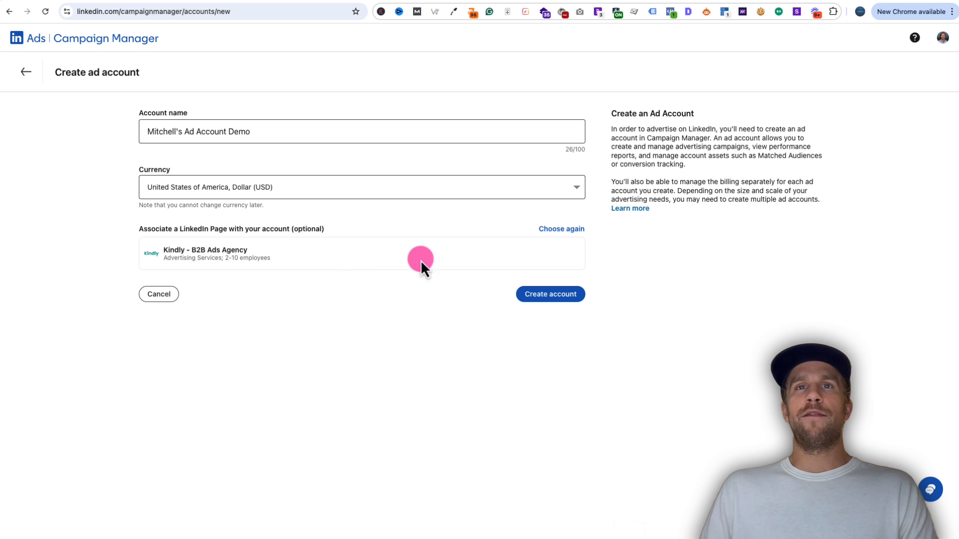
left_click(537, 296)
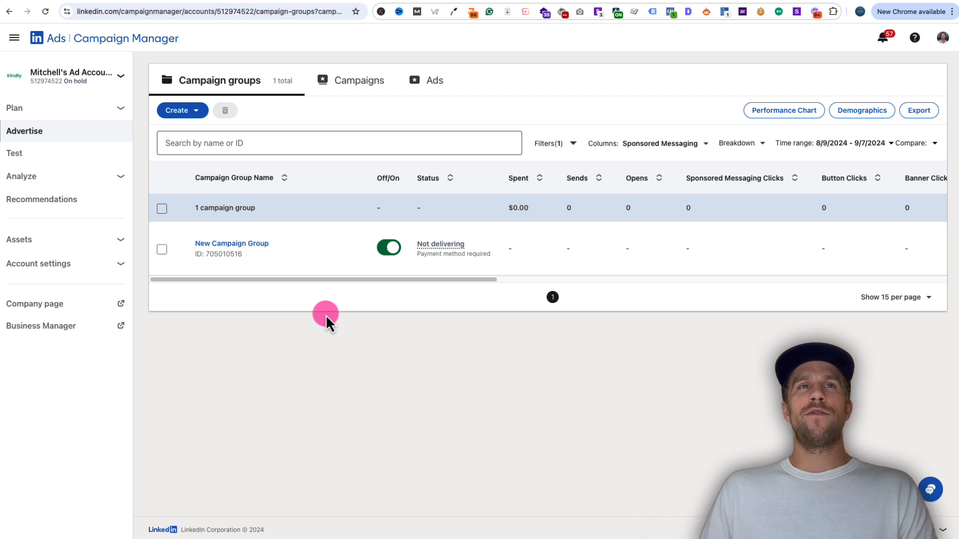
- Turn off the campaign group named New Campaign Group
mouse_move(301, 238)
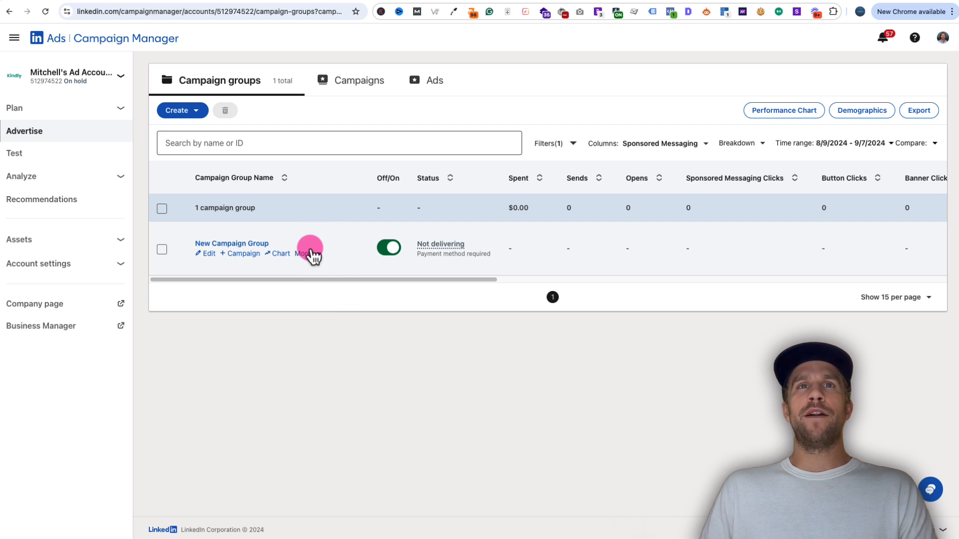
left_click(390, 250)
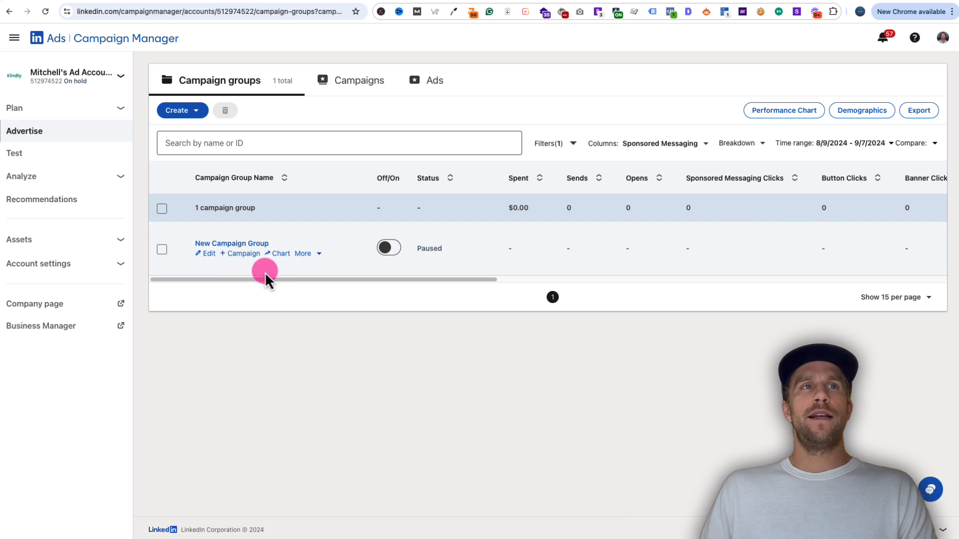
- Review the account's settings for user access, account details and URL tracking parameters
left_click(112, 270)
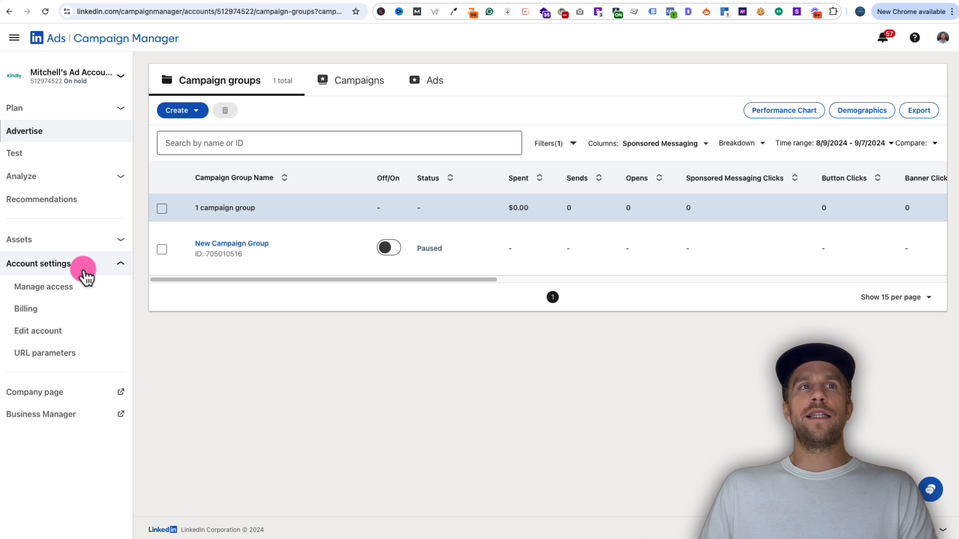
left_click(62, 289)
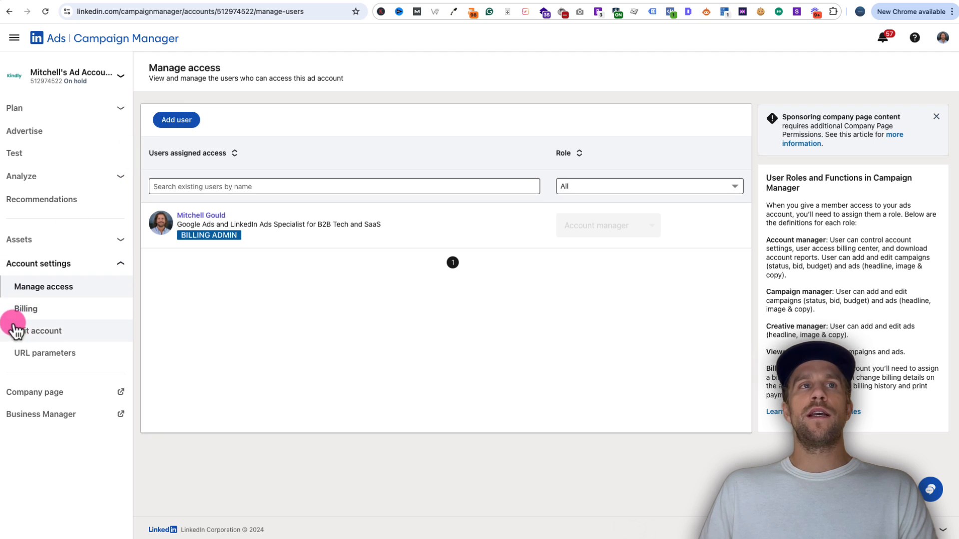
left_click(38, 332)
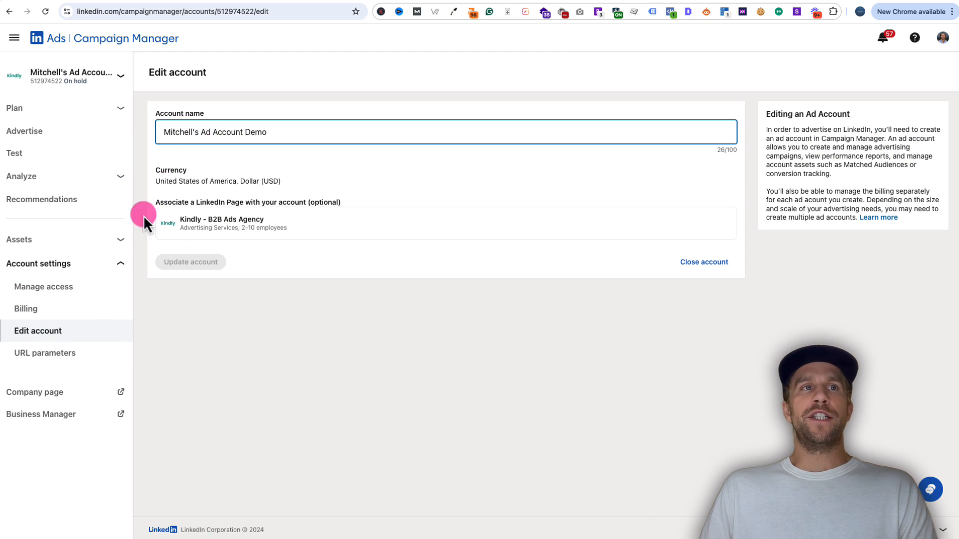
left_click(54, 361)
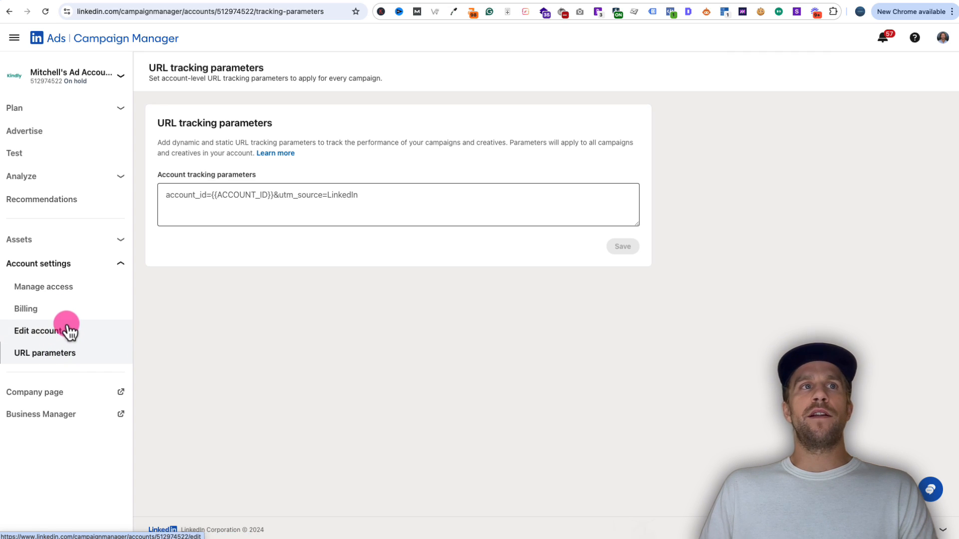
- Start adding a credit card in the account's billing settings, and fill in and save the required business name and address
left_click(58, 314)
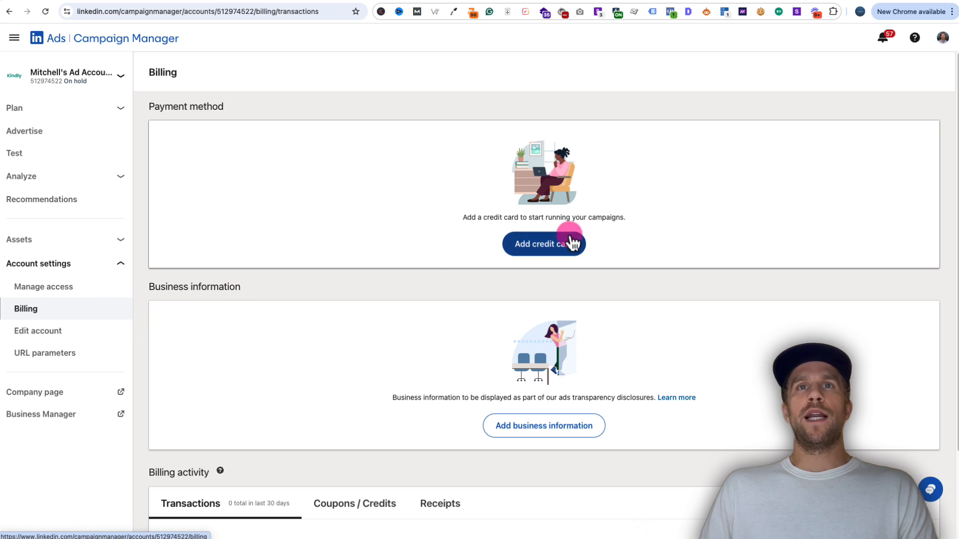
left_click(539, 255)
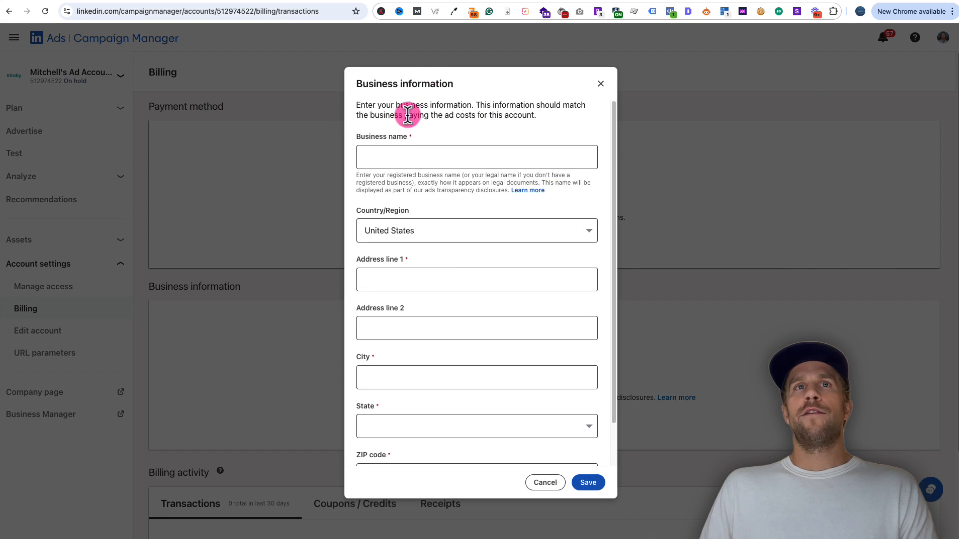
left_click(438, 143)
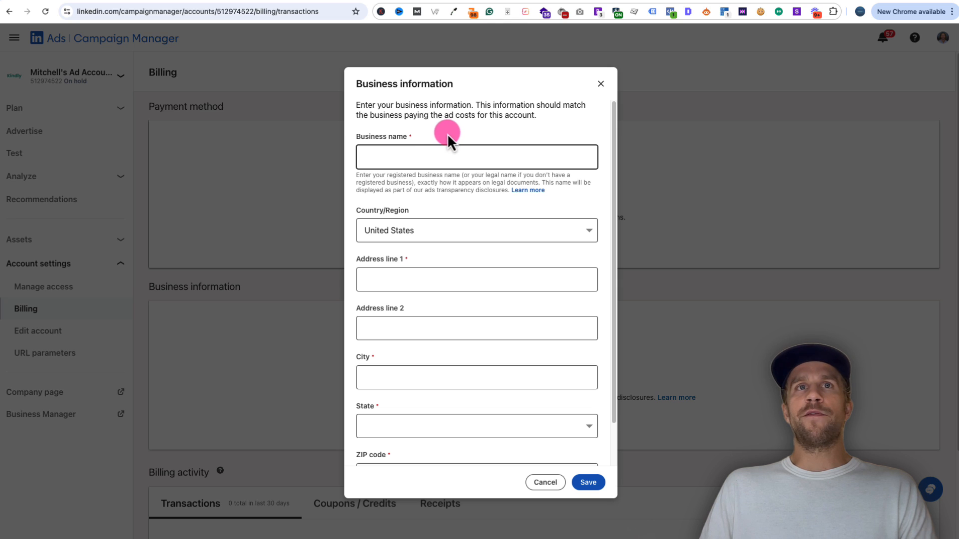
left_click(533, 352)
left_click(587, 482)
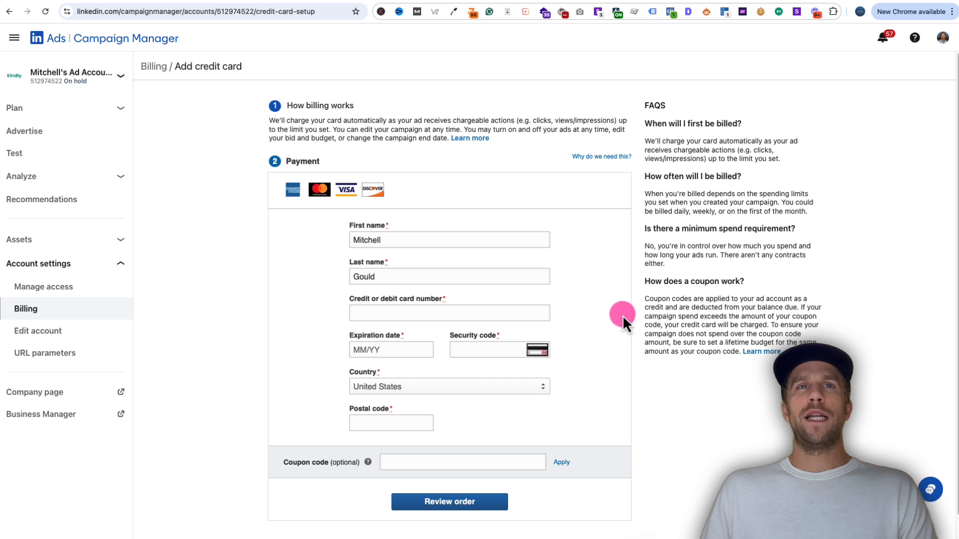
- Enter the credit card details and postal code, agree to the order, and check the payment method in the billing settings
left_click(395, 310)
left_click(408, 418)
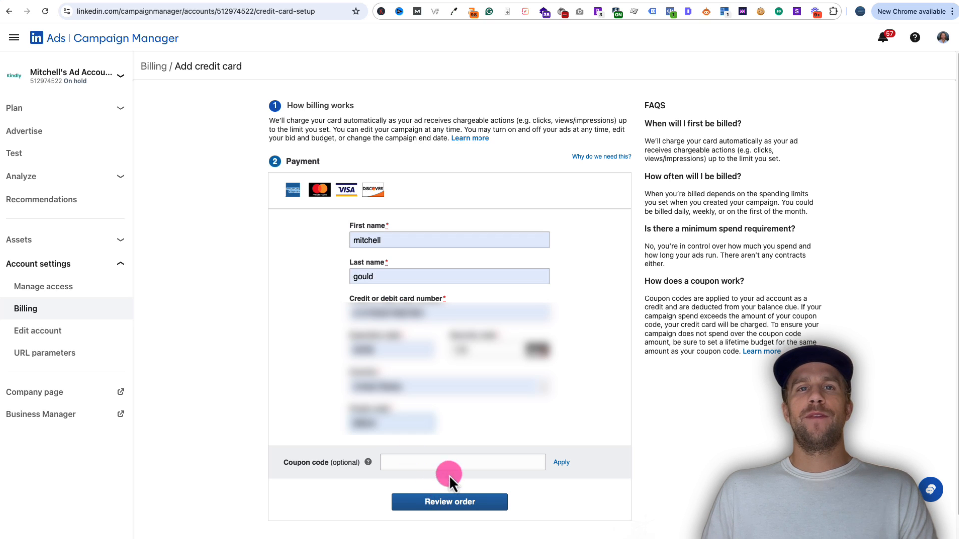
left_click(456, 502)
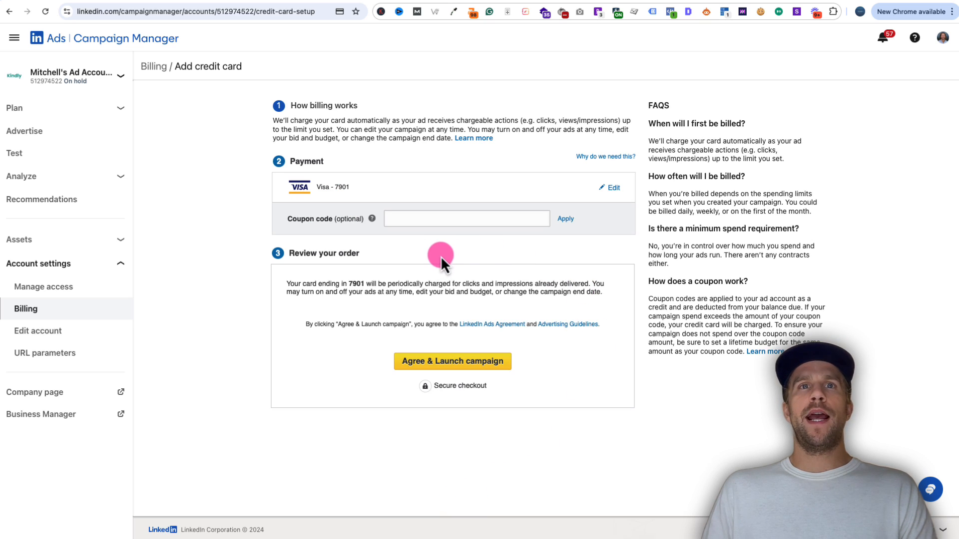
left_click(449, 365)
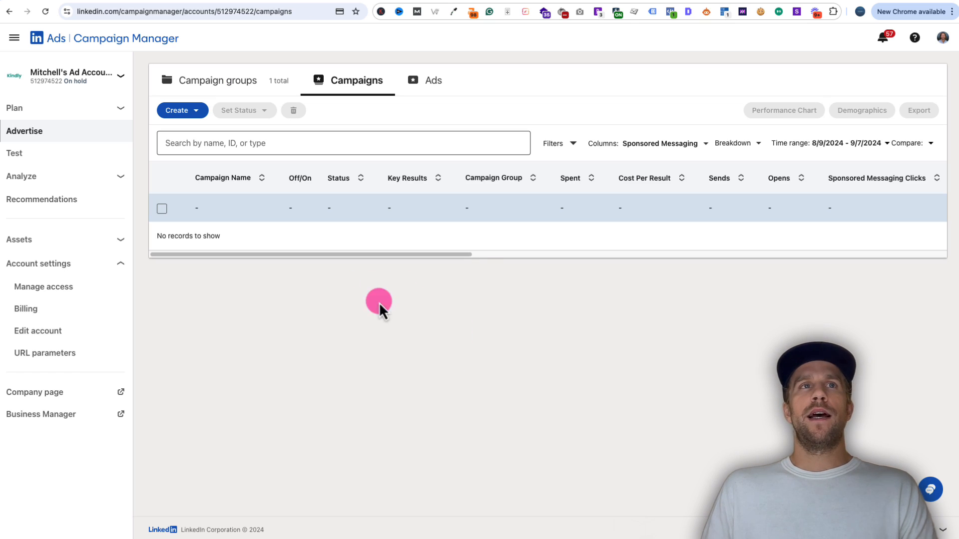
left_click(63, 316)
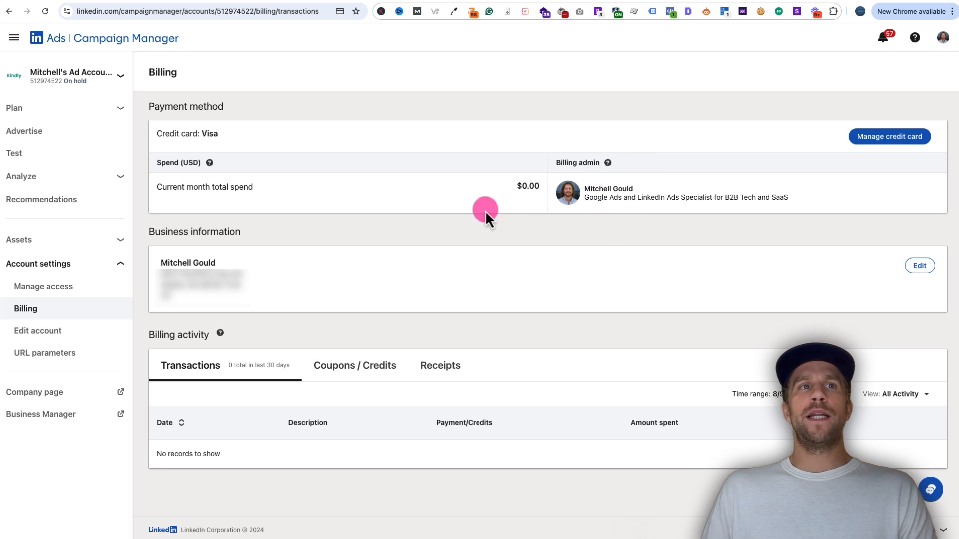
- Set the account-level URL tracking parameters to utm_source=linkedin&utm_medium=cpc&utm_campaign={{CAMPAIGN_NAME}}&utm_content={{CREATIVE_ID}} and save them
left_click(59, 355)
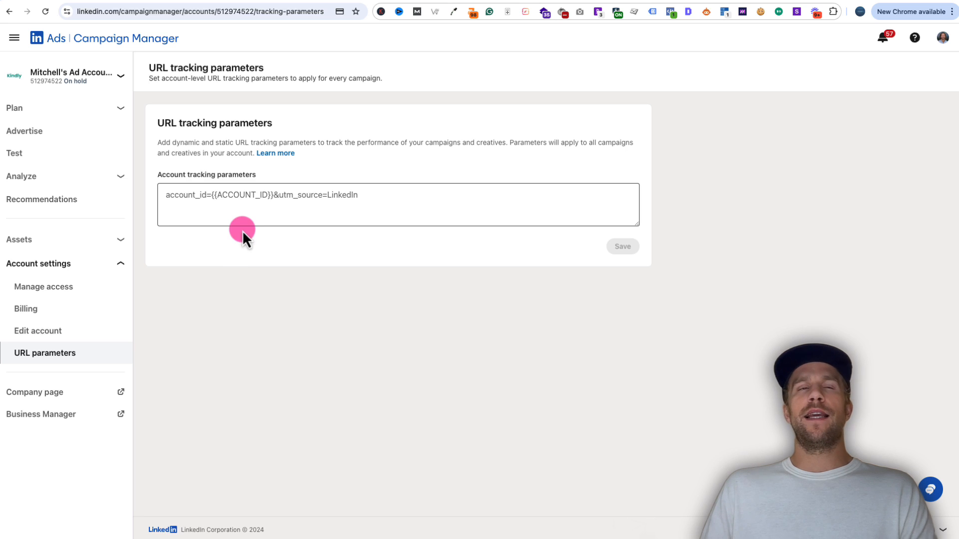
left_click(249, 211)
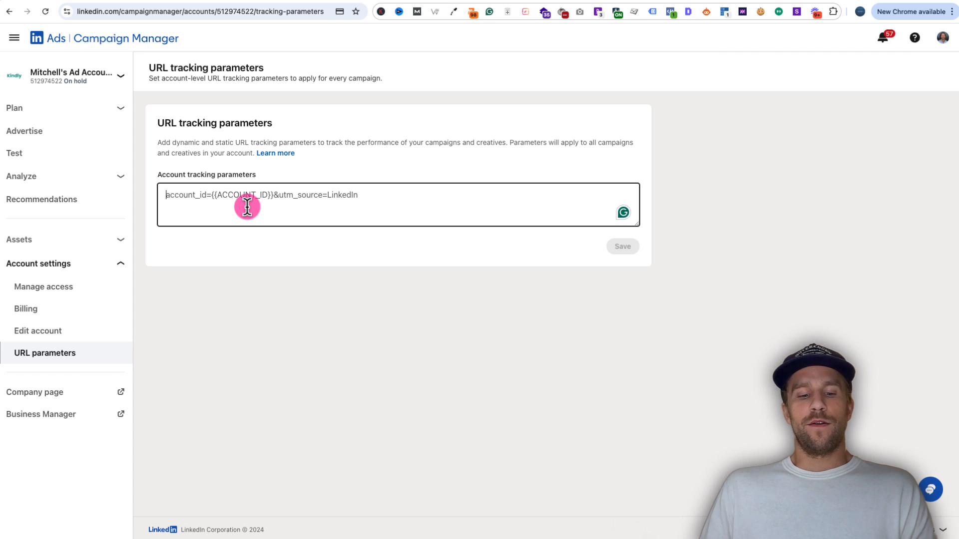
key("ctrl+a")
type("utm_source=linkedin&utm_medium=cpc&utm_campaign={{CAMPAIGN_NAME}}&utm_content={{CREATIVE_ID}}")
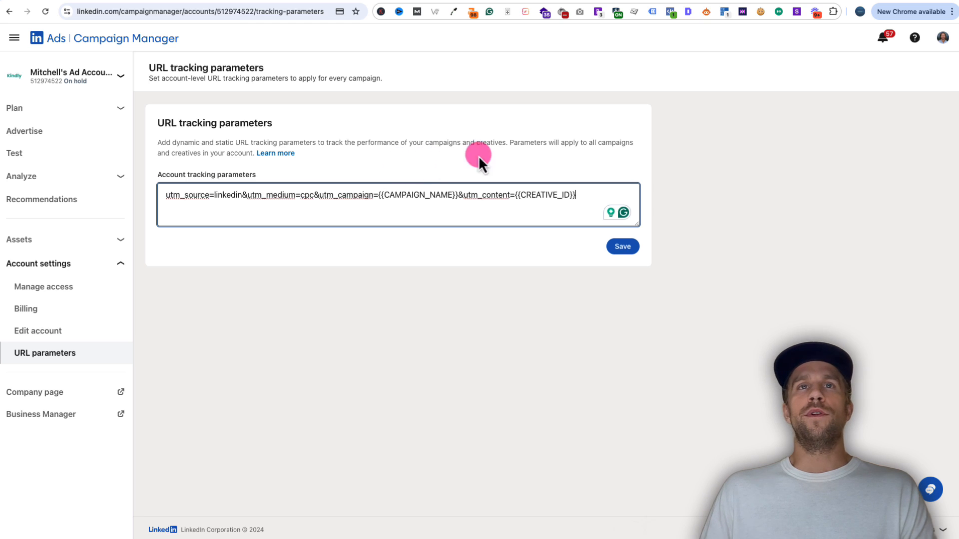
left_click(619, 252)
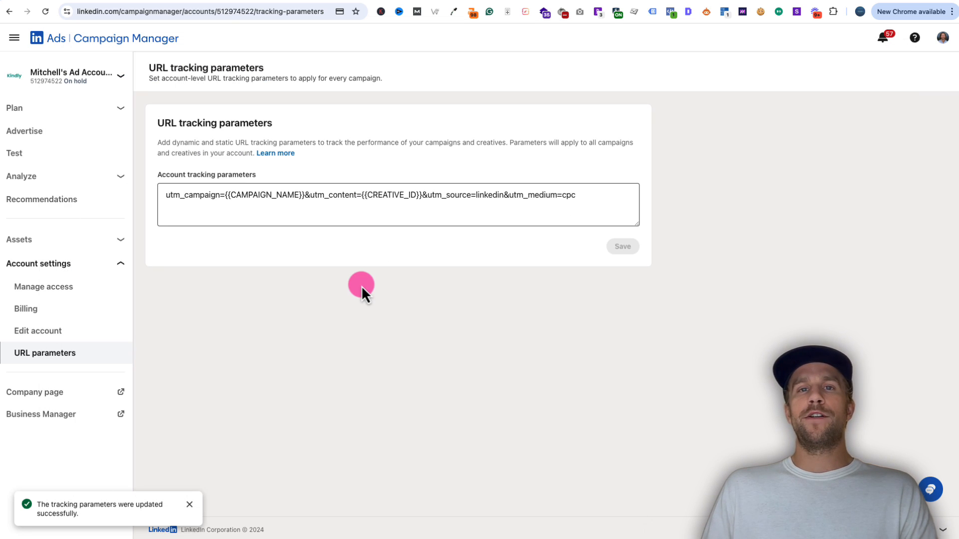
- Switch to Google Tag Manager and open the form for adding a new account
left_click(393, 1)
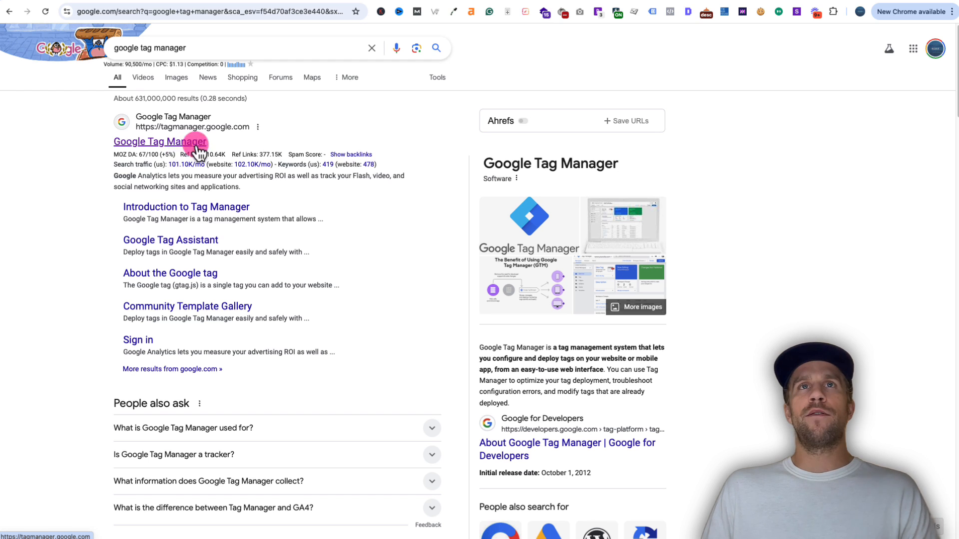
left_click(470, 3)
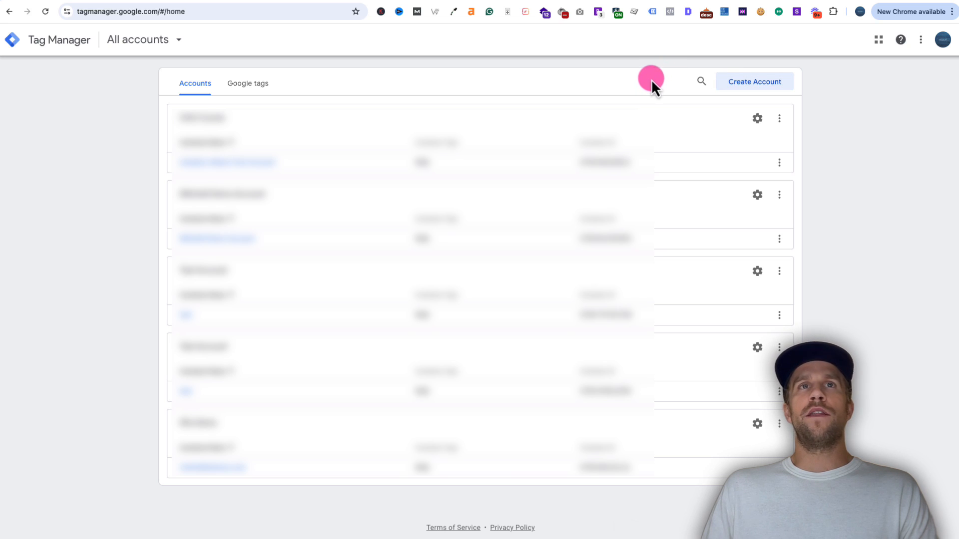
left_click(754, 85)
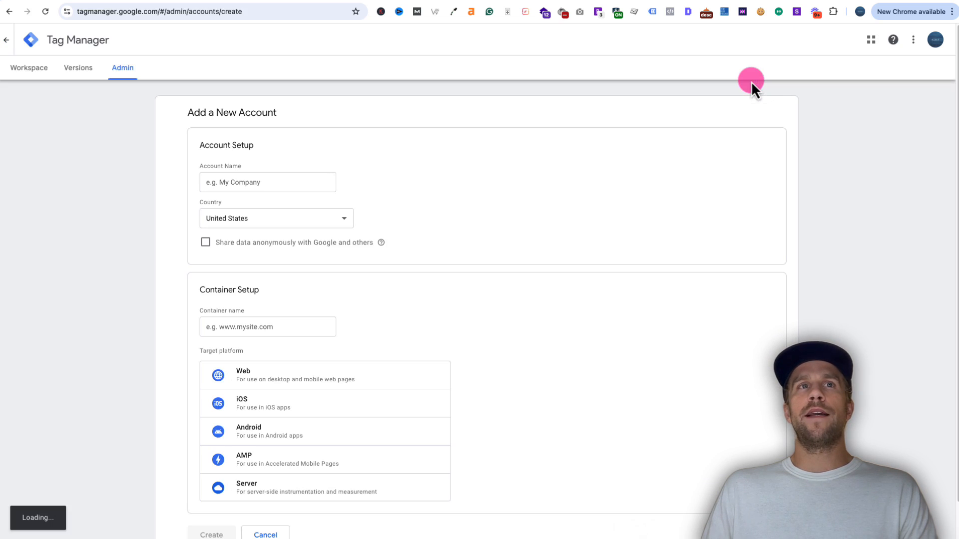
- Fill in a demo account name, the website's domain as container name and Web as target platform, and submit the new account form
left_click(231, 182)
type("Mitchell's Demo Account")
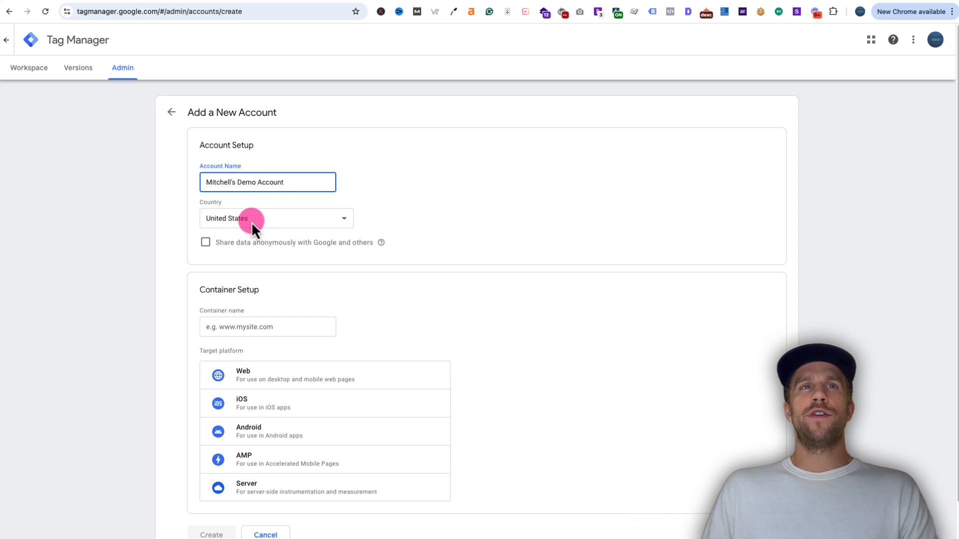
left_click(246, 322)
type("mitchellgould.com")
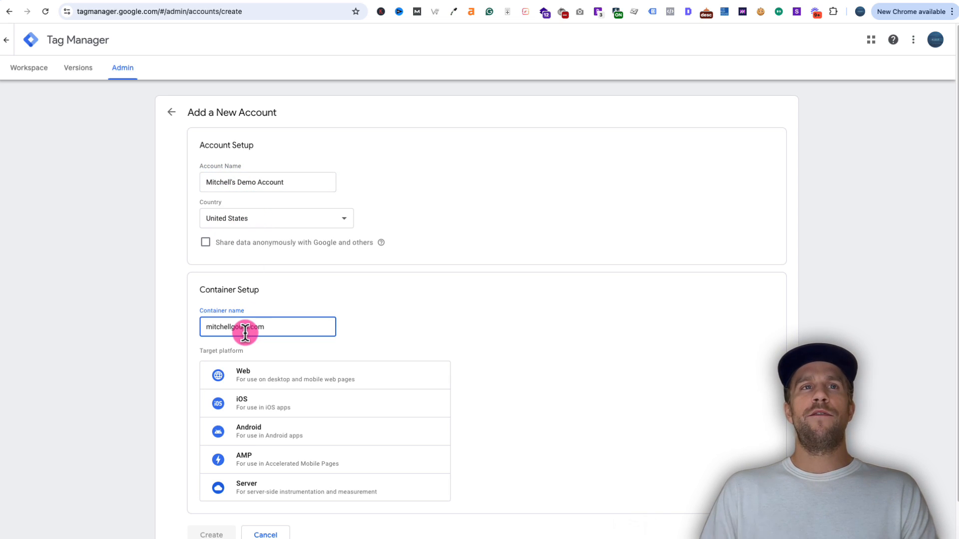
left_click(252, 381)
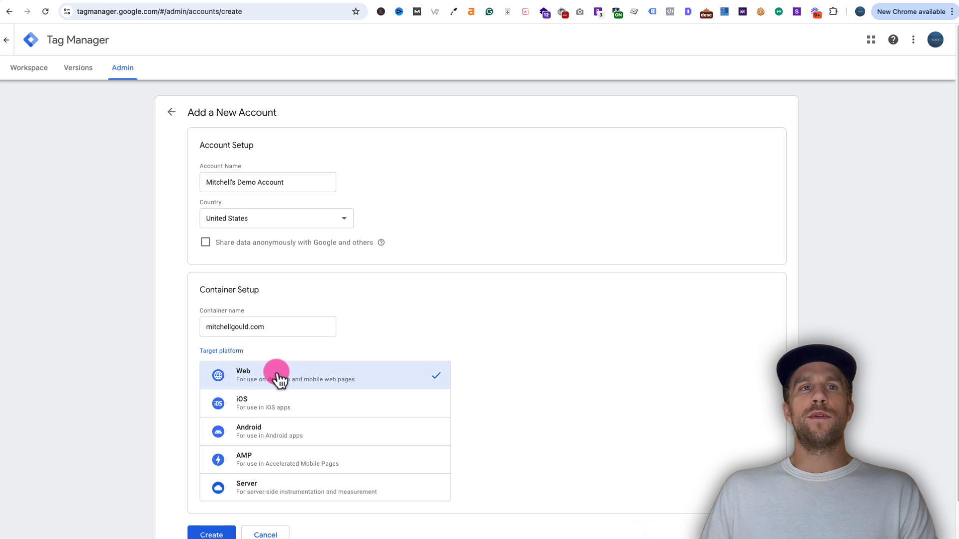
scroll(224, 525, "down", 2)
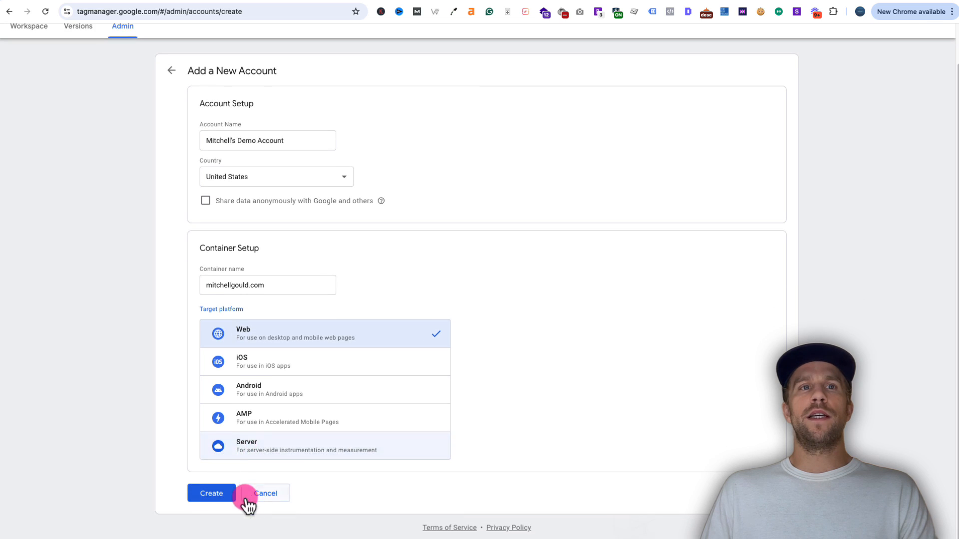
left_click(215, 498)
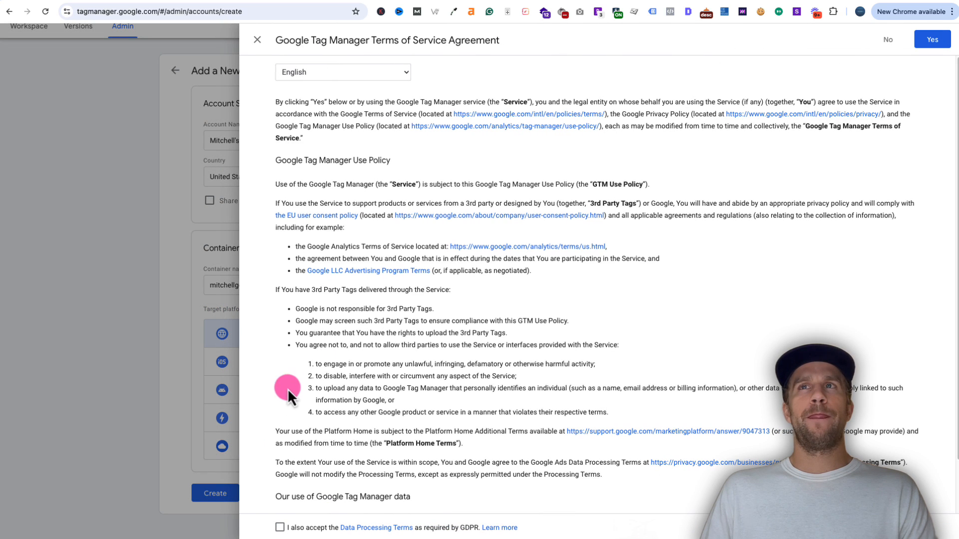
- Accept the data processing terms and the Google Tag Manager terms of service, and dismiss the installation instructions
left_click(280, 527)
left_click(932, 42)
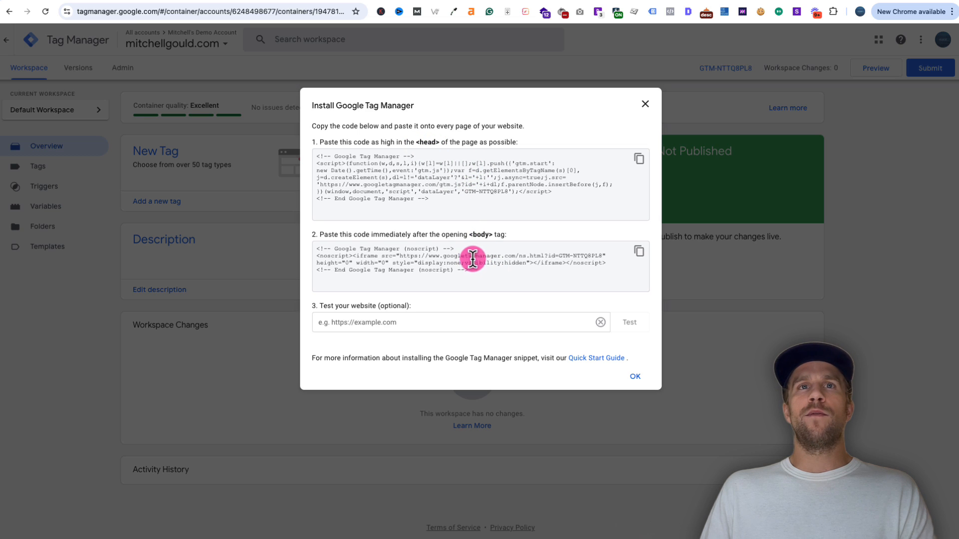
left_click(646, 105)
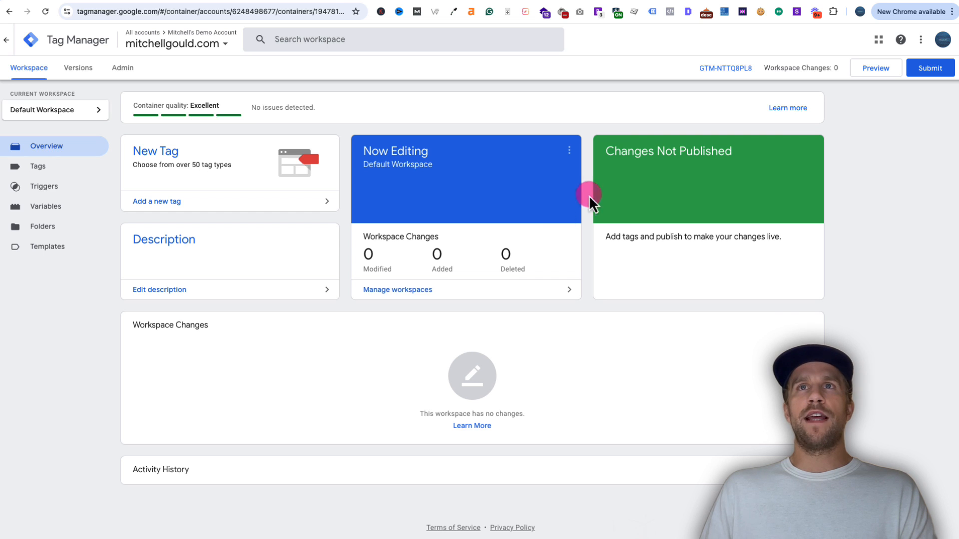
- Check where the Tag Manager installation code can be reopened, from the container ID and from the container's admin settings
left_click(707, 70)
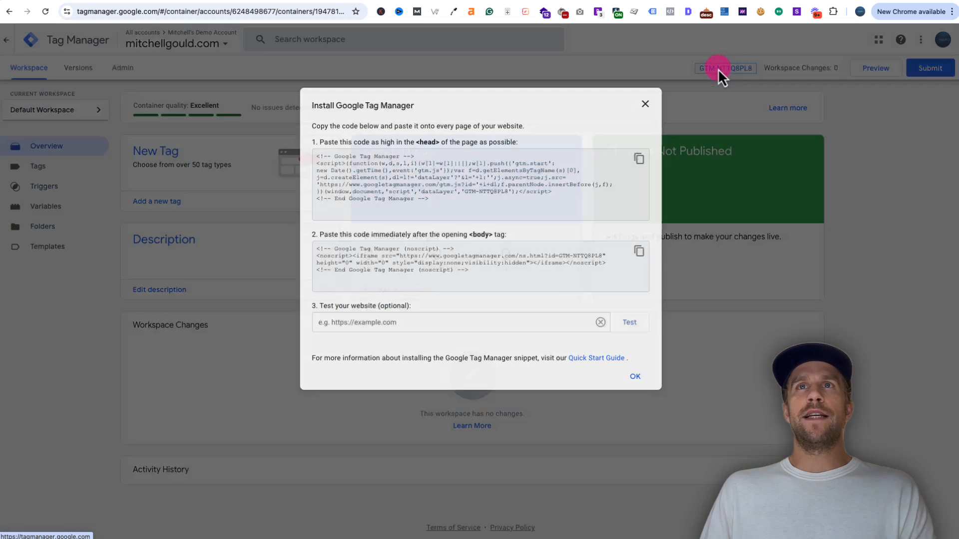
left_click(645, 105)
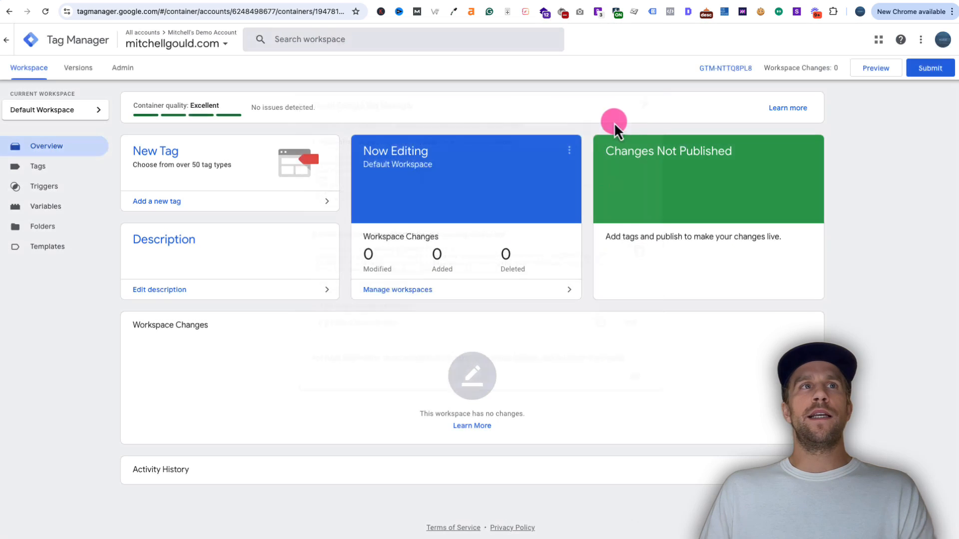
left_click(122, 68)
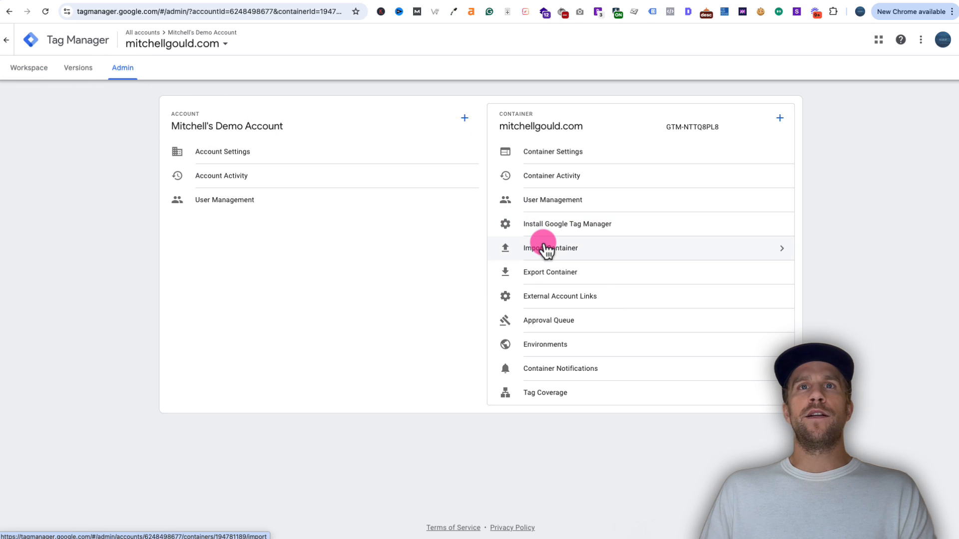
left_click(551, 226)
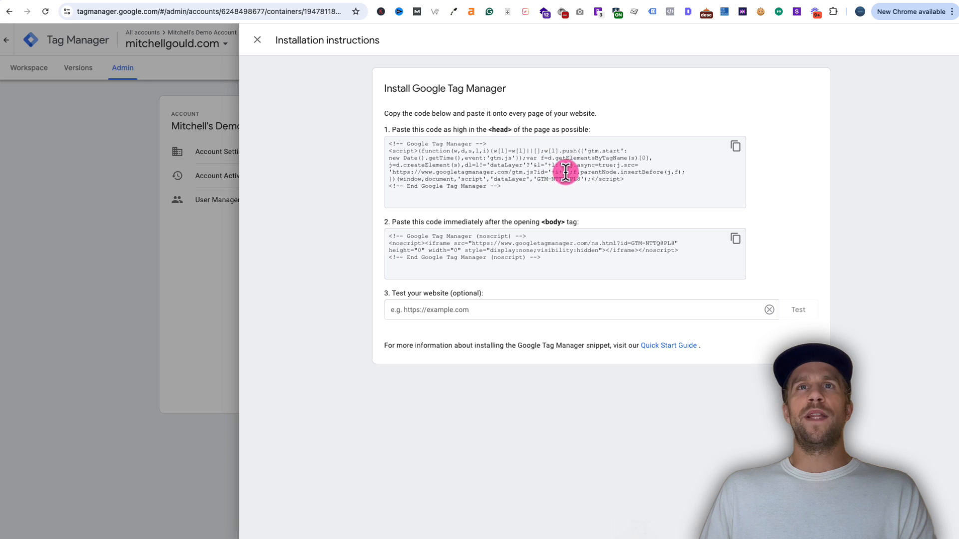
left_click(259, 45)
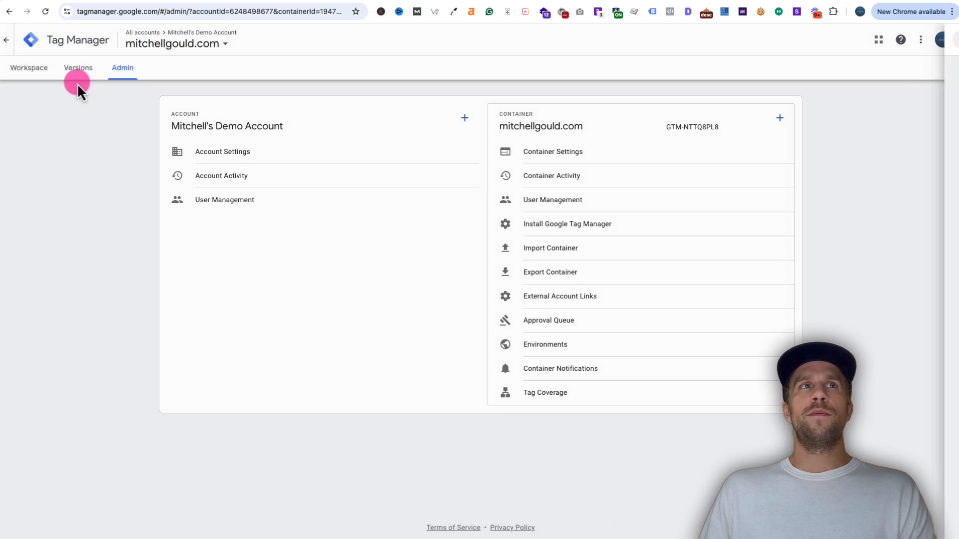
- Return to the workspace, reopen the container's installation code and copy the head snippet
left_click(35, 70)
left_click(717, 69)
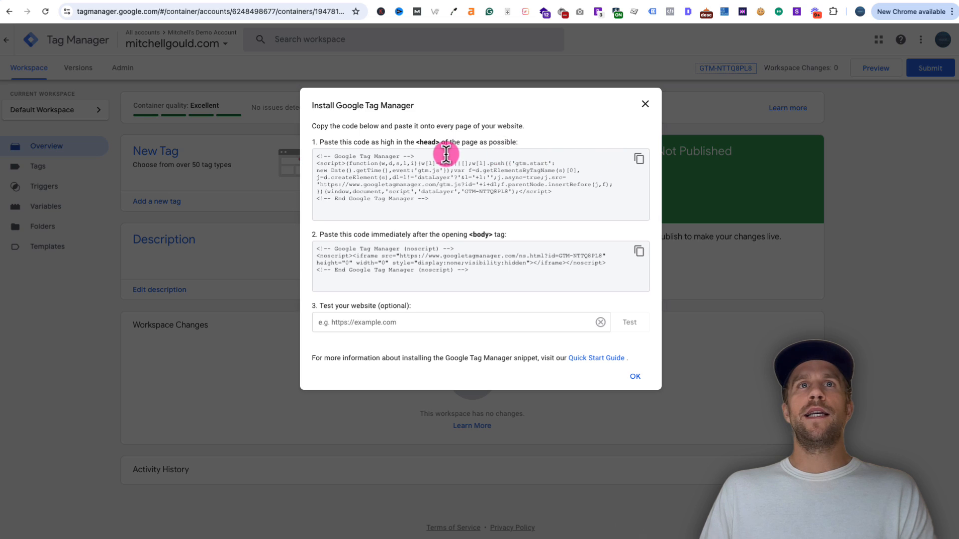
left_click(640, 160)
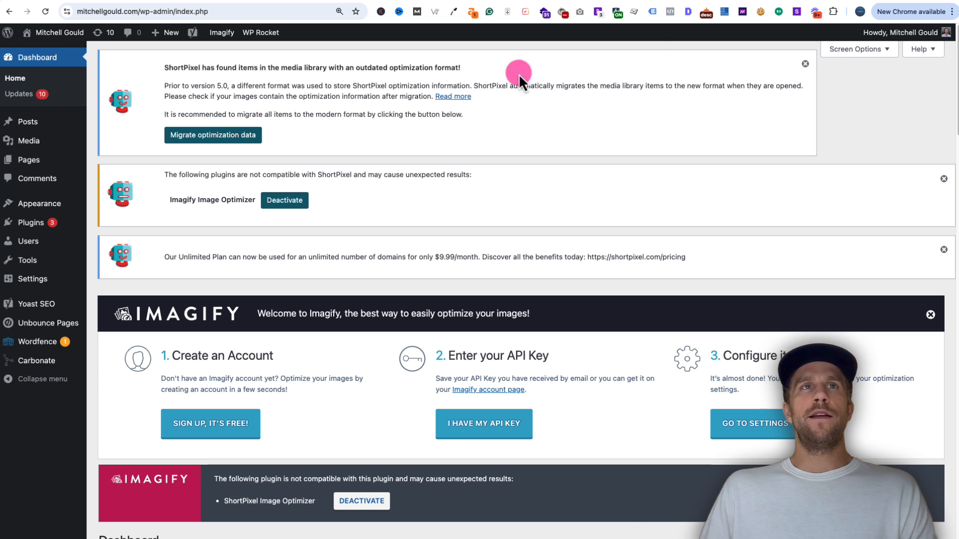
- Switch to the website's WordPress admin and search the new plugins for "insert headers and footers"
left_click(88, 6)
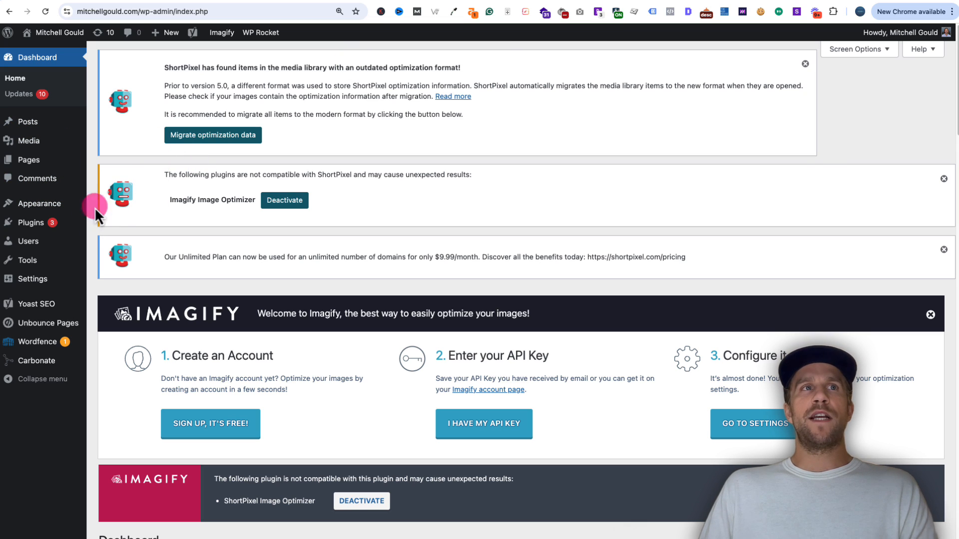
left_click(30, 226)
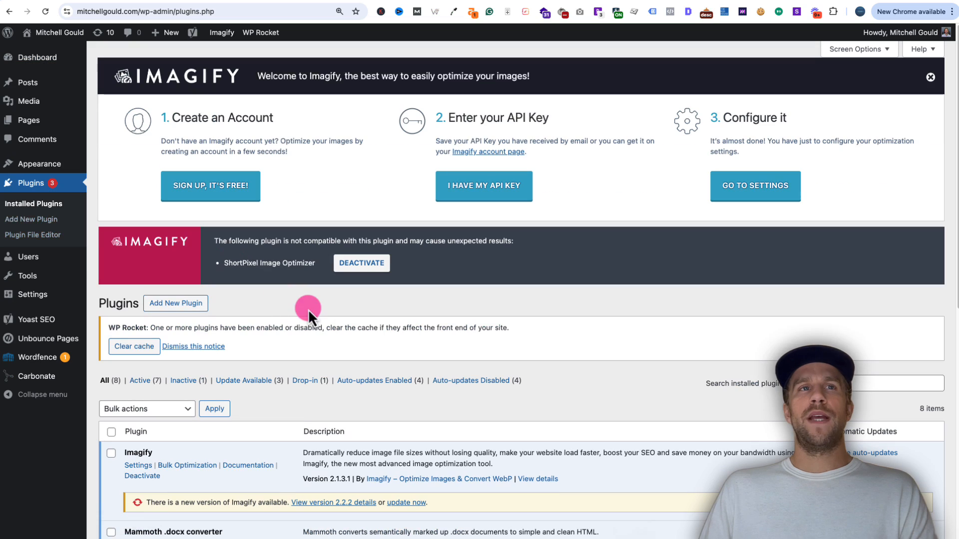
left_click(181, 303)
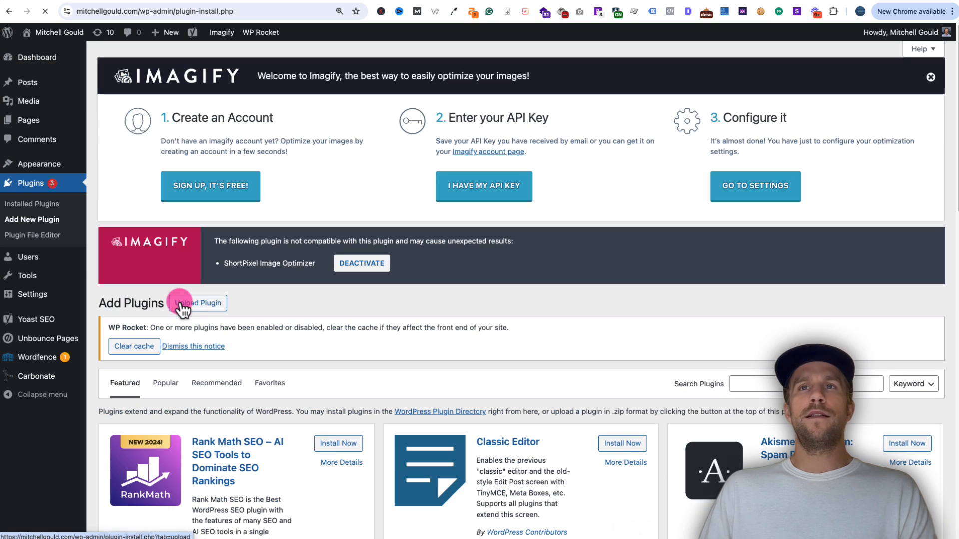
left_click(775, 385)
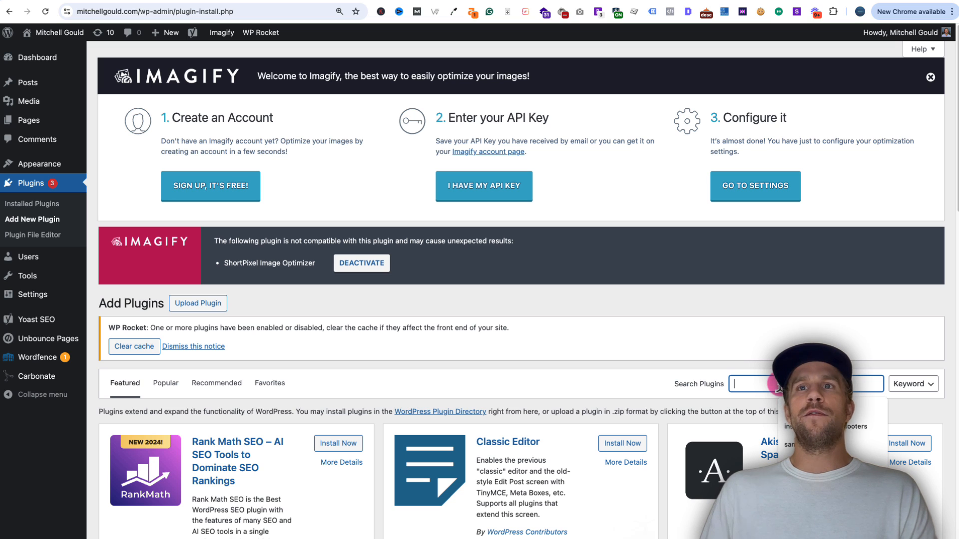
left_click(809, 426)
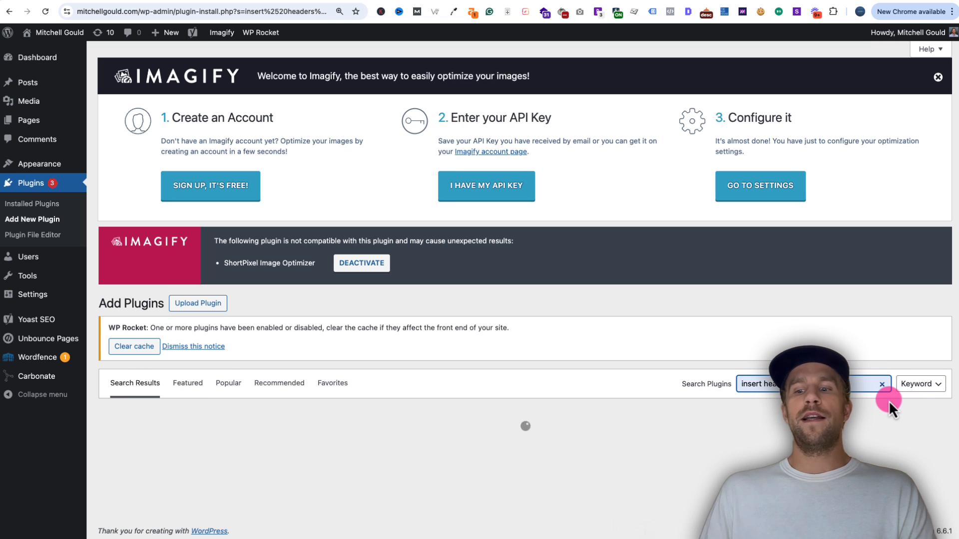
- Install and activate the Insert Headers And Footers plugin by WPBrigade
scroll(562, 425, "down", 2)
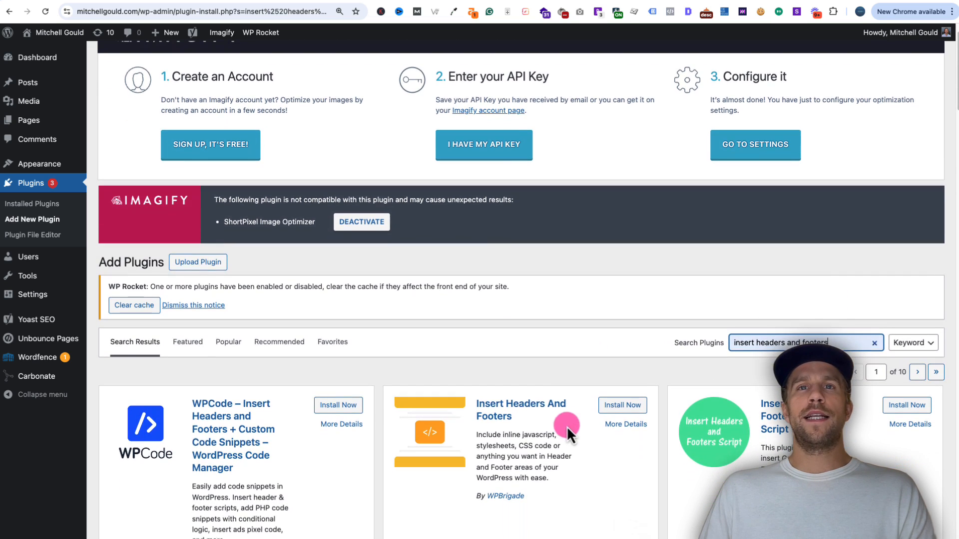
scroll(579, 422, "down", 2)
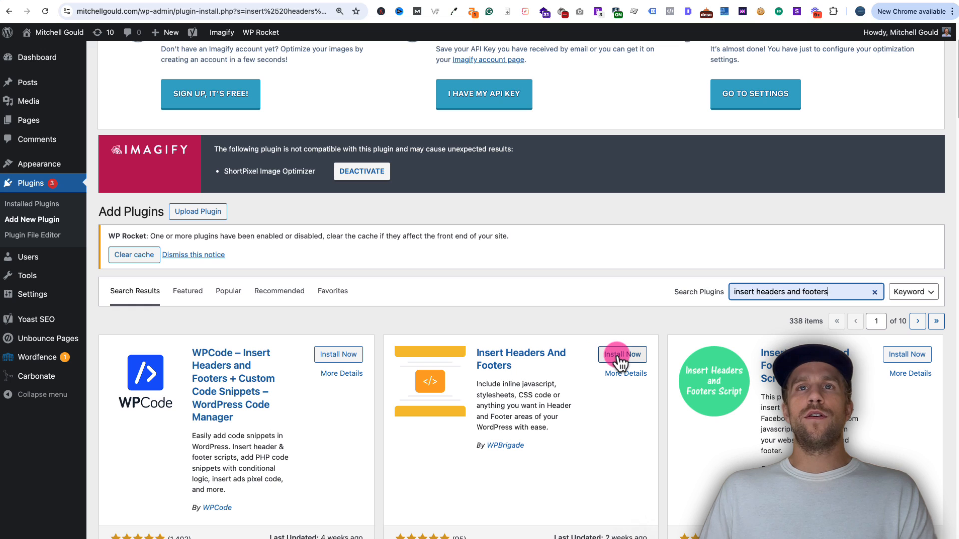
left_click(617, 354)
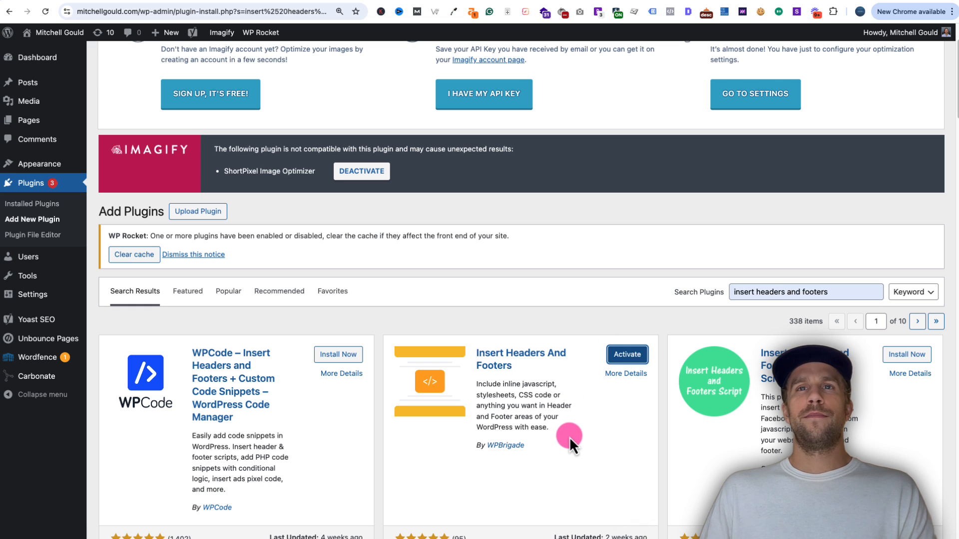
left_click(627, 355)
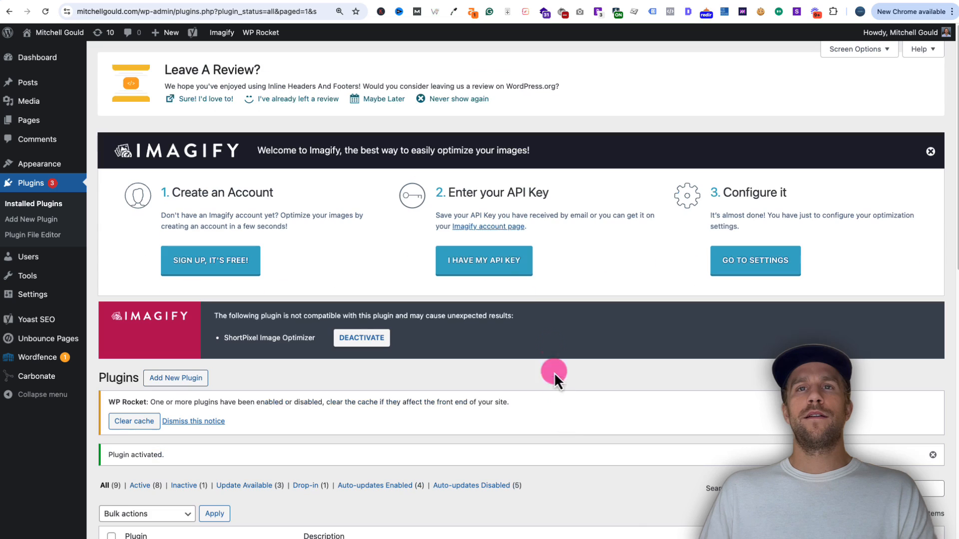
- Open the WP Headers and Footers settings and paste the Tag Manager head snippet into Scripts in Header
left_click(38, 296)
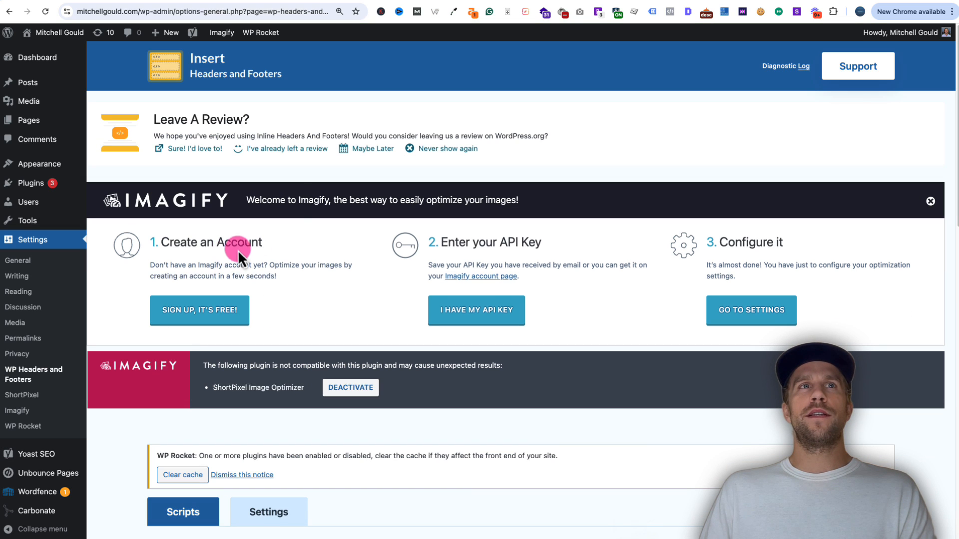
scroll(268, 337, "down", 5)
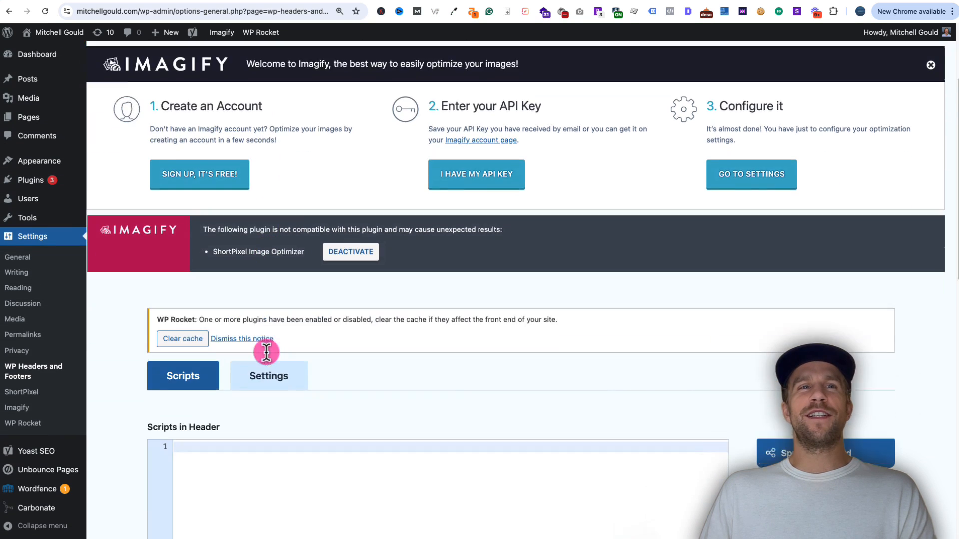
scroll(242, 355, "down", 3)
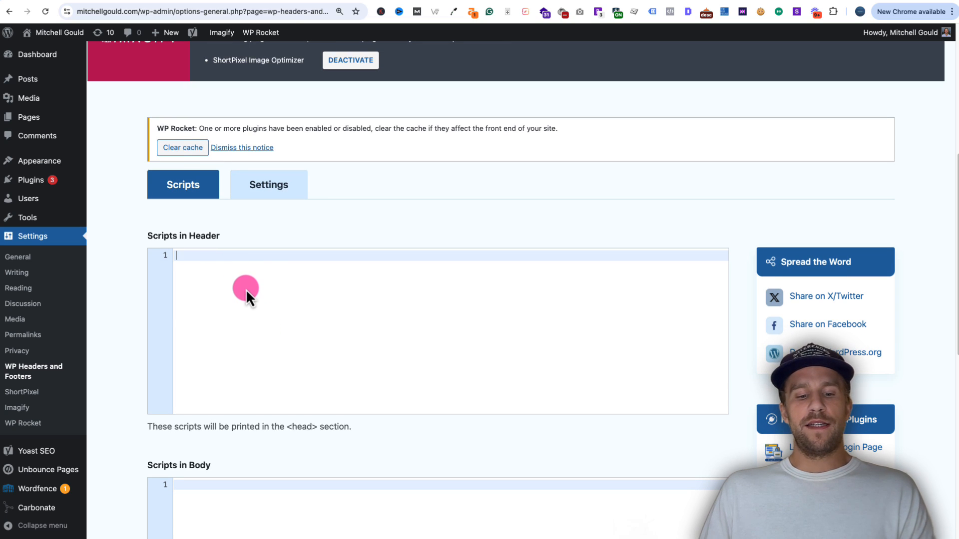
key("super+v")
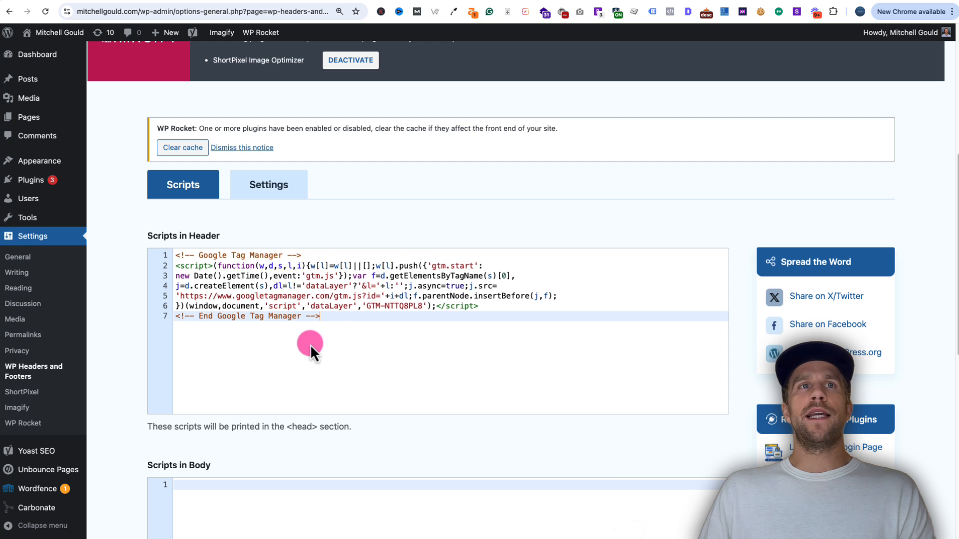
- Copy the noscript body snippet from Tag Manager, paste it into Scripts in Body in WordPress, and save the changes
scroll(310, 344, "down", 3)
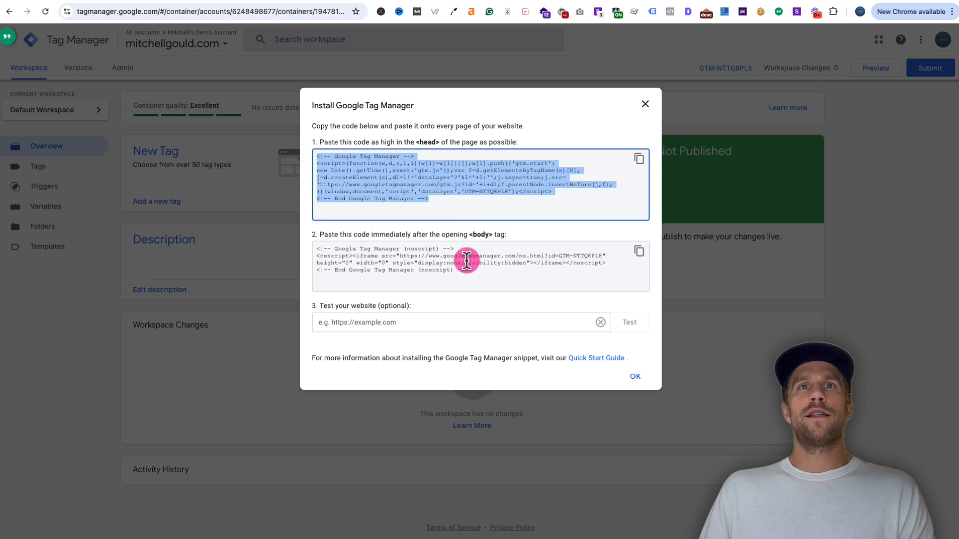
left_click(639, 252)
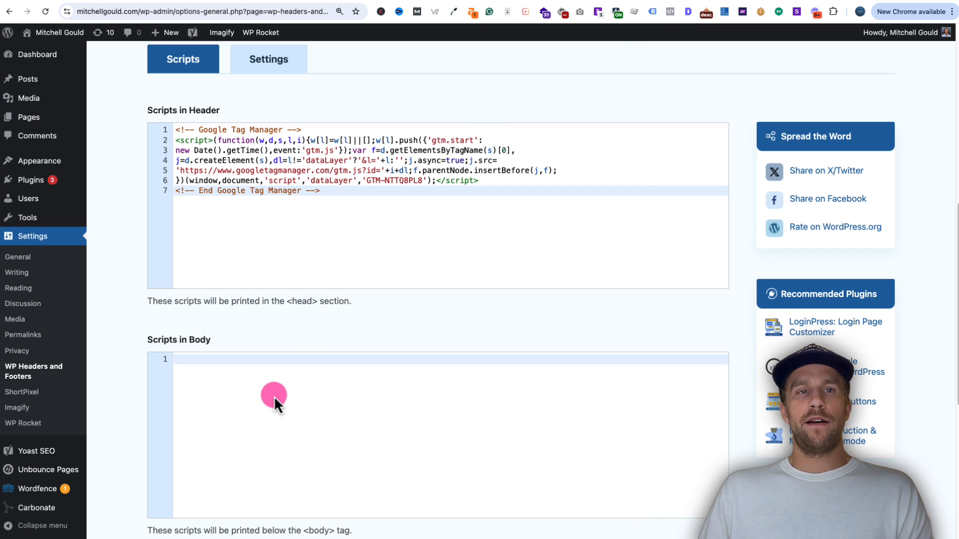
key("super+v")
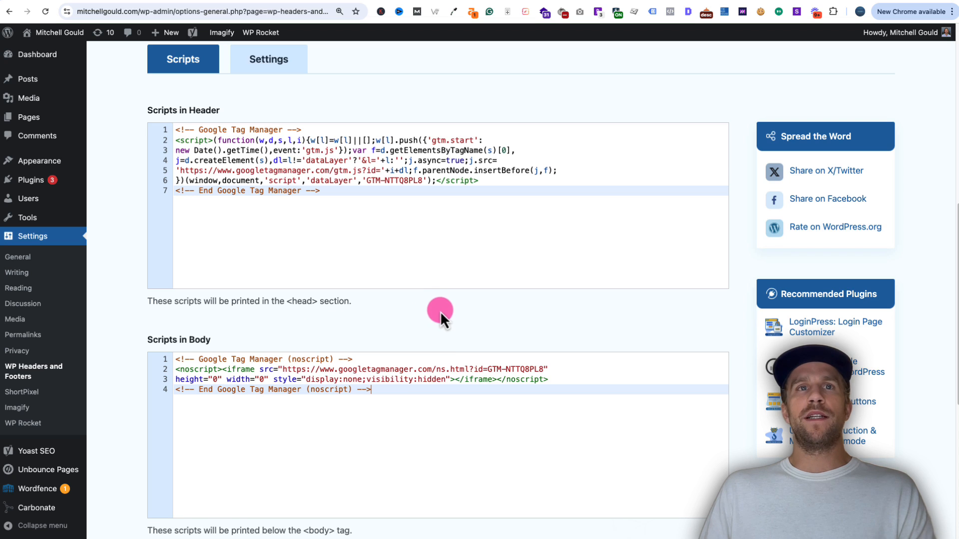
scroll(445, 342, "down", 7)
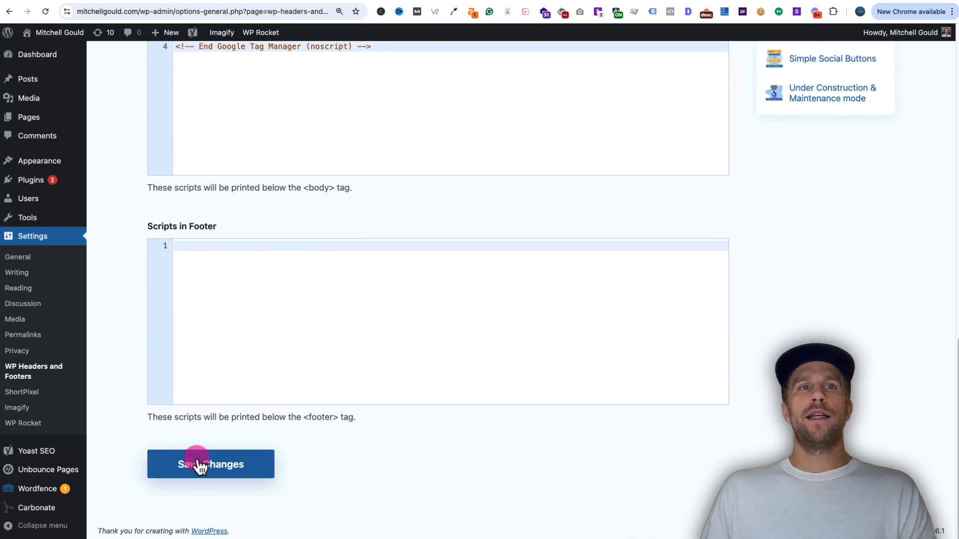
left_click(200, 467)
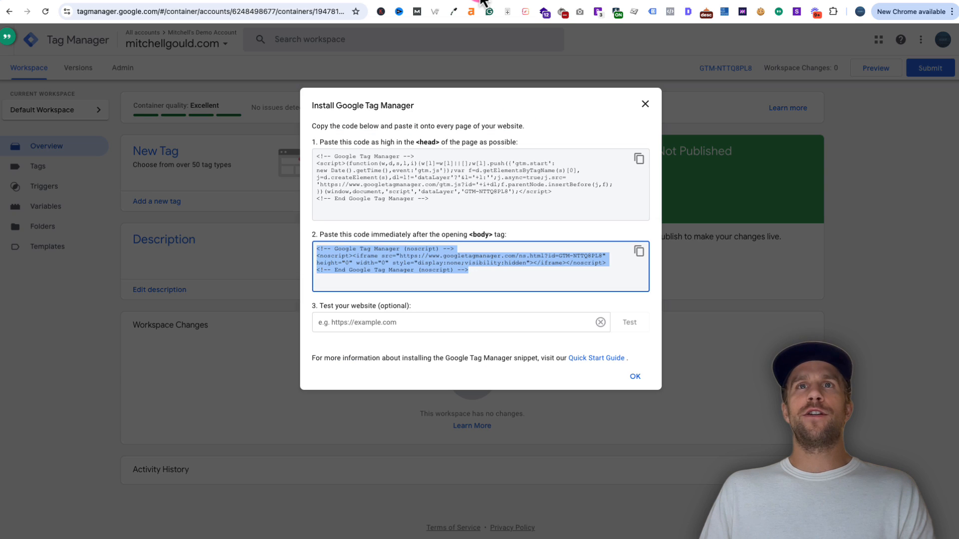
- Preview the Tag Manager container, connect Tag Assistant to the website's URL, and check the connection in the debug summary
left_click(646, 105)
left_click(875, 70)
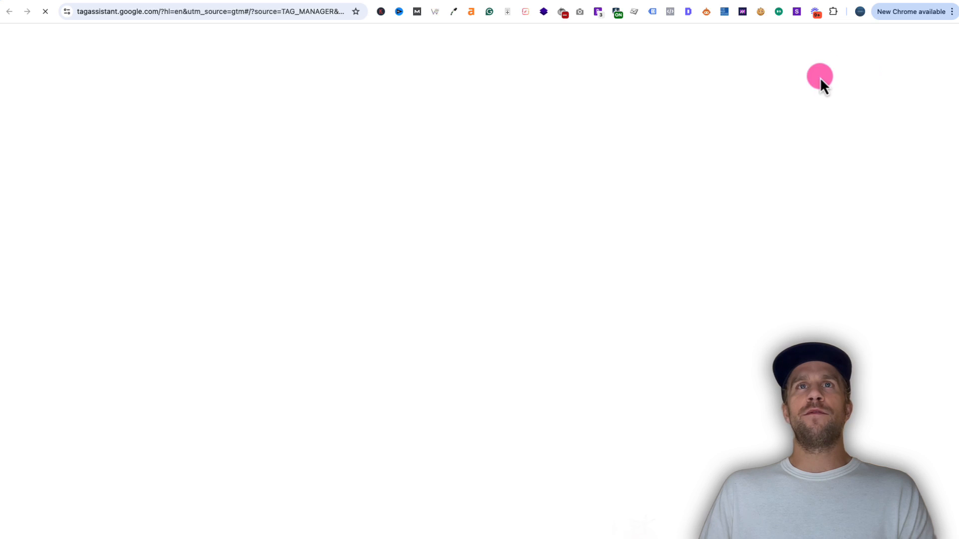
left_click(412, 242)
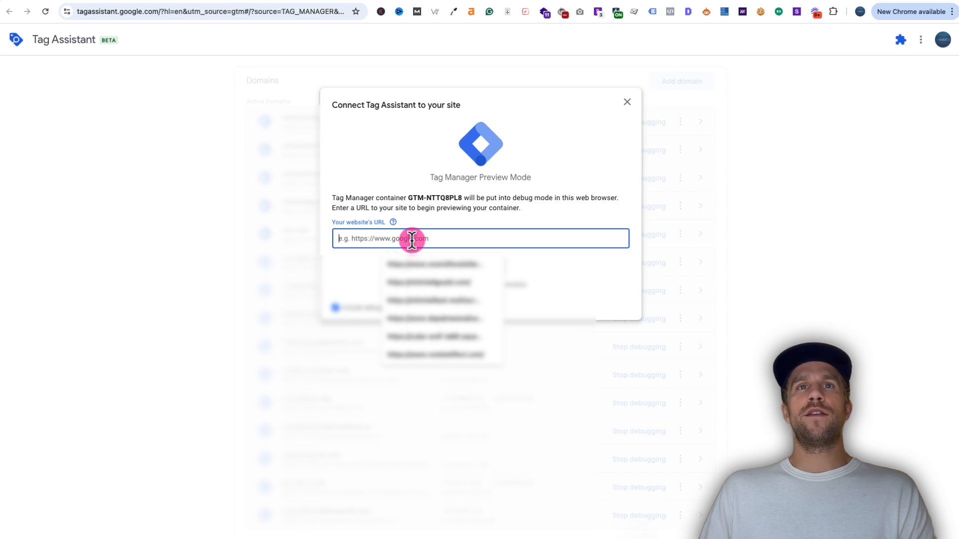
left_click(431, 282)
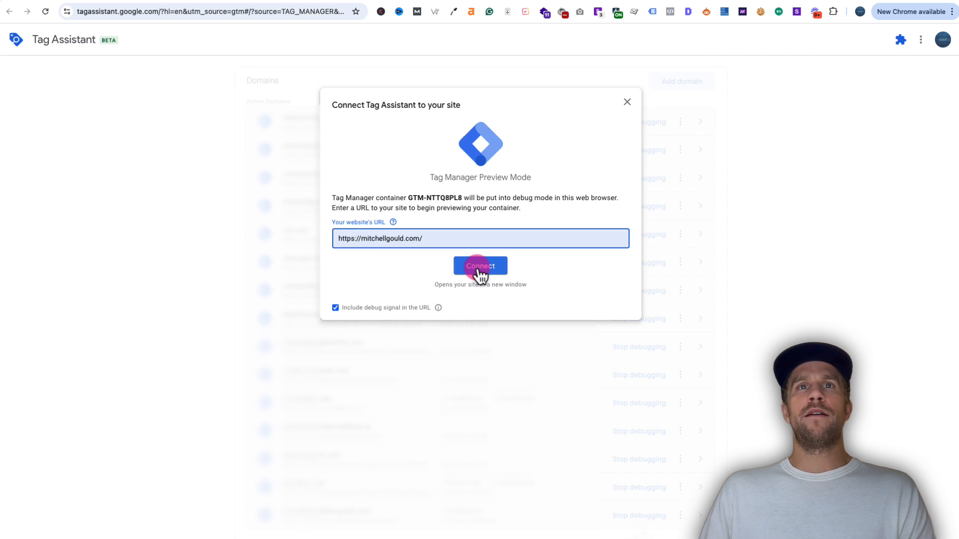
left_click(478, 270)
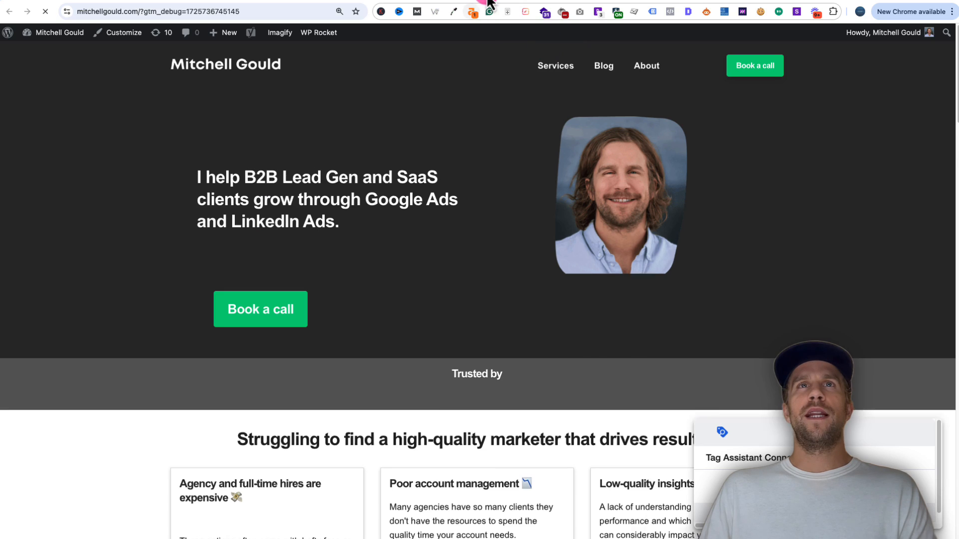
left_click(487, 2)
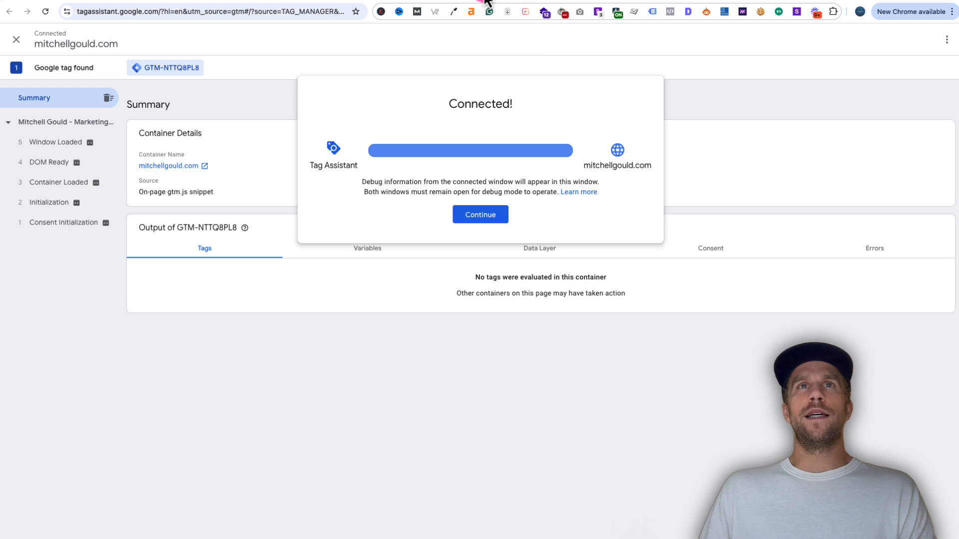
left_click(482, 216)
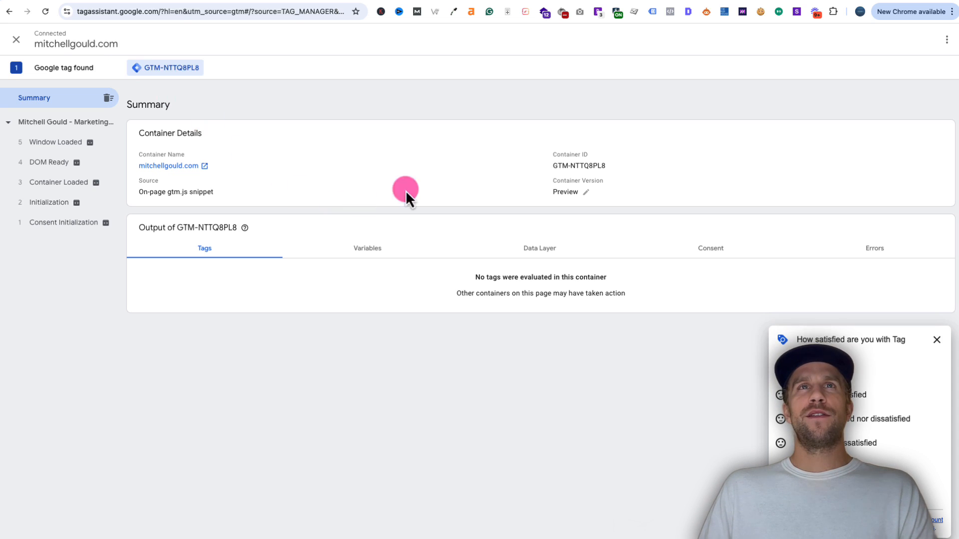
- Switch to LinkedIn Campaign Manager, add Insight Tag as a data source, and accept the Insight Tag and website actions agreement
left_click(403, 2)
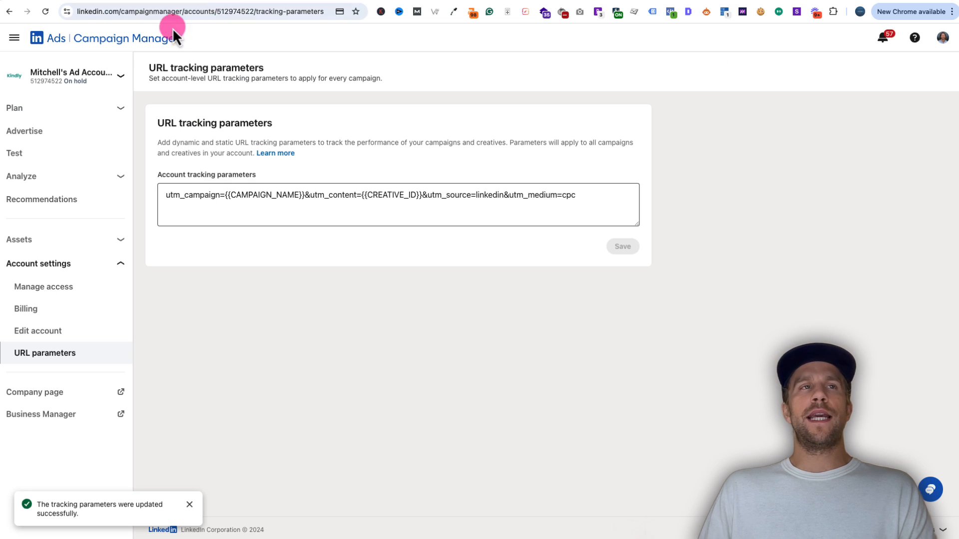
left_click(51, 180)
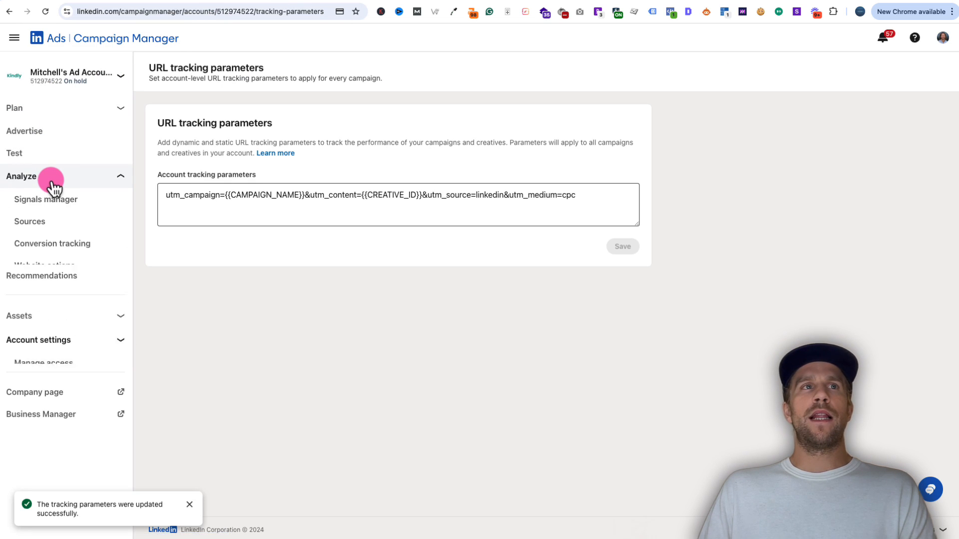
left_click(59, 223)
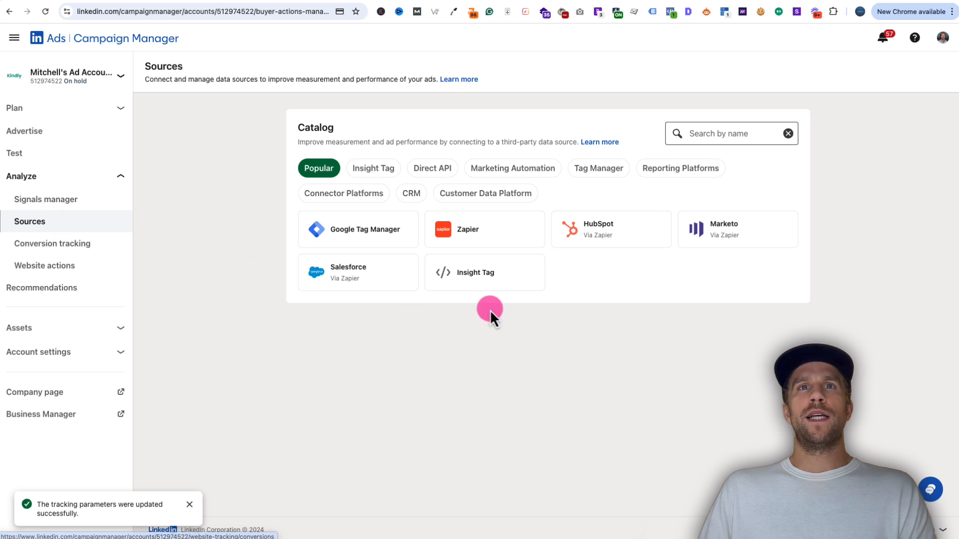
left_click(483, 275)
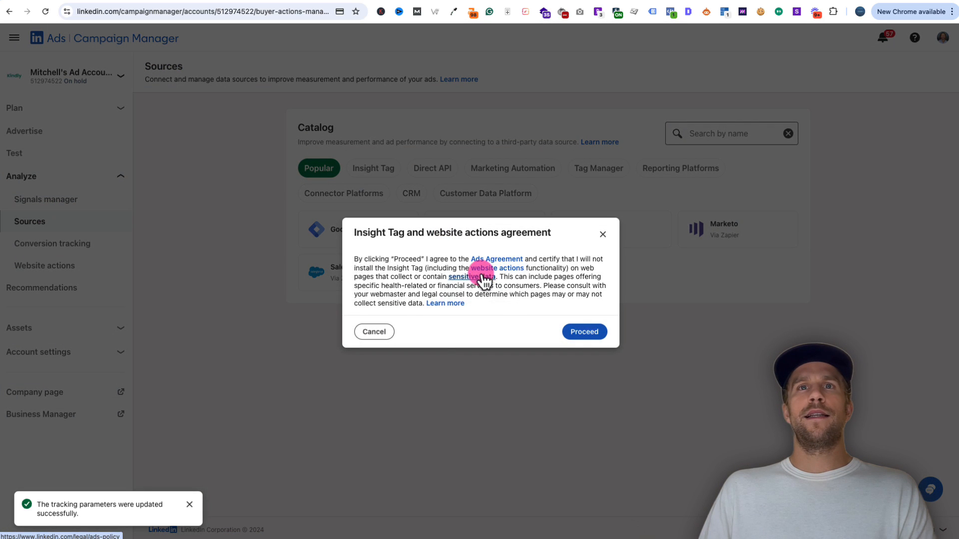
left_click(571, 332)
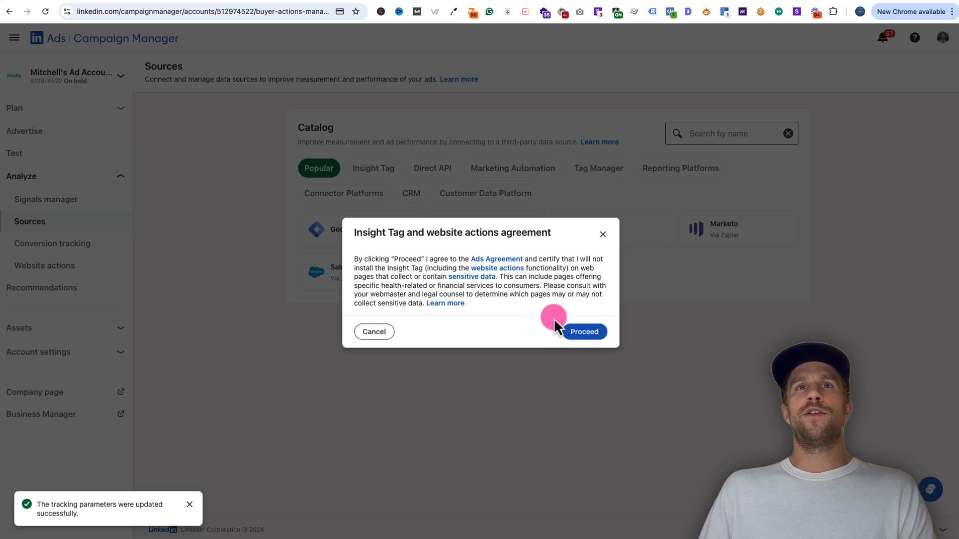
left_click(575, 332)
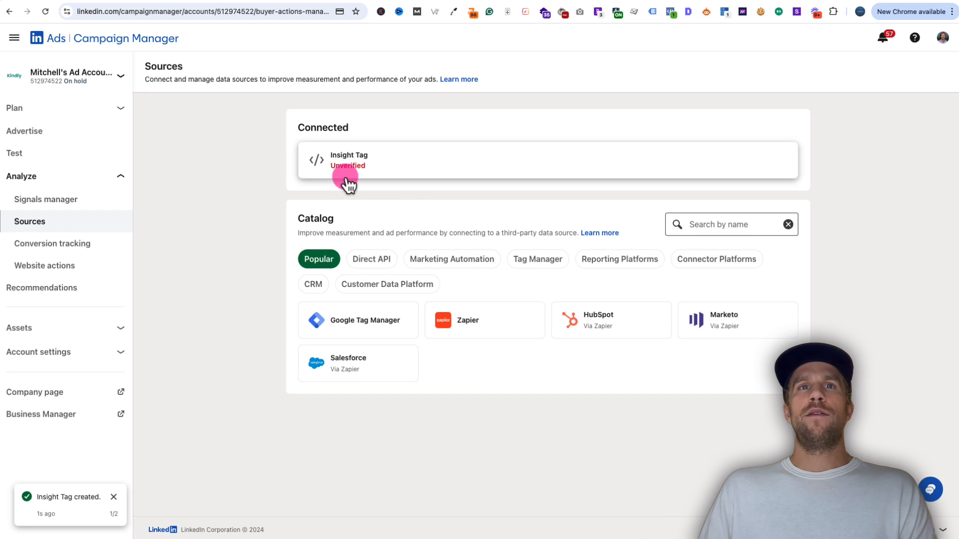
- Open the connected Insight Tag's installation options for using a tag manager and copy the LinkedIn partner ID
left_click(402, 166)
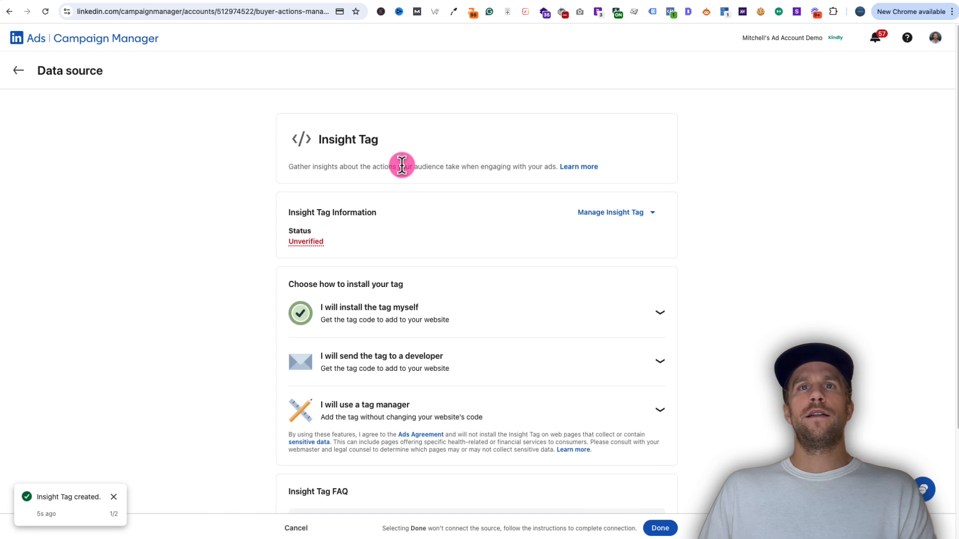
scroll(441, 292, "down", 1)
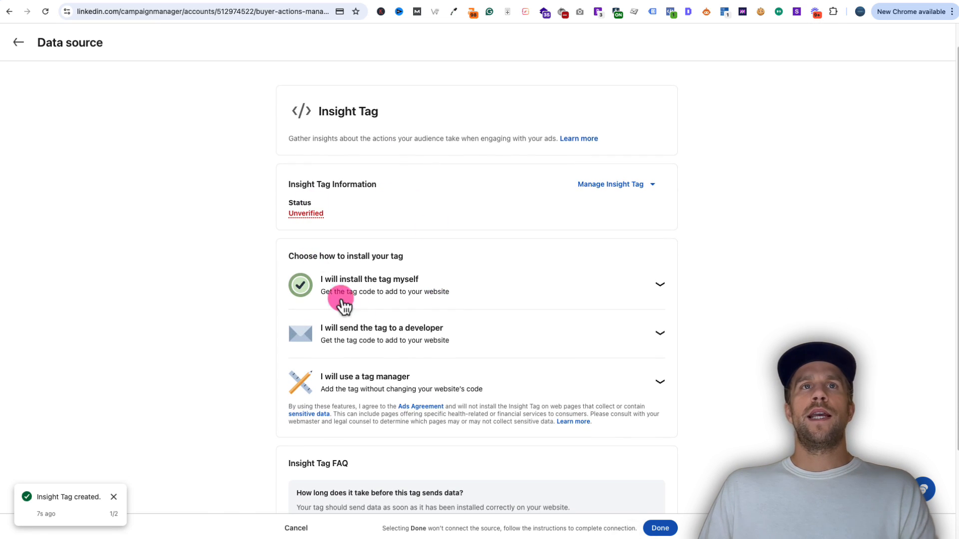
left_click(436, 393)
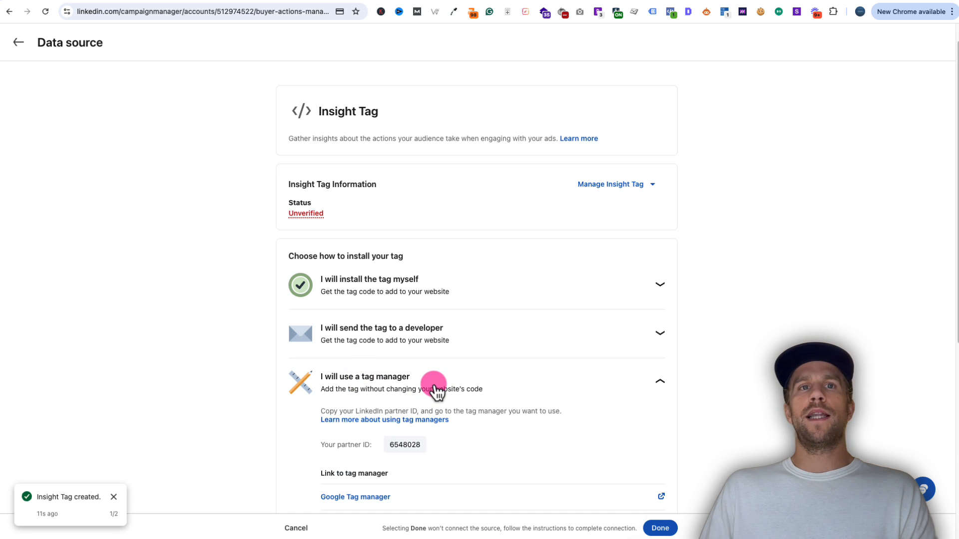
scroll(435, 387, "down", 1)
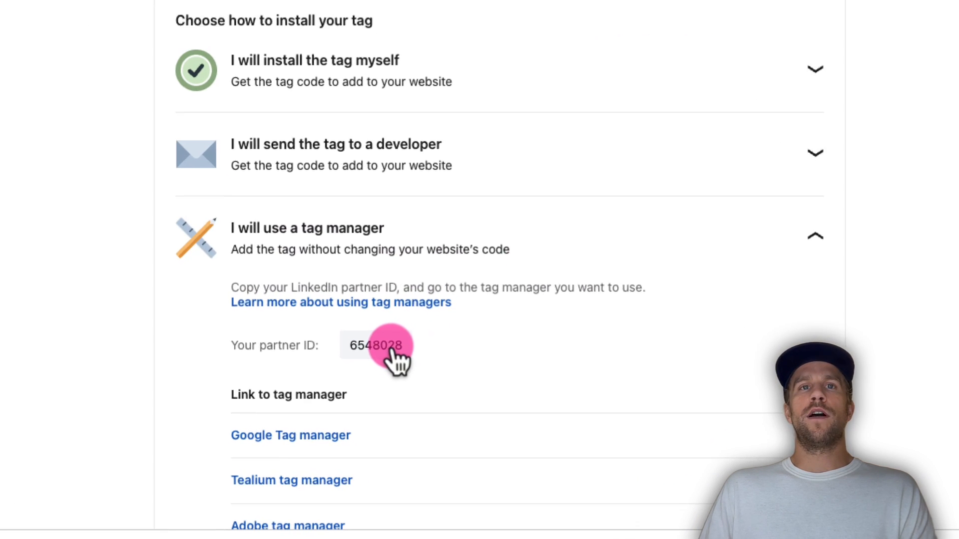
left_click(392, 350)
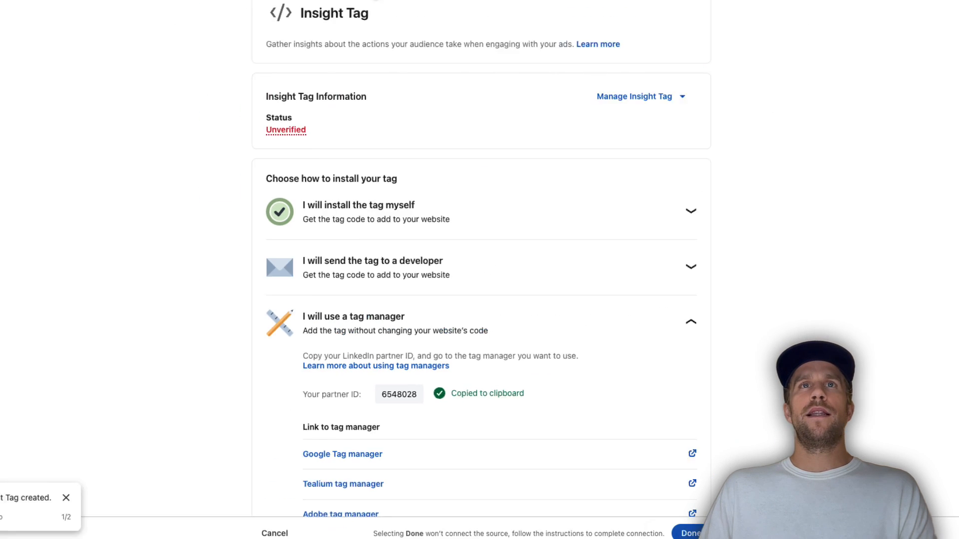
- Switch to Google Tag Manager and start a new tag named LinkedIn Insight Tag
left_click(401, 4)
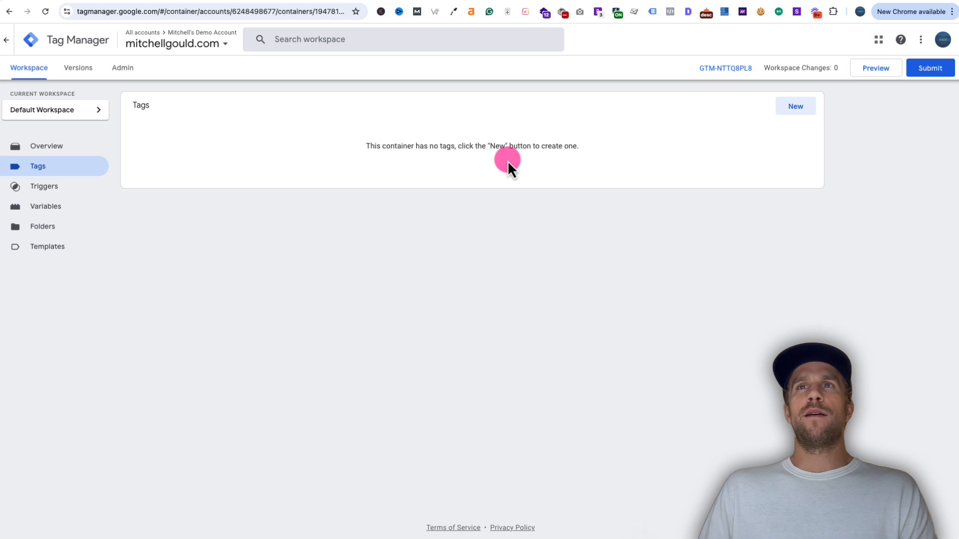
left_click(789, 111)
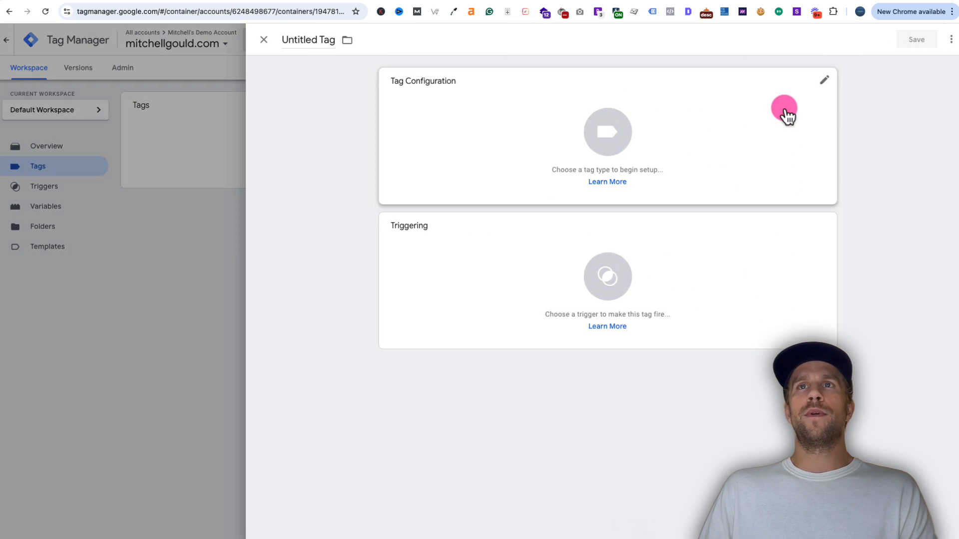
left_click(310, 39)
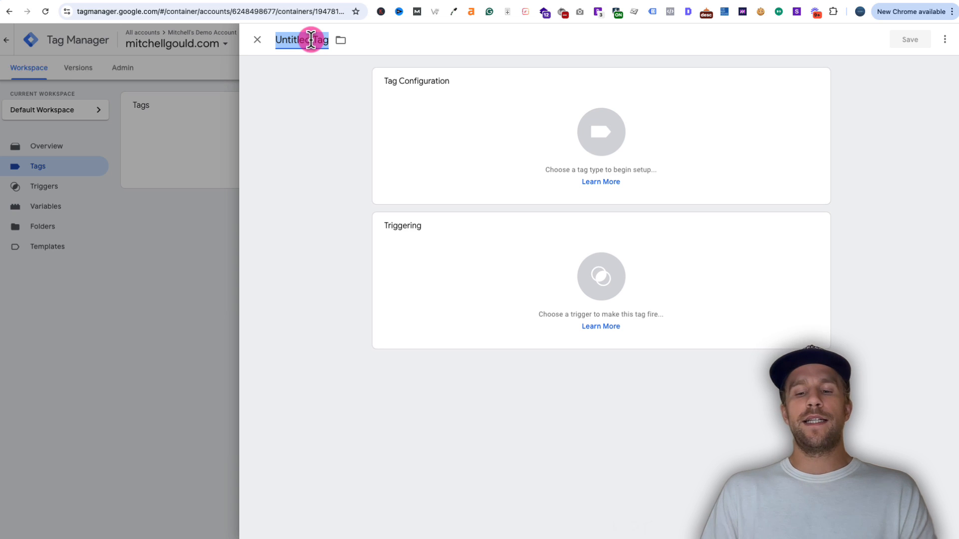
type("LinkedIn Insight Tag")
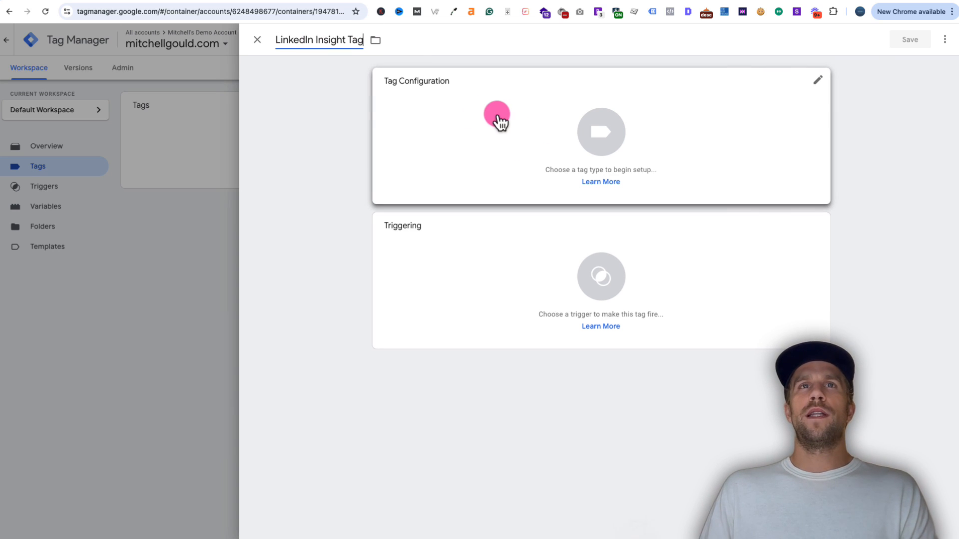
- Find LinkedIn InsightTag 2.0 in the Community Template Gallery and add it to the workspace as the tag's type
left_click(491, 125)
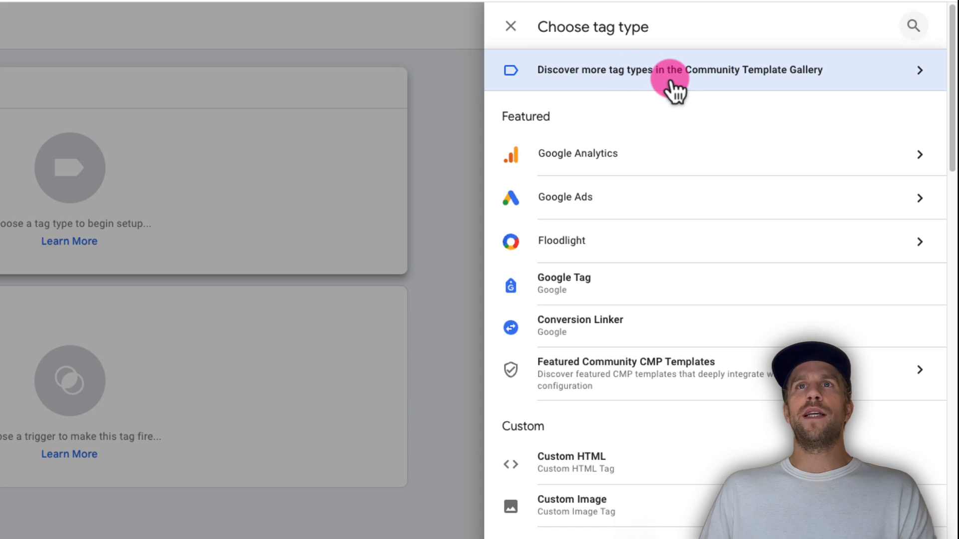
left_click(672, 82)
left_click(923, 28)
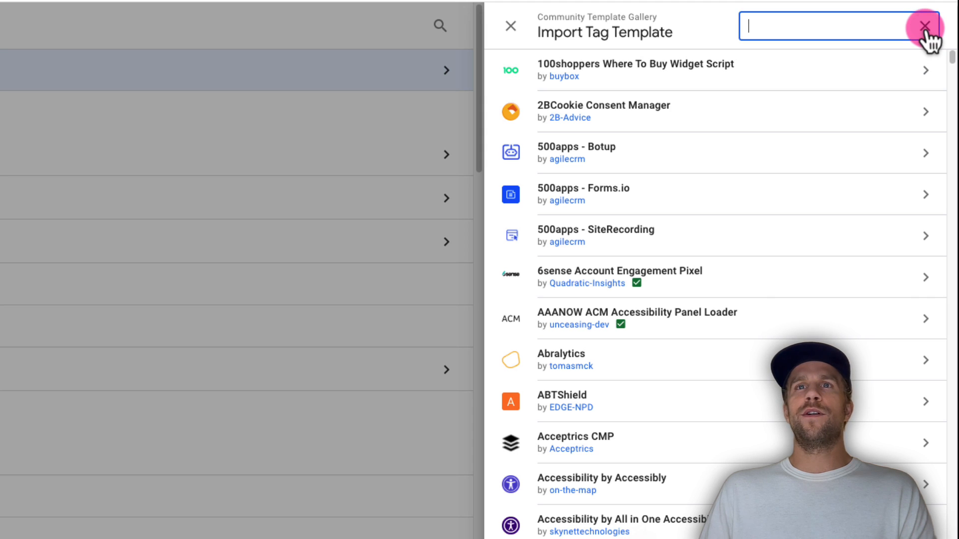
type("linkedin")
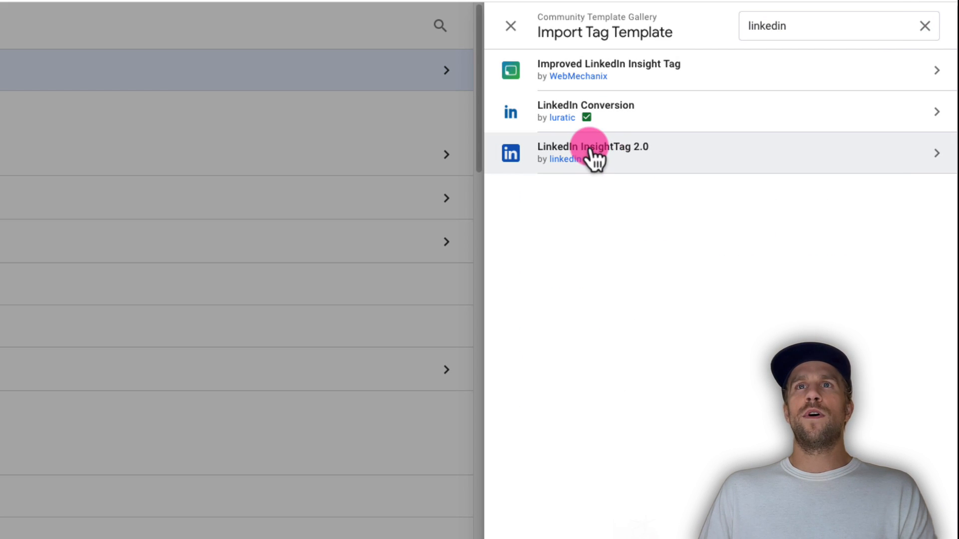
left_click(699, 152)
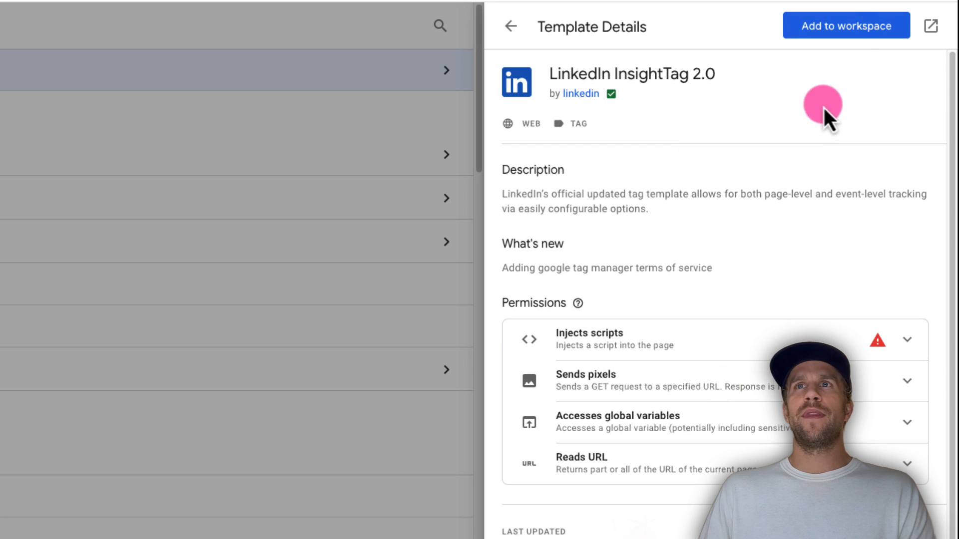
left_click(839, 31)
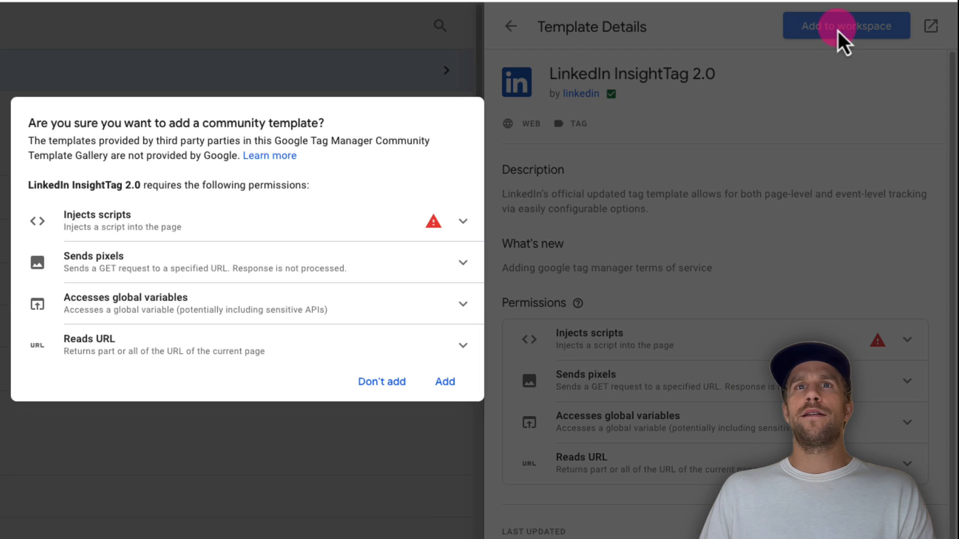
left_click(446, 384)
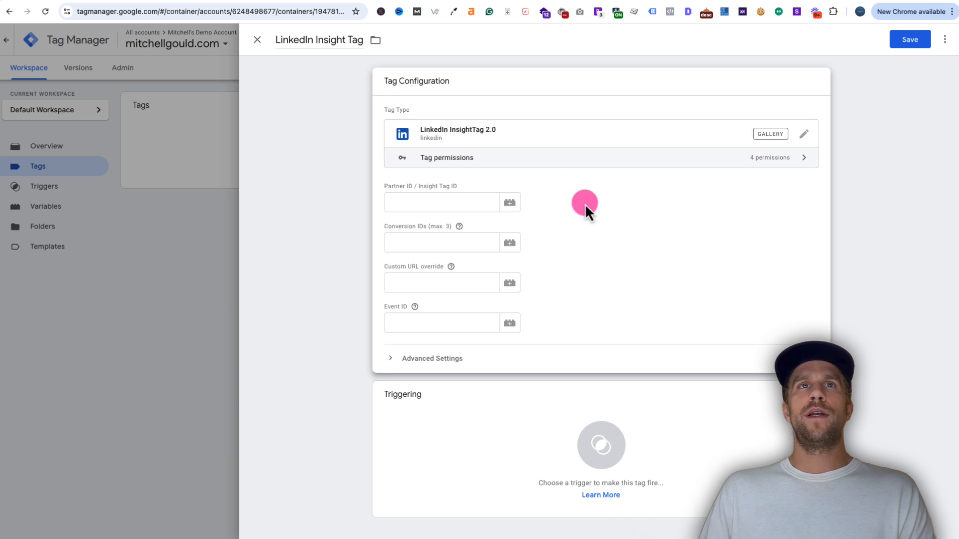
- Paste the copied LinkedIn partner ID into the tag, set it to fire on All Pages, and save it
left_click(460, 208)
key("super+v")
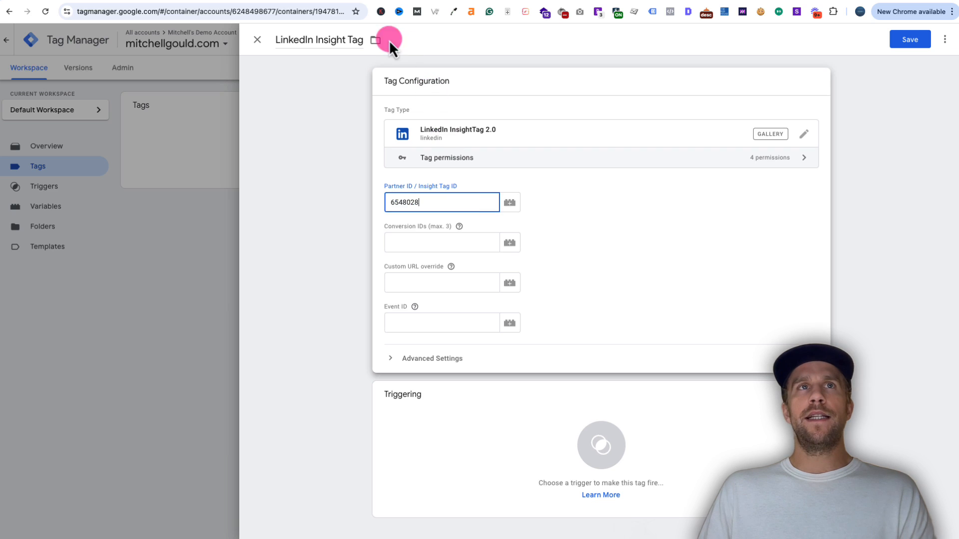
left_click(263, 3)
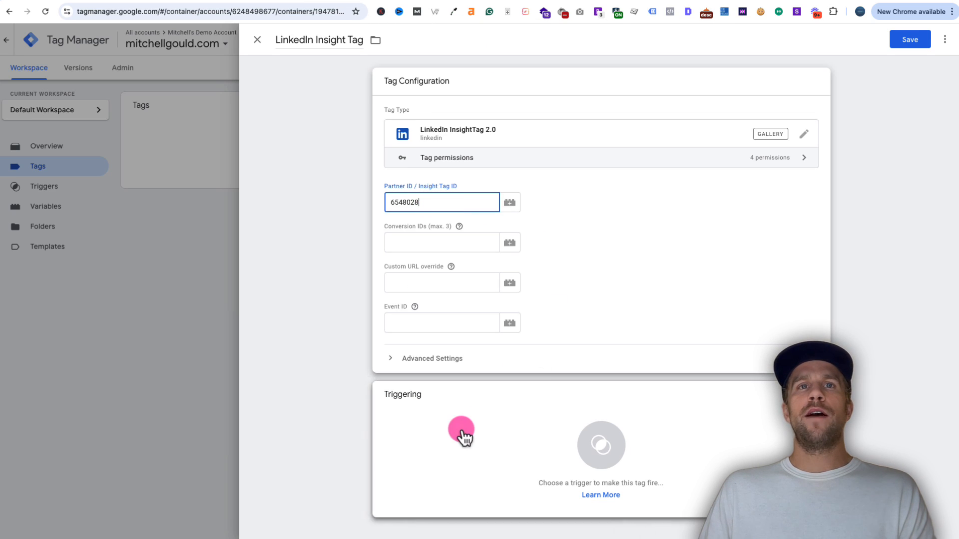
left_click(497, 444)
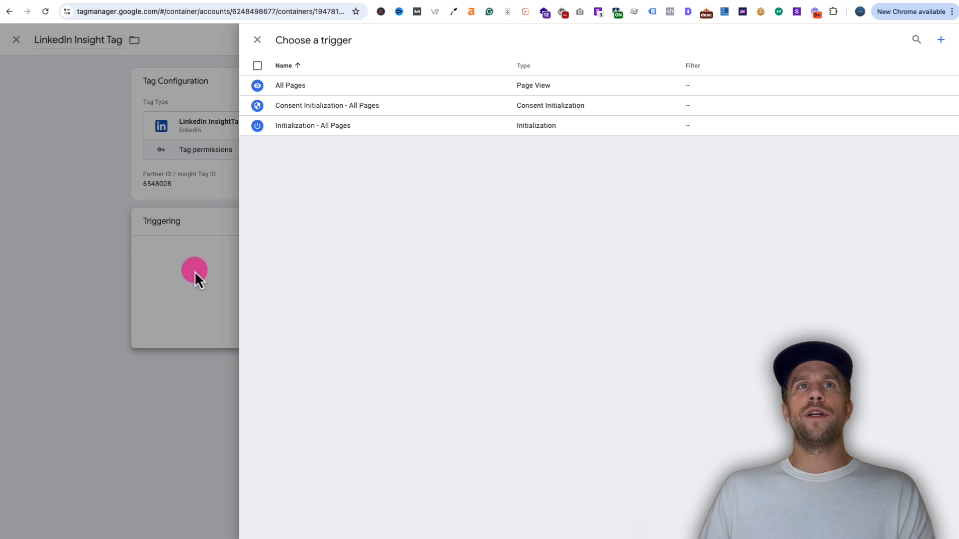
left_click(296, 88)
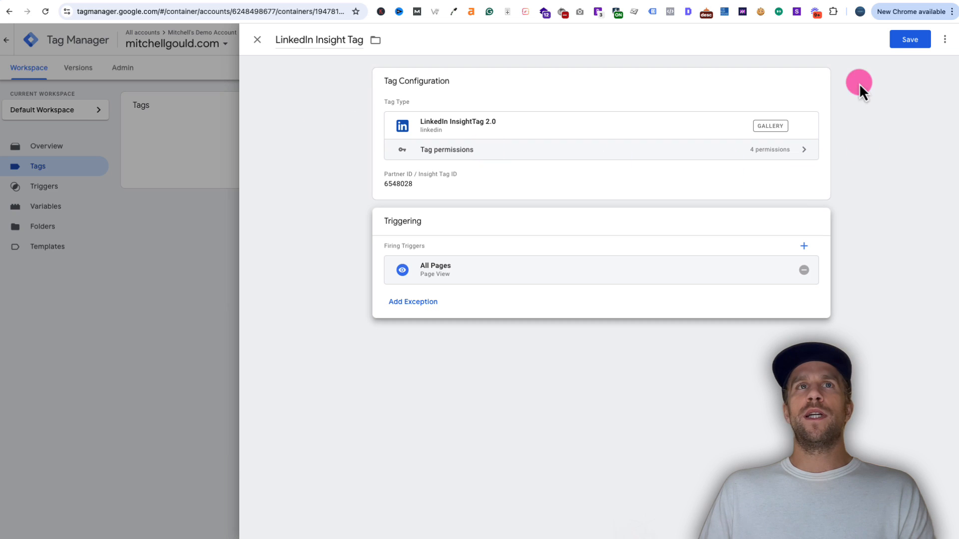
left_click(899, 44)
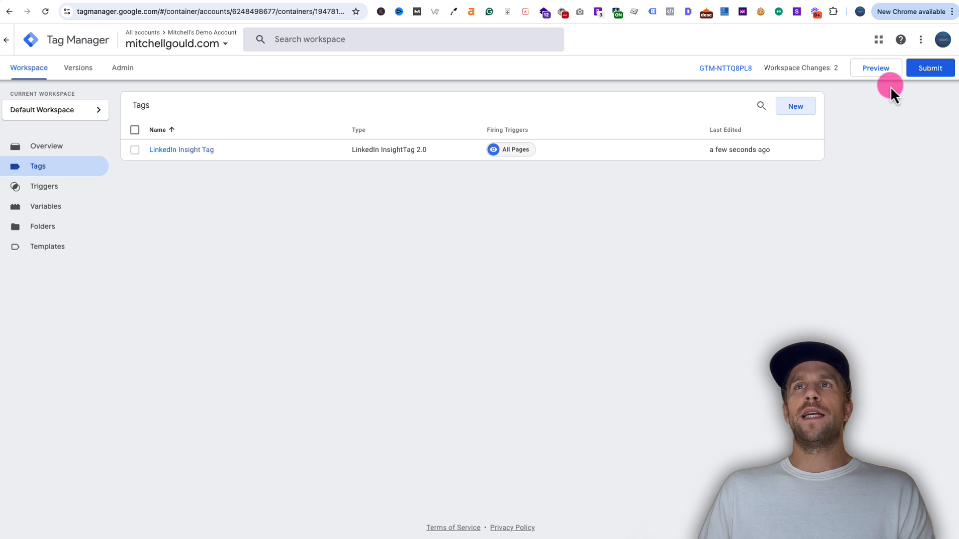
- Preview the container and check in Tag Assistant whether the LinkedIn Insight Tag fires on the website
left_click(881, 75)
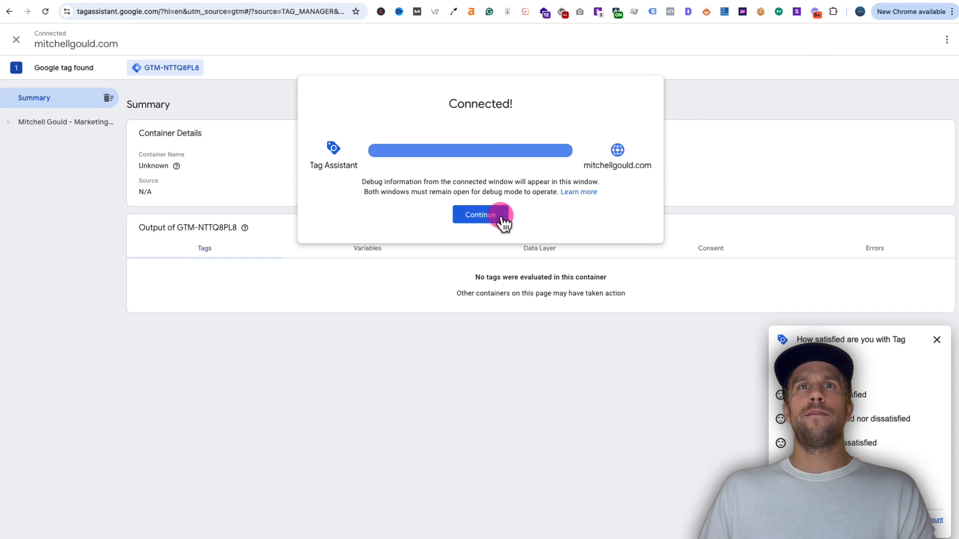
left_click(492, 215)
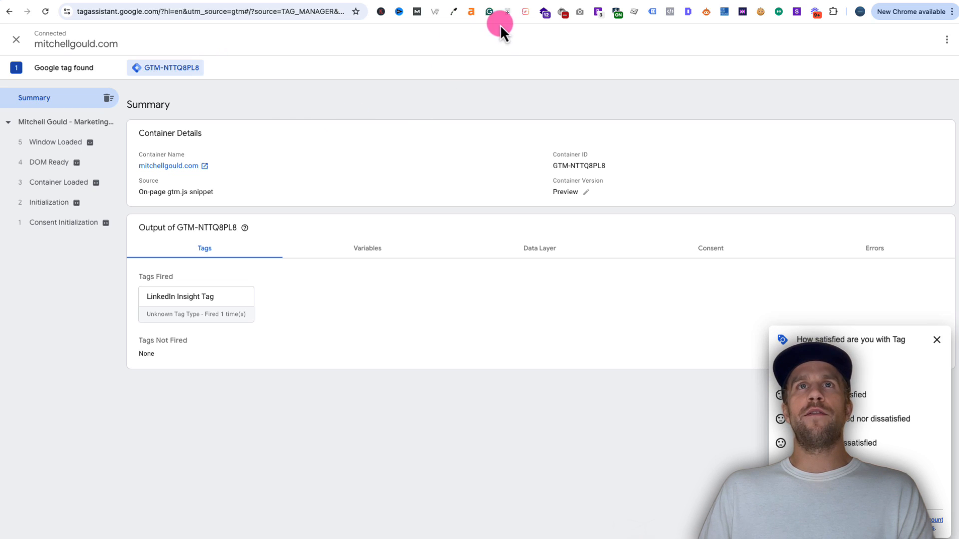
- Return to Tag Manager and publish the workspace changes as a version named Added Insight Tag, closing the version summary
left_click(391, 0)
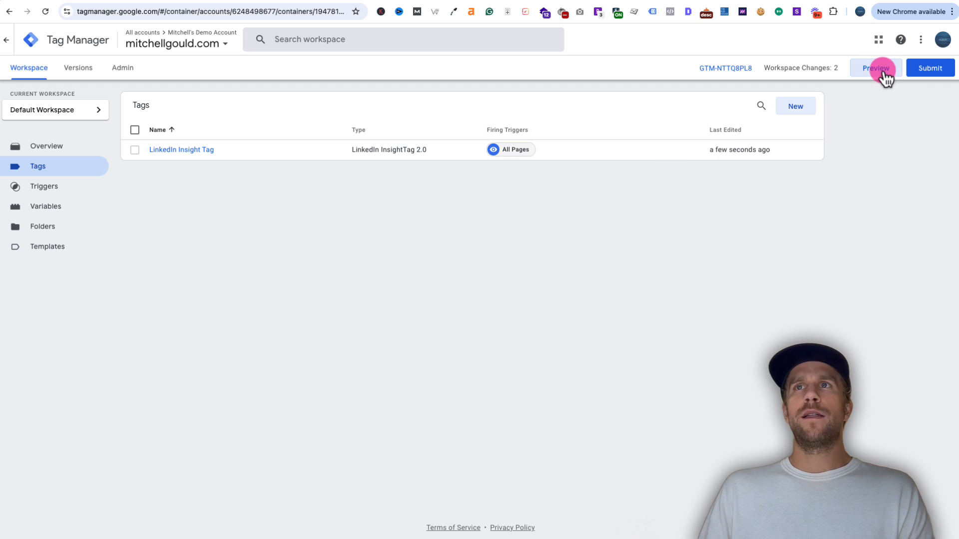
left_click(931, 69)
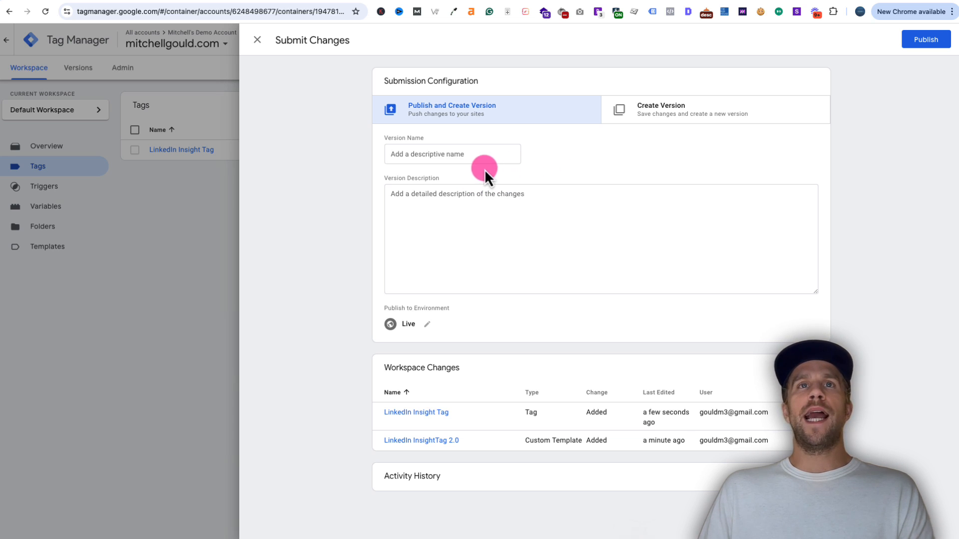
left_click(462, 158)
type("Added Insight Tag")
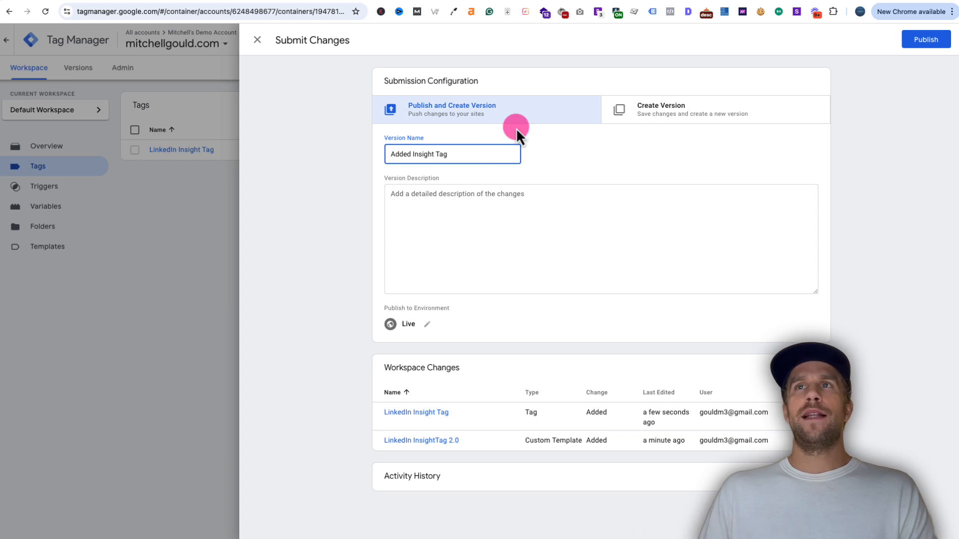
left_click(924, 39)
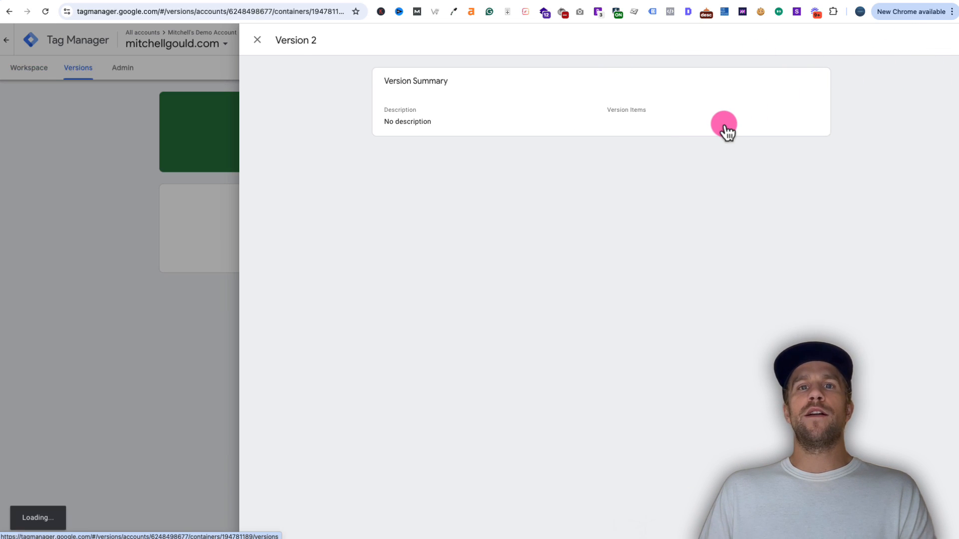
left_click(257, 44)
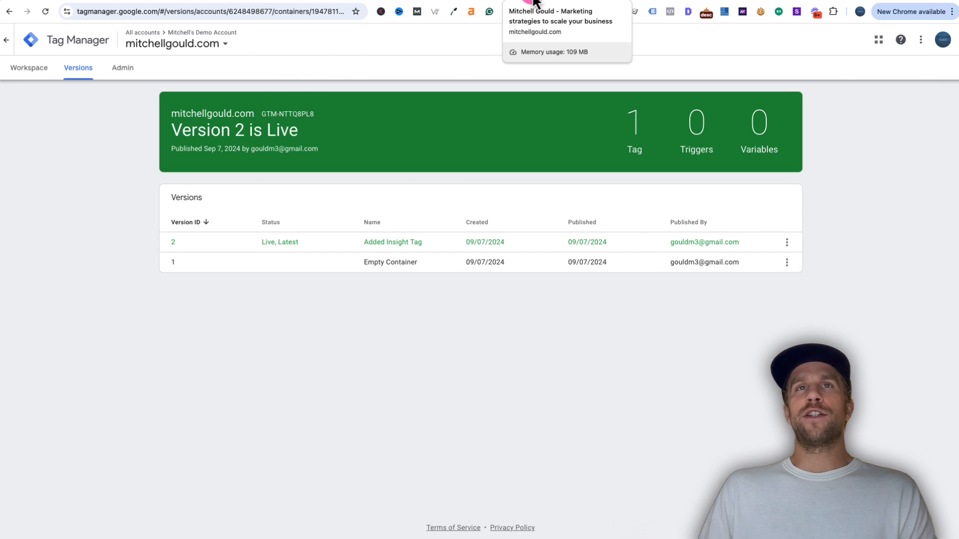
- Switch to the website and inspect it with the LinkedIn Insight Tag Checker extension, checking the reported partner ID and status
left_click(533, 3)
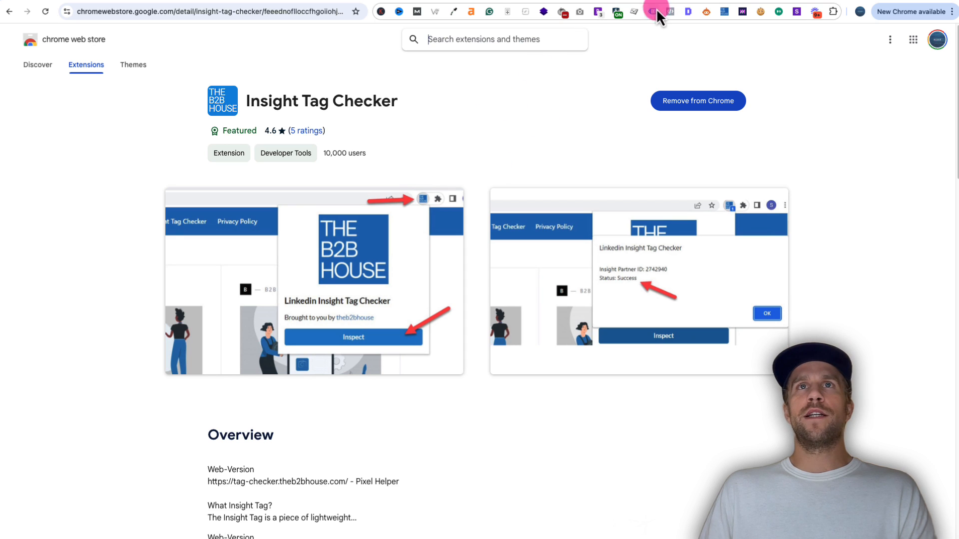
left_click(535, 0)
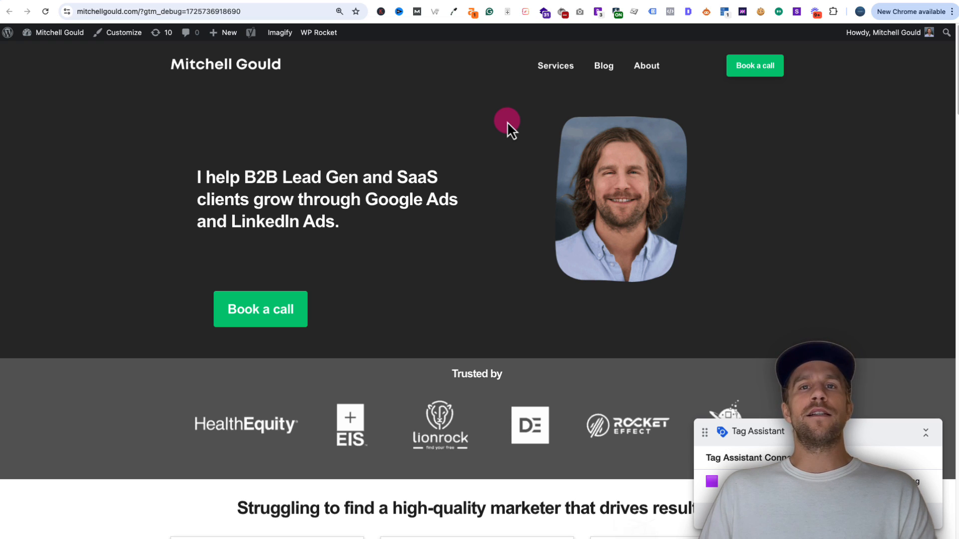
left_click(724, 12)
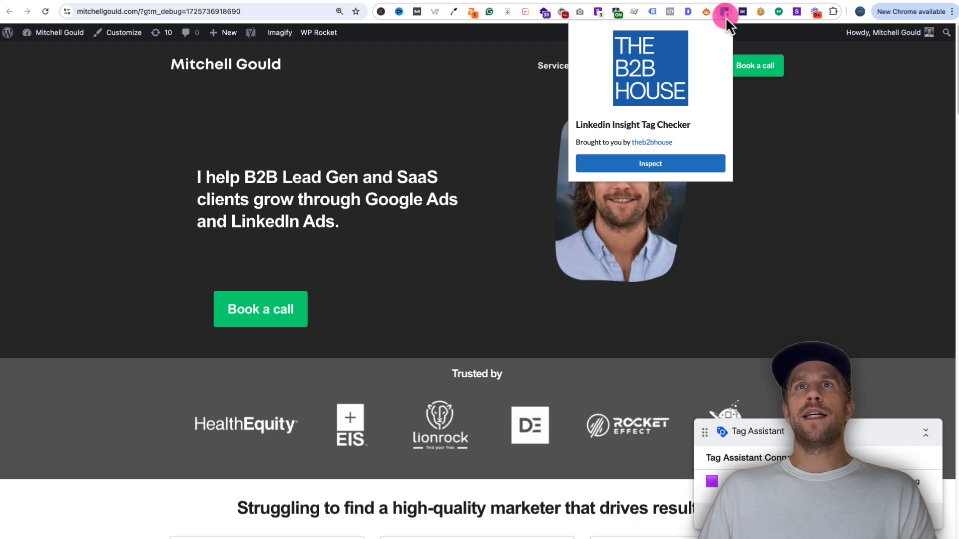
left_click(642, 164)
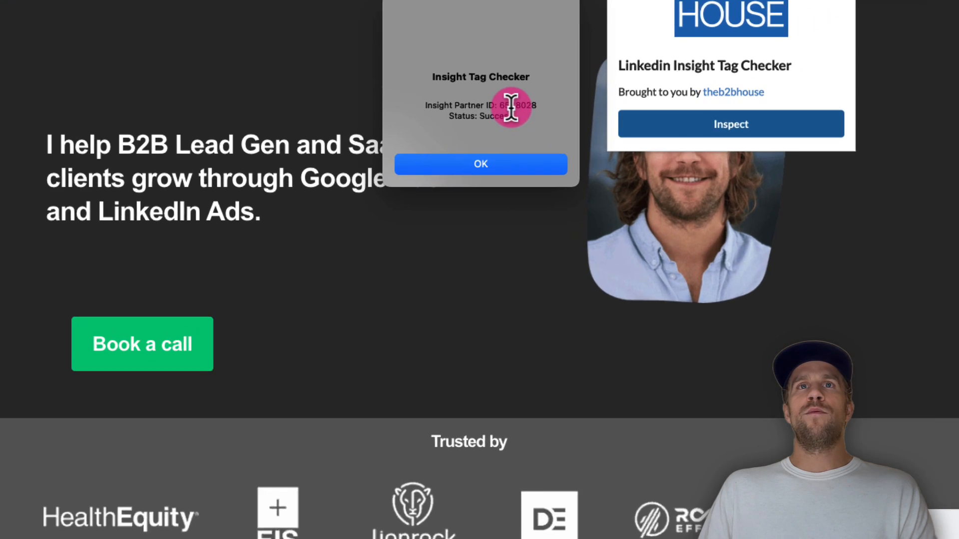
left_click_drag(499, 99, 539, 102)
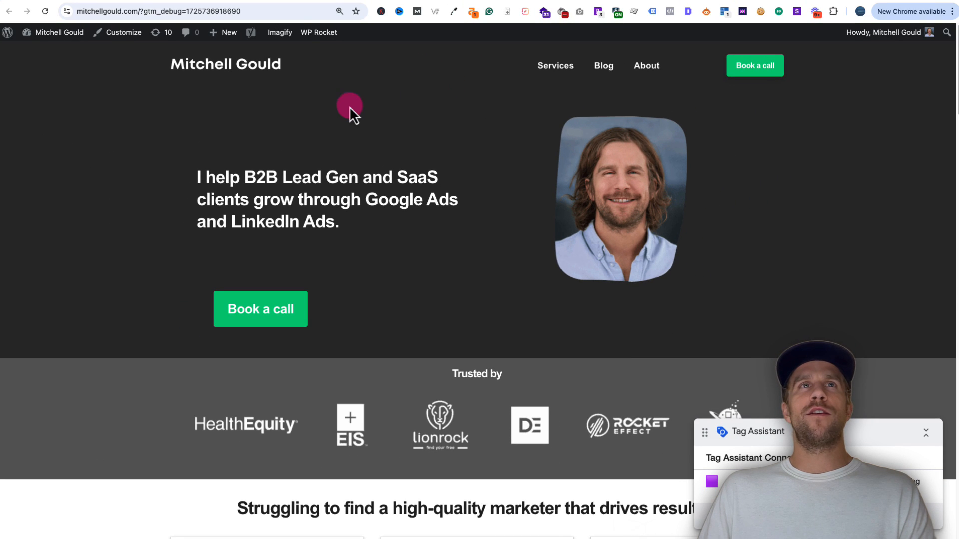
- Switch back to LinkedIn Campaign Manager, leave the Insight Tag's data source page and open the account's Audiences
left_click(279, 0)
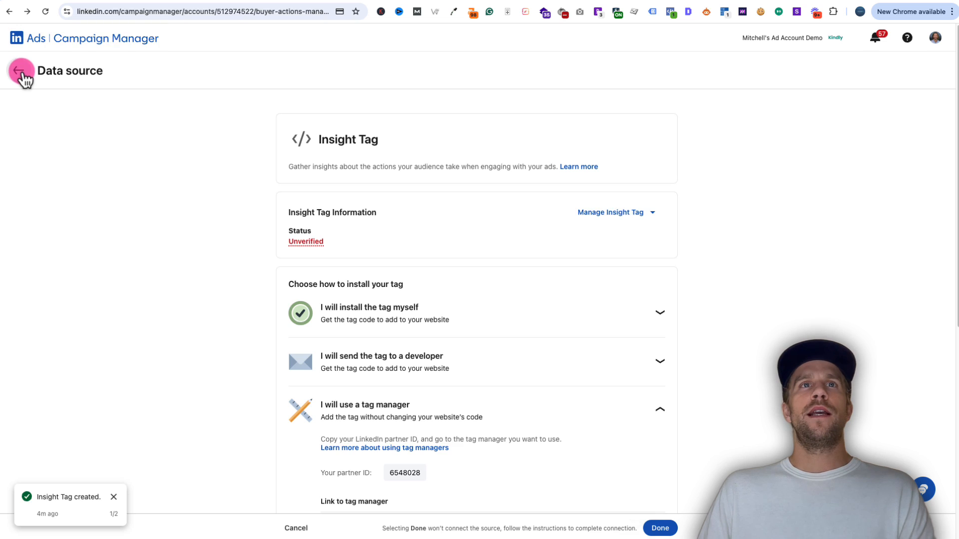
left_click(21, 73)
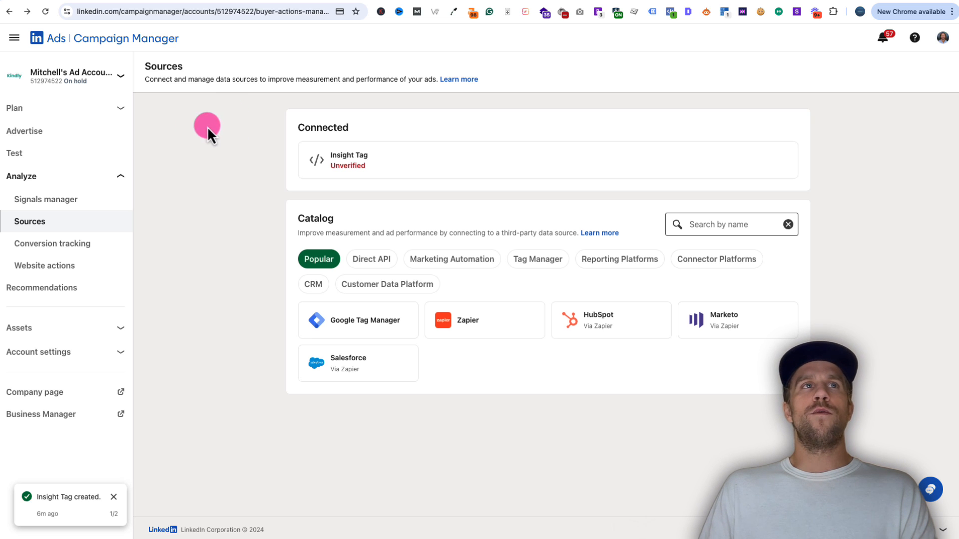
left_click(89, 112)
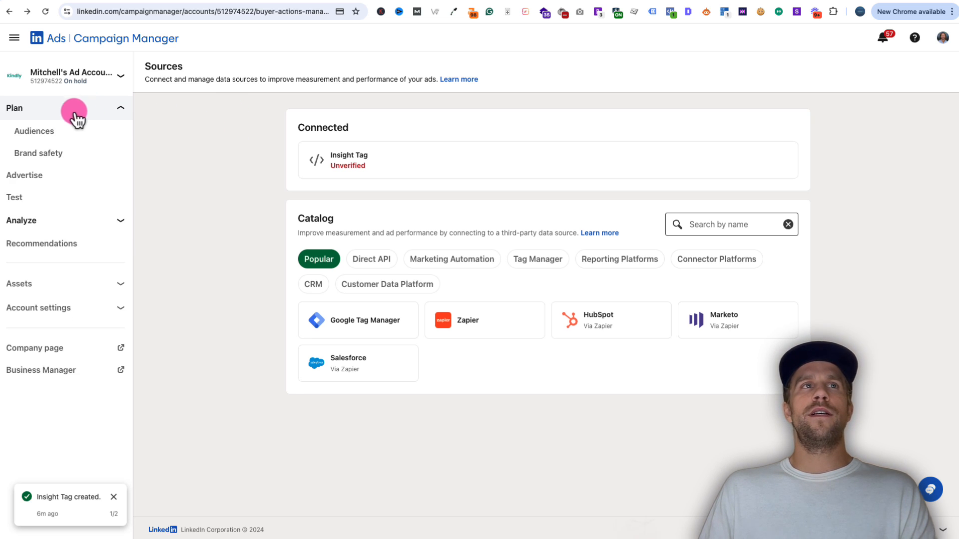
left_click(60, 131)
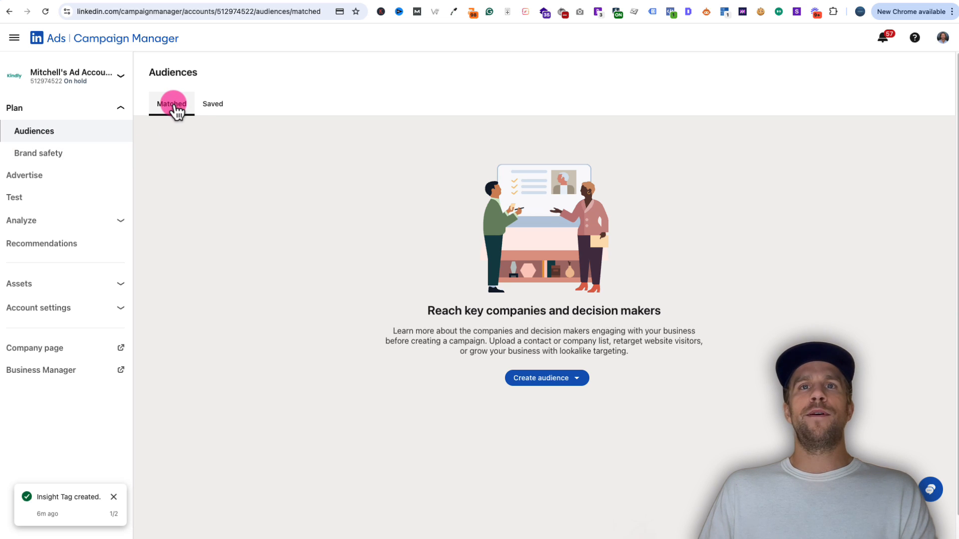
- Start creating a matched audience that retargets by Website
left_click(548, 380)
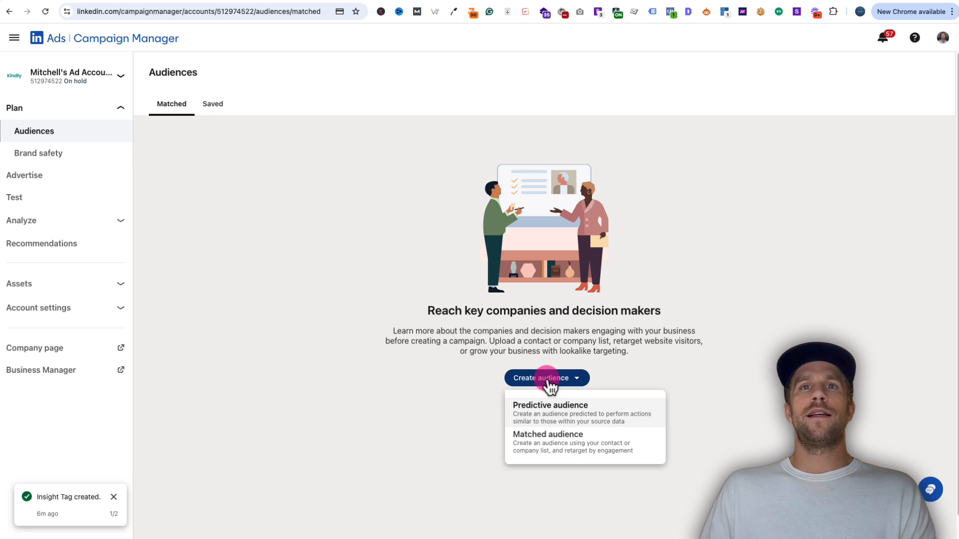
left_click(550, 449)
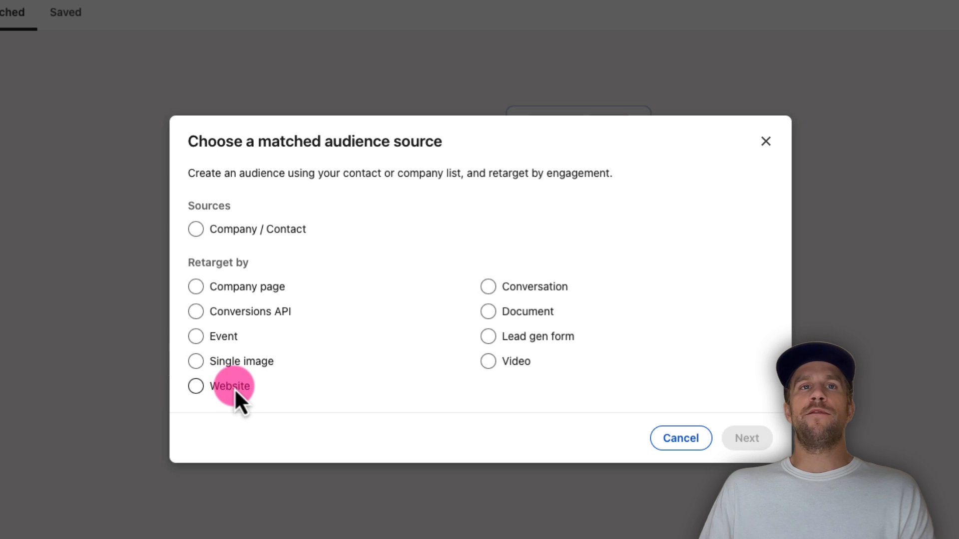
left_click(195, 387)
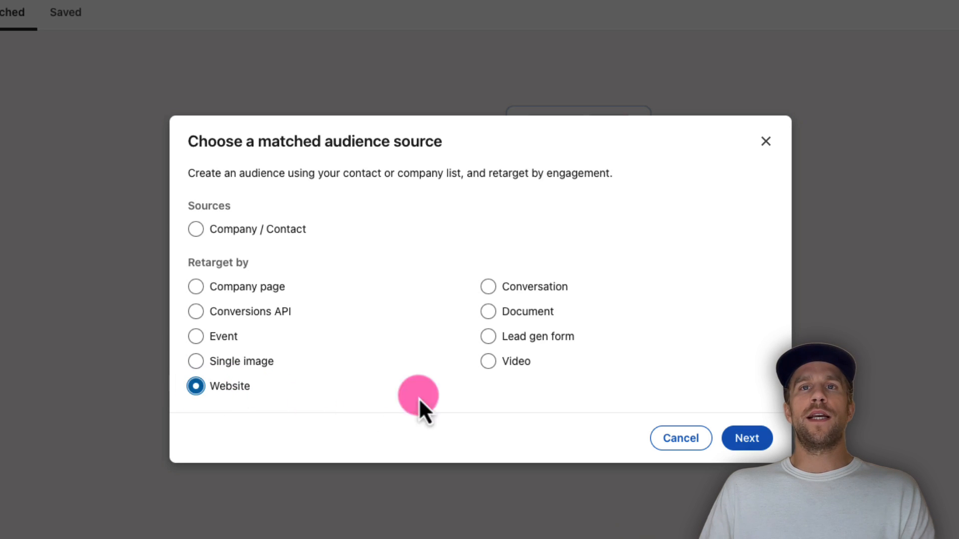
left_click(748, 440)
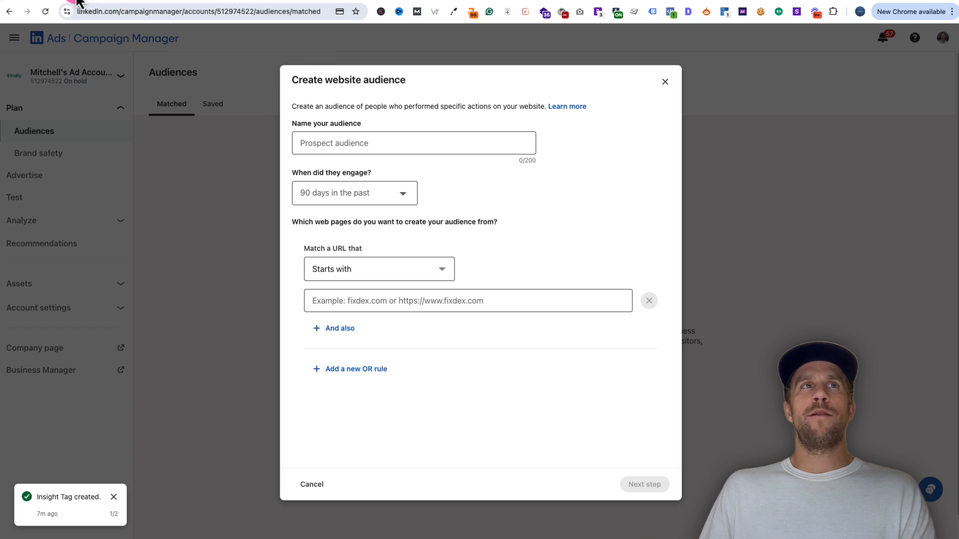
- Consult the naming convention in the retargeting slides, set engagement to 14 days in the past, and name the audience Website visitors - all - 14
left_click(78, 2)
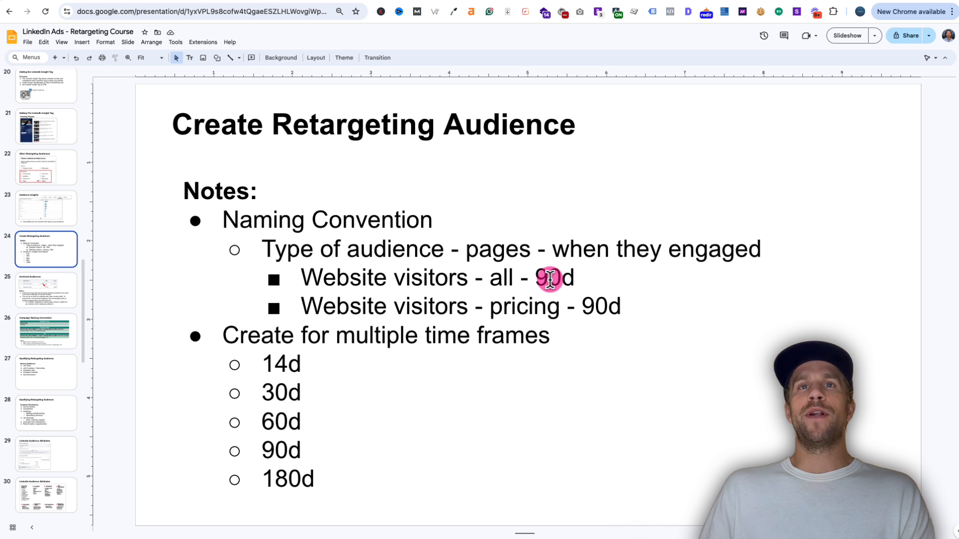
left_click(272, 1)
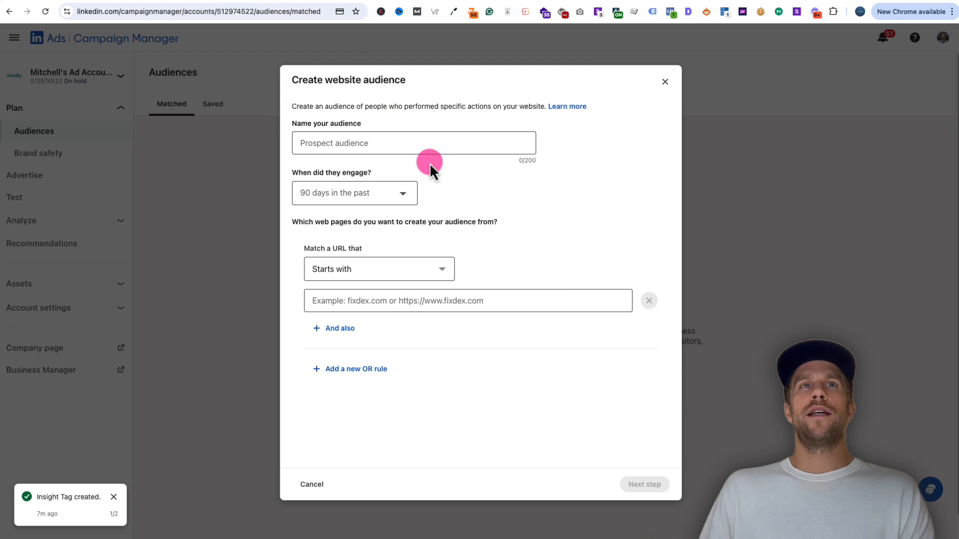
left_click(388, 198)
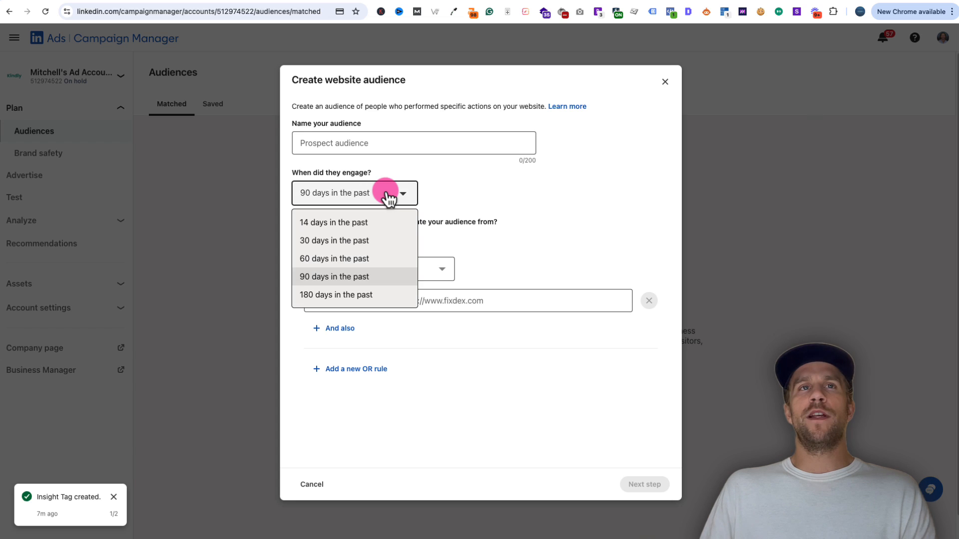
left_click(372, 225)
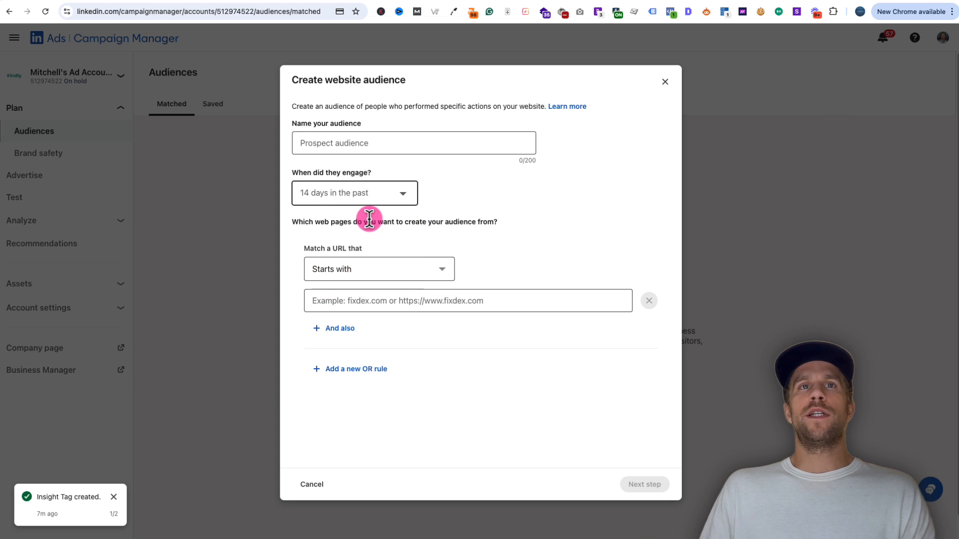
left_click(352, 144)
type("Website visitors - all - 14d")
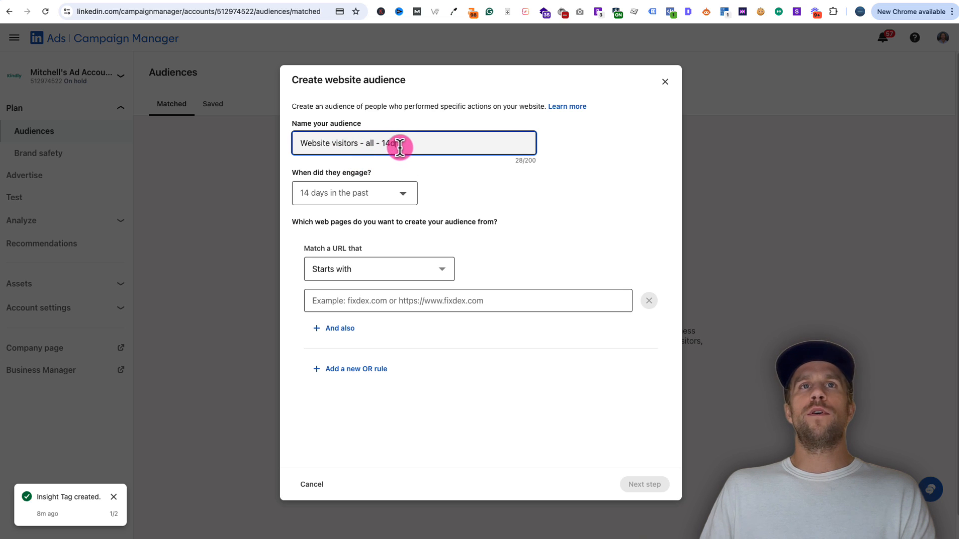
type("a")
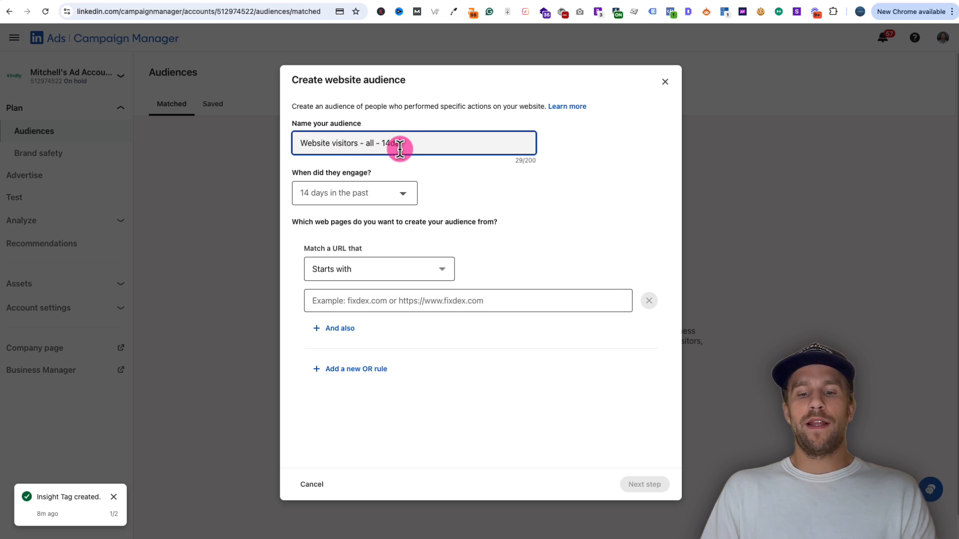
key("BackSpace")
key("BackSpace")
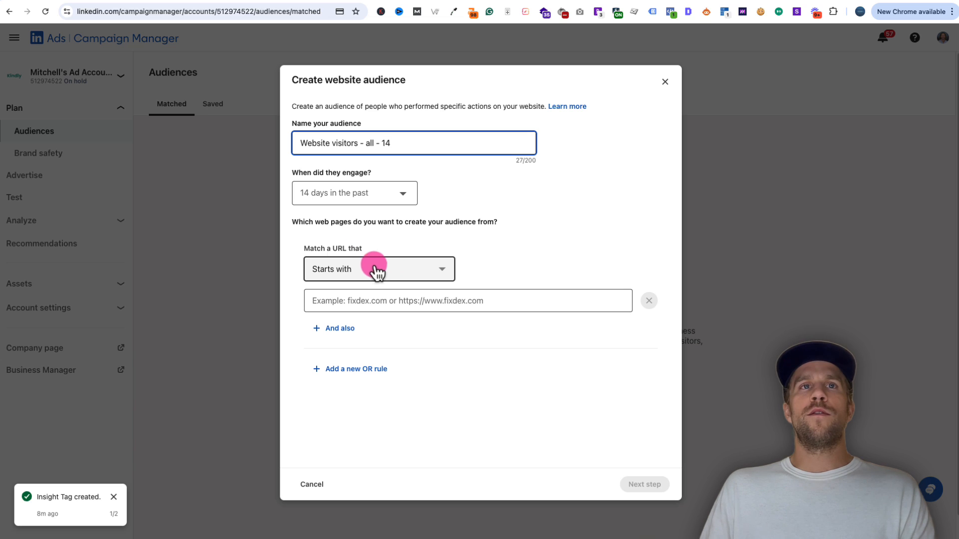
- Match URLs that contain the website's domain, and agree to and create the website audience
left_click(358, 272)
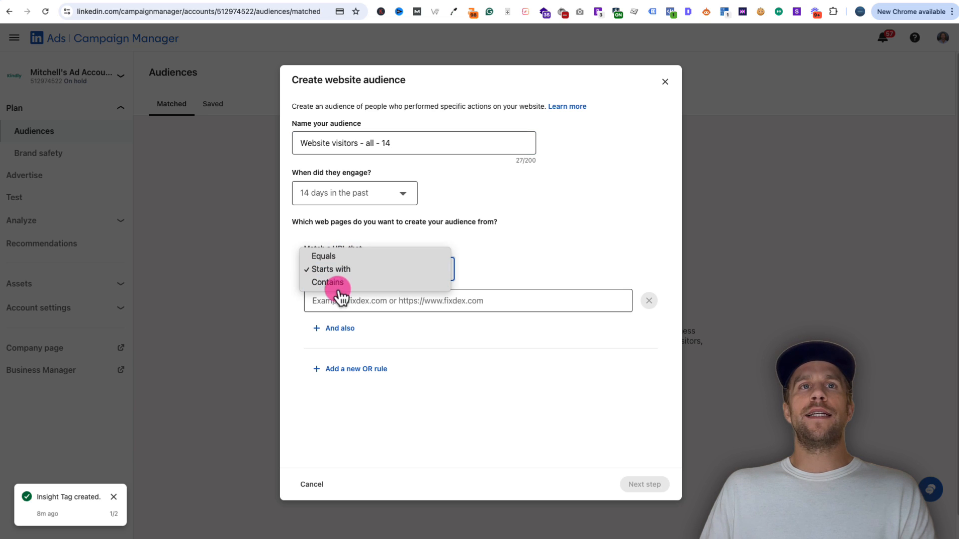
left_click(338, 284)
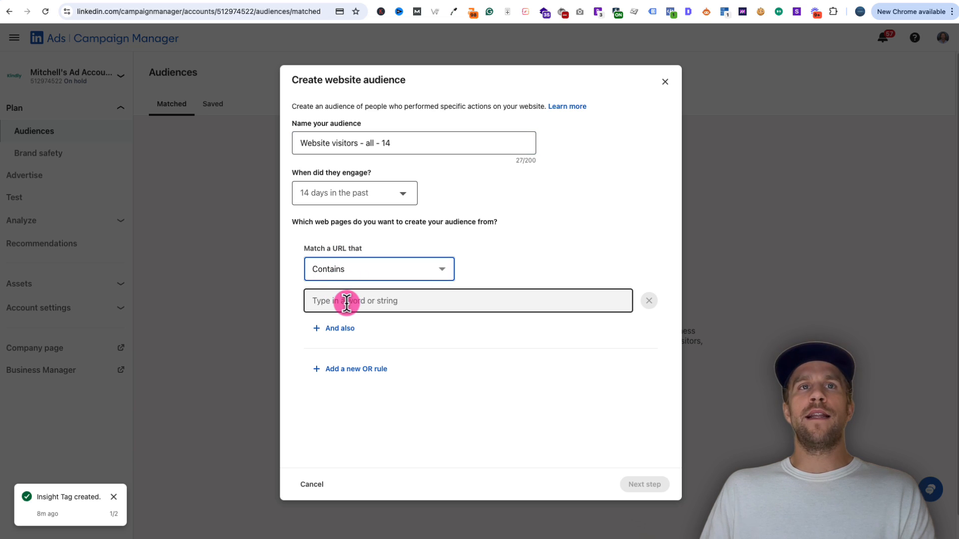
left_click(425, 303)
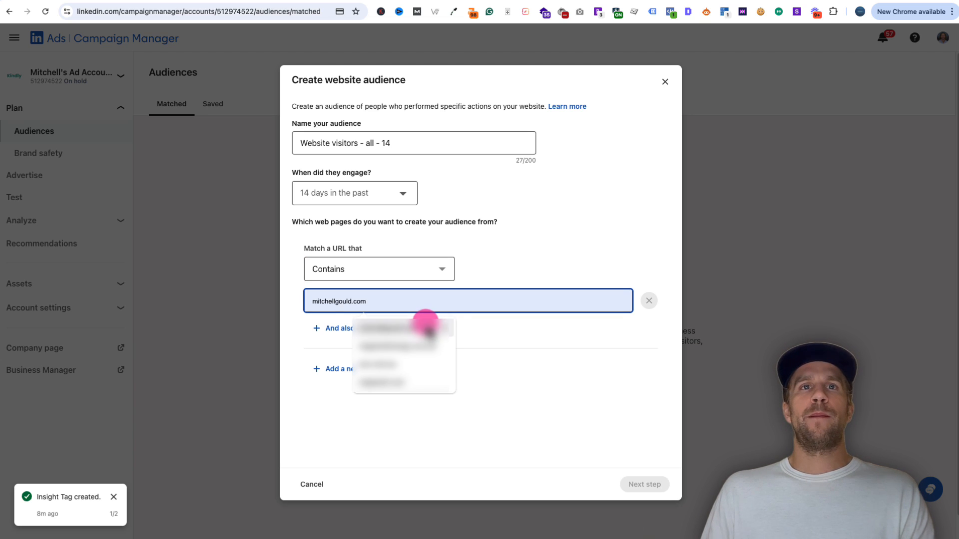
left_click(394, 328)
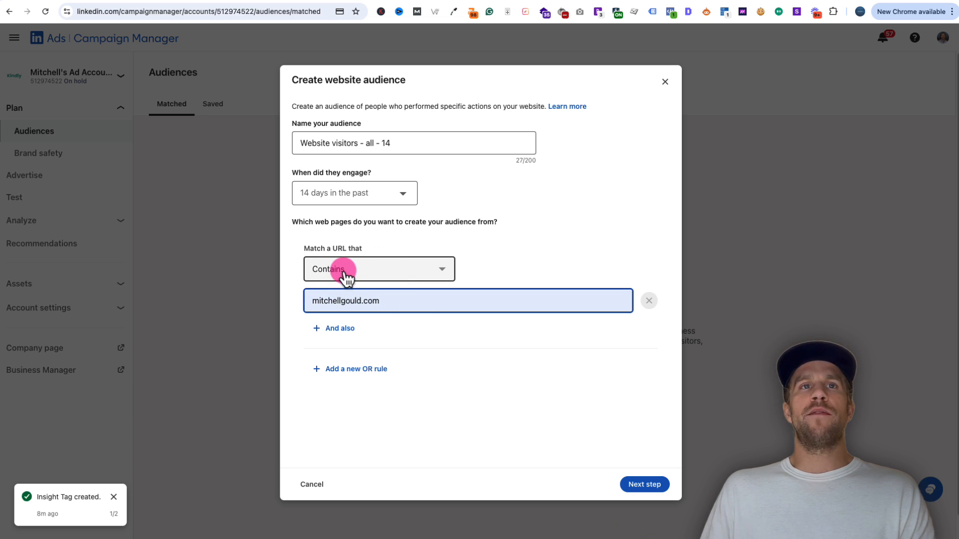
left_click(643, 483)
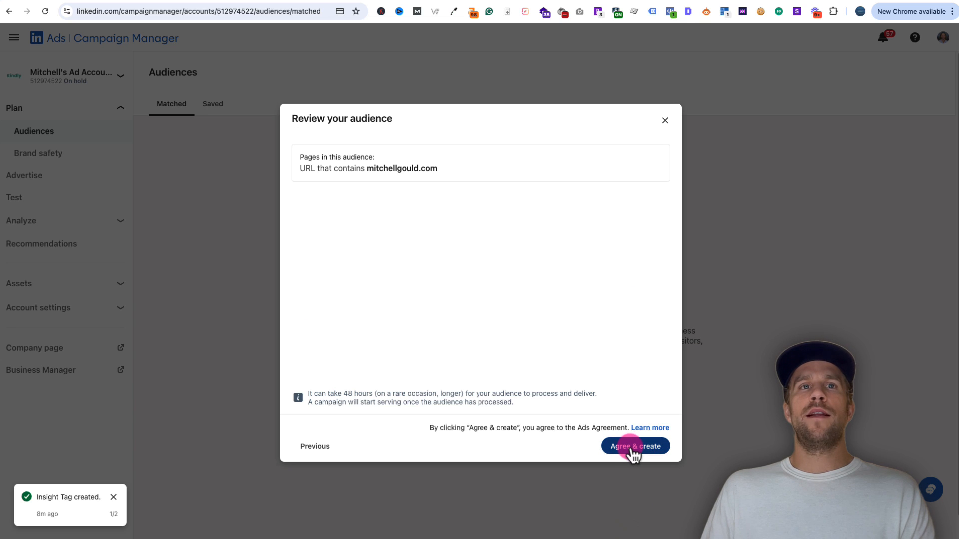
left_click(632, 447)
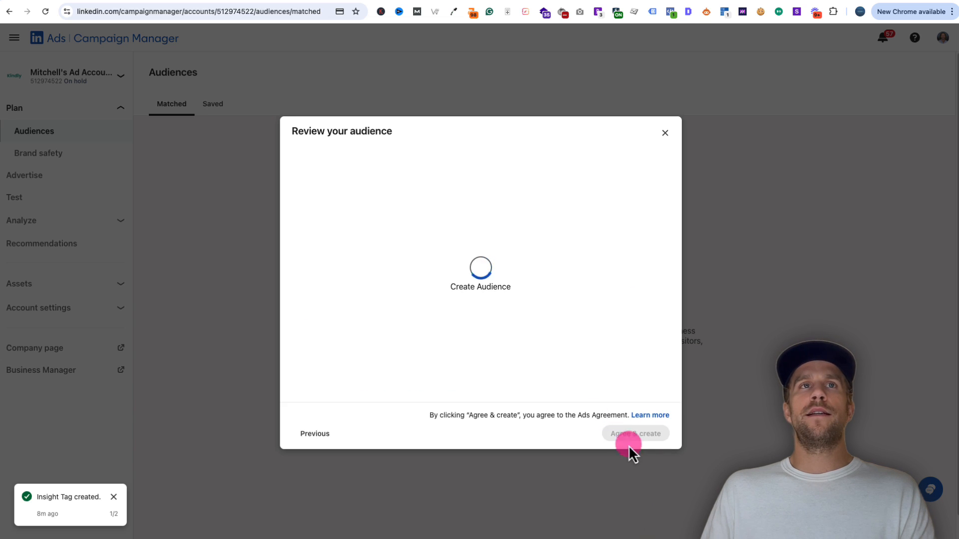
- Edit the new audience, rename it Website visitors - all - 14d, and save the update
left_click(378, 229)
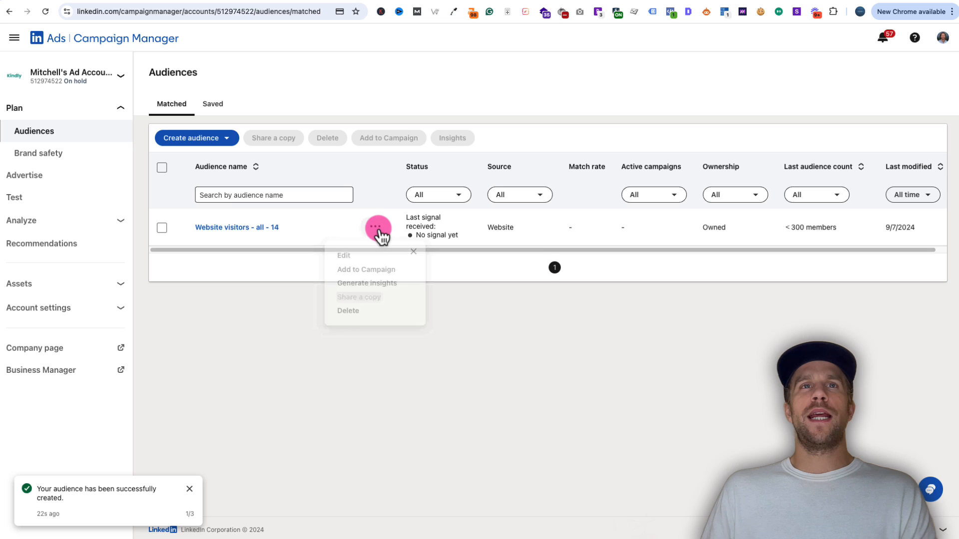
left_click(346, 256)
left_click(406, 150)
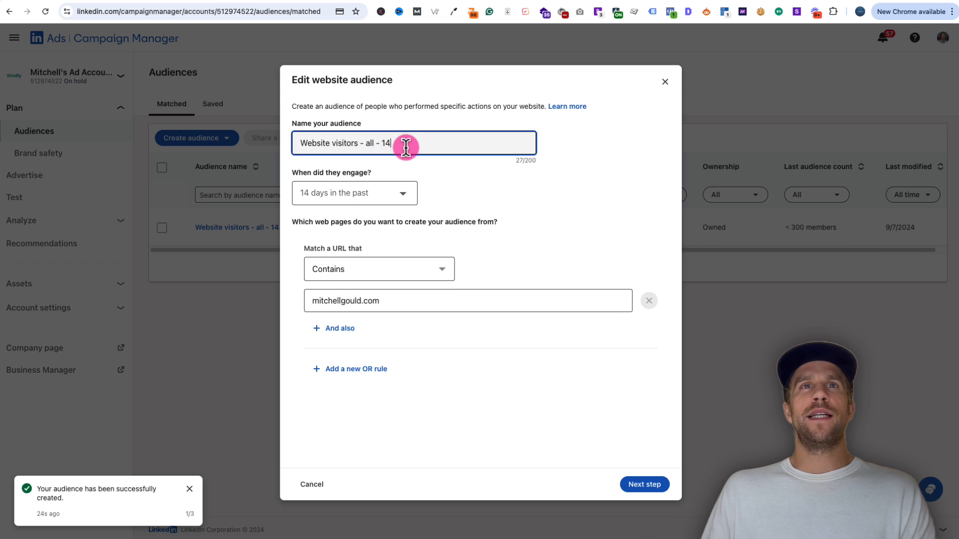
type("day")
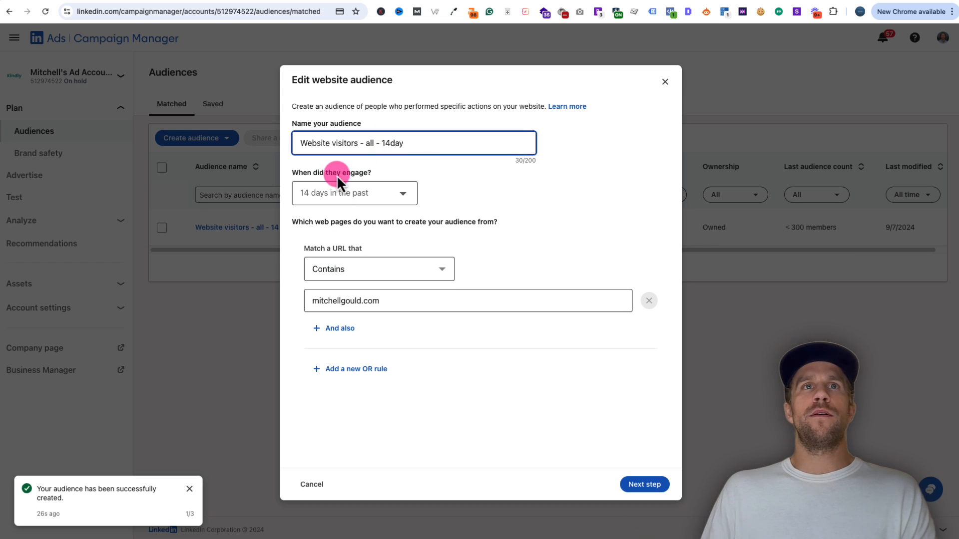
key("BackSpace")
key("BackSpace")
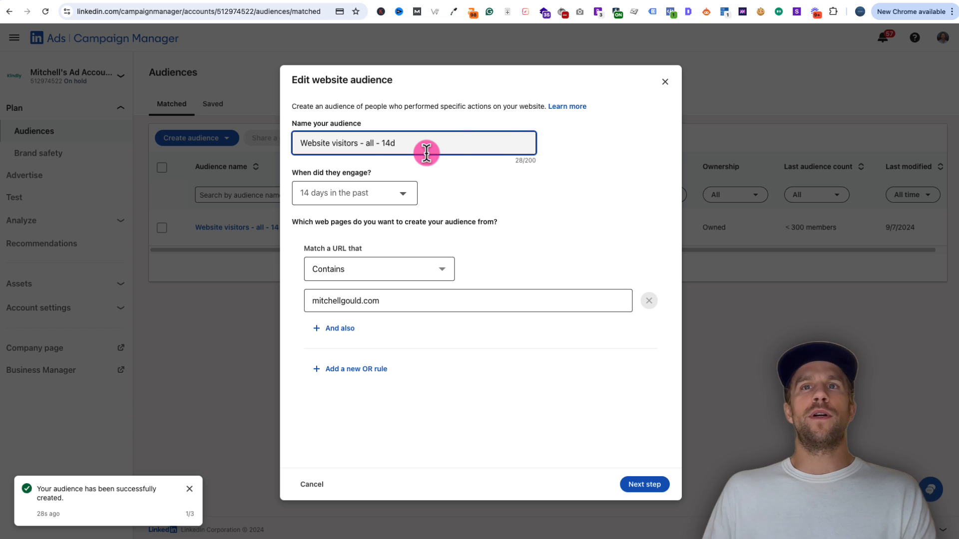
left_click(639, 484)
left_click(631, 449)
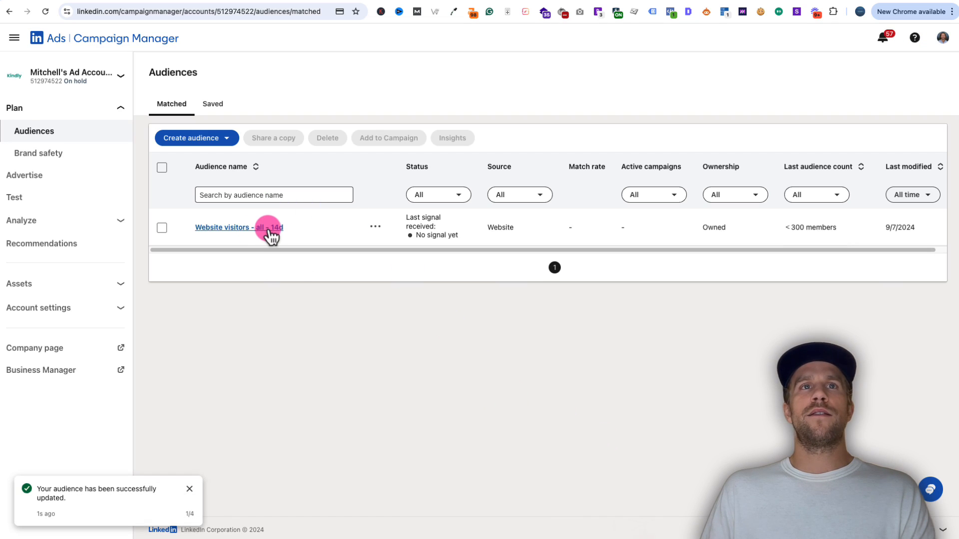
- Start another matched audience that retargets by Website and set its engagement window to 30 days in the past
left_click(196, 142)
left_click(209, 203)
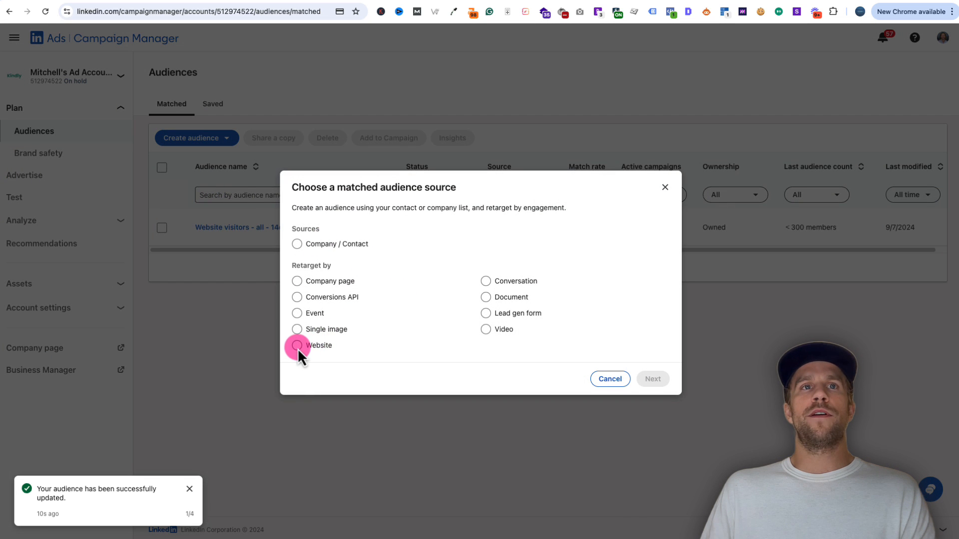
left_click(297, 345)
left_click(652, 380)
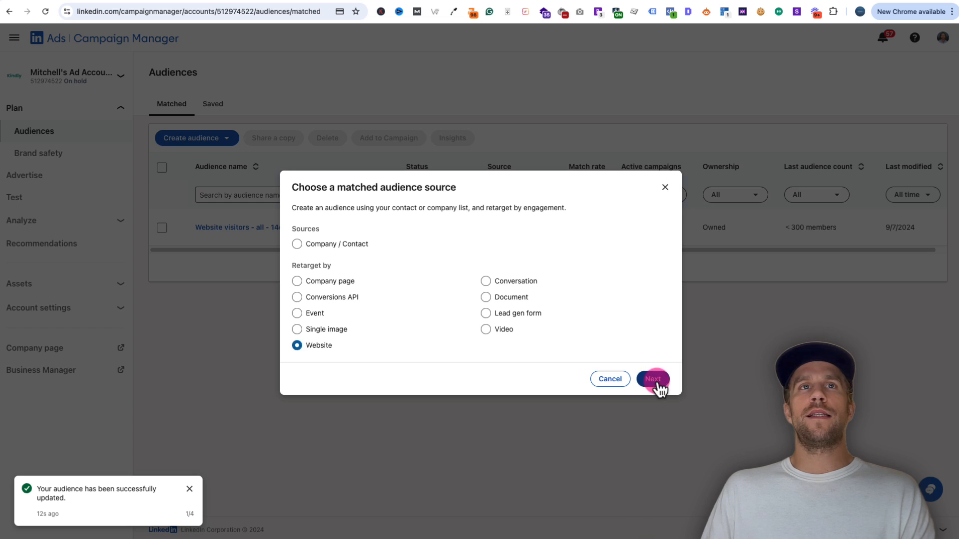
left_click(353, 195)
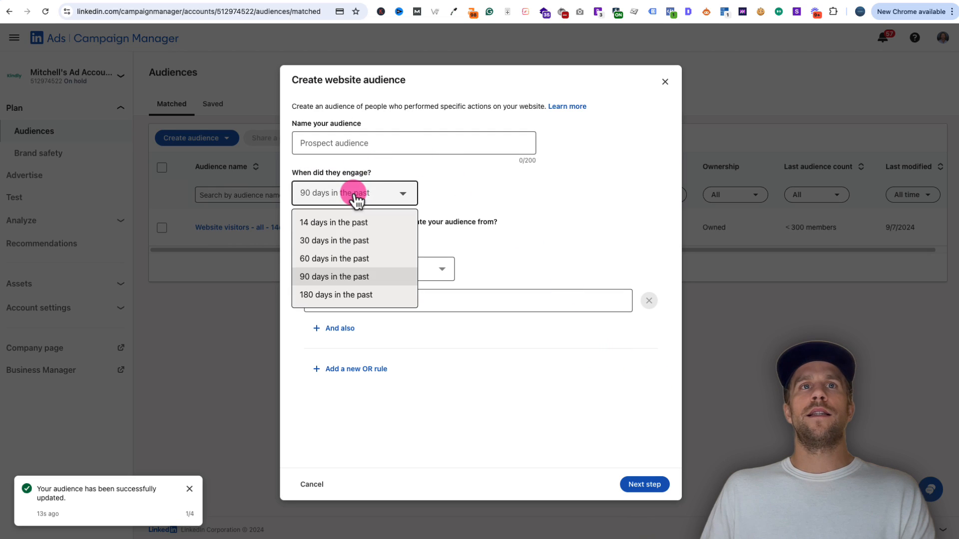
left_click(346, 241)
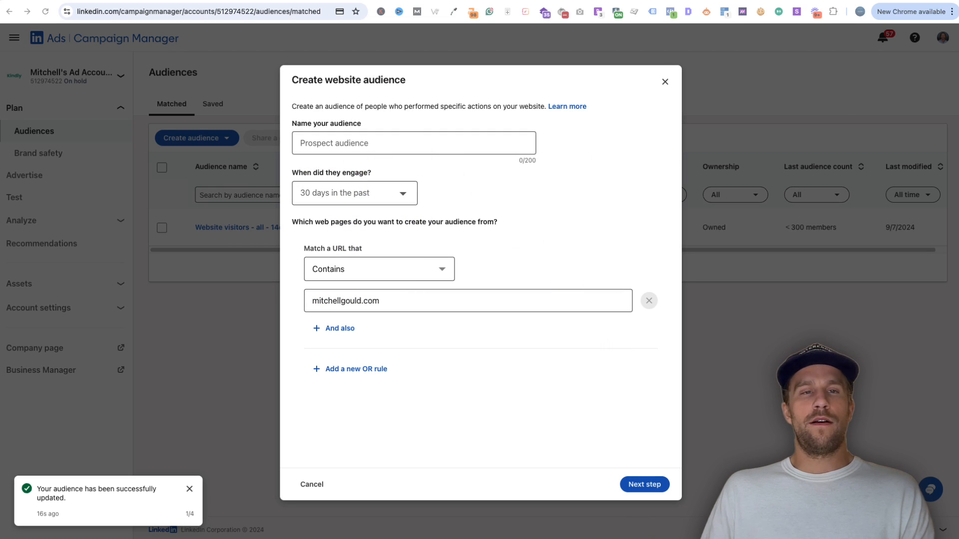
- Name the 30-day audience Website visitors - all - 30d, then agree to and create it
left_click(385, 150)
type("Website visitors - all - 30d")
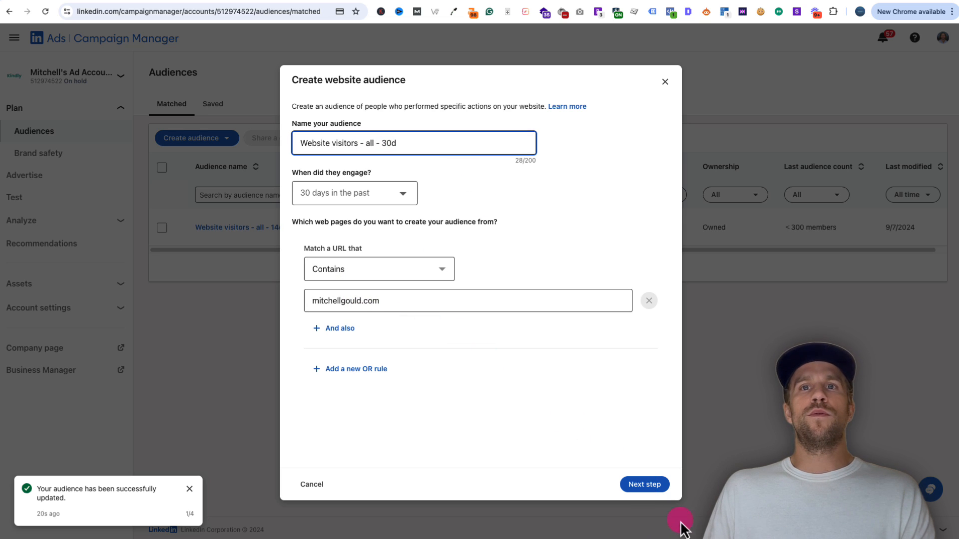
left_click(649, 489)
left_click(636, 448)
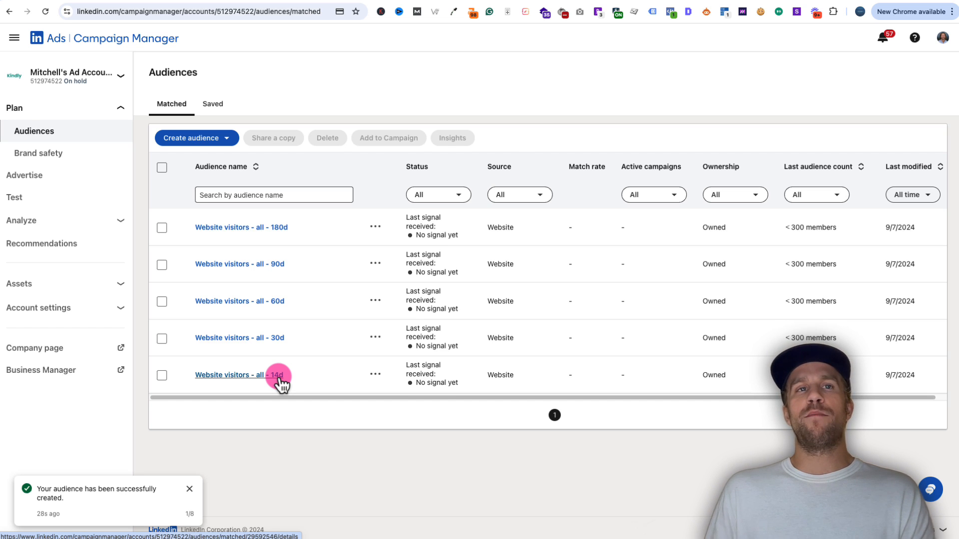
left_click(162, 228)
left_click(161, 265)
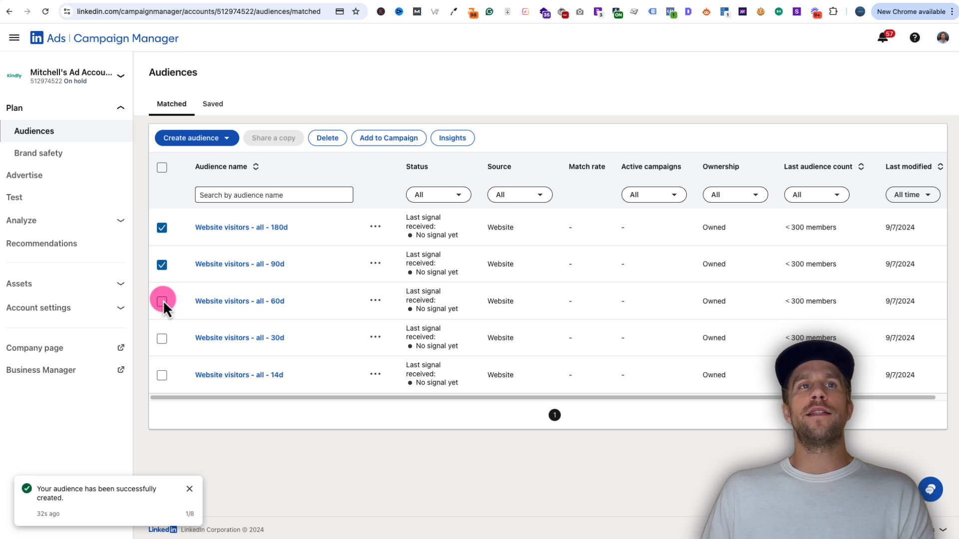
left_click(162, 302)
left_click(161, 228)
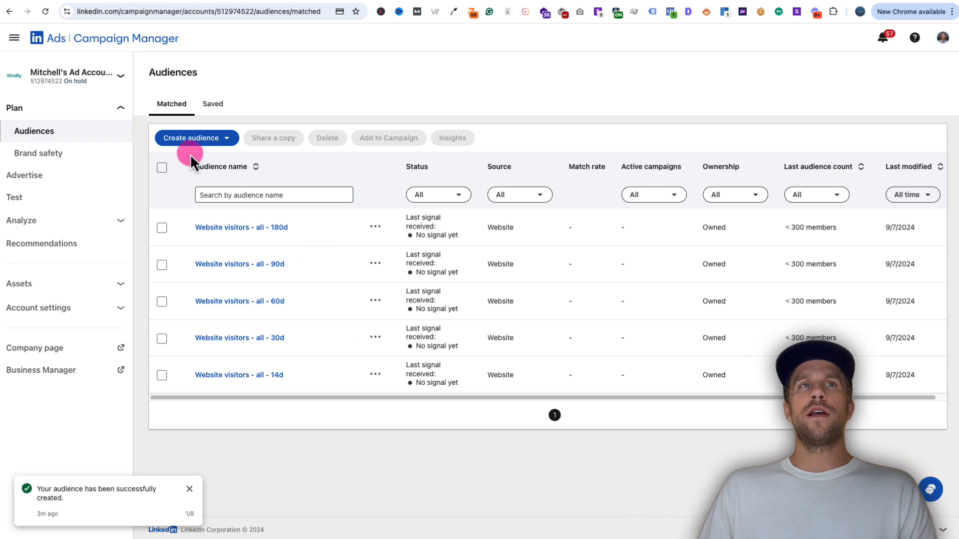
- Start another matched audience that retargets by Website and name it Website visitors - thank you - 180d
left_click(200, 138)
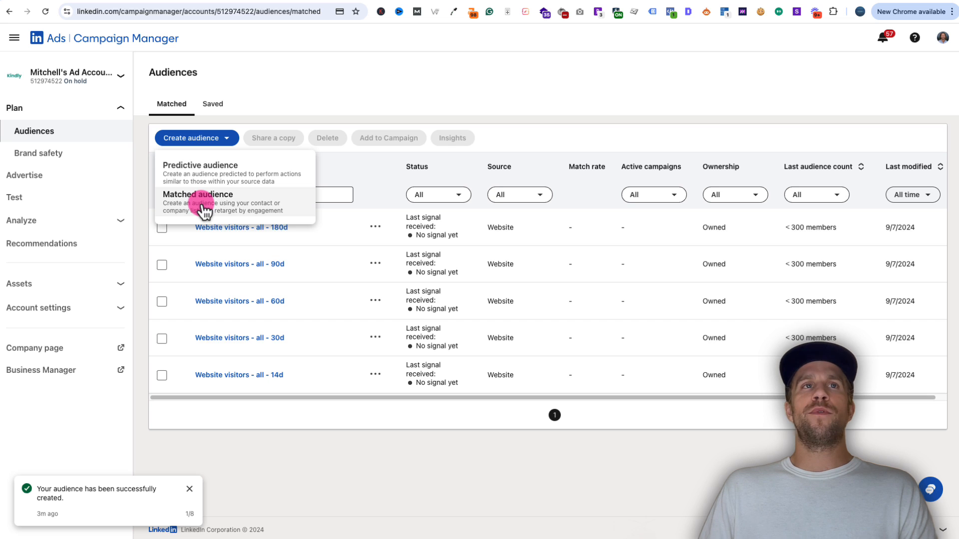
left_click(202, 207)
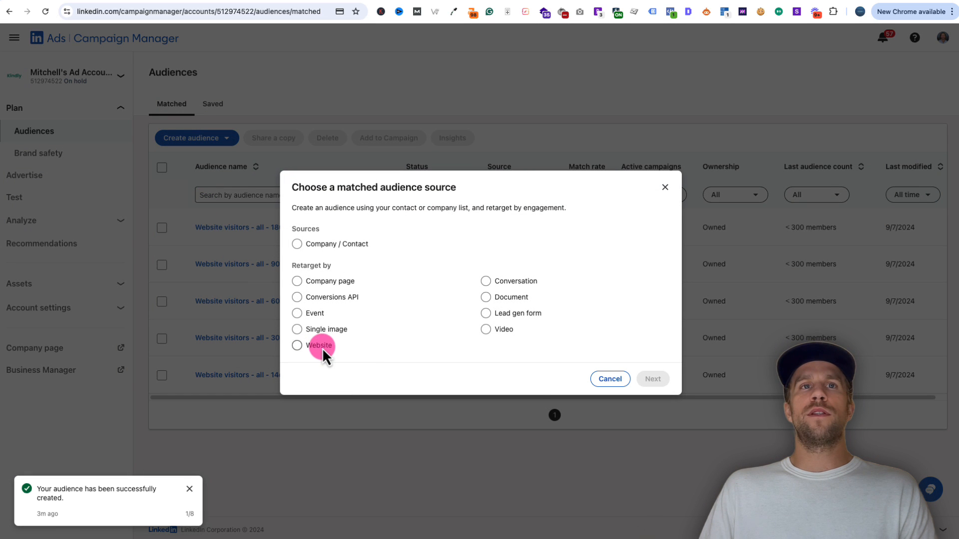
left_click(323, 346)
left_click(654, 380)
left_click(317, 143)
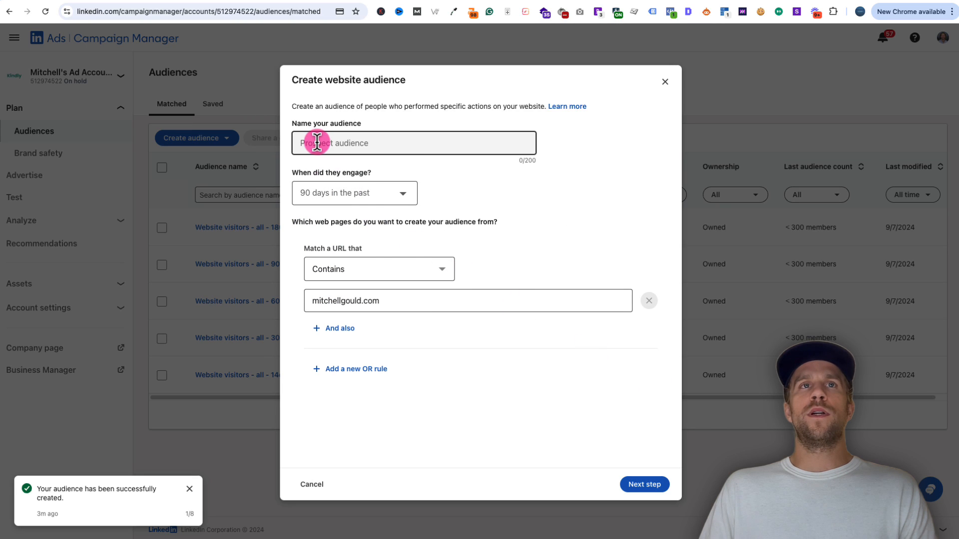
left_click(318, 142)
type("Website visitors - thank you - 180d")
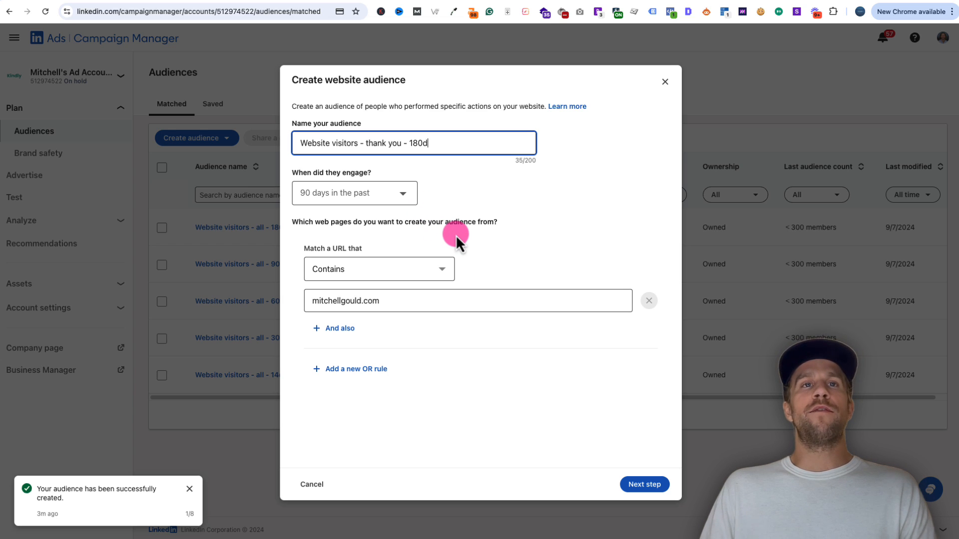
- Set the thank-you audience's engagement window to 180 days in the past
left_click(392, 200)
left_click(362, 296)
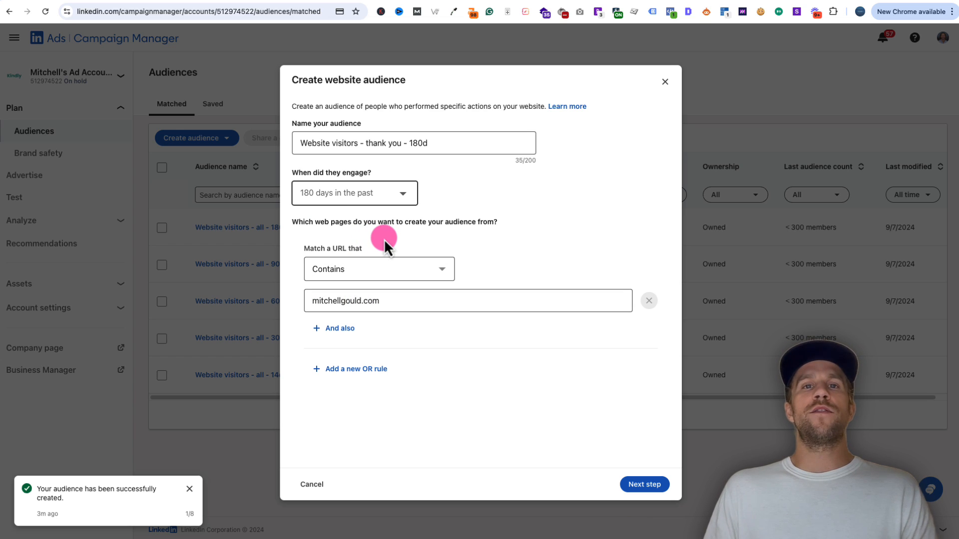
left_click(392, 195)
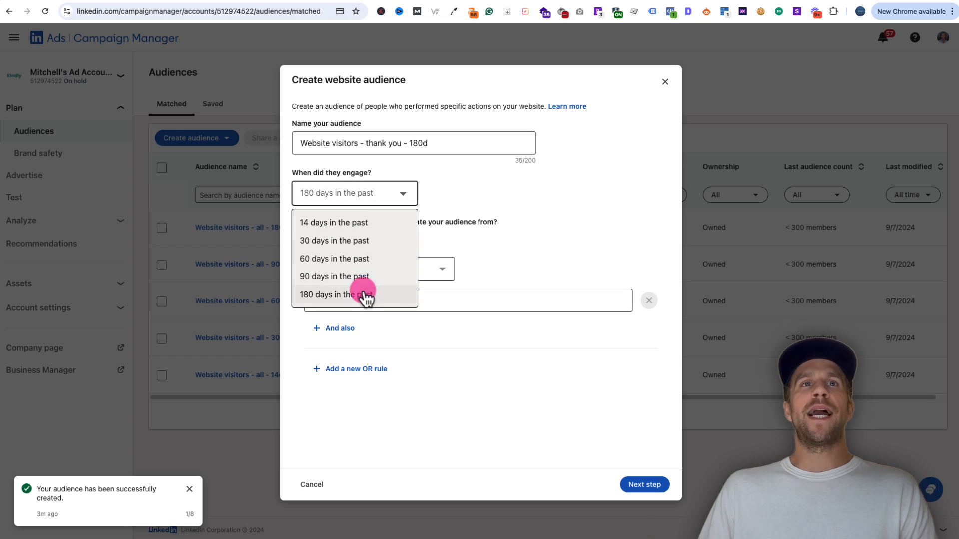
left_click(504, 250)
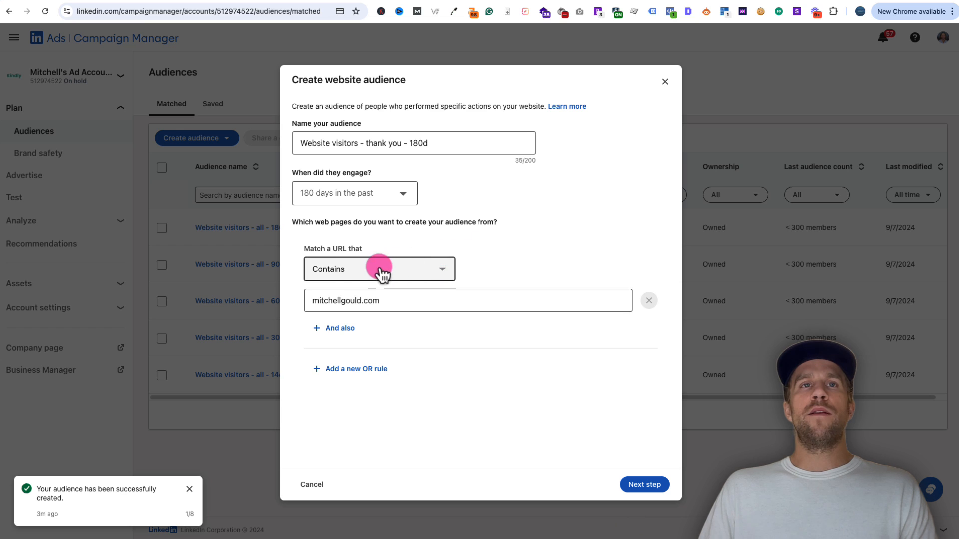
- Match URLs that contain the website's domain followed by /thank-you, and agree to and create the audience
left_click(397, 302)
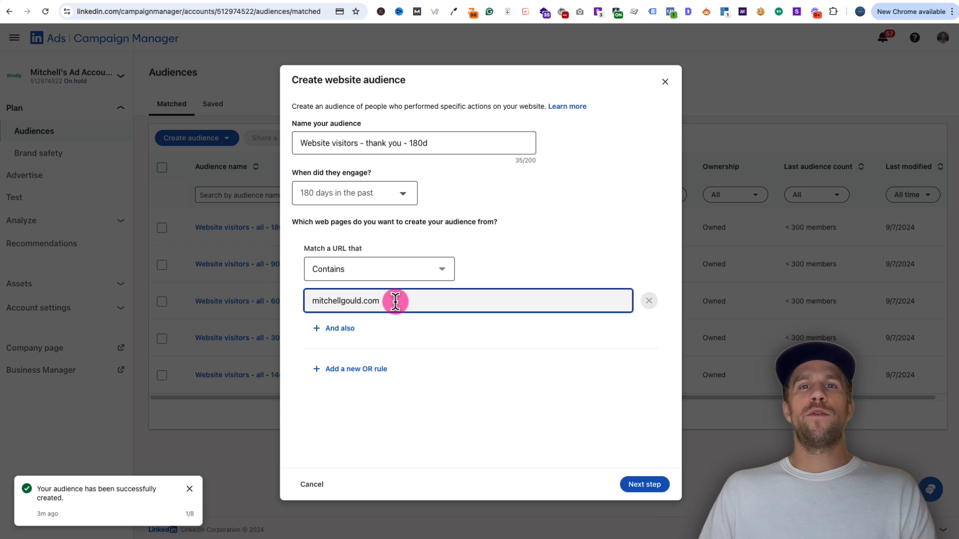
type("/thank")
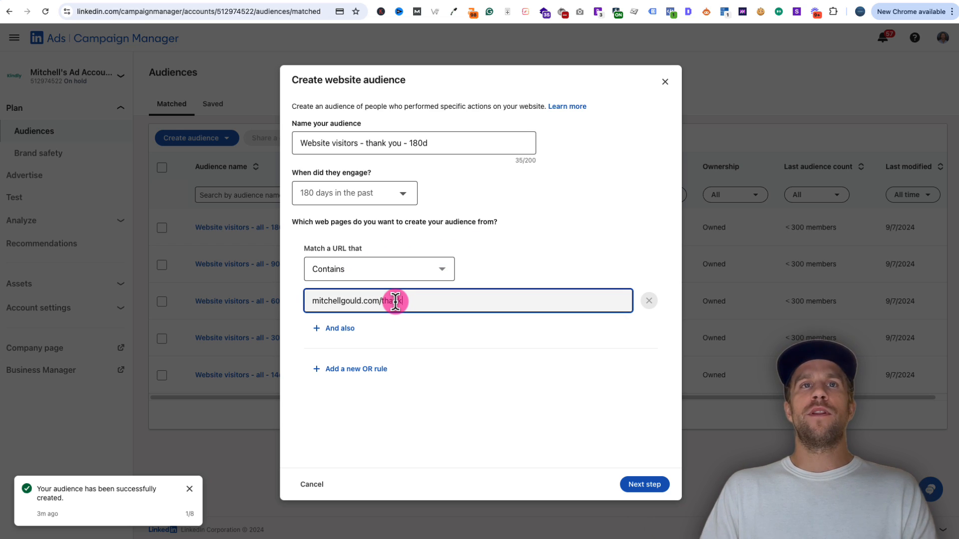
type("-you")
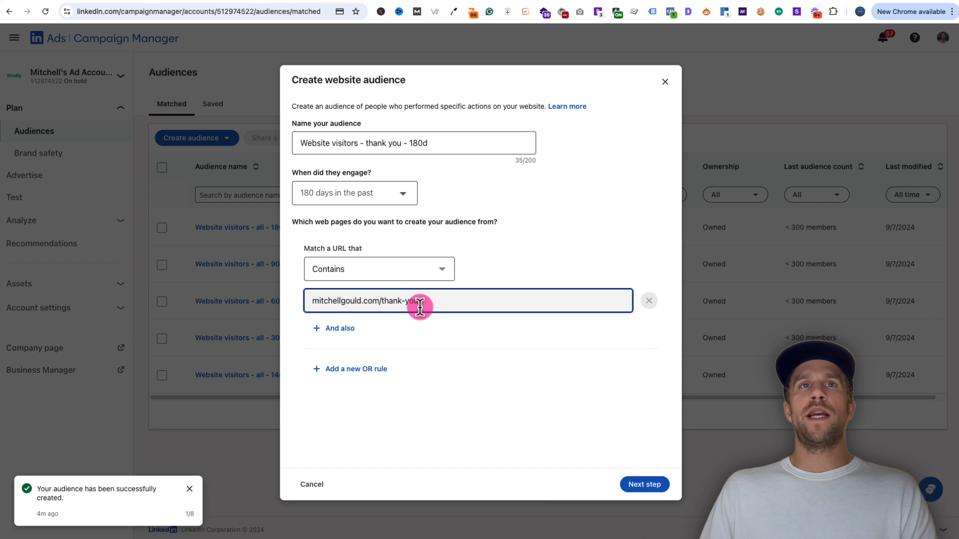
left_click(644, 486)
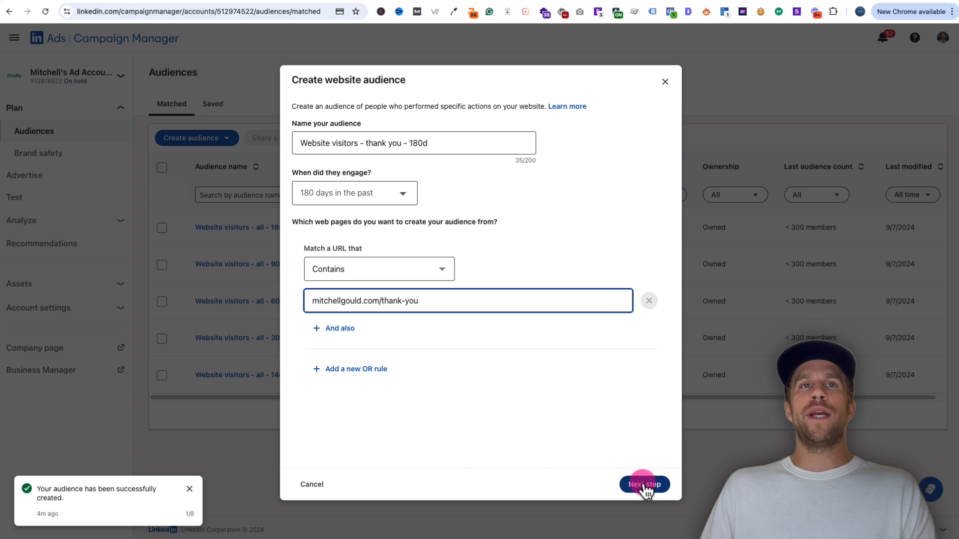
left_click(644, 485)
left_click(630, 449)
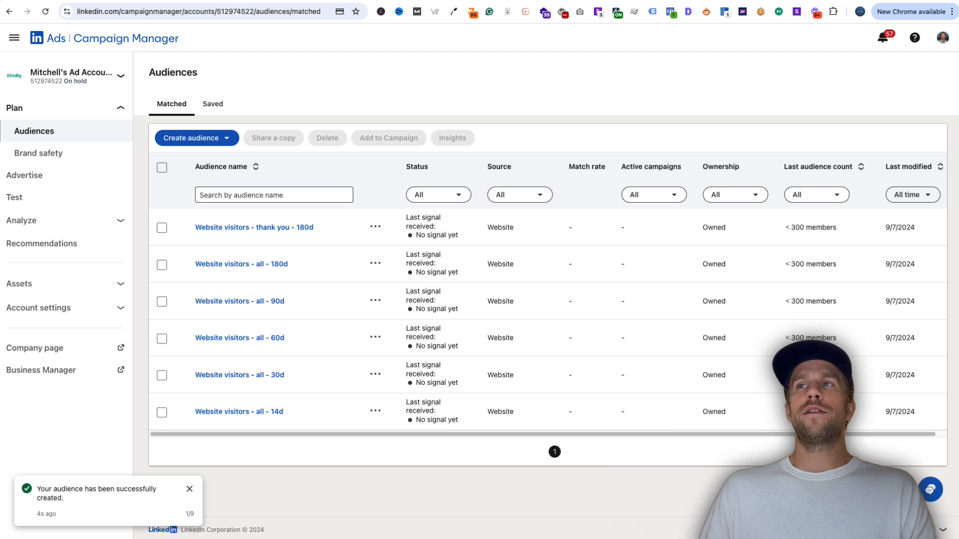
- Start a new matched audience that retargets by Website and name it Website visitors - Google Ads - 180d
left_click(193, 148)
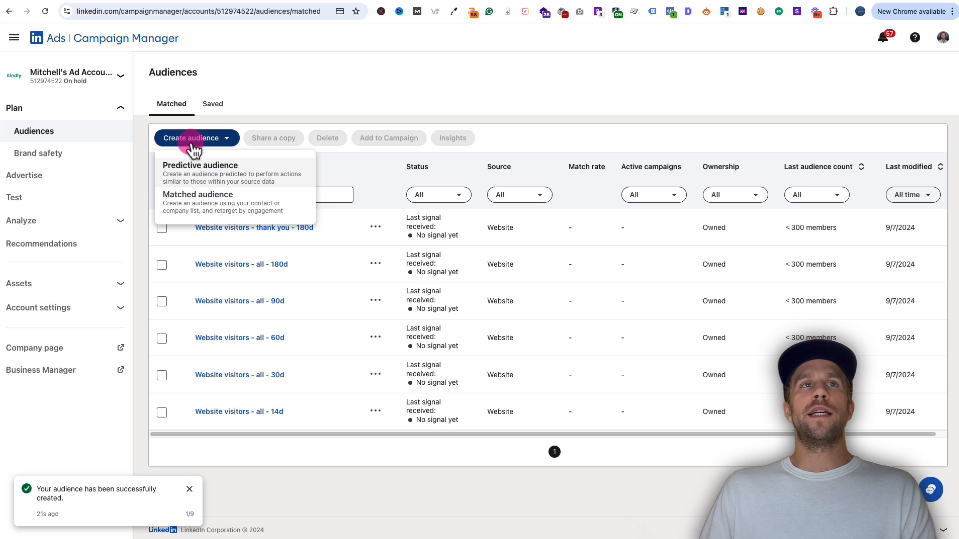
left_click(189, 197)
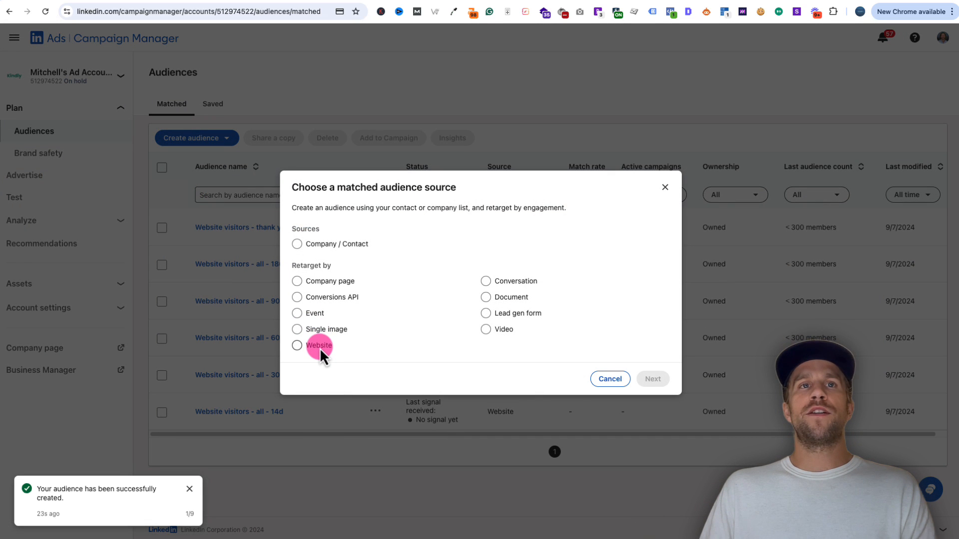
left_click(319, 346)
left_click(653, 380)
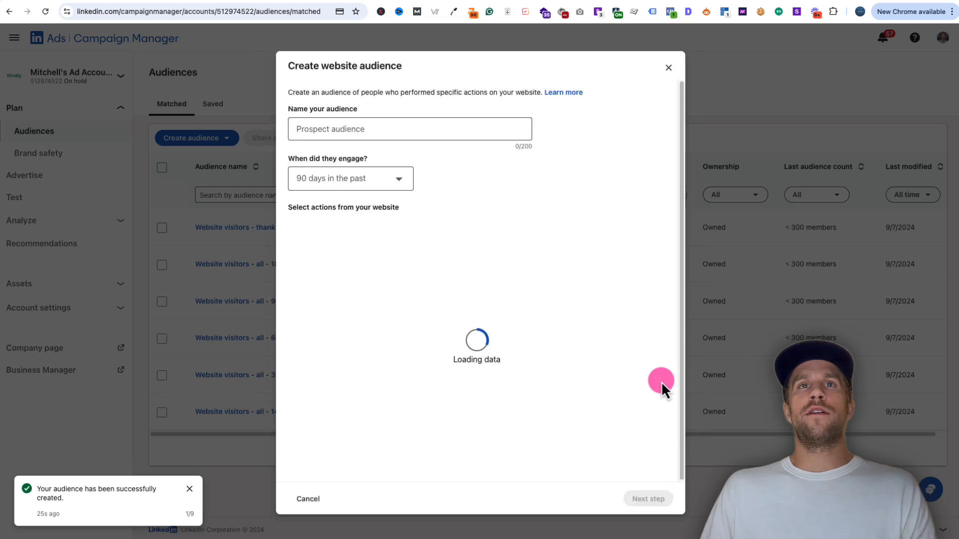
left_click(372, 150)
type("Website visitors - Google Ads - 180d")
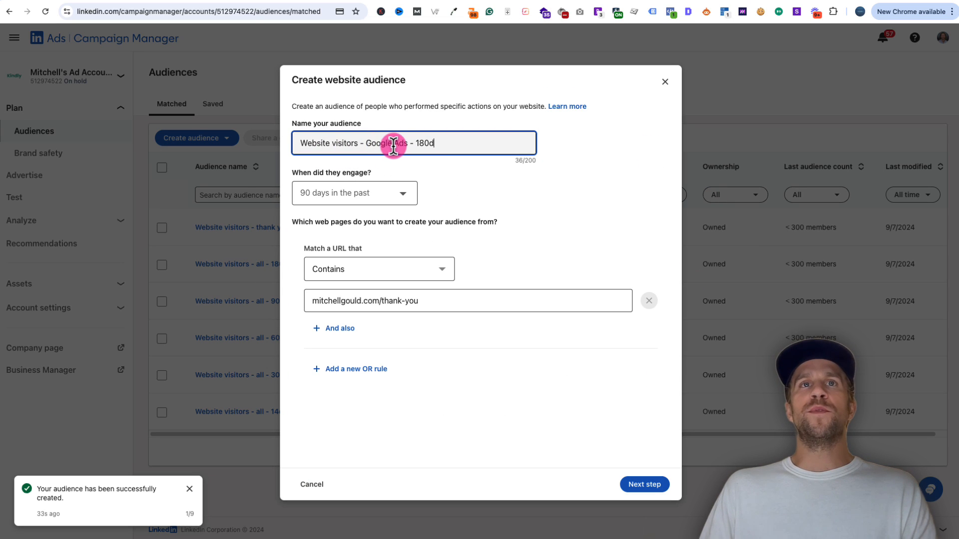
- Set the Google Ads audience's engagement to 180 days in the past and remove /thank-you from its URL rule
left_click(404, 194)
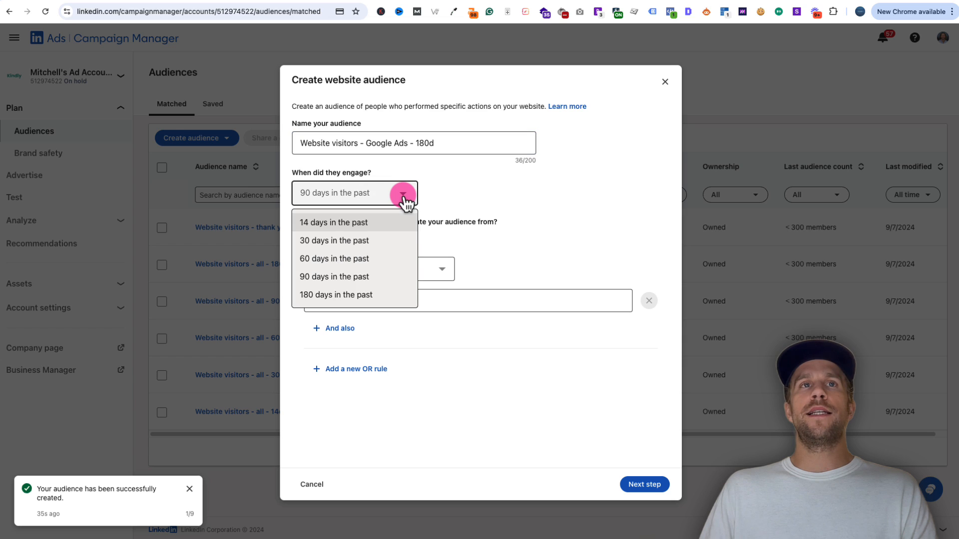
left_click(350, 295)
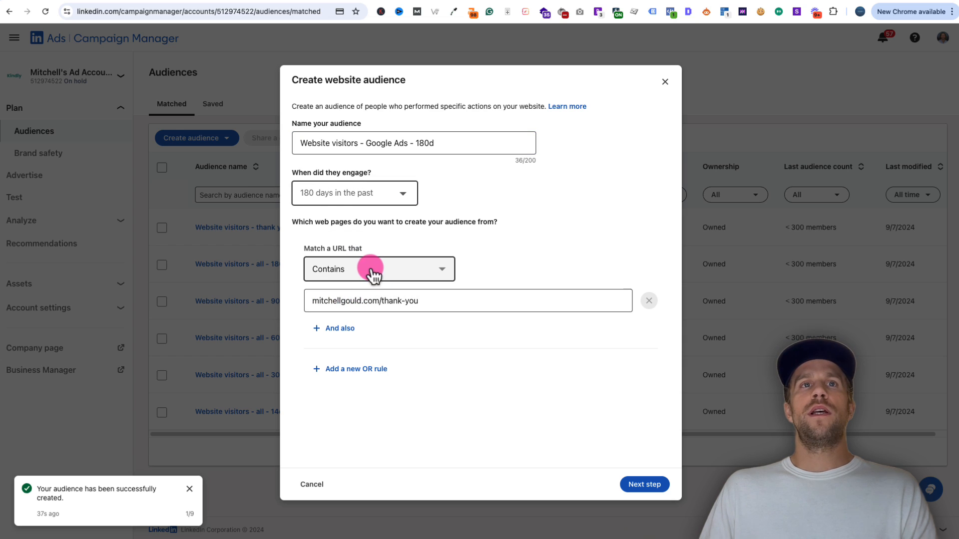
left_click_drag(421, 301, 386, 302)
key("BackSpace")
key("BackSpace")
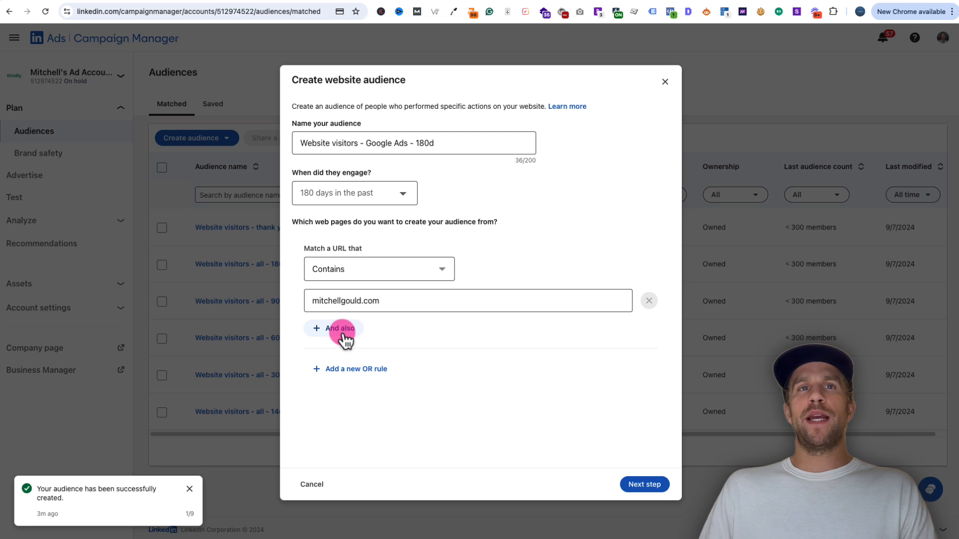
- Add two further conditions to the URL rule: also contains utm_source=google and also contains utm_medium=cpc
left_click(345, 330)
left_click(336, 345)
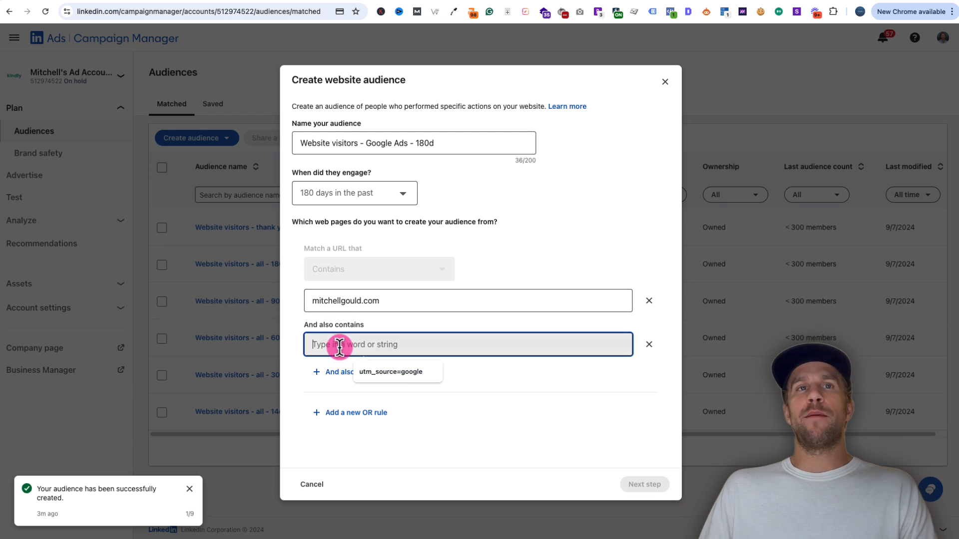
left_click(397, 374)
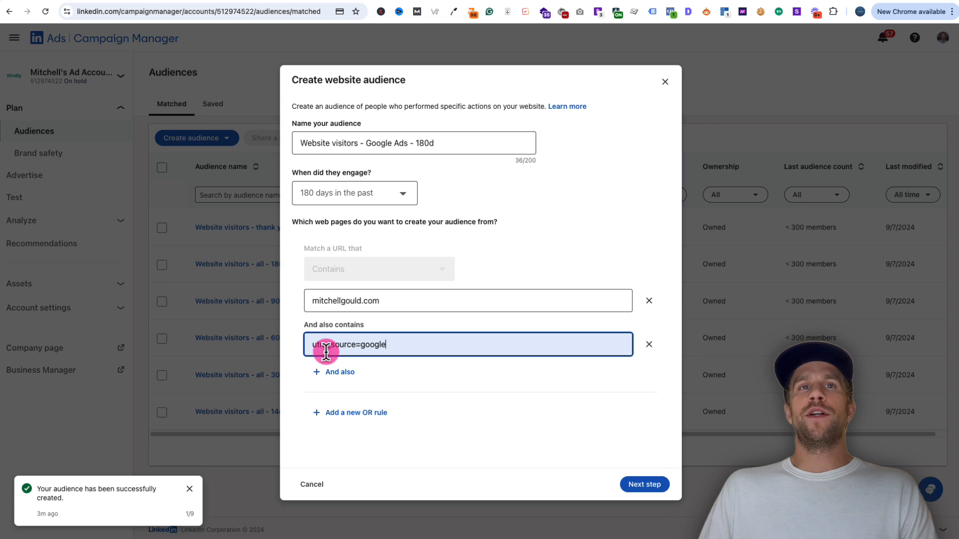
left_click(332, 372)
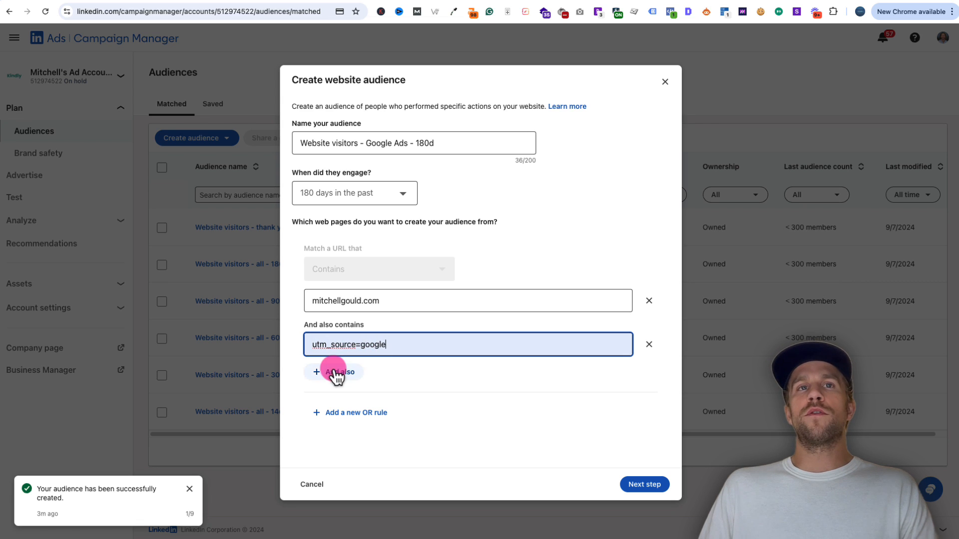
left_click(331, 388)
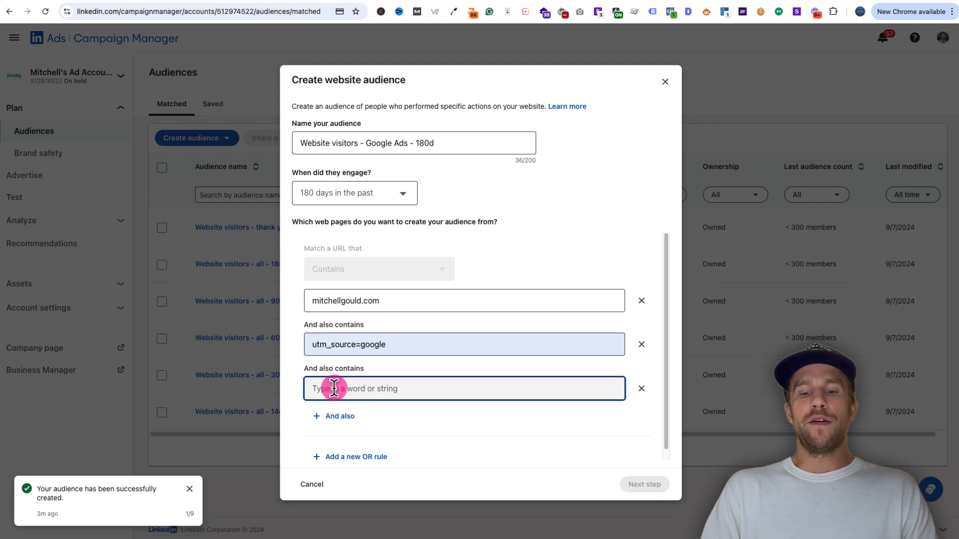
type("utm_")
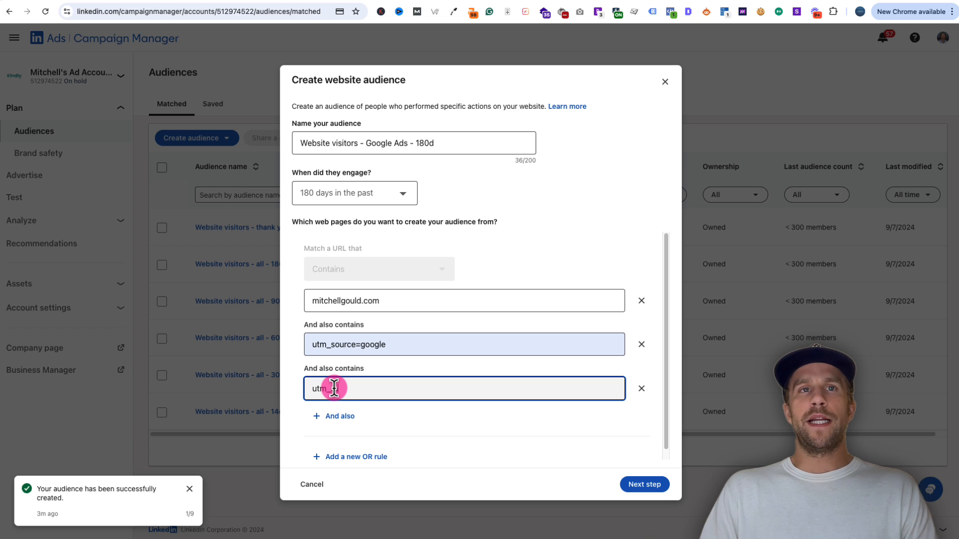
type("medium=c")
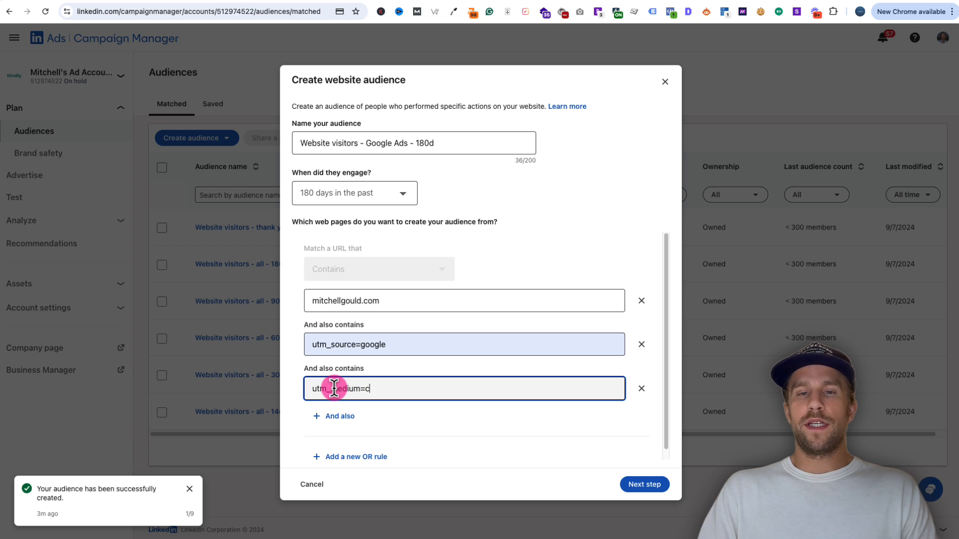
type("pc")
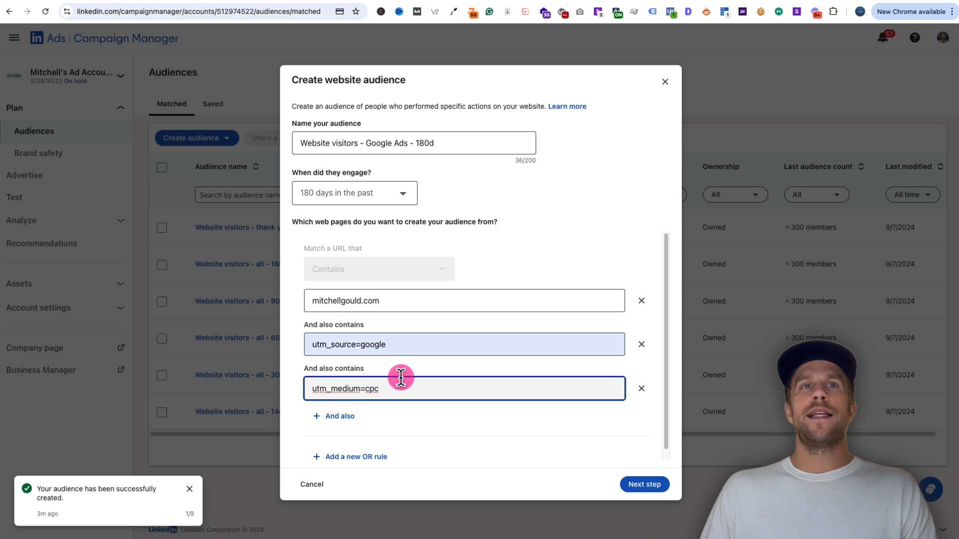
- Review the utm_source and utm_medium conditions, and agree to and create the Google Ads website audience
left_click(345, 343)
left_click_drag(398, 342, 317, 344)
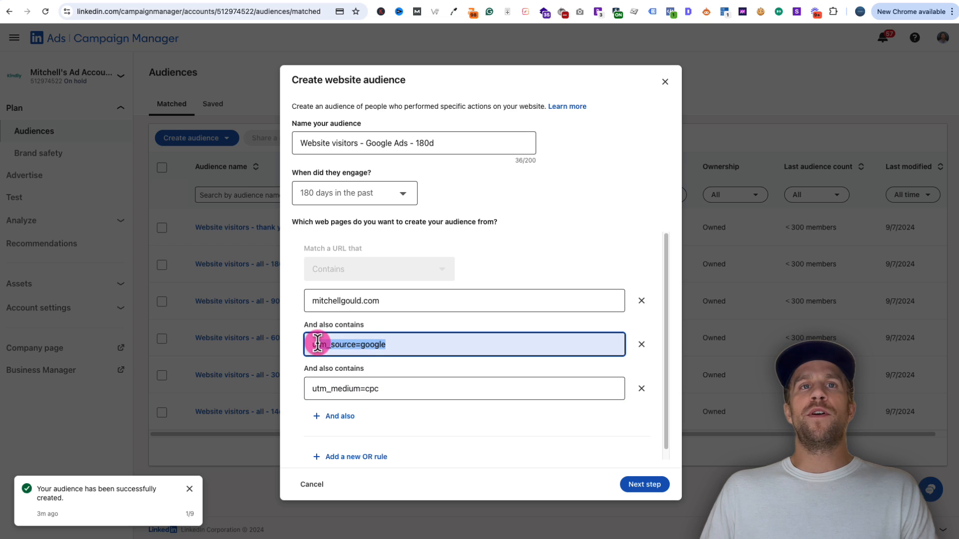
triple_click(385, 389)
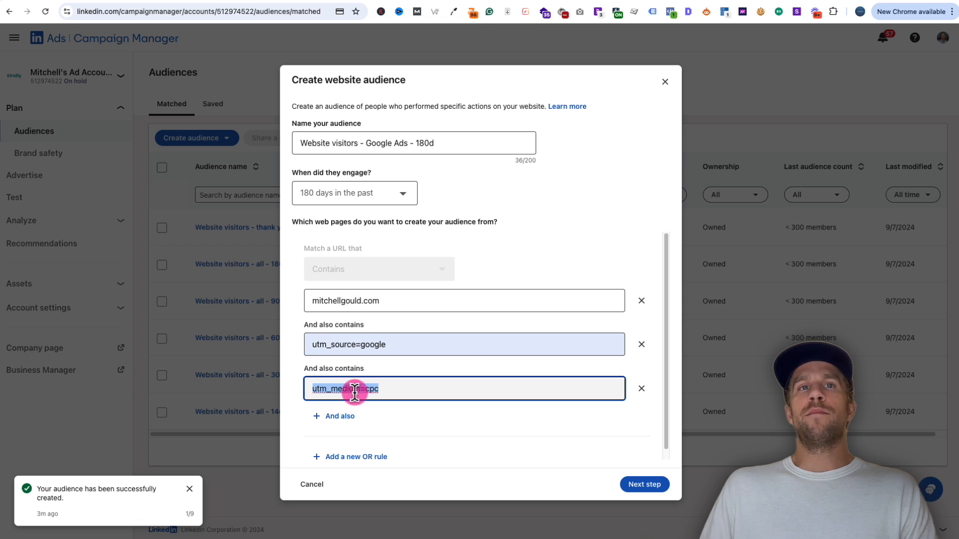
left_click(434, 413)
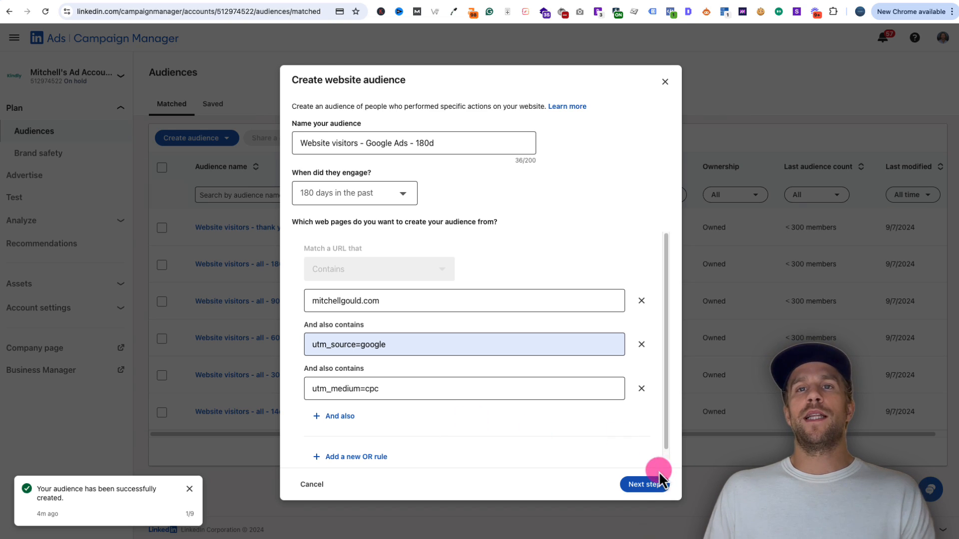
left_click(643, 484)
left_click(630, 448)
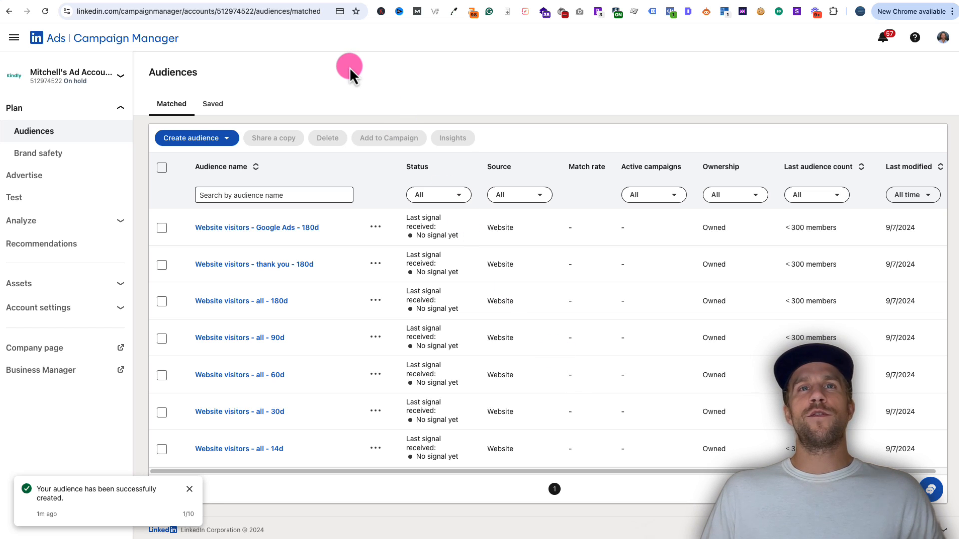
- Check the Other Retargeting Audiences slide in Google Slides, and start a new Insight Tag conversion from Conversion tracking in Campaign Manager
left_click(57, 1)
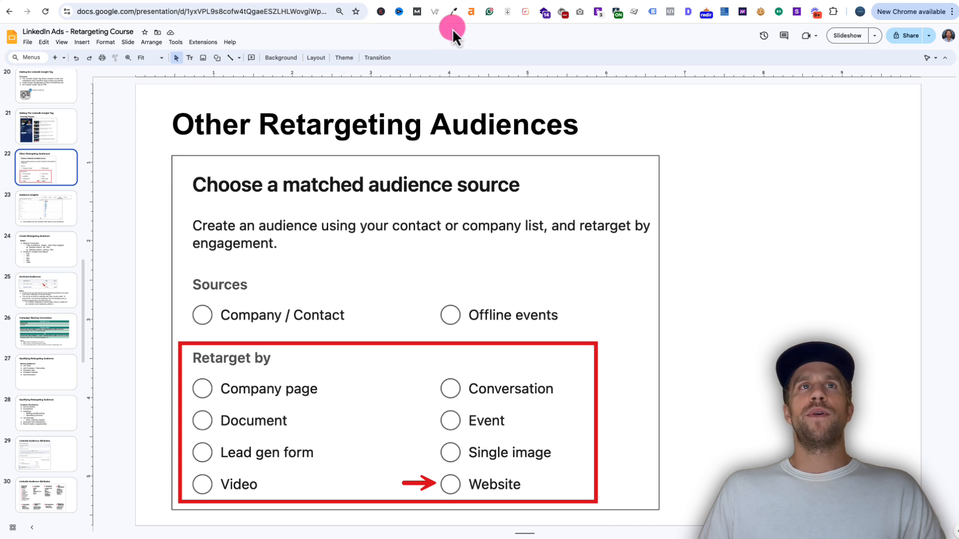
left_click(272, 1)
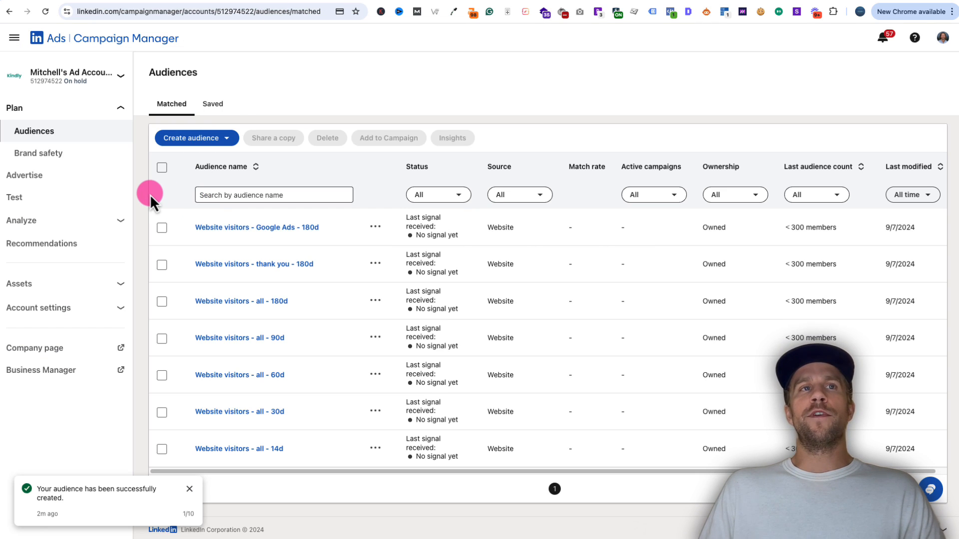
left_click(103, 221)
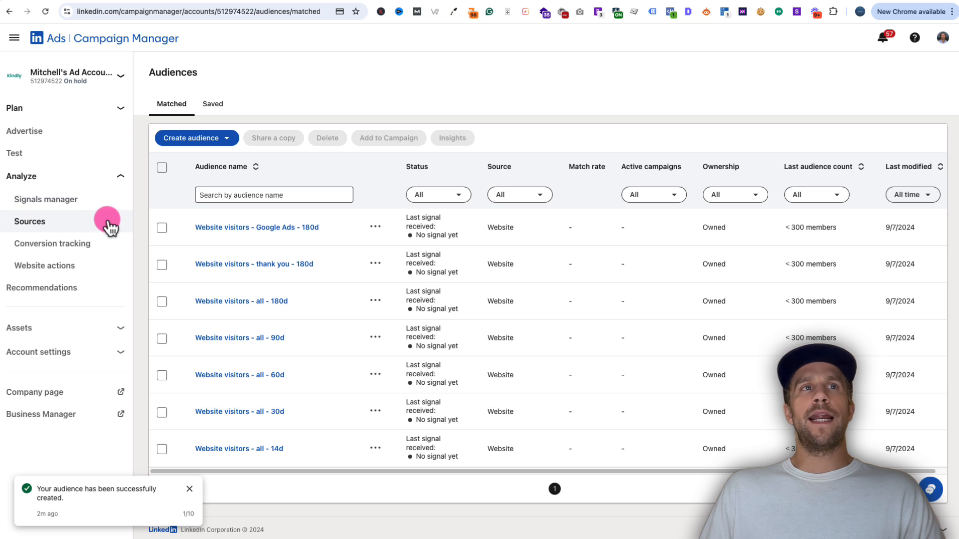
left_click(82, 249)
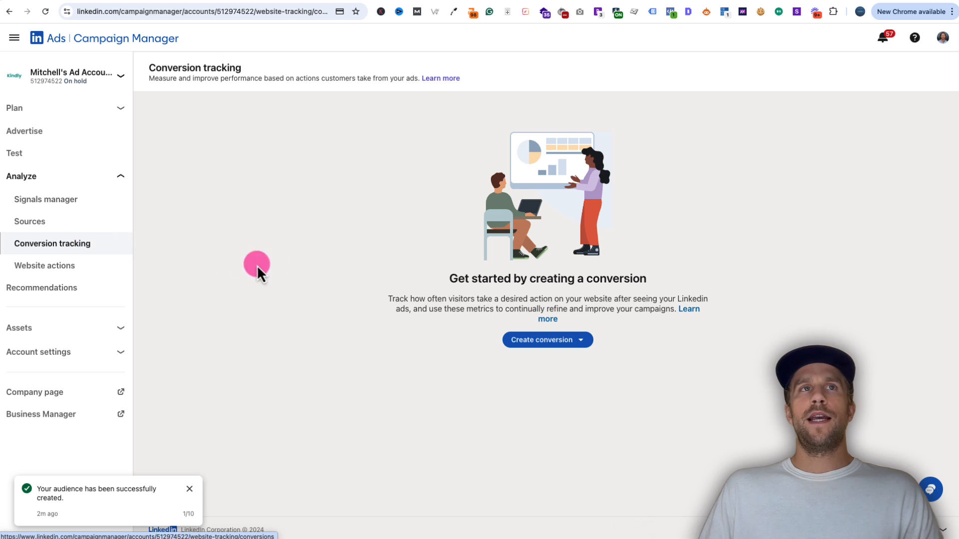
left_click(551, 341)
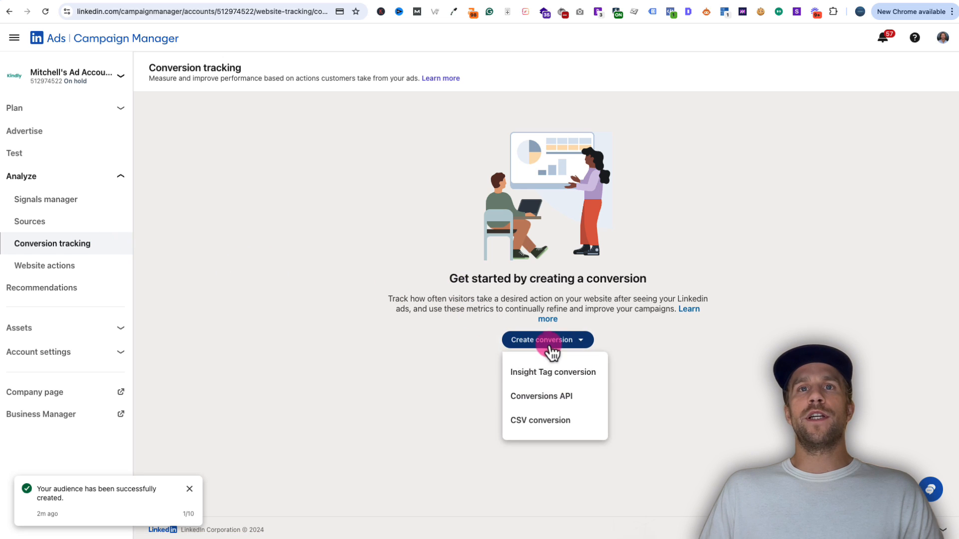
left_click(568, 377)
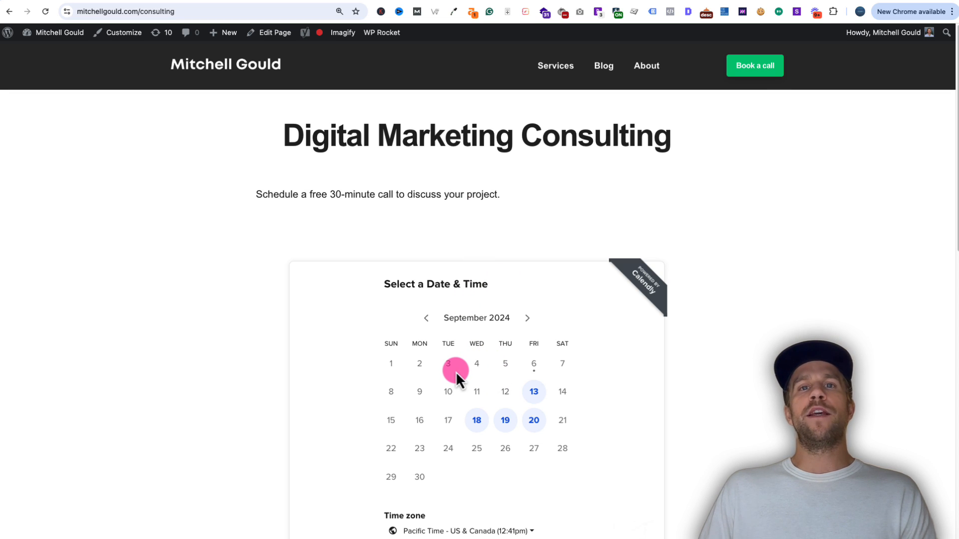
- Switch to the website's consulting page to examine its Calendly booking calendar, and return to the conversion form
scroll(456, 376, "down", 5)
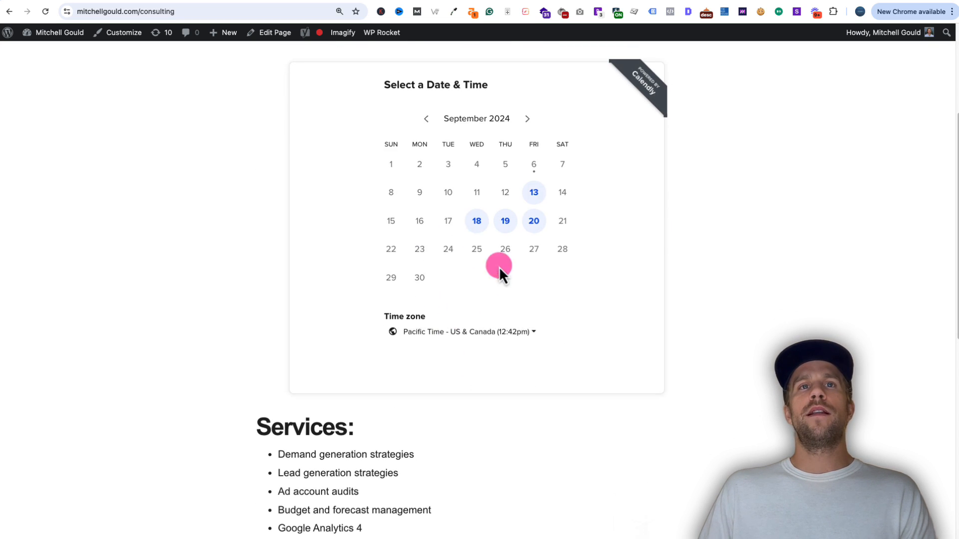
scroll(471, 268, "up", 4)
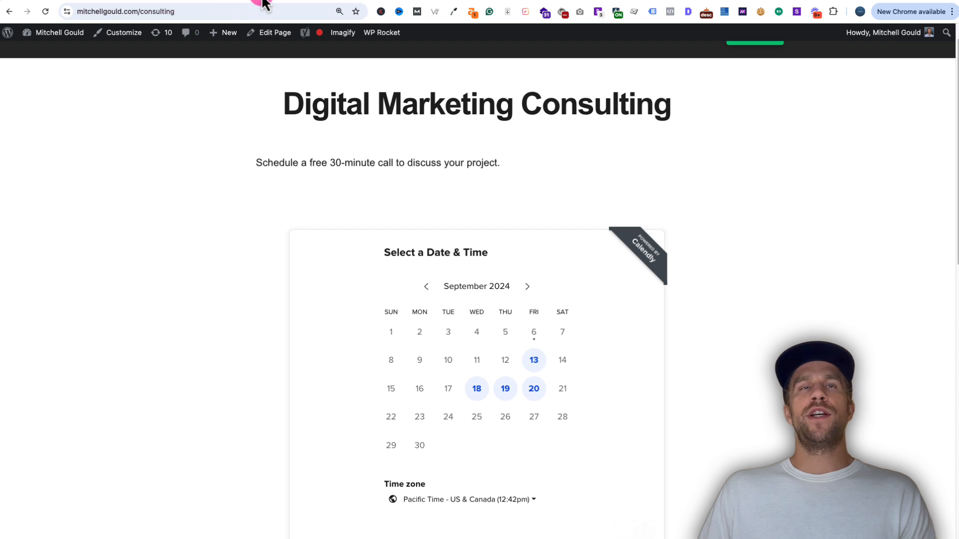
left_click(263, 1)
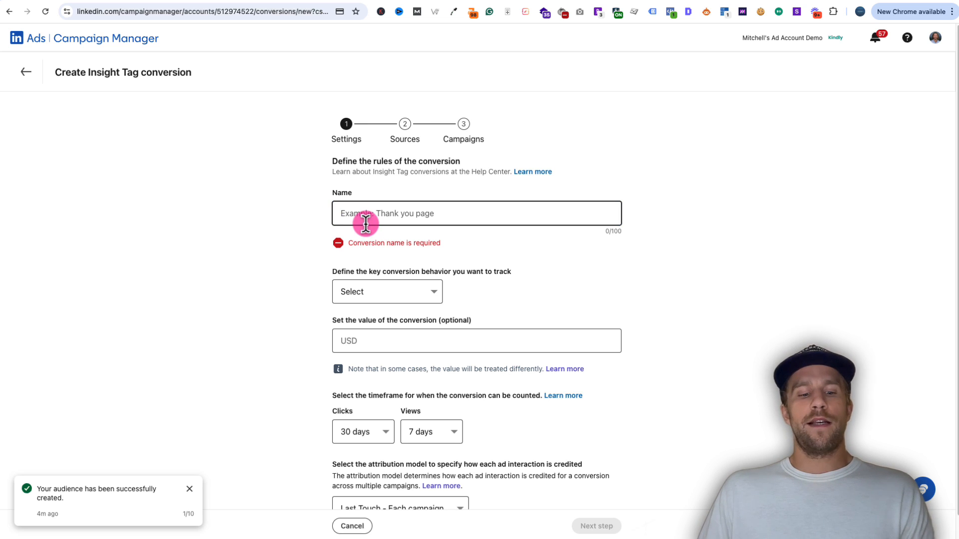
- Name the conversion Scheduled Calendly Meeting (last) and set its attribution model to Last Touch - Last campaign
type("Scheduled Calendly Meeting (last)")
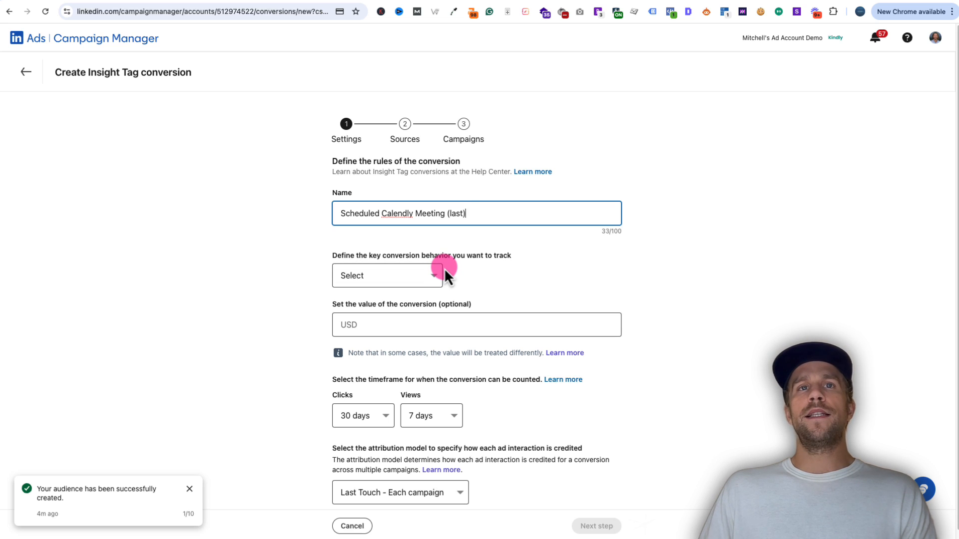
scroll(473, 499, "down", 1)
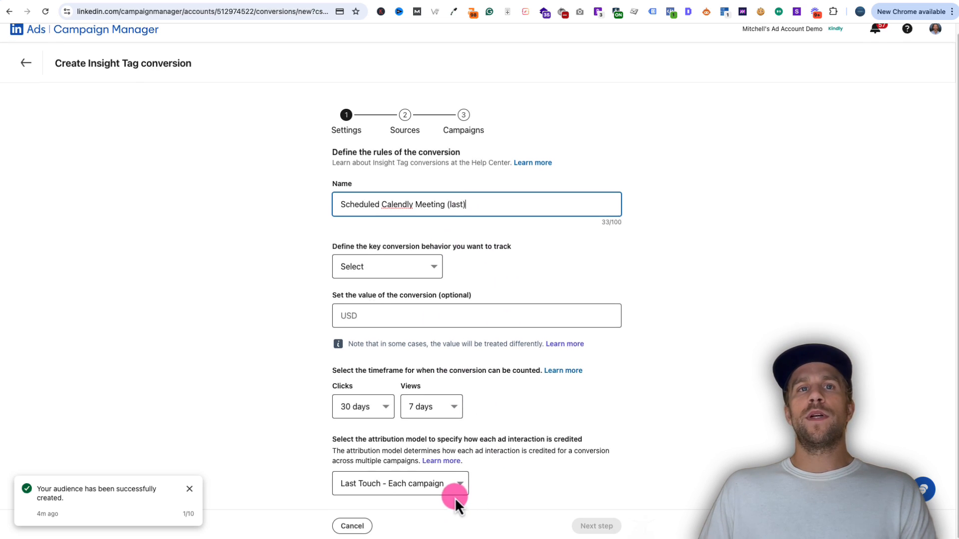
left_click(447, 493)
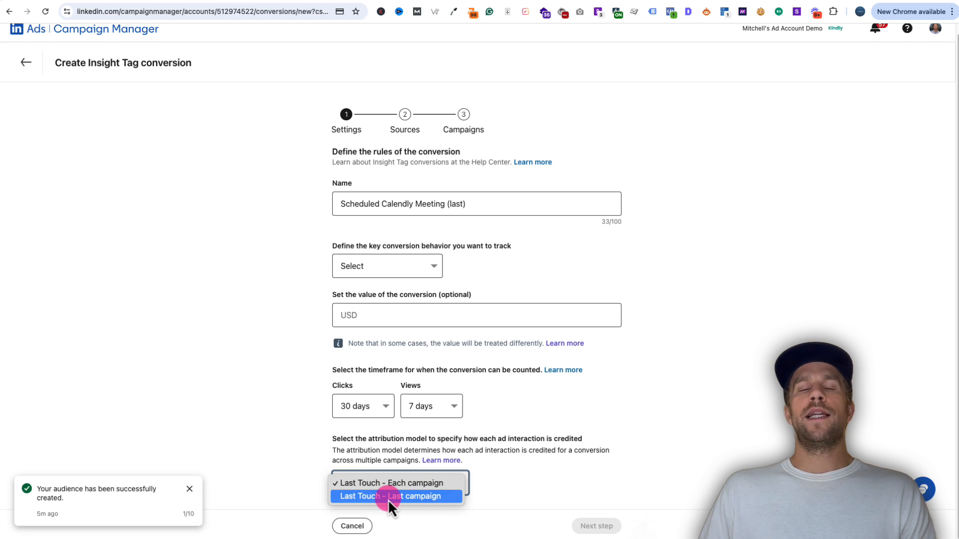
left_click(423, 497)
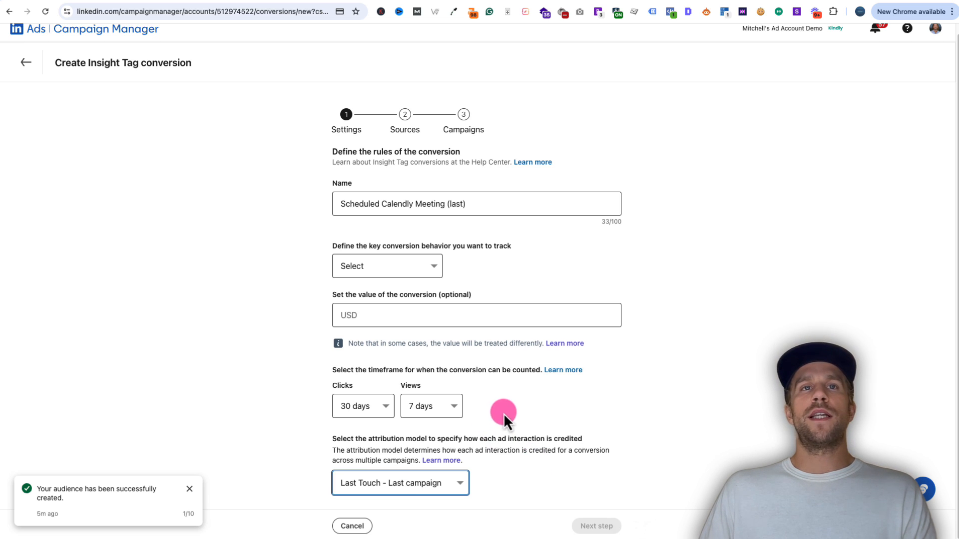
- Set the key conversion behavior to Book Appointment and the conversion value to $25.00
left_click(400, 276)
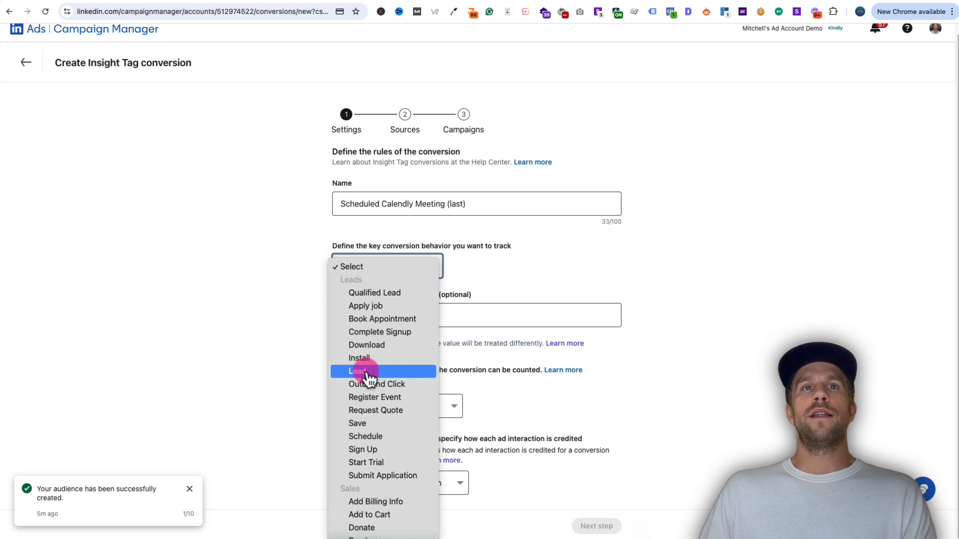
left_click(378, 324)
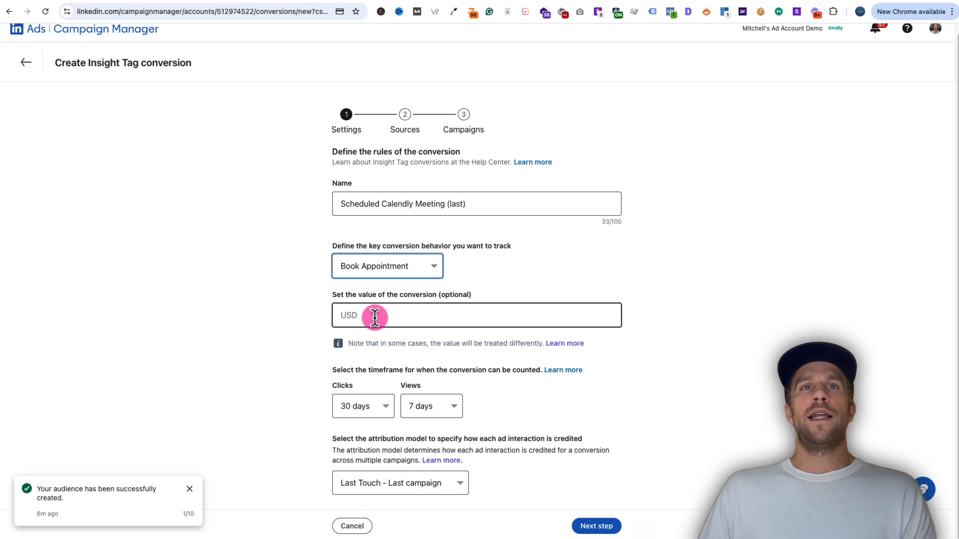
left_click(380, 317)
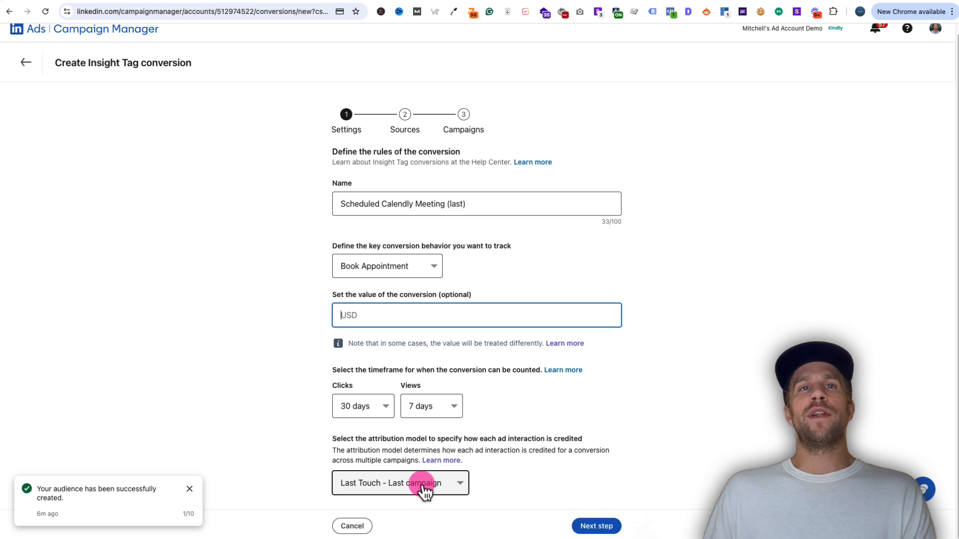
type("25.00")
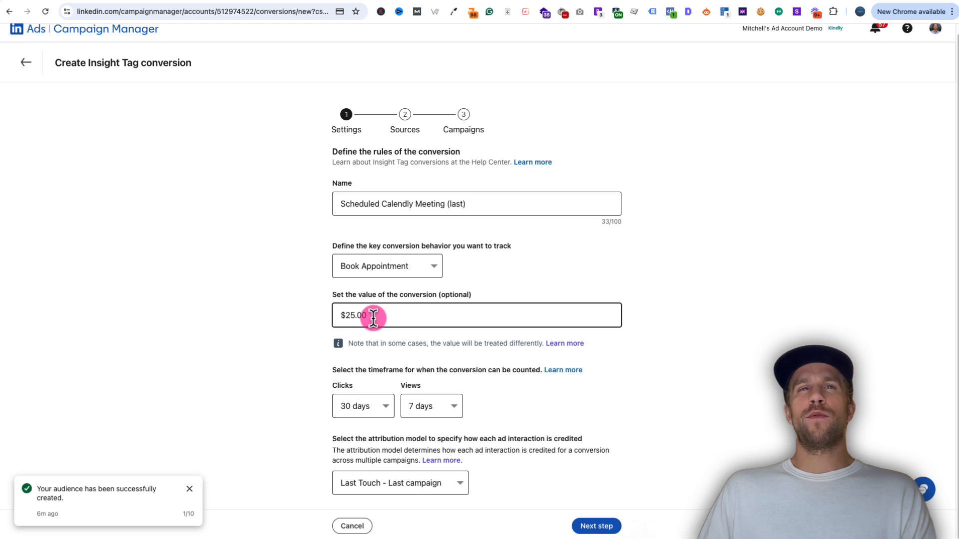
left_click(502, 497)
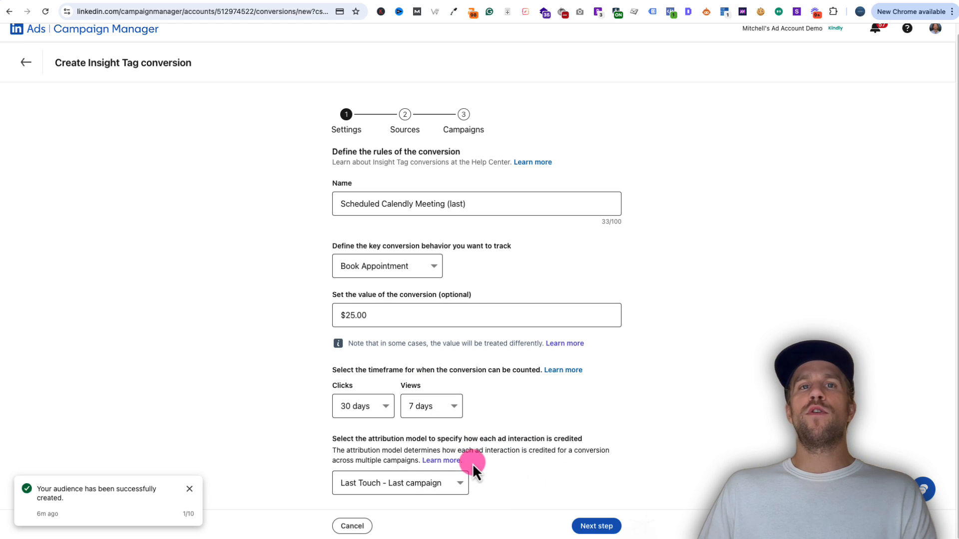
- Review the attribution model choices and the Clicks and Views timeframe options for counting the conversion
left_click(458, 485)
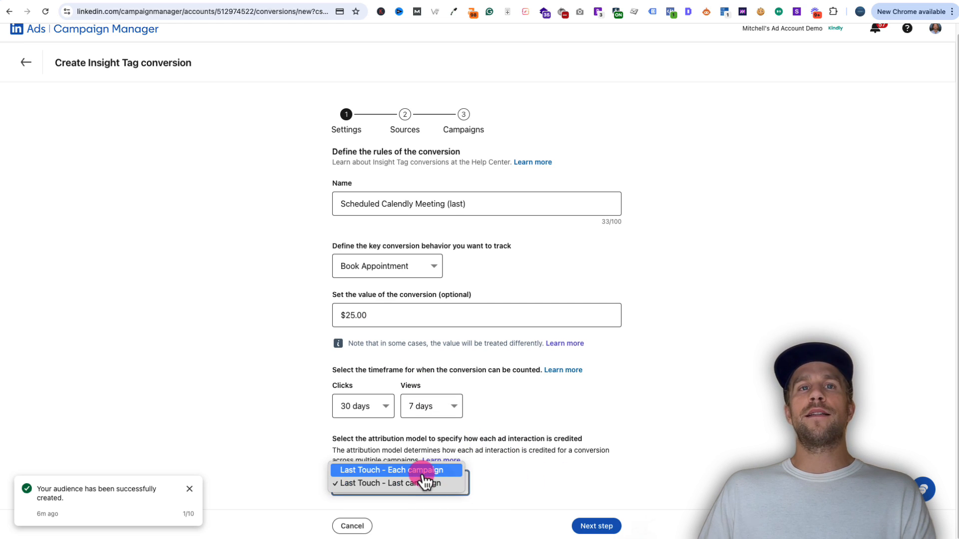
left_click(516, 487)
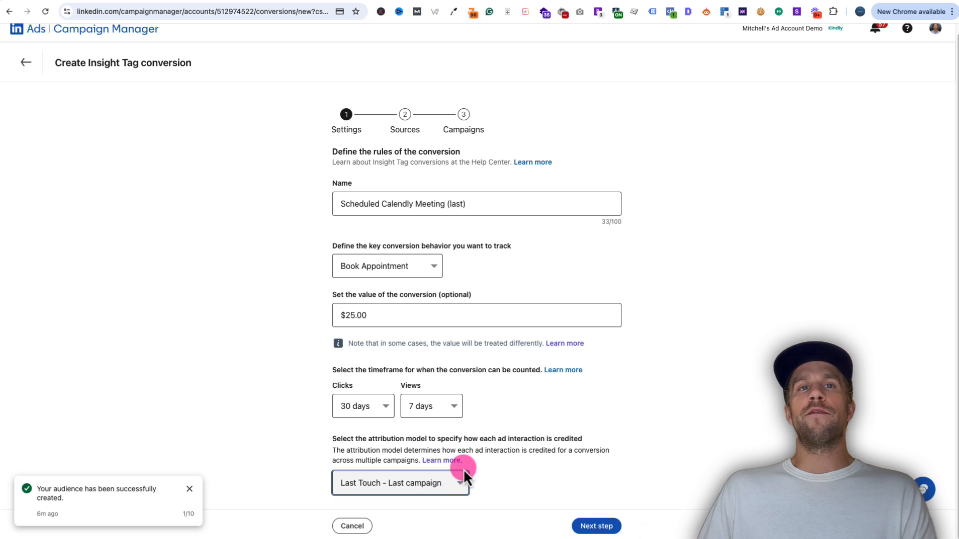
left_click(373, 401)
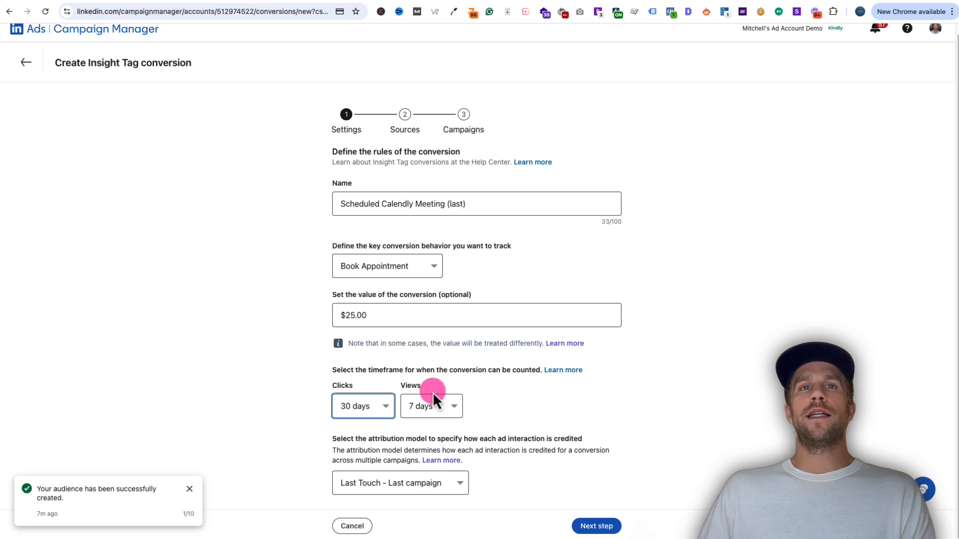
left_click(387, 411)
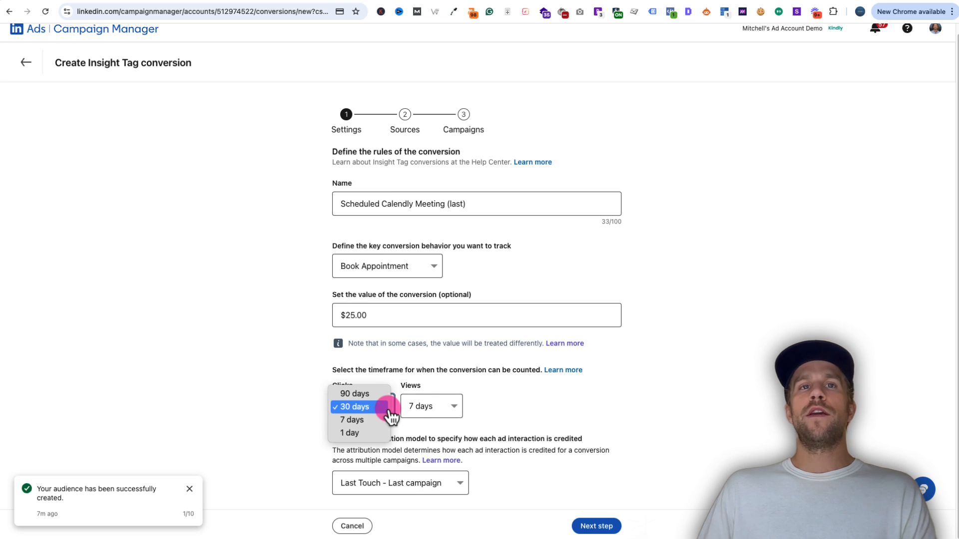
left_click(413, 408)
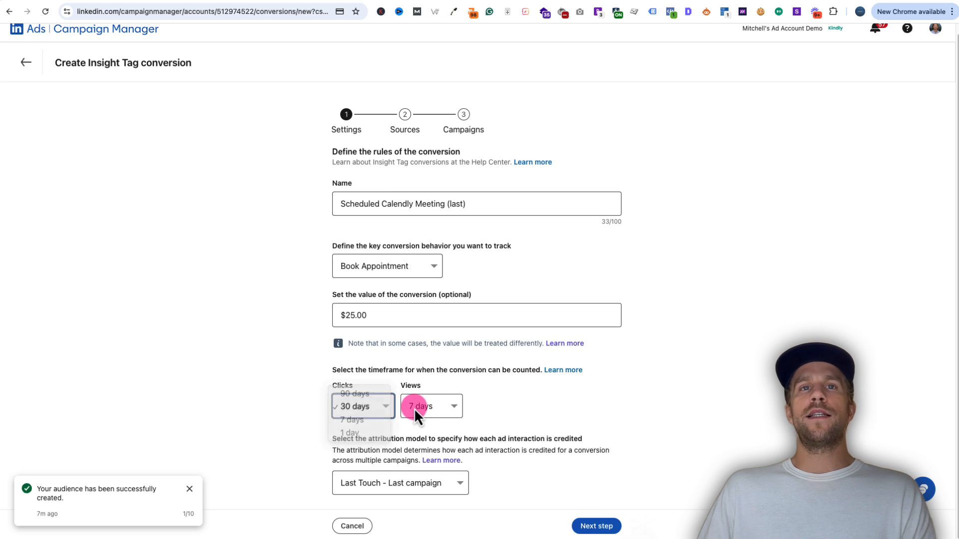
left_click(509, 402)
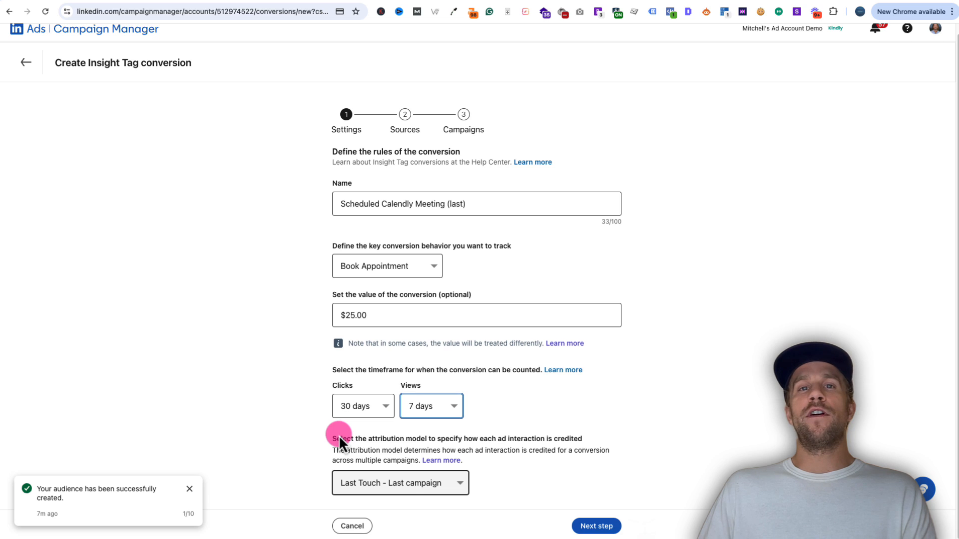
left_click(361, 408)
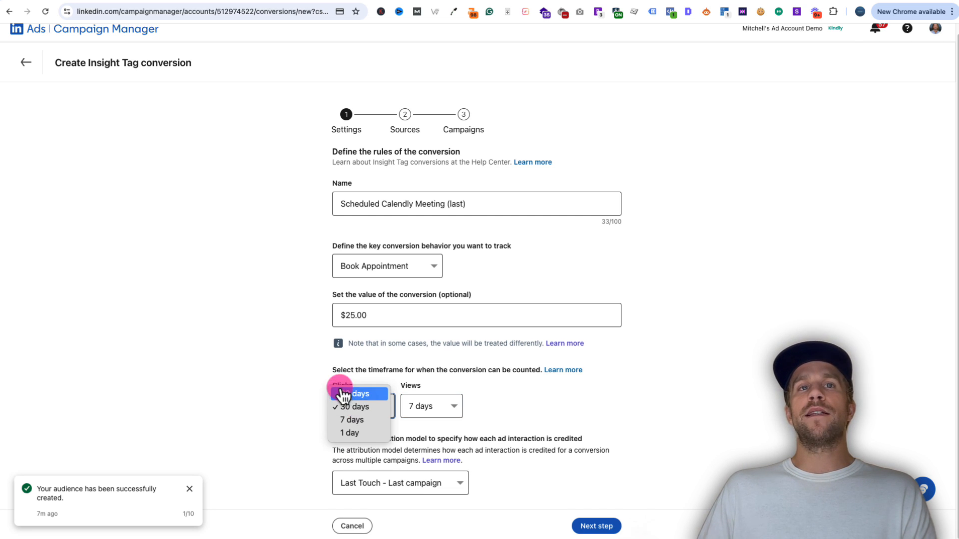
left_click(310, 407)
left_click(354, 407)
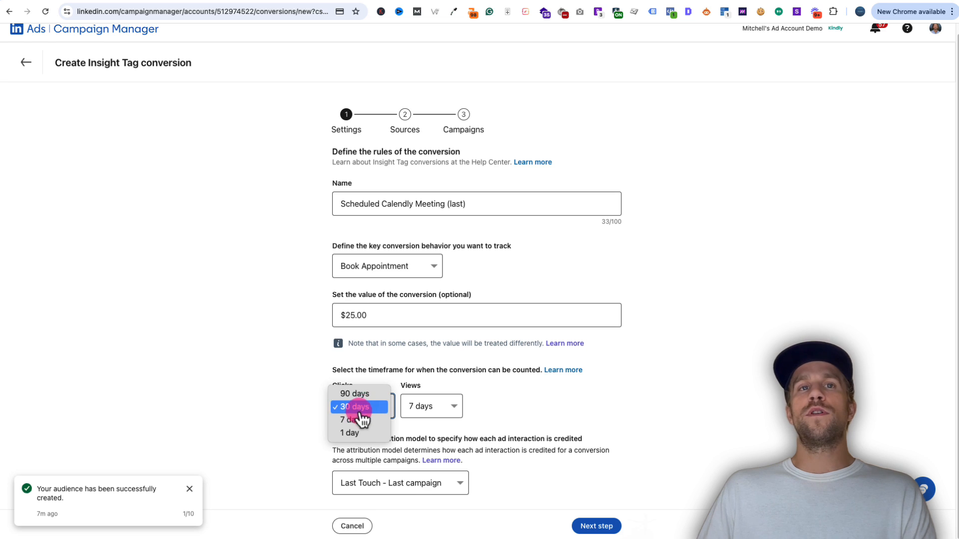
left_click(319, 408)
left_click(361, 406)
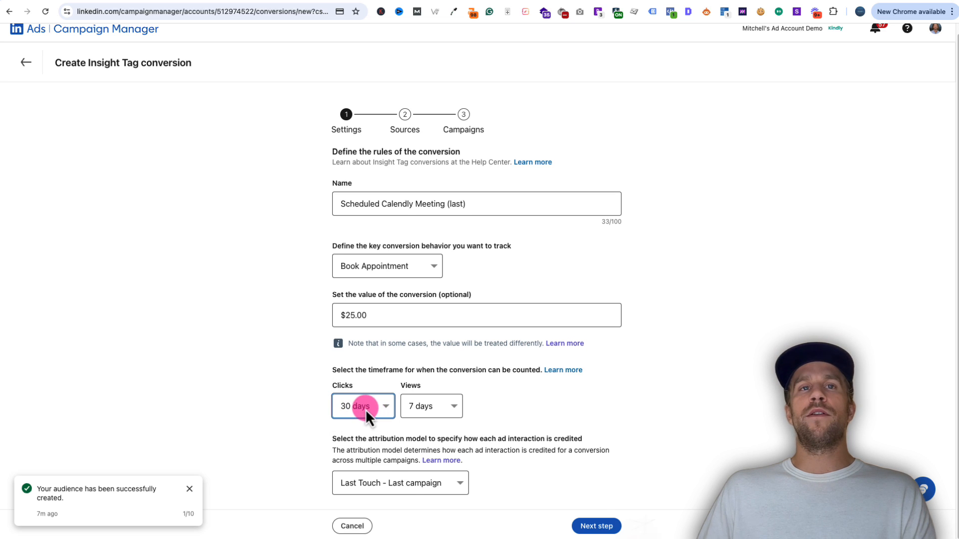
left_click(433, 407)
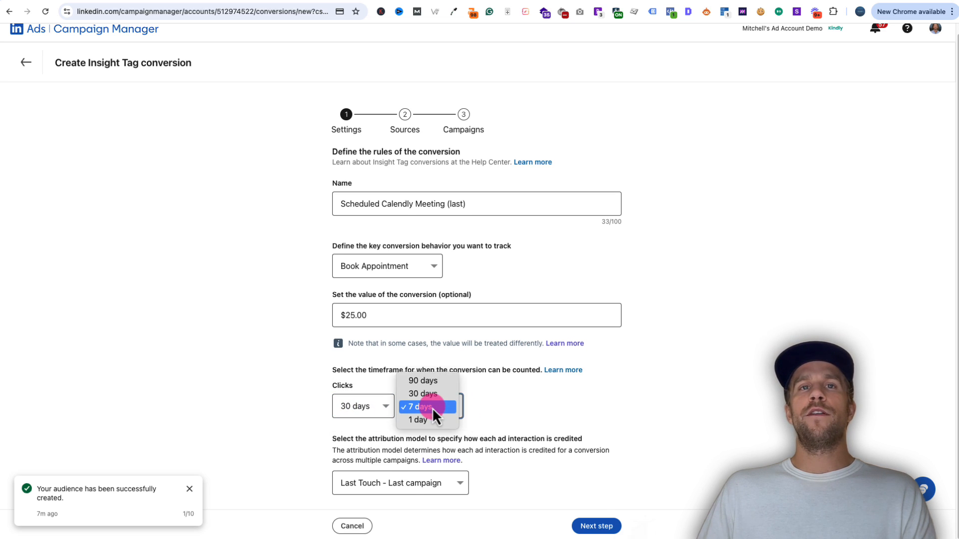
left_click(433, 412)
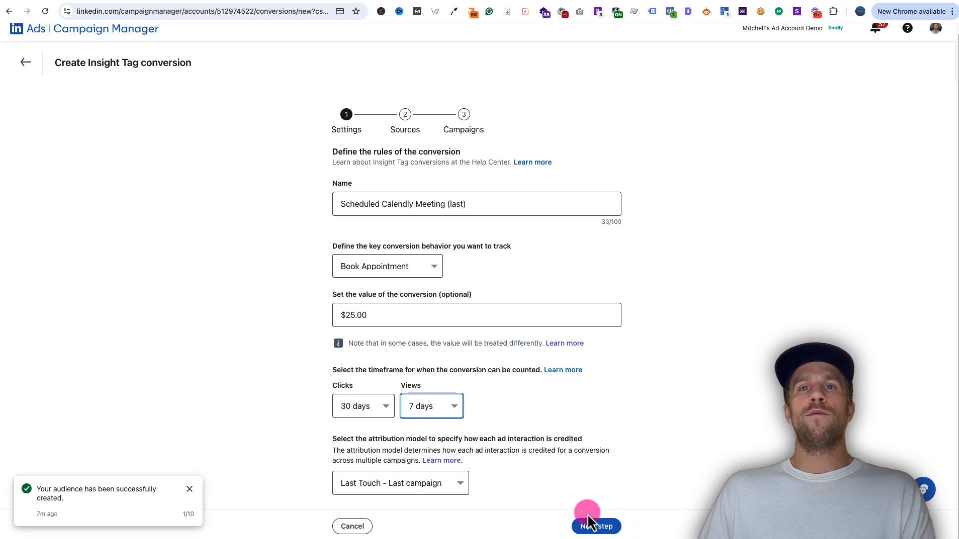
- Proceed to the conversion's sources and choose Manual conversions setup with Page load as the tracking method
left_click(596, 527)
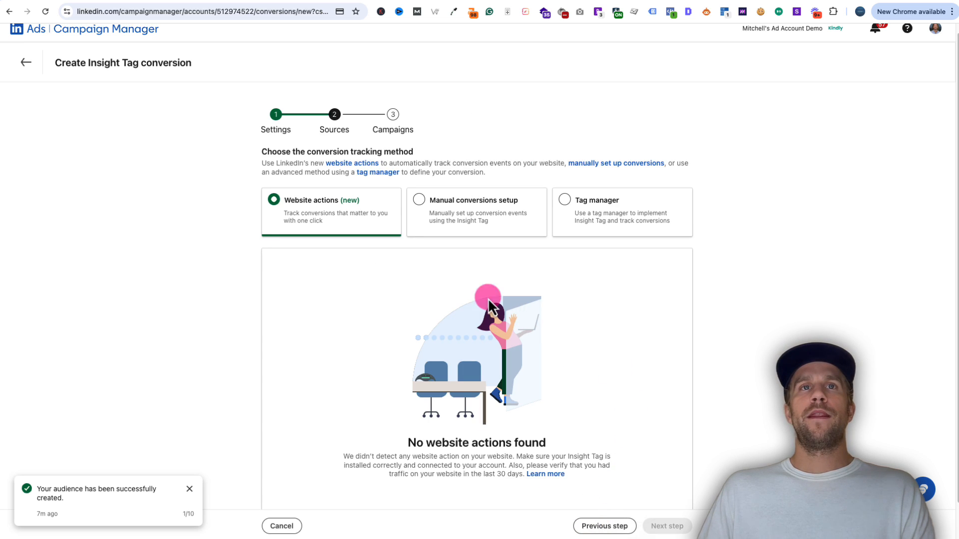
left_click(419, 201)
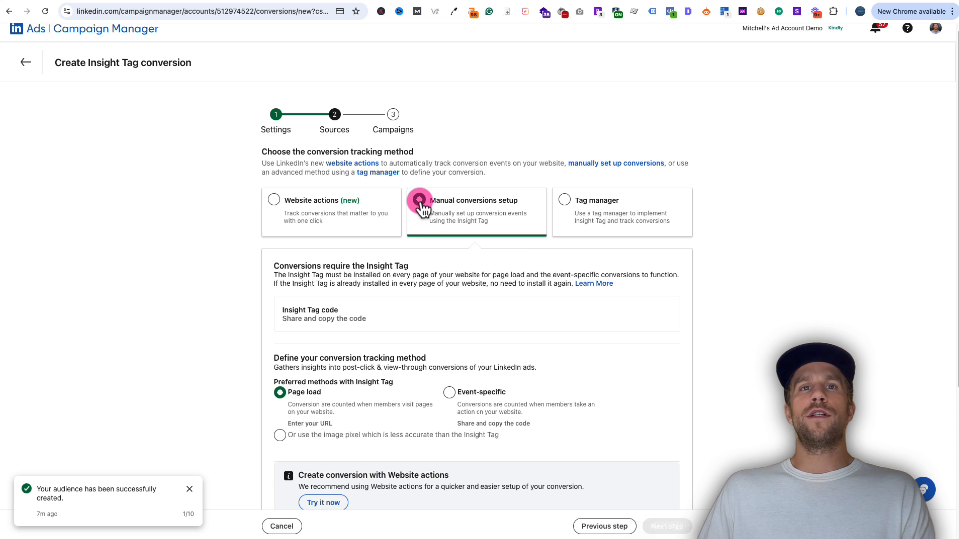
scroll(368, 397, "down", 3)
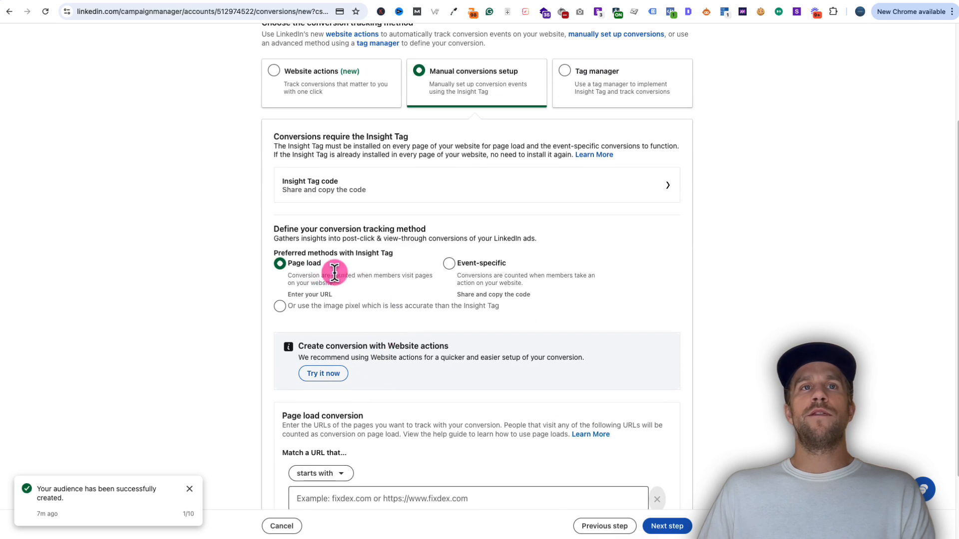
scroll(353, 365, "down", 1)
scroll(353, 366, "down", 2)
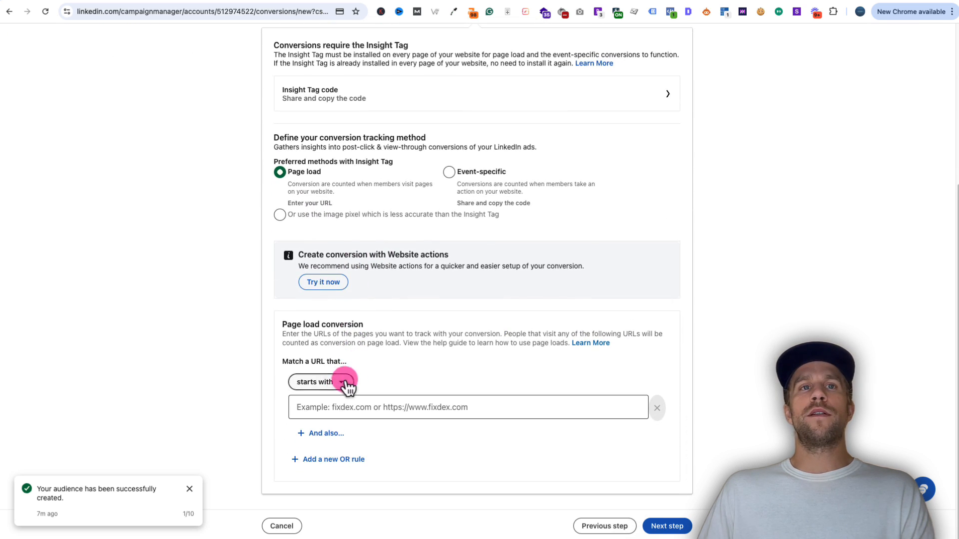
- Set the page load rule to match URLs that contain the website's domain followed by /thank-you
left_click(322, 382)
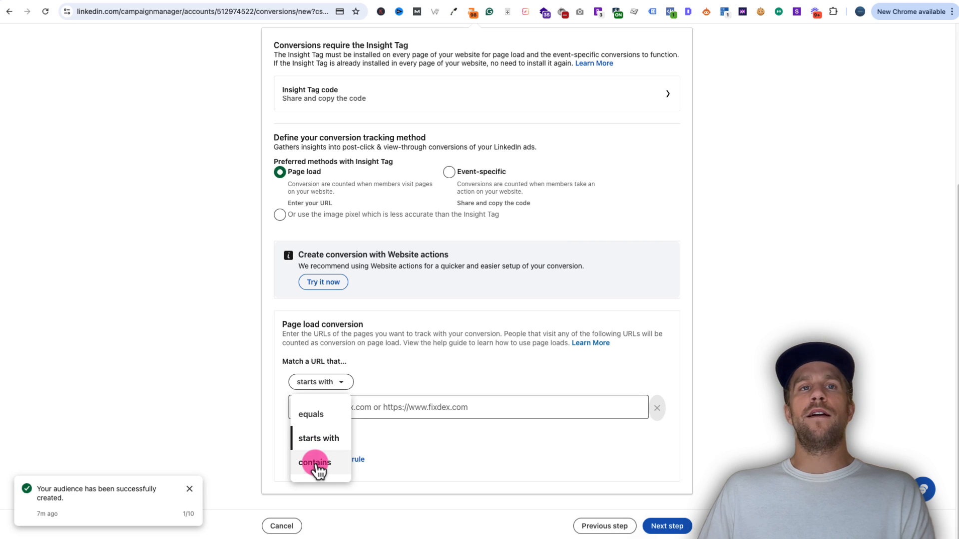
left_click(316, 464)
left_click(328, 403)
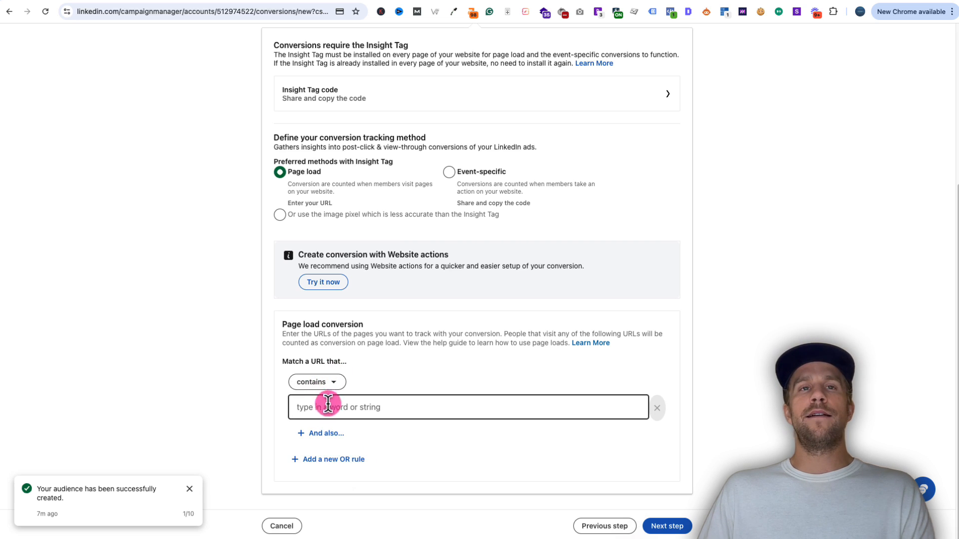
type("mitchellgould.com/thank-you")
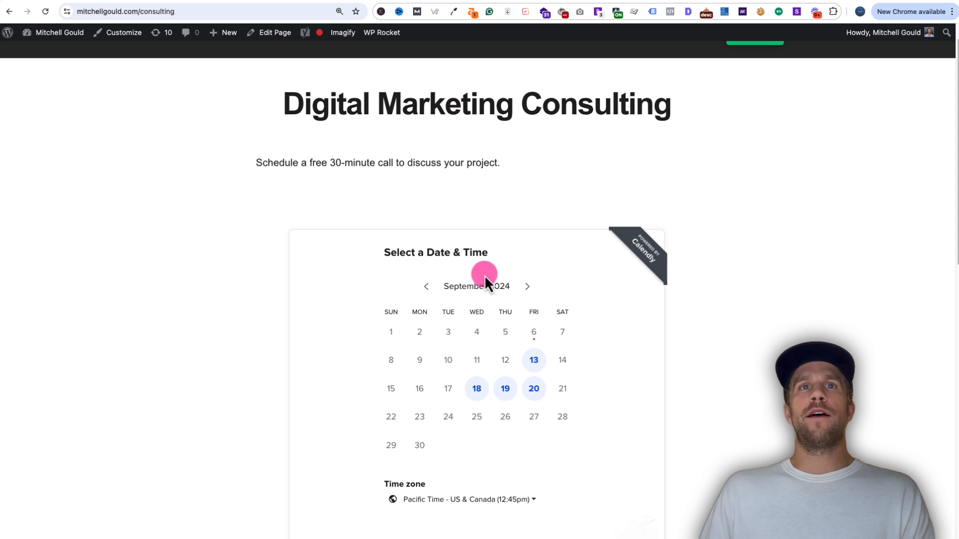
- Check the booking calendar on the website's consulting page, and create the conversion without selecting any campaigns
scroll(461, 312, "down", 1)
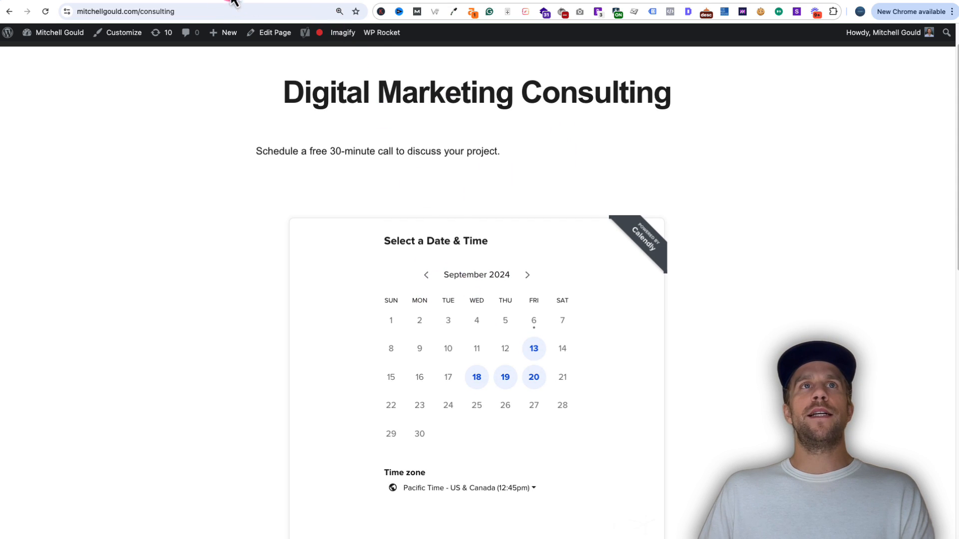
left_click(269, 2)
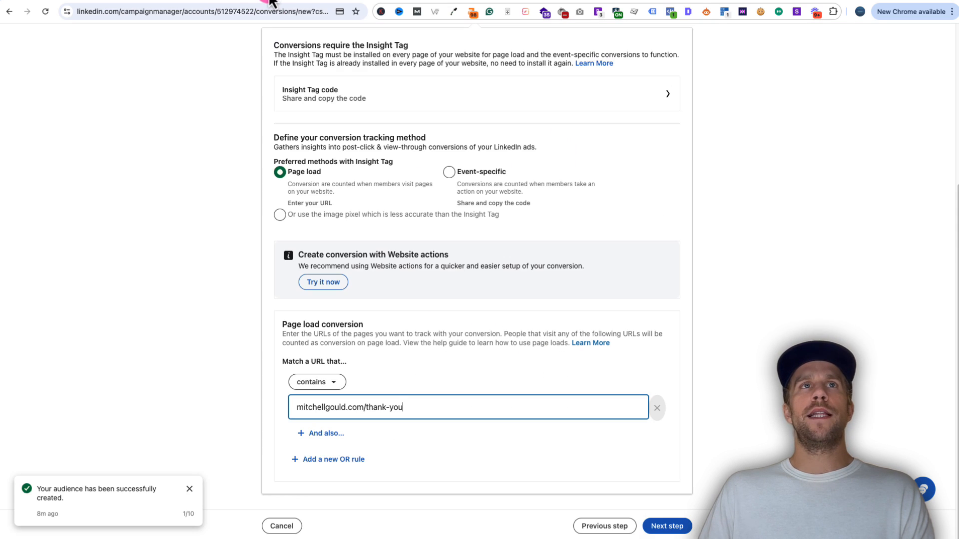
left_click(665, 527)
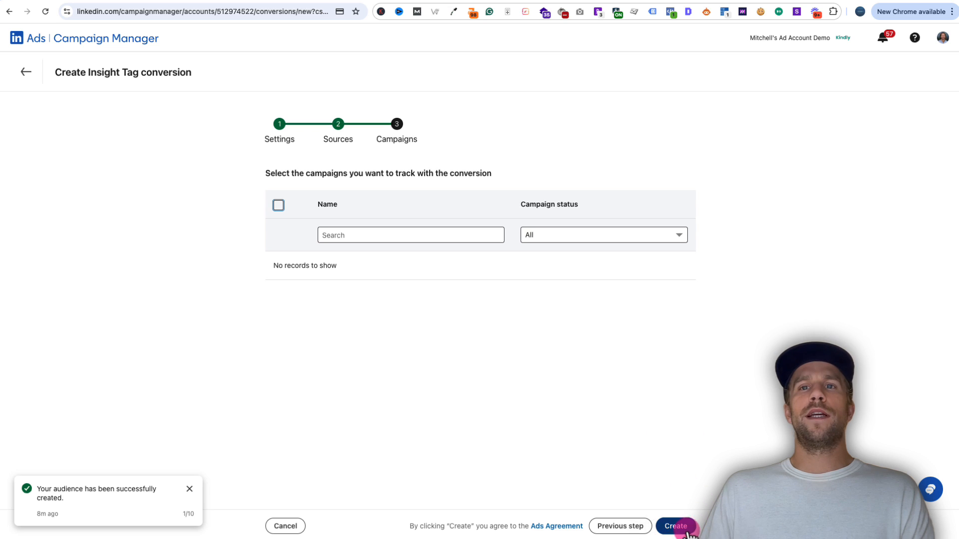
left_click(679, 527)
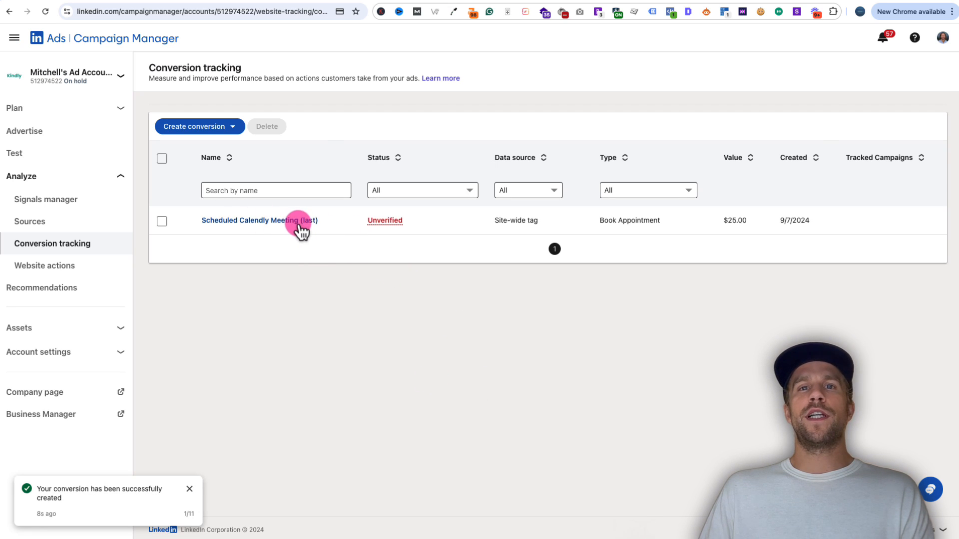
- Start a new Insight Tag conversion named Scheduled Calendly Meeting (each) with the attribution model Last Touch - Each campaign
left_click(211, 131)
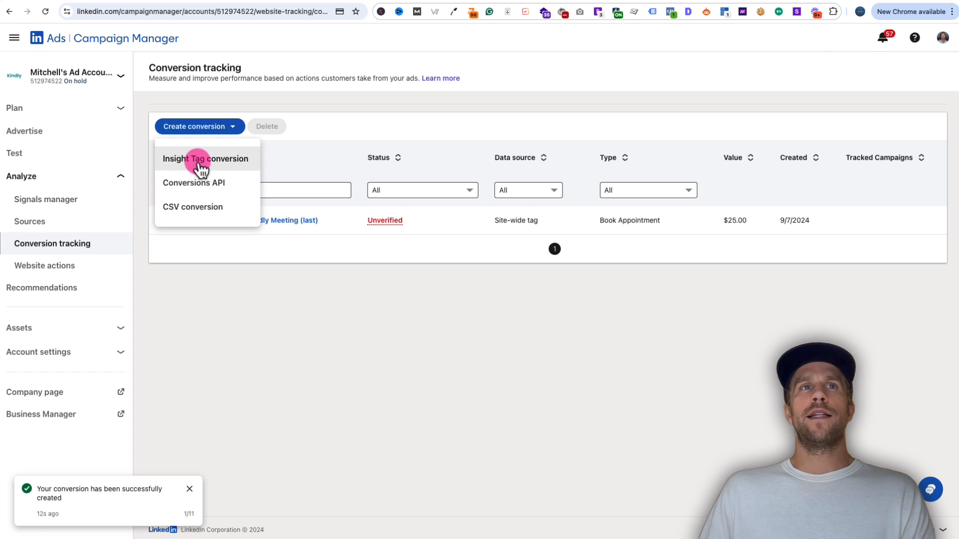
left_click(199, 162)
type("Scheduled Calendly Meeting (each)")
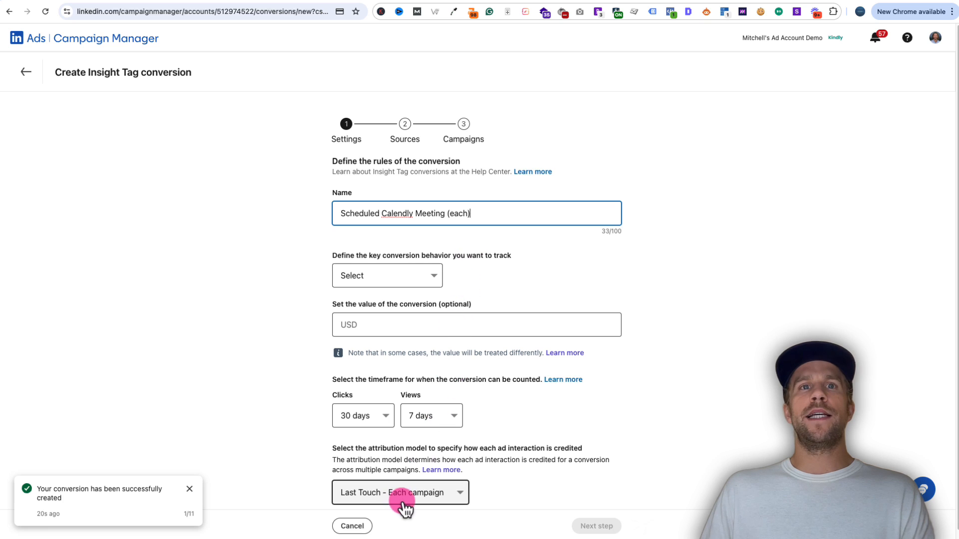
scroll(566, 489, "down", 1)
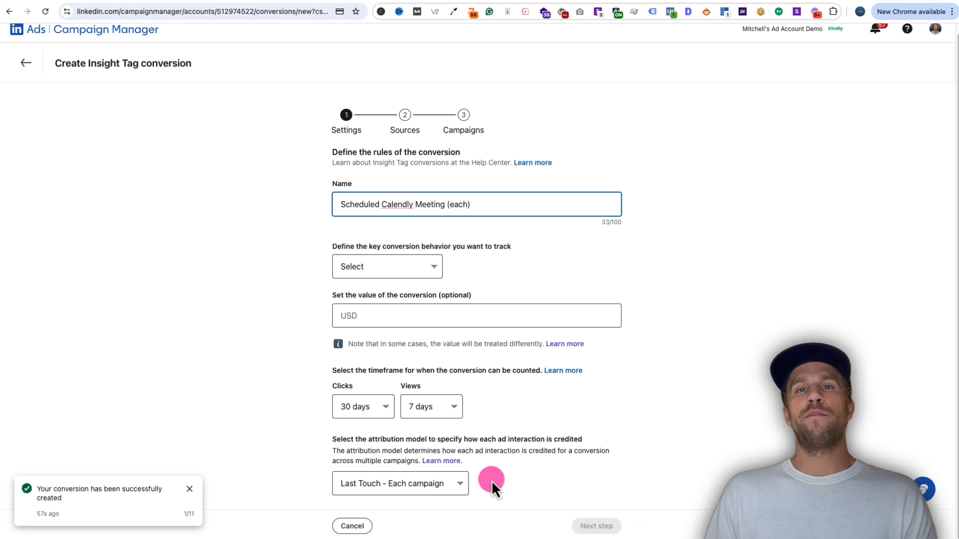
left_click(443, 484)
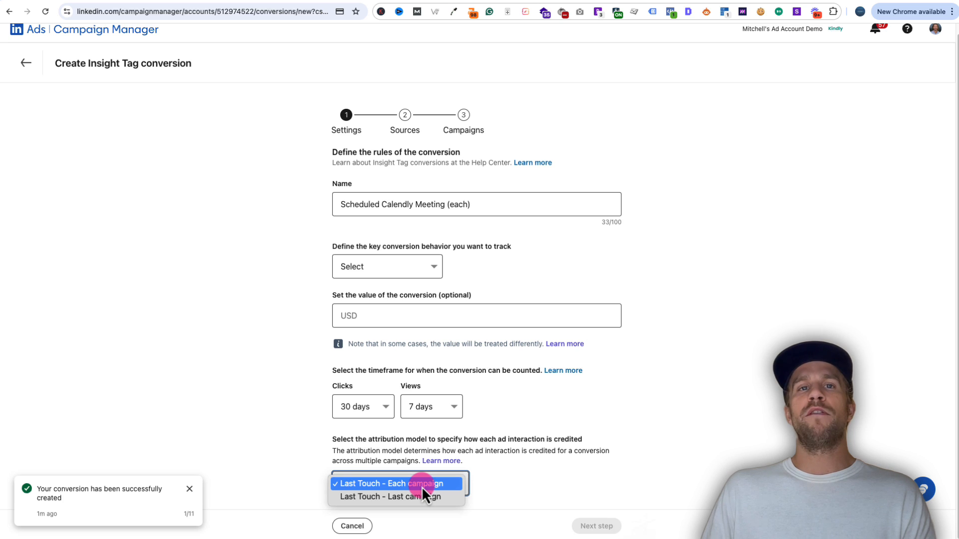
left_click(422, 487)
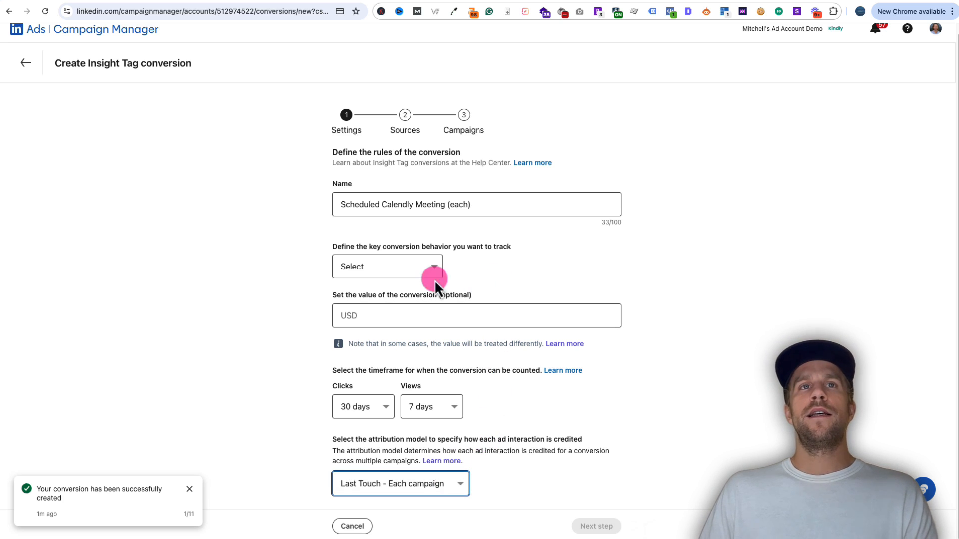
- Set the each-campaign conversion's key behavior to Book Appointment and its value to $5.00, keeping Last Touch - Each campaign
left_click(407, 269)
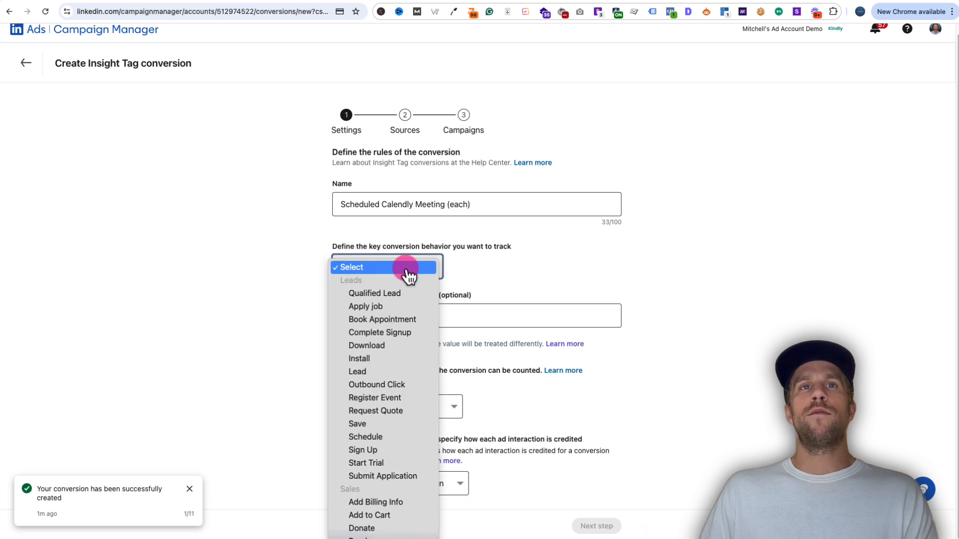
left_click(385, 319)
left_click(383, 318)
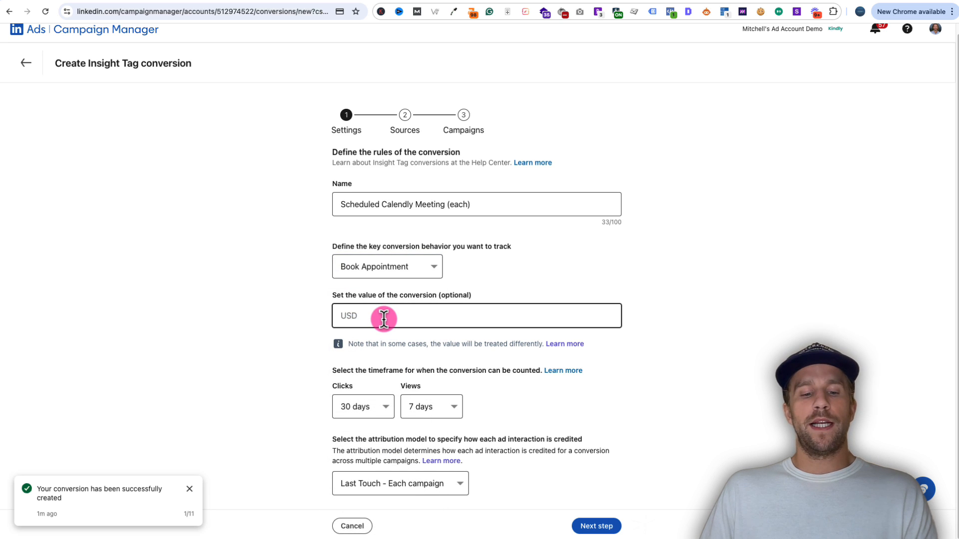
type("5")
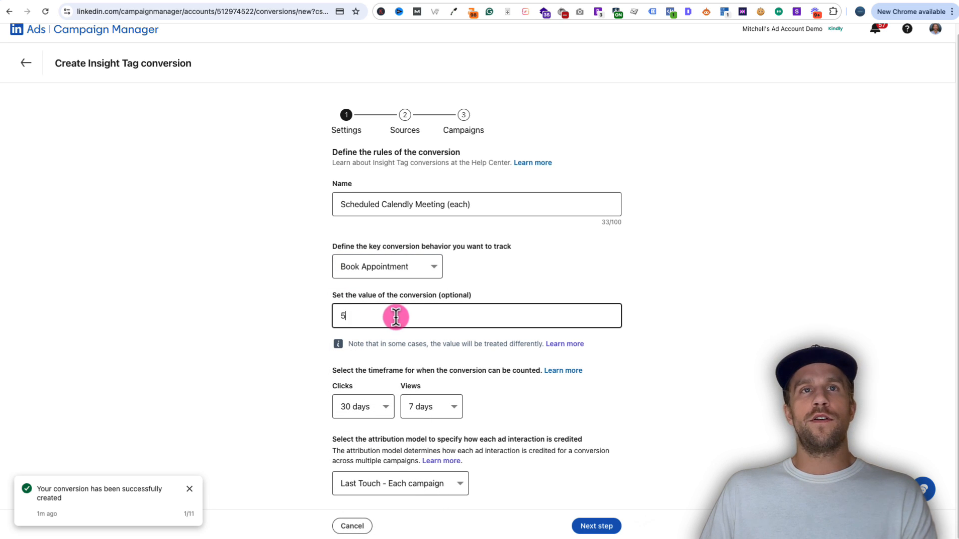
left_click(311, 309)
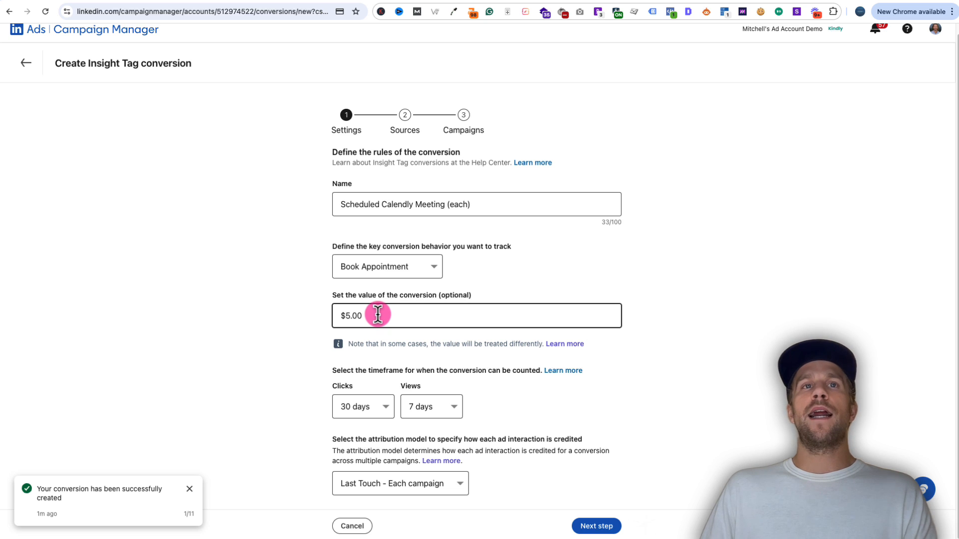
left_click(445, 491)
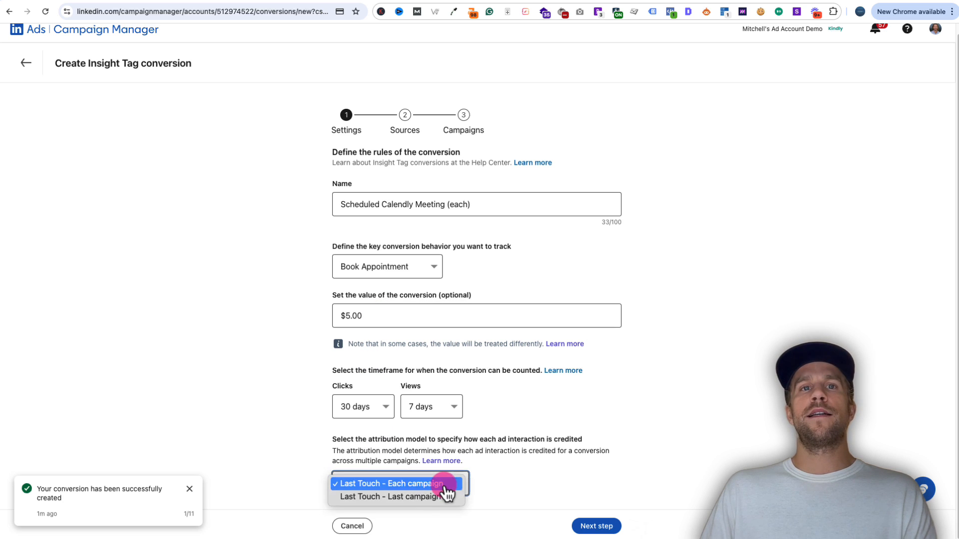
left_click(503, 478)
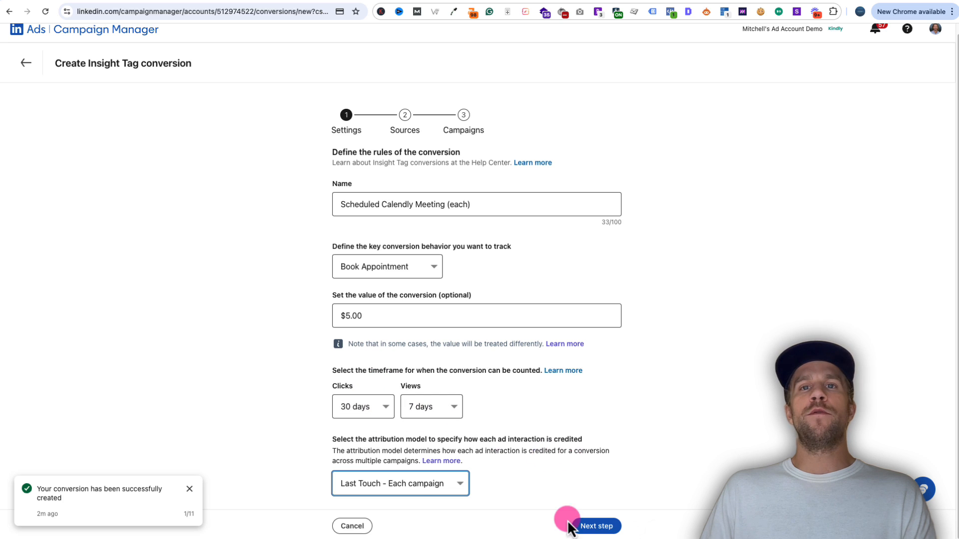
- Choose Manual conversions setup with Page load as the source of the each-campaign conversion
left_click(601, 527)
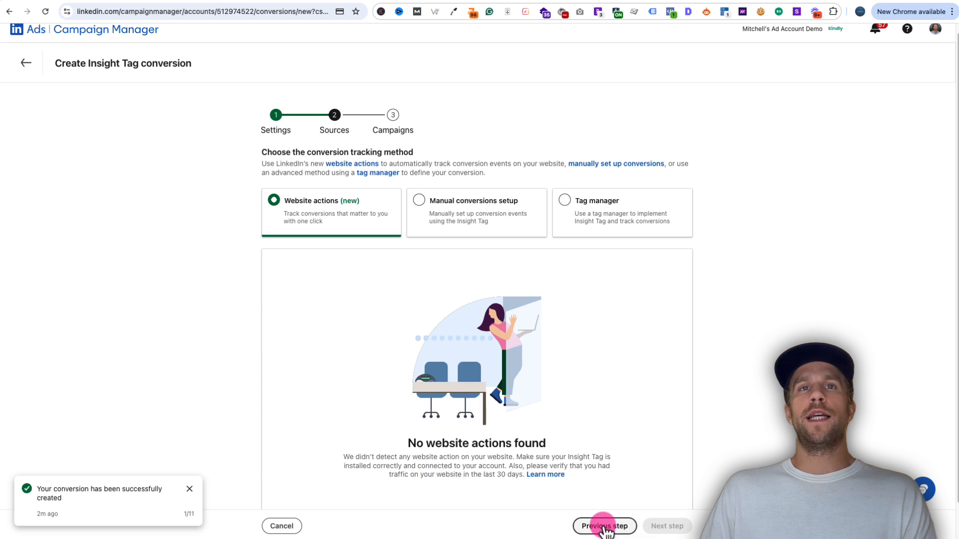
left_click(419, 200)
scroll(418, 370, "down", 3)
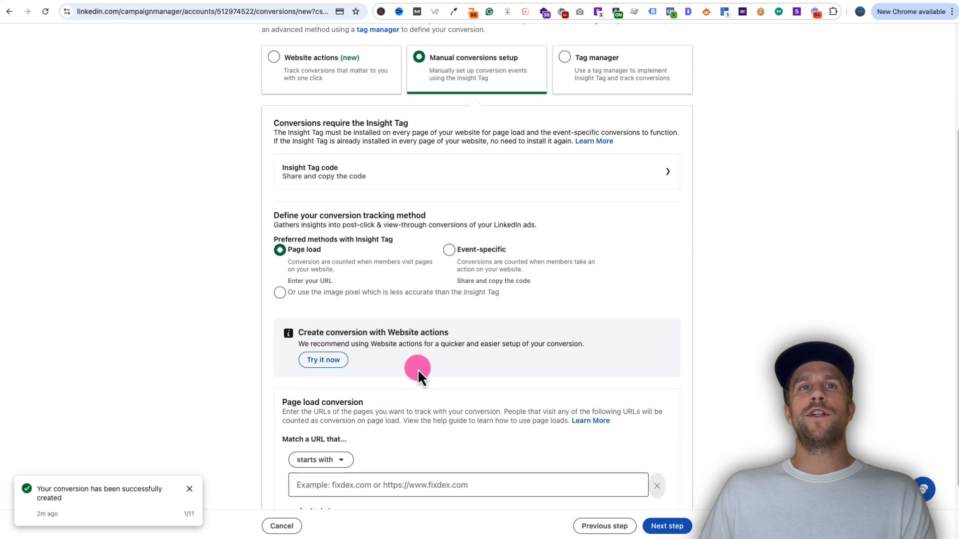
scroll(418, 372, "down", 1)
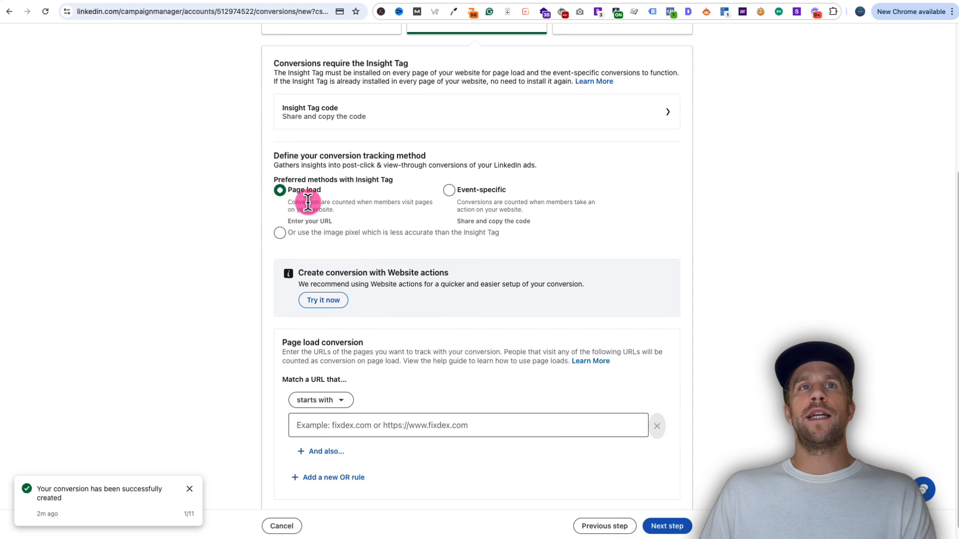
- Match URLs that contain the website's domain followed by /thank-you, and create the each-campaign conversion
left_click(345, 405)
left_click(319, 478)
left_click(336, 425)
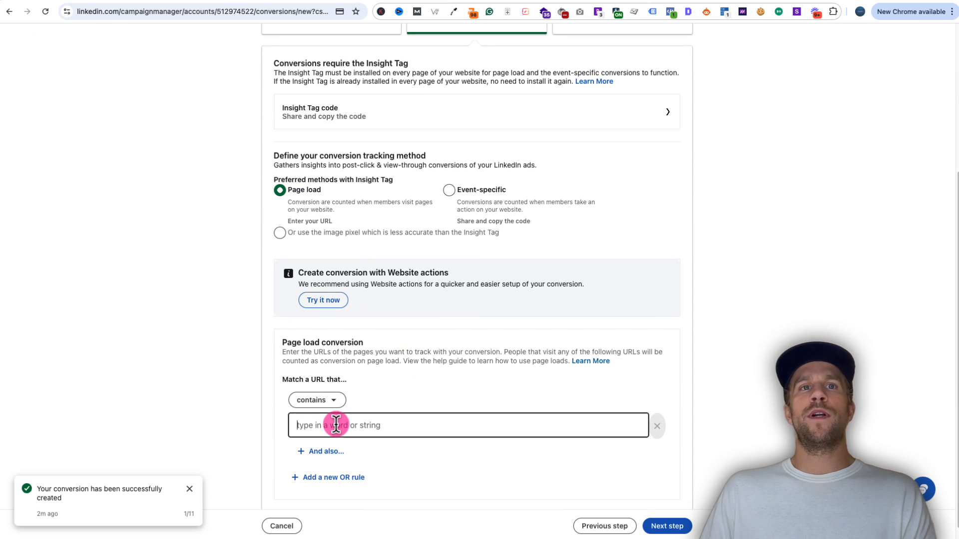
type("mitchellgould.com/thank-you")
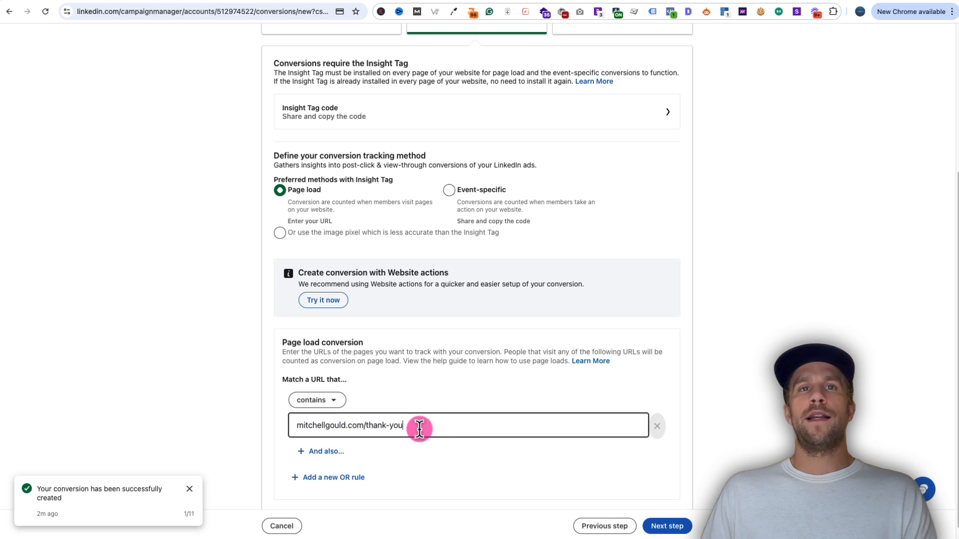
left_click(676, 528)
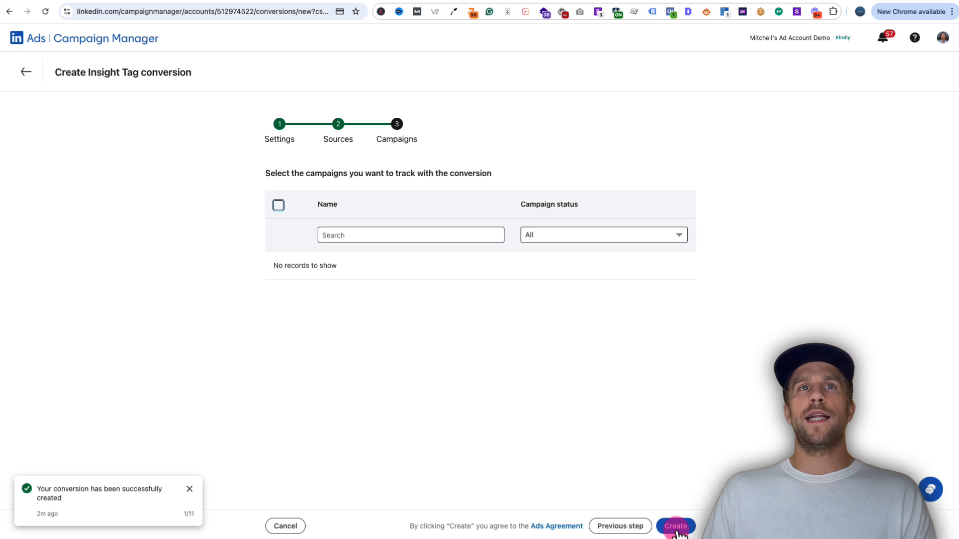
left_click(676, 526)
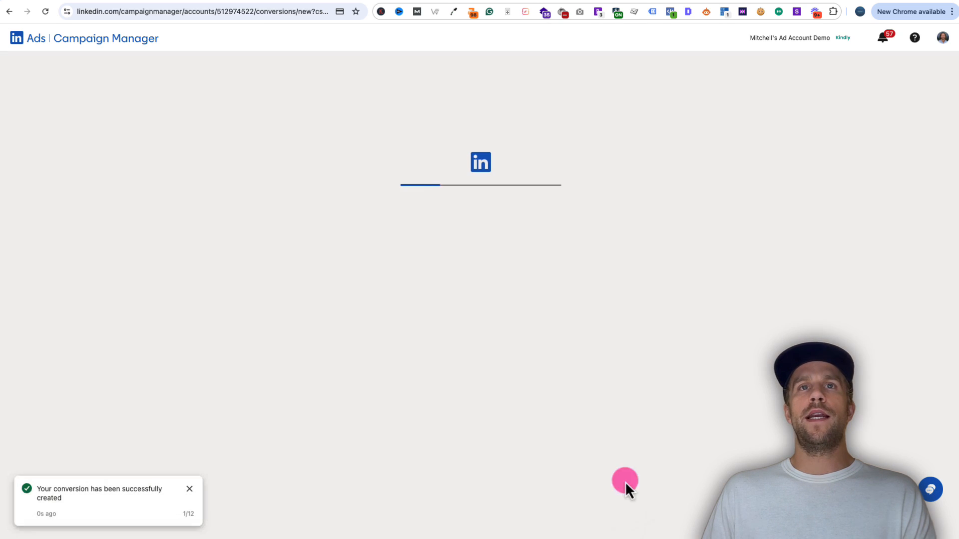
- Walk through the consulting page's Calendly booking by choosing the 9:30am slot on Friday, September 13, and examine the following page
left_click(385, 225)
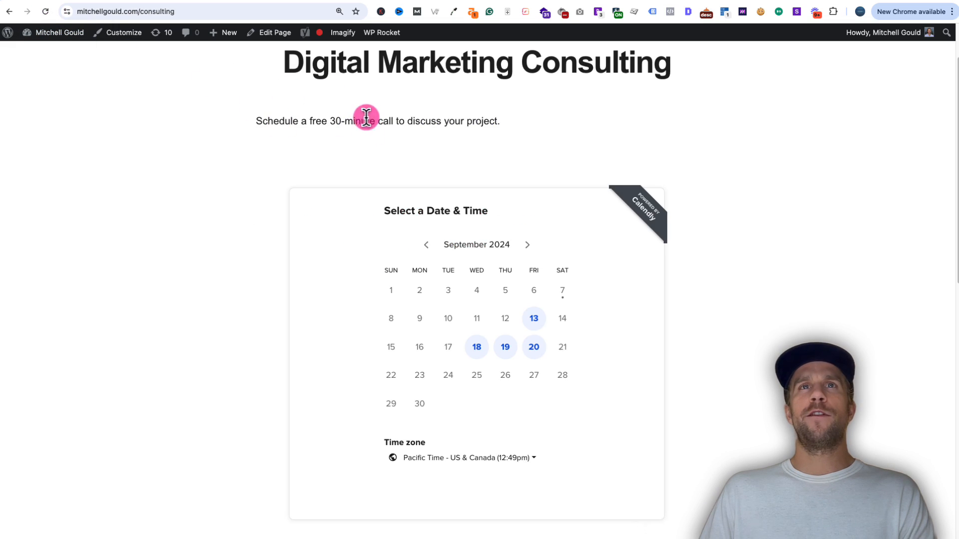
scroll(366, 117, "up", 2)
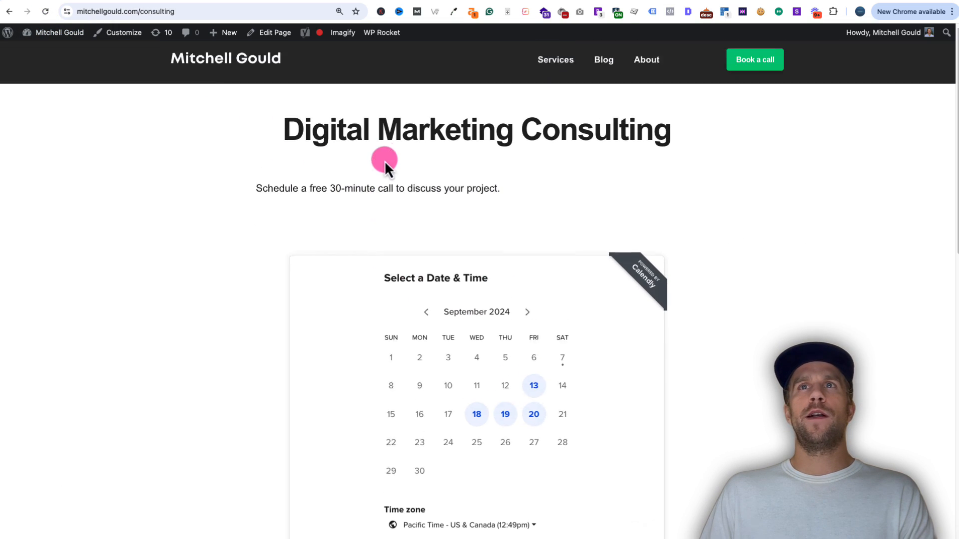
scroll(547, 210, "down", 1)
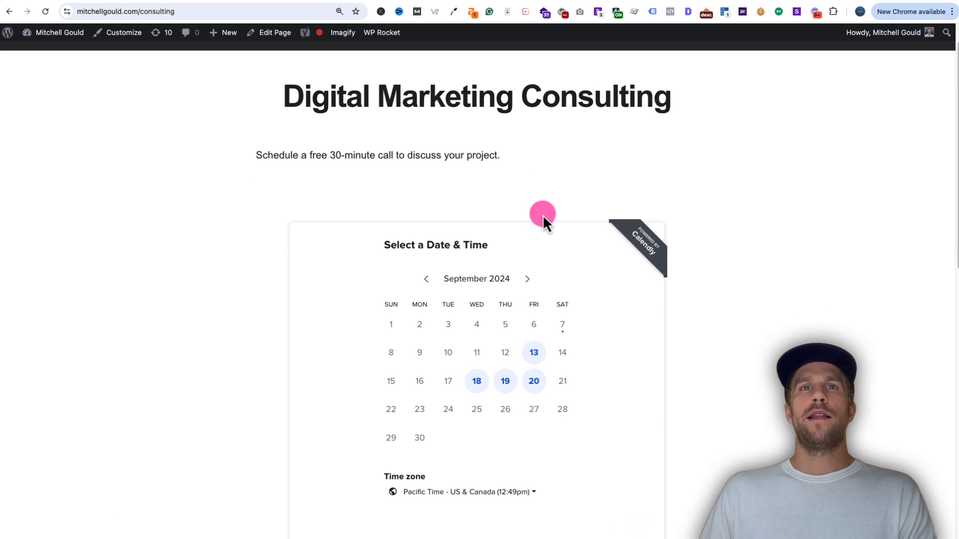
left_click(533, 356)
left_click(540, 330)
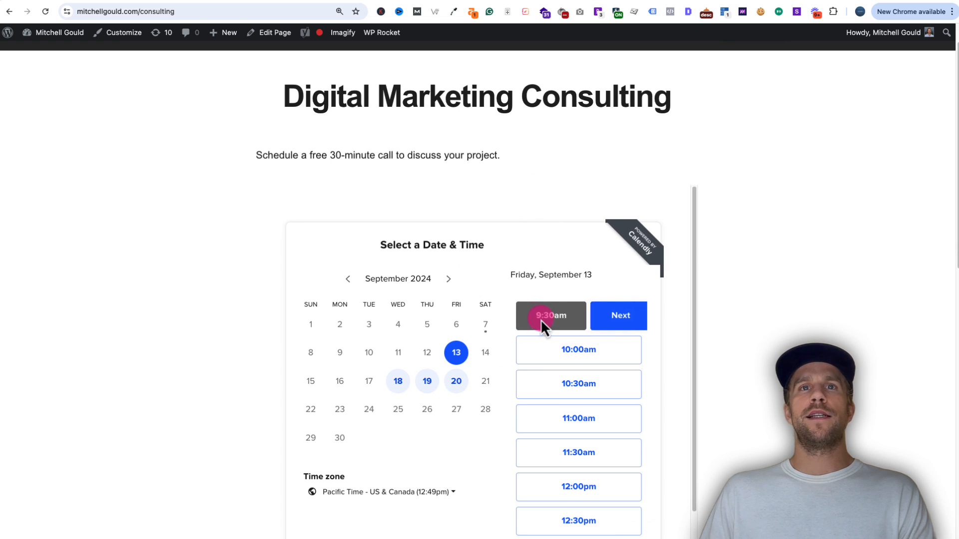
left_click(602, 326)
scroll(503, 335, "down", 2)
scroll(503, 335, "down", 1)
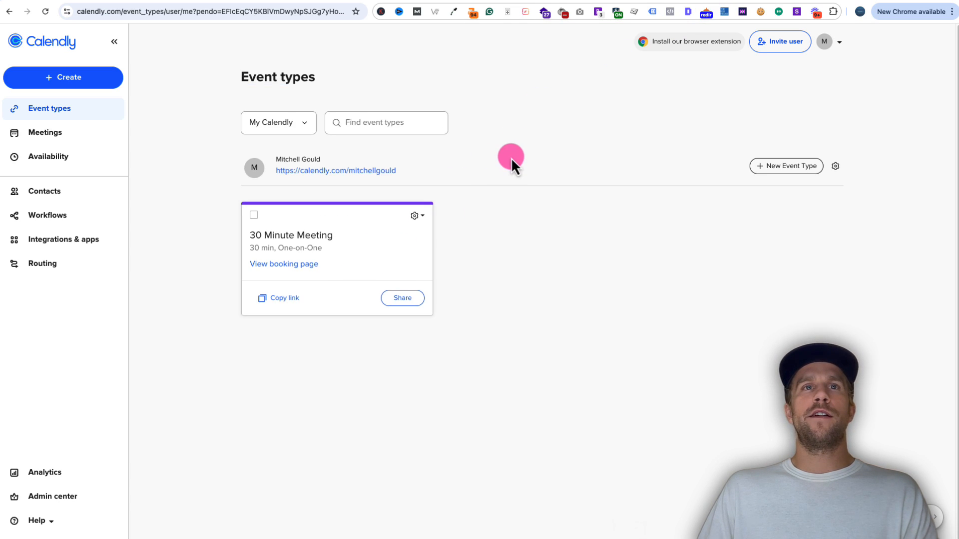
- Set the 30 Minute Meeting's booking page options to redirect to an external site after booking, using the website's /thank-you URL, and save
left_click(395, 242)
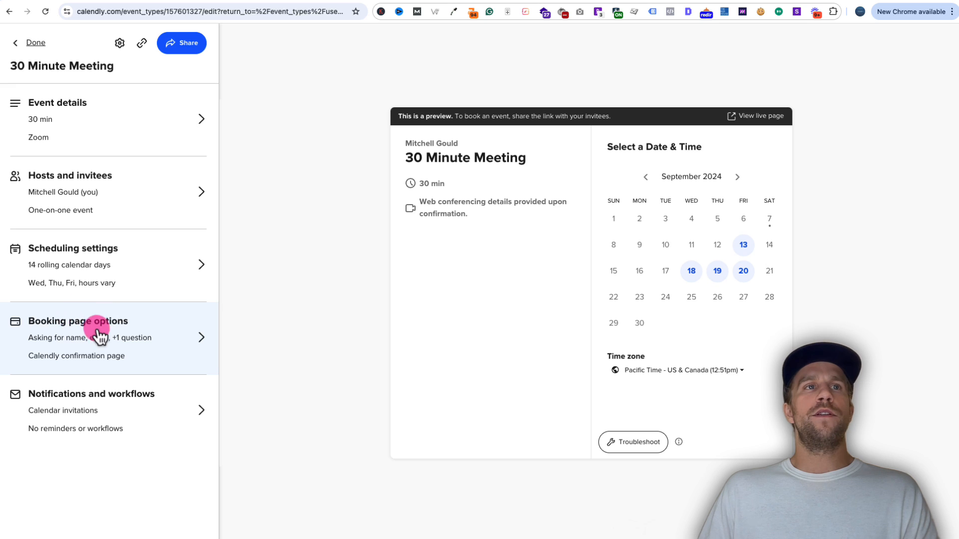
left_click(127, 328)
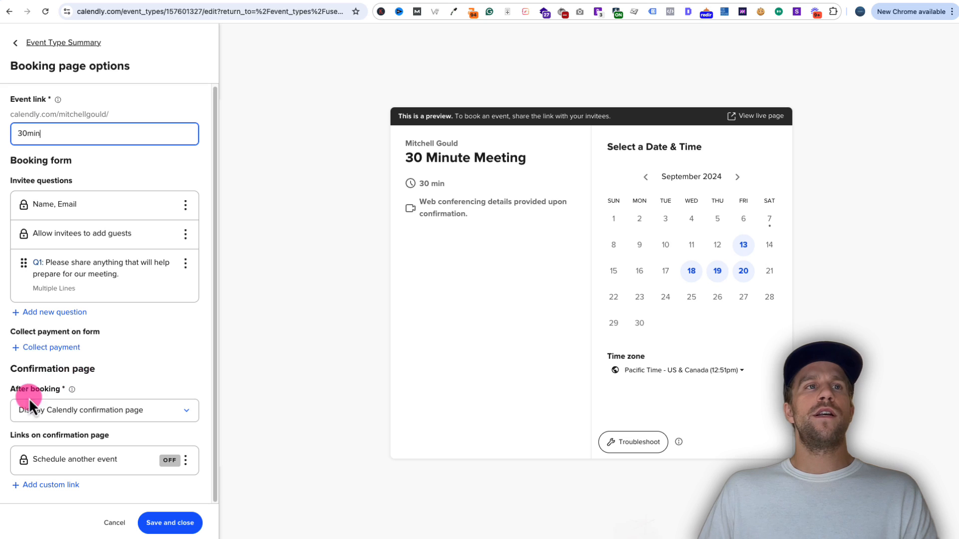
left_click(43, 411)
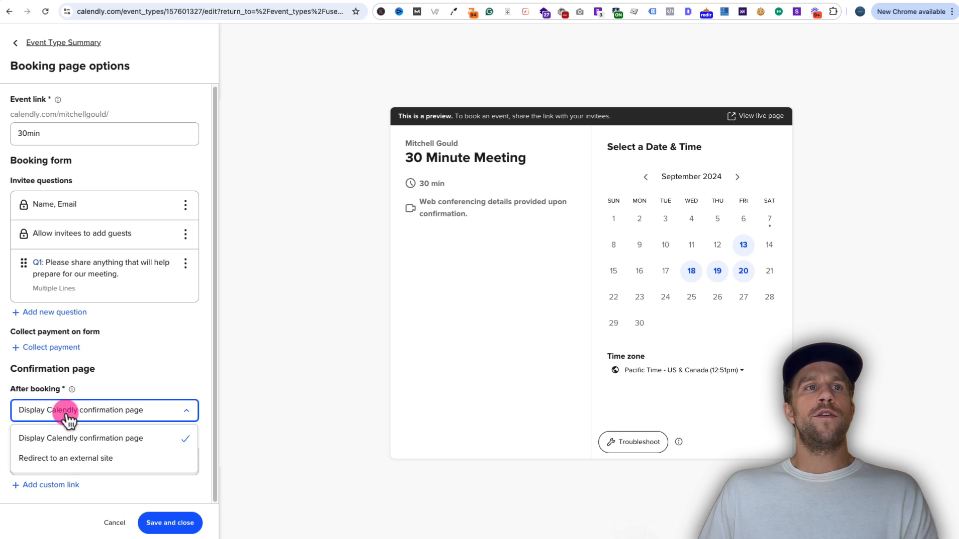
left_click(65, 459)
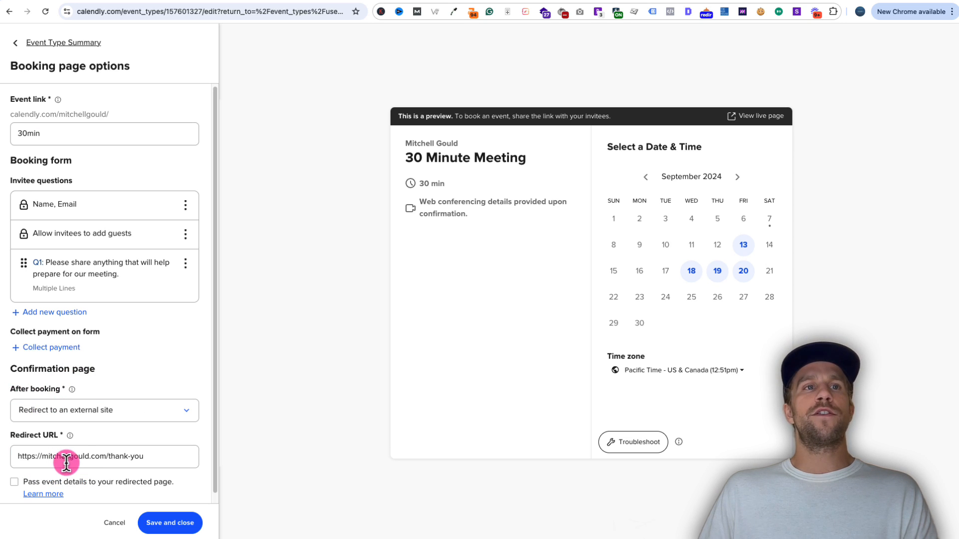
left_click_drag(171, 464, 4, 464)
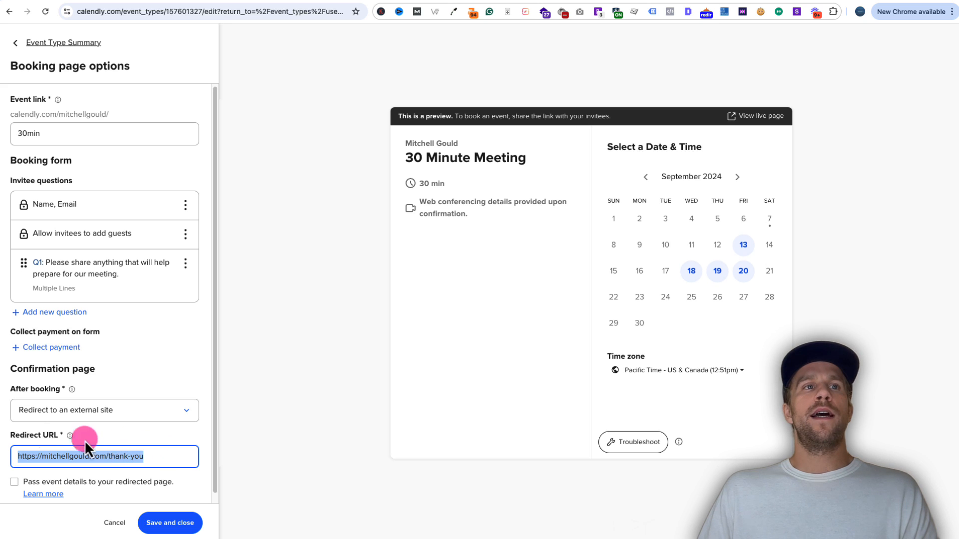
left_click(164, 523)
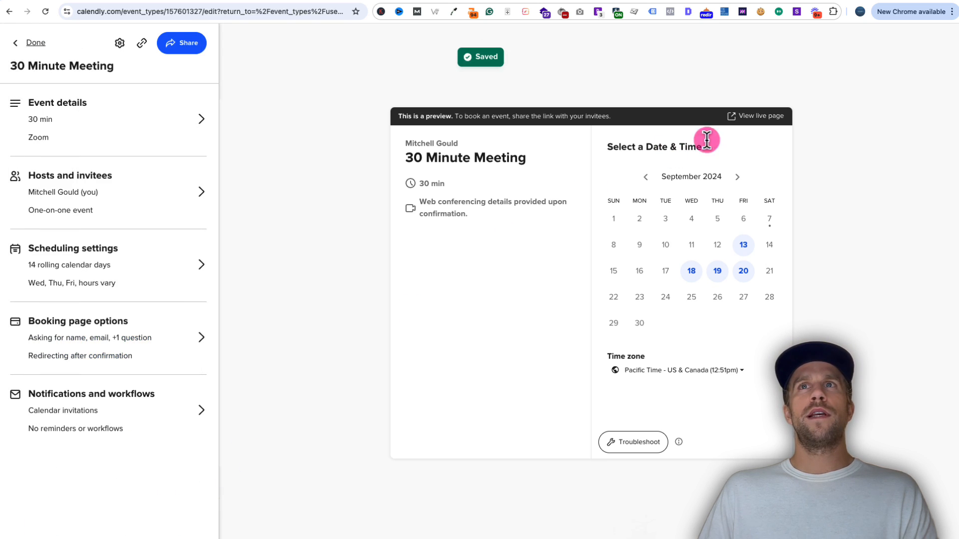
- Switch to the website's thank-you page and examine its URL and booking confirmation text
left_click(836, 0)
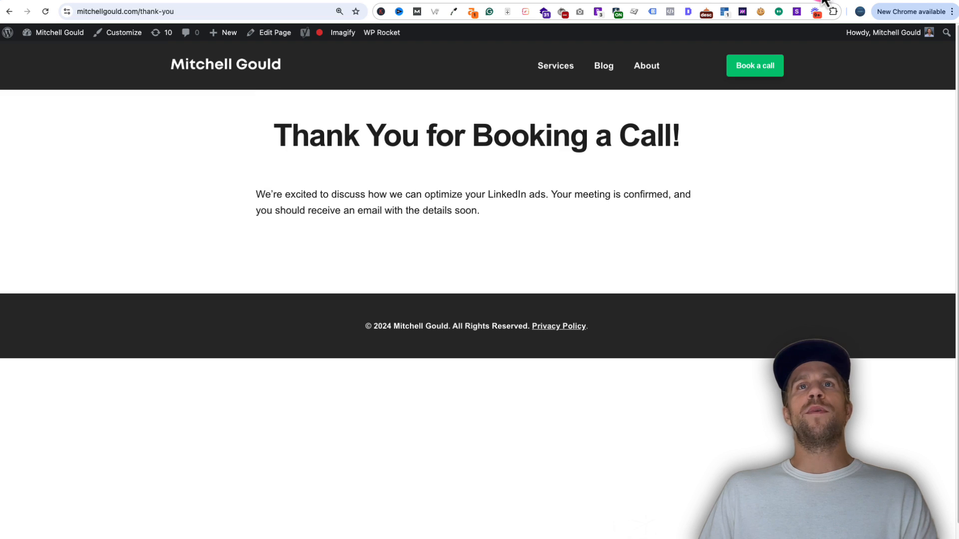
left_click(831, 0)
left_click(862, 0)
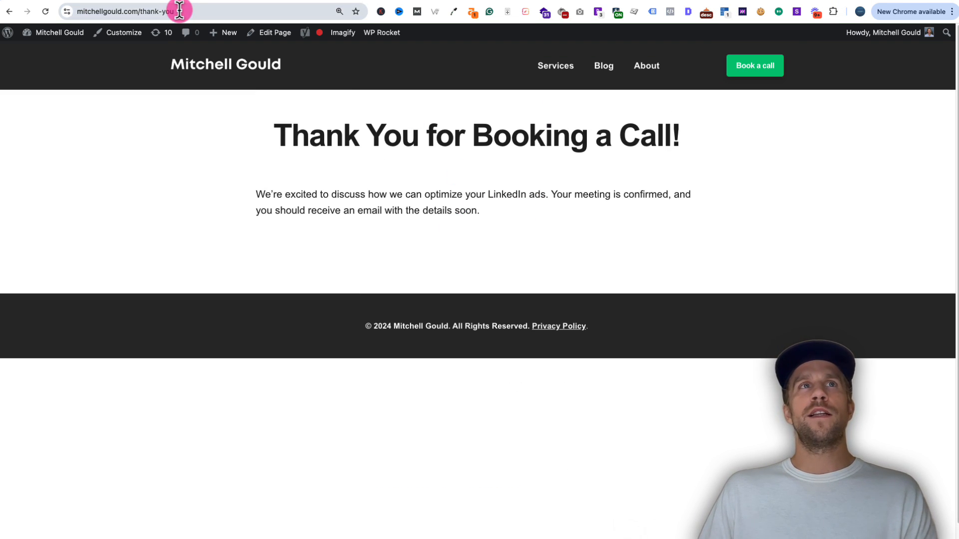
left_click_drag(177, 11, 77, 11)
left_click(166, 188)
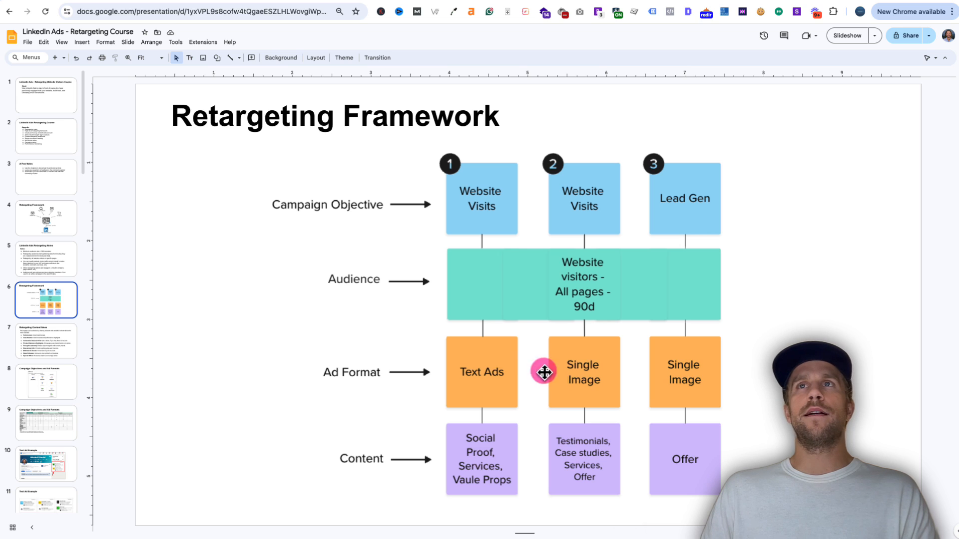
- Switch to LinkedIn Campaign Manager and start creating a new campaign group
left_click(250, 2)
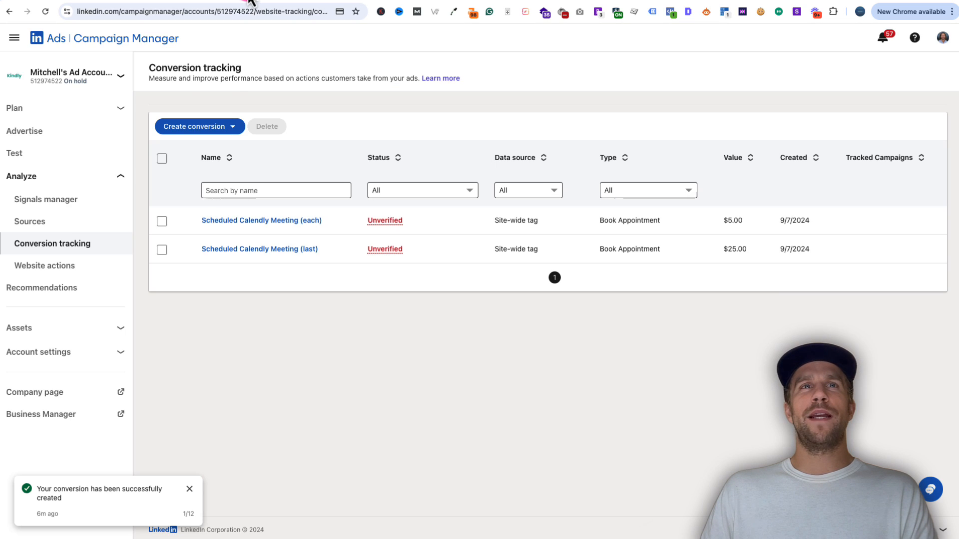
left_click(60, 133)
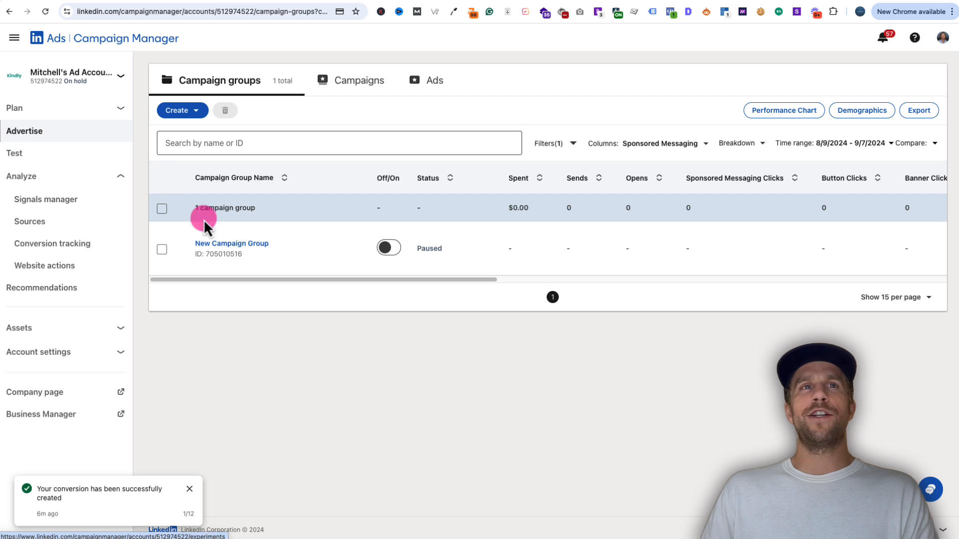
left_click(194, 112)
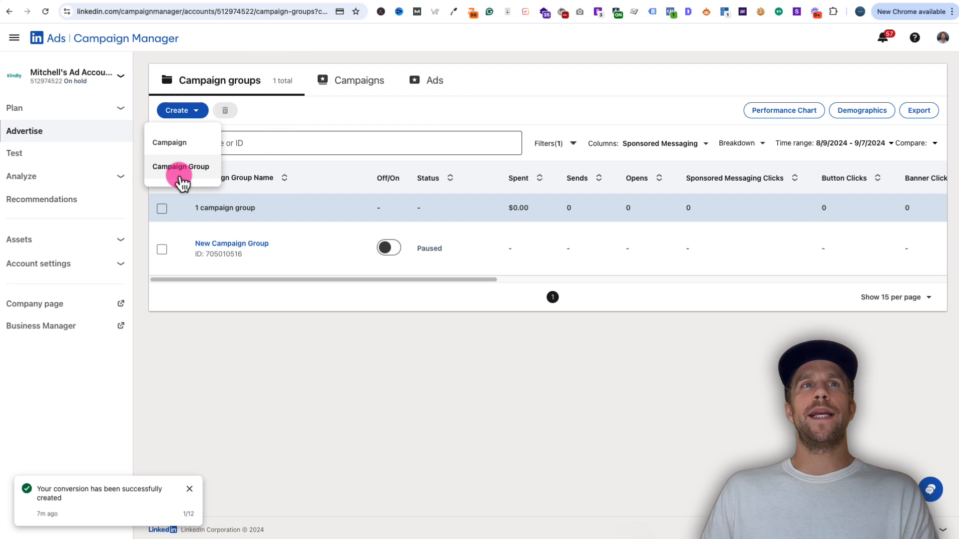
left_click(190, 170)
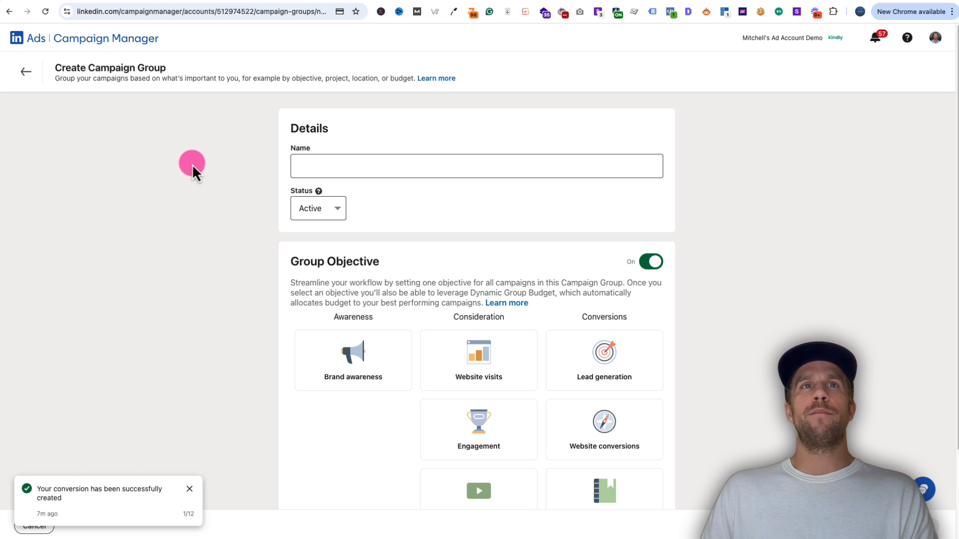
- Consult the Campaign Naming Convention slide and name the new campaign group Retargeting
left_click(75, 2)
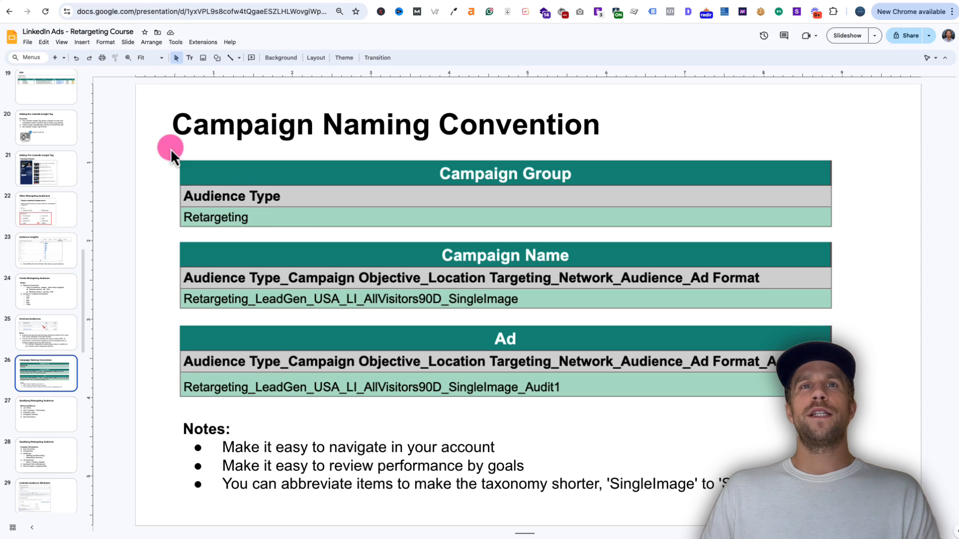
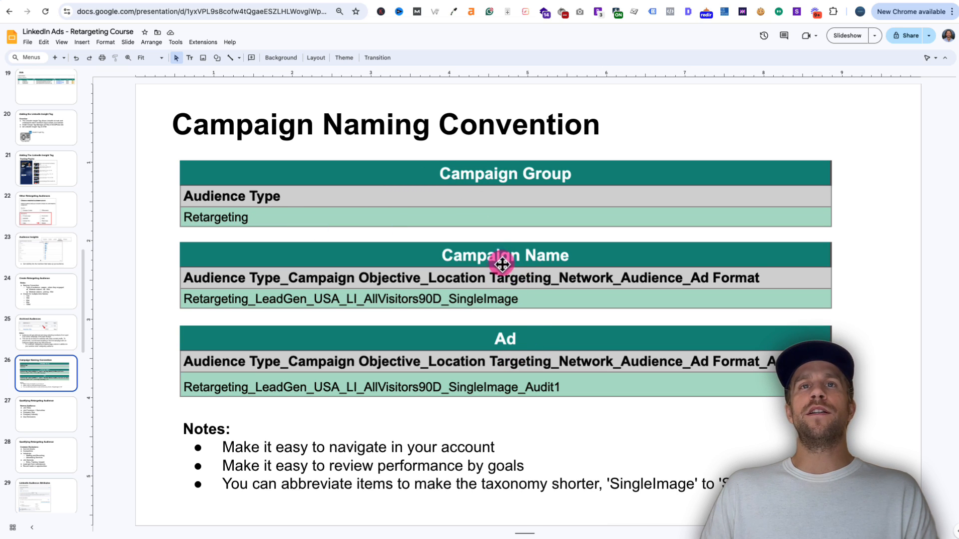
left_click(318, 9)
left_click(279, 24)
left_click(331, 165)
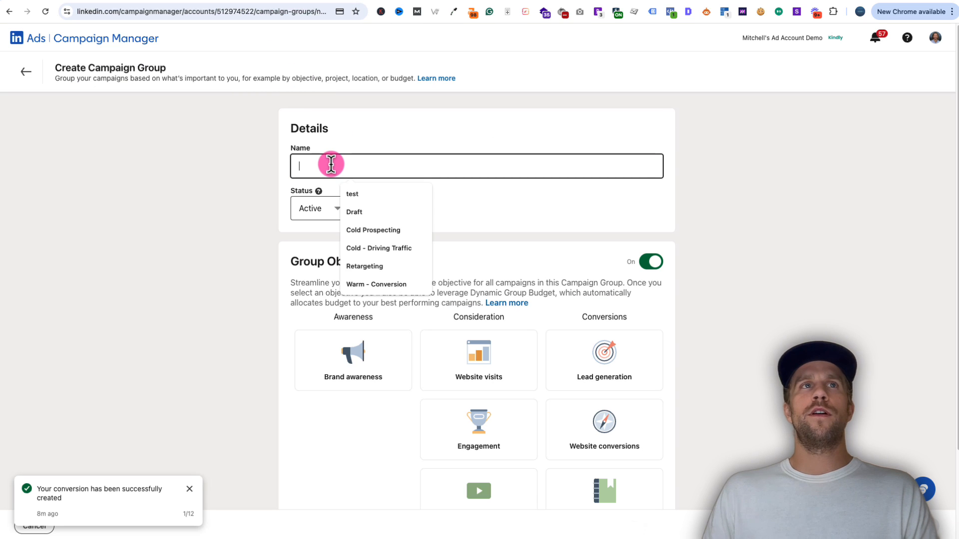
type("Retargeting")
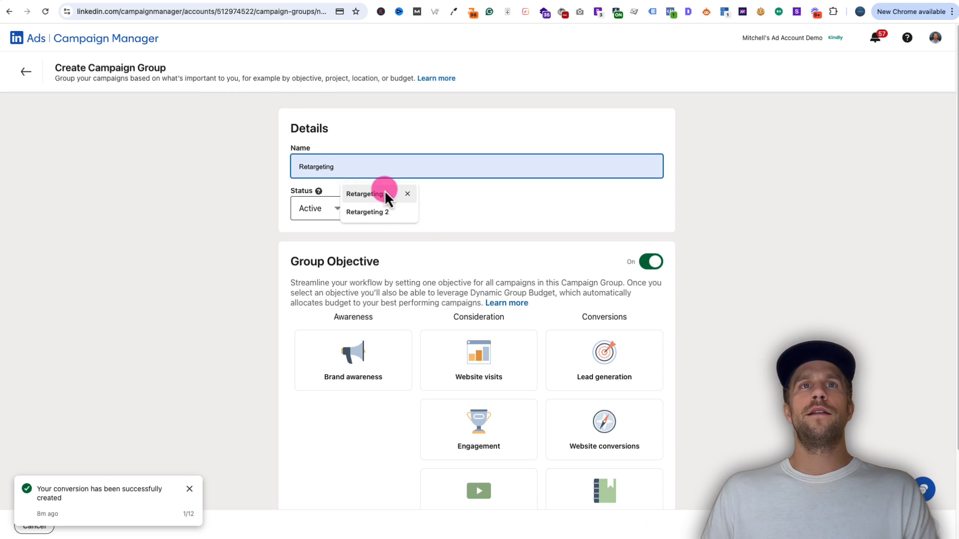
left_click(385, 194)
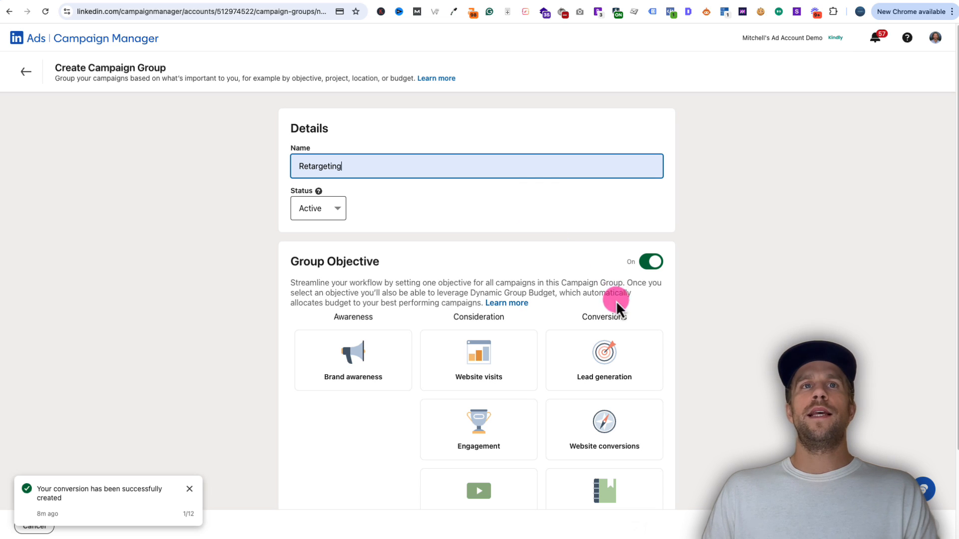
- Turn off the group objective, keep the group running continuously from 9/7/2024, and save the campaign group
left_click(370, 270)
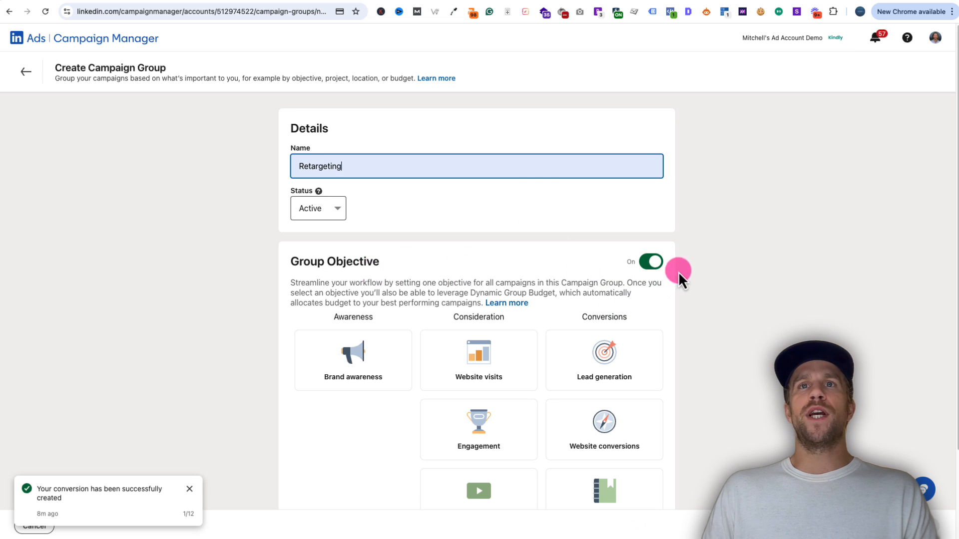
left_click(649, 261)
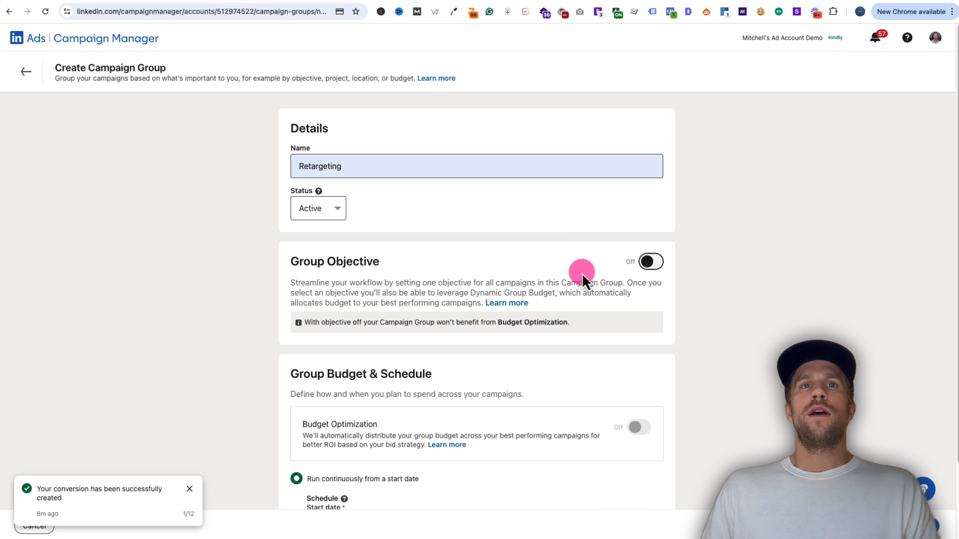
left_click(644, 263)
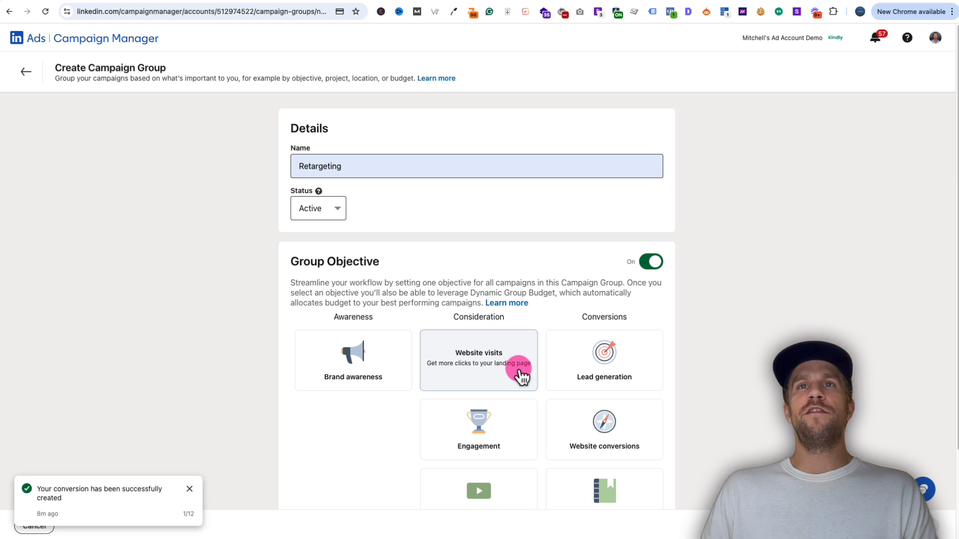
left_click(649, 261)
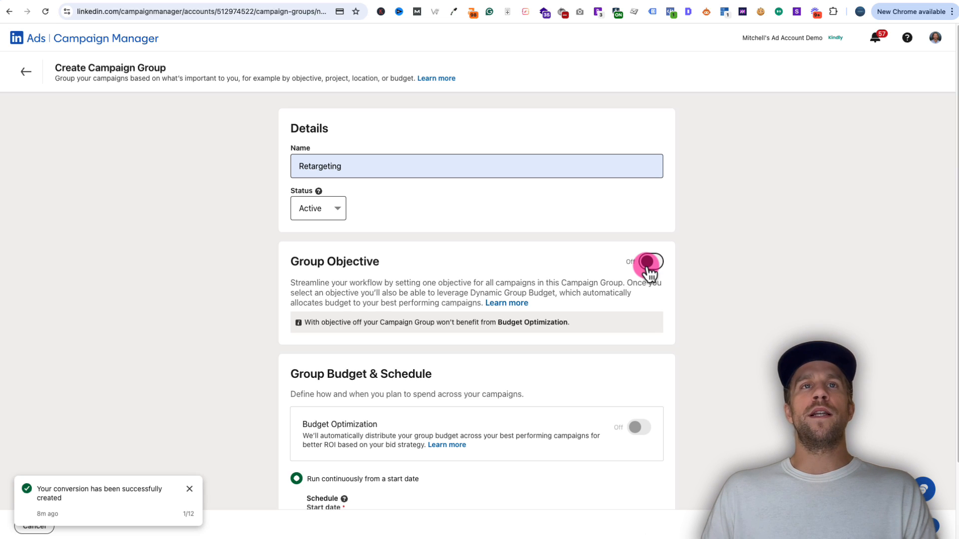
scroll(585, 339, "down", 3)
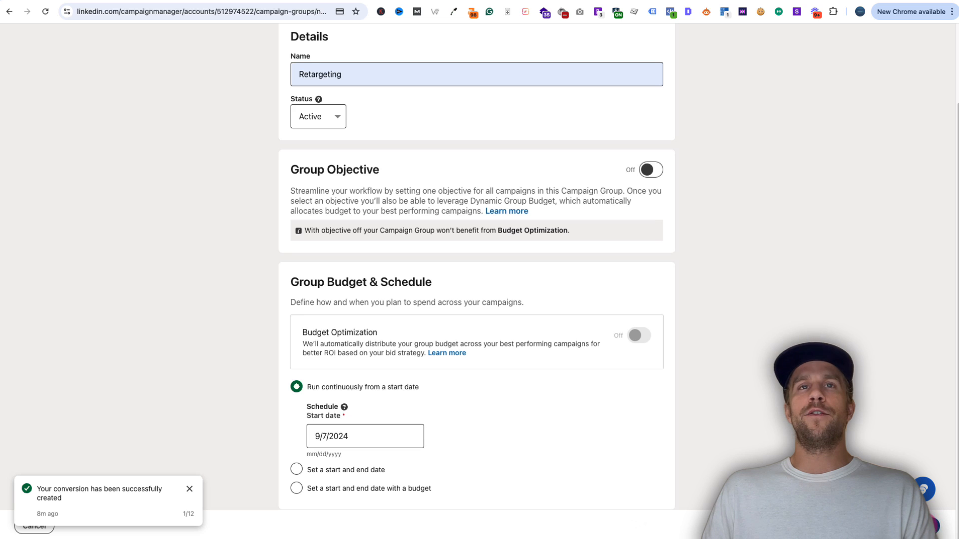
left_click(934, 525)
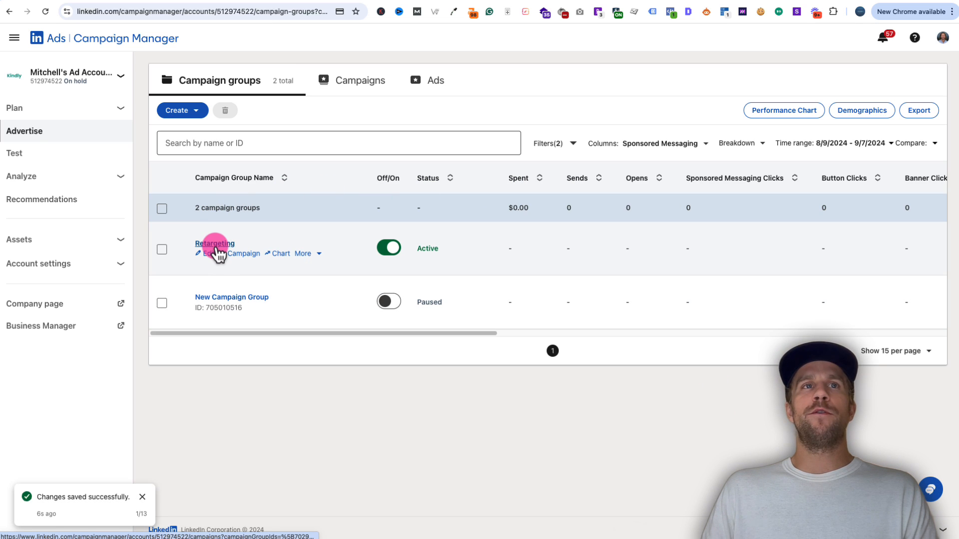
- Start a new campaign inside the Retargeting campaign group and continue to its campaign setup
left_click(214, 245)
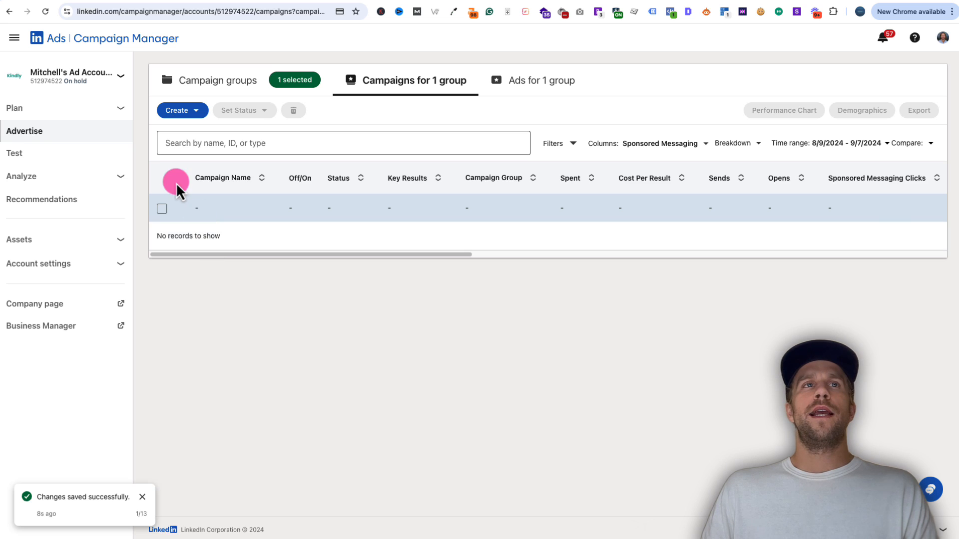
left_click(236, 81)
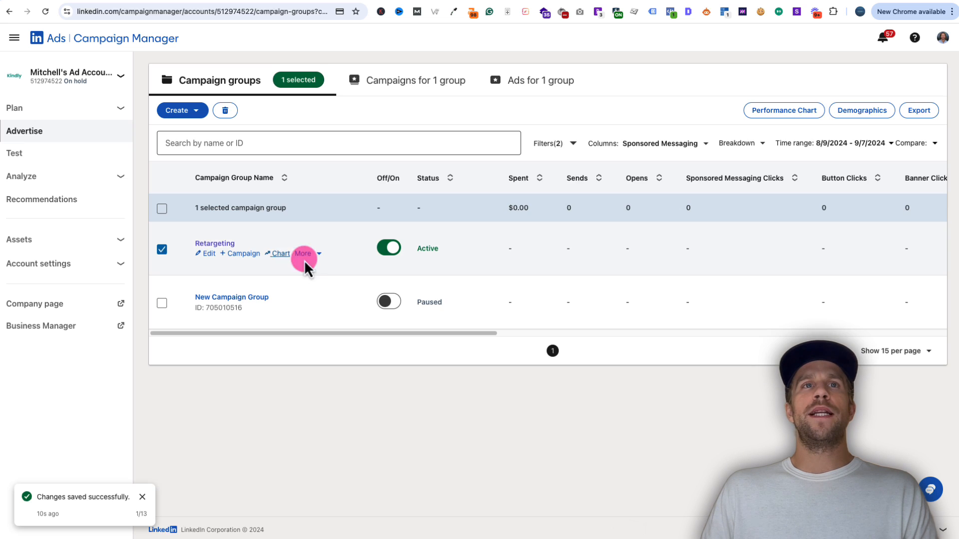
left_click(221, 244)
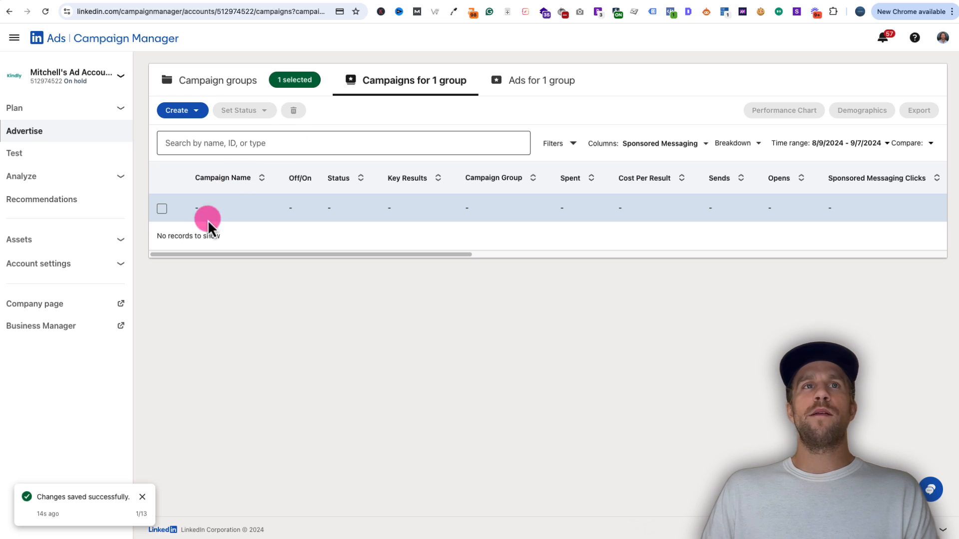
left_click(198, 111)
left_click(171, 142)
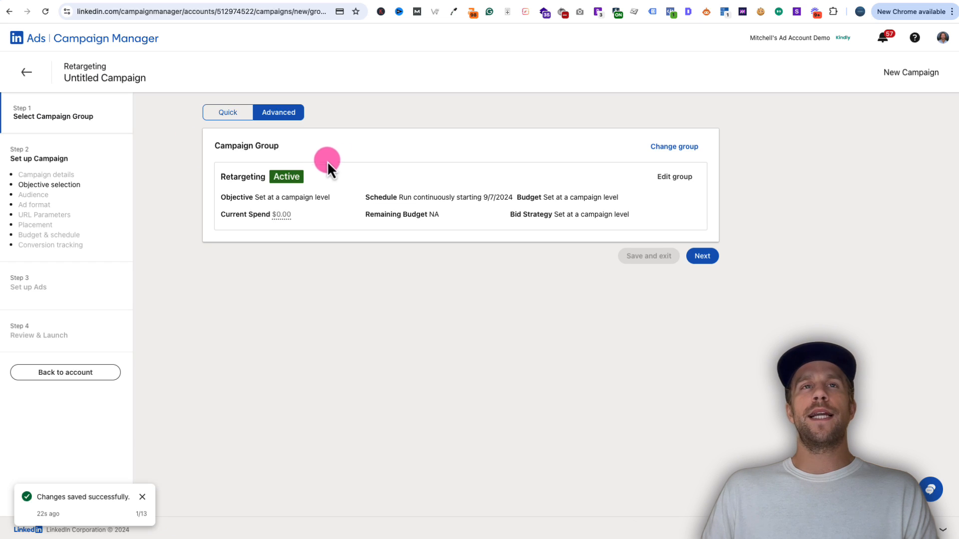
left_click(702, 258)
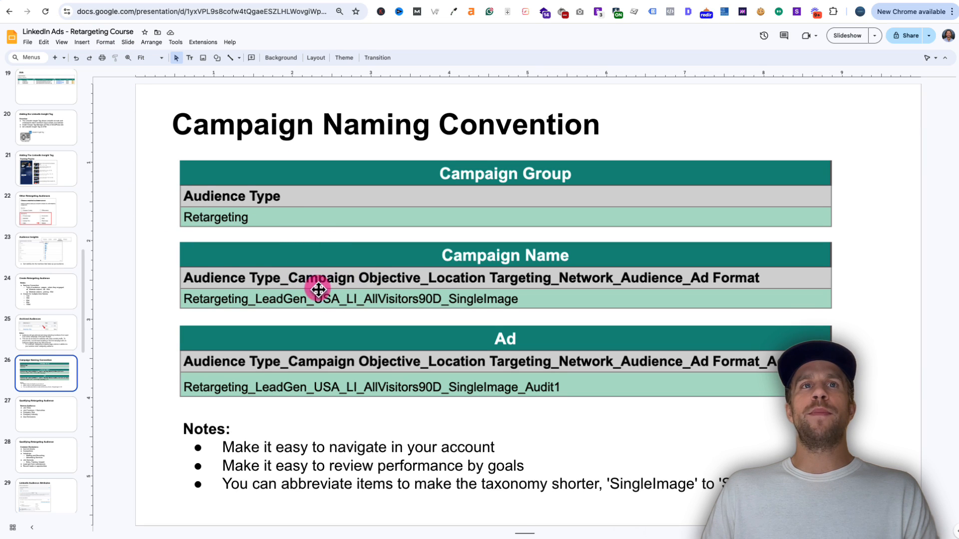
- Name the campaign Retargeting_WebVisits_USA_LI_AllVisitors90D_Text and choose Website visits as its objective
left_click(245, 1)
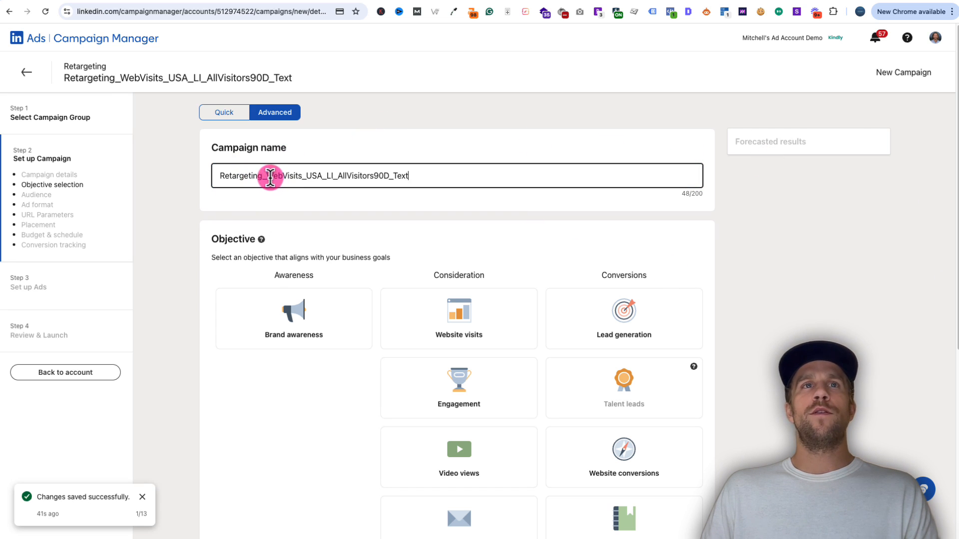
left_click_drag(274, 176, 306, 176)
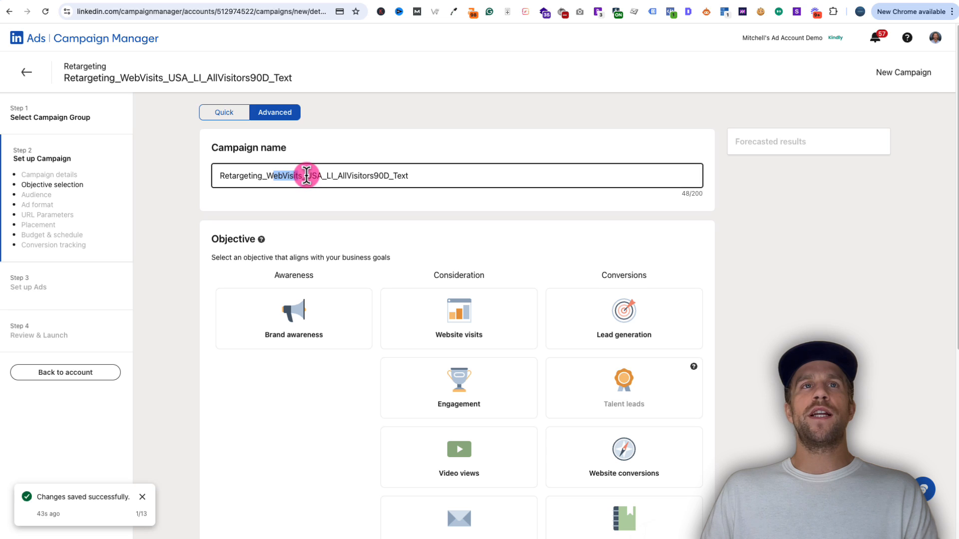
left_click(319, 172)
left_click_drag(321, 173, 332, 175)
left_click(330, 175)
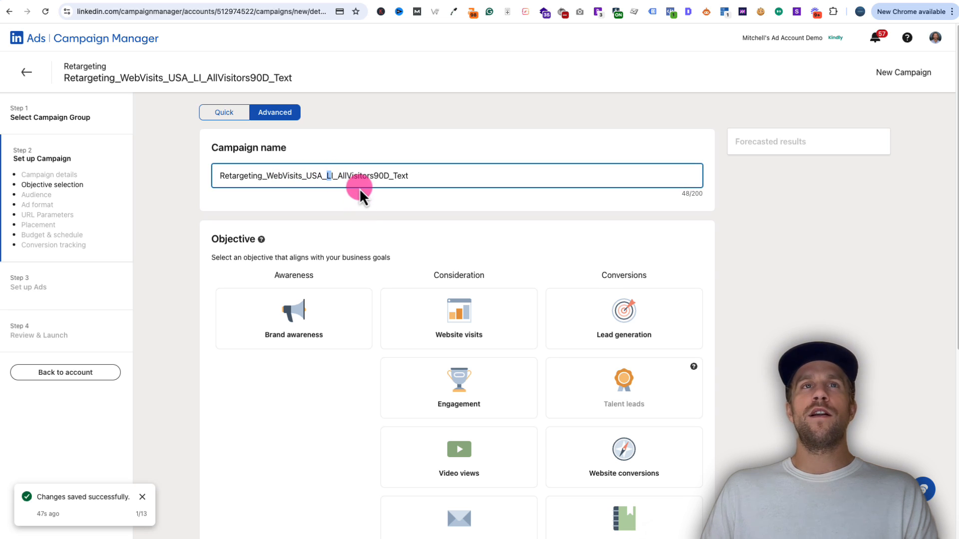
left_click_drag(338, 176, 388, 175)
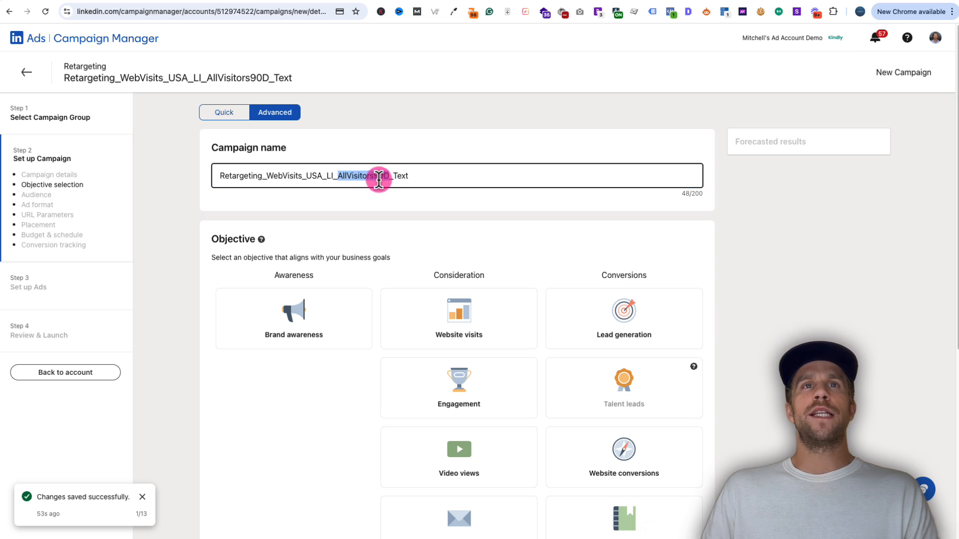
left_click(395, 176)
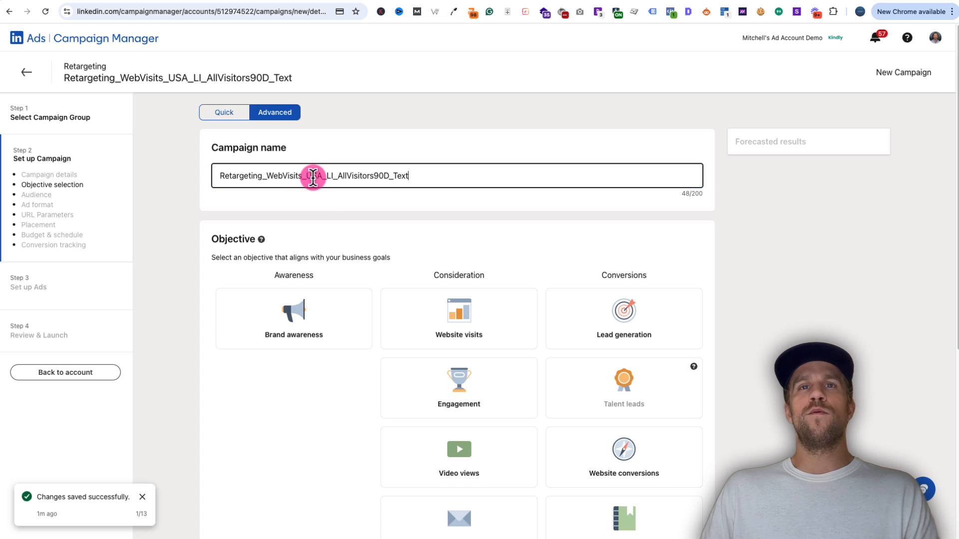
left_click(457, 311)
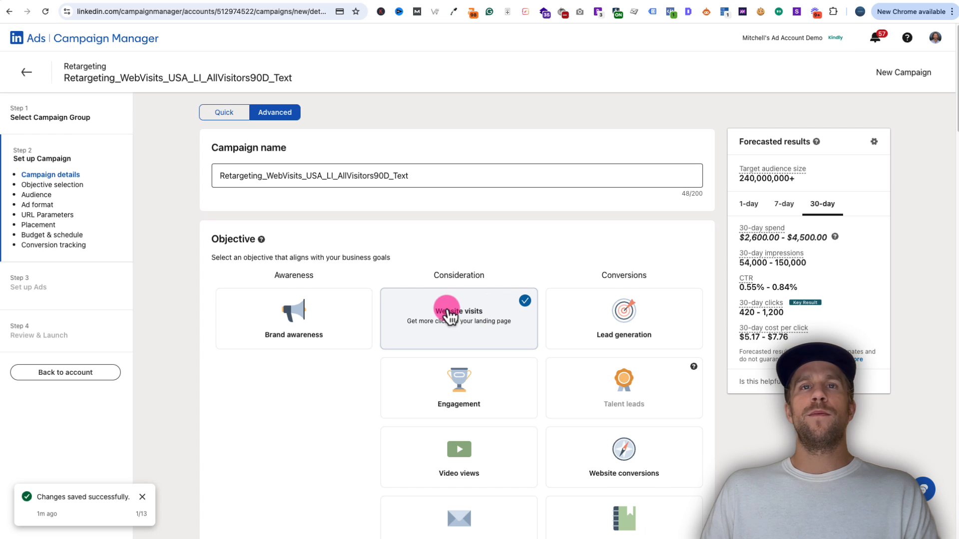
- Restrict the United States location targeting to Permanent location and close the location settings
scroll(403, 274, "down", 3)
scroll(391, 299, "down", 8)
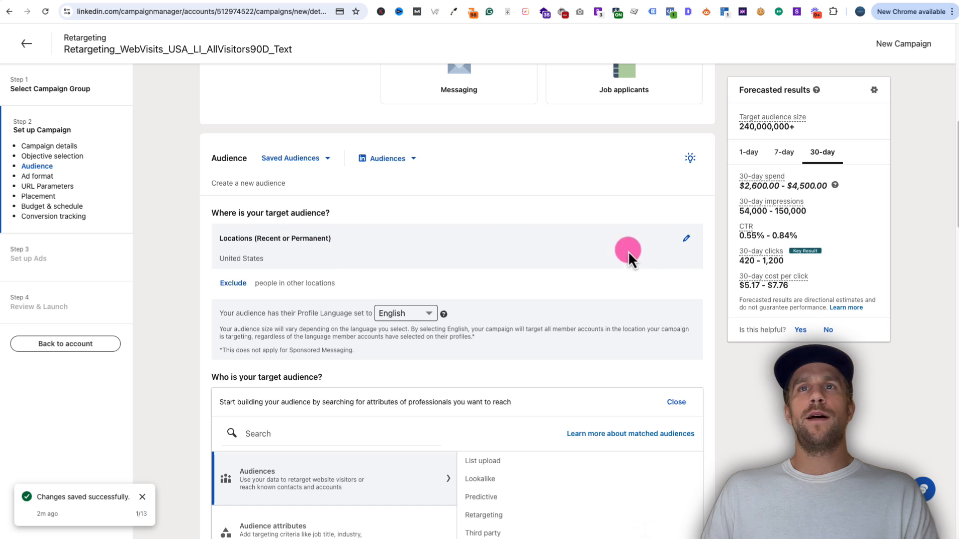
left_click(682, 242)
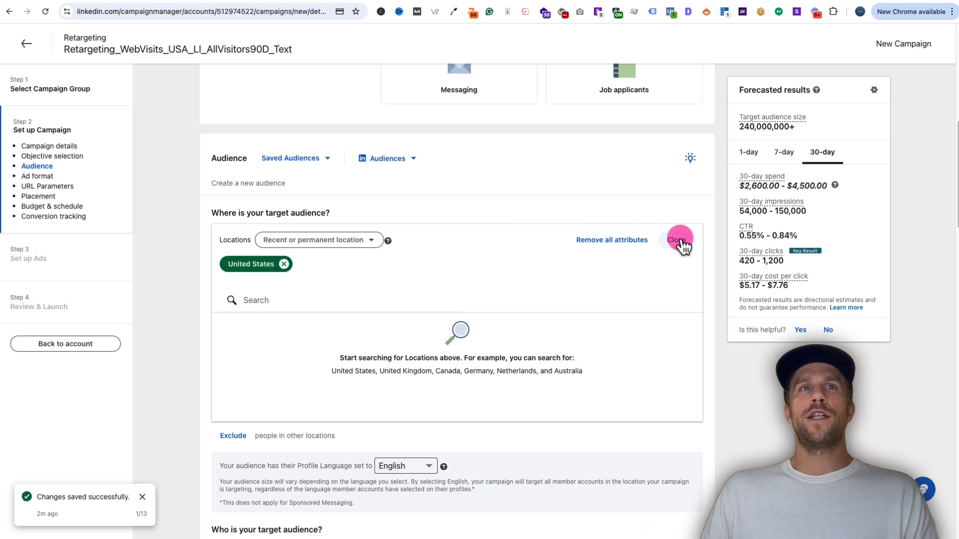
left_click(331, 245)
left_click(204, 300)
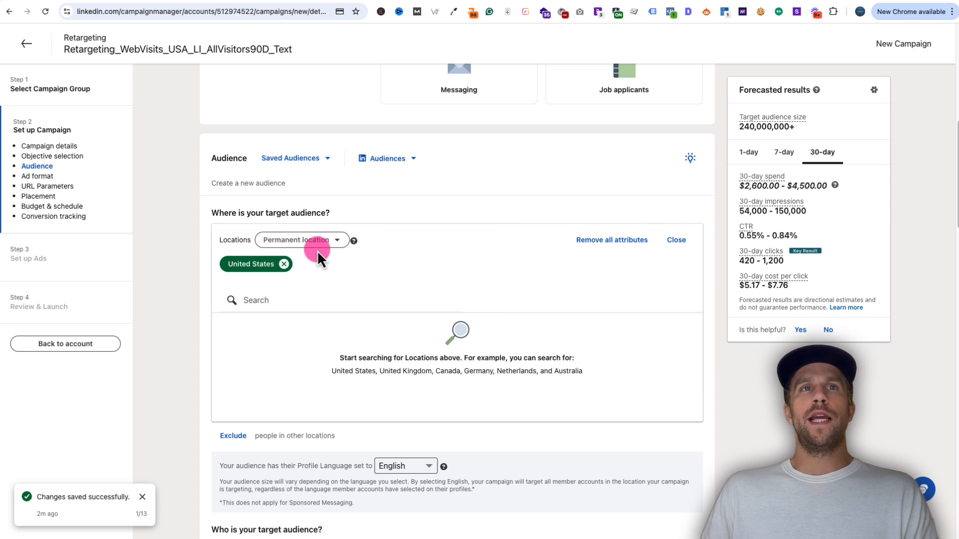
left_click(677, 240)
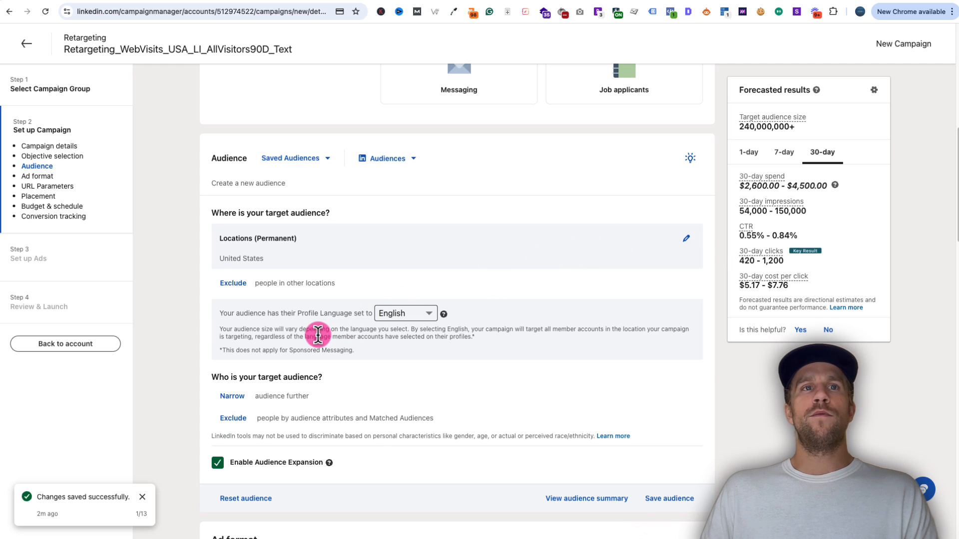
- Target the website retargeting audience Website visitors - all - 90d and close the included attributes
scroll(320, 342, "down", 2)
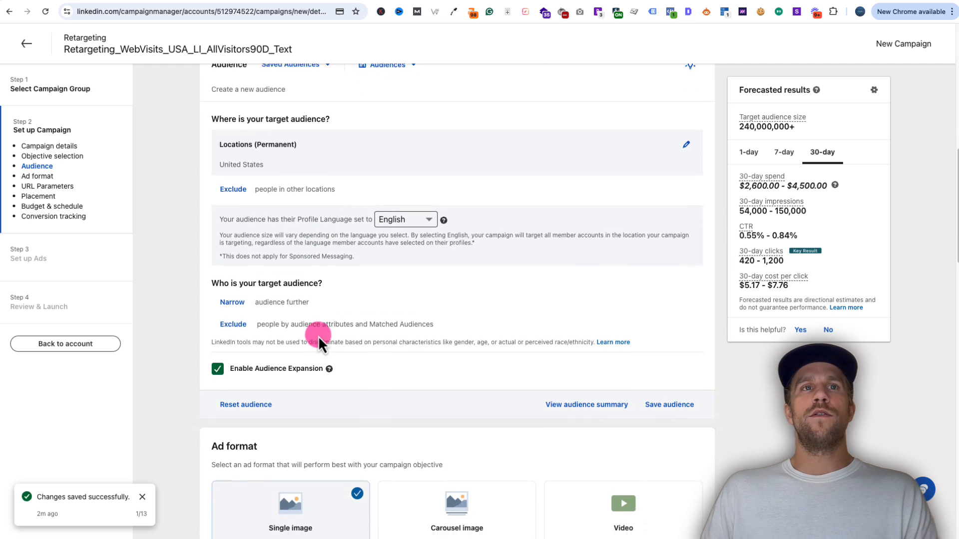
left_click(233, 300)
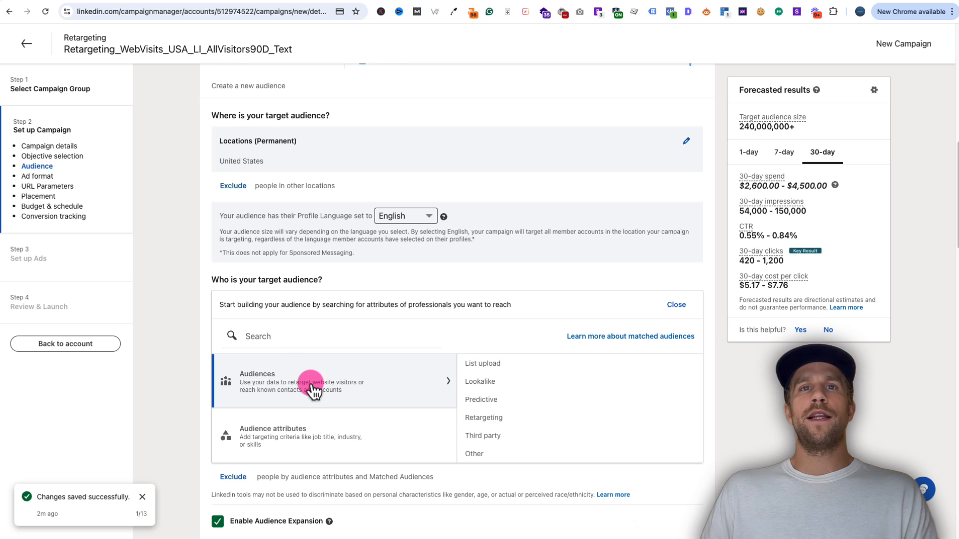
left_click(502, 427)
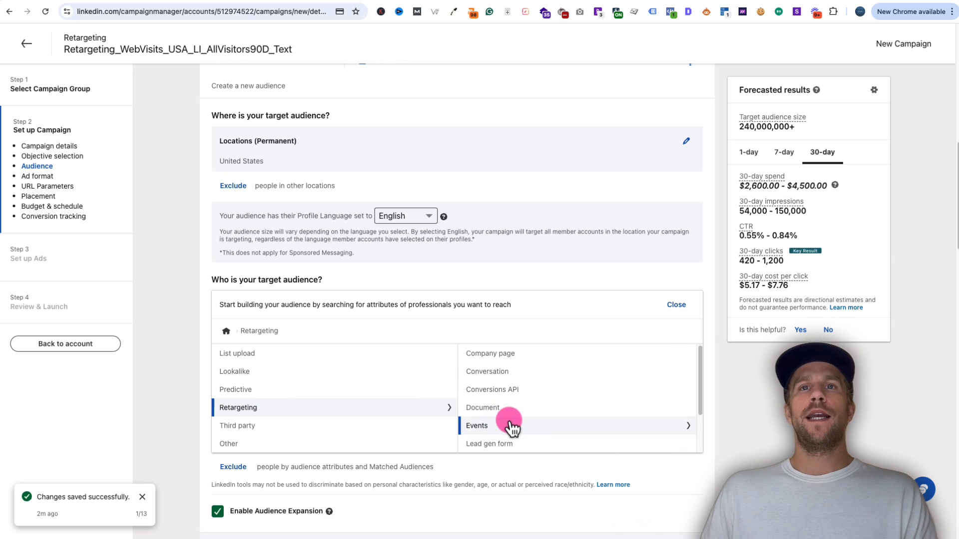
scroll(512, 428, "down", 2)
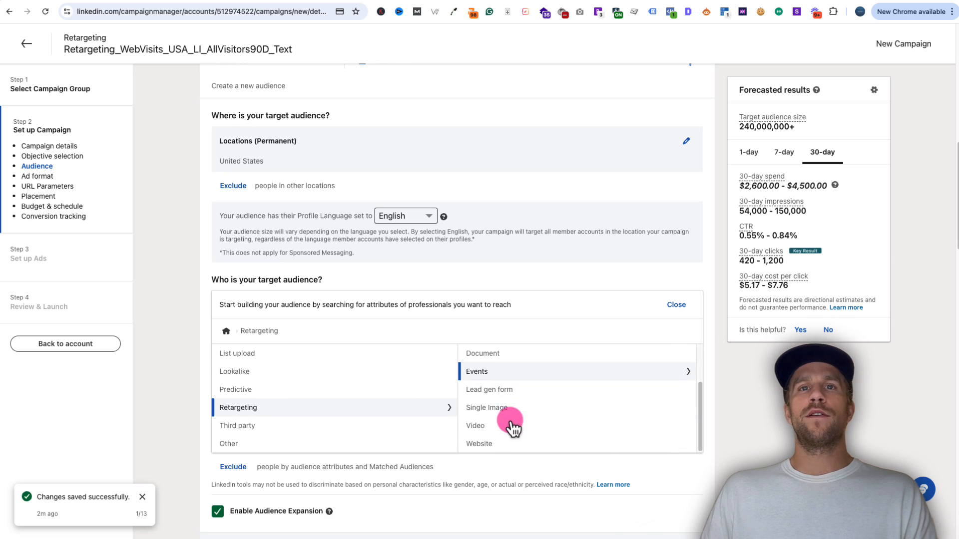
left_click(482, 448)
scroll(407, 418, "down", 1)
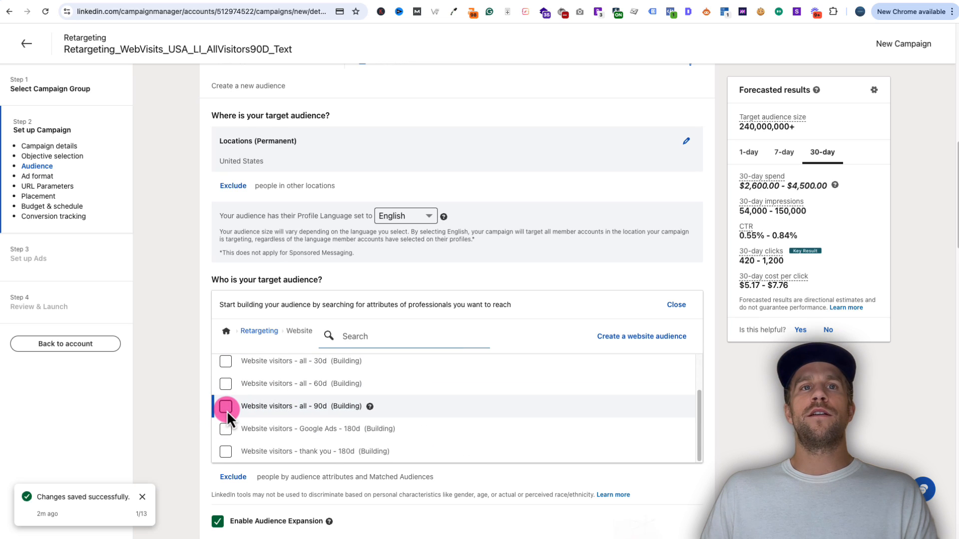
left_click(227, 411)
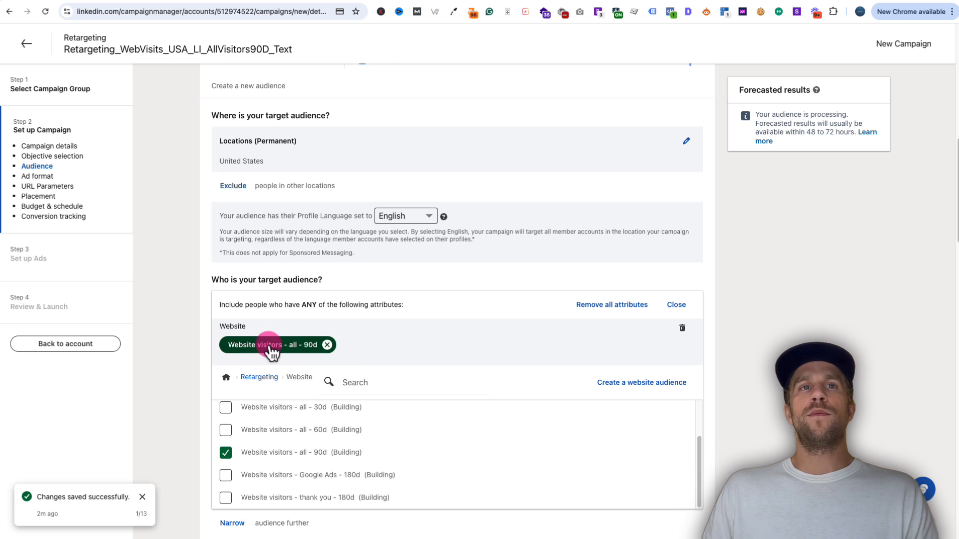
left_click(678, 306)
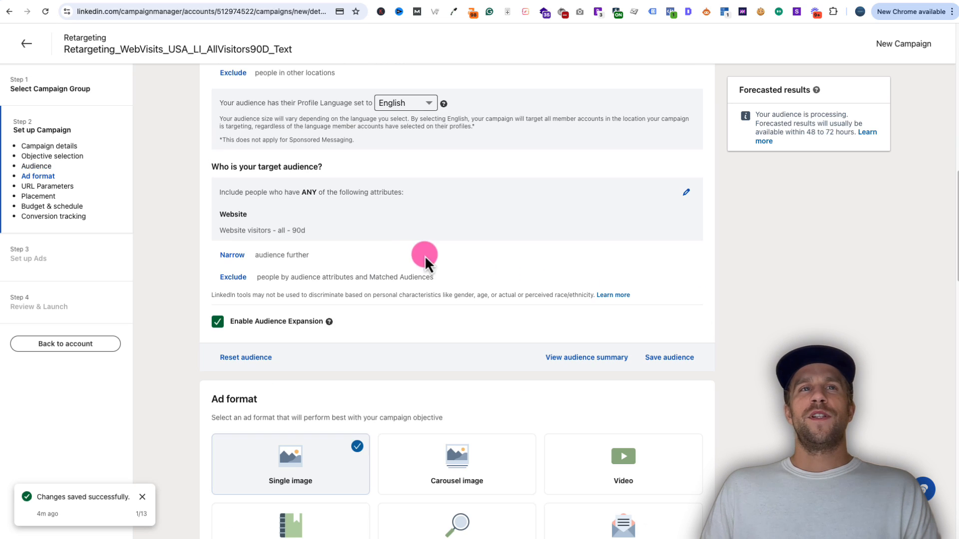
- Review the Company and Job Experience attributes available for narrowing the audience, without adding any
left_click(231, 256)
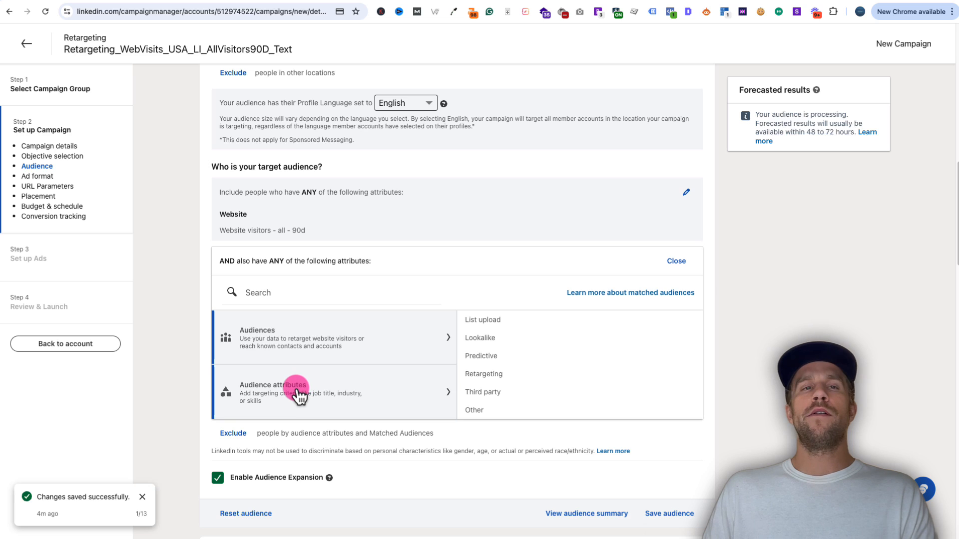
left_click(296, 392)
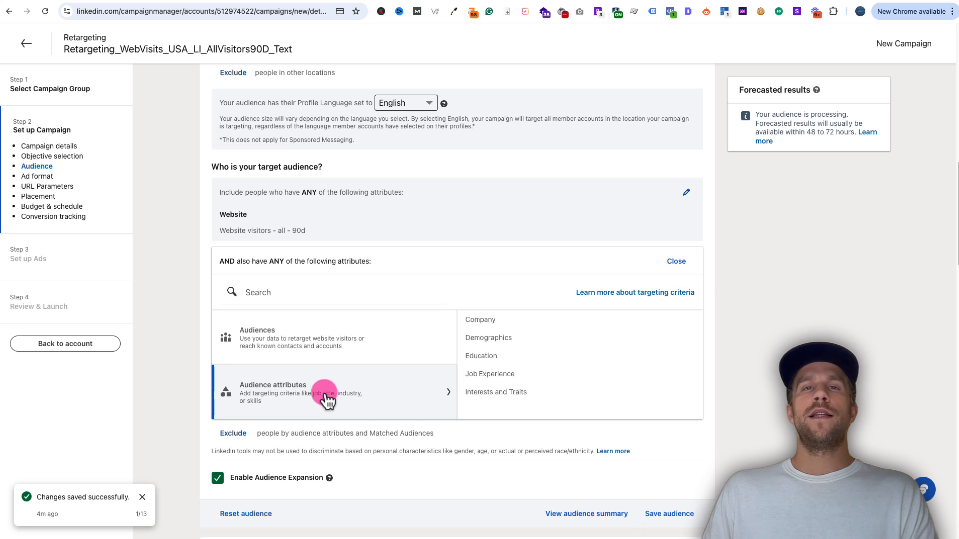
left_click(485, 323)
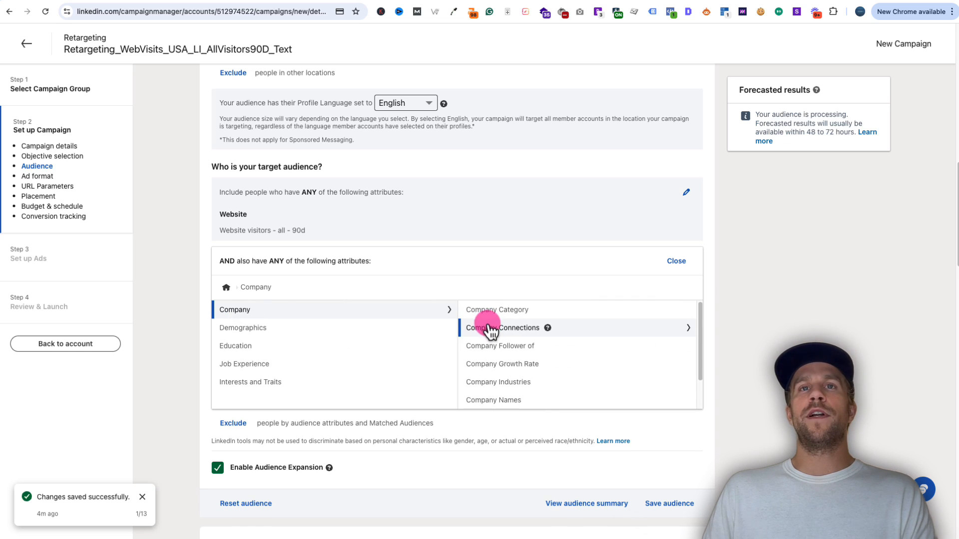
scroll(495, 362, "down", 2)
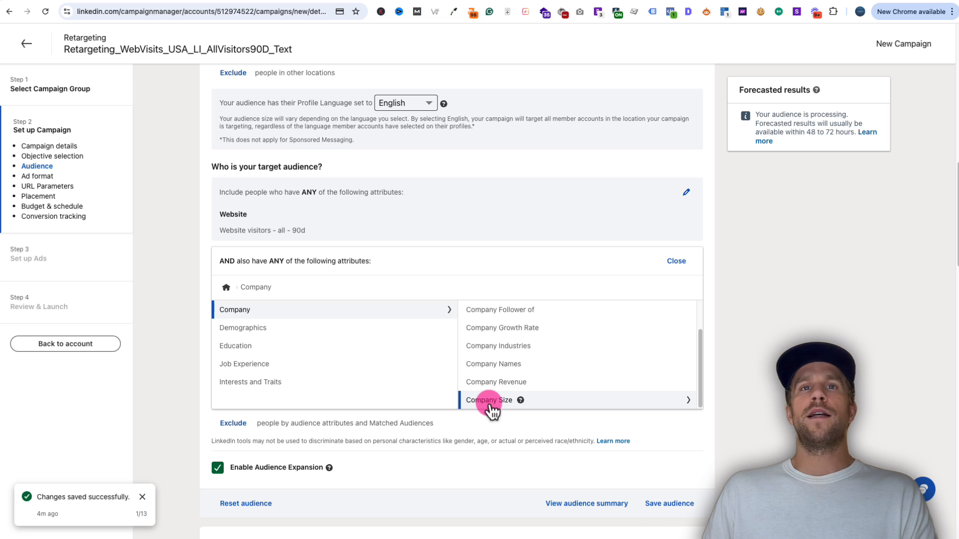
scroll(495, 392, "up", 2)
scroll(493, 389, "up", 1)
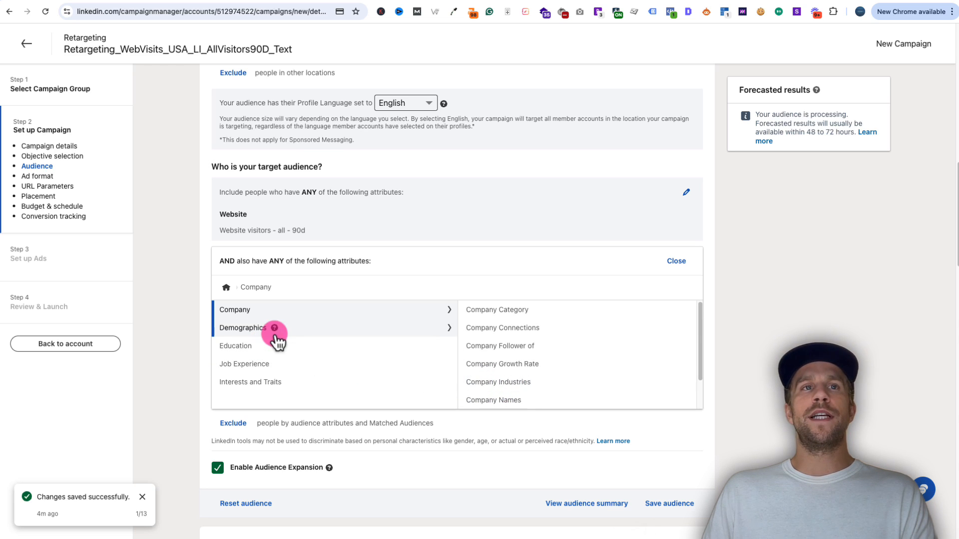
left_click(246, 369)
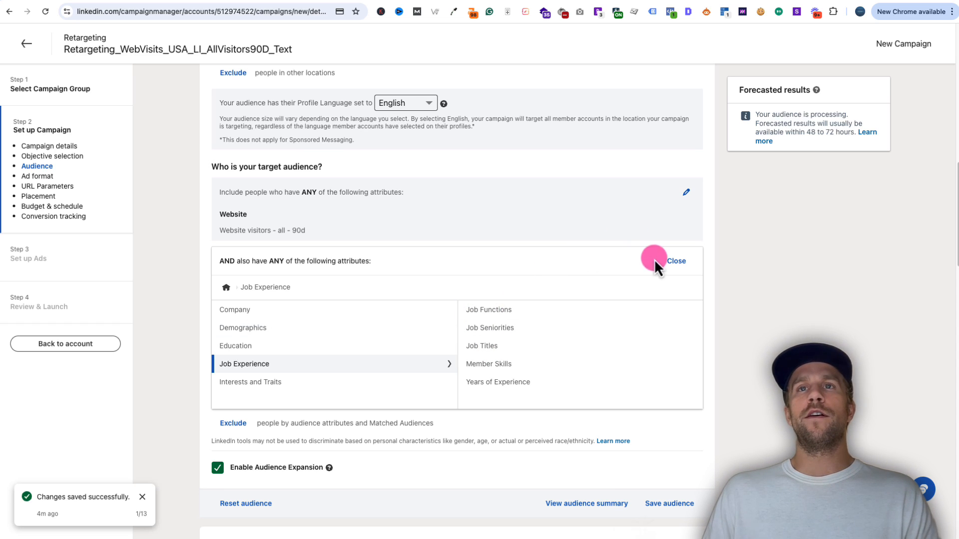
left_click(675, 262)
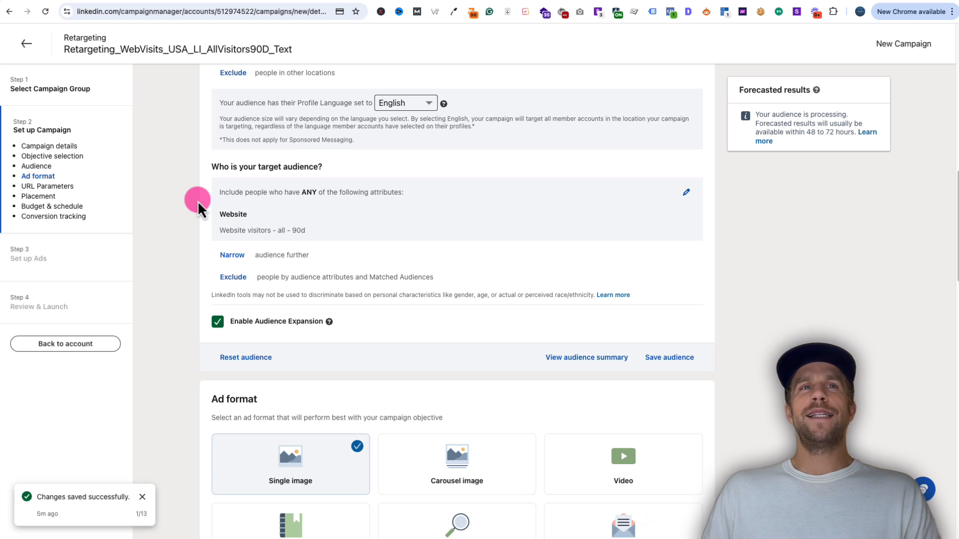
- Open the audience exclusions, consult the common exclusions on the Qualifying Retargeting Audience slide, and return to the campaign
left_click(234, 278)
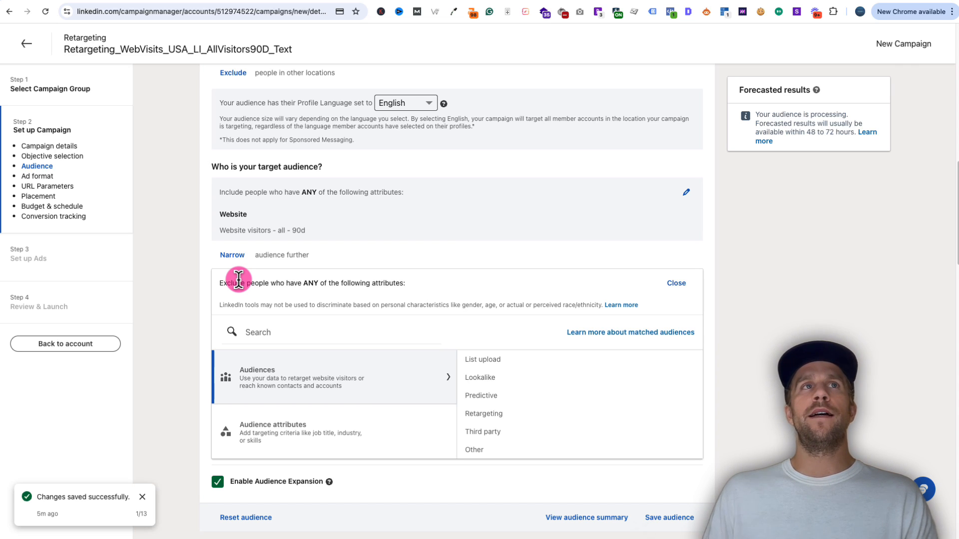
left_click(80, 4)
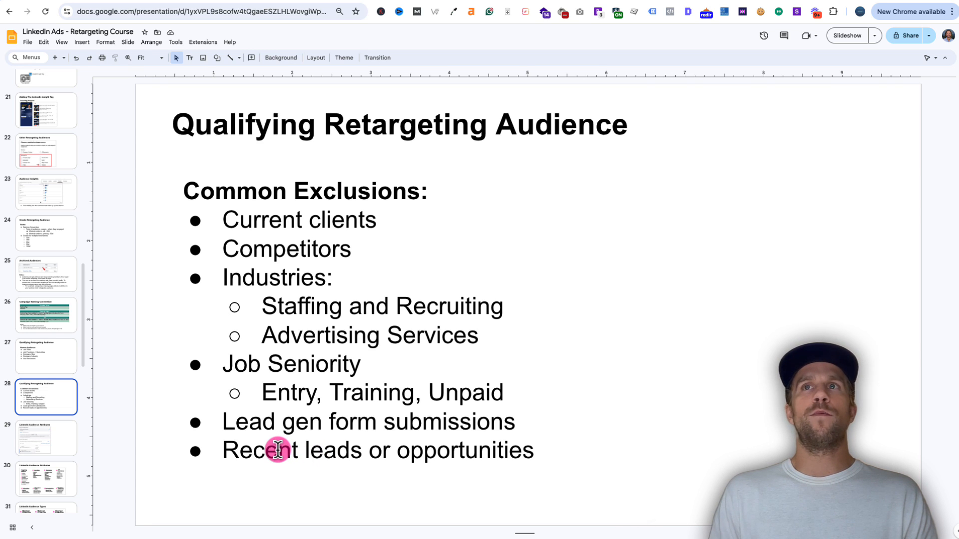
left_click(268, 2)
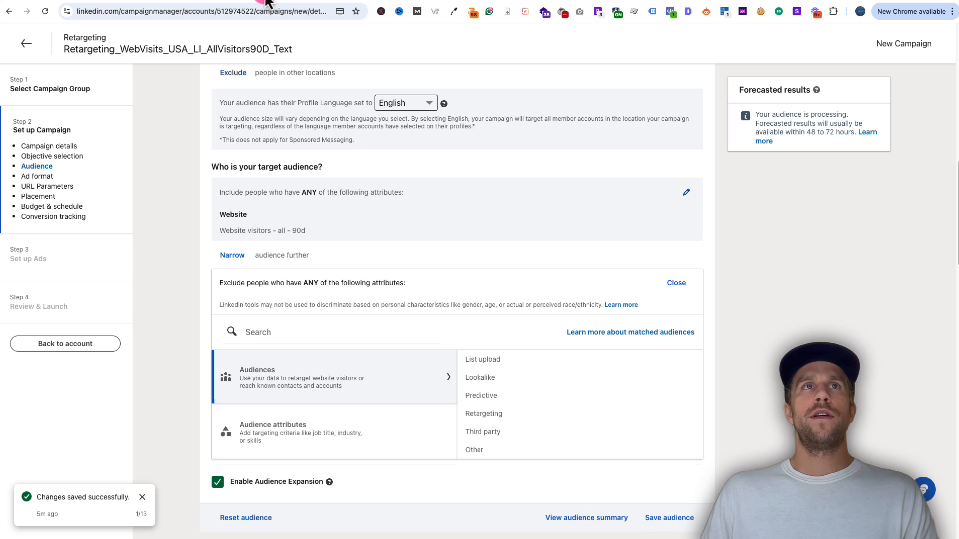
- Exclude people currently working at Microsoft using the Company Names attribute
left_click(294, 430)
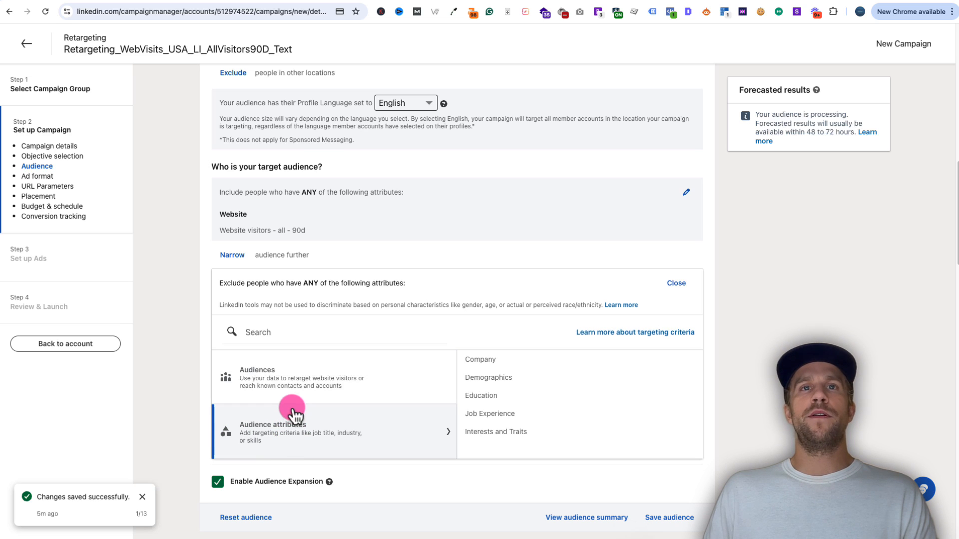
left_click(474, 360)
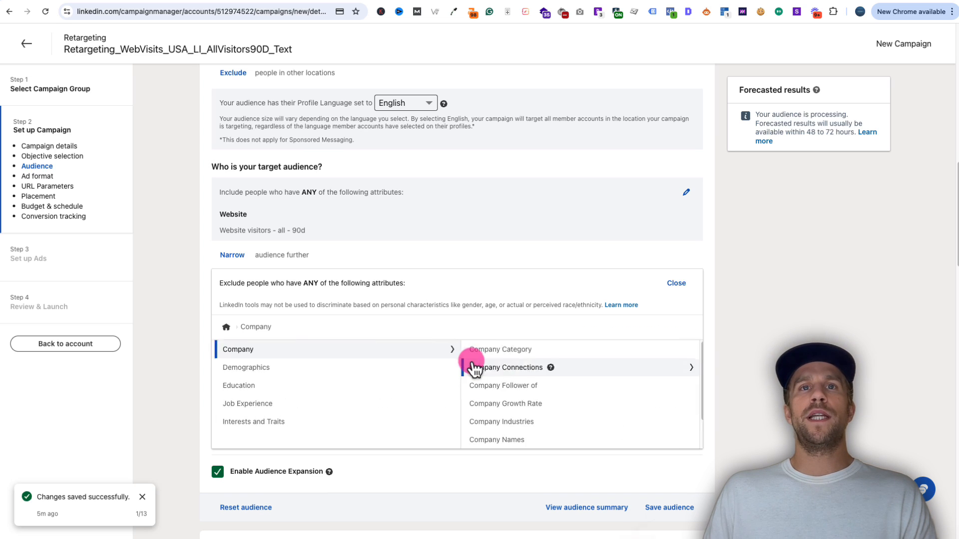
left_click(493, 441)
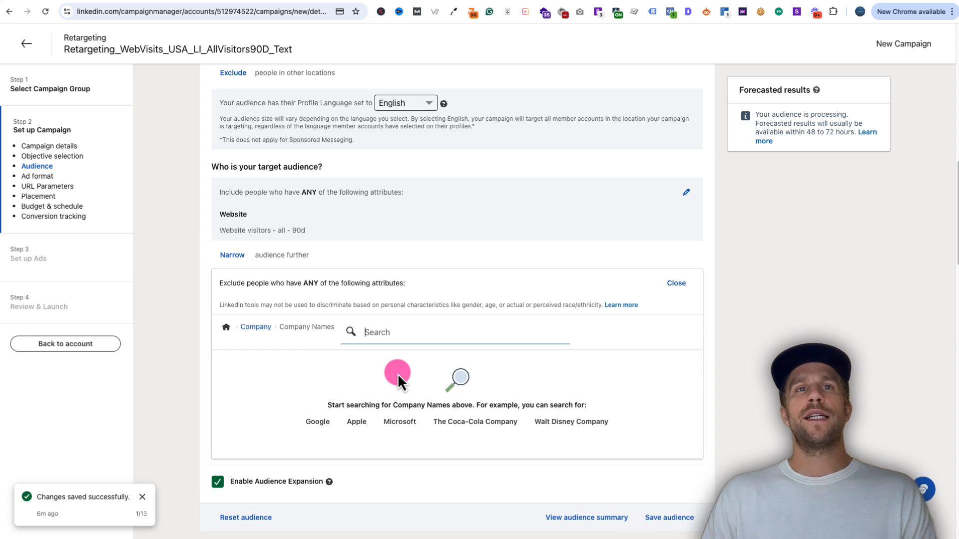
left_click(398, 421)
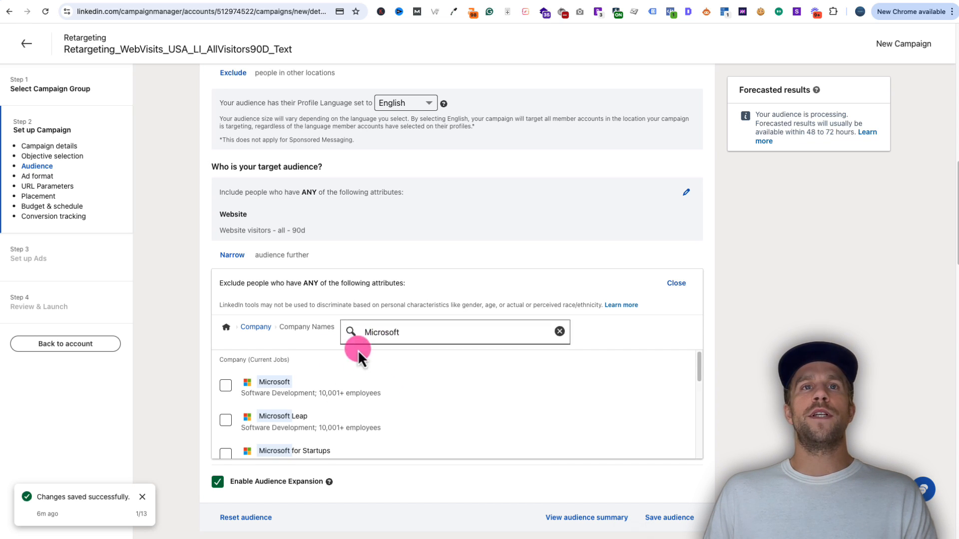
left_click(226, 388)
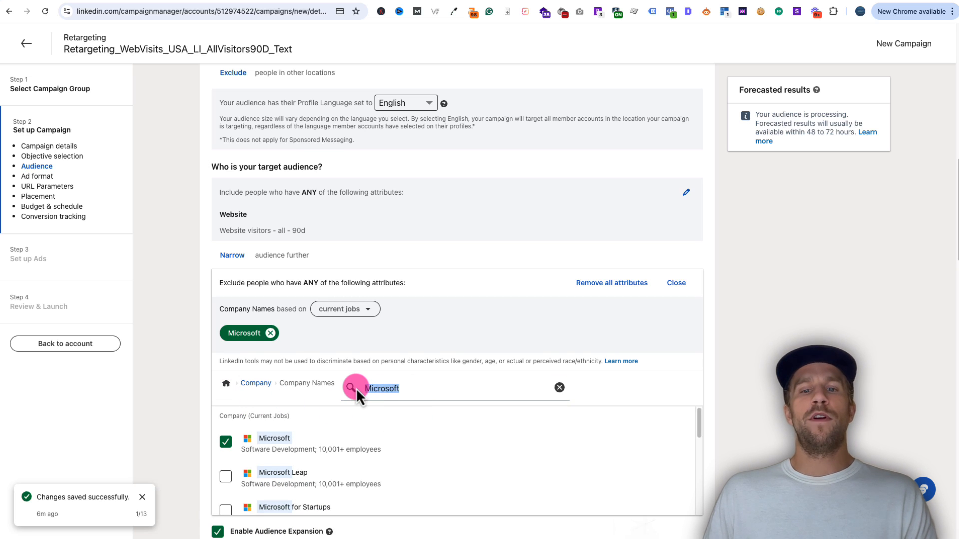
- Add Apple and SAP to the excluded company names
type("apple")
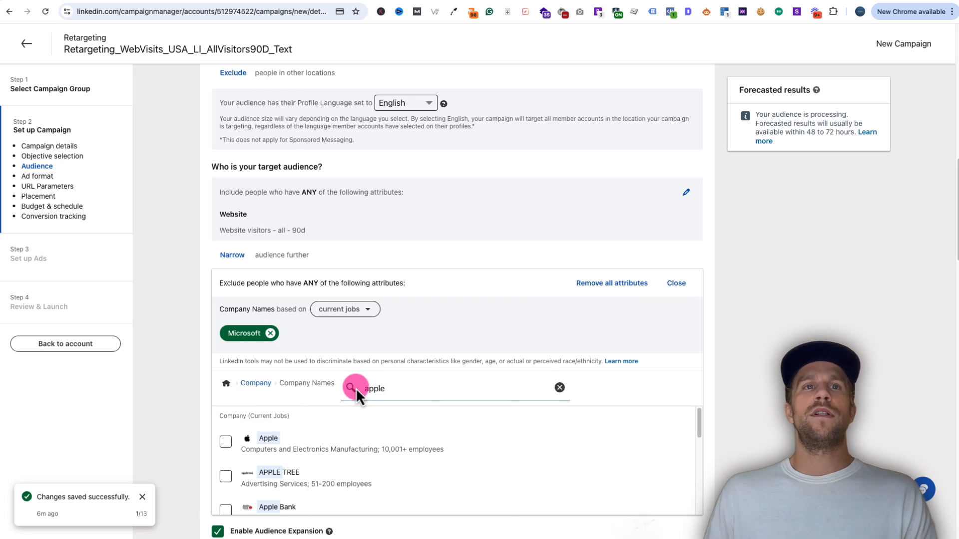
left_click(225, 442)
left_click_drag(391, 401, 361, 384)
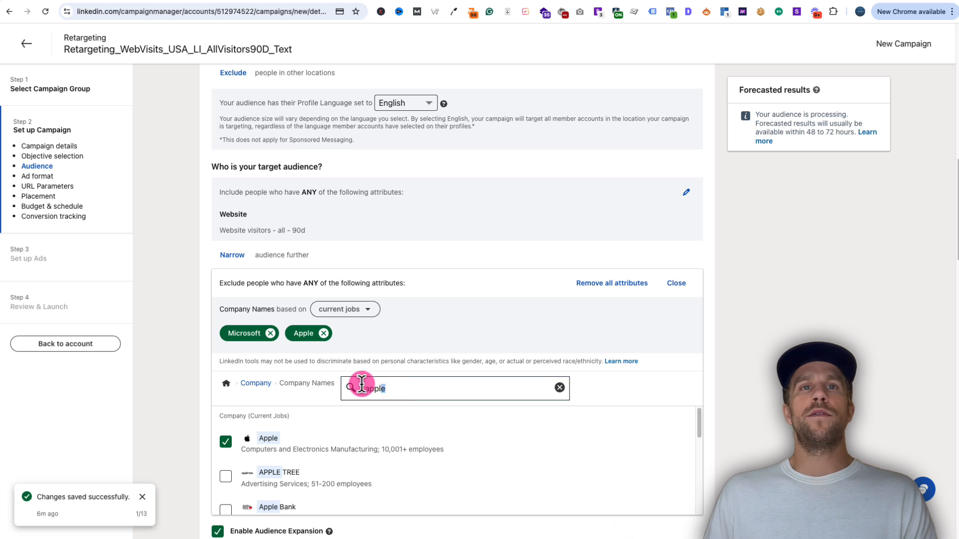
type("sap")
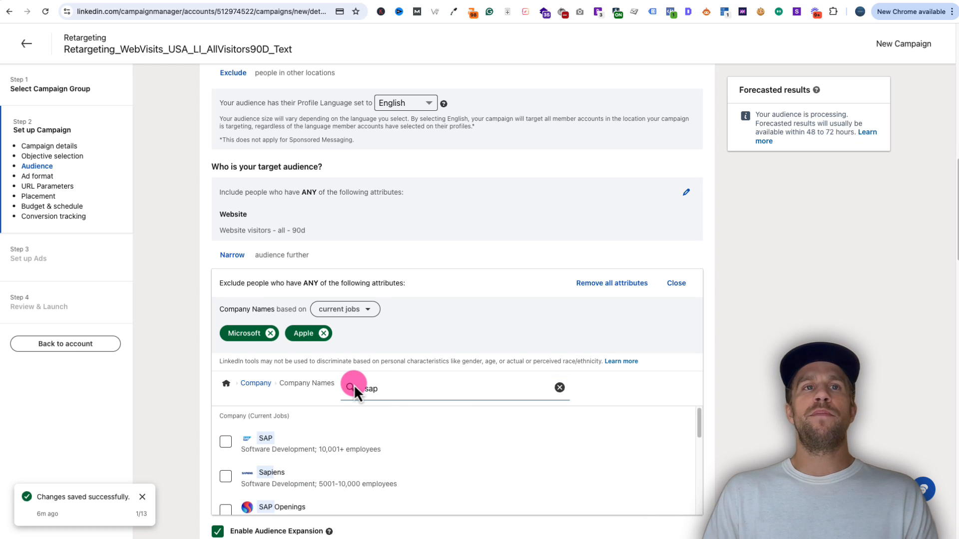
left_click(226, 440)
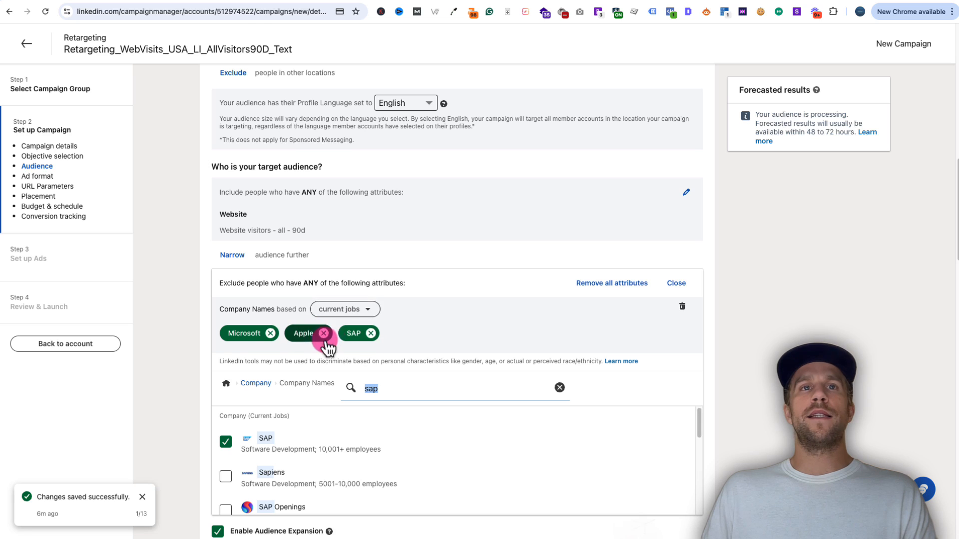
- Add HubSpot to the excluded company names and close the exclusion settings
left_click(560, 388)
left_click(381, 386)
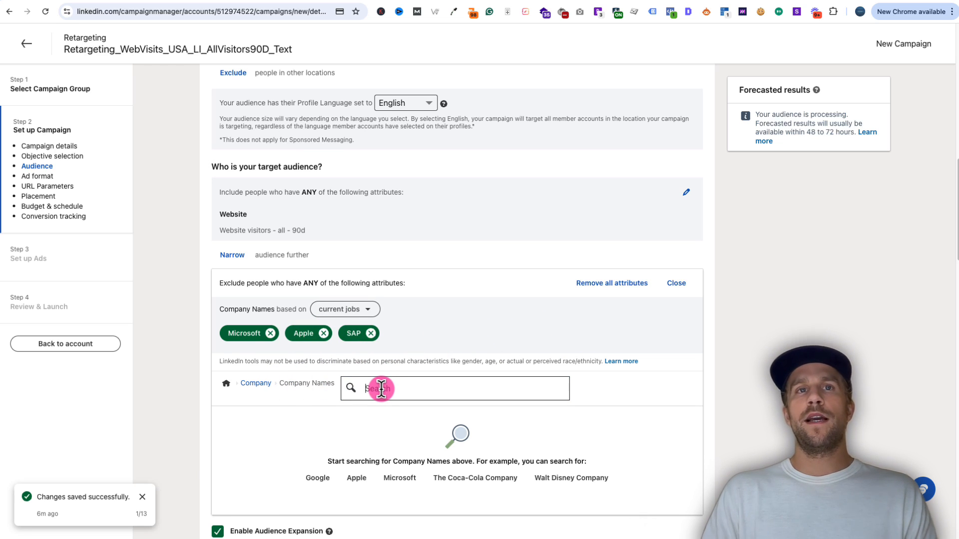
type("hub")
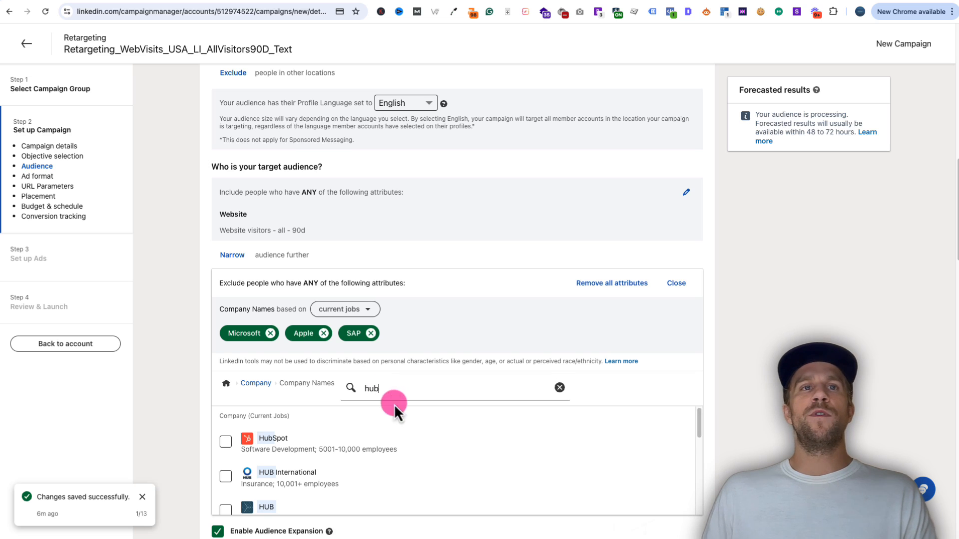
left_click(225, 442)
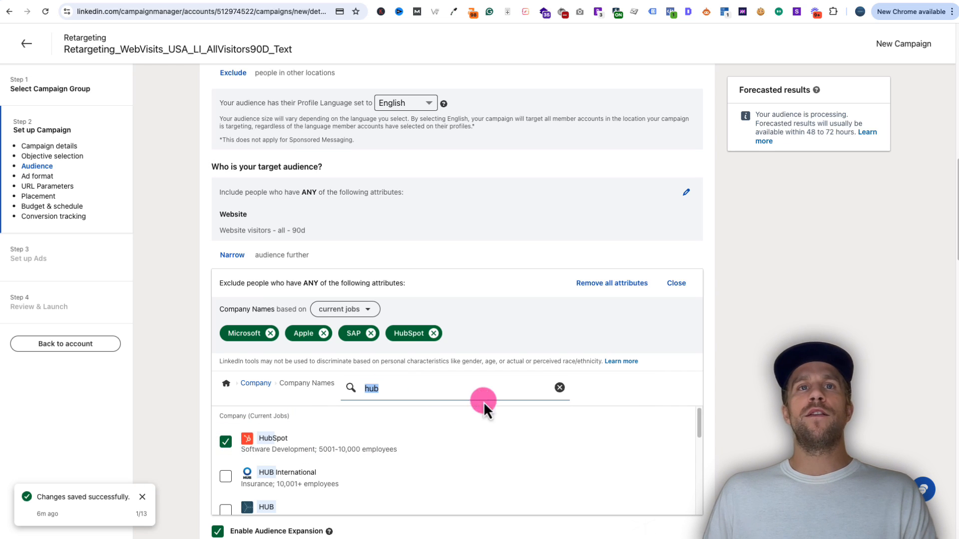
left_click(682, 283)
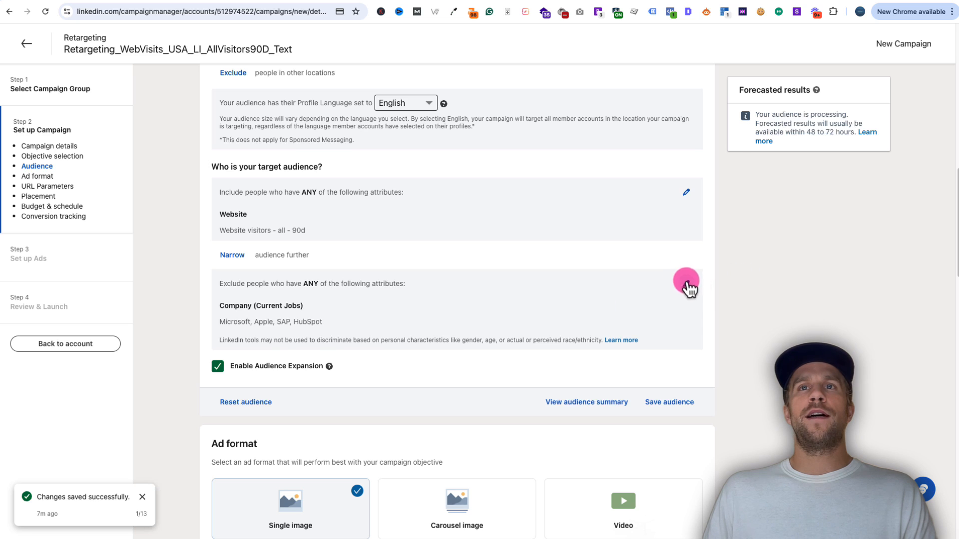
- Reopen the audience exclusions and check the company list upload option before returning to the top-level exclusion criteria
left_click(686, 284)
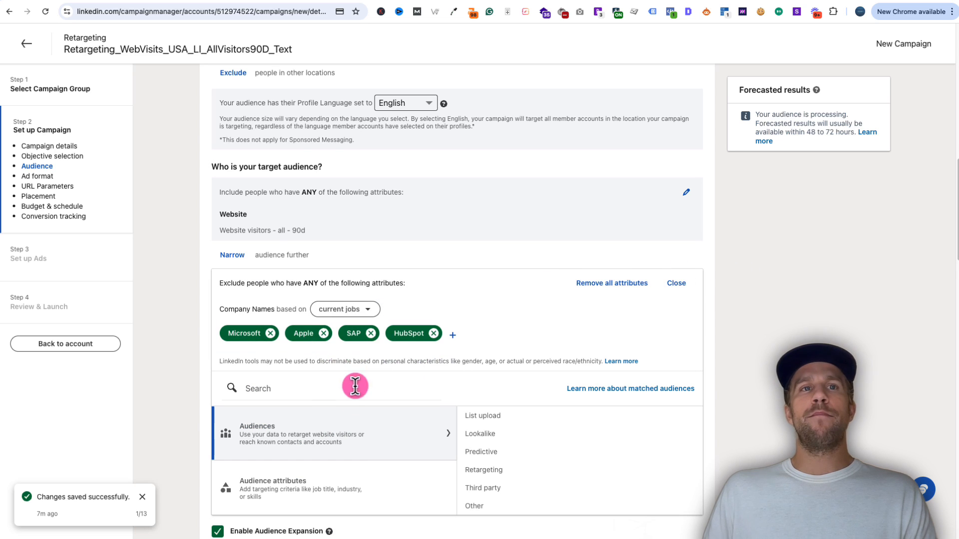
scroll(354, 405, "down", 1)
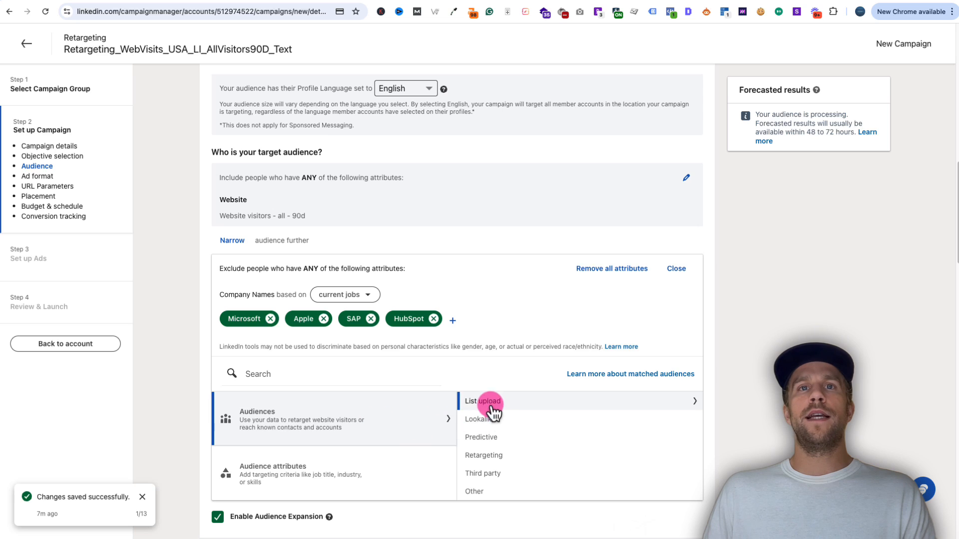
left_click(484, 402)
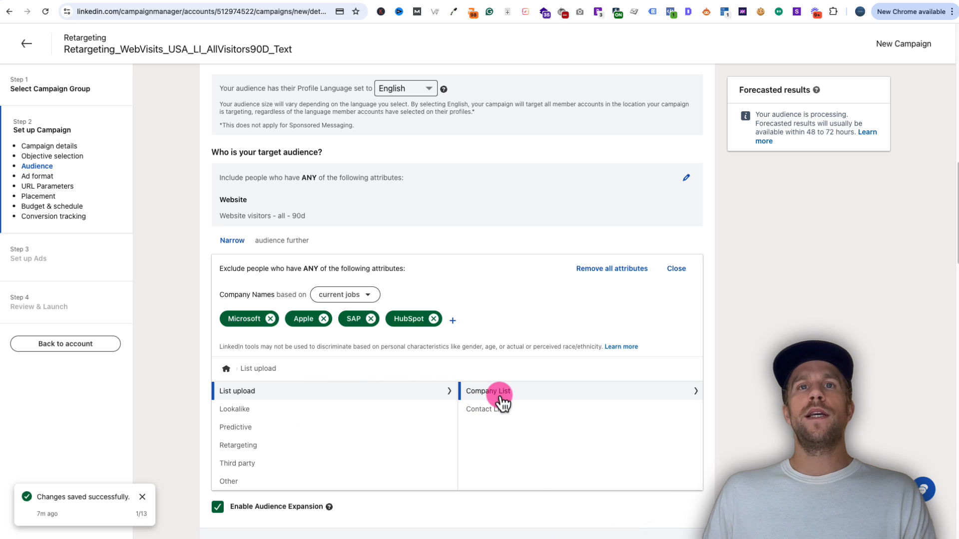
left_click(499, 399)
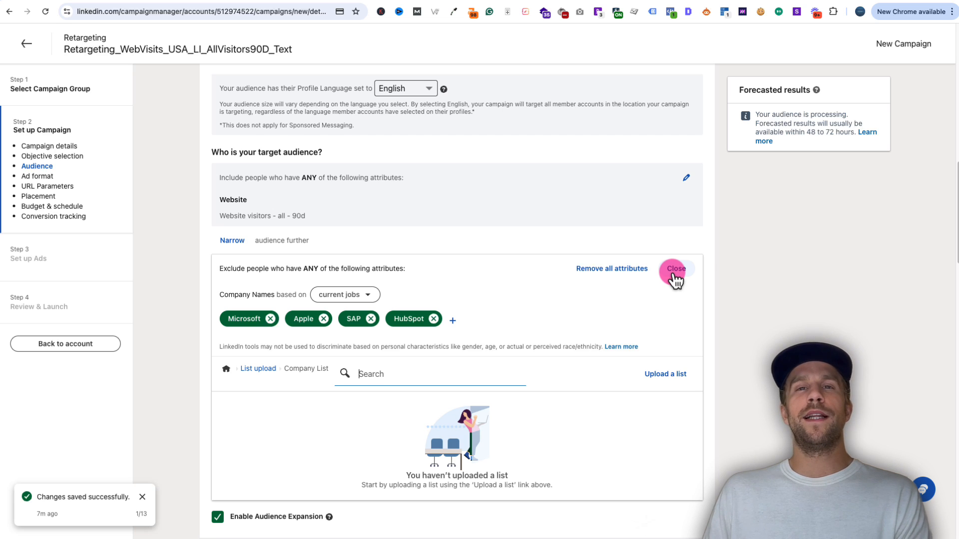
left_click(226, 369)
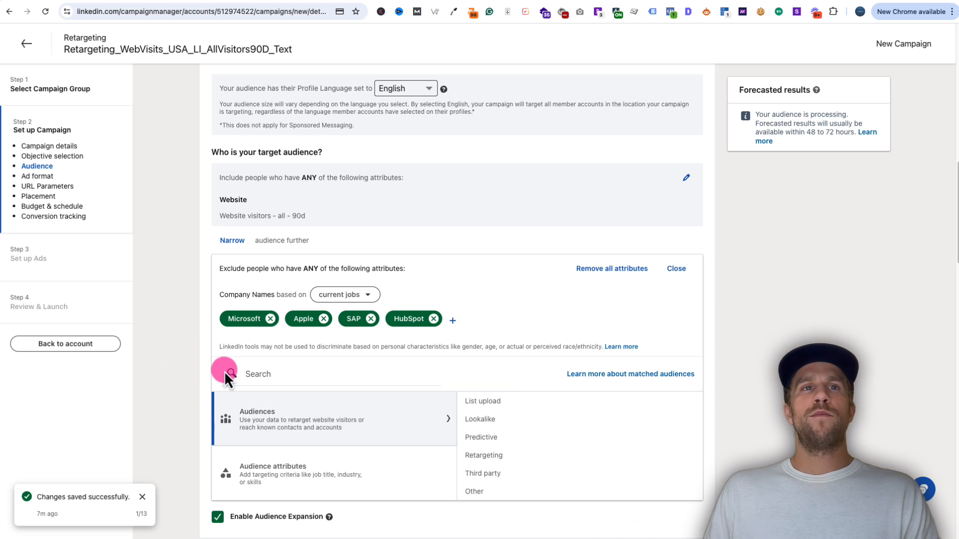
- Exclude the Staffing and Recruiting industry using the Company Industries attribute
left_click(310, 488)
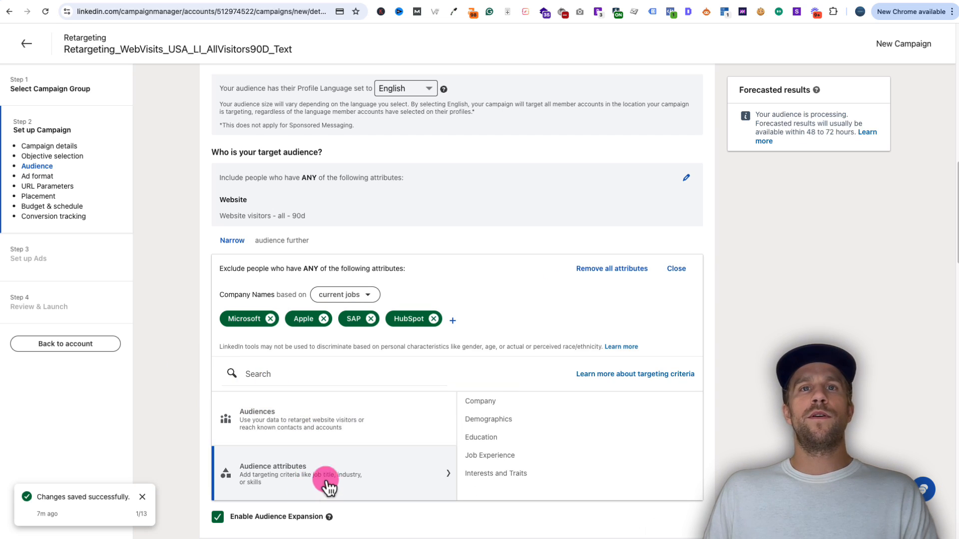
left_click(478, 409)
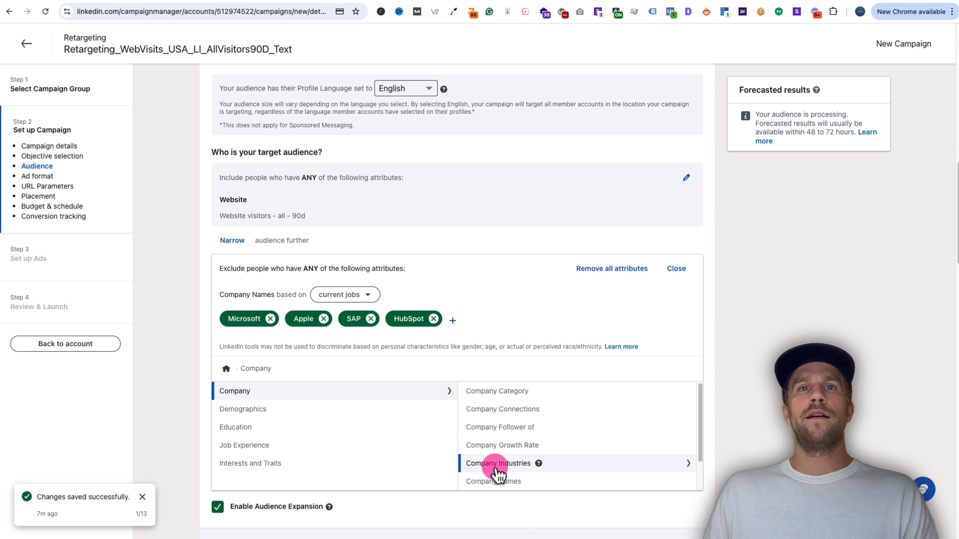
left_click(498, 467)
left_click(464, 383)
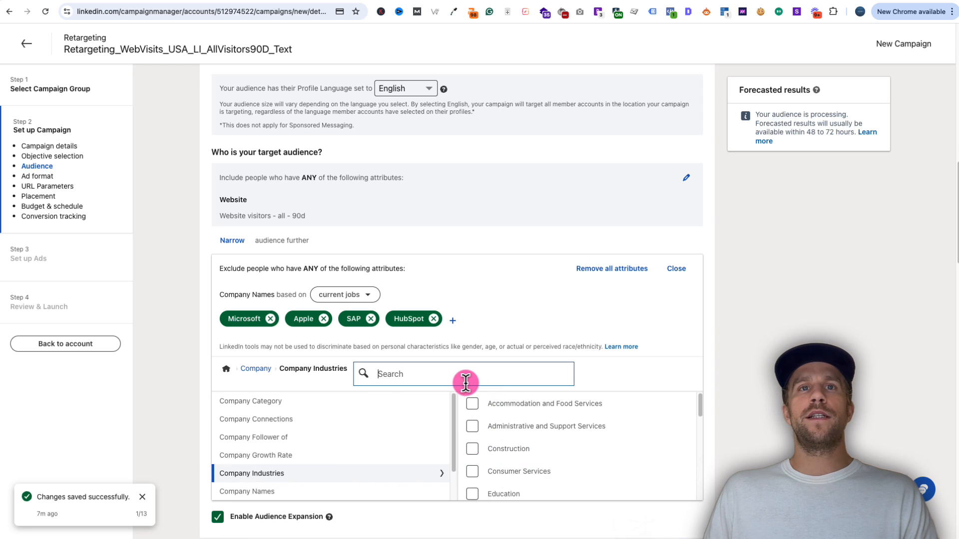
type("staff")
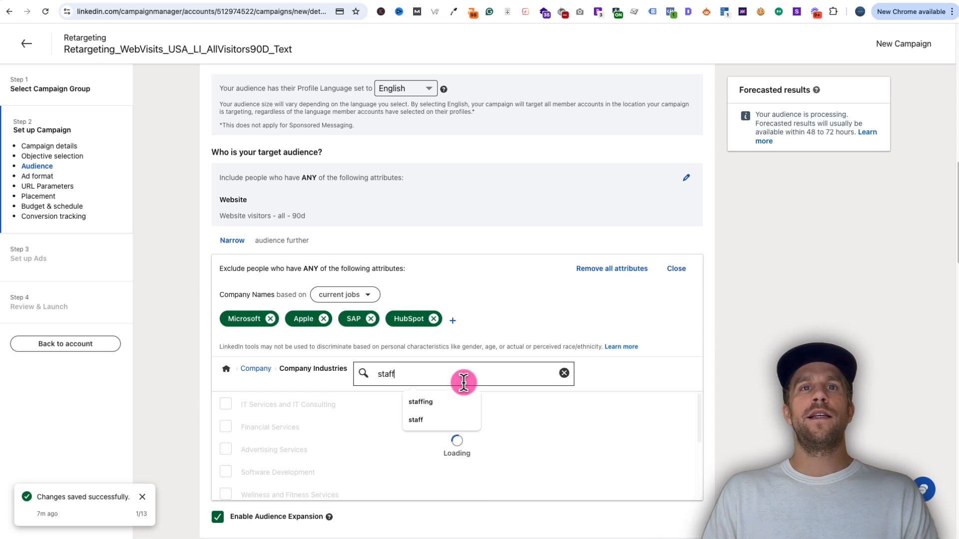
left_click(226, 404)
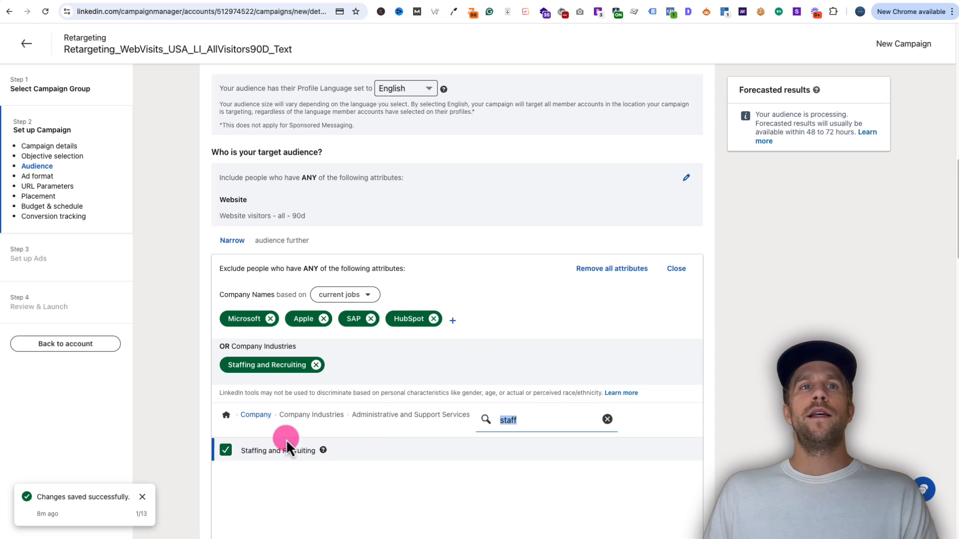
- Exclude the Unpaid, Training and Entry job seniorities from the audience
left_click(227, 416)
scroll(351, 474, "down", 1)
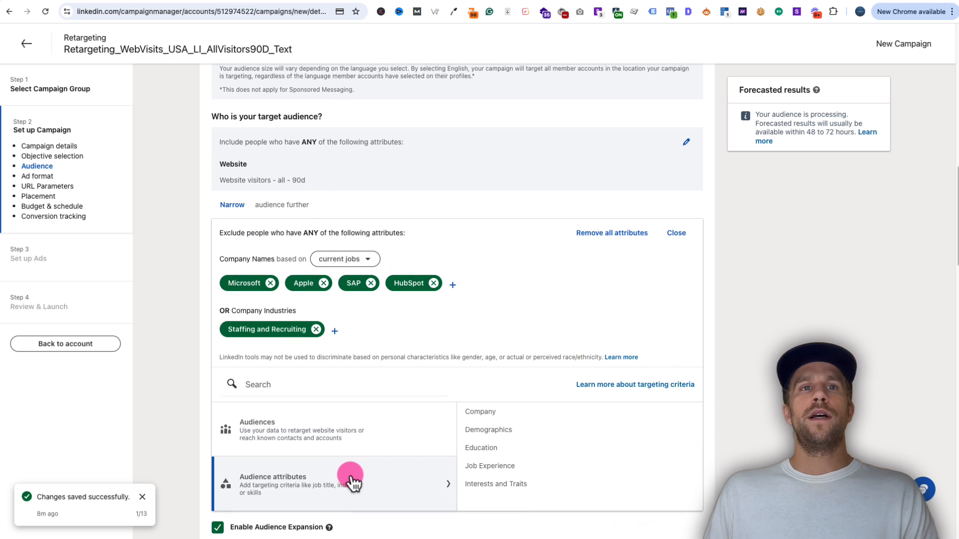
left_click(486, 469)
left_click(481, 418)
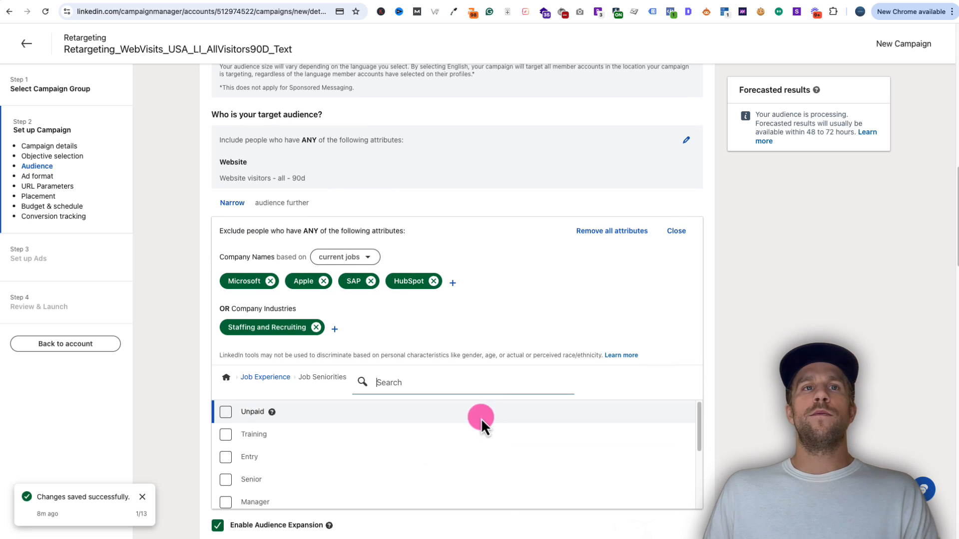
left_click(229, 415)
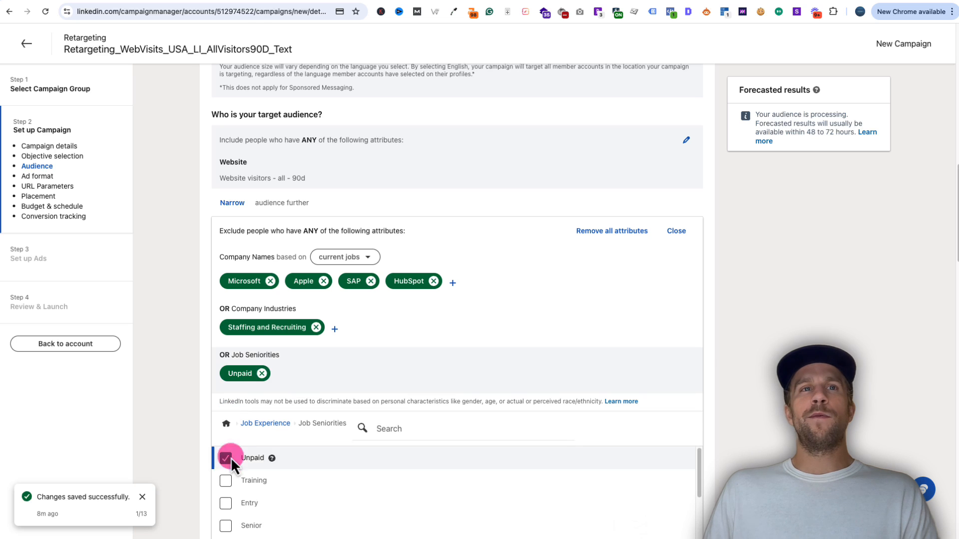
left_click(229, 481)
left_click(227, 505)
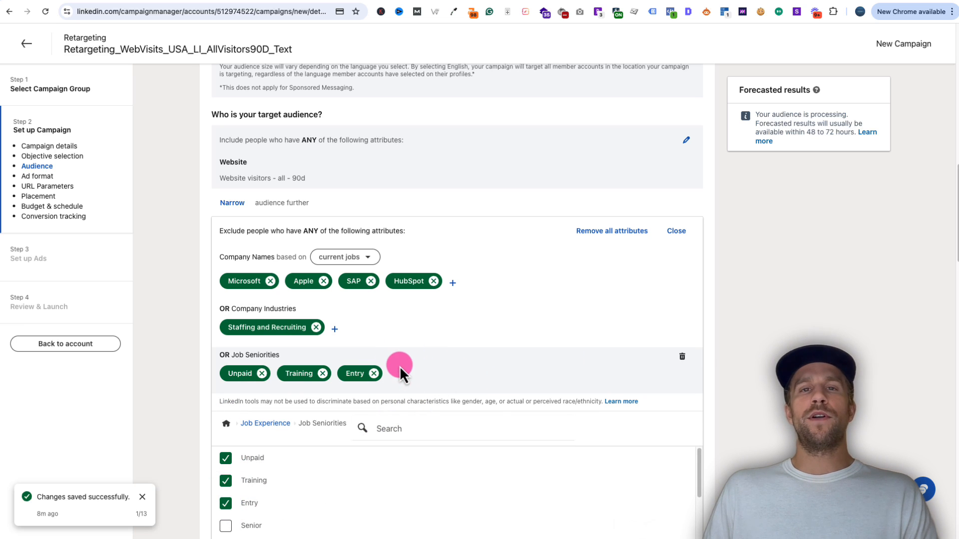
- Exclude the current job title Student and close the exclusion settings
scroll(423, 388, "down", 2)
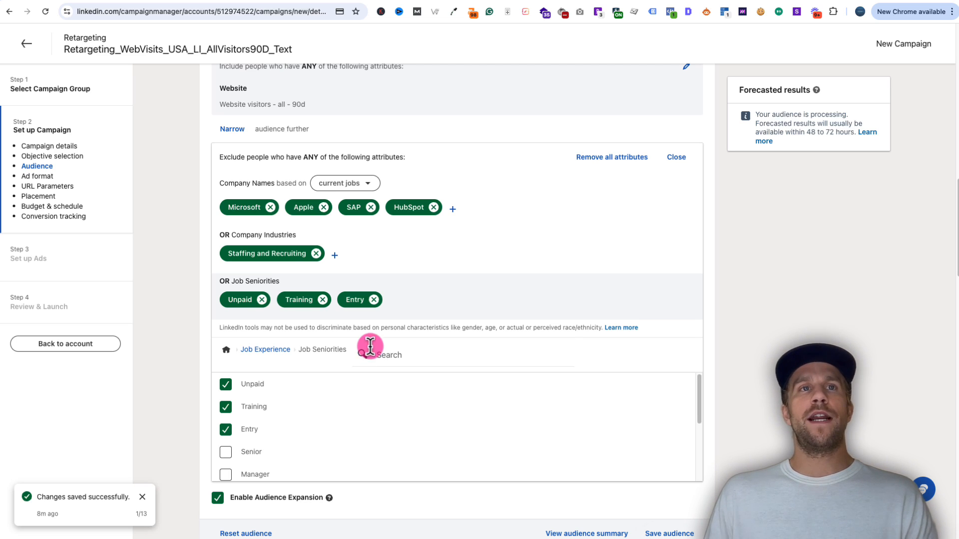
left_click(258, 351)
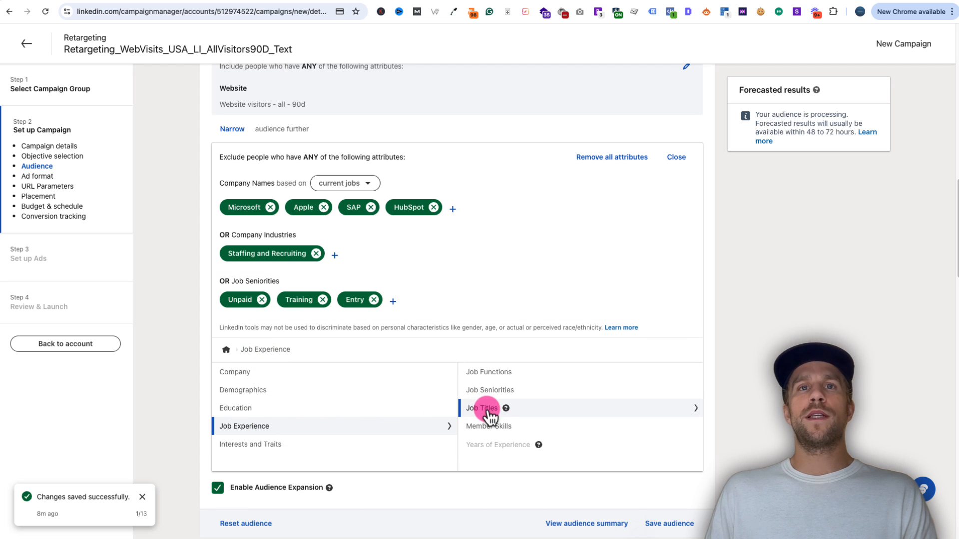
left_click(488, 409)
left_click(407, 373)
type("stud")
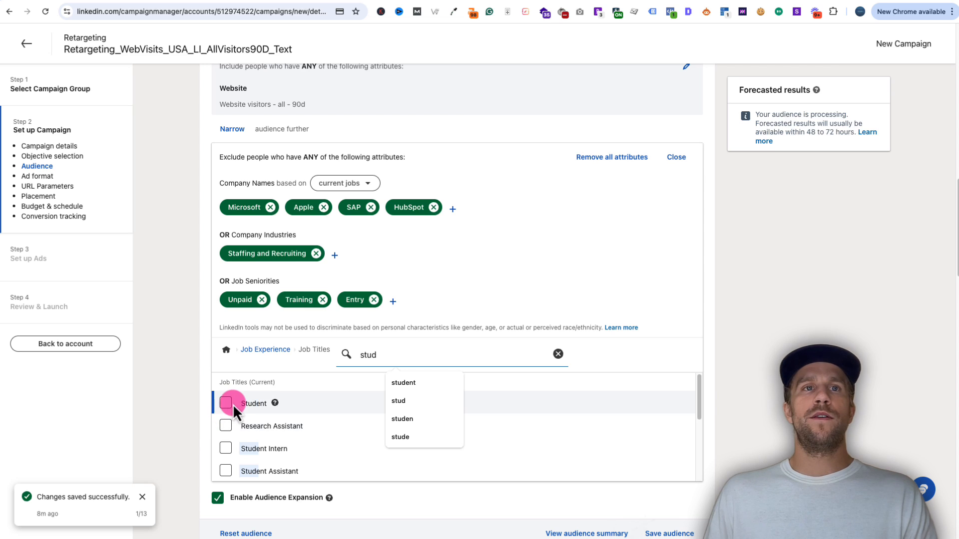
left_click(225, 403)
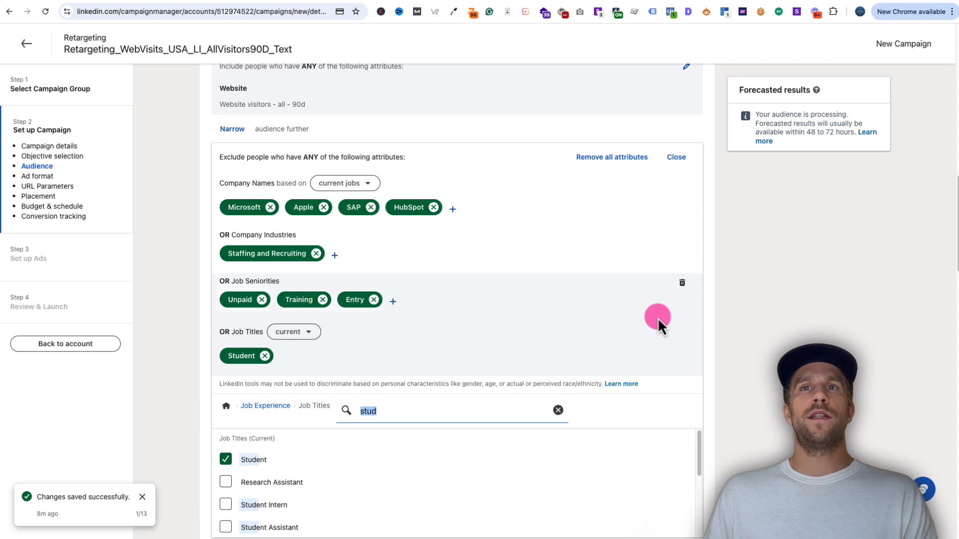
left_click(682, 158)
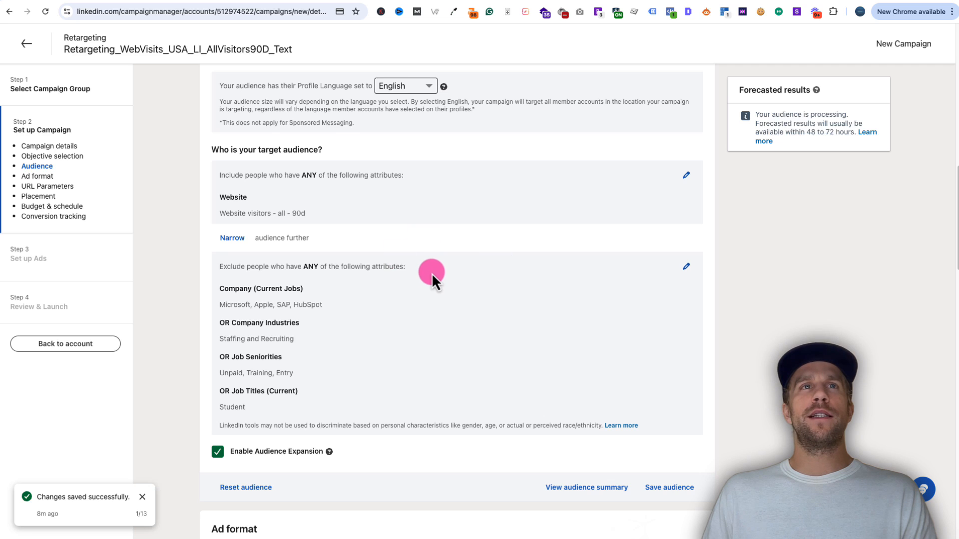
- Add company sizes 51-200 employees and 201-500 employees to the included audience attributes and close the inclusion settings
scroll(432, 273, "up", 2)
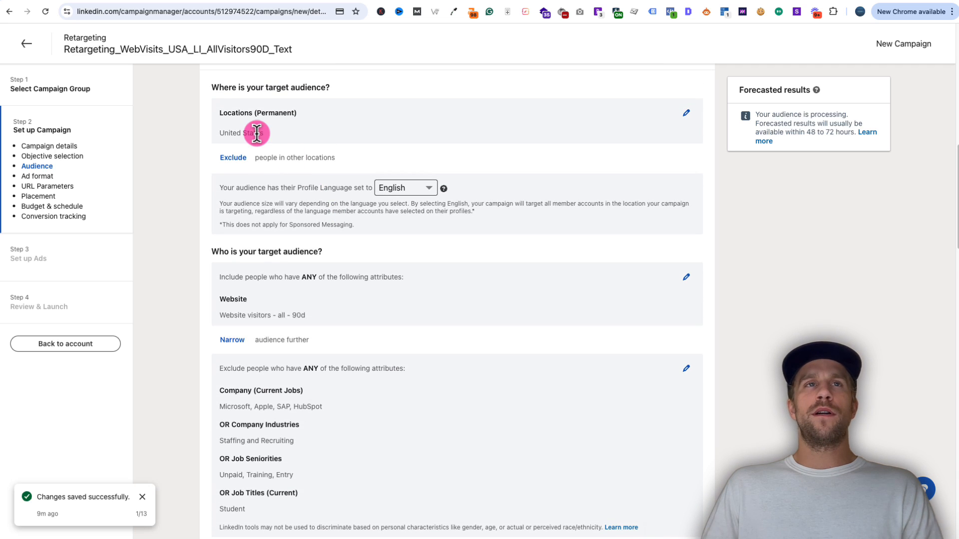
scroll(244, 305, "down", 2)
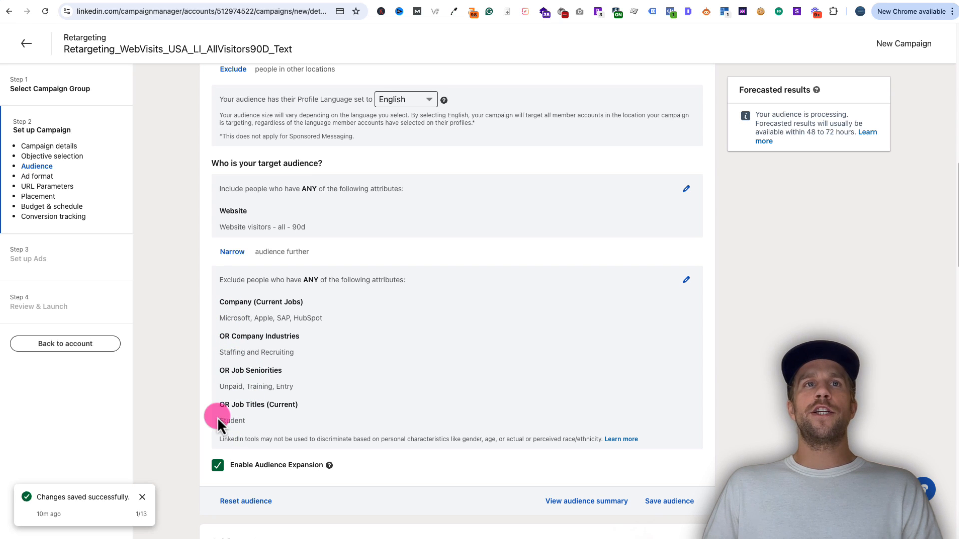
left_click(232, 252)
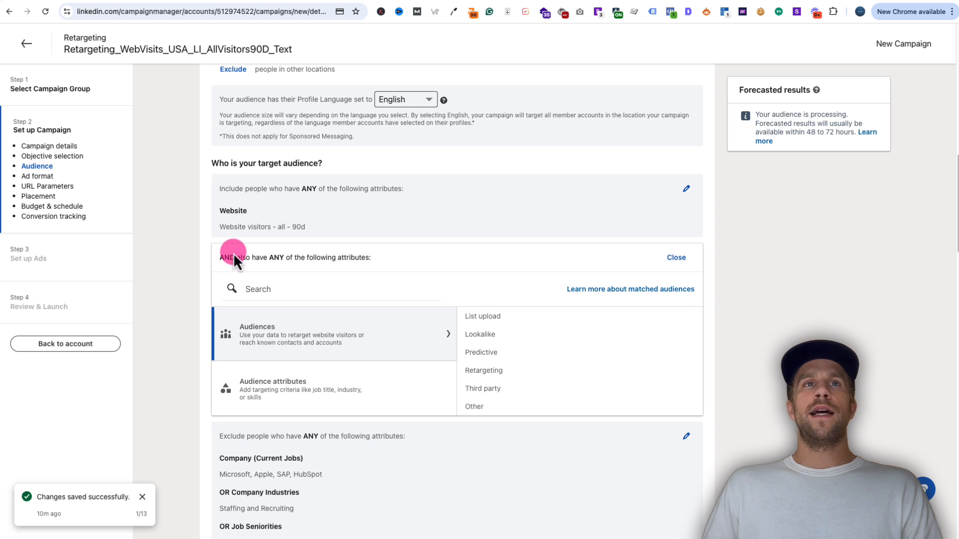
left_click(687, 189)
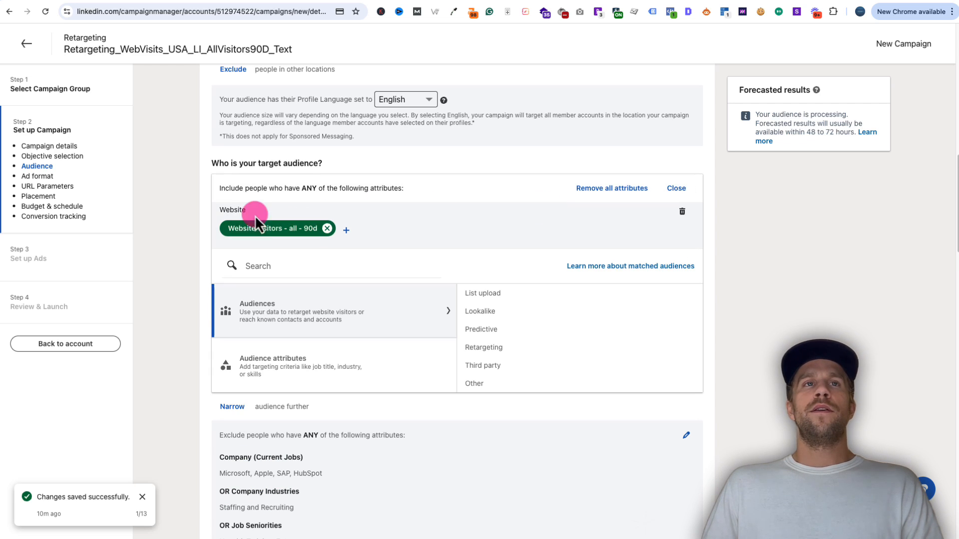
left_click(307, 363)
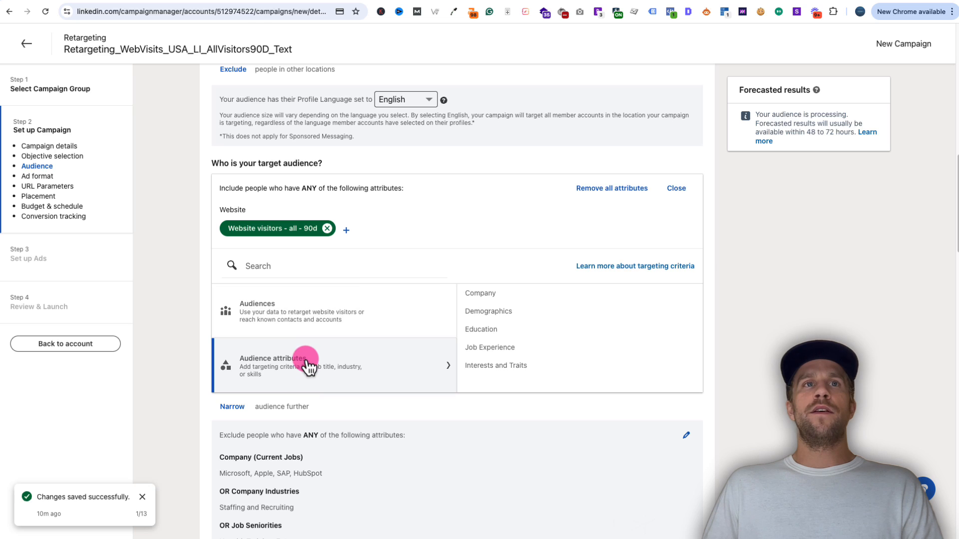
left_click(482, 295)
scroll(513, 380, "down", 2)
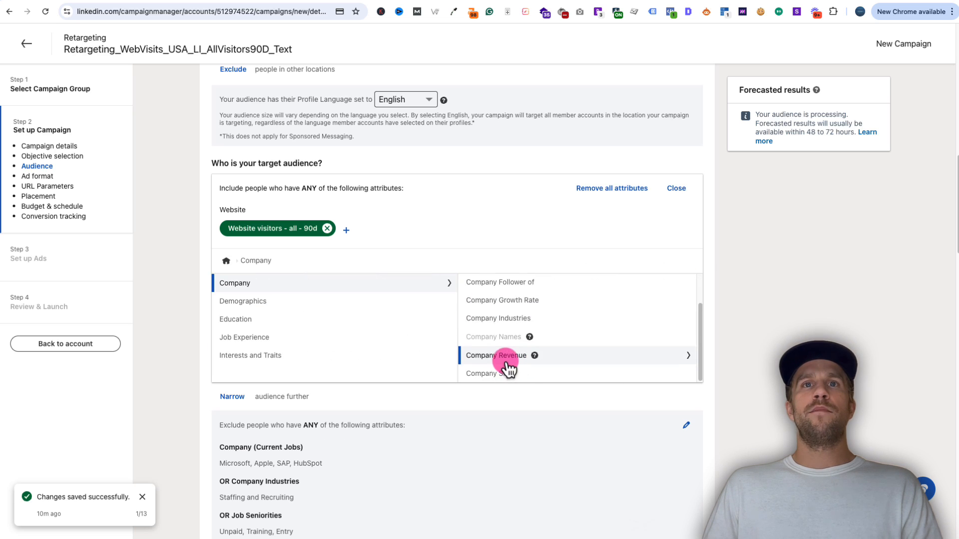
left_click(502, 375)
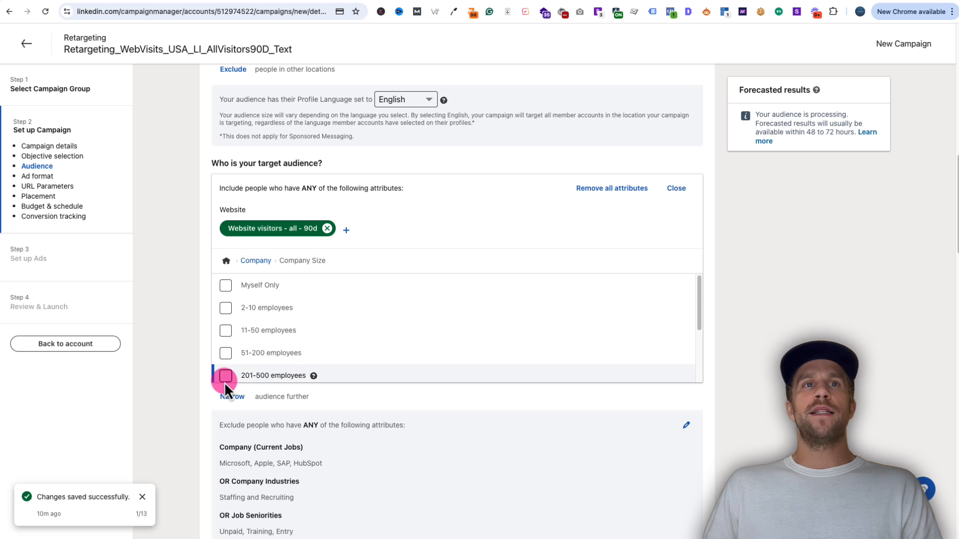
left_click(226, 354)
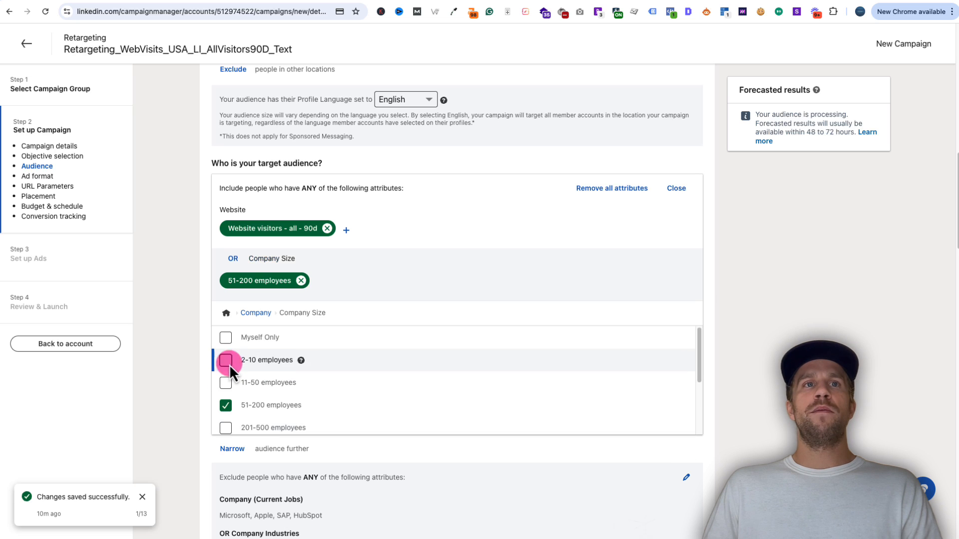
left_click(224, 429)
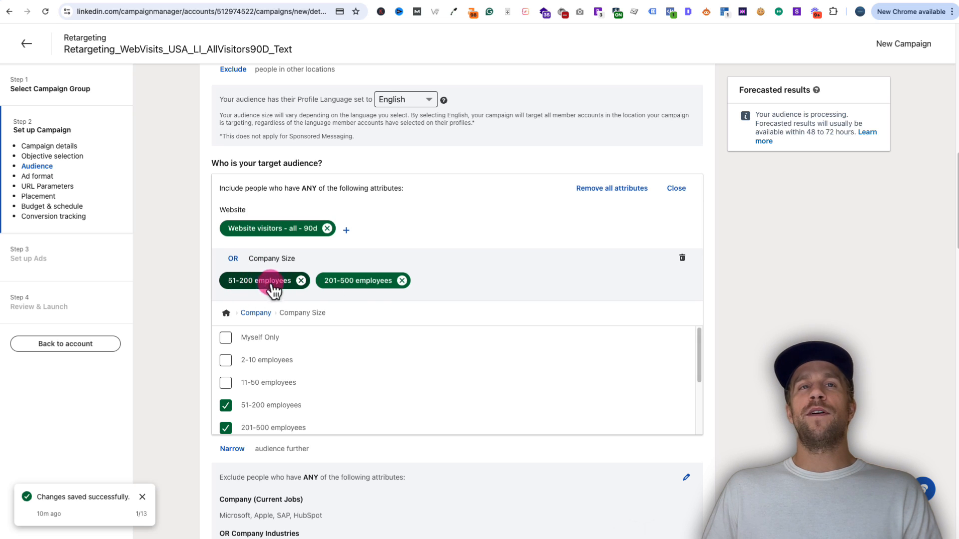
left_click(676, 190)
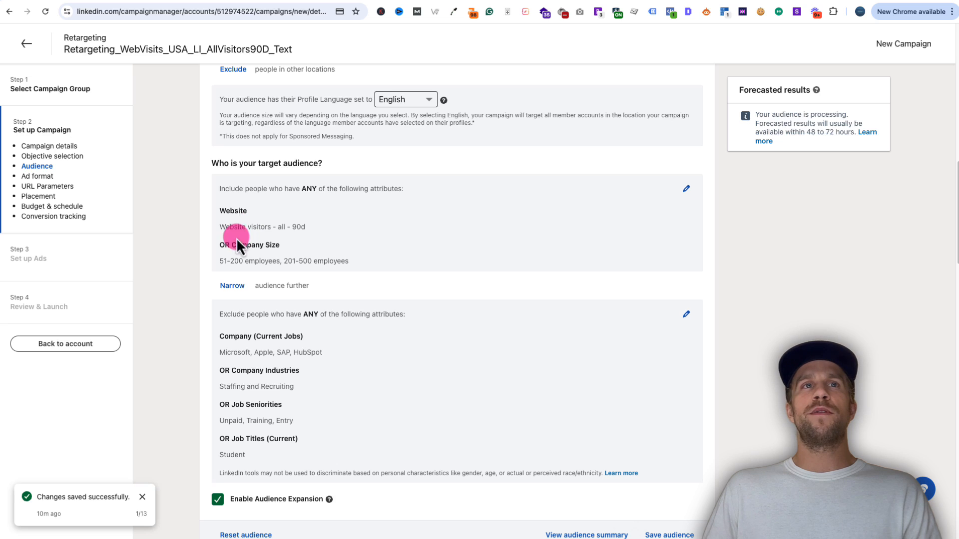
- Switch the Company Size criterion from OR to AND, and remove all company sizes from the target audience
left_click(687, 190)
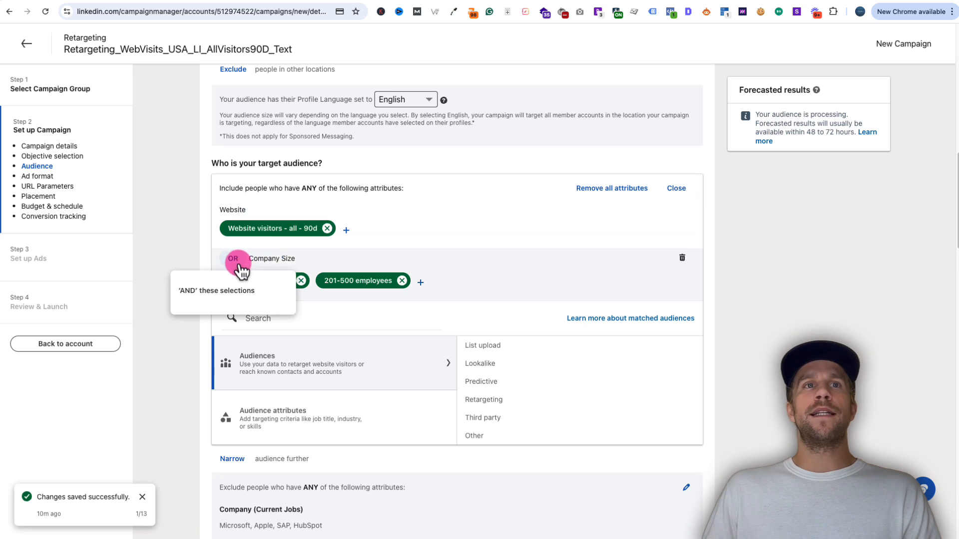
left_click(215, 294)
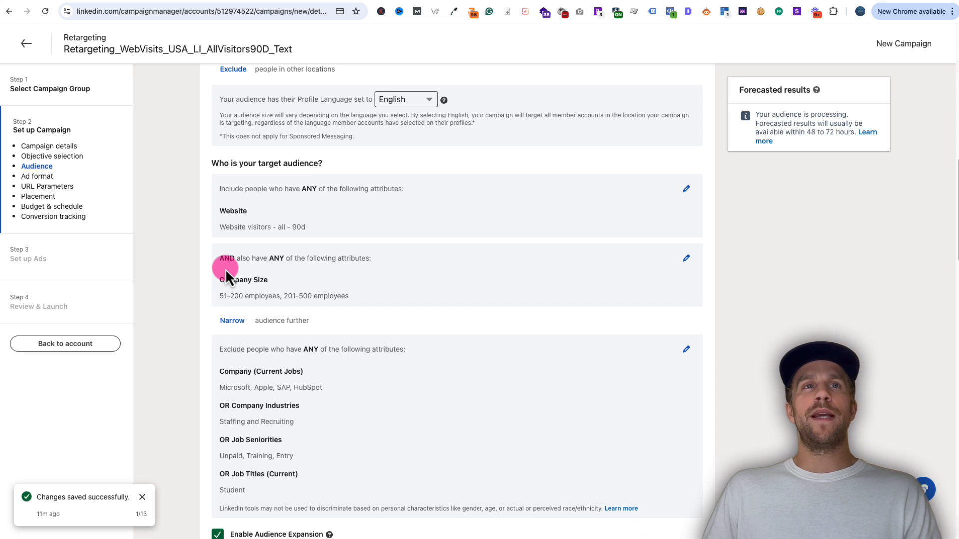
left_click(686, 259)
left_click(681, 279)
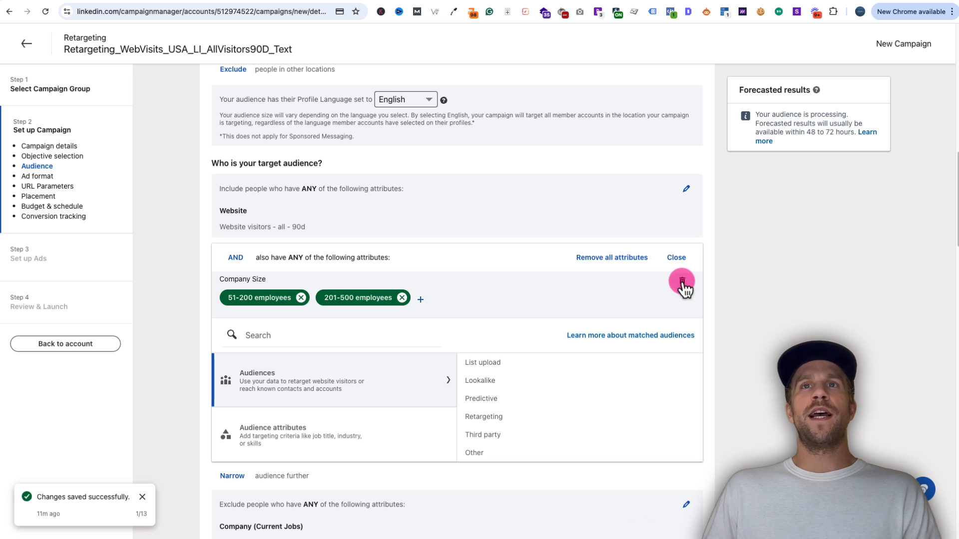
left_click(724, 259)
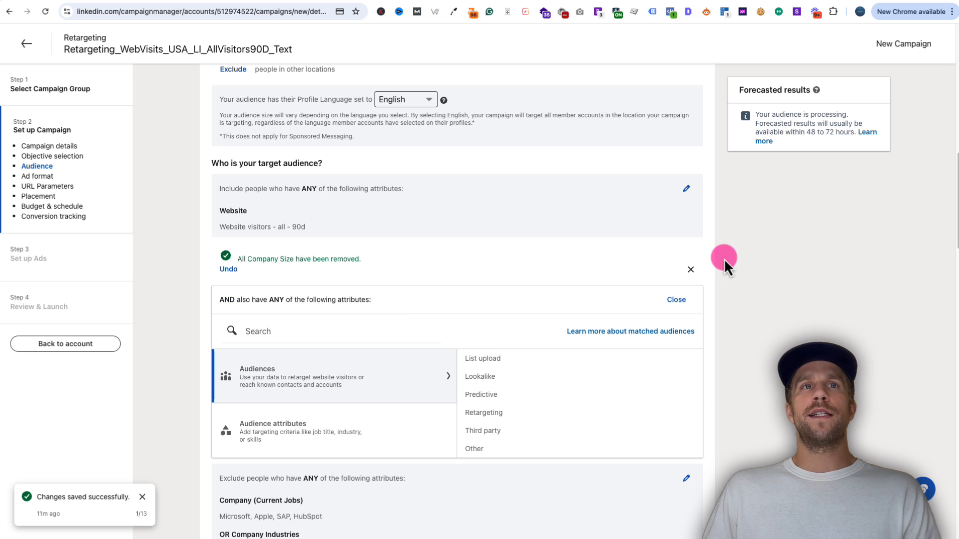
left_click(691, 270)
- Disable Audience Expansion for the campaign
scroll(481, 334, "down", 1)
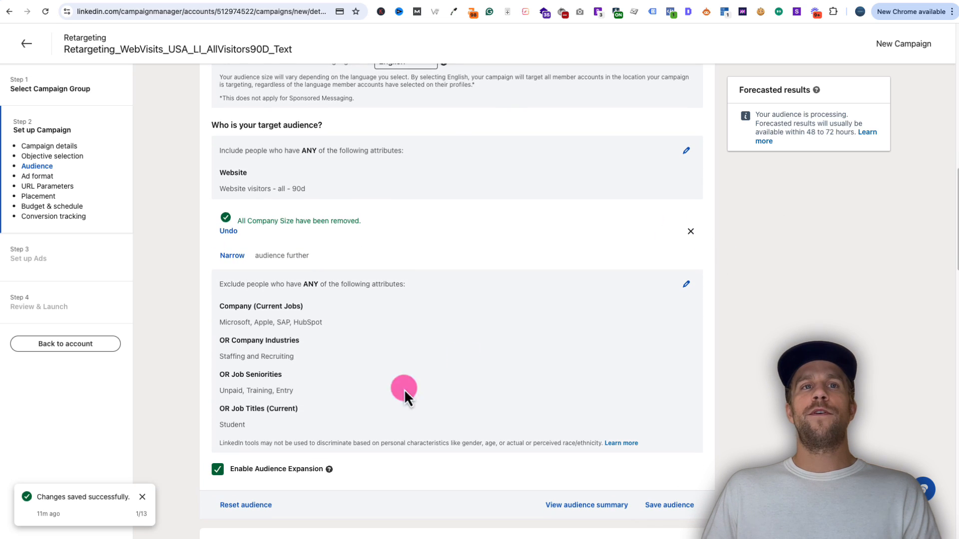
left_click(218, 471)
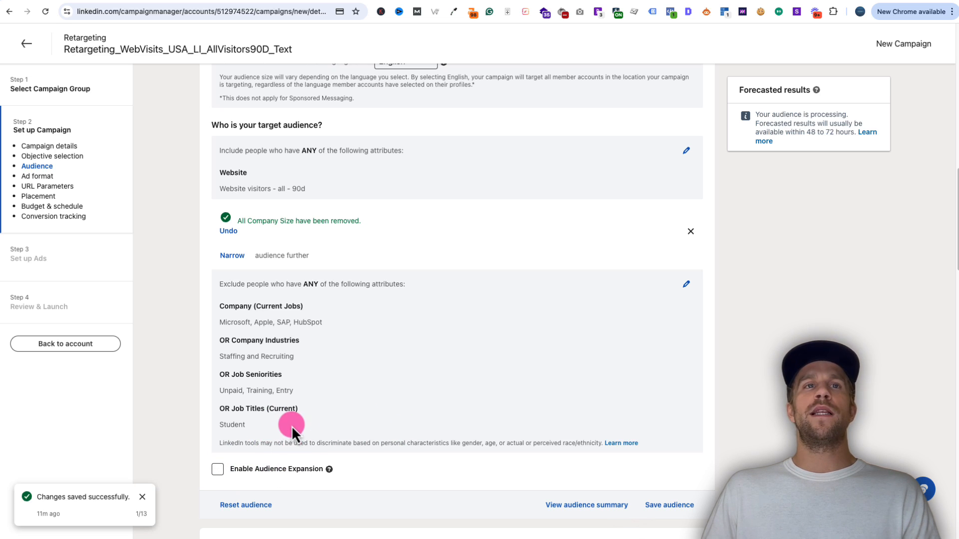
- Review the targeting criteria and save them as an audience named Retargeting
scroll(299, 310, "up", 1)
scroll(385, 444, "down", 2)
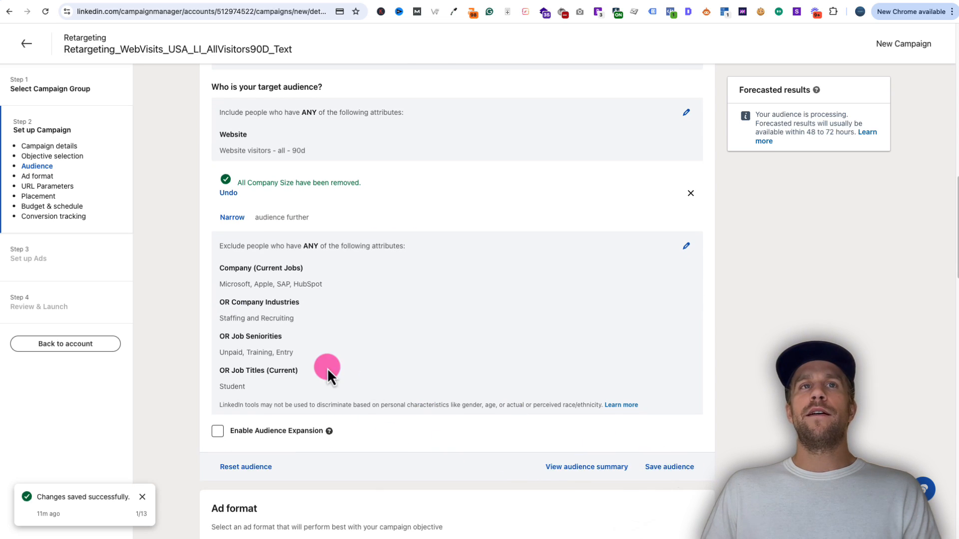
scroll(362, 358, "up", 3)
scroll(362, 358, "up", 4)
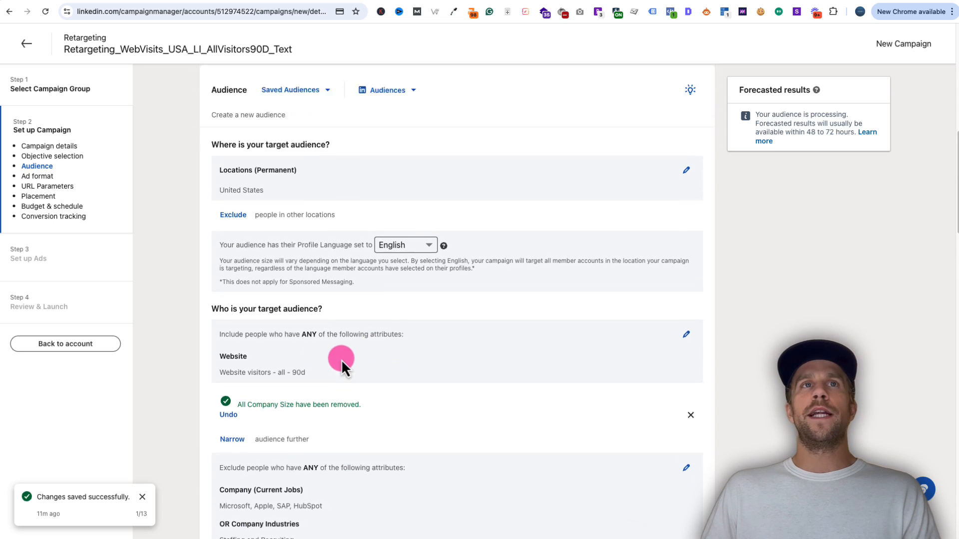
scroll(364, 394, "down", 7)
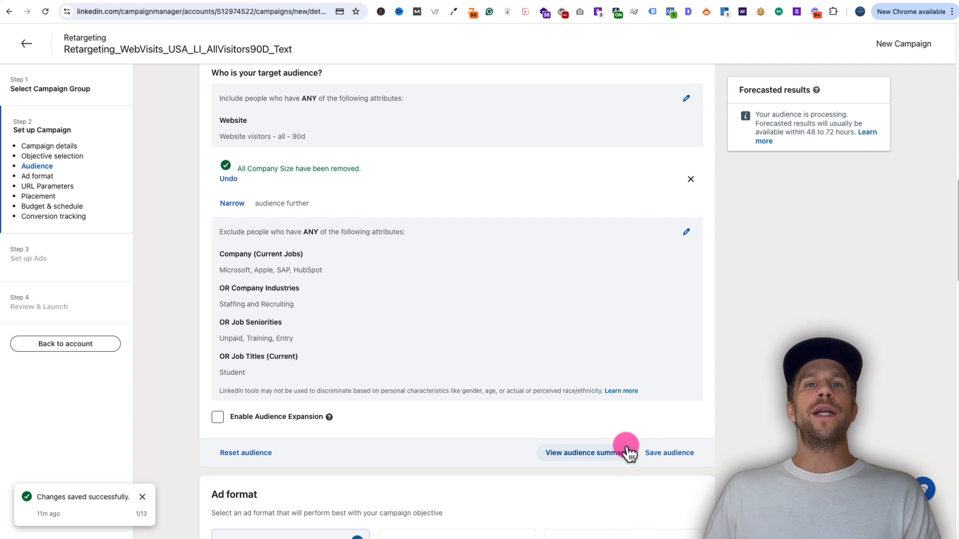
left_click(669, 454)
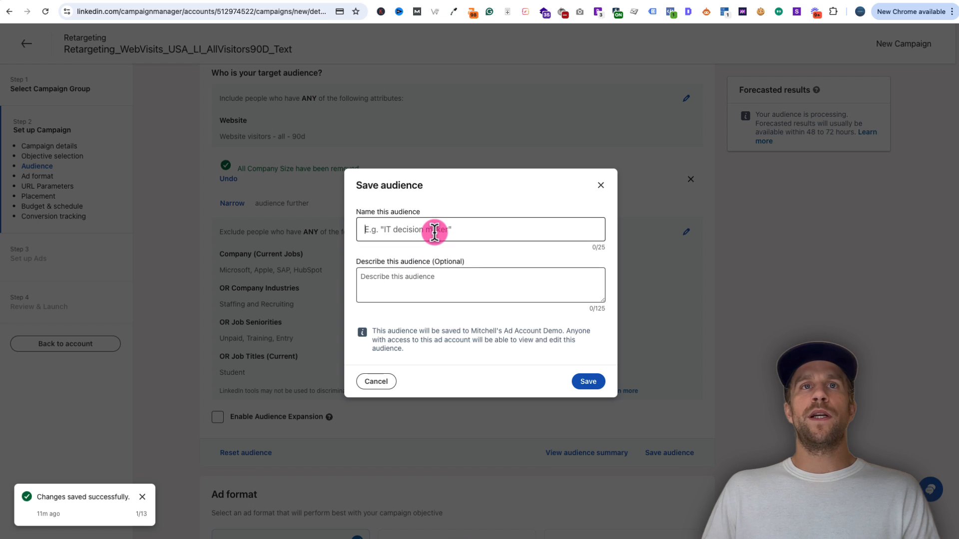
left_click(434, 232)
type("Retarg")
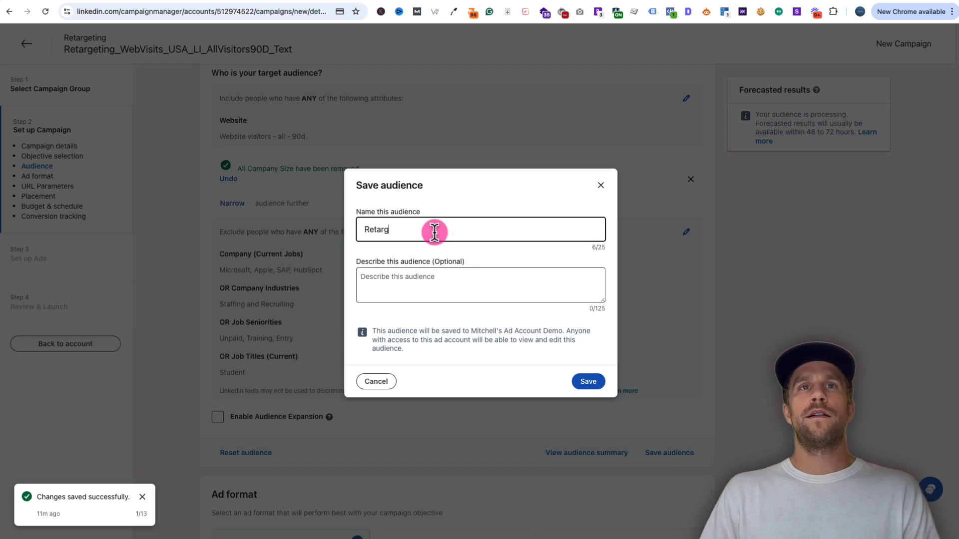
type("eting")
left_click(593, 384)
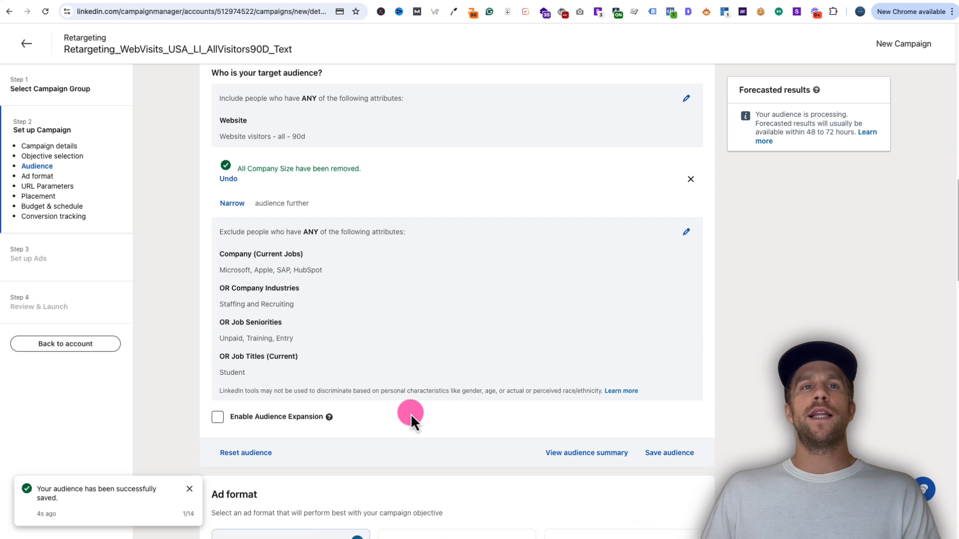
- Choose Text as the campaign's ad format
scroll(411, 415, "down", 3)
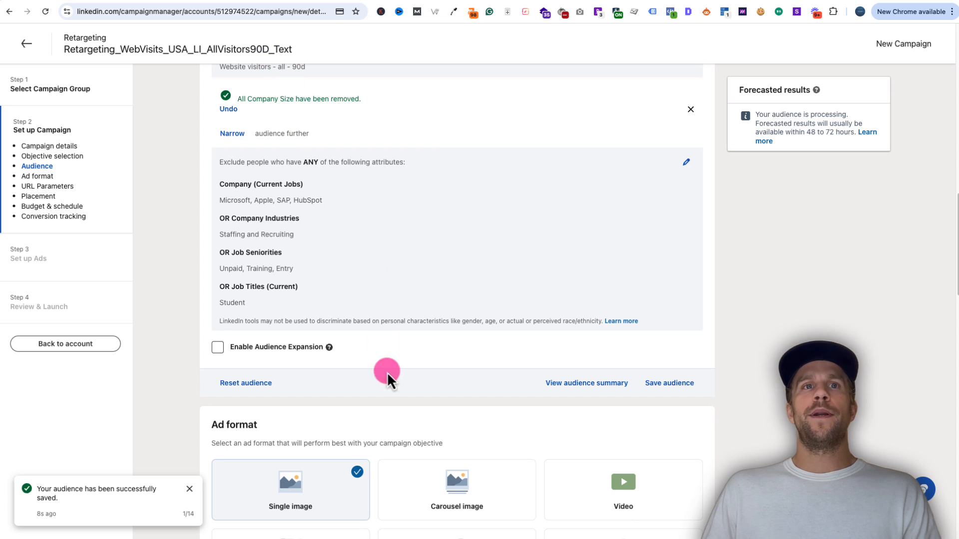
scroll(398, 433, "down", 1)
scroll(398, 433, "down", 5)
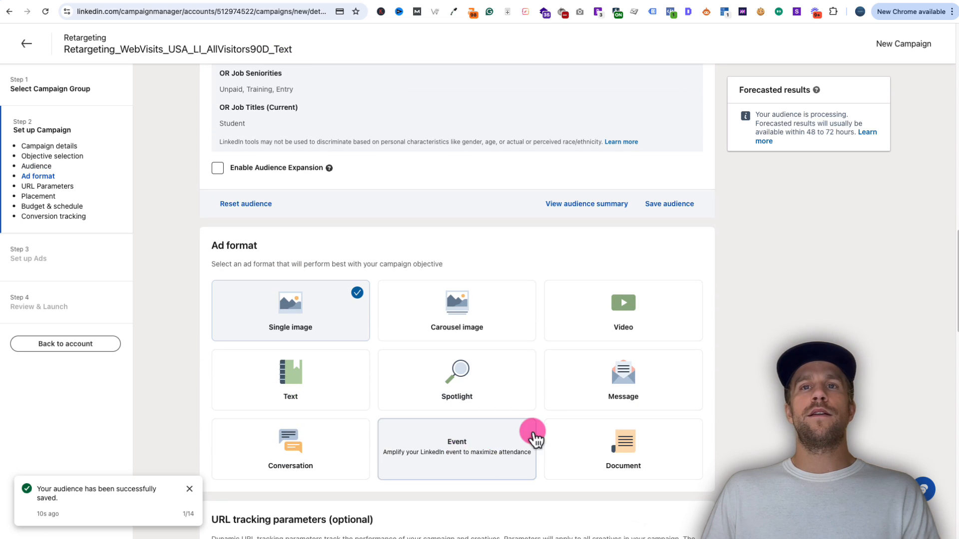
left_click(314, 390)
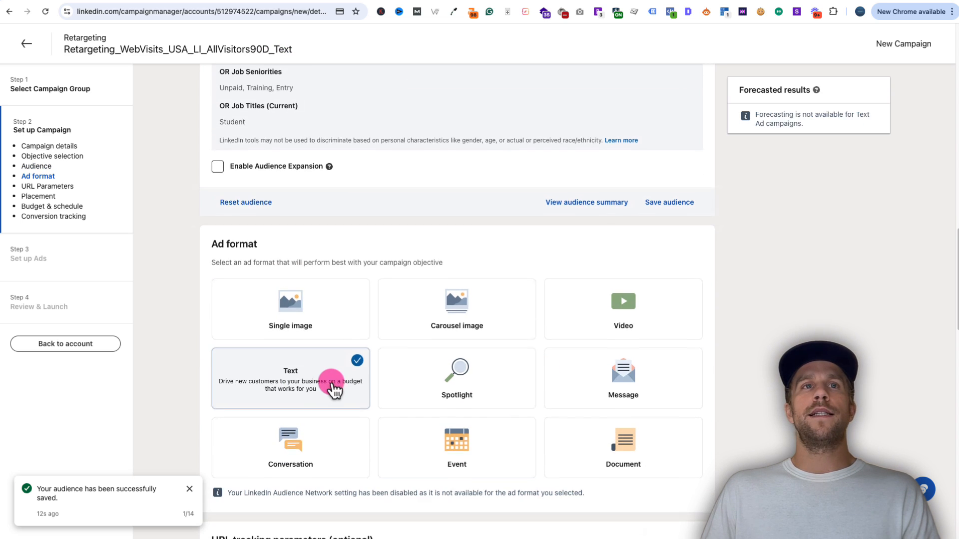
- Review the URL tracking parameters and placements, and set the campaign's daily budget to $10.00
scroll(364, 450, "down", 8)
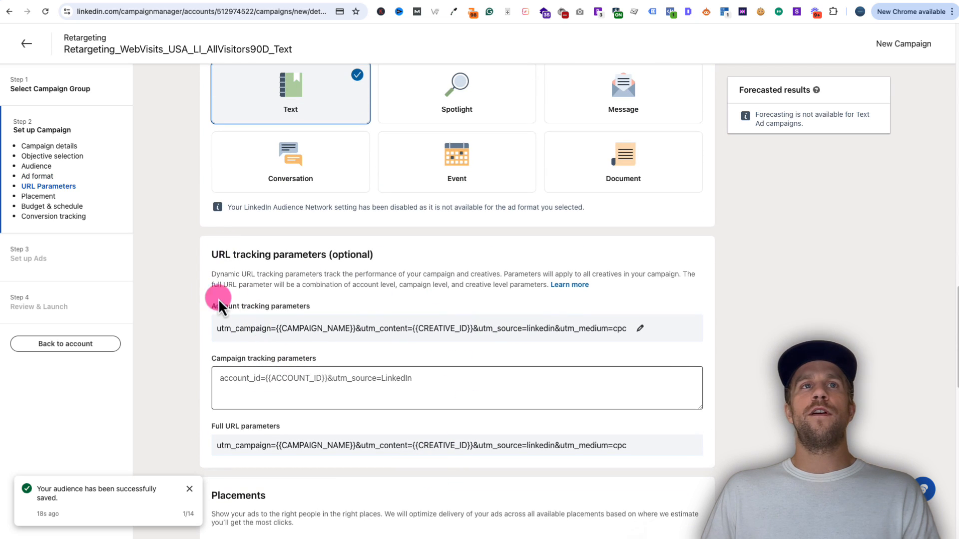
scroll(250, 339, "down", 1)
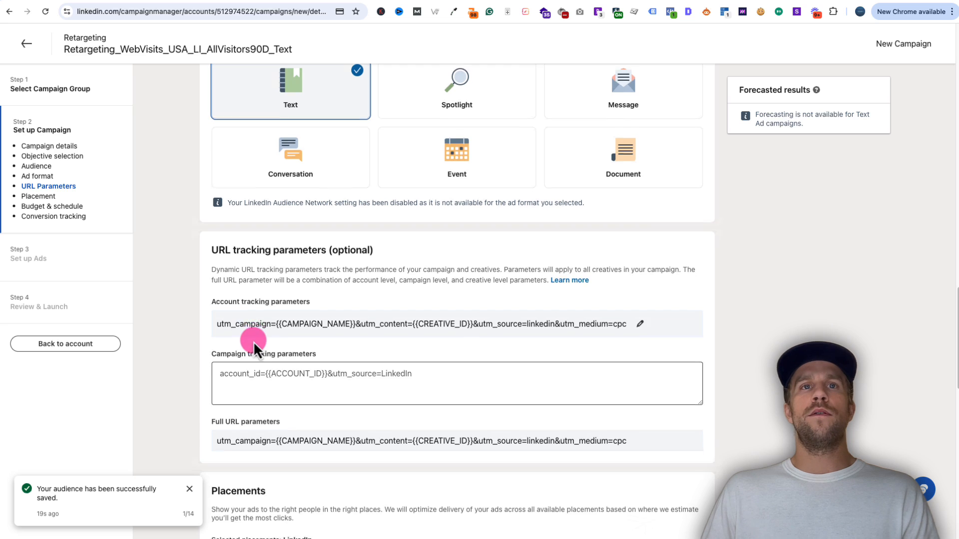
scroll(253, 341, "down", 5)
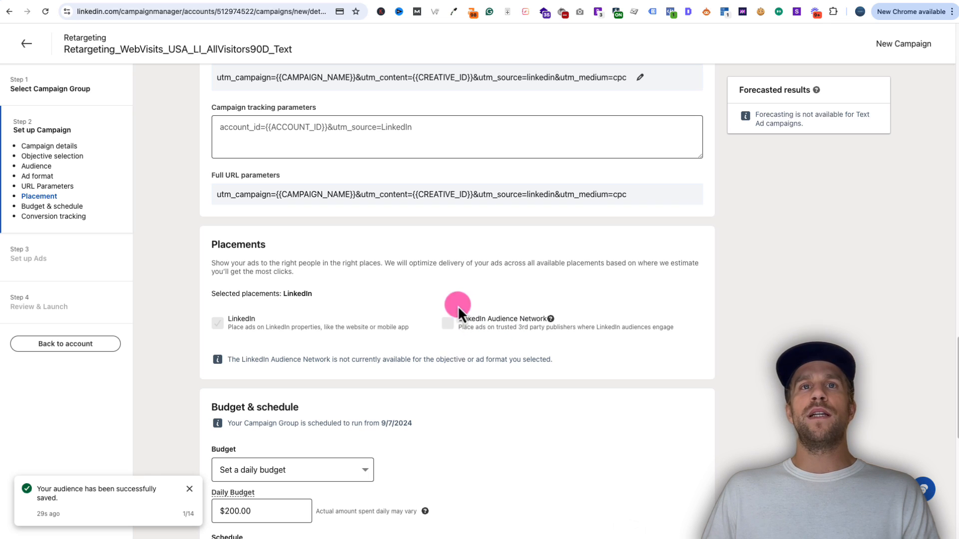
scroll(401, 356, "down", 3)
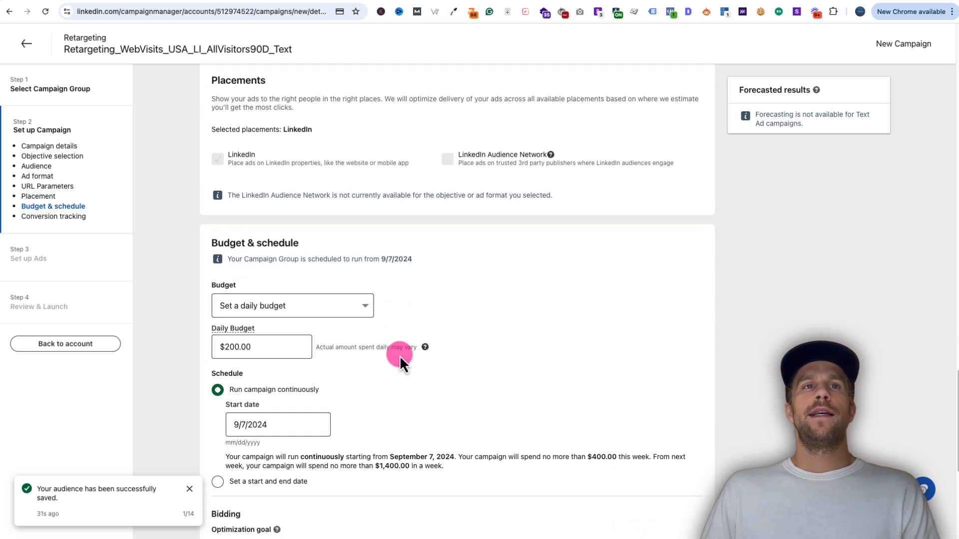
left_click(272, 348)
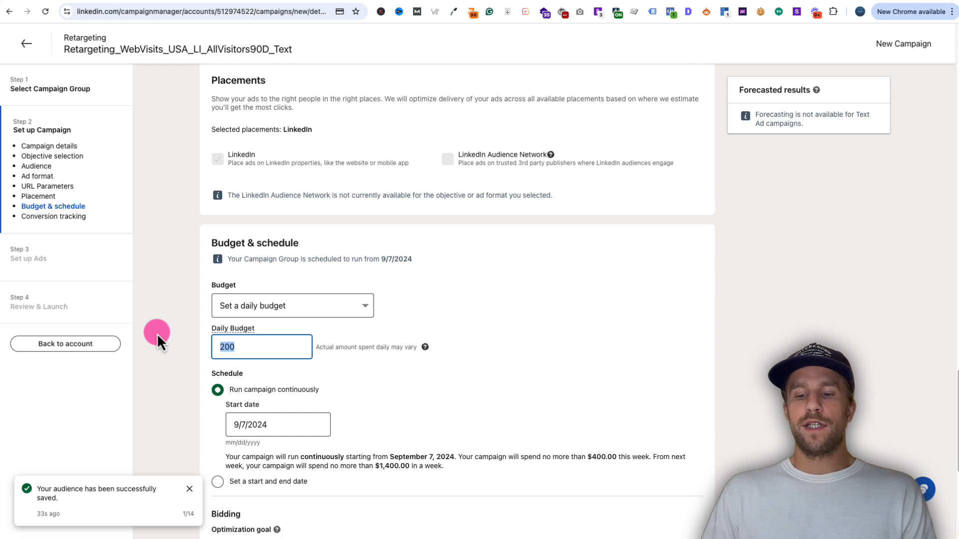
type("10")
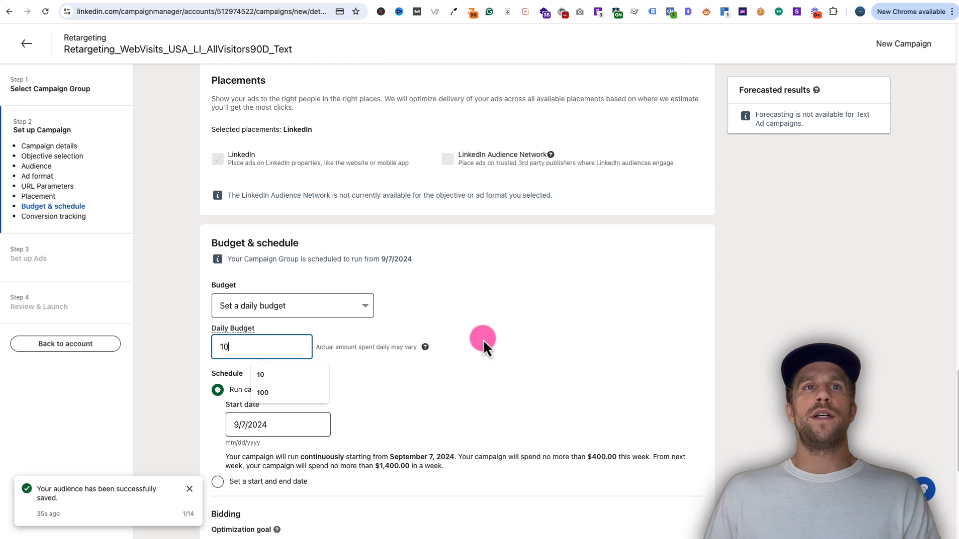
left_click(483, 339)
- Keep Landing page clicks as the optimization goal and set the manual bid to $2.00 per landing page click
scroll(307, 400, "down", 3)
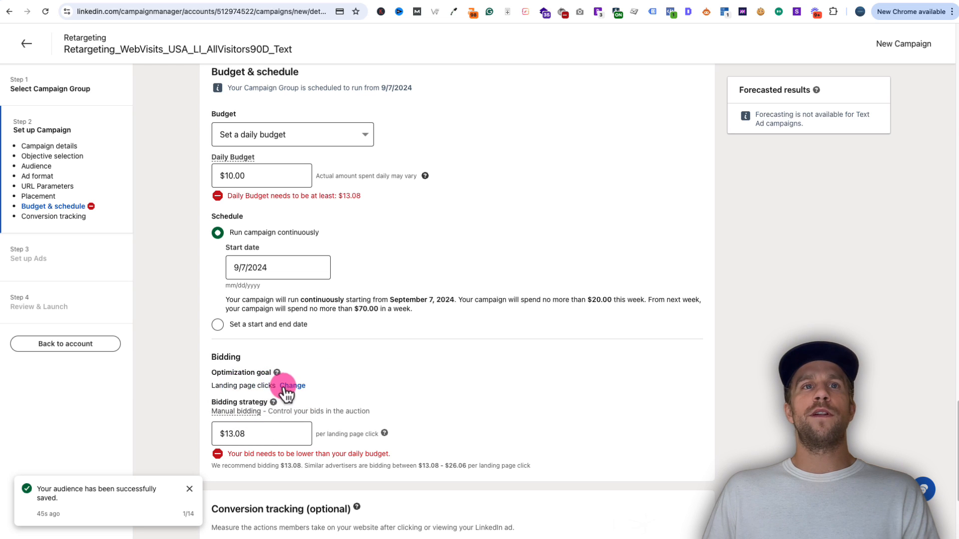
left_click(292, 386)
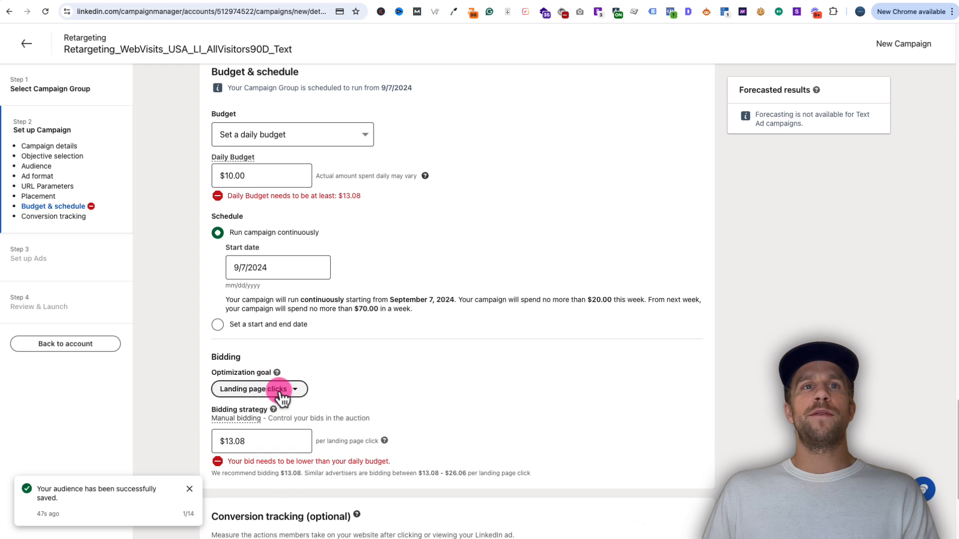
left_click(285, 388)
left_click(346, 383)
left_click_drag(279, 442, 193, 436)
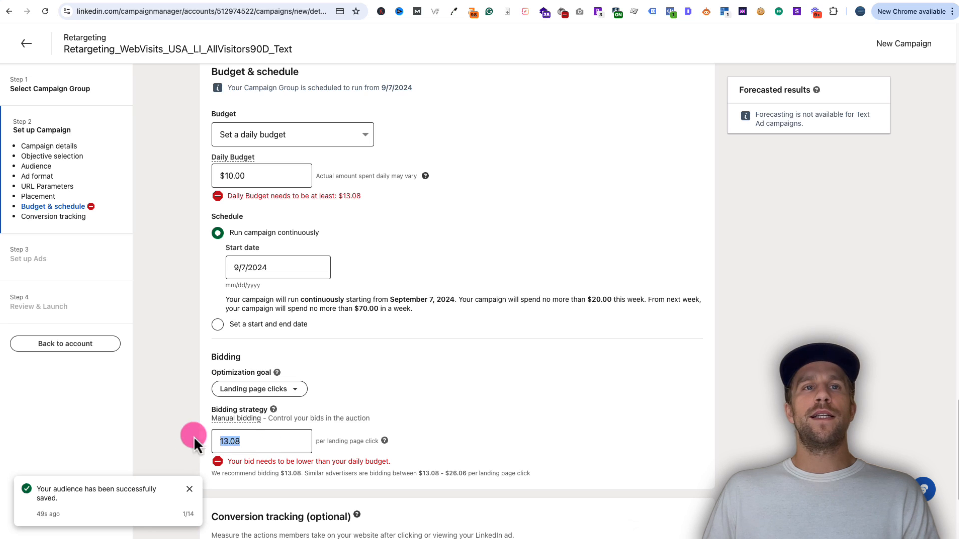
type("2")
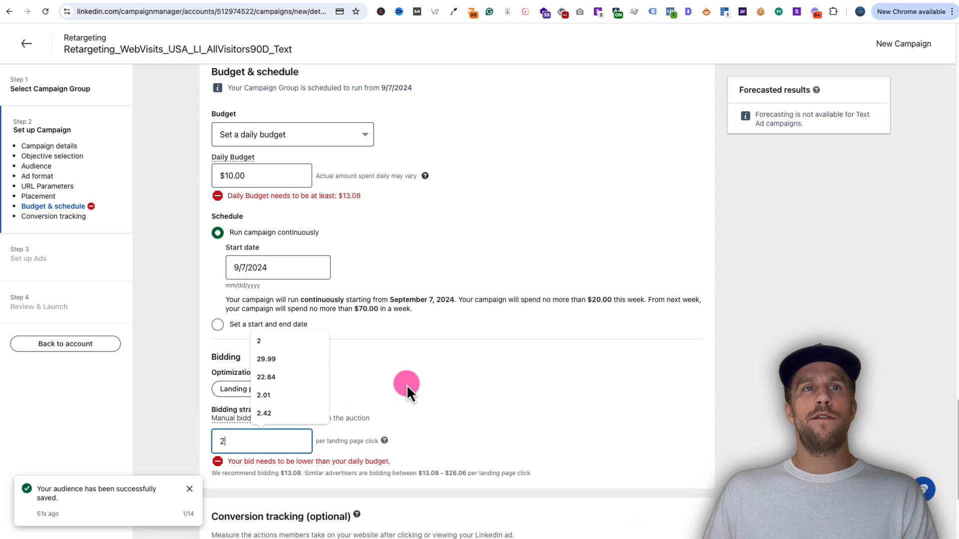
left_click(417, 382)
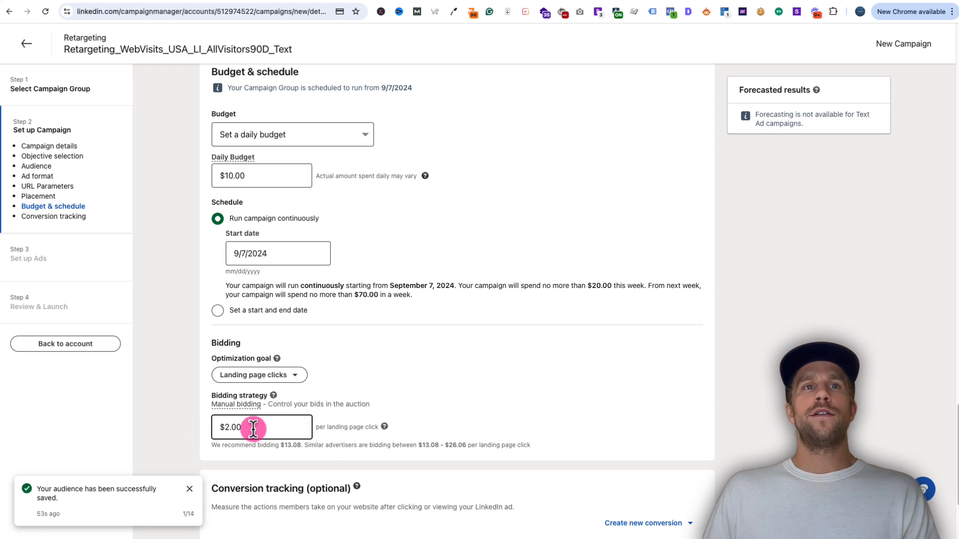
scroll(300, 417, "up", 1)
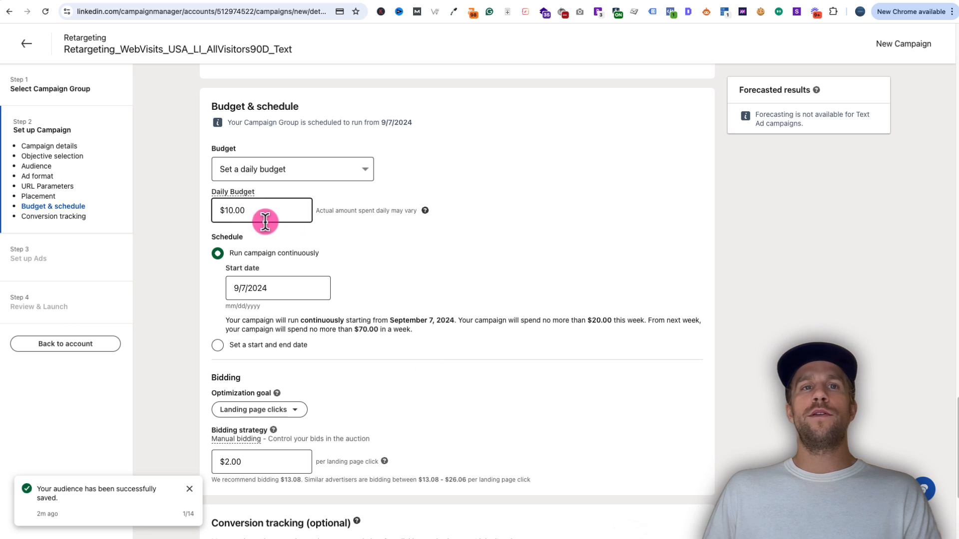
left_click(253, 462)
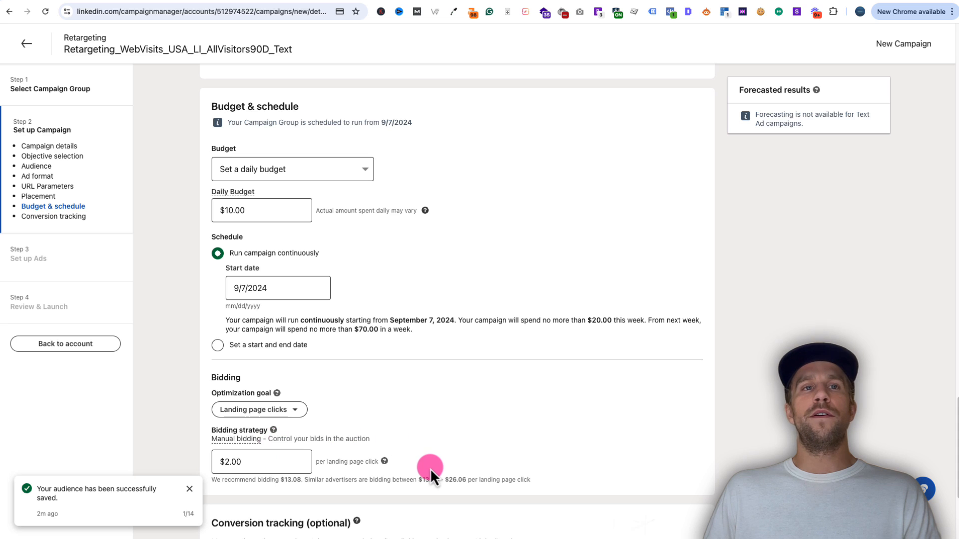
- Select both Scheduled Calendly Meeting conversions (each and last) for the campaign's conversion tracking
scroll(430, 468, "down", 4)
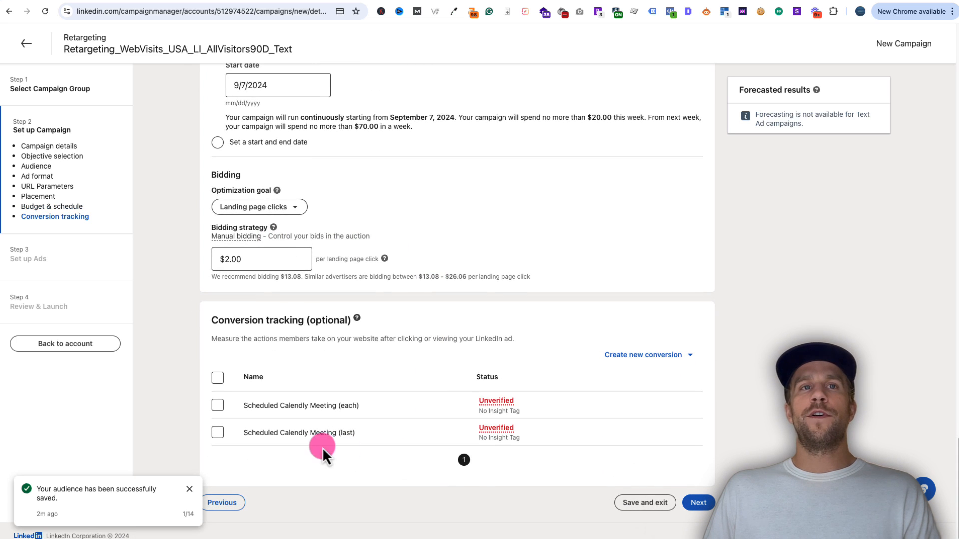
left_click(217, 378)
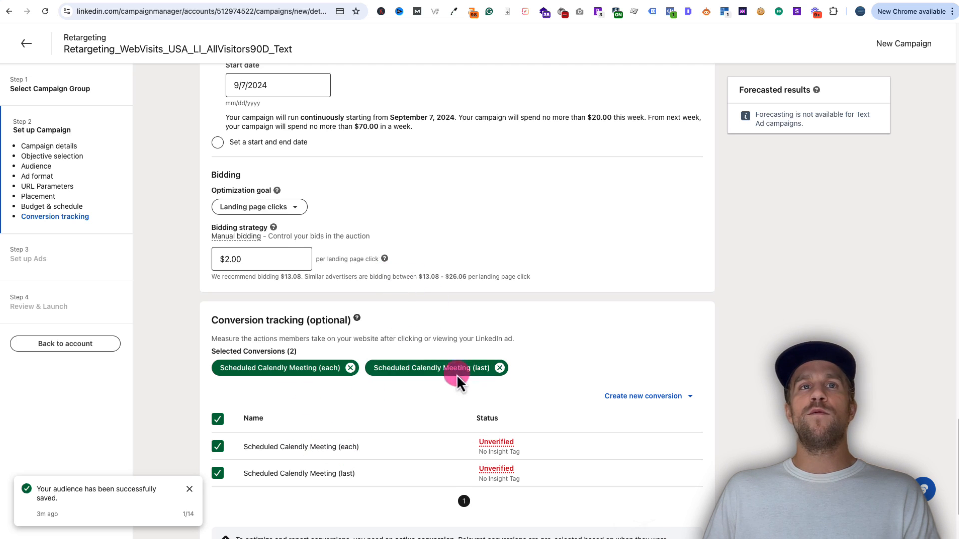
- Save the campaign setup, confirming the objective and ad format, and start creating a new text ad
scroll(395, 426, "down", 3)
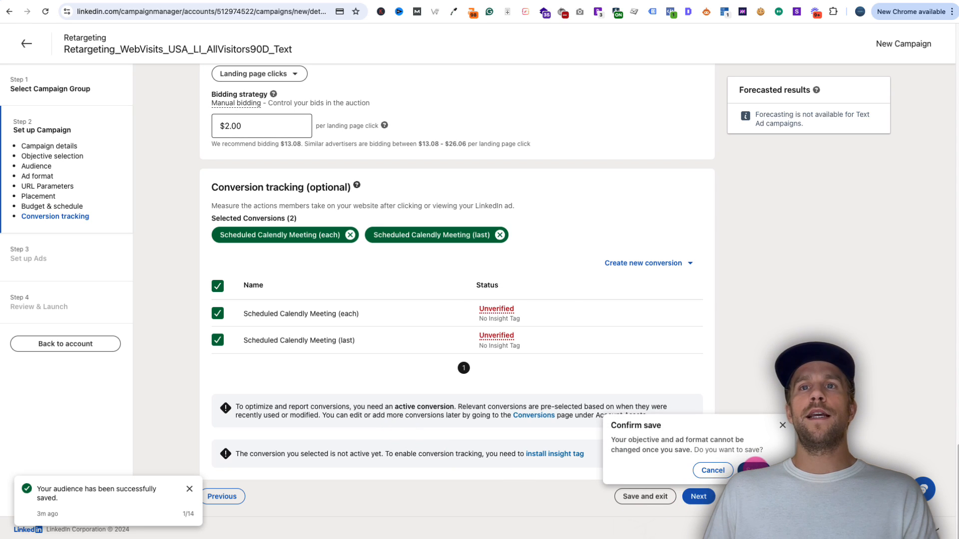
left_click(754, 470)
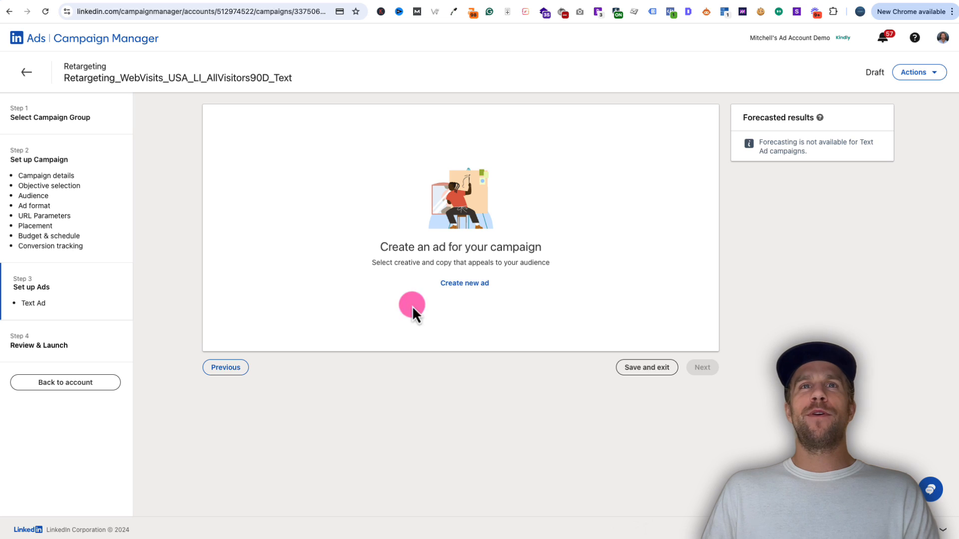
left_click(461, 287)
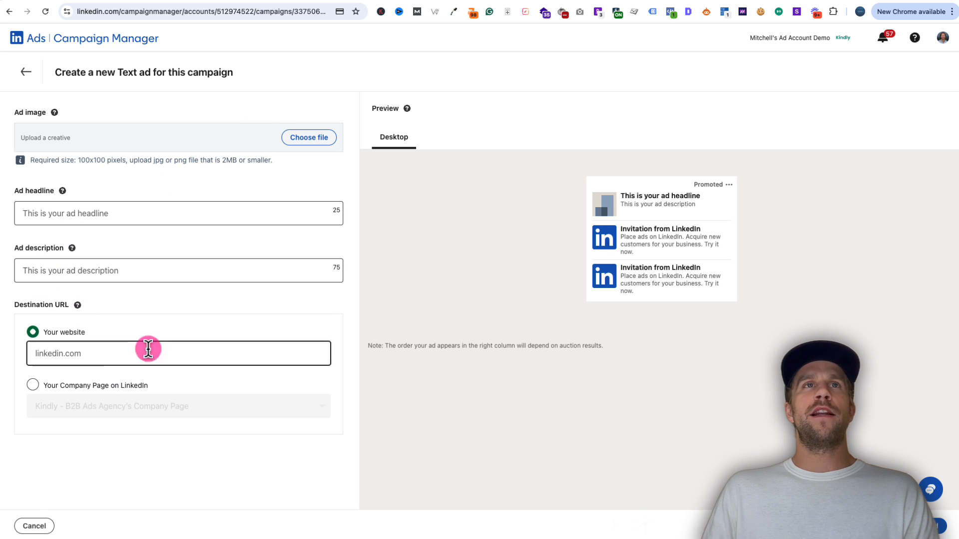
- Switch to the LinkedIn Ads - Ad Copy Draft spreadsheet and examine the text ad headlines, descriptions and headline character lengths
left_click(317, 3)
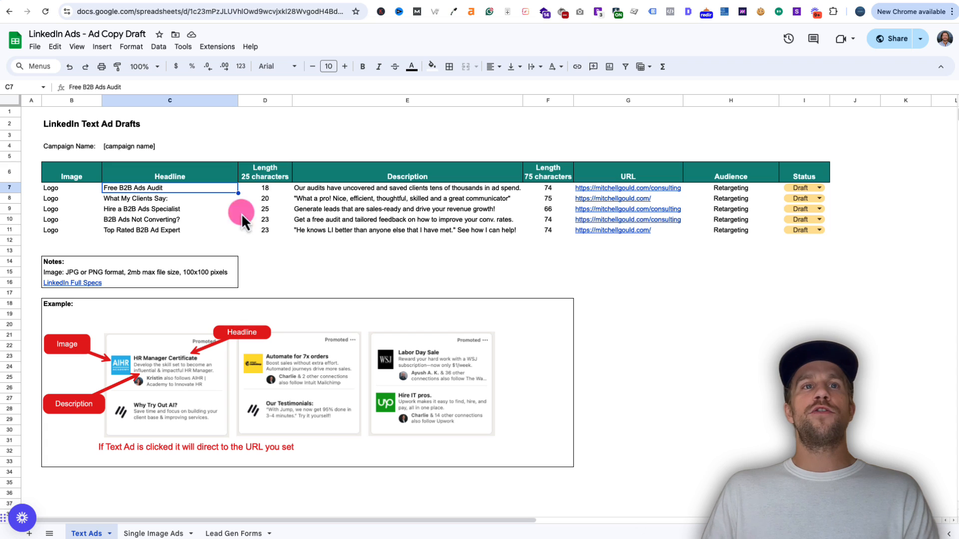
left_click_drag(175, 192, 180, 233)
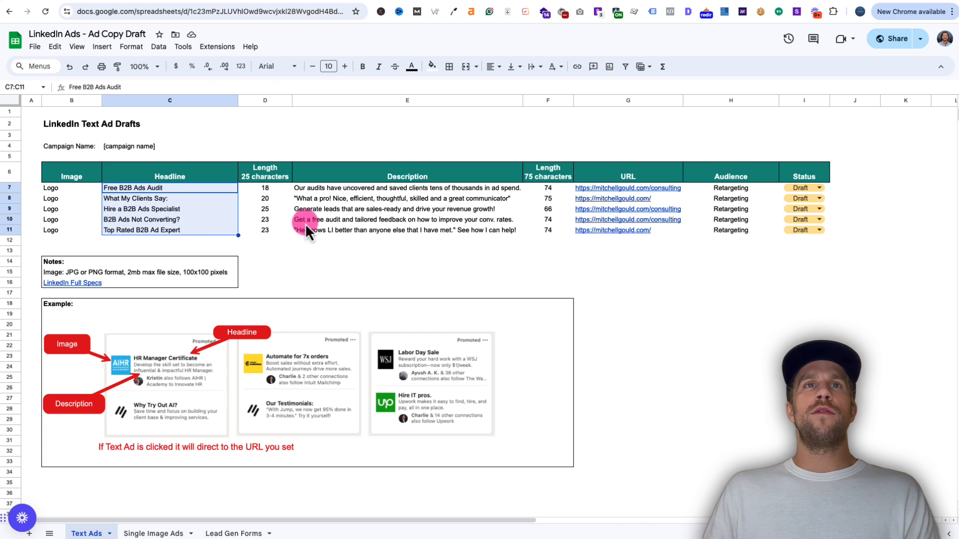
left_click_drag(334, 191, 332, 245)
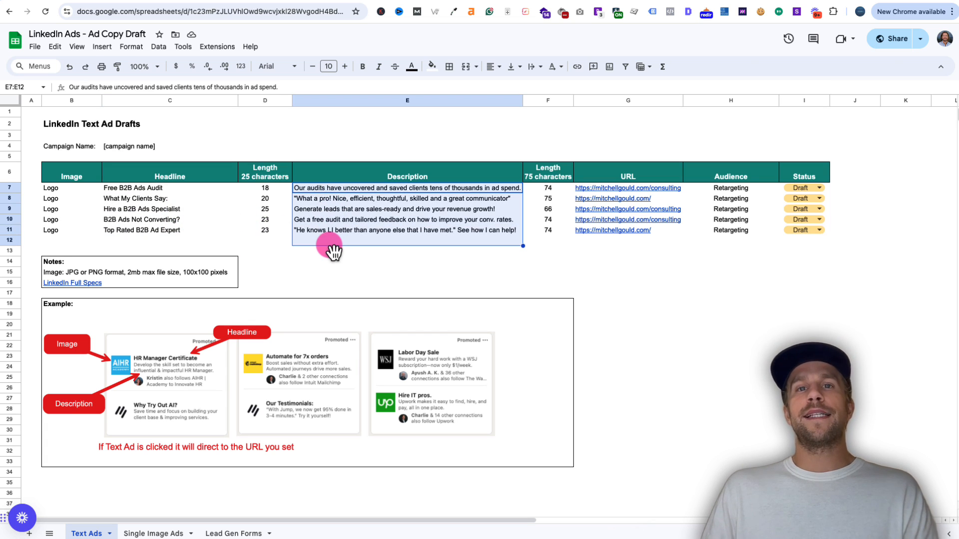
left_click(266, 190)
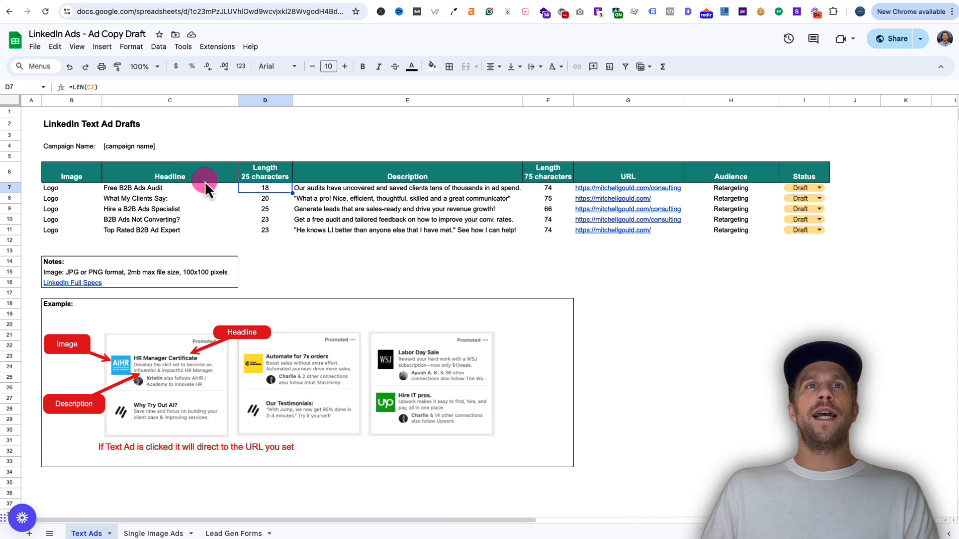
left_click(273, 178)
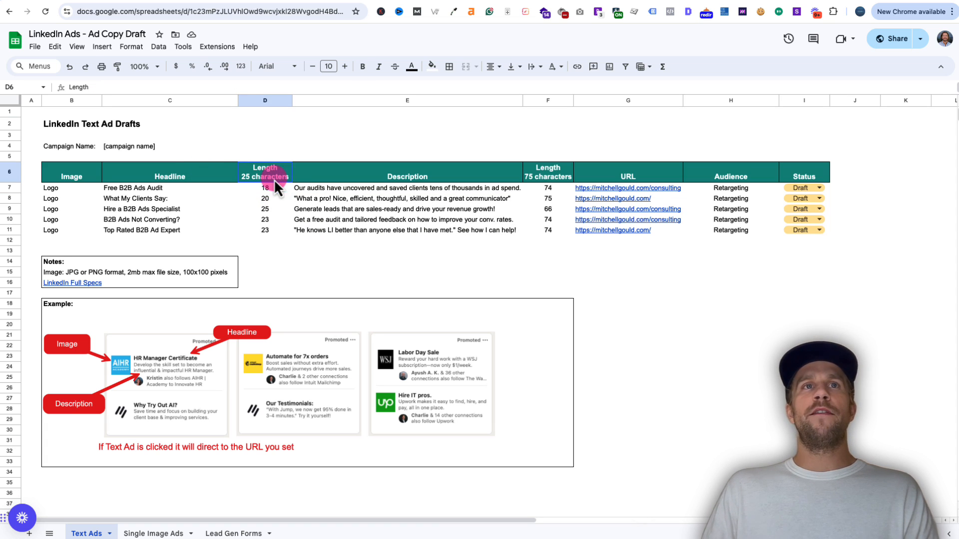
- Copy the headline "Free B2B Ads Audit" from the Google Sheets ad drafts into the new text ad's headline in Campaign Manager
left_click(545, 183)
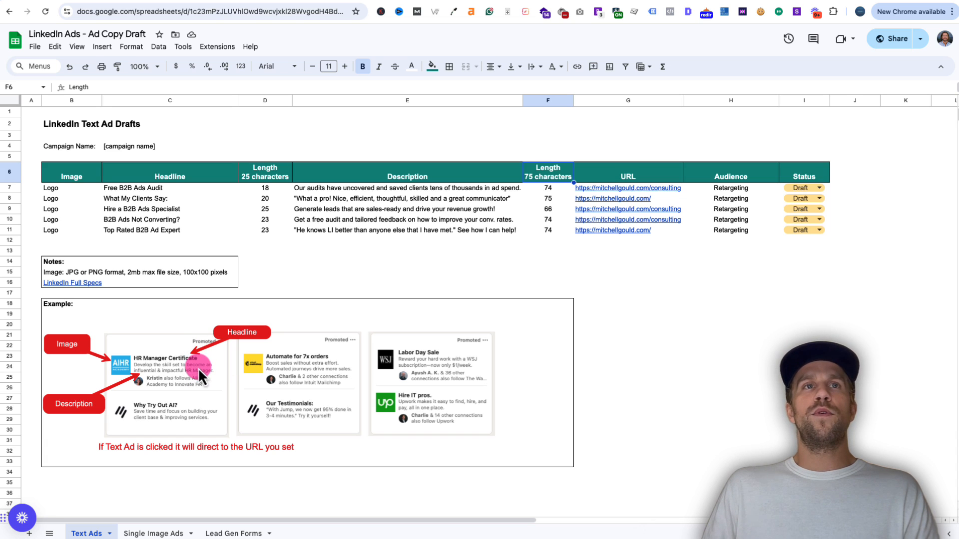
left_click(143, 192)
key("ctrl+c")
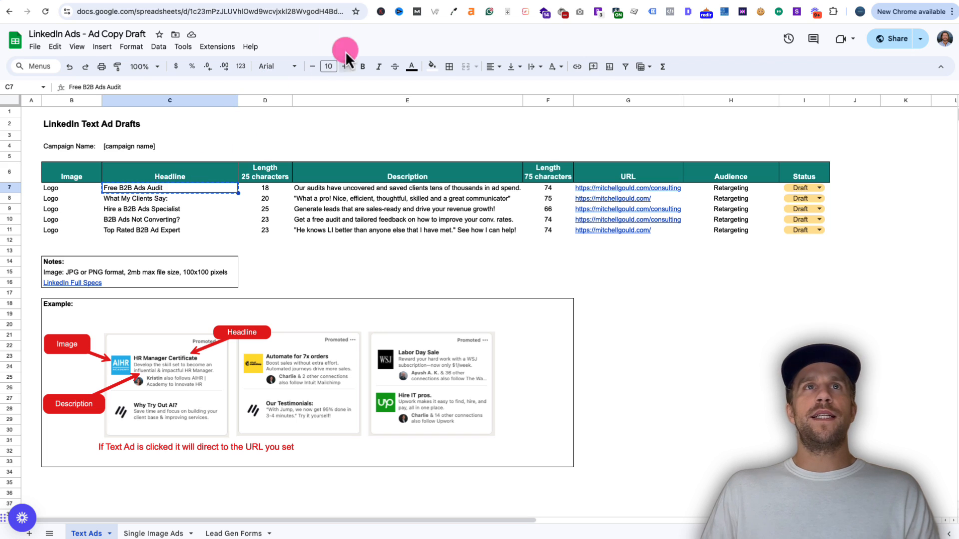
left_click(265, 3)
left_click(139, 213)
key("ctrl+v")
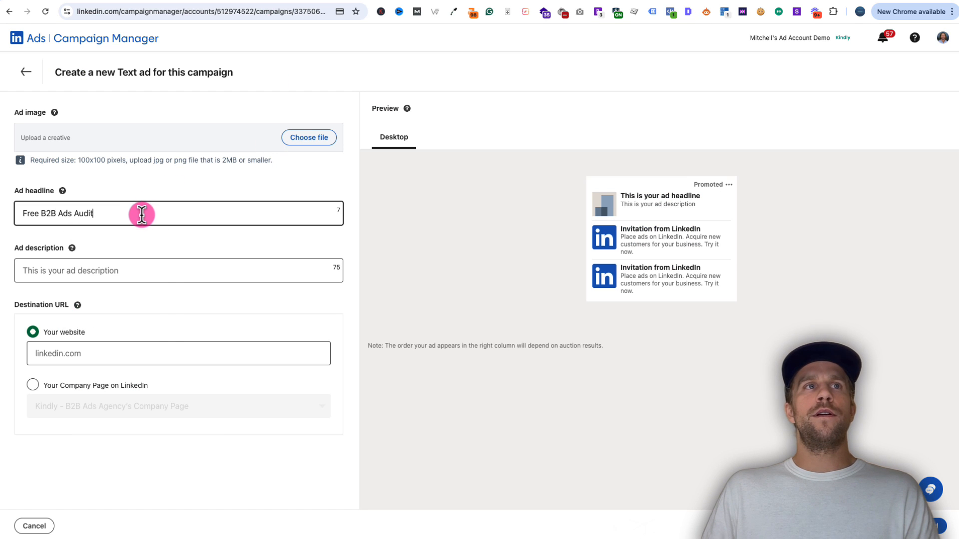
- Copy the drafted description "Our audits have uncovered and saved clients tens of thousands in ad spend." from row 7 into the ad description
left_click(312, 3)
left_click(314, 190)
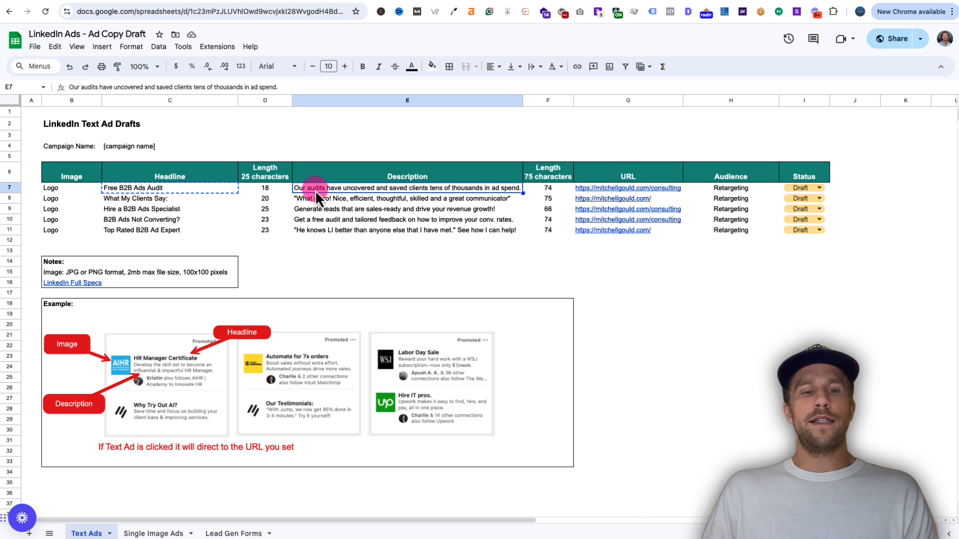
key("ctrl+c")
left_click(250, 3)
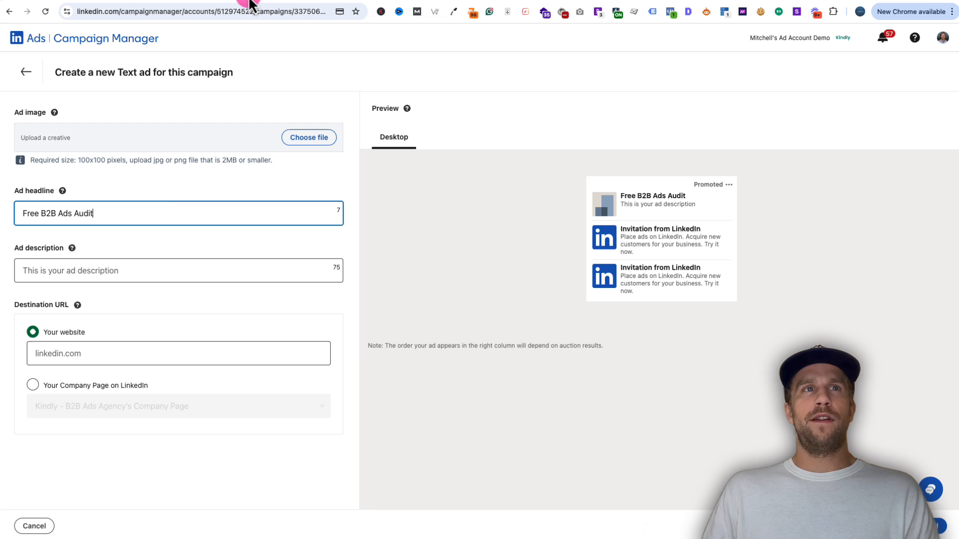
left_click(118, 268)
key("ctrl+v")
- Copy the consulting page URL from row 7 of the drafts sheet into the ad's website destination URL
left_click(320, 4)
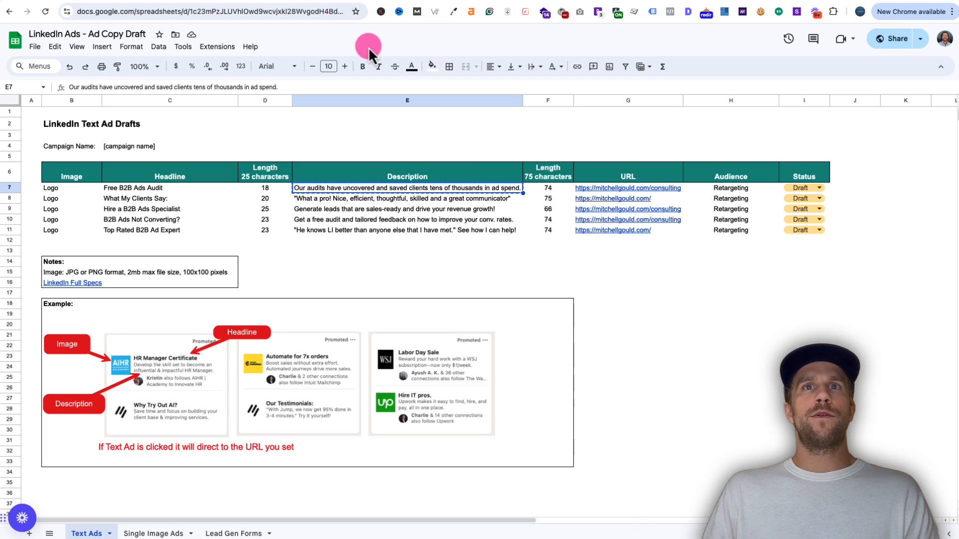
left_click(589, 188)
key("ctrl+c")
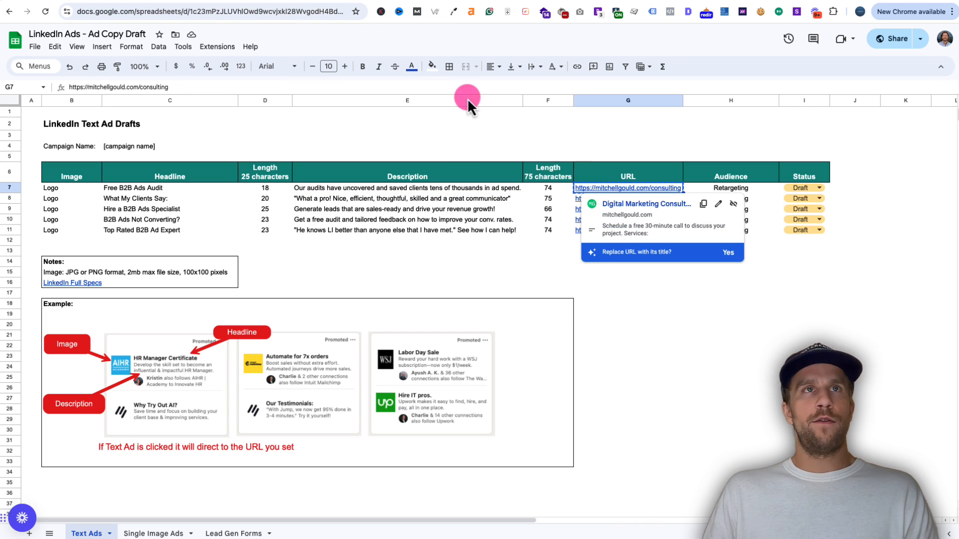
left_click(250, 2)
left_click(80, 355)
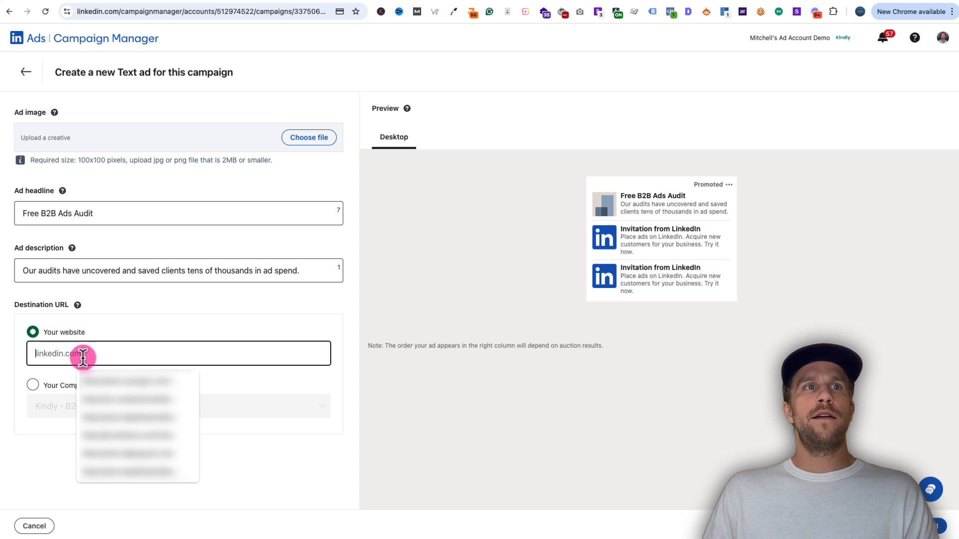
key("ctrl+v")
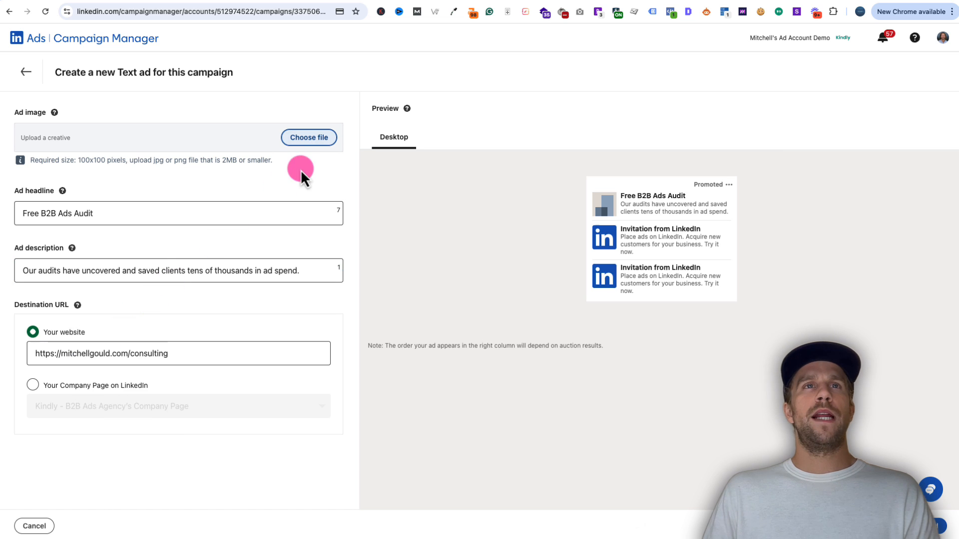
- Upload kindly logo.png as the ad image and create the Free B2B Ads Audit text ad
left_click(306, 140)
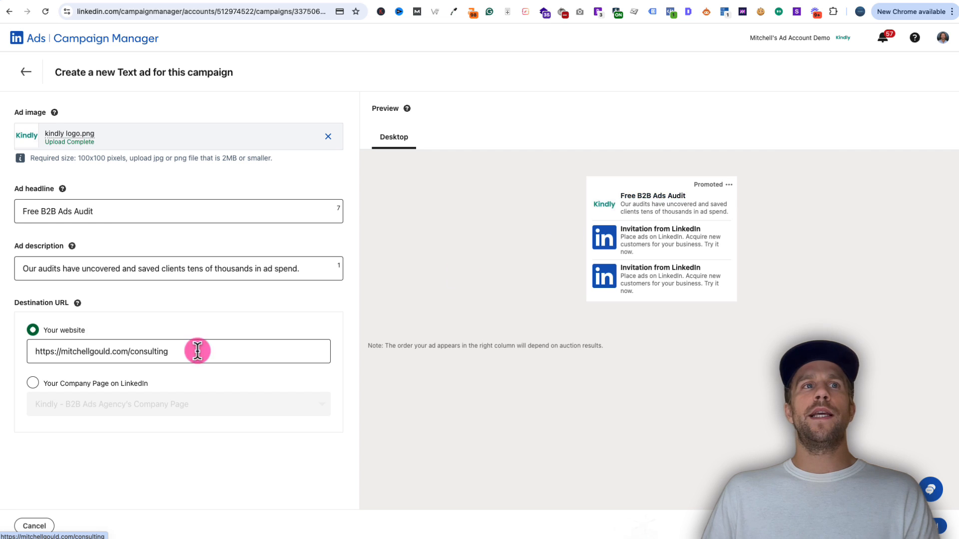
left_click(146, 358)
left_click(382, 366)
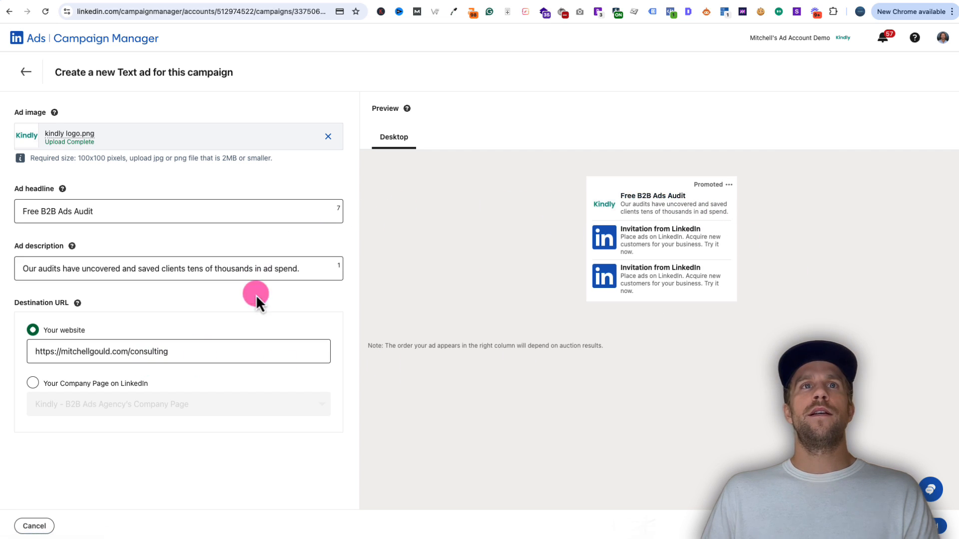
left_click(306, 215)
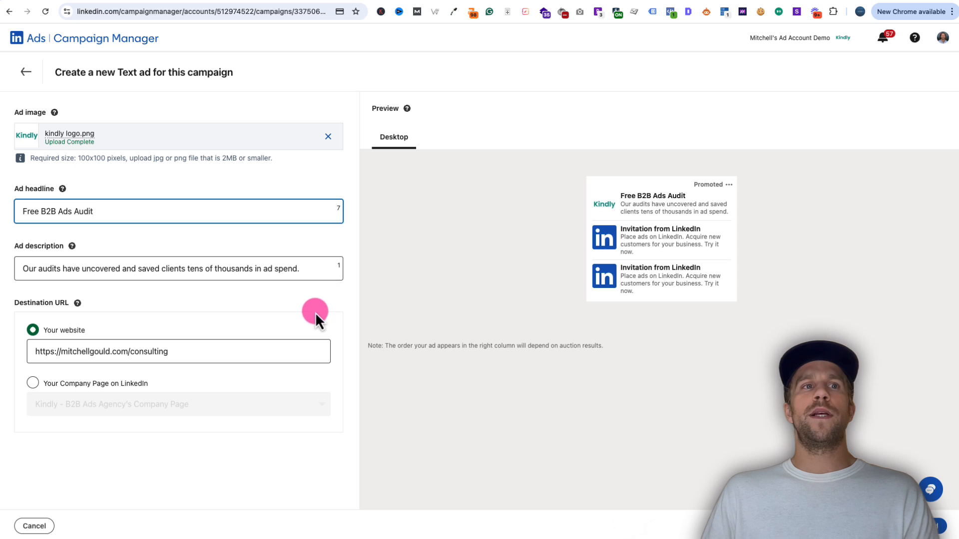
left_click(938, 522)
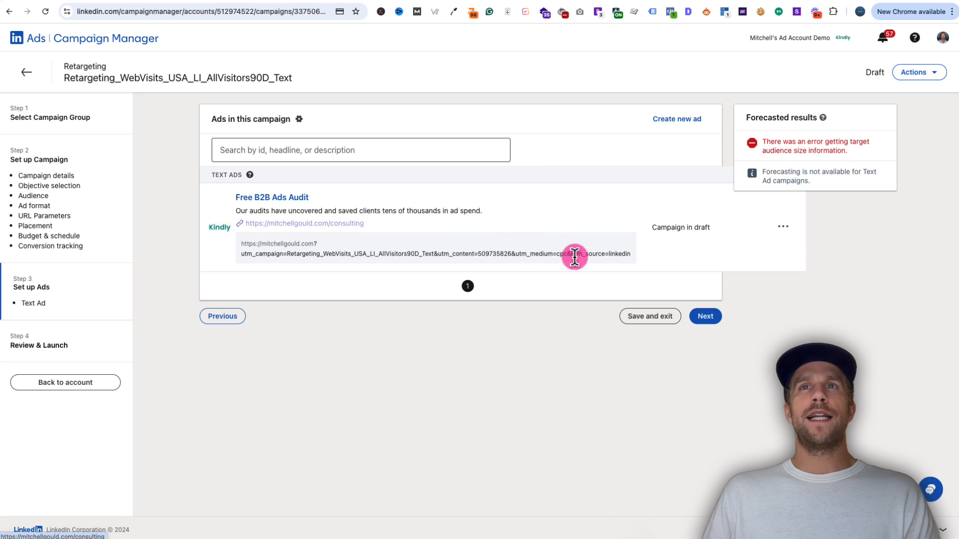
- Duplicate the Free B2B Ads Audit ad and replace the copy's headline with "What My Clients Say:" from the drafts sheet
left_click(783, 234)
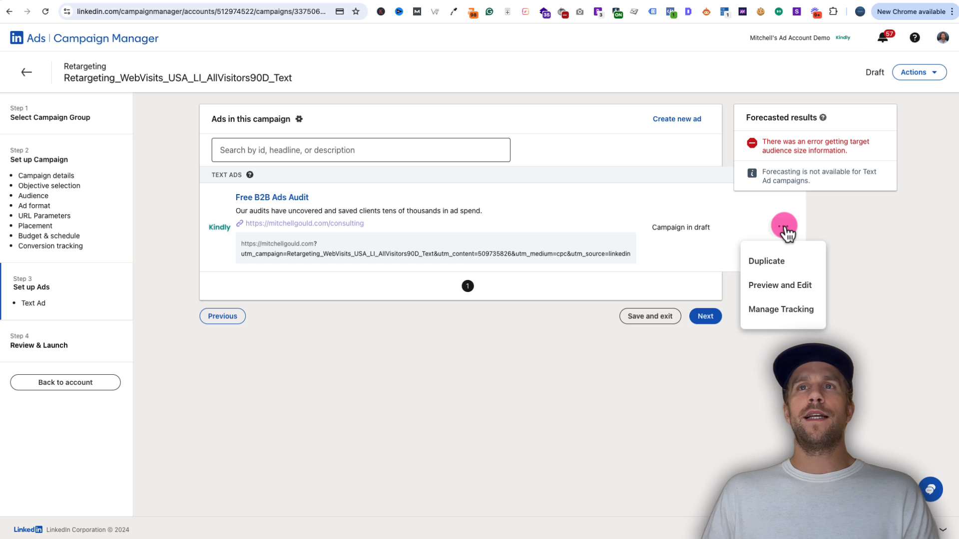
left_click(769, 264)
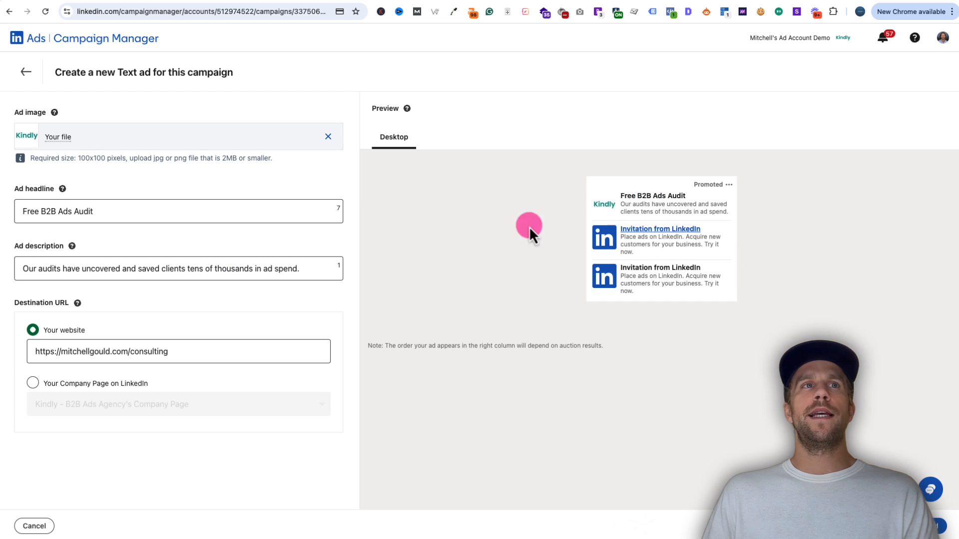
left_click(331, 1)
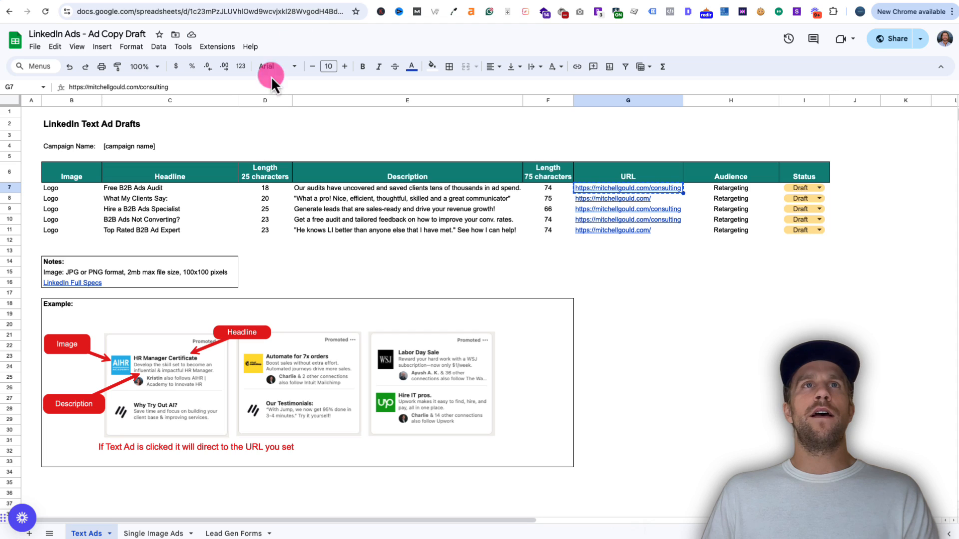
left_click(154, 202)
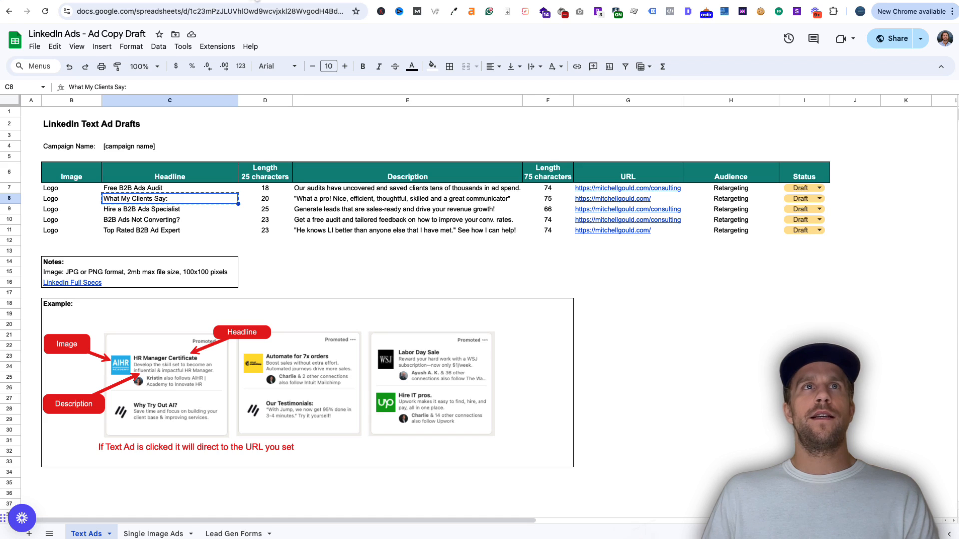
left_click(251, 3)
left_click(111, 209)
key("ctrl+a")
key("ctrl+v")
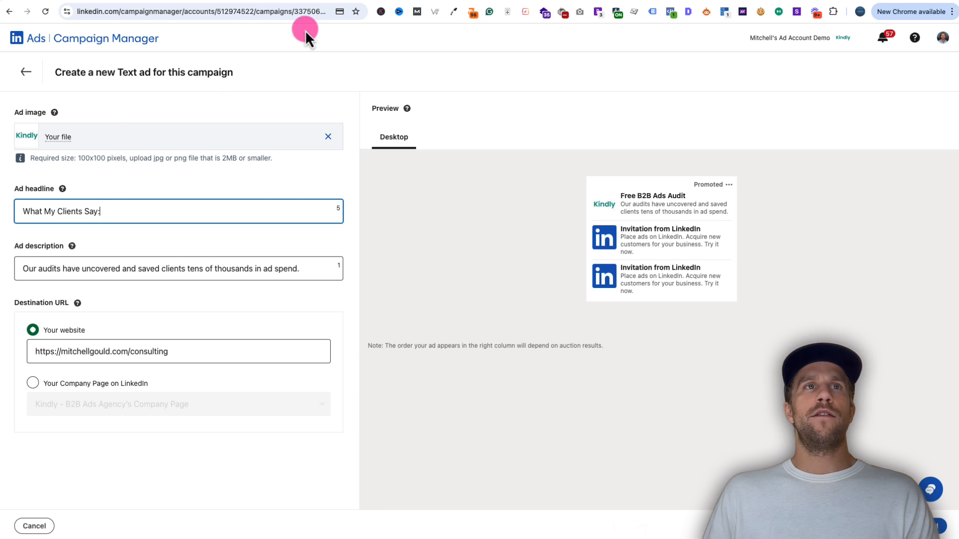
- Replace the duplicate's description with "What a pro! Nice, efficient, thoughtful, skilled and a great communicator" from row 8 of the drafts sheet
left_click(332, 1)
left_click(321, 199)
key("ctrl+c")
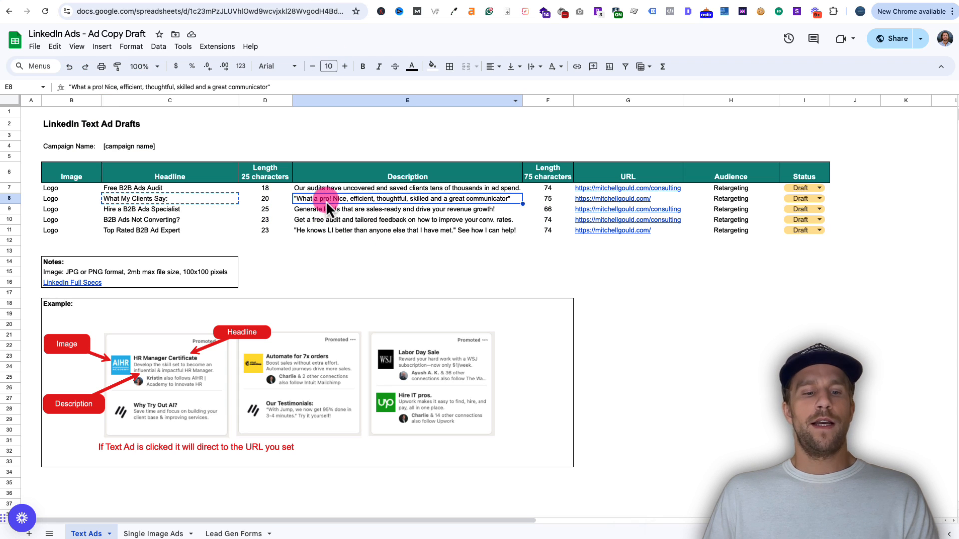
left_click(255, 4)
left_click(261, 269)
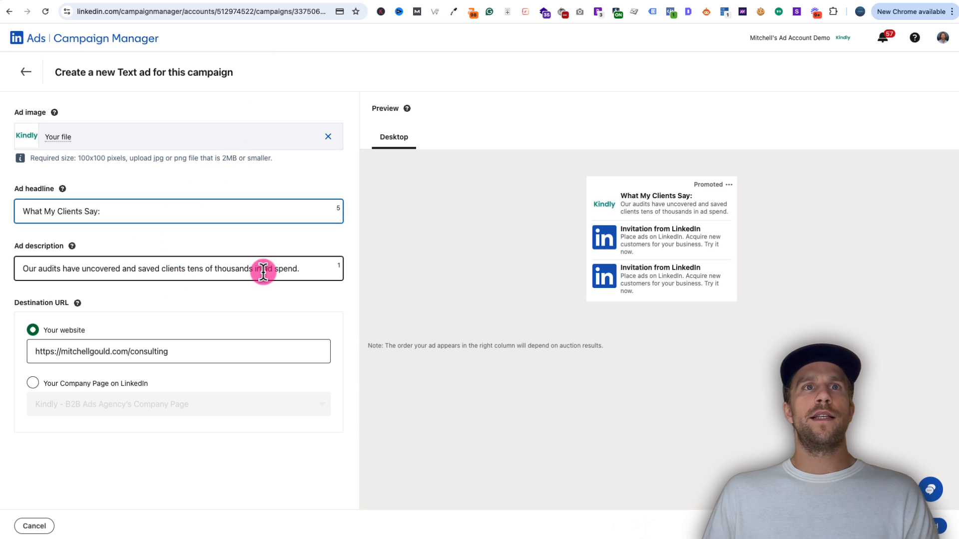
key("ctrl+a")
key("ctrl+v")
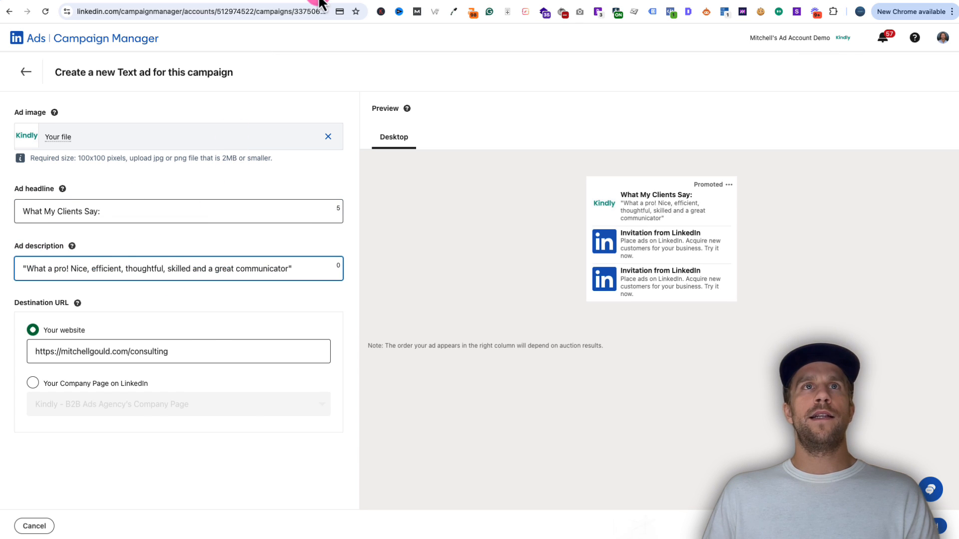
- Replace the destination URL with the homepage URL from row 8 of the drafts sheet and create the second ad
left_click(343, 3)
left_click(657, 200)
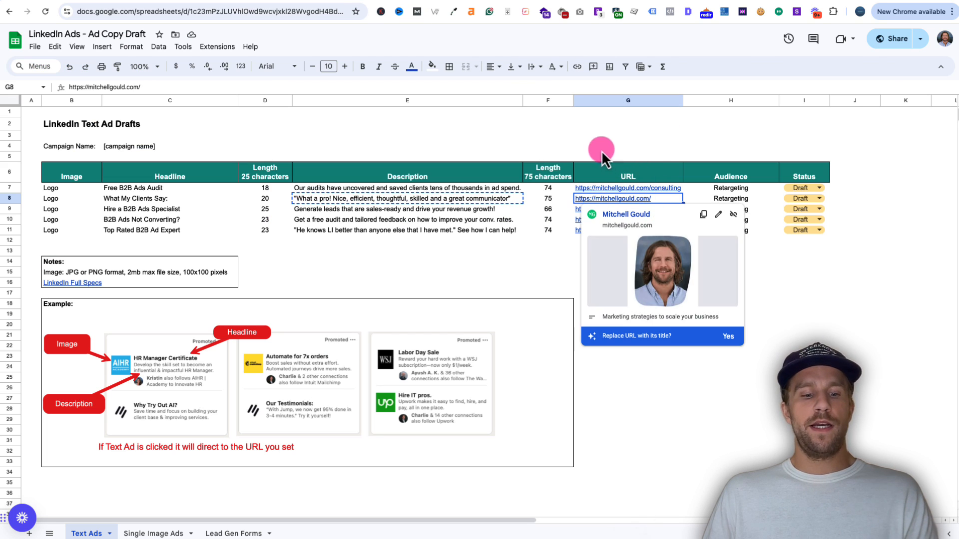
left_click(257, 3)
left_click_drag(184, 346, 32, 332)
key("ctrl+v")
left_click(938, 526)
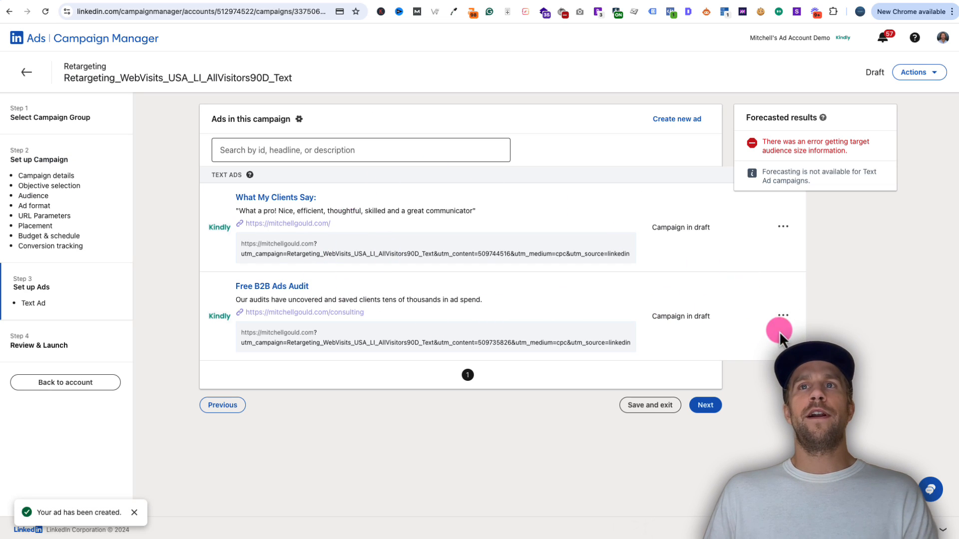
- Duplicate the Free B2B Ads Audit ad again and replace its headline with "Hire a B2B Ads Specialist" from the drafts sheet
left_click(783, 316)
left_click(788, 346)
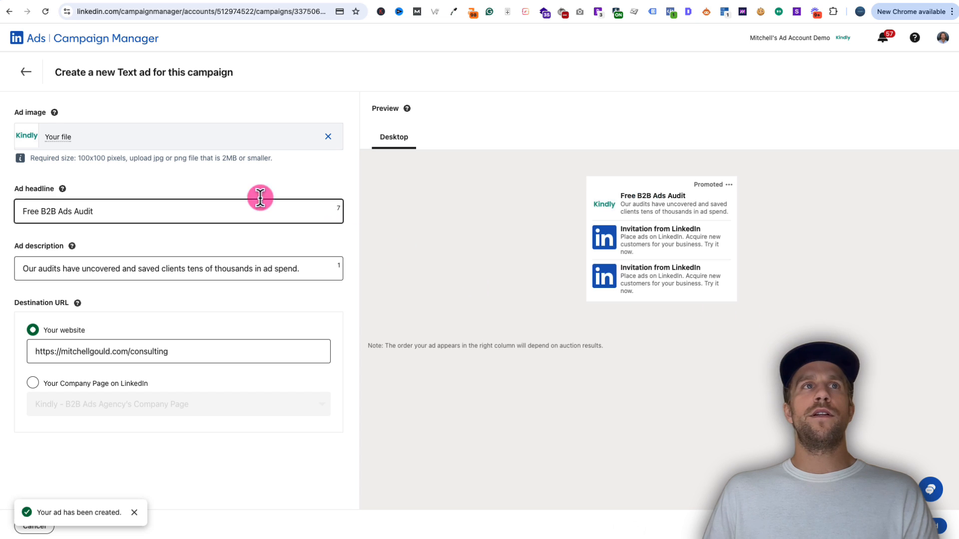
left_click(302, 1)
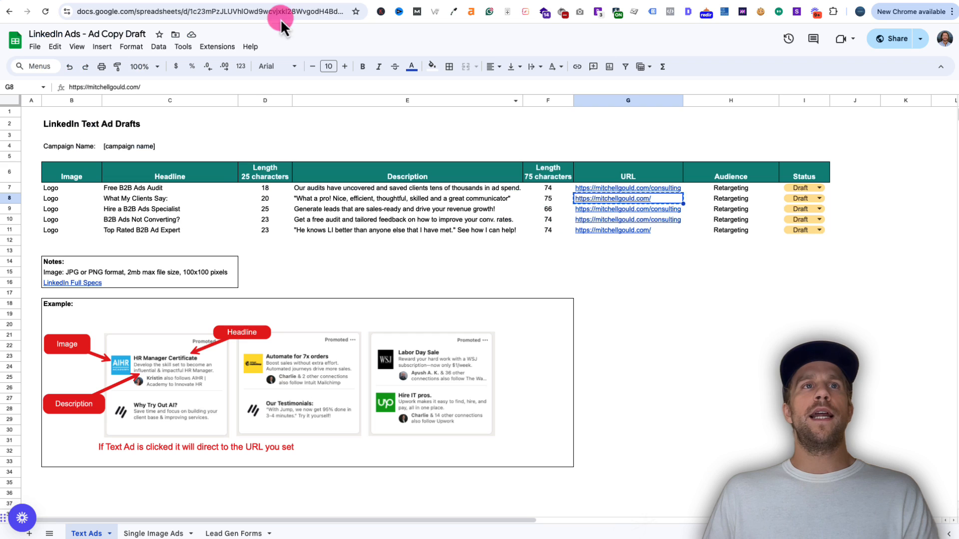
left_click(140, 211)
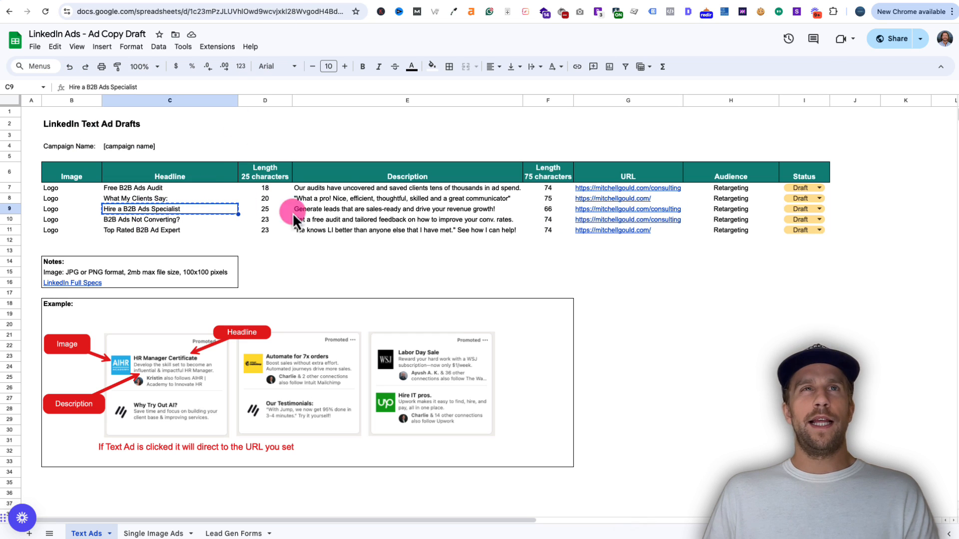
left_click(256, 1)
left_click(154, 217)
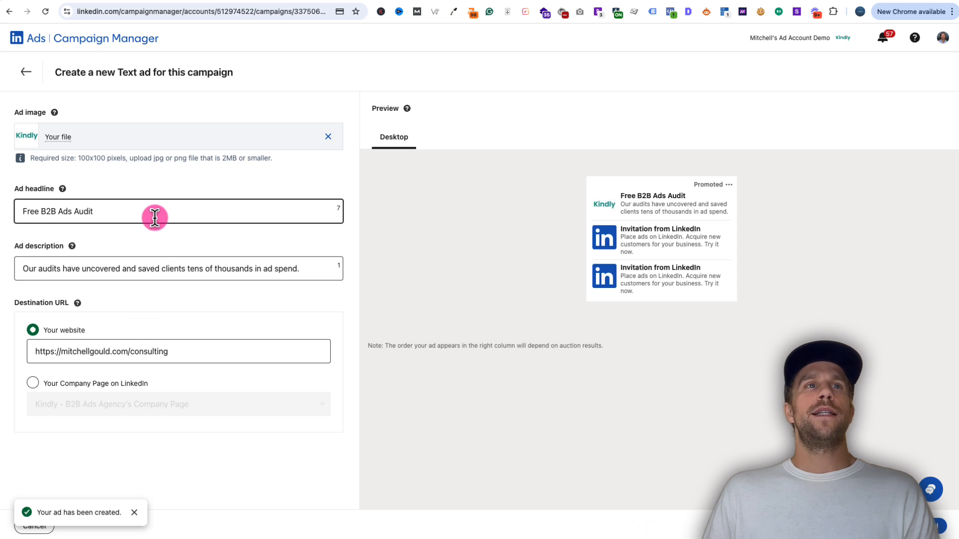
key("ctrl+a")
key("ctrl+v")
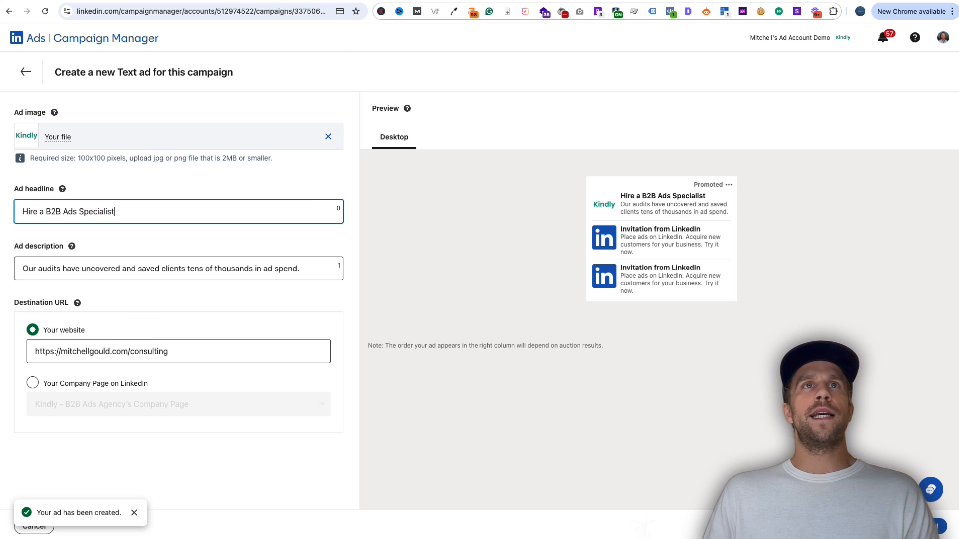
- Replace the third ad's description with "Generate leads that are sales-ready and drive your revenue growth!" from row 9 of the drafts sheet
left_click(326, 4)
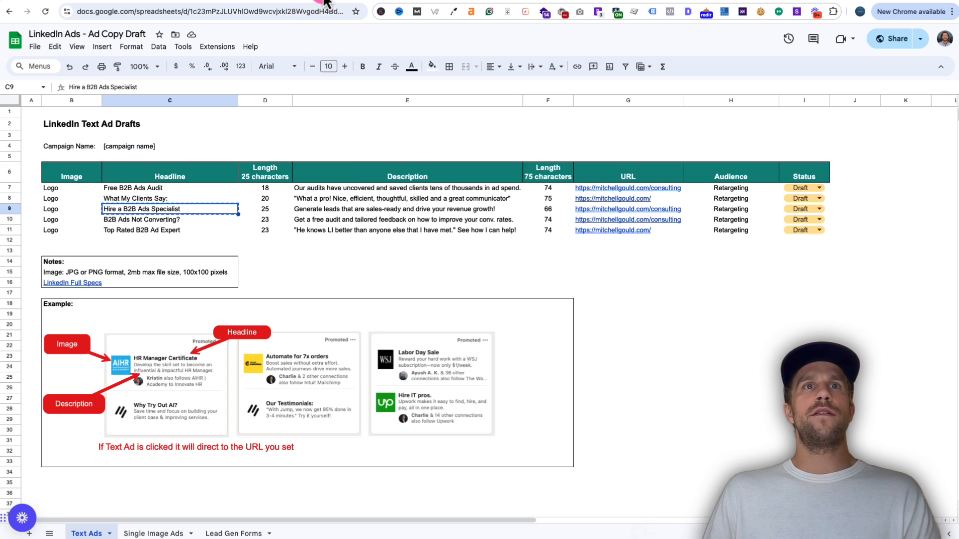
left_click(331, 211)
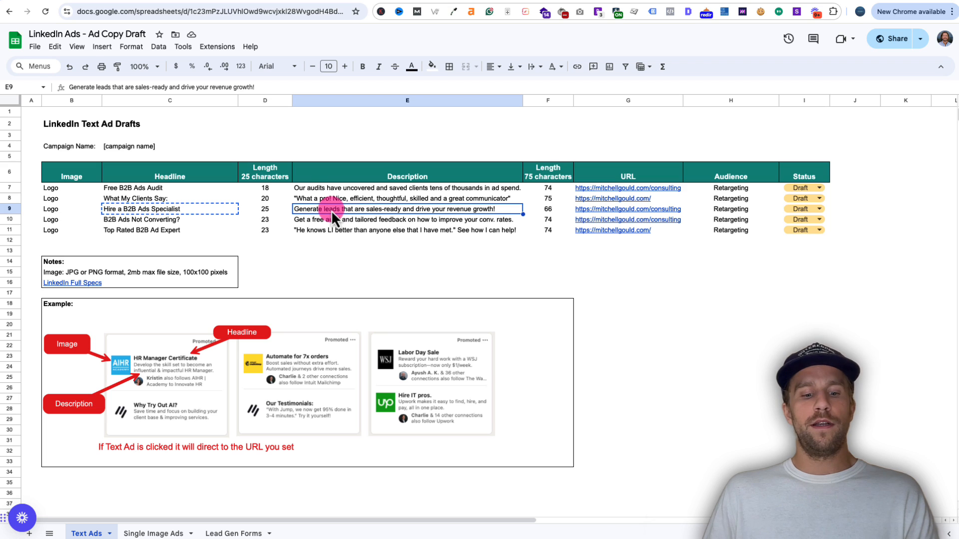
key("ctrl+c")
left_click(271, 2)
left_click(210, 275)
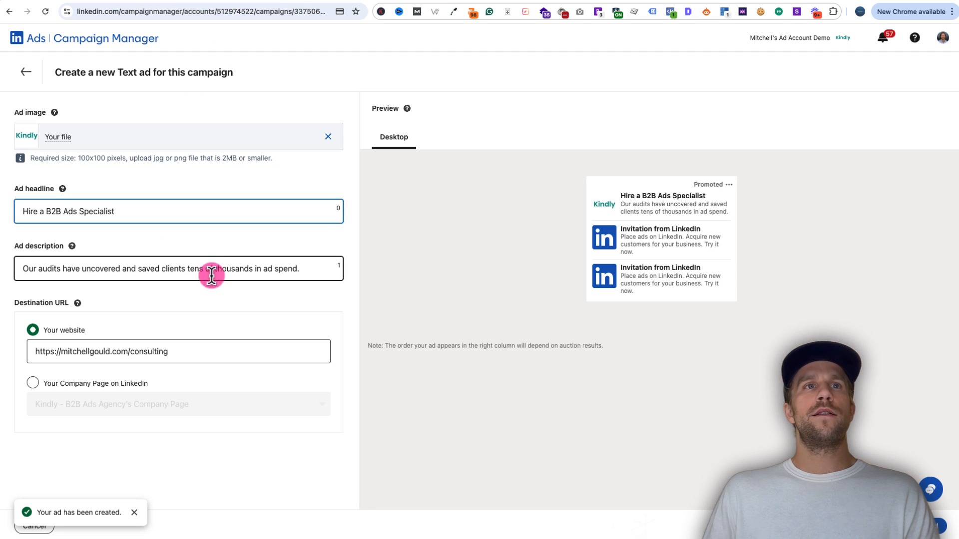
left_click_drag(306, 268, 1, 264)
key("ctrl+v")
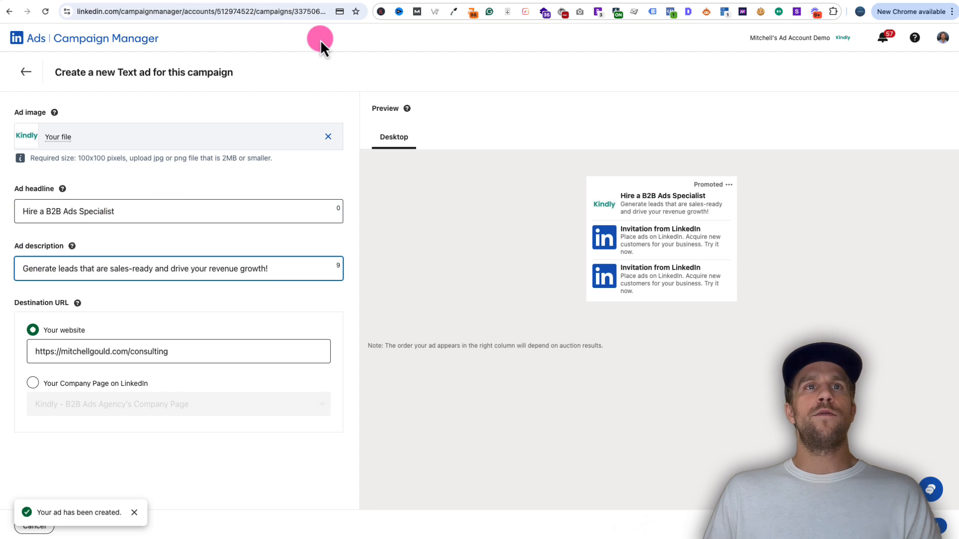
- Copy the consulting page URL from row 9 of the drafts sheet over the third ad's destination URL
left_click(315, 2)
left_click(618, 208)
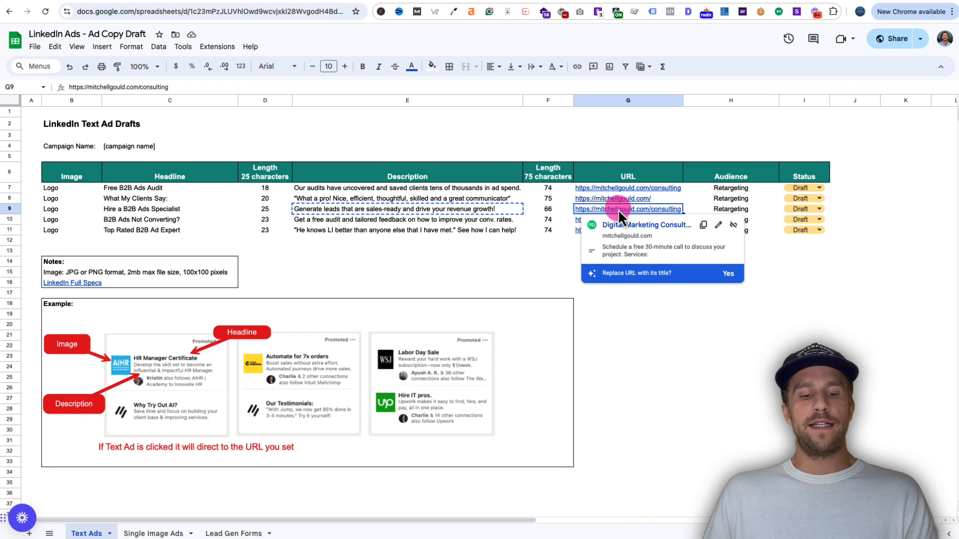
key("ctrl+c")
left_click(252, 1)
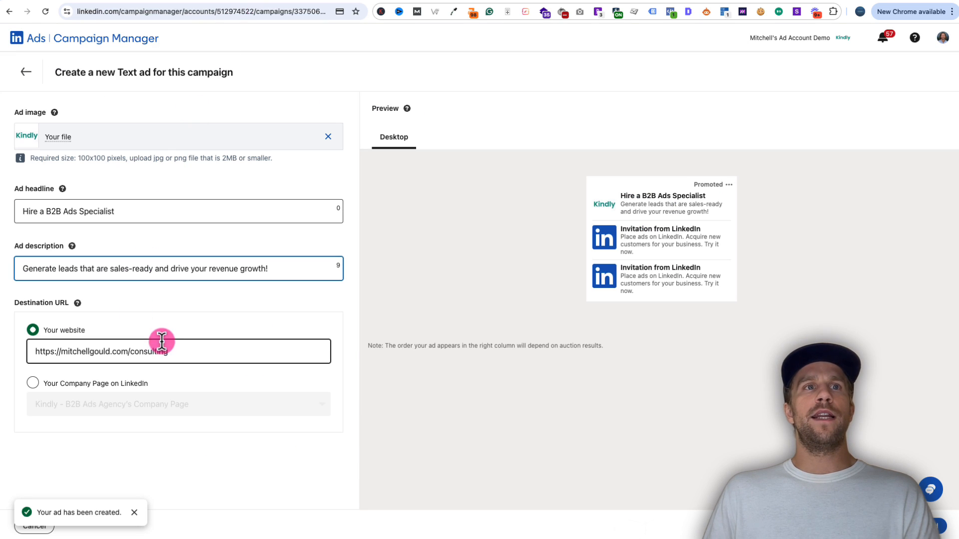
left_click_drag(161, 341, 9, 338)
key("ctrl+v")
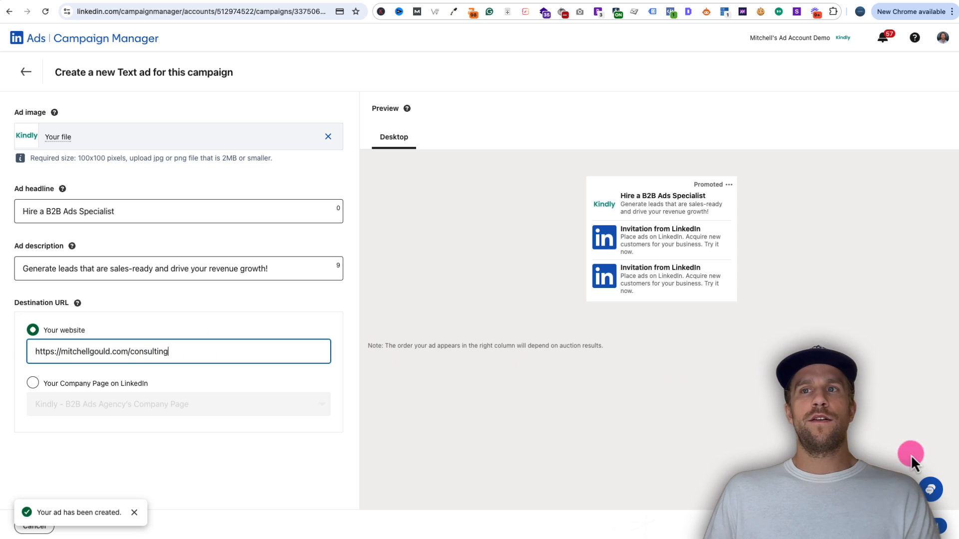
- Create the third text ad and review the campaign's targeting, budget, bid, conversions and ads before launch
left_click(938, 526)
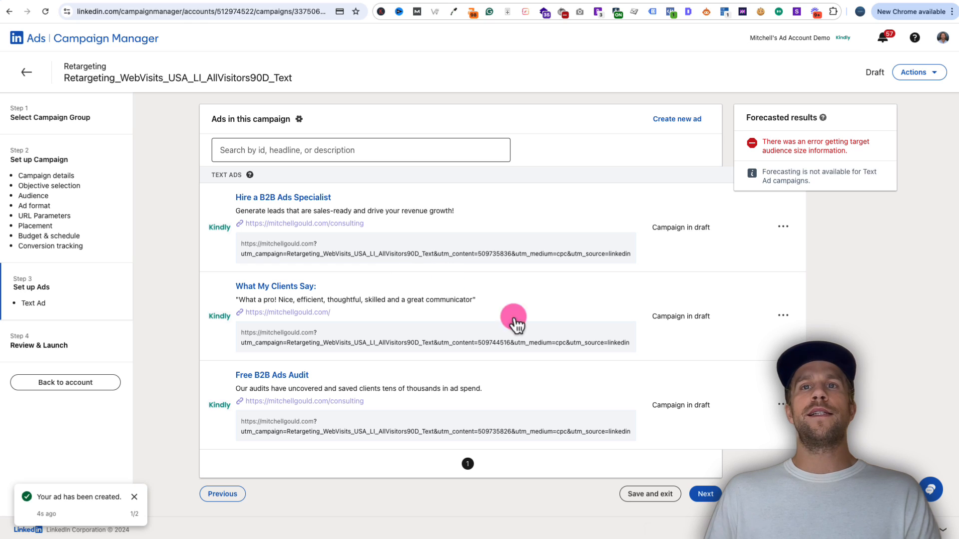
left_click(705, 494)
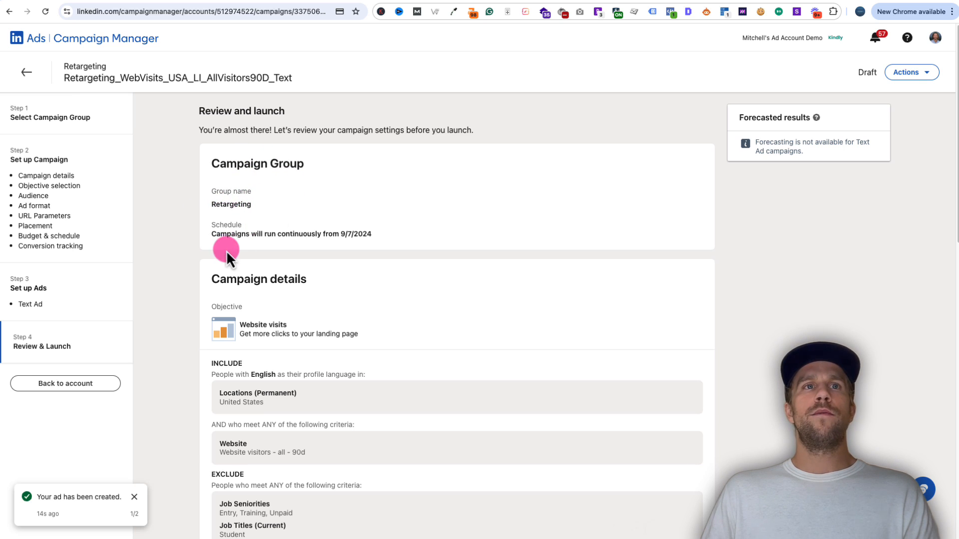
scroll(245, 249, "down", 3)
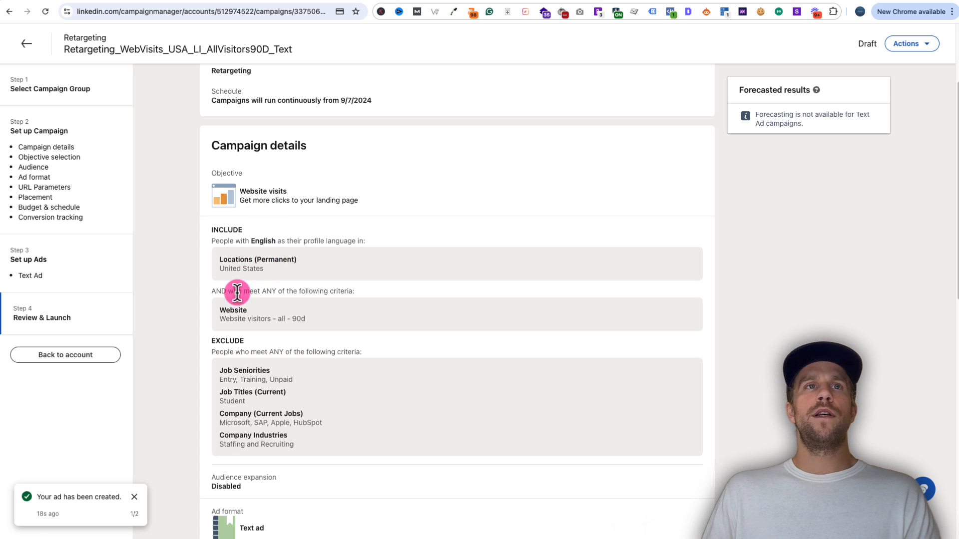
scroll(214, 301, "down", 1)
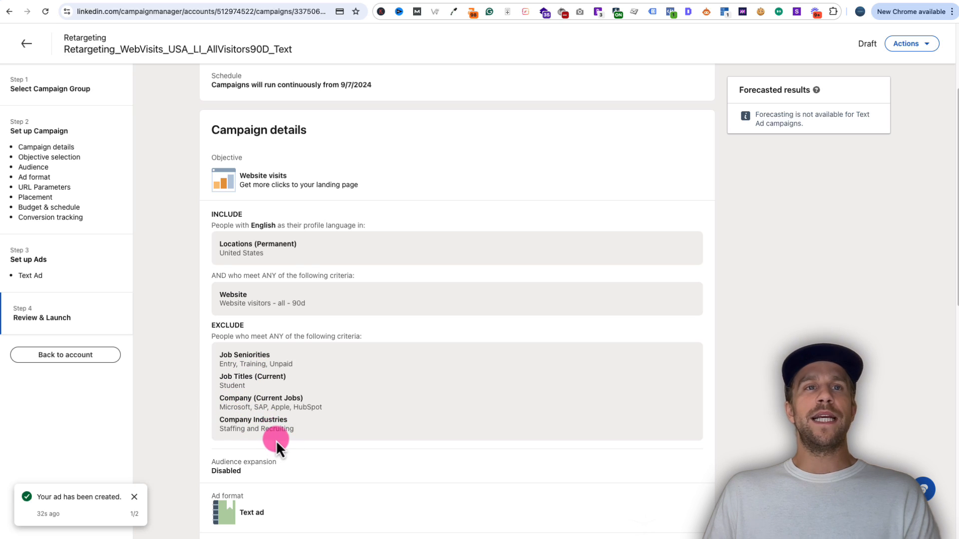
scroll(278, 438, "down", 3)
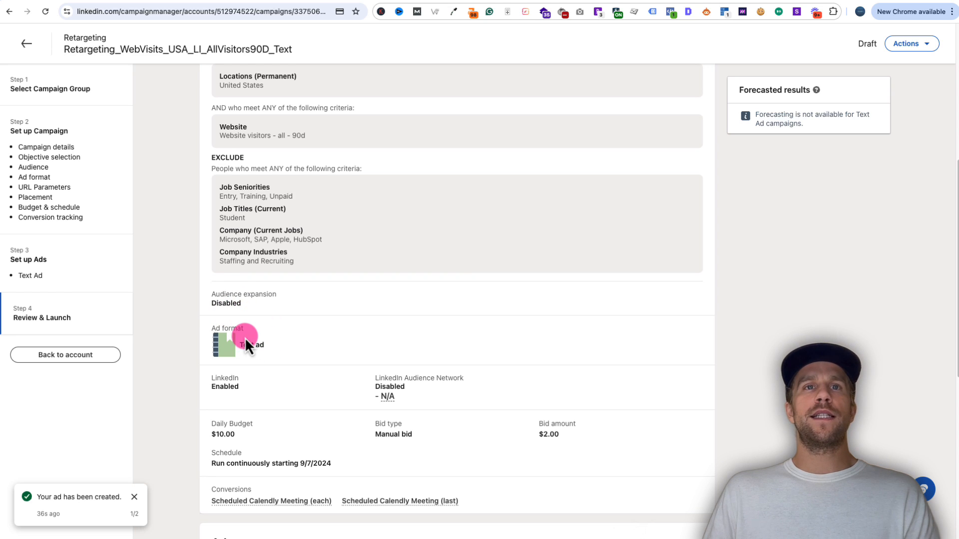
scroll(391, 399, "down", 1)
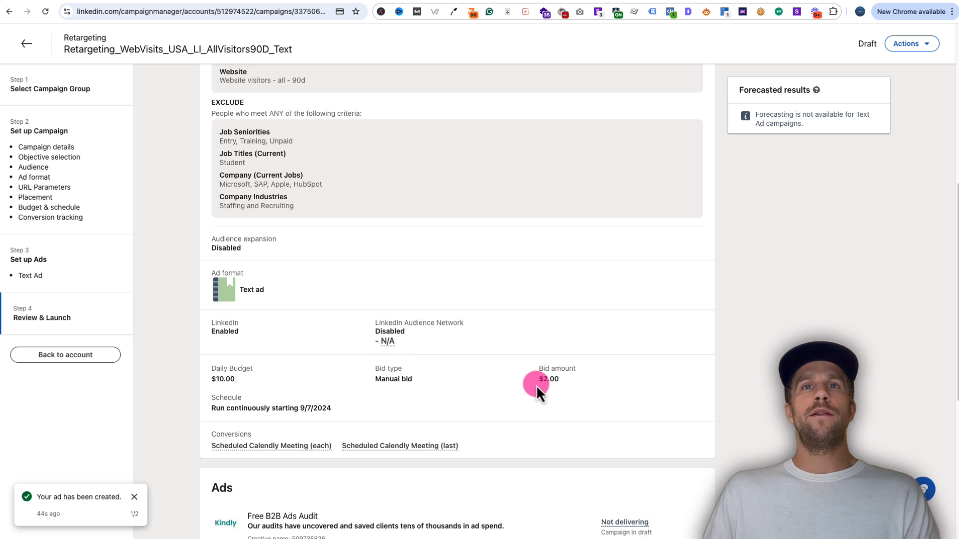
scroll(552, 398, "down", 1)
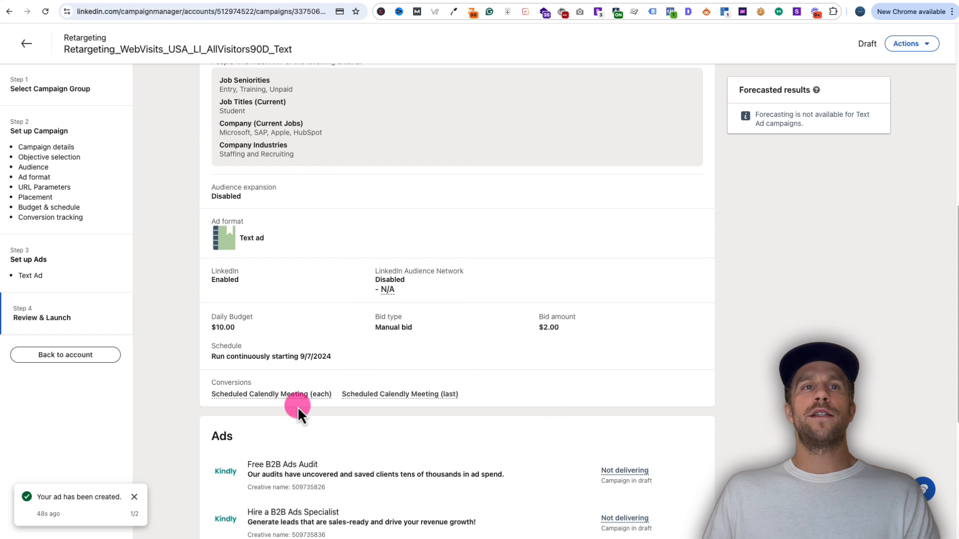
scroll(298, 407, "down", 5)
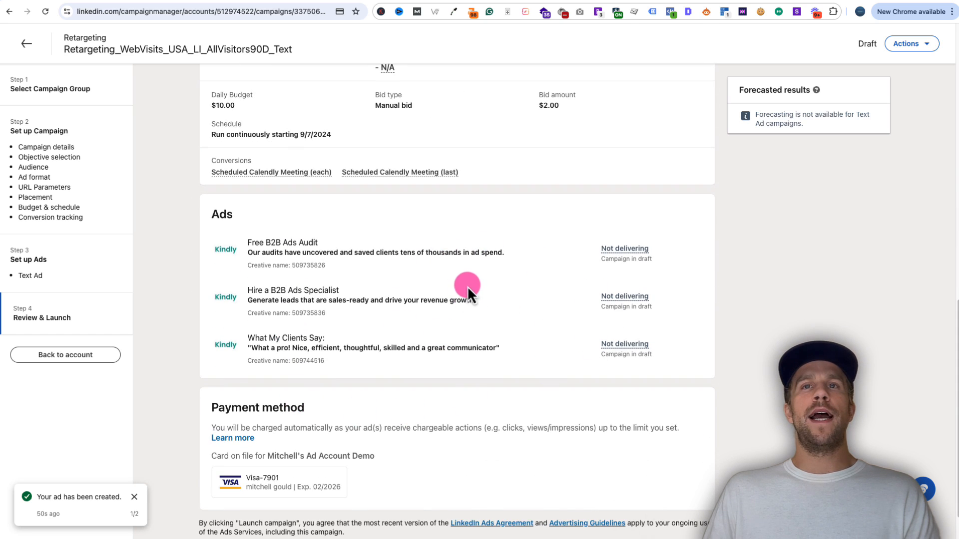
scroll(475, 339, "down", 1)
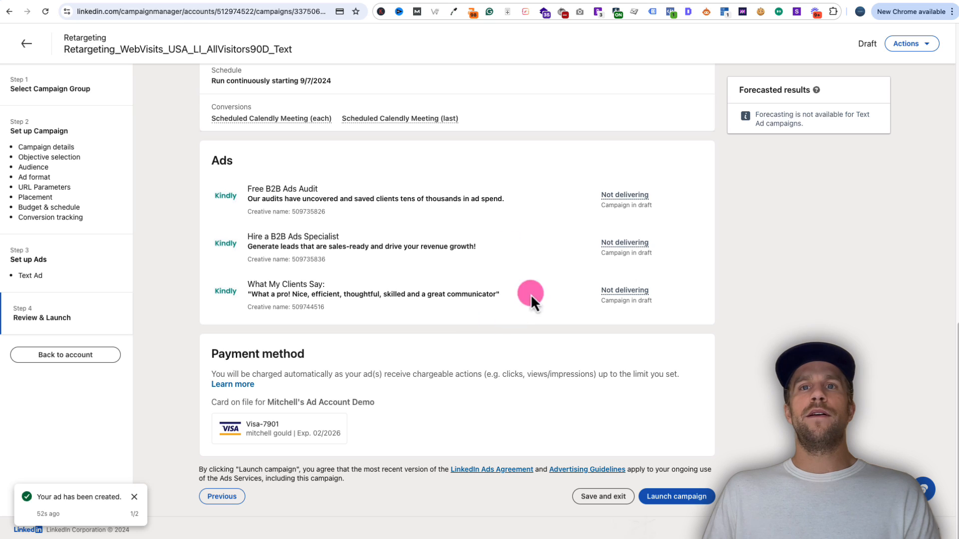
- Launch the retargeting text ad campaign, dismiss the review notice, and switch the campaign off
left_click(660, 499)
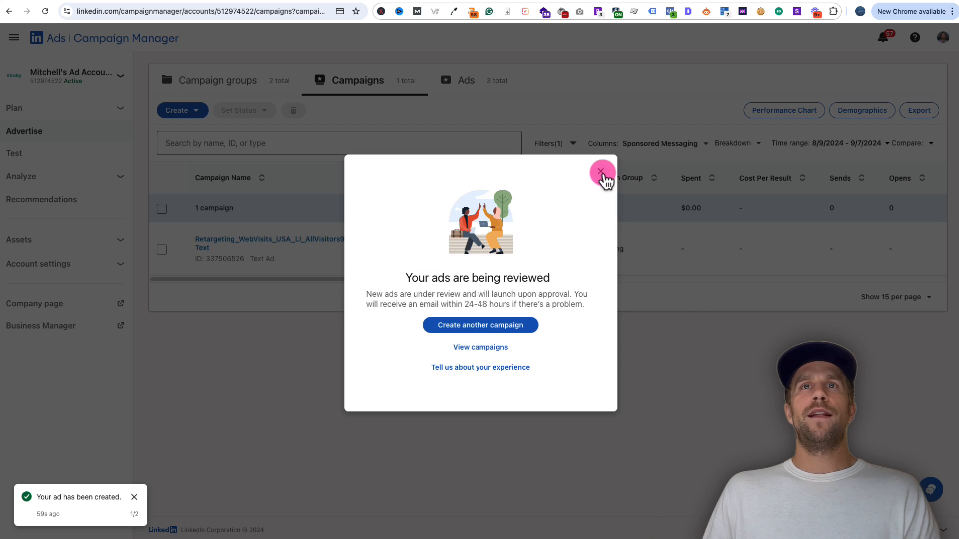
left_click(600, 172)
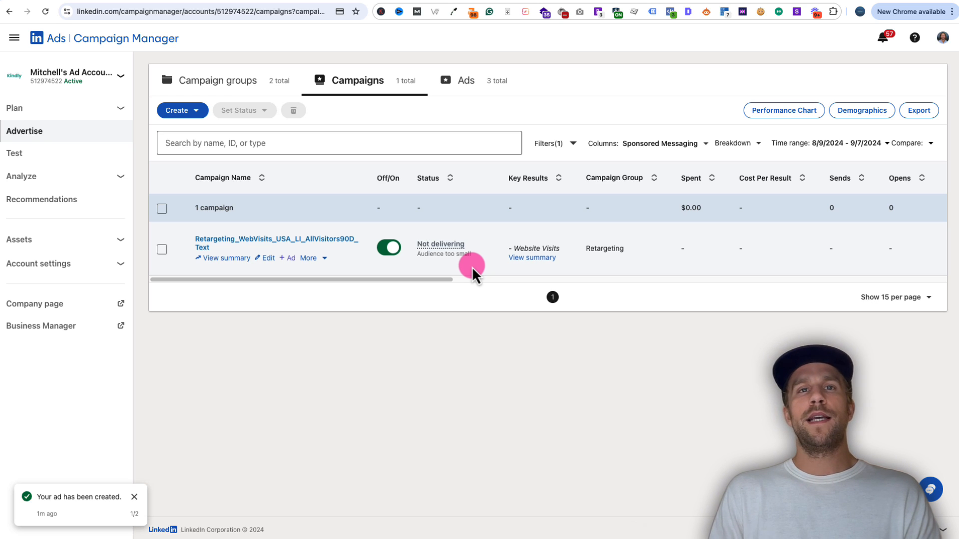
left_click(393, 250)
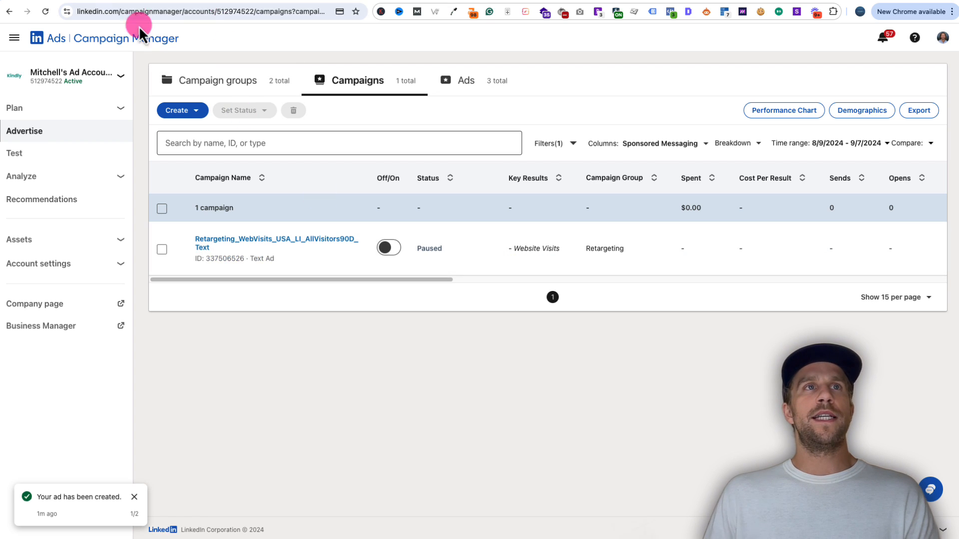
left_click(81, 115)
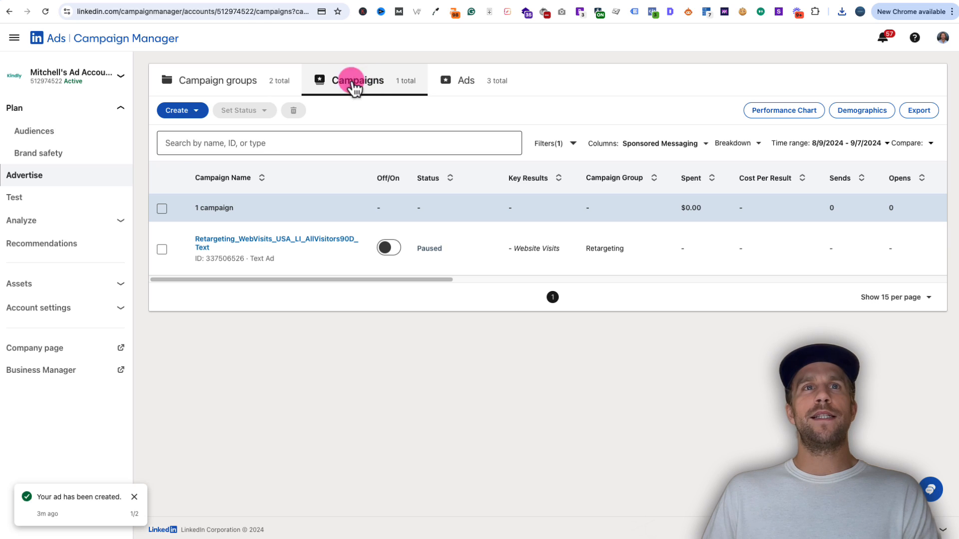
- Start a new campaign inside the existing Retargeting campaign group and continue to the campaign setup
left_click(200, 111)
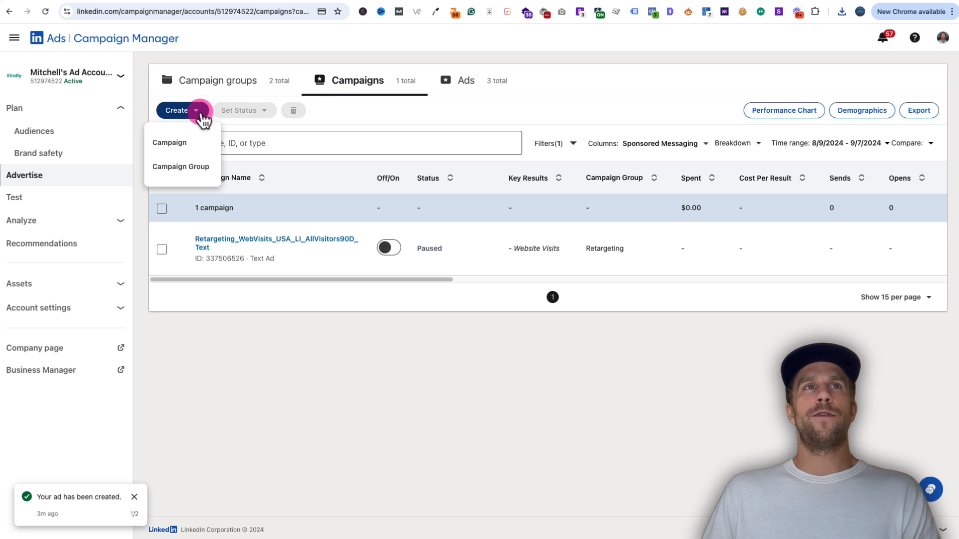
left_click(171, 144)
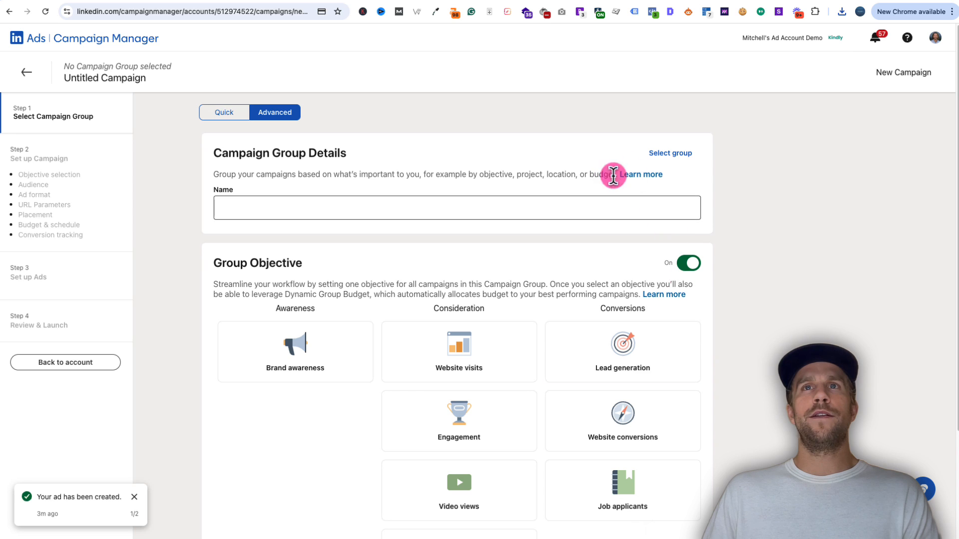
left_click(674, 154)
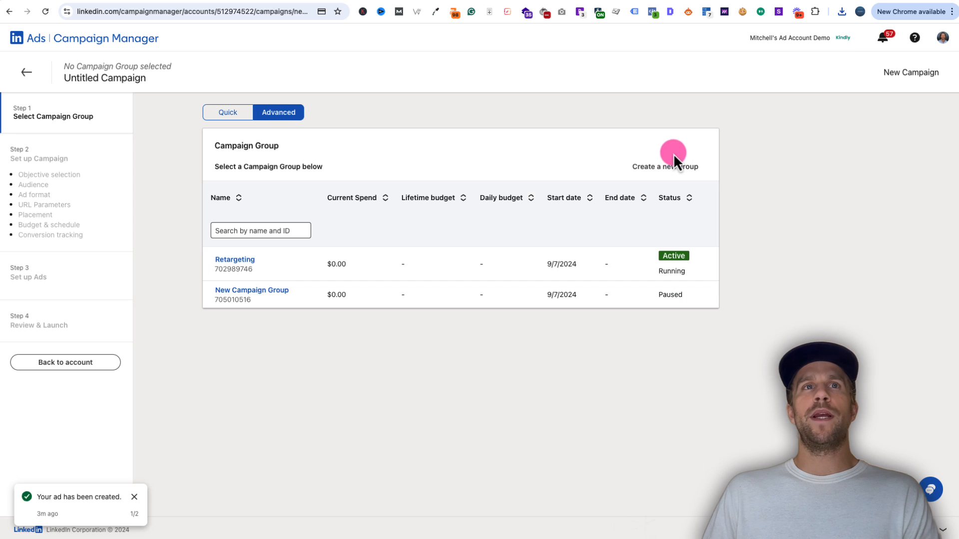
left_click(235, 260)
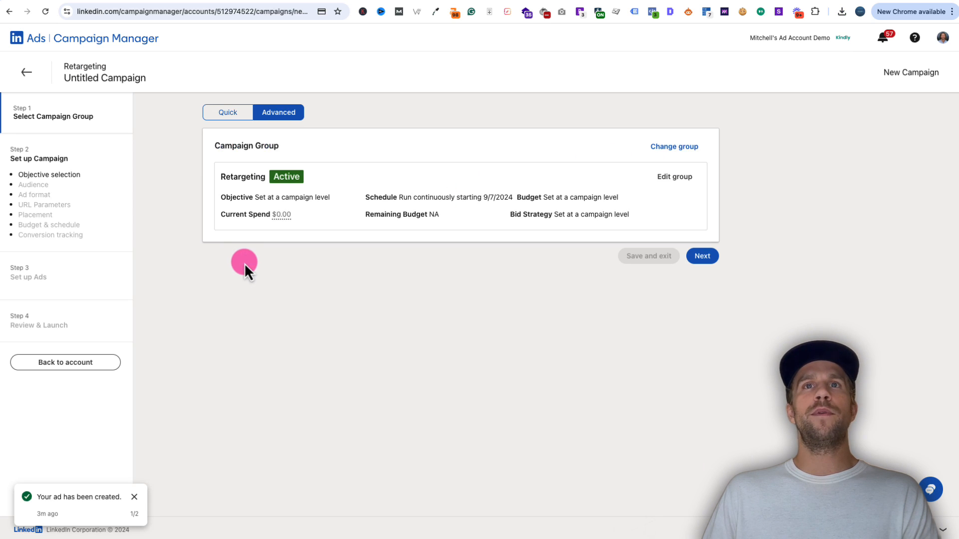
left_click(702, 258)
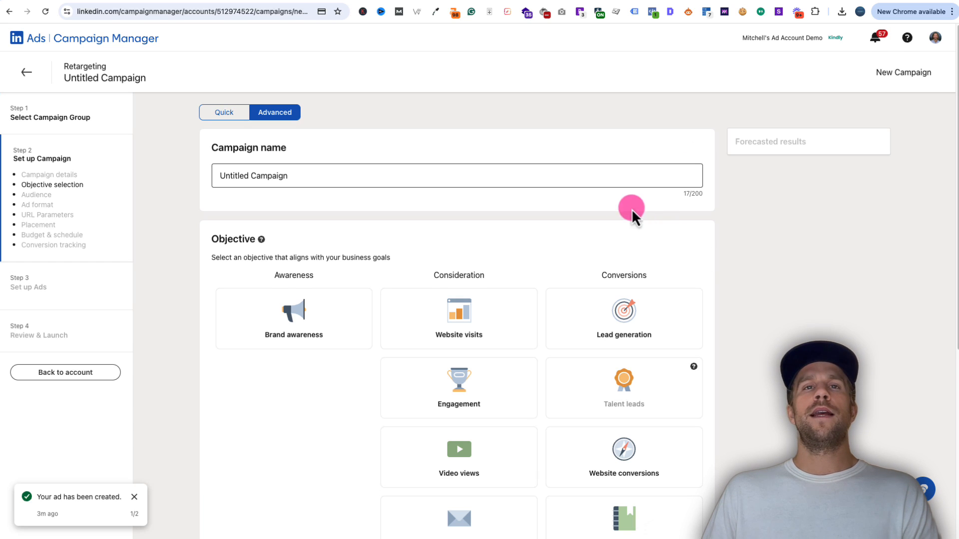
- Choose the Website visits objective and name the campaign Retargeting_WebVisits_USA_LI_AllVisitors90D_SingleImage, following the naming convention slide
left_click(439, 320)
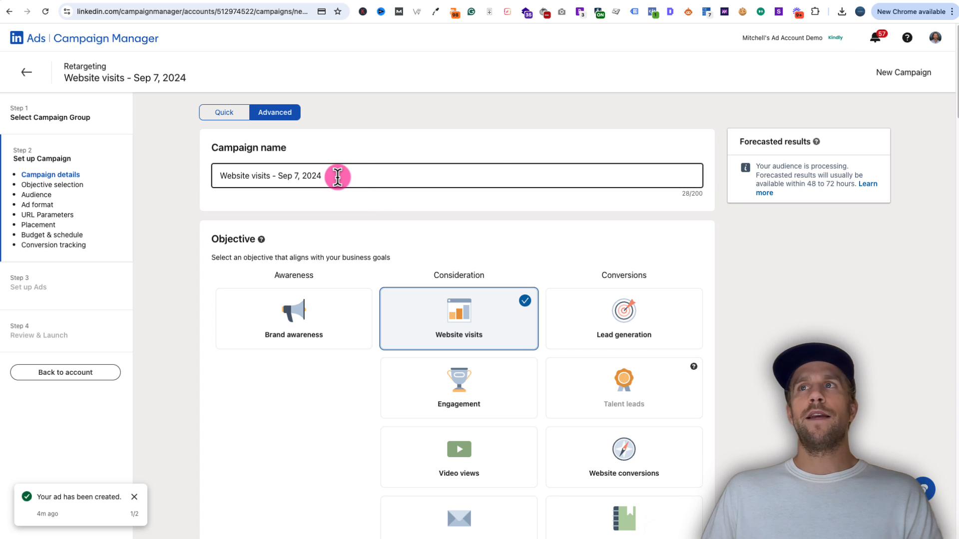
key("super+a")
key("super+v")
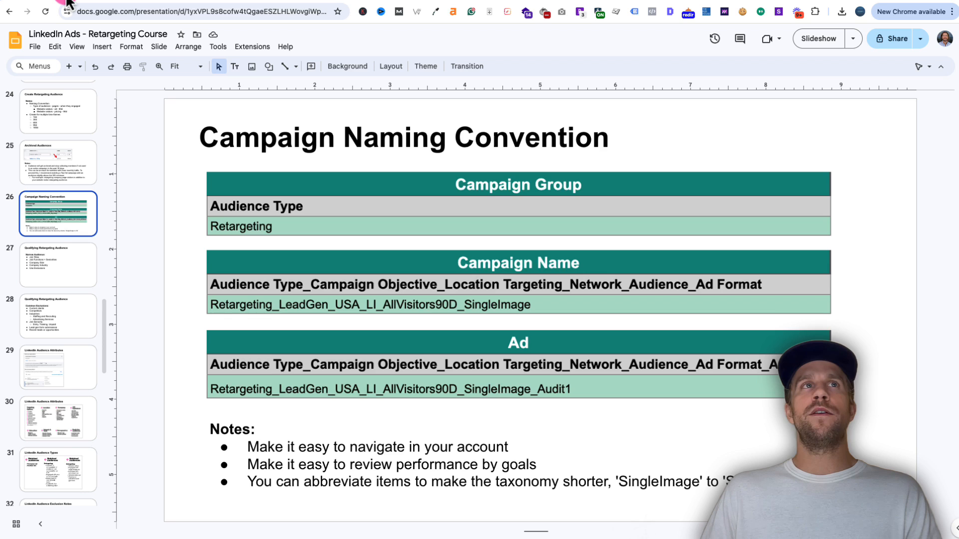
left_click(67, 2)
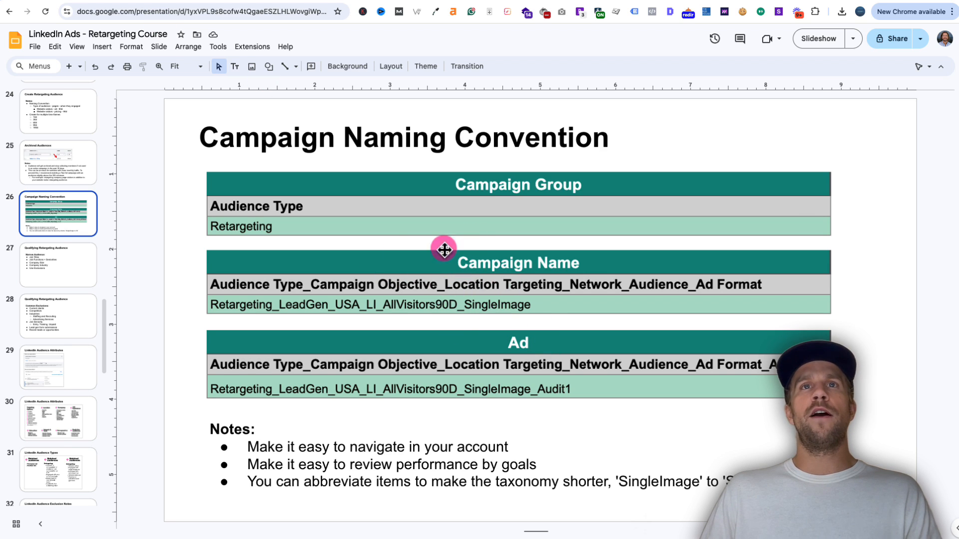
left_click(256, 6)
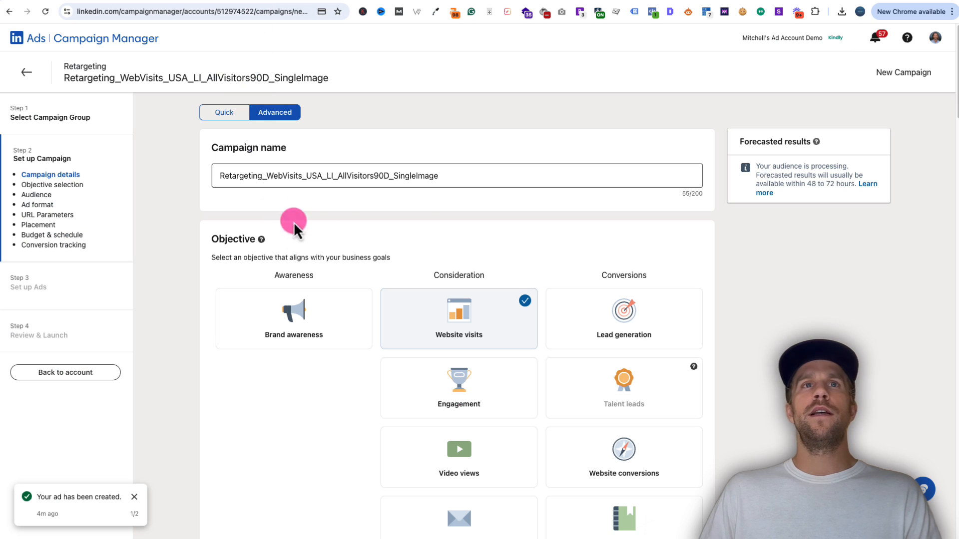
left_click(259, 173)
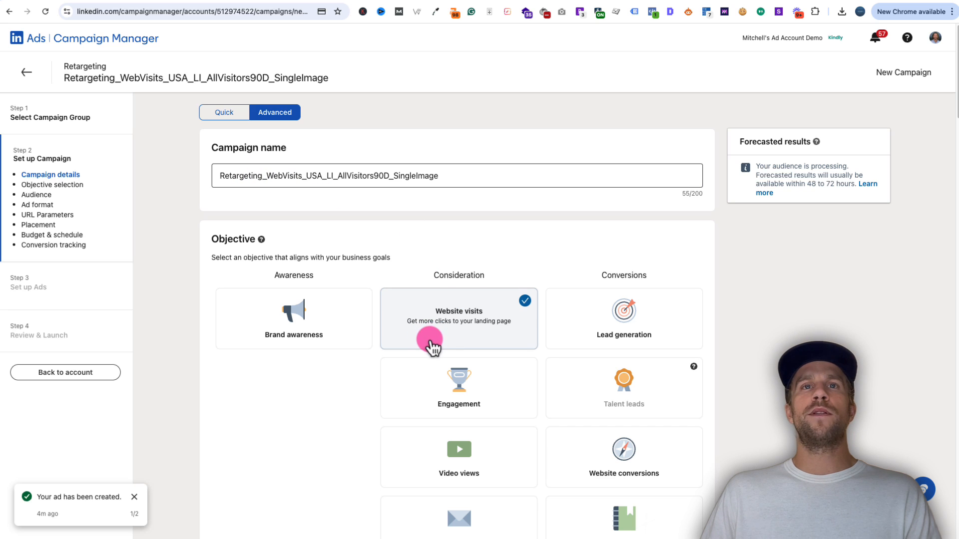
- Apply the saved Retargeting audience to the campaign, replacing all current targeting selections
scroll(381, 360, "down", 9)
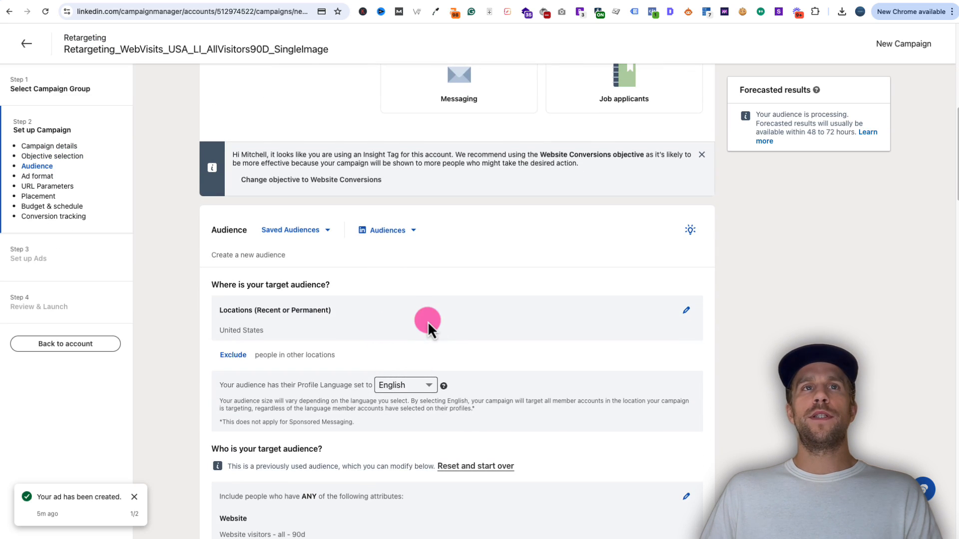
scroll(427, 322, "down", 1)
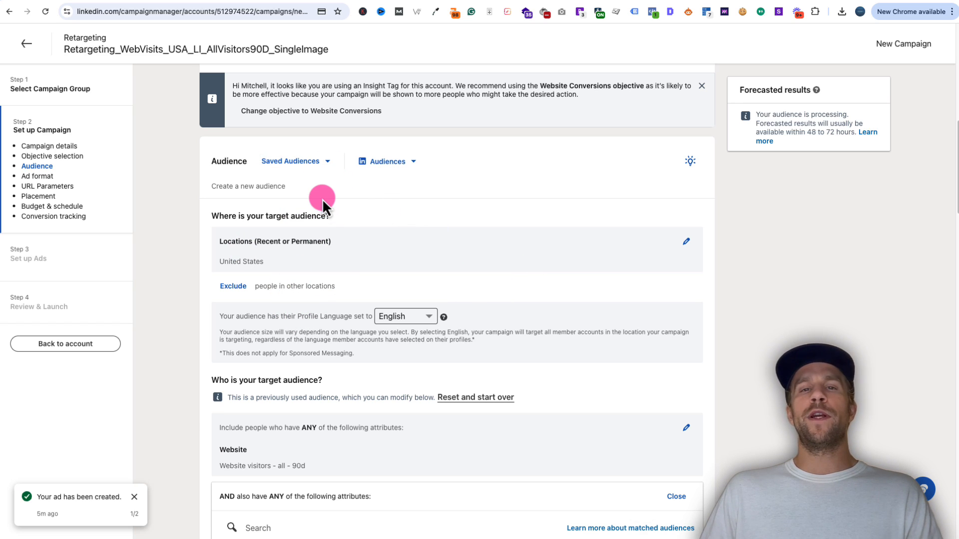
left_click(327, 162)
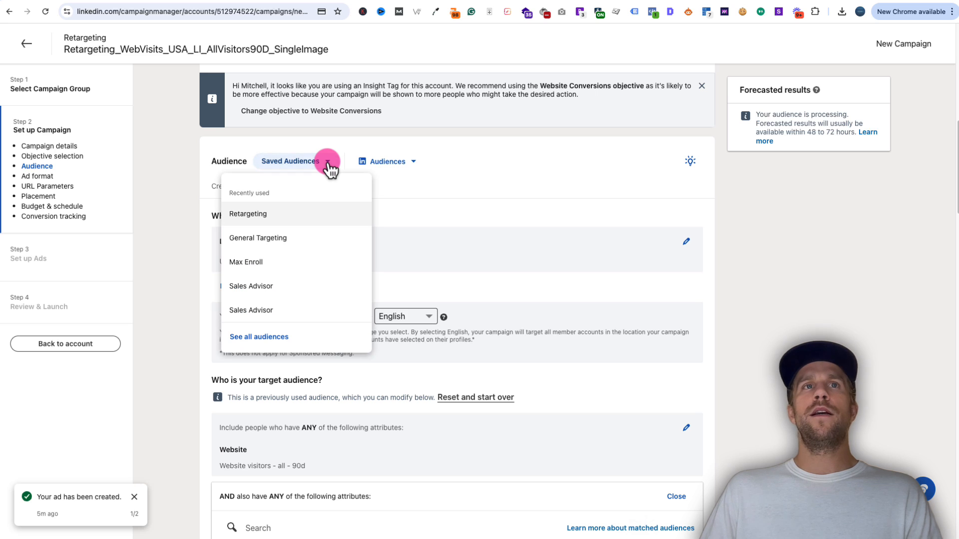
left_click(255, 215)
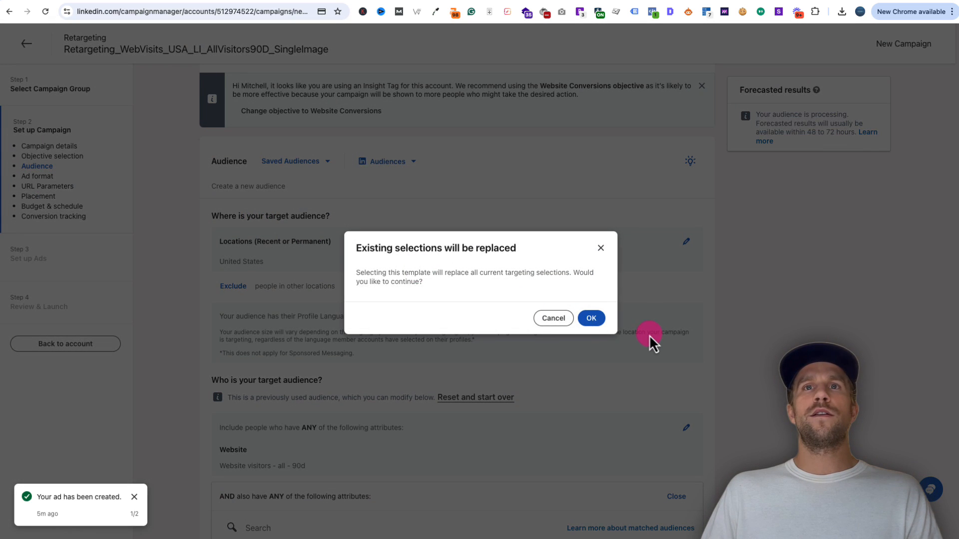
left_click(591, 318)
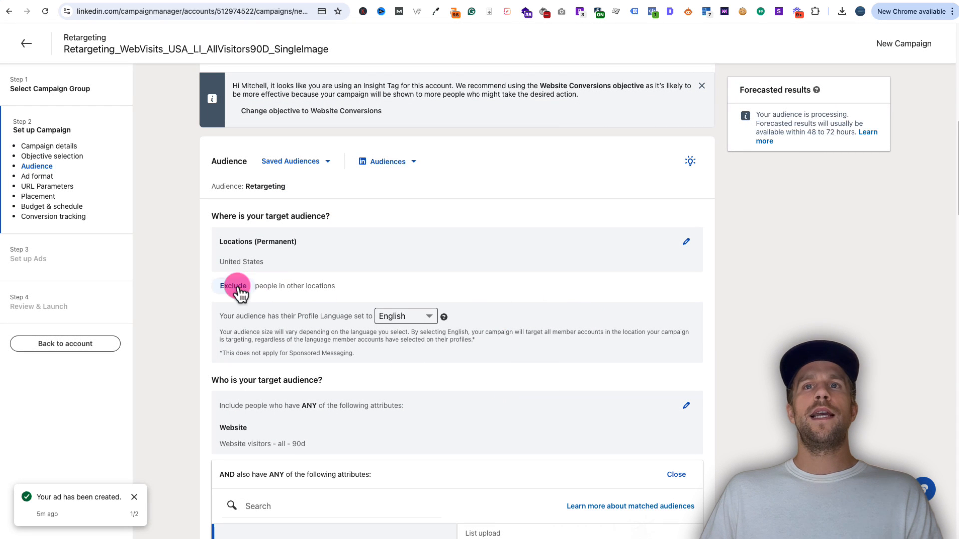
- Close the additional narrowing criteria and check the audience's location, included and excluded attributes, audience expansion and the ad format
scroll(275, 241, "down", 1)
scroll(268, 242, "down", 1)
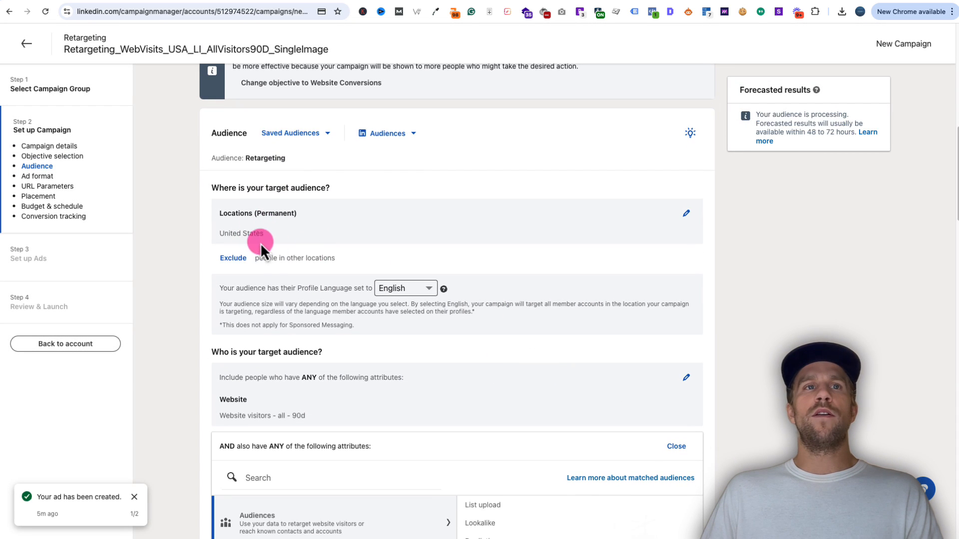
scroll(264, 279, "down", 4)
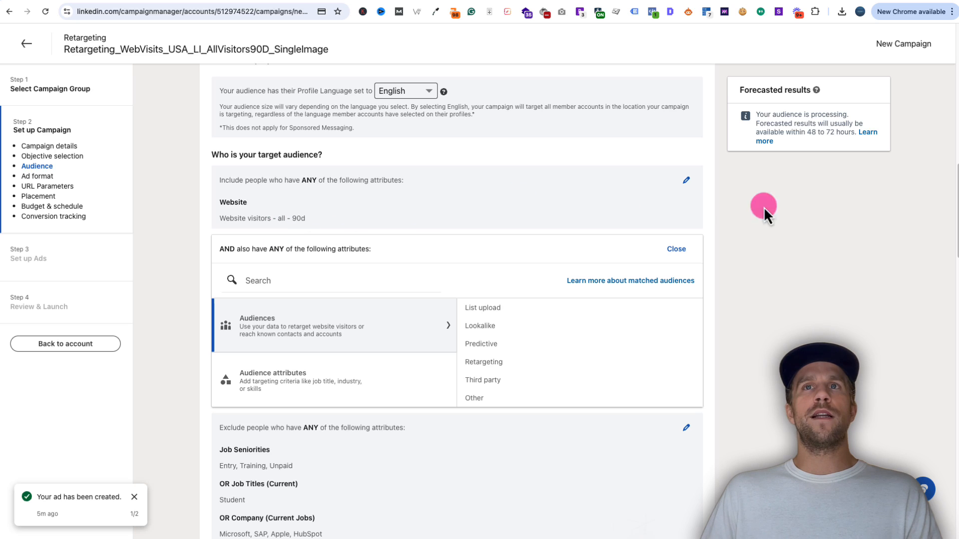
left_click(678, 249)
scroll(262, 185, "up", 3)
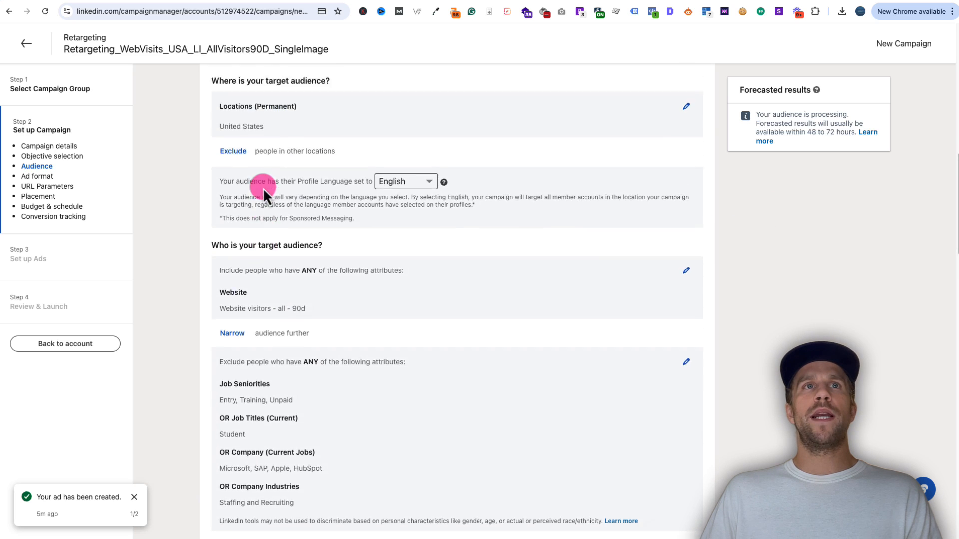
scroll(223, 402, "down", 1)
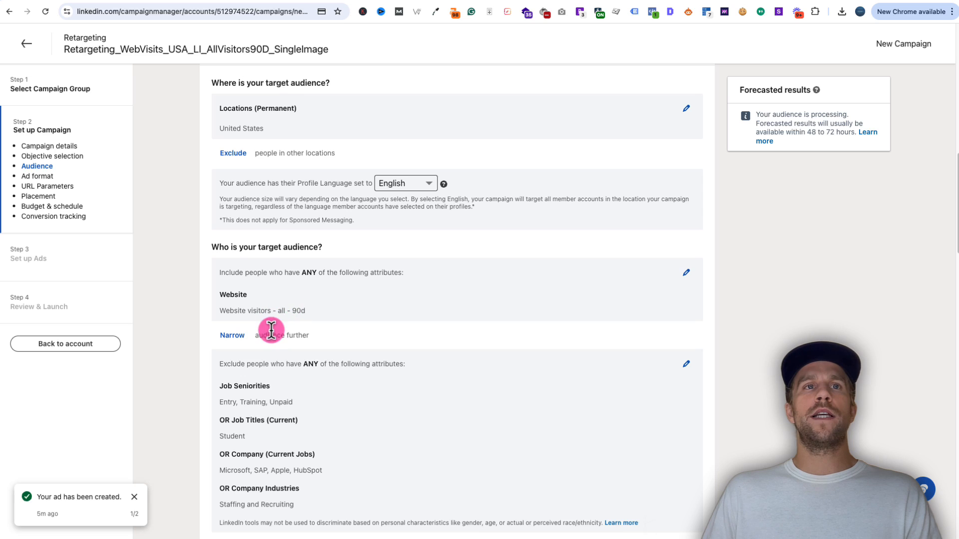
scroll(272, 332, "down", 3)
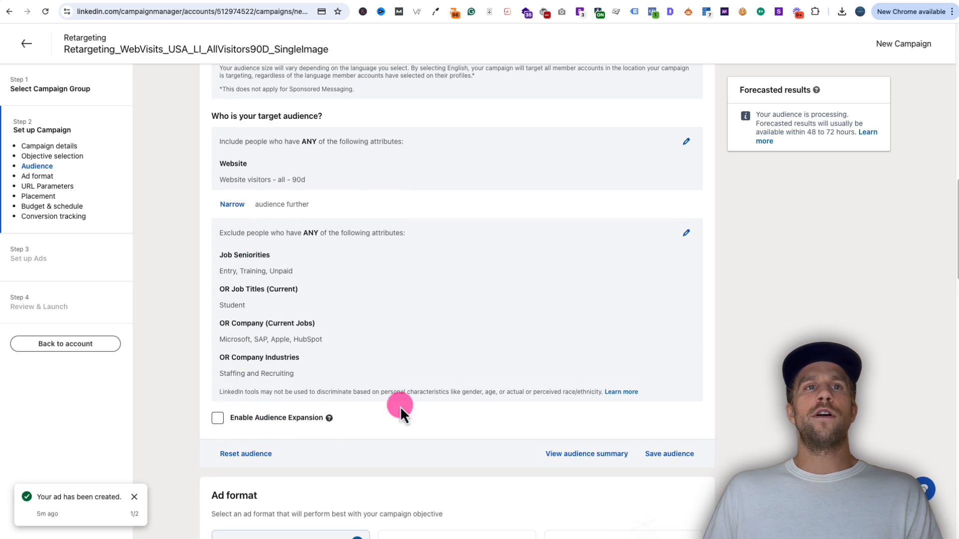
scroll(329, 433, "up", 5)
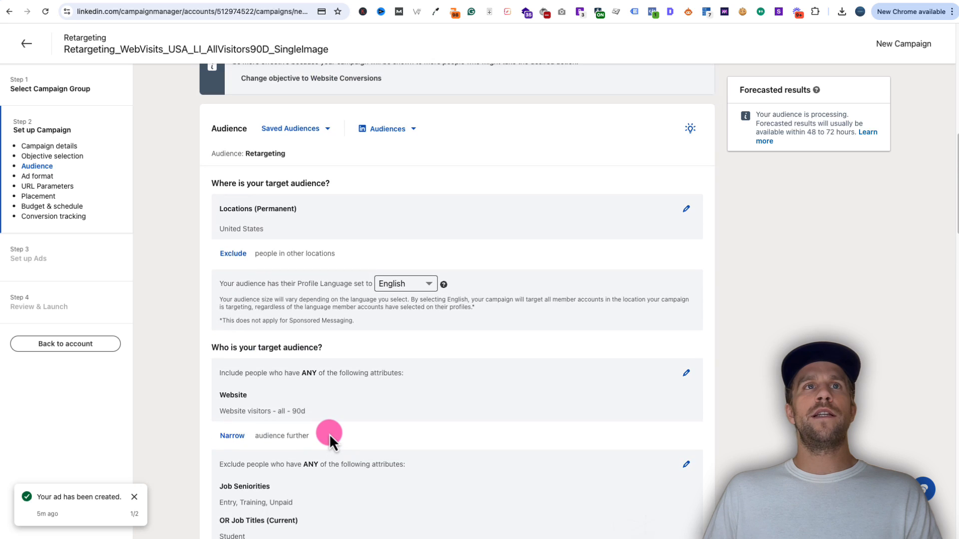
scroll(329, 434, "down", 5)
scroll(329, 434, "down", 4)
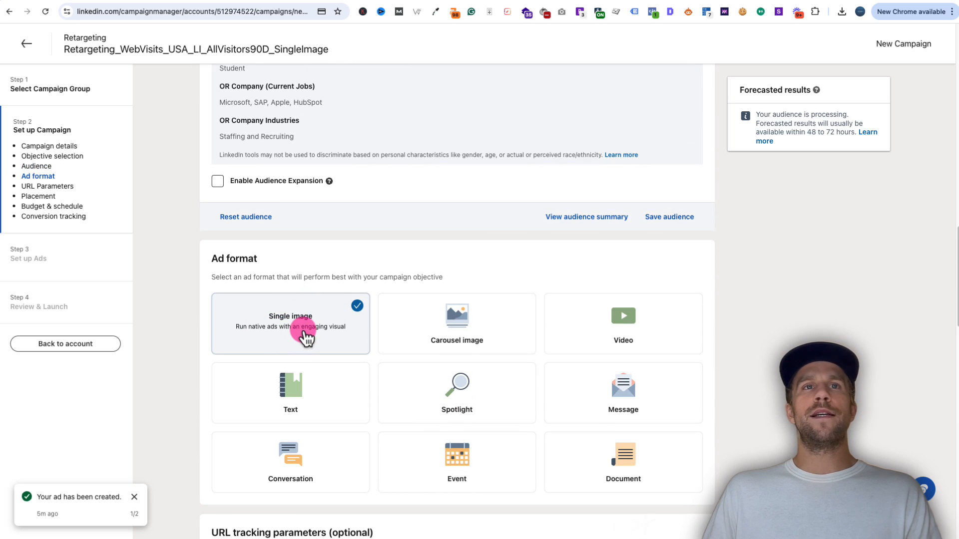
- Keep the single image format and exclude the LinkedIn Audience Network from the campaign's placements
scroll(330, 344, "down", 3)
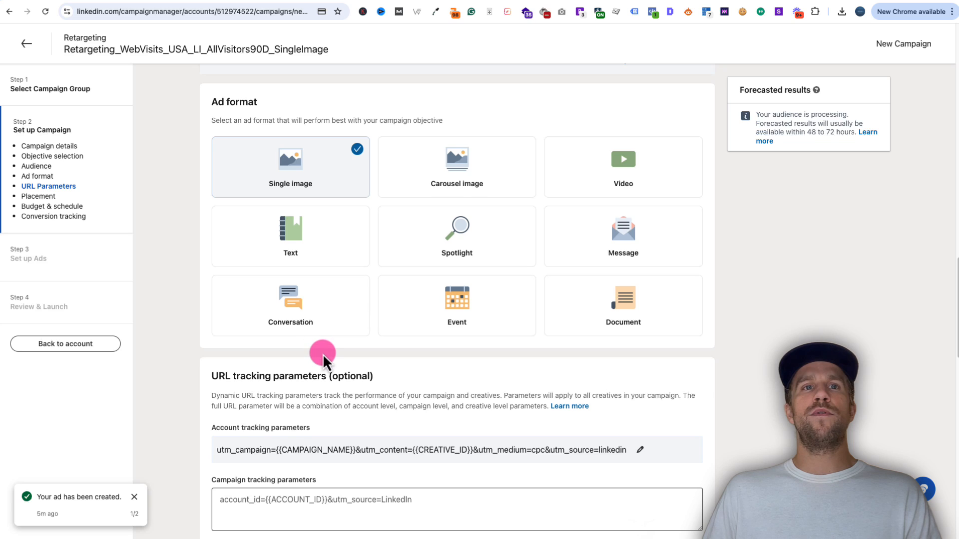
scroll(322, 353, "down", 4)
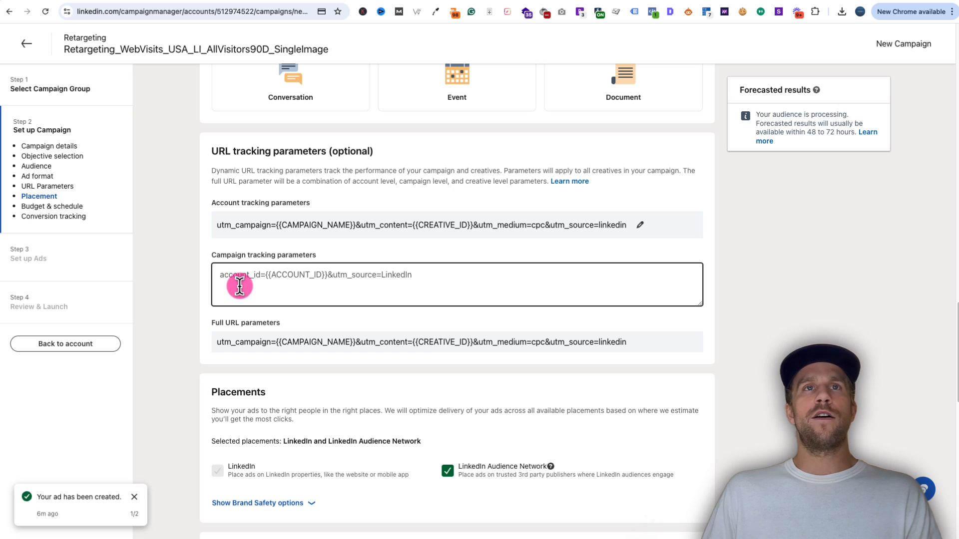
scroll(204, 389, "down", 3)
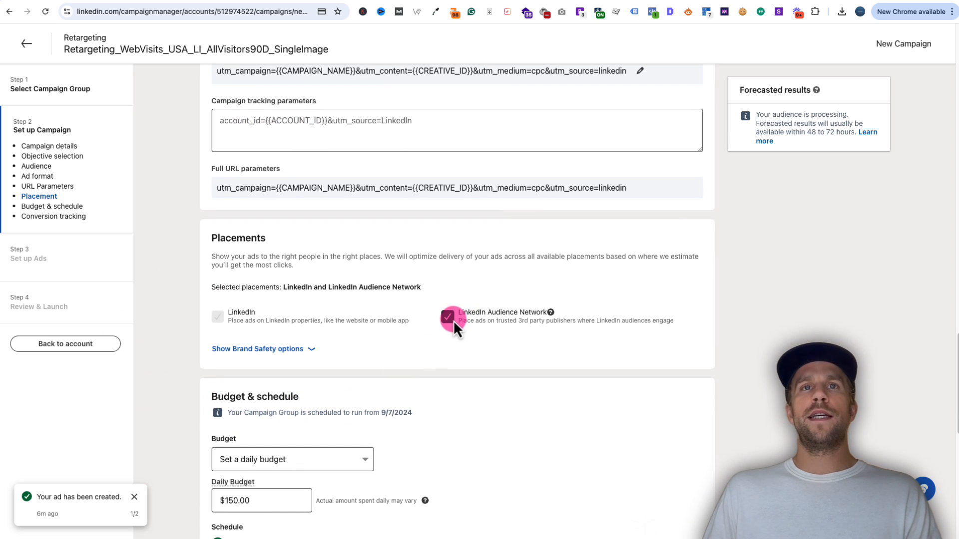
left_click(450, 322)
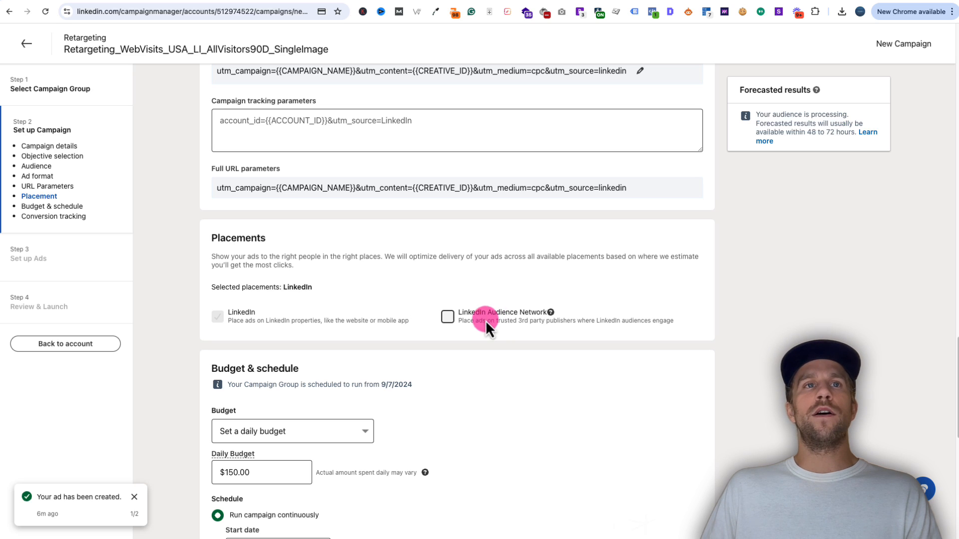
- Consult the Budgets and Bidding slide in Google Slides, return to Campaign Manager and set the campaign's daily budget to $10
scroll(486, 320, "down", 2)
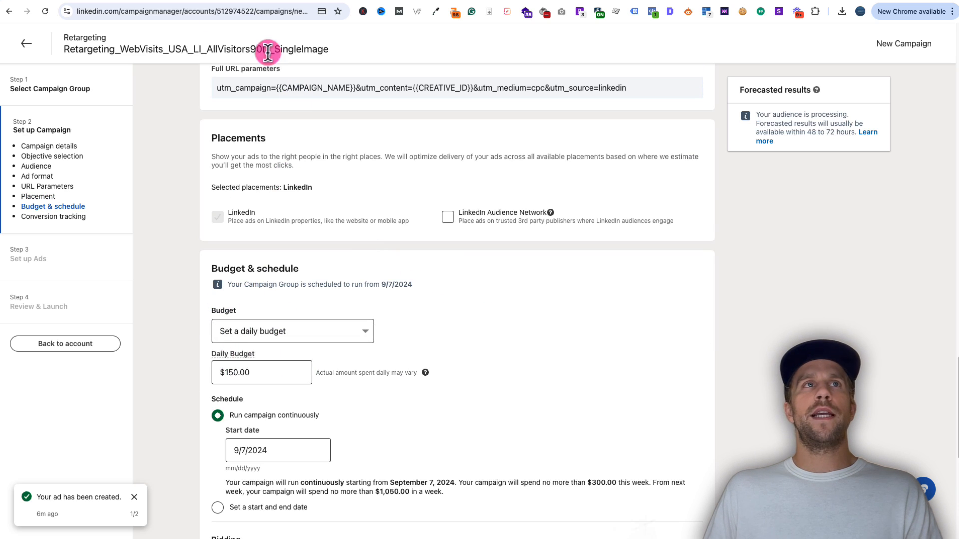
left_click(79, 1)
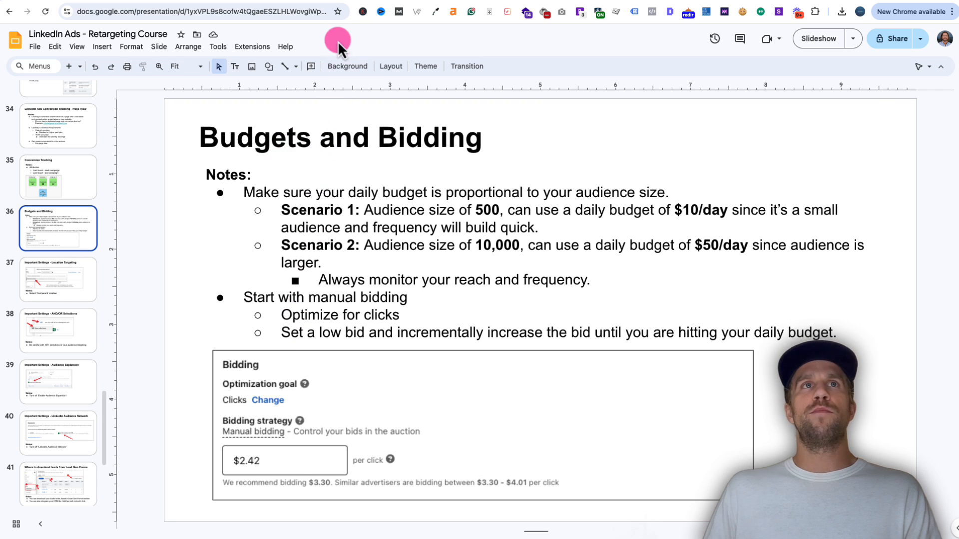
left_click(253, 3)
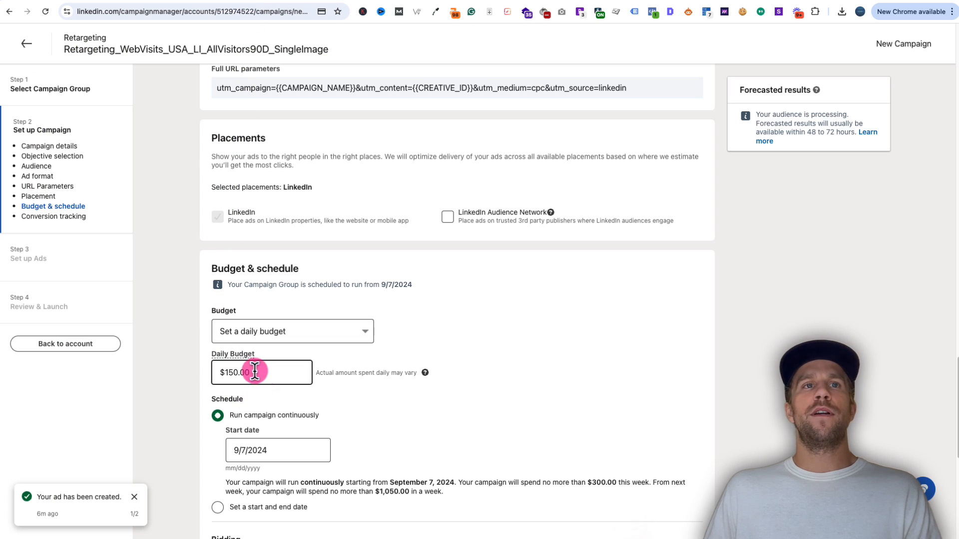
left_click_drag(254, 371, 193, 364)
type("10")
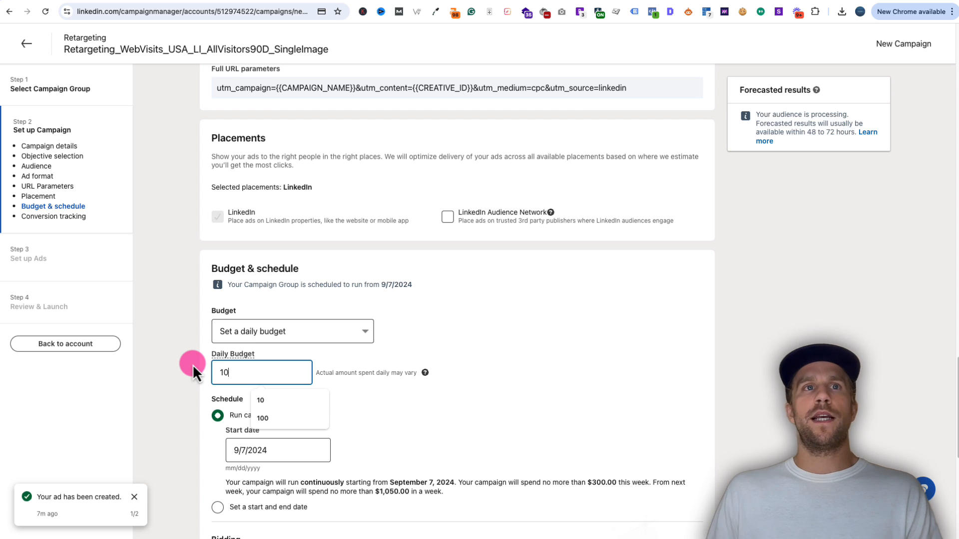
left_click(442, 358)
scroll(253, 370, "down", 1)
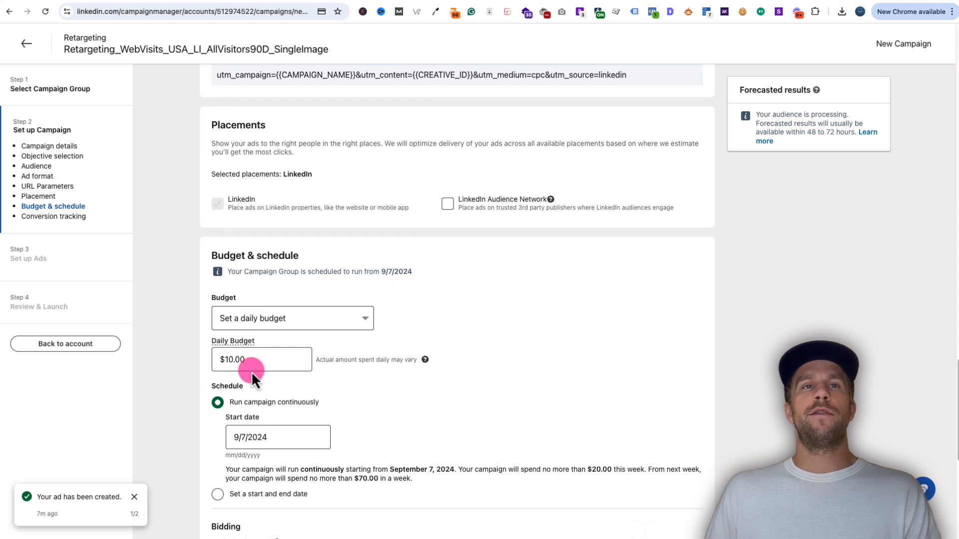
- Switch the bidding strategy to manual bidding at $3.40 per landing page click, with bid adjustment for high-value clicks disabled
scroll(302, 401, "down", 5)
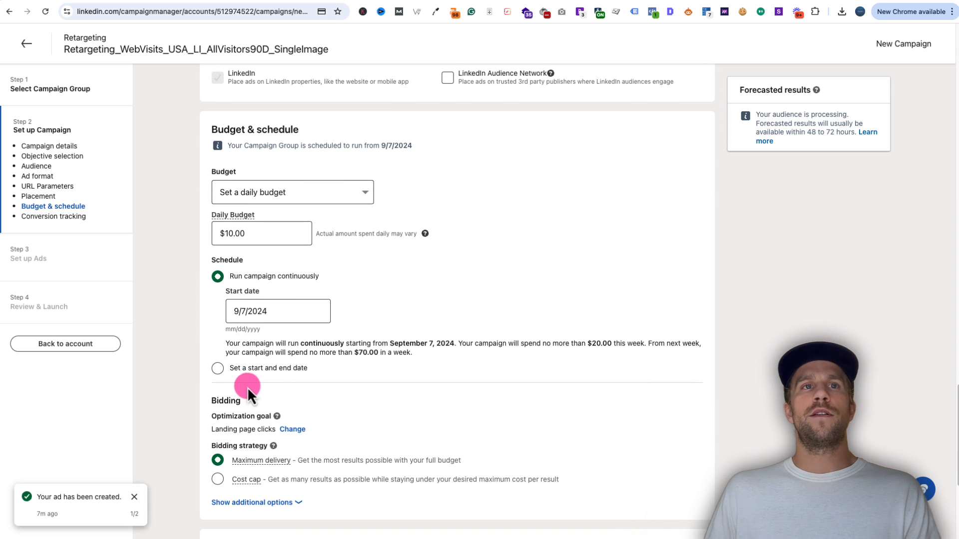
scroll(301, 385, "down", 3)
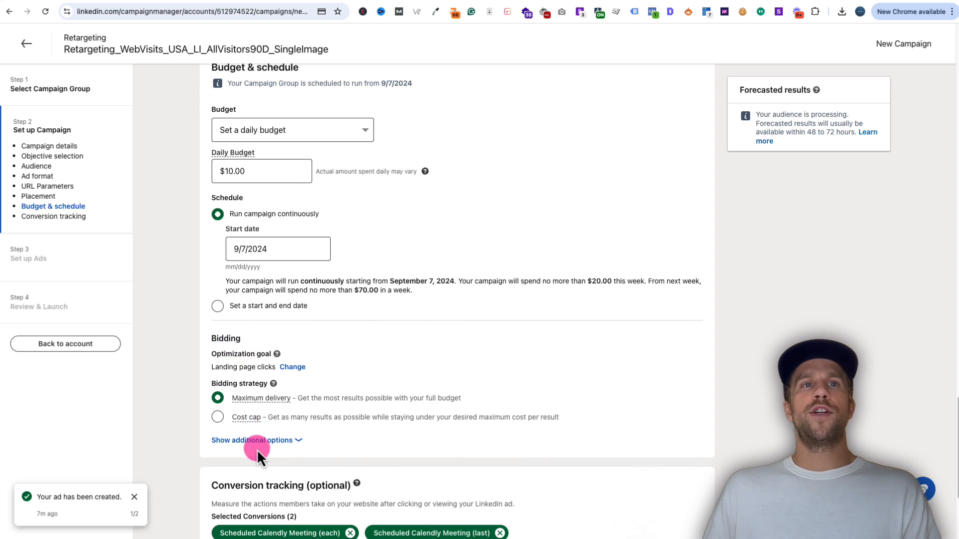
mouse_move(263, 399)
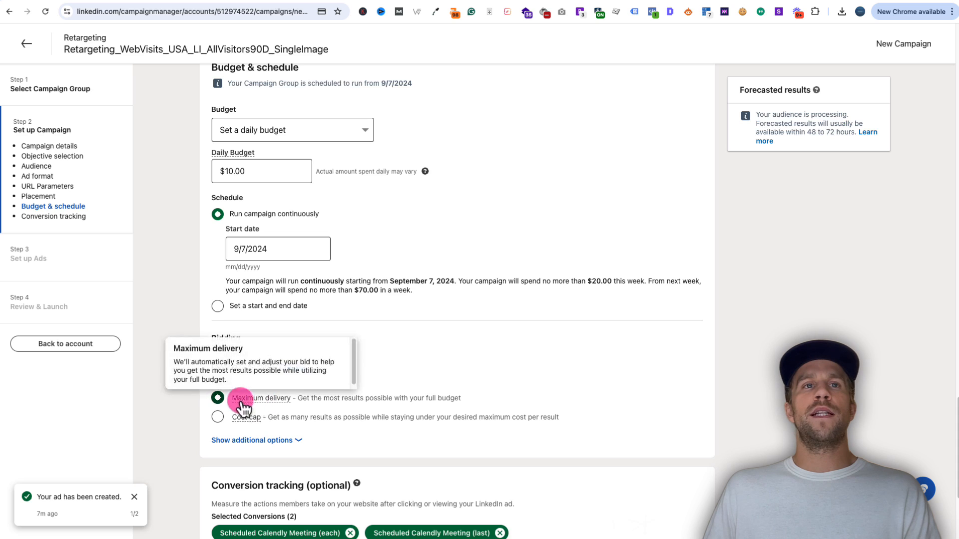
left_click(295, 441)
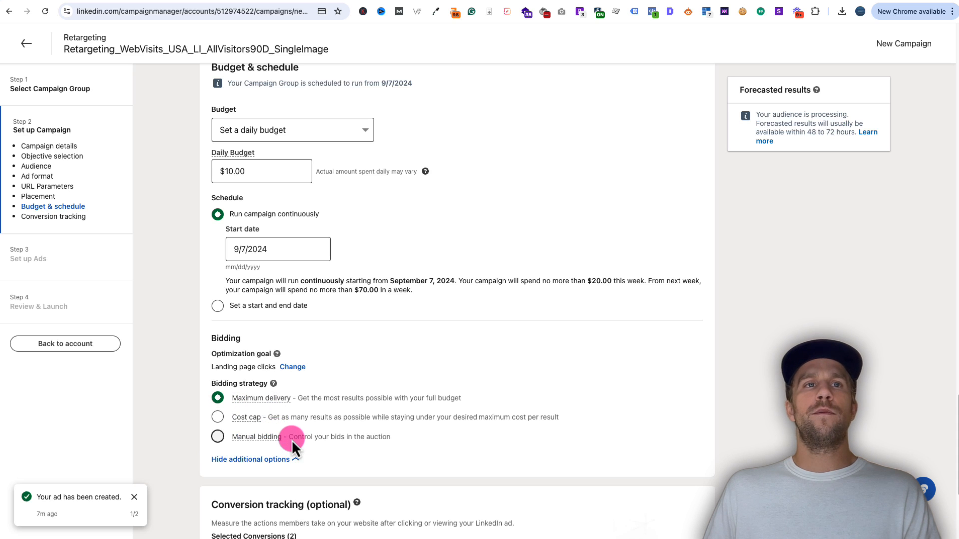
left_click(218, 437)
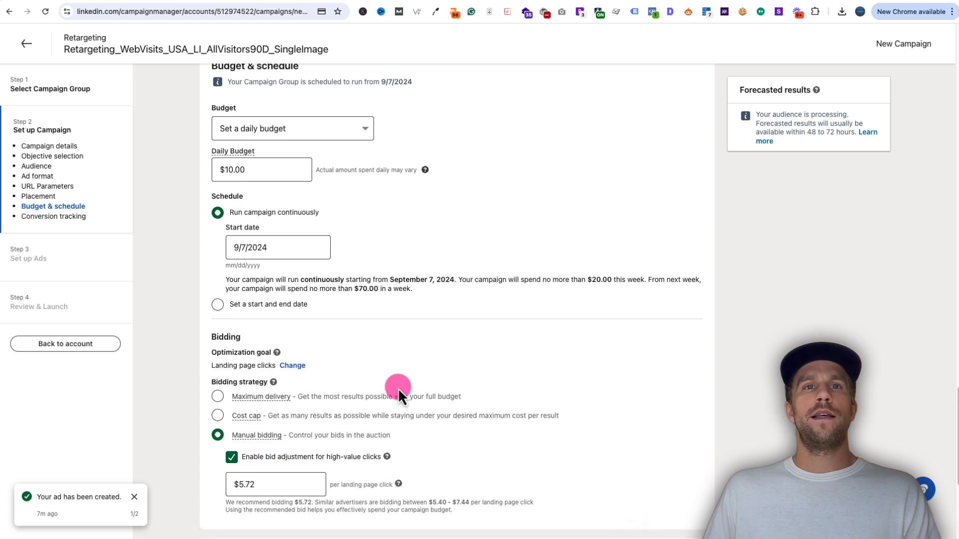
scroll(398, 388, "down", 3)
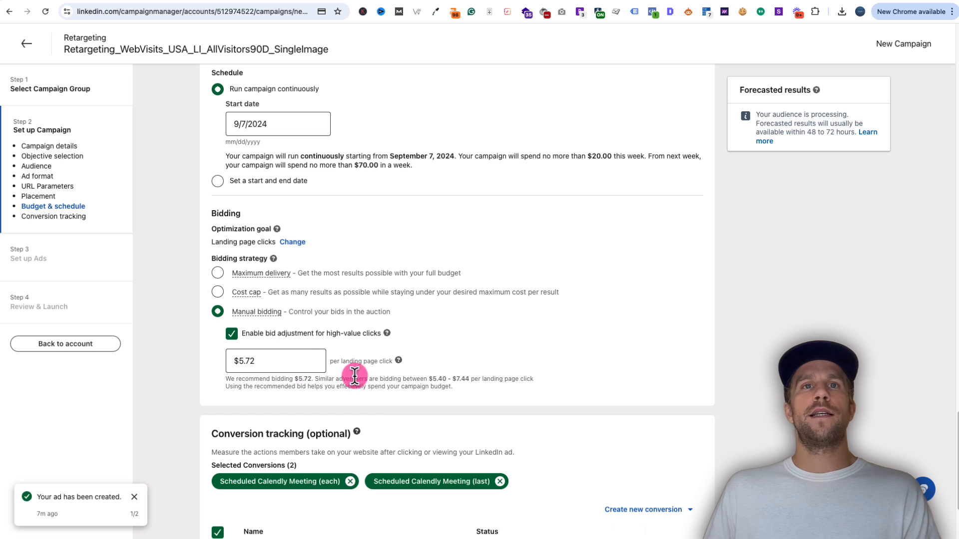
left_click(274, 371)
type("3.40")
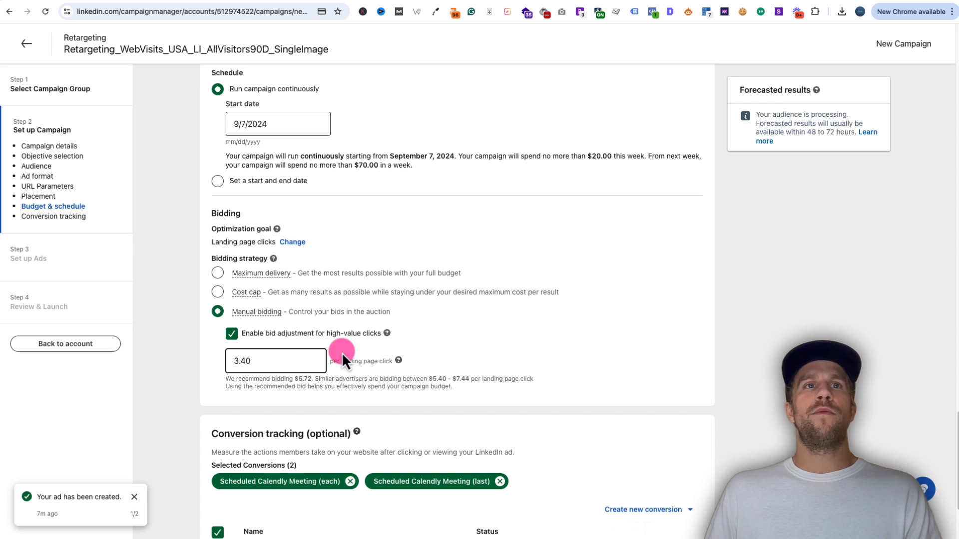
left_click(456, 347)
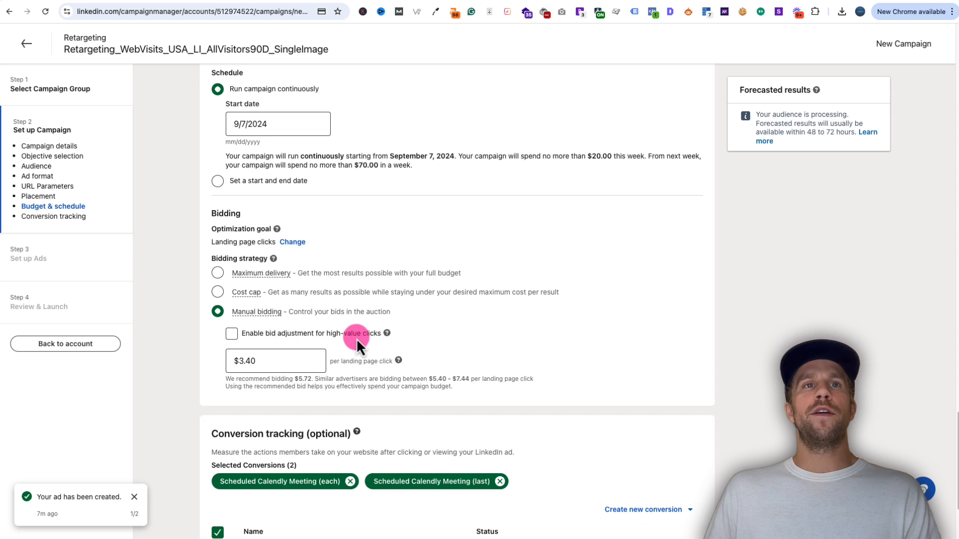
- Check the manual bid and daily budget against the Budgets and Bidding slide's advice on low starting bids
left_click(271, 360)
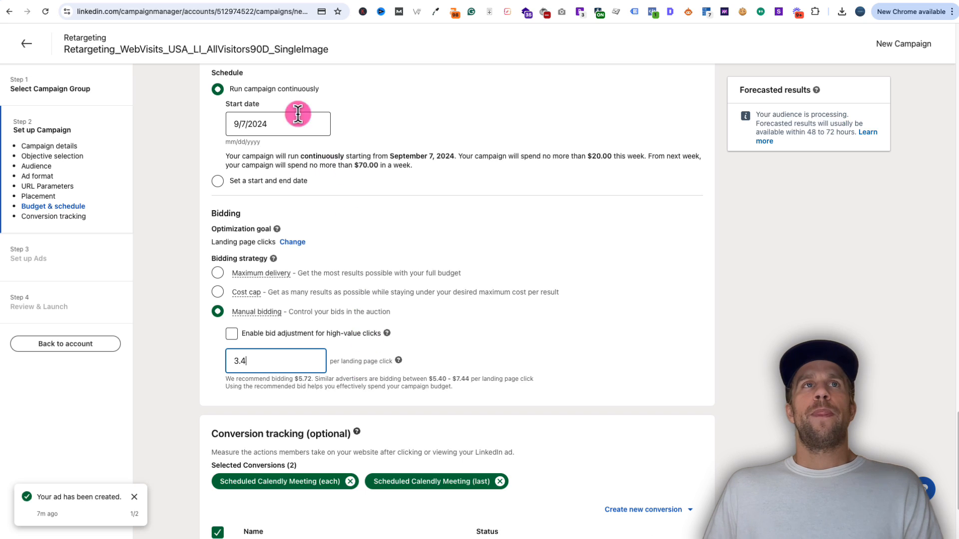
left_click(70, 2)
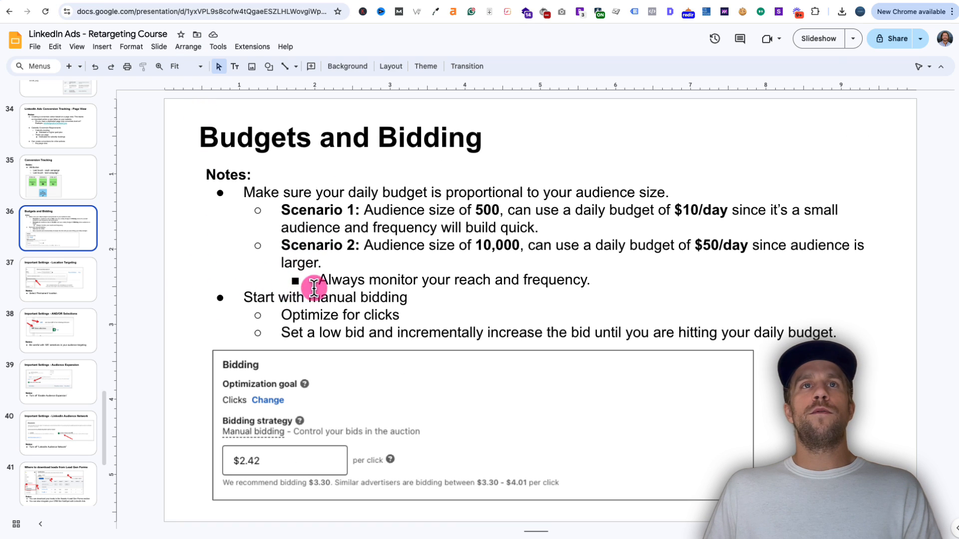
left_click(257, 3)
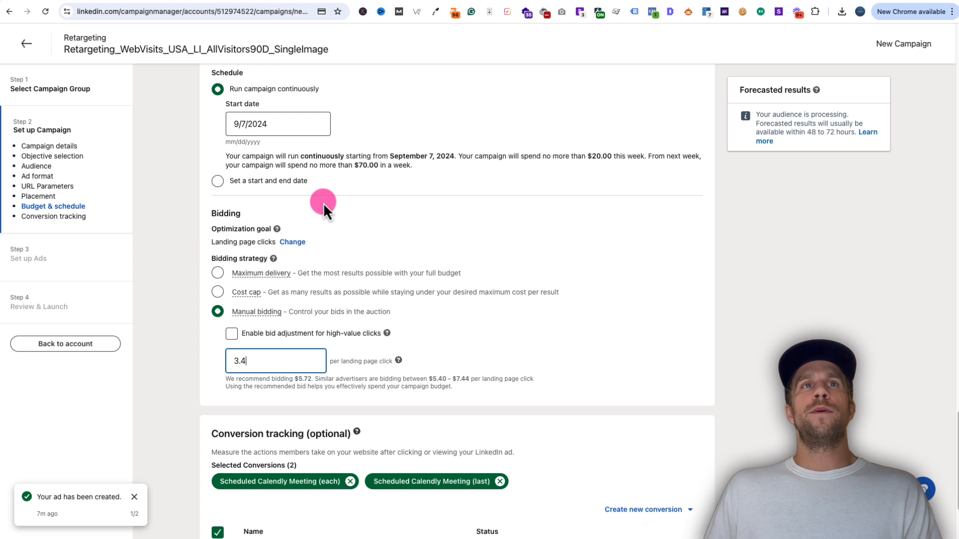
scroll(320, 198, "up", 3)
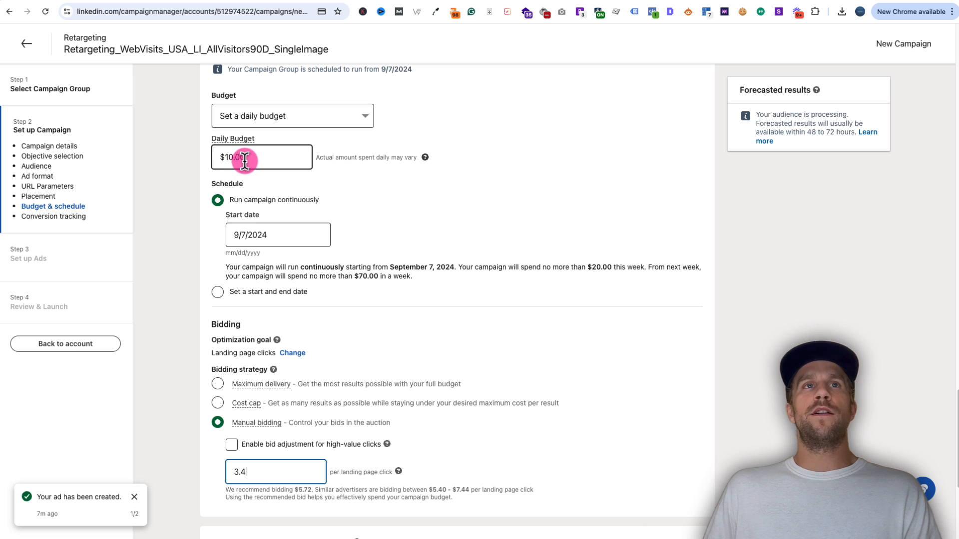
scroll(289, 199, "down", 1)
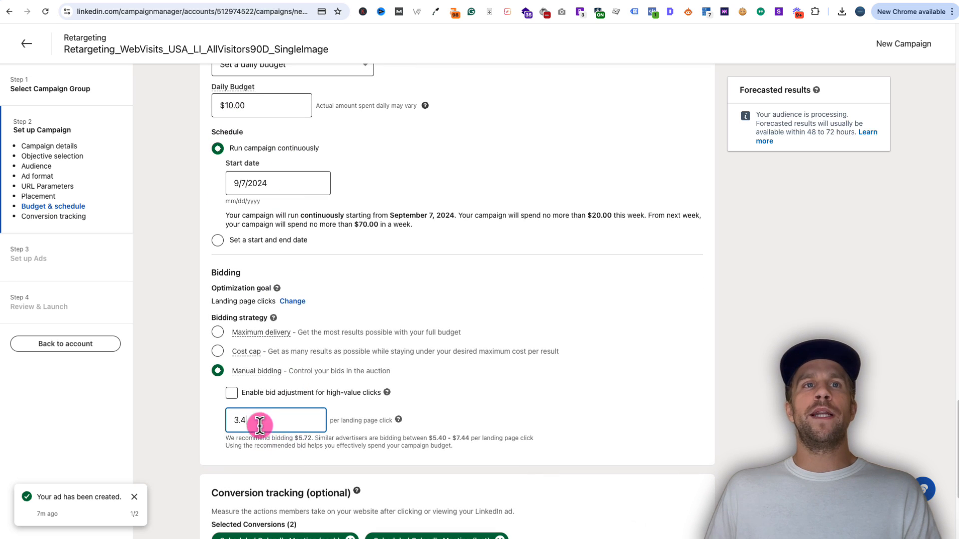
left_click_drag(223, 421, 345, 429)
left_click(386, 434)
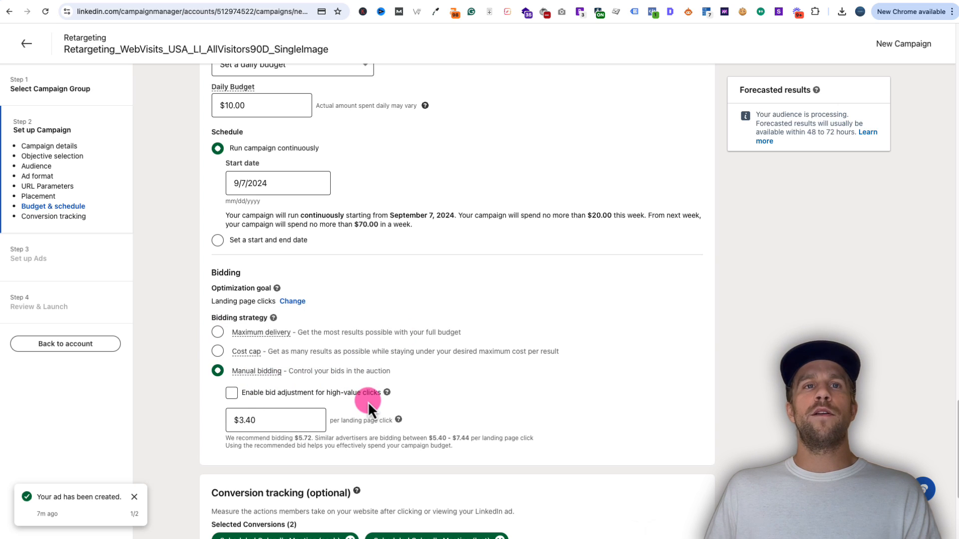
- Check the selected conversions, then save the campaign's objective and ad format and continue to ad setup
scroll(370, 404, "down", 3)
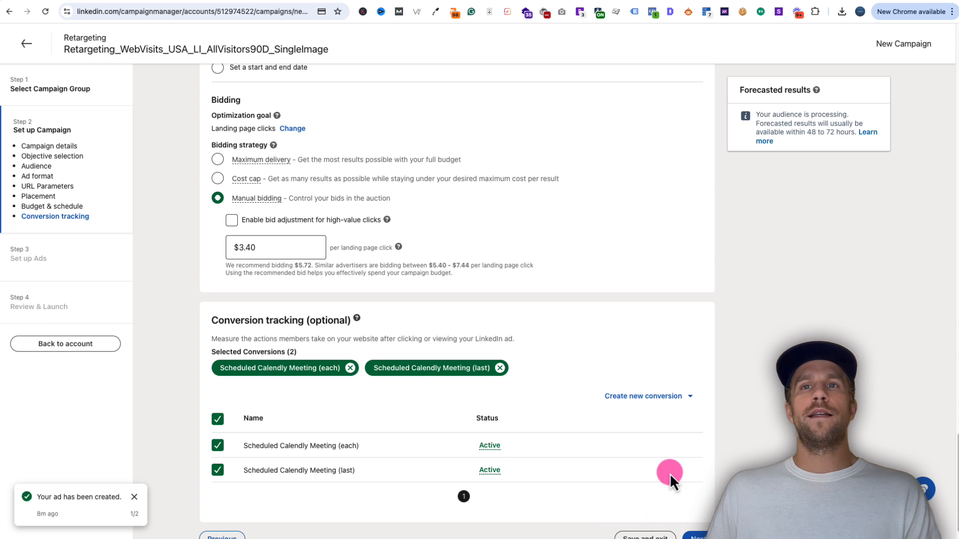
scroll(670, 473, "down", 1)
left_click(699, 496)
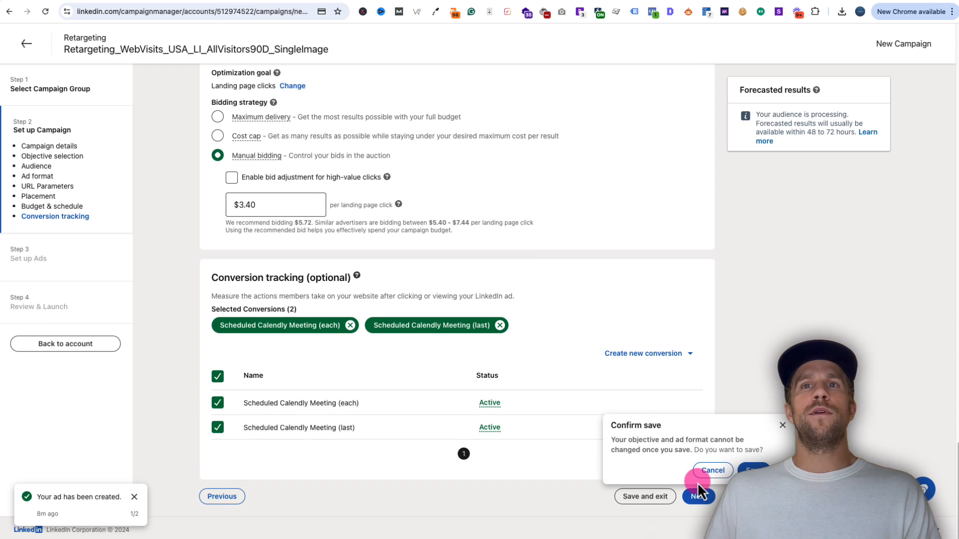
left_click(754, 471)
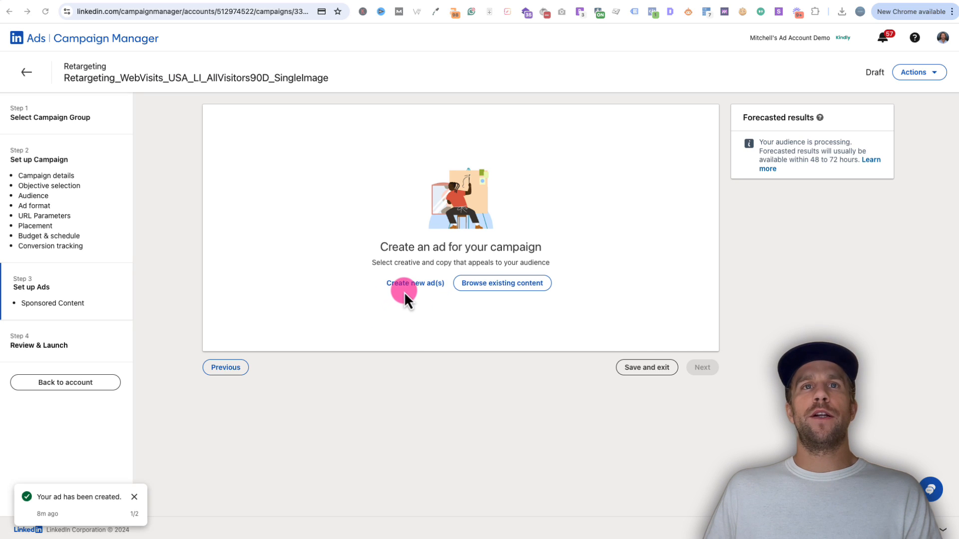
- Start a new image ad named Retargeting_WebVisits_USA_LI_AllVisitors90D_SingleImage_T1 and dismiss the AI copy generation notice
left_click(407, 290)
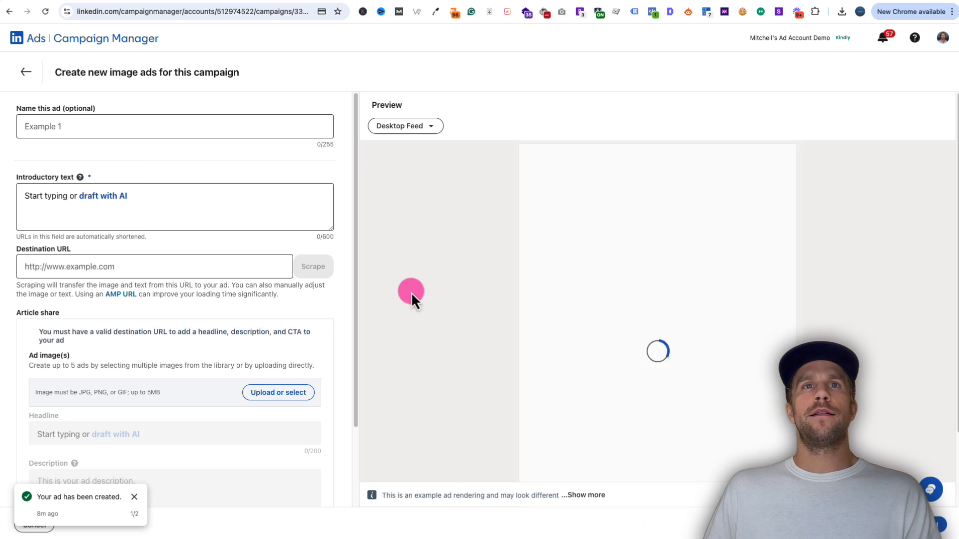
left_click(166, 132)
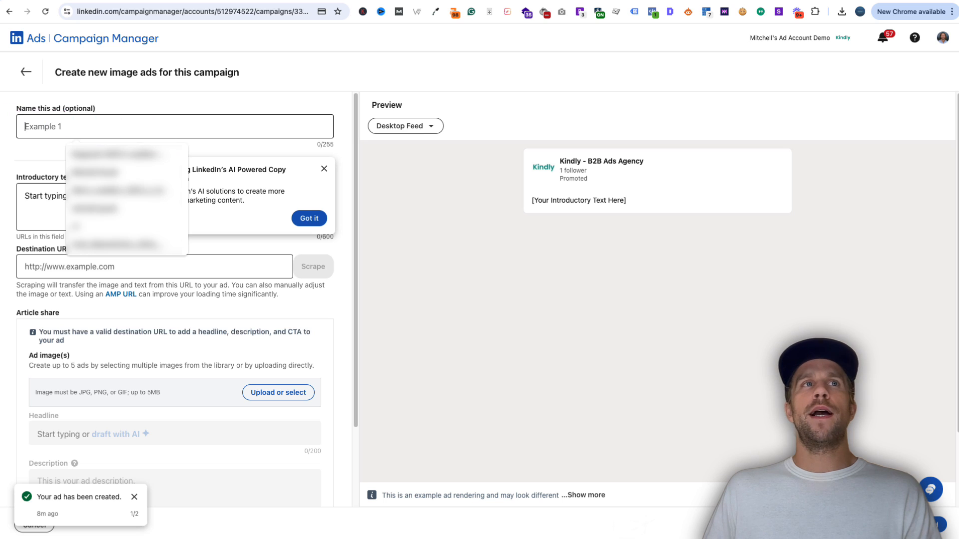
left_click(48, 126)
type("Retargeting_WebVisits_USA_LI_AllVisitors90D_SingleImage_T1")
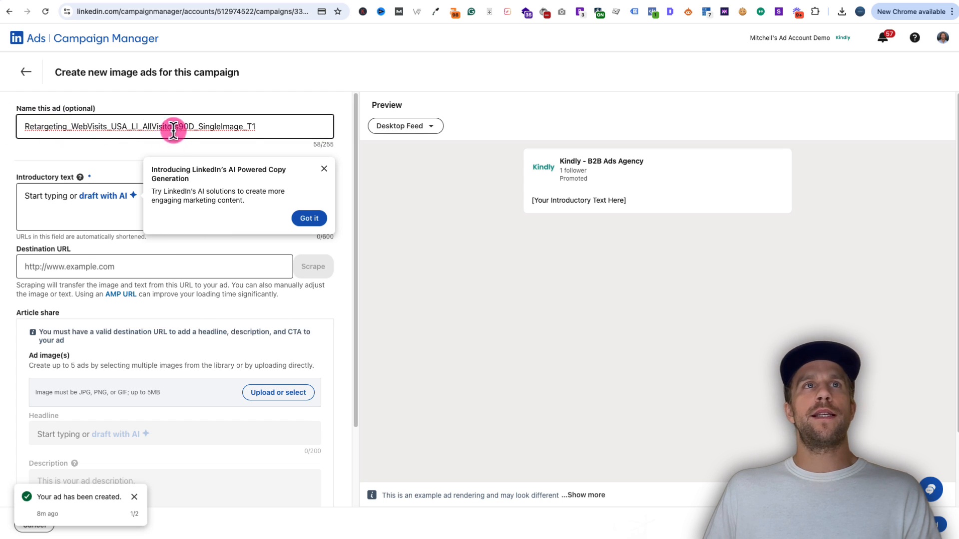
left_click_drag(241, 127, 257, 129)
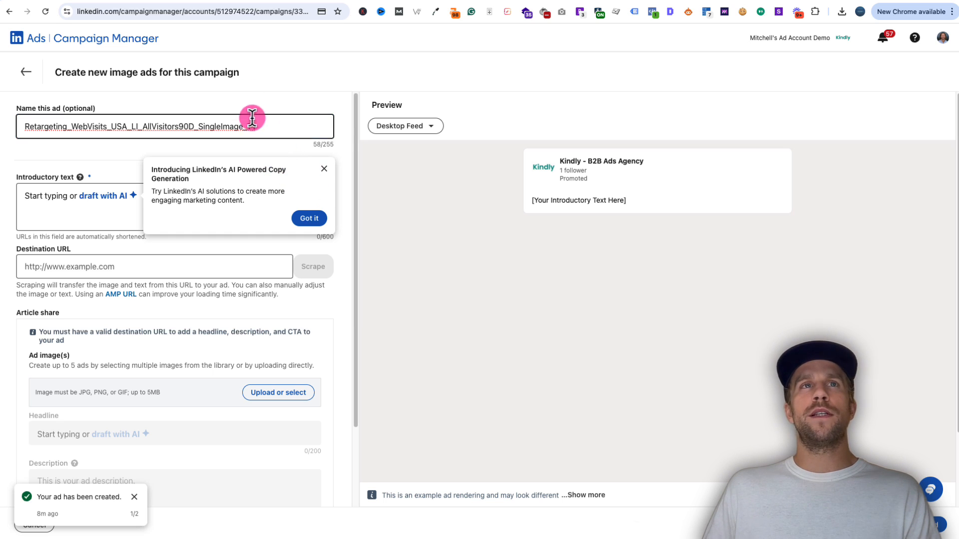
left_click(324, 168)
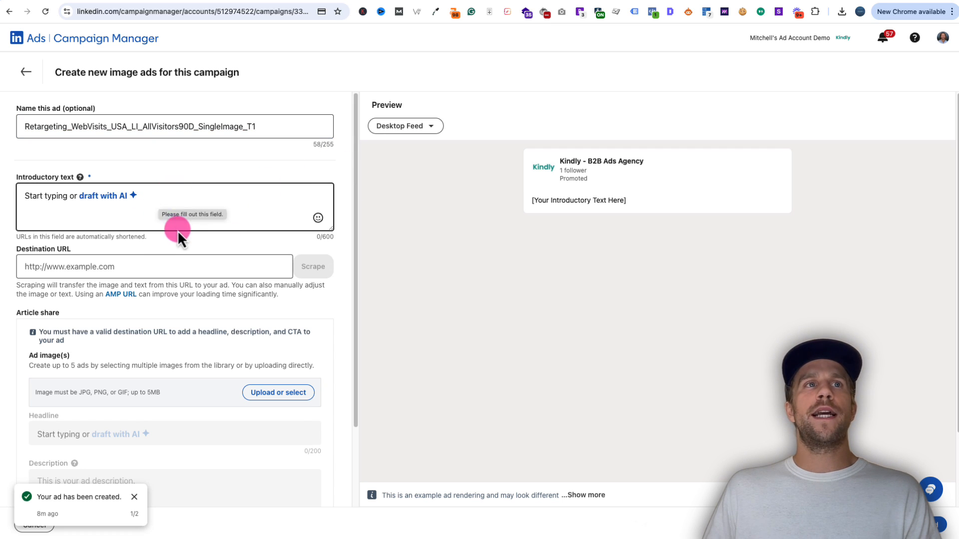
- Review the empty ad fields, then switch to the Ad Copy Draft spreadsheet in Google Sheets and examine the Single Image Ads drafts and examples
scroll(93, 236, "down", 1)
scroll(86, 220, "down", 1)
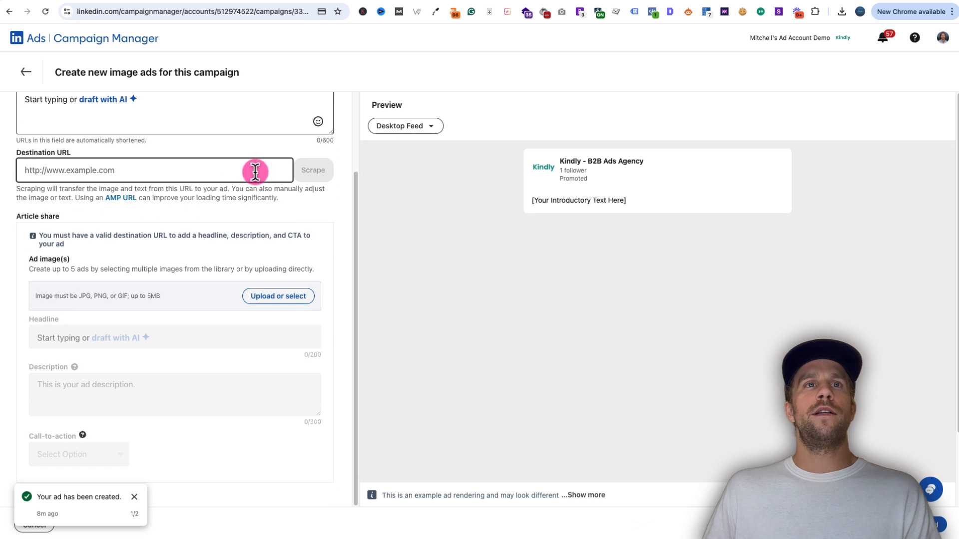
key("ctrl+Tab")
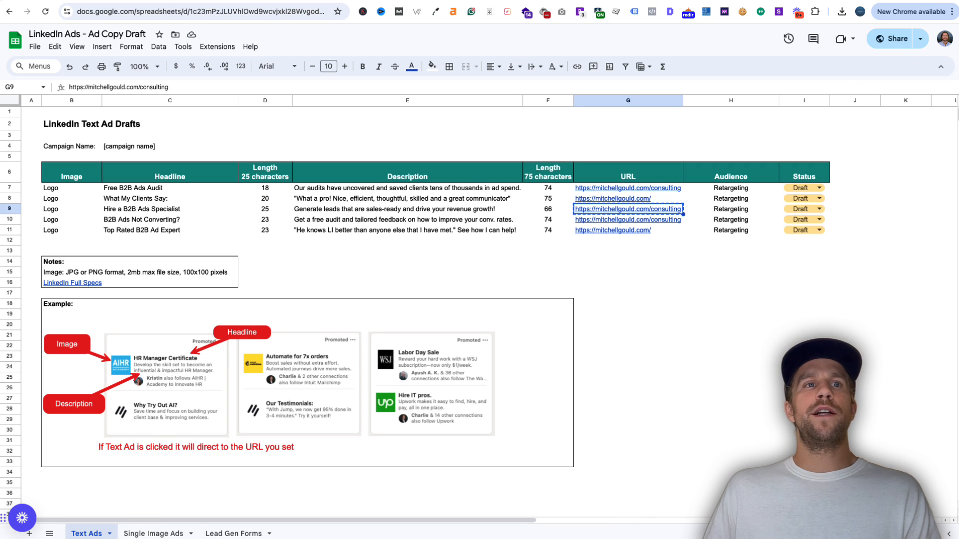
left_click(151, 532)
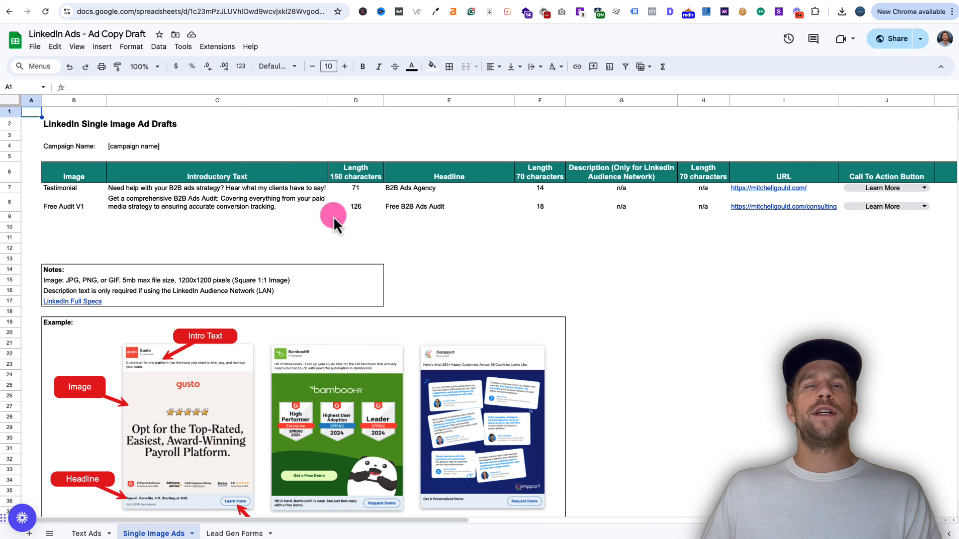
scroll(166, 308, "down", 1)
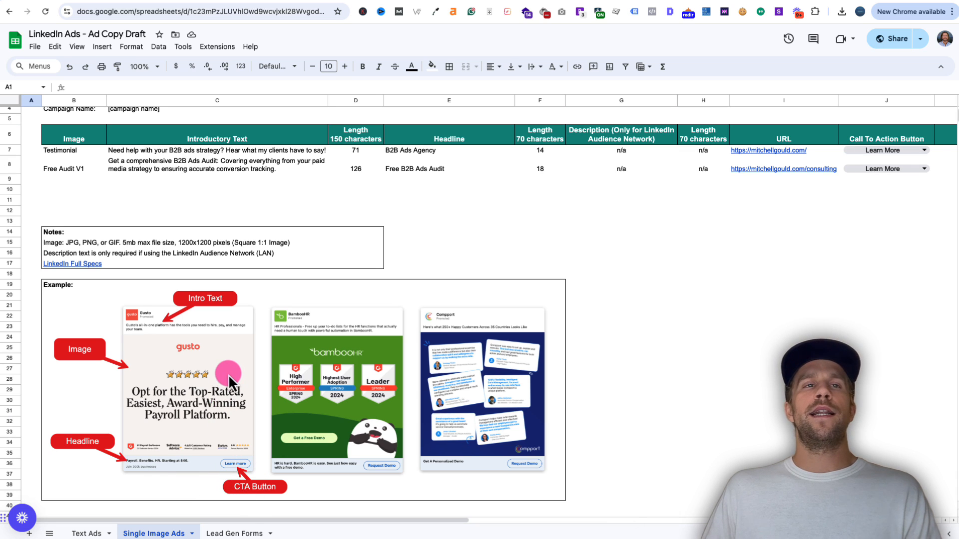
- Examine the Single Image Ads draft's character limits, the Testimonial row's copy and call-to-action options, and the image specification notes
scroll(212, 374, "up", 1)
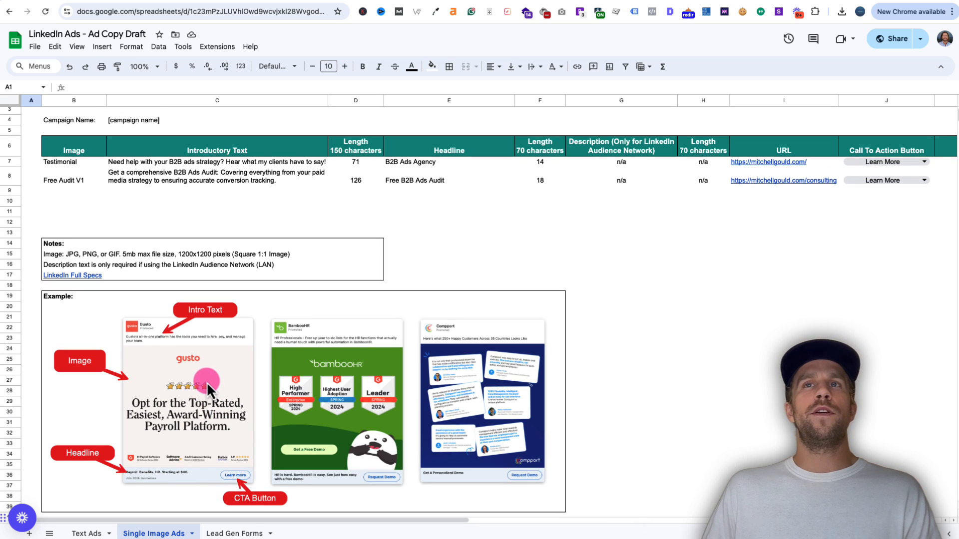
left_click(539, 146)
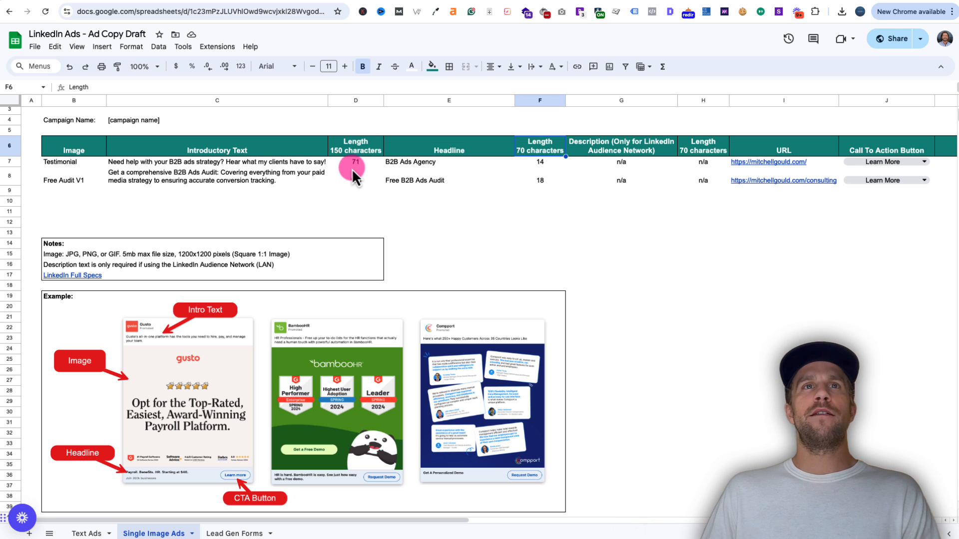
left_click_drag(352, 168, 354, 184)
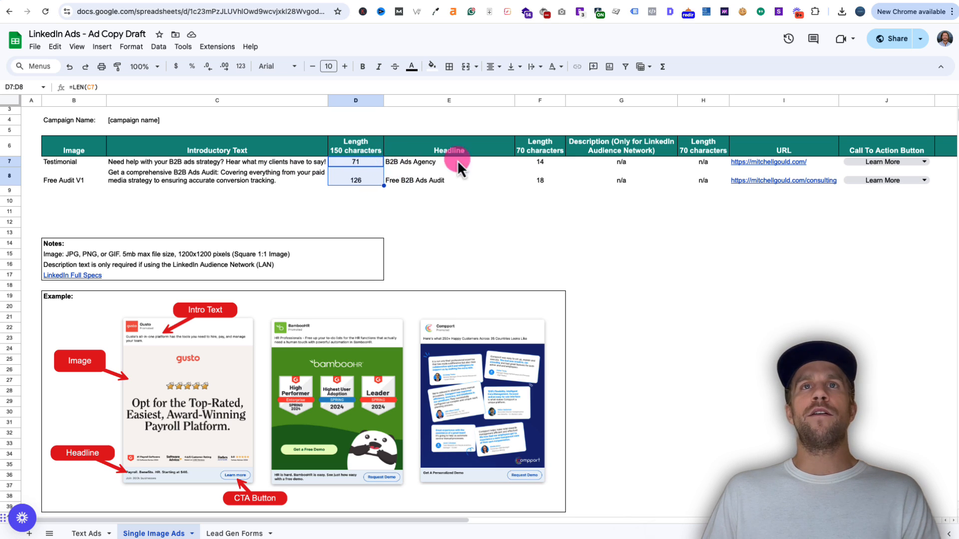
left_click(472, 148)
left_click(540, 149)
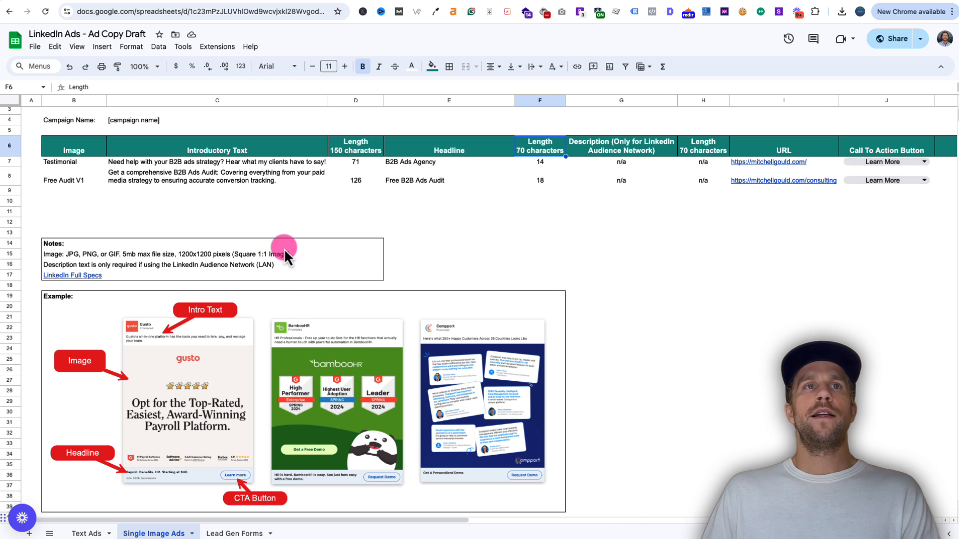
scroll(552, 188, "right", 5)
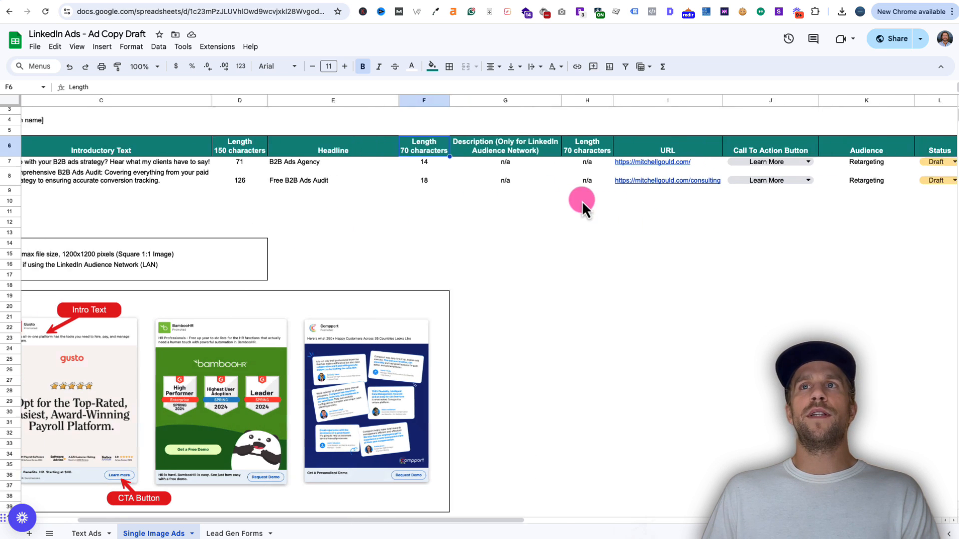
scroll(313, 160, "left", 8)
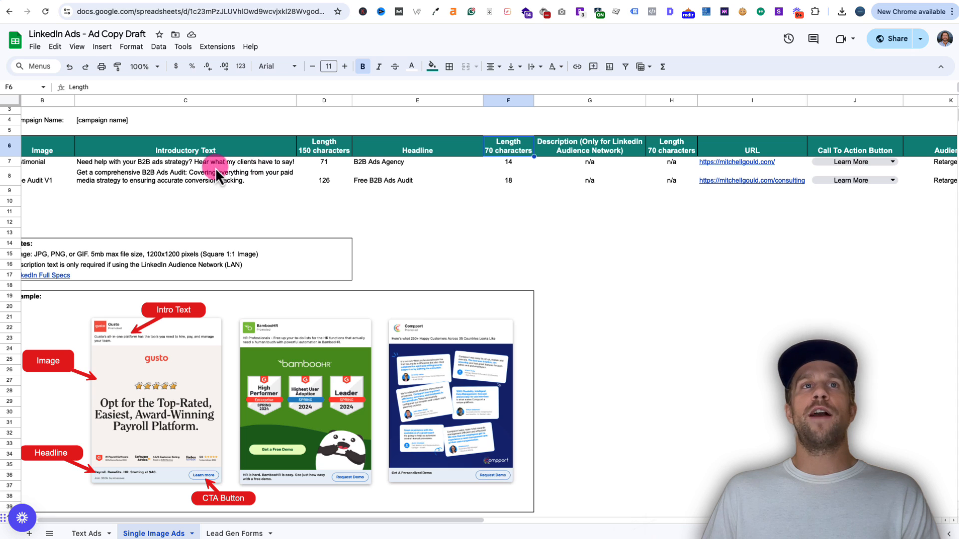
left_click(215, 163)
scroll(374, 190, "left", 2)
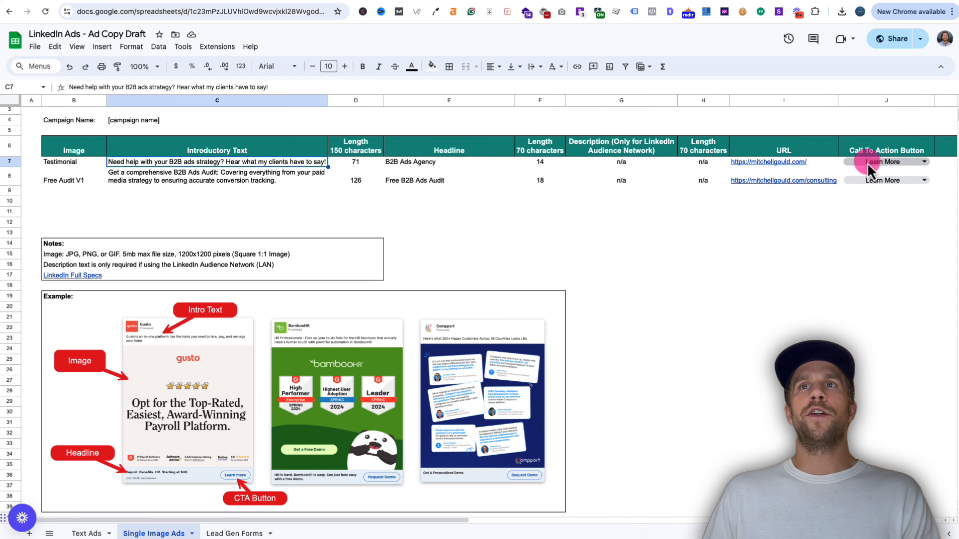
left_click(867, 163)
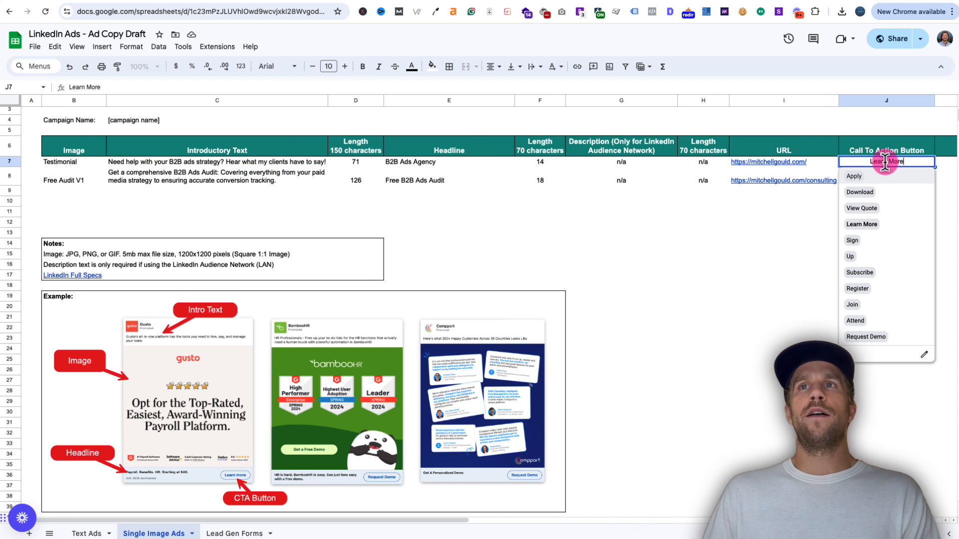
left_click(782, 256)
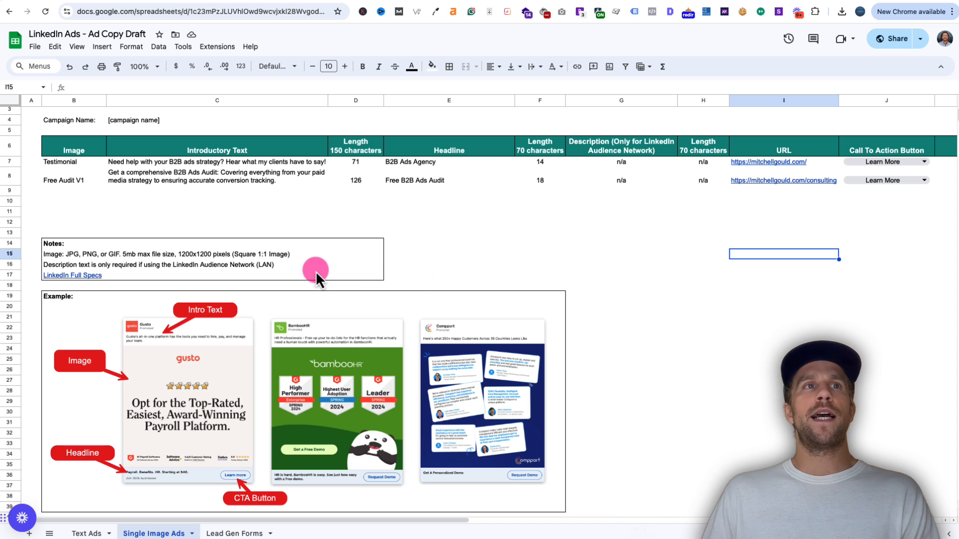
left_click(67, 253)
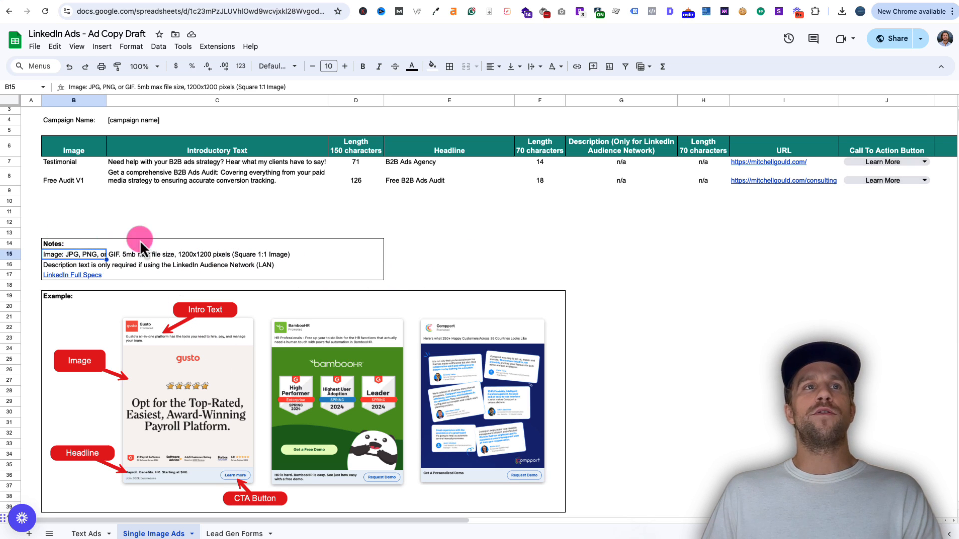
- Copy the Testimonial introductory text, "Need help with your B2B ads strategy? Hear what my clients have to say!", from the spreadsheet into the Campaign Manager ad
left_click(264, 1)
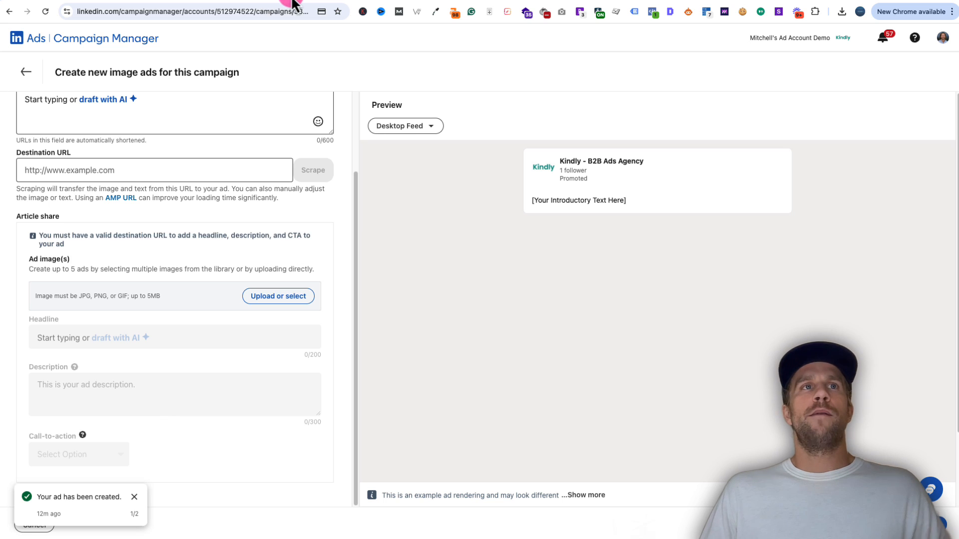
scroll(184, 226, "up", 3)
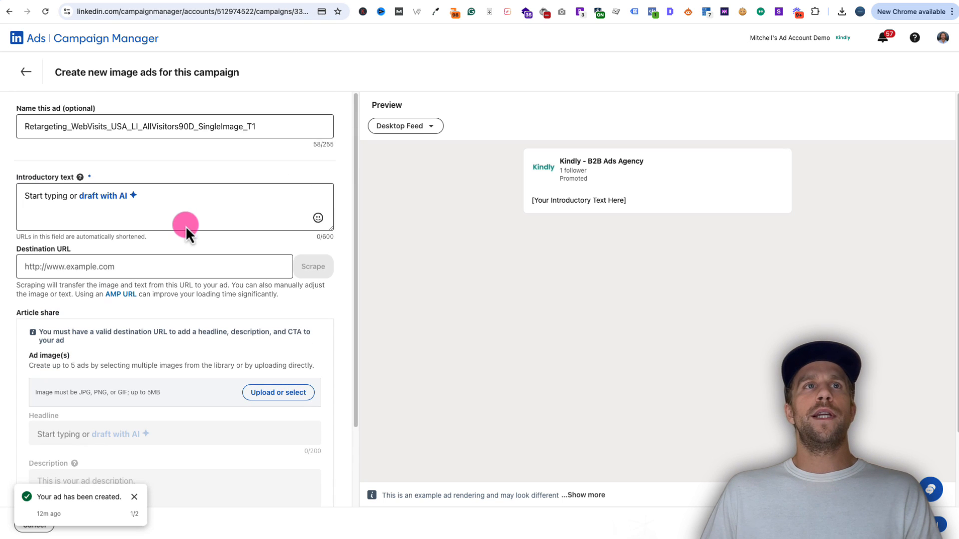
left_click(313, 2)
left_click(197, 160)
key("ctrl+c")
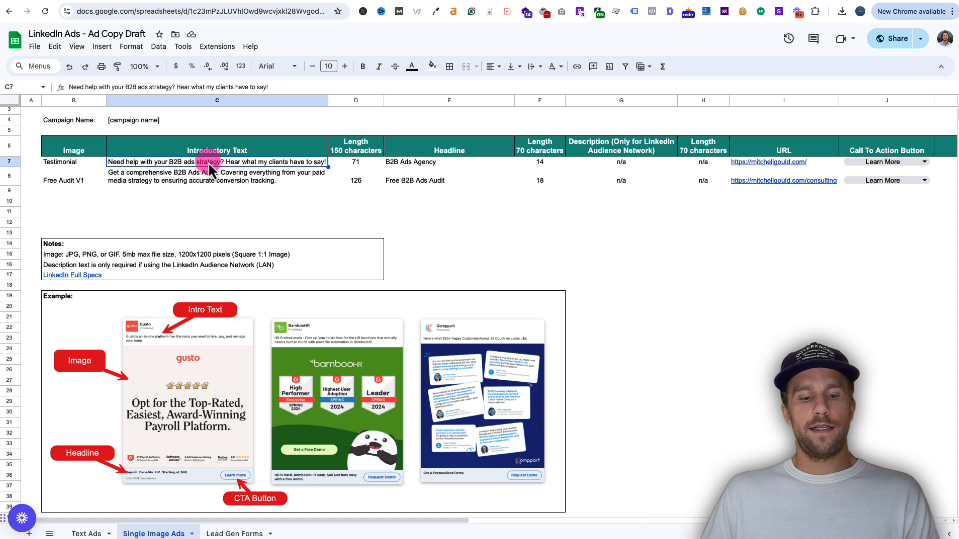
left_click(257, 3)
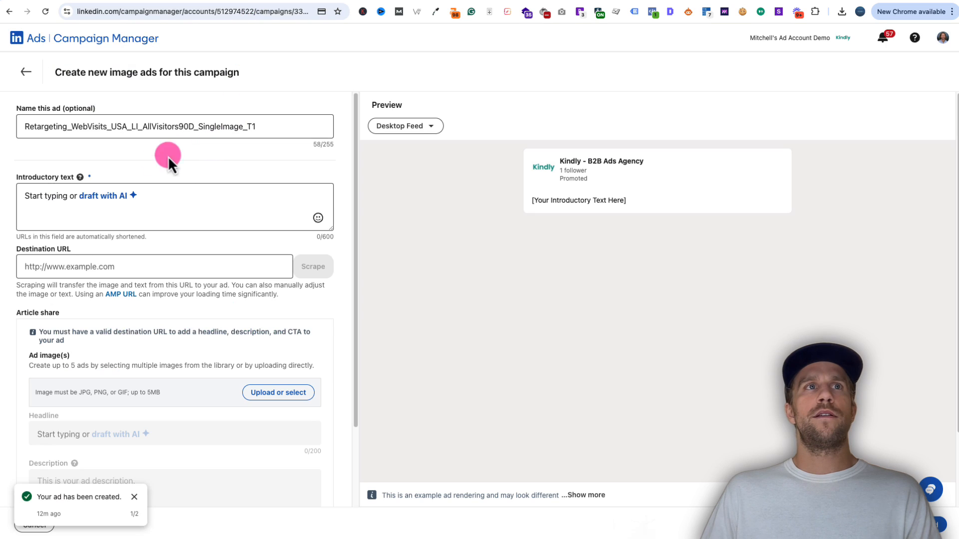
left_click(115, 205)
key("ctrl+v")
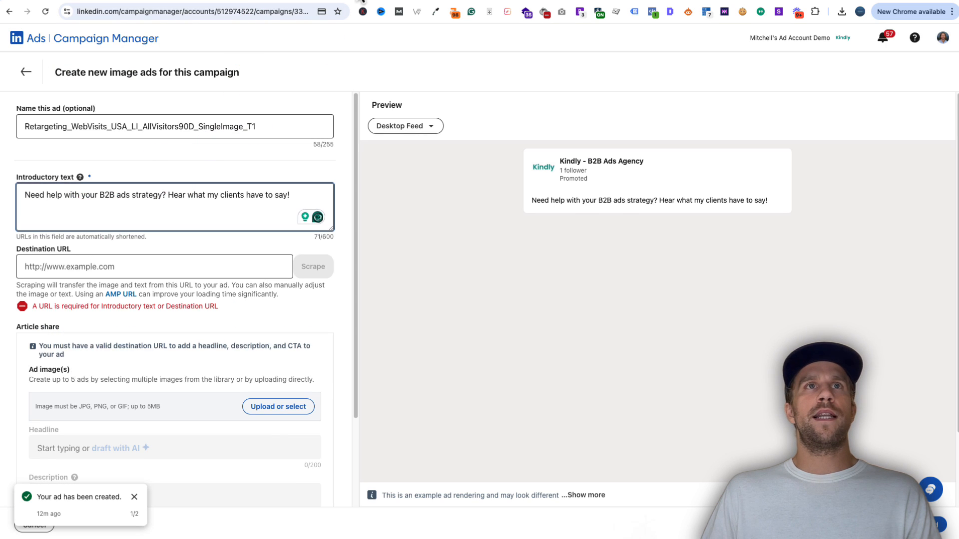
- Copy the Testimonial row's URL from the Ad Copy Draft spreadsheet into the ad's Destination URL in Campaign Manager
left_click(313, 2)
left_click(815, 164)
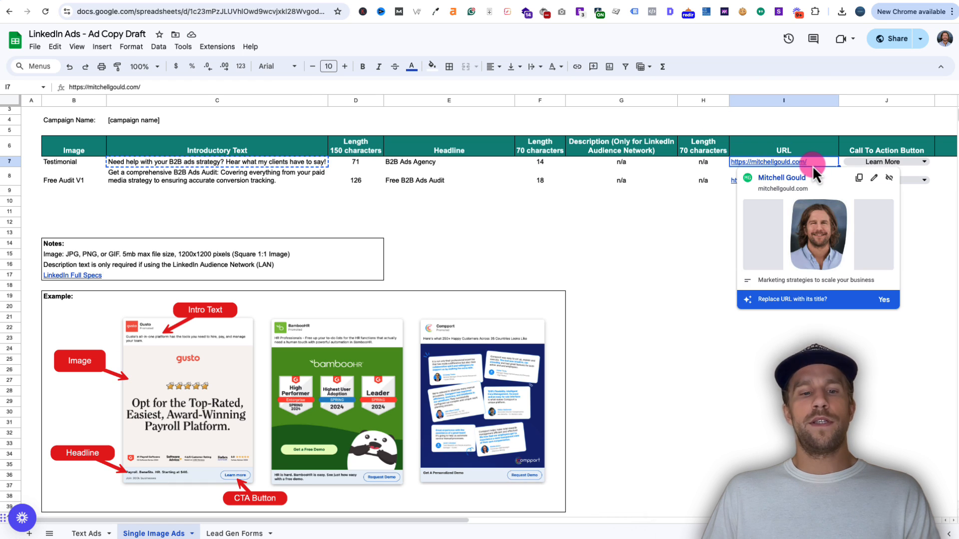
key("ctrl+c")
left_click(268, 2)
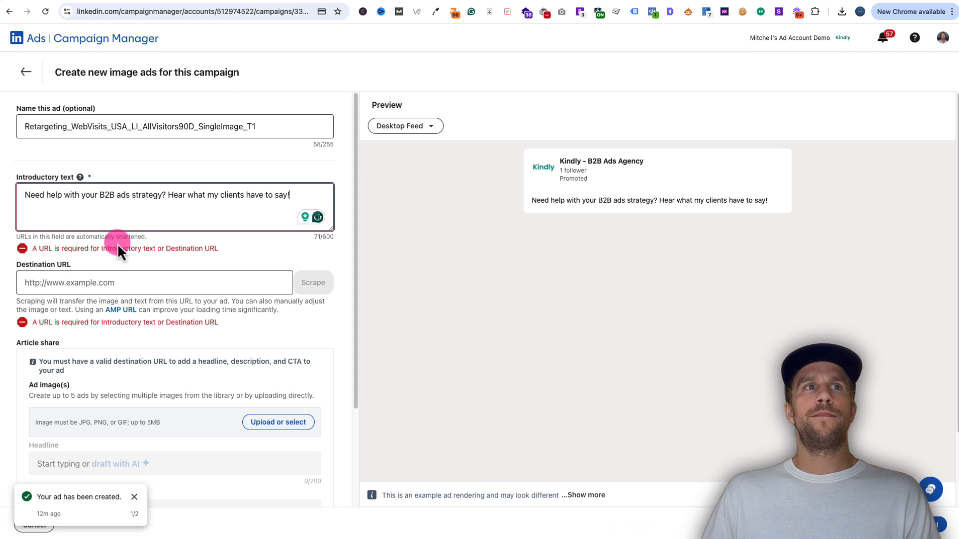
left_click(101, 272)
key("ctrl+v")
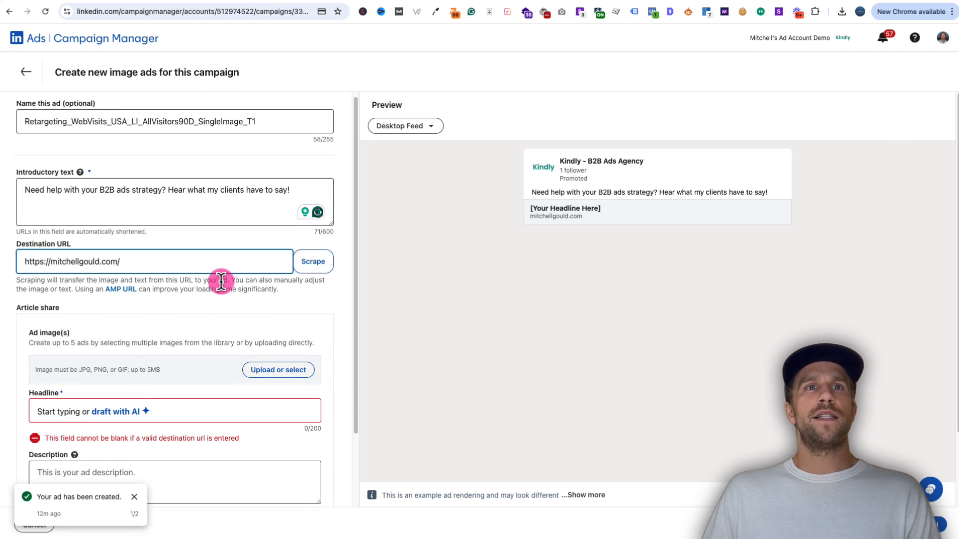
- Copy the Testimonial headline "B2B Ads Agency" from the spreadsheet into the ad's Headline in Campaign Manager
scroll(220, 281, "down", 2)
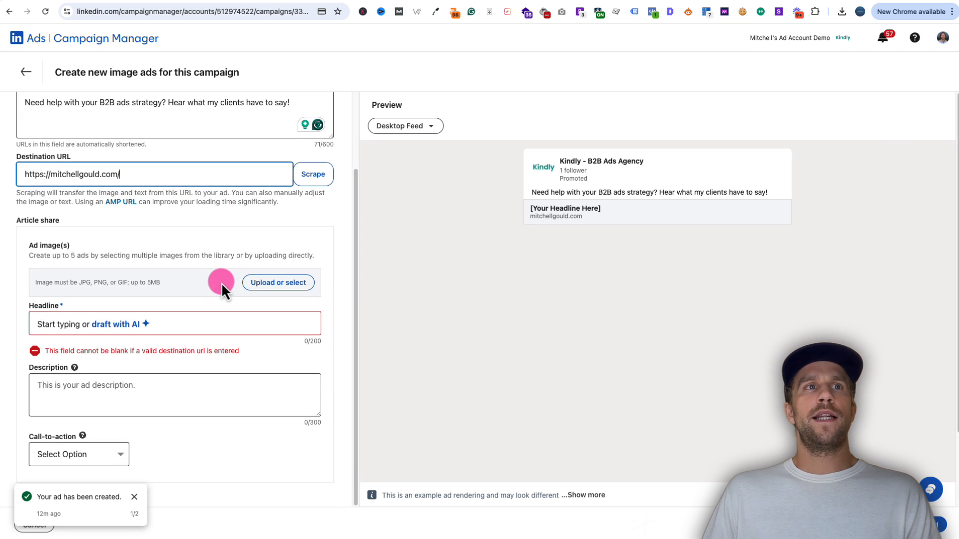
left_click(320, 4)
left_click(407, 162)
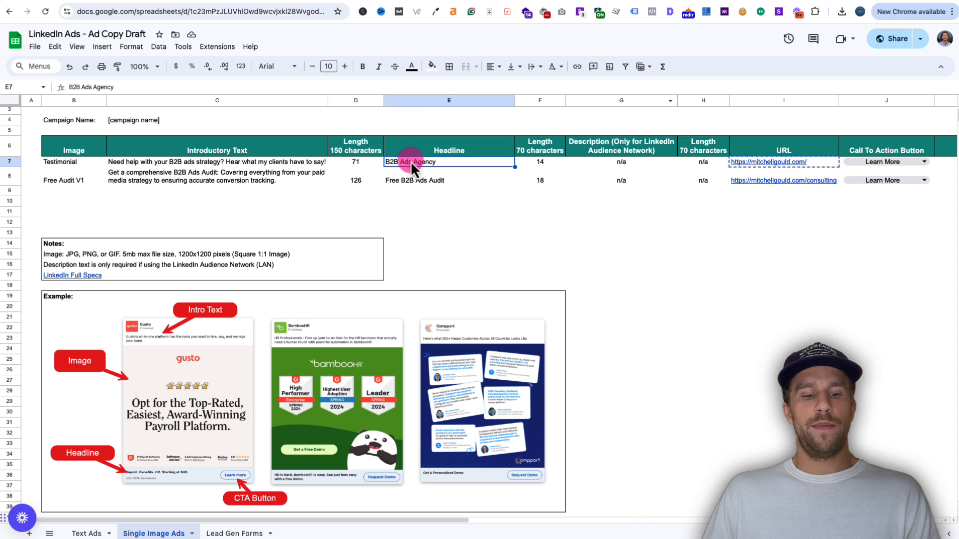
left_click(265, 6)
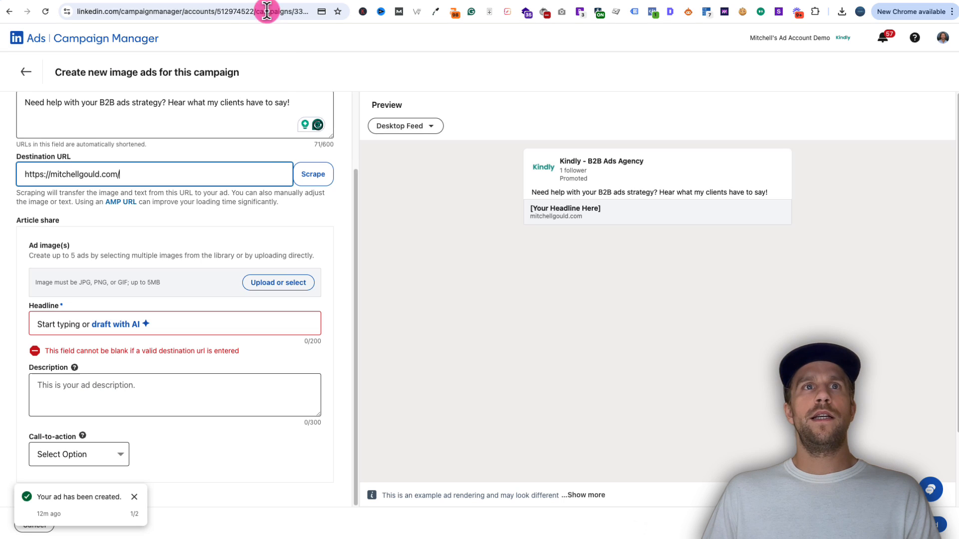
left_click(159, 325)
key("ctrl+v")
- Leave the ad description empty and set the call-to-action to Learn more
left_click(72, 372)
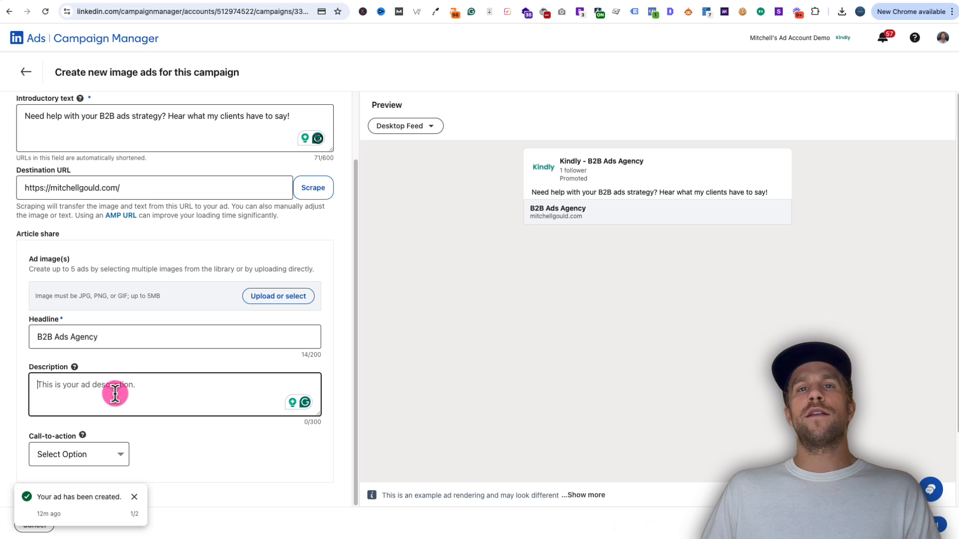
left_click(137, 451)
left_click(102, 454)
left_click(103, 465)
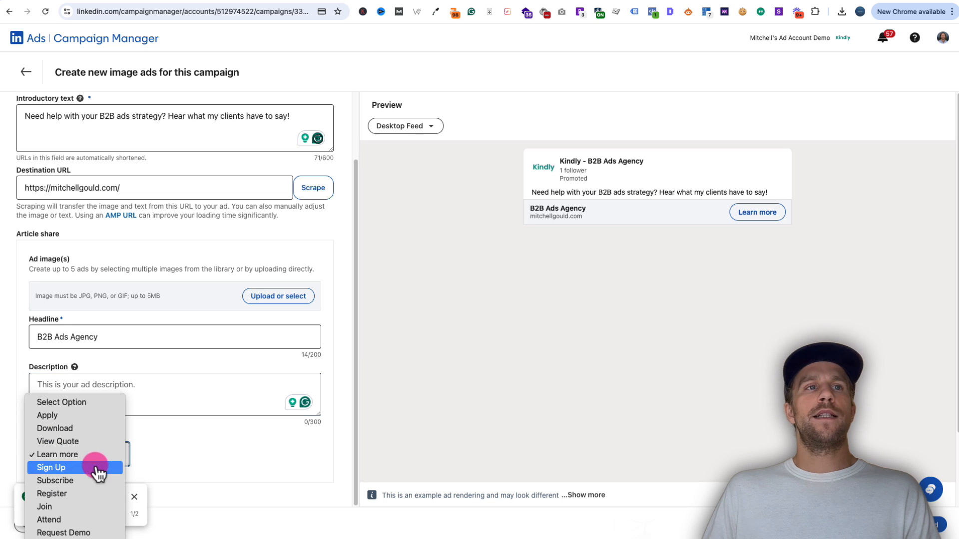
left_click(75, 455)
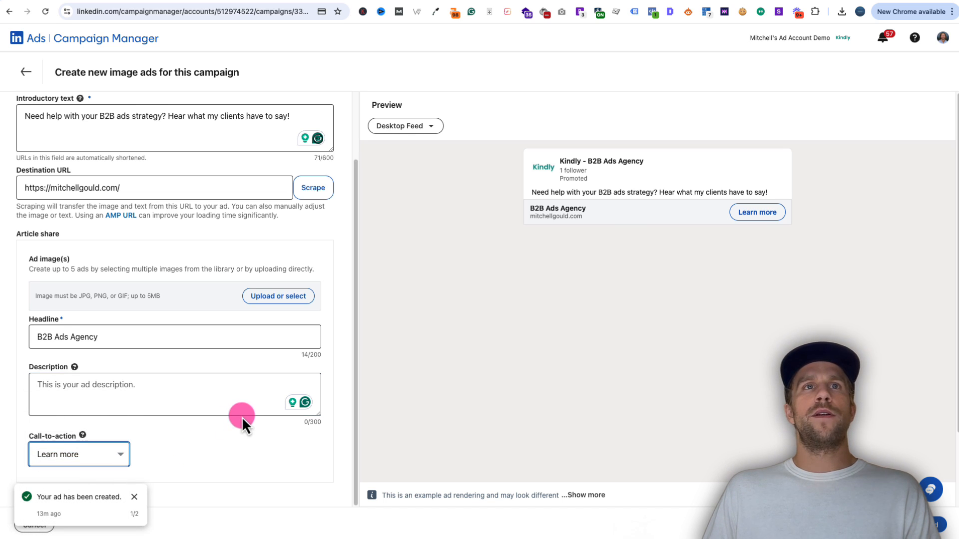
- Upload 1.png and 2.png, preview both testimonial images, add them to the image library and select them as the ad images
scroll(242, 416, "up", 2)
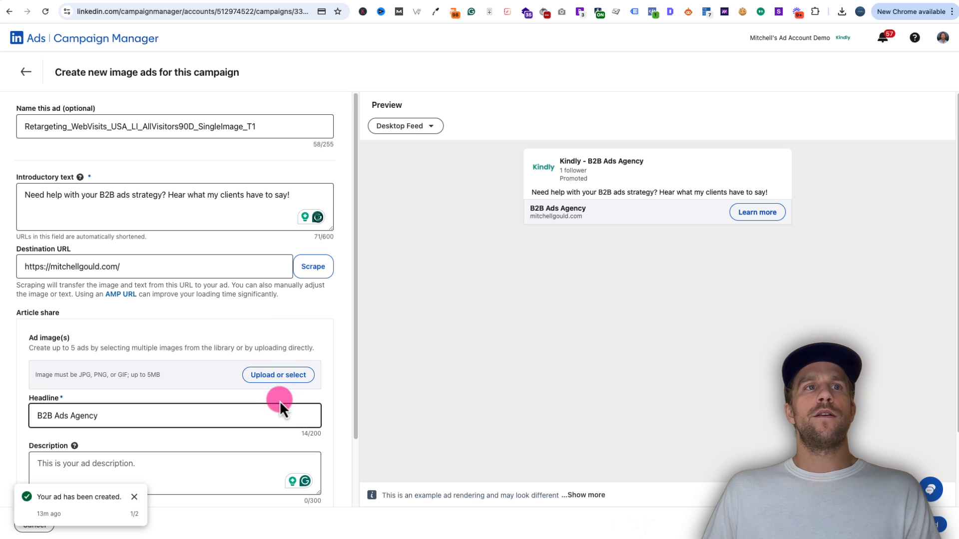
left_click(282, 379)
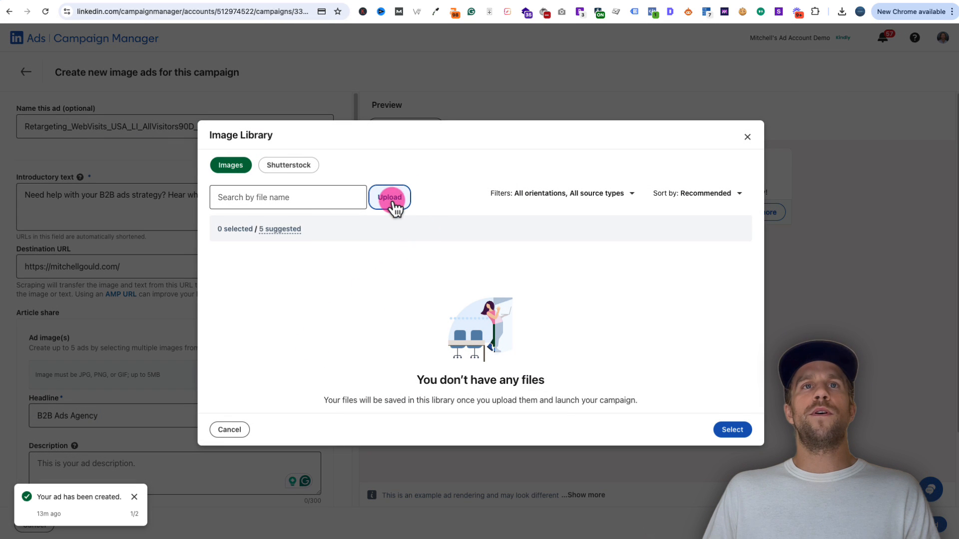
left_click(392, 197)
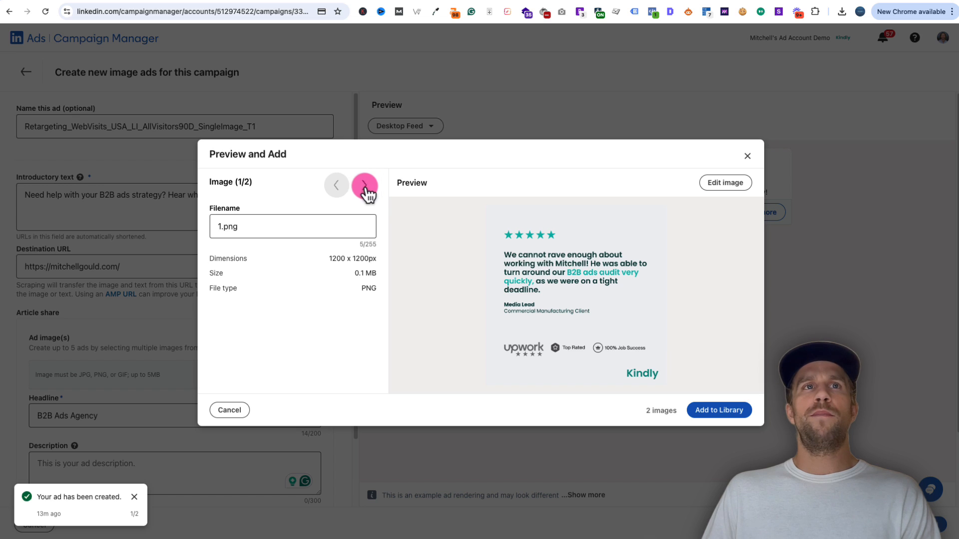
left_click(366, 186)
left_click(339, 186)
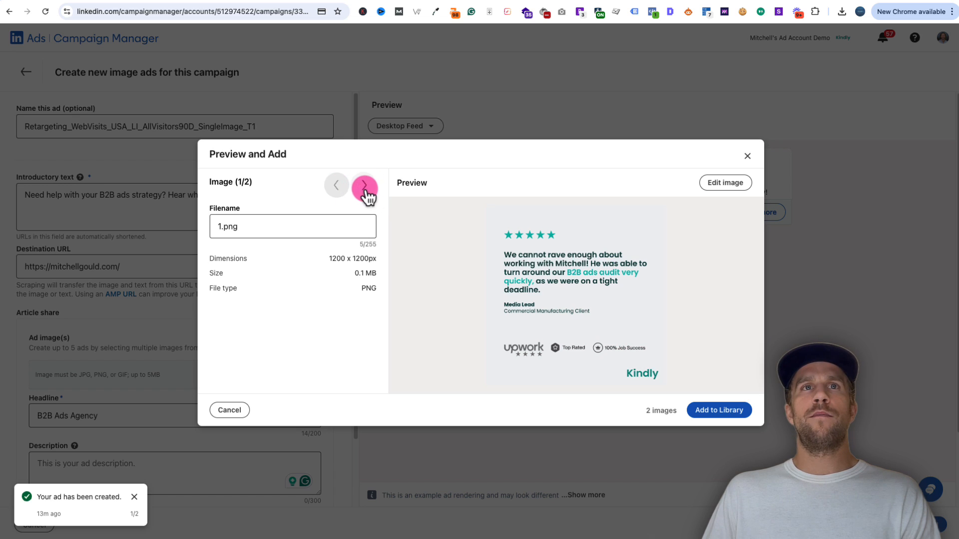
left_click(364, 185)
left_click(716, 412)
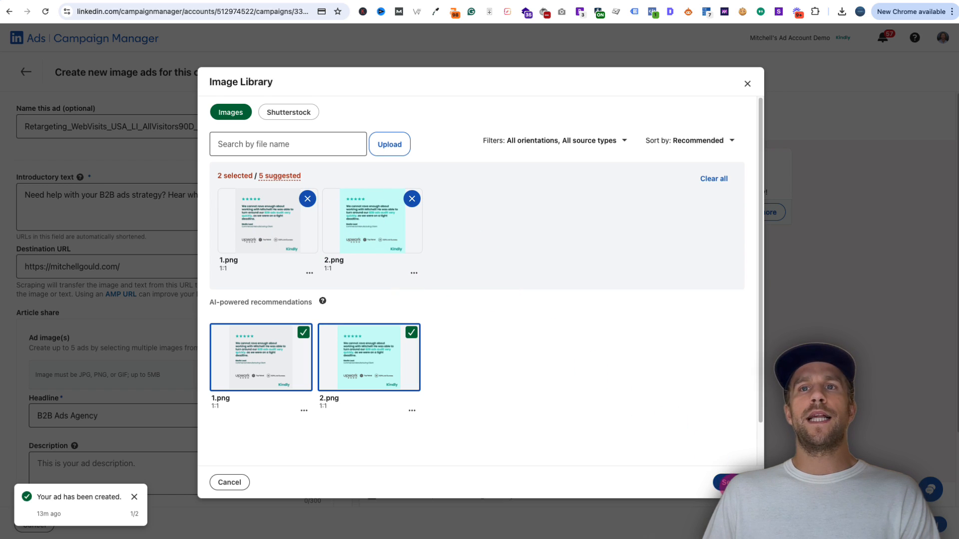
left_click(724, 483)
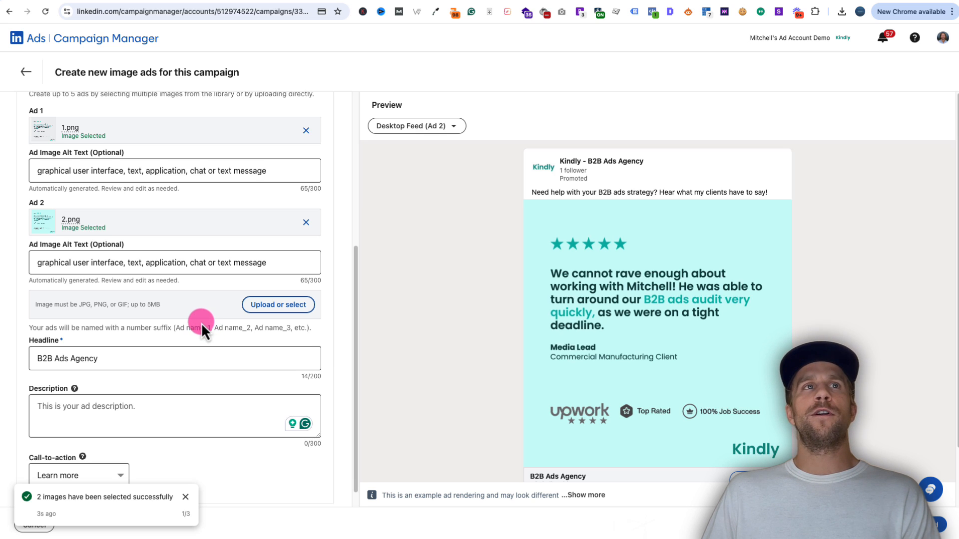
- Set the alt text of both ad images, 1.png and 2.png, to "Testimonial Ad"
scroll(195, 321, "up", 5)
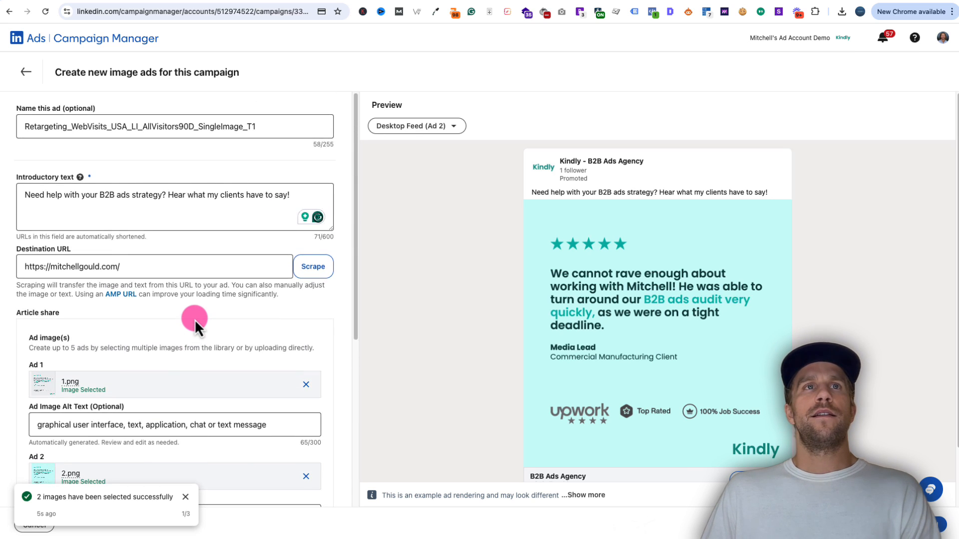
scroll(193, 320, "down", 5)
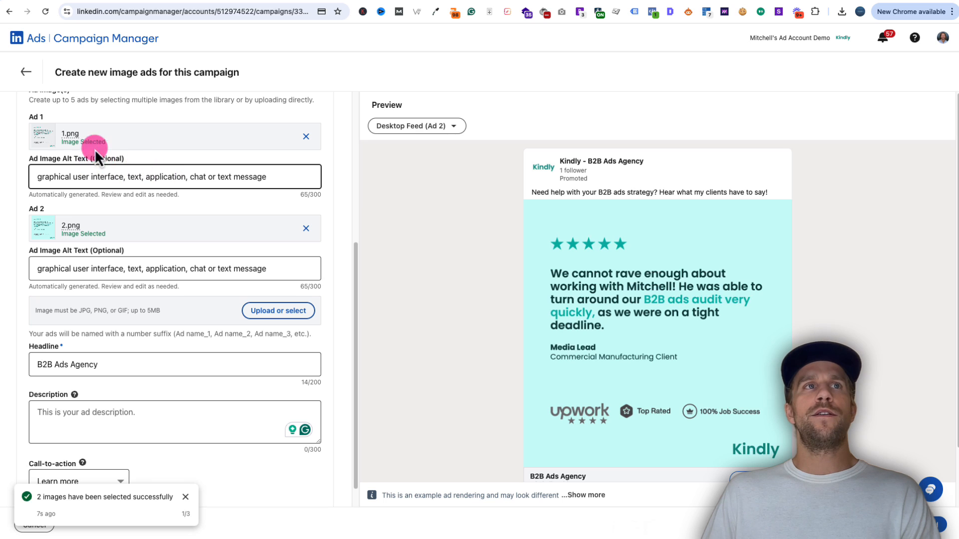
left_click_drag(276, 178, 17, 161)
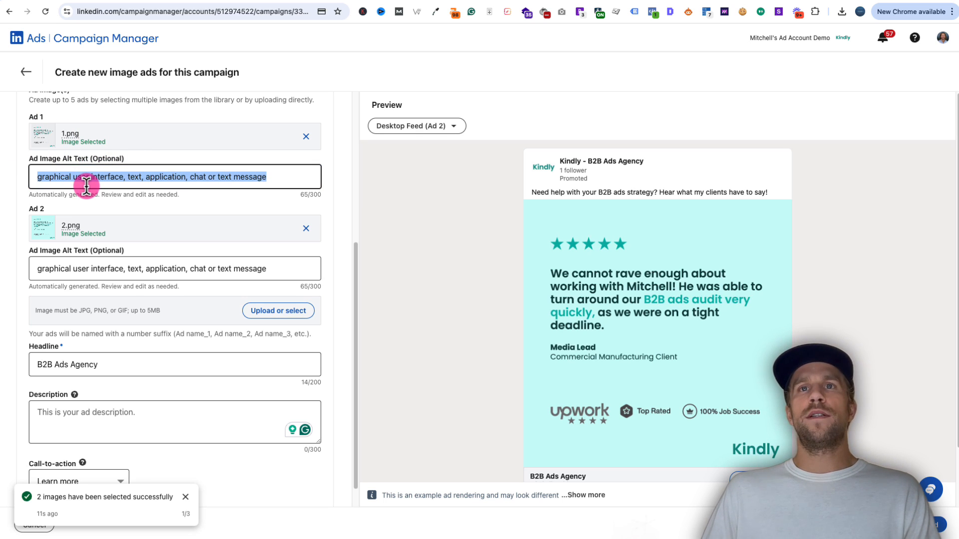
type("Testimonial Ad")
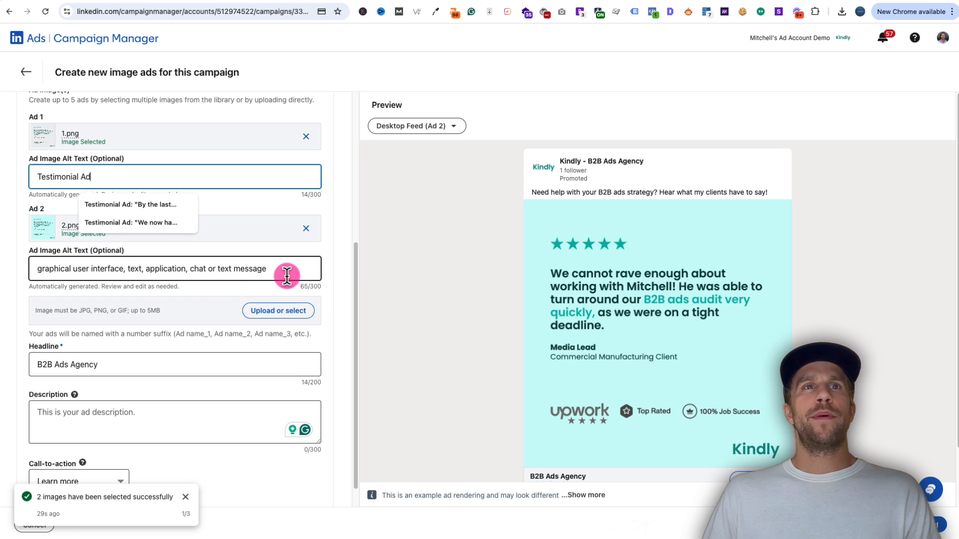
left_click_drag(287, 273, 33, 259)
key("super+v")
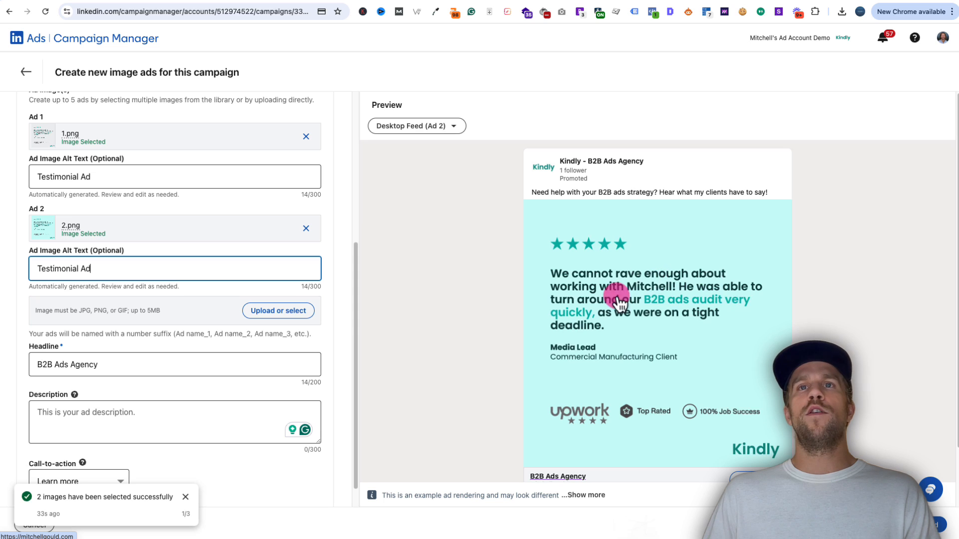
- Preview Ad 1 and Ad 2 in the mobile feed and create the two testimonial image ads
left_click(124, 178)
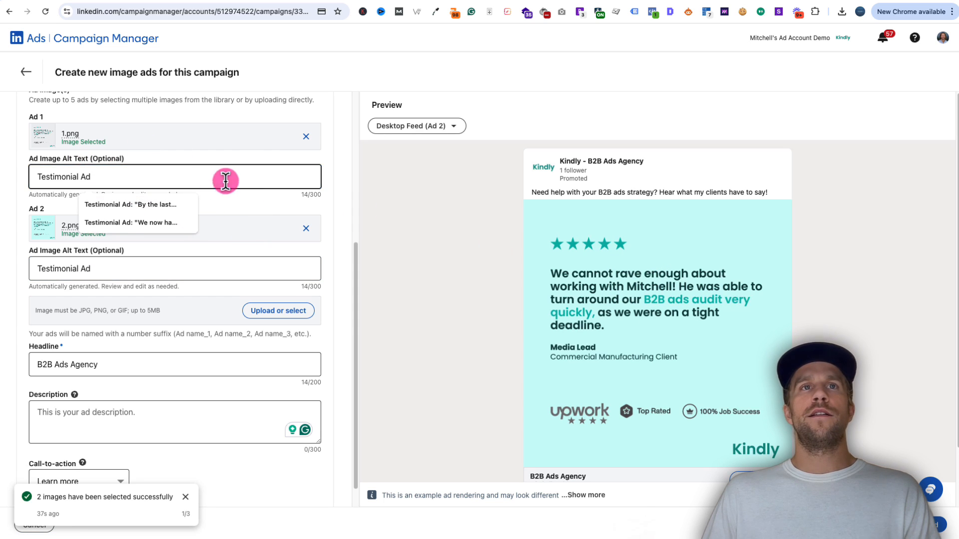
left_click(268, 206)
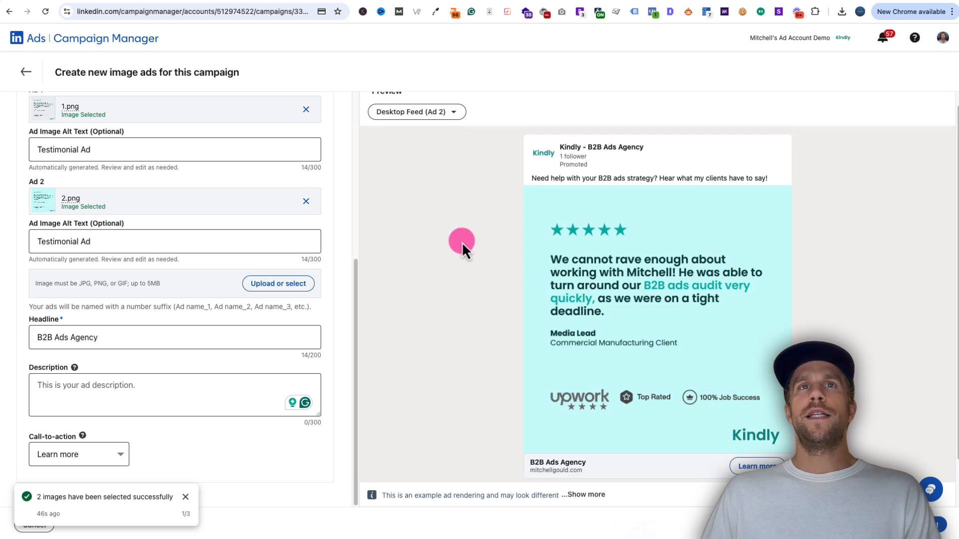
scroll(449, 210, "up", 1)
left_click(428, 127)
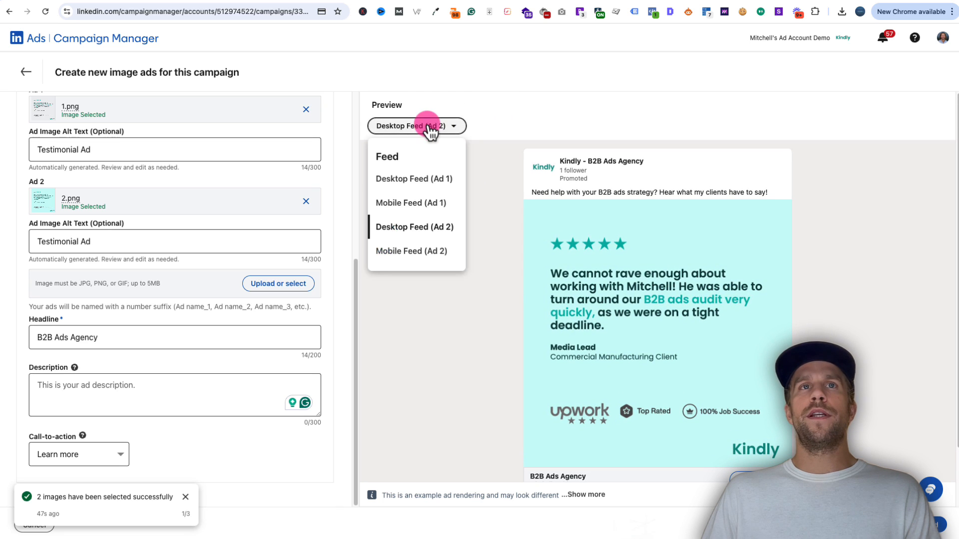
left_click(417, 209)
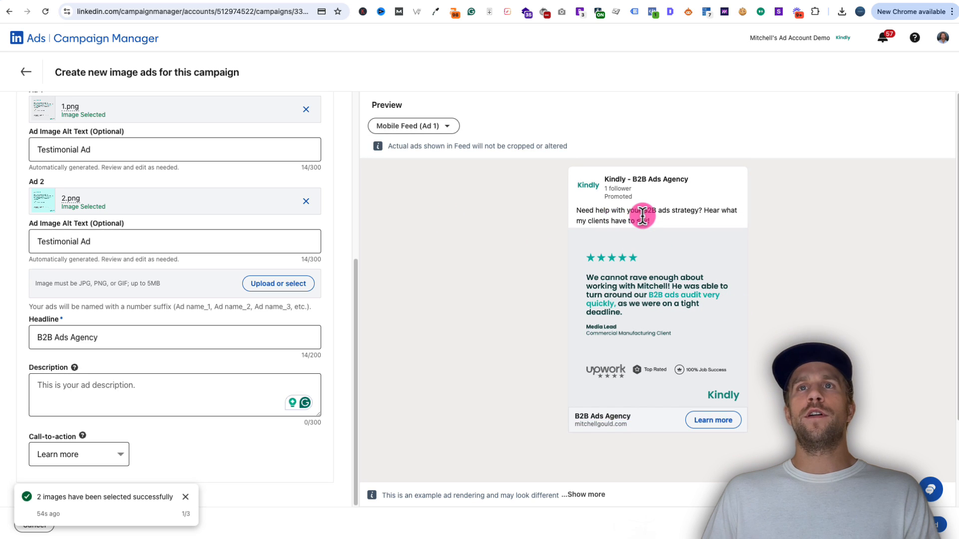
left_click(414, 131)
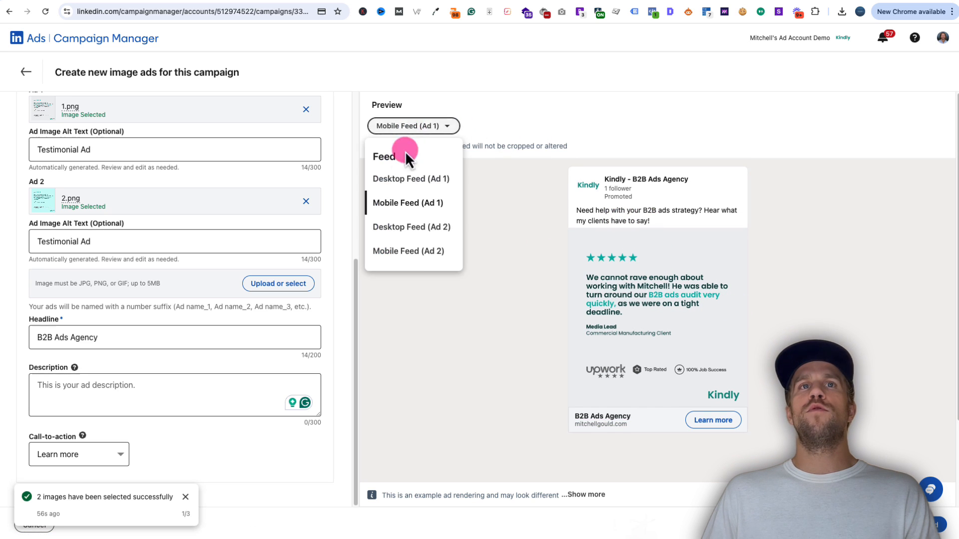
left_click(413, 251)
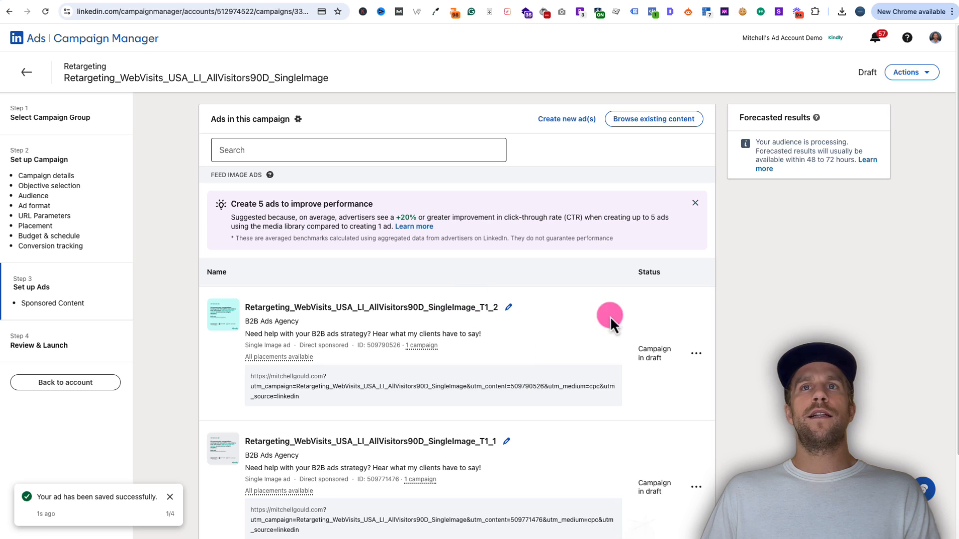
- Rename the ad with the grey testimonial image to "Retargeting_WebVisits_USA_LI_AllVisitors90D_SingleImage_T1"
scroll(494, 357, "down", 3)
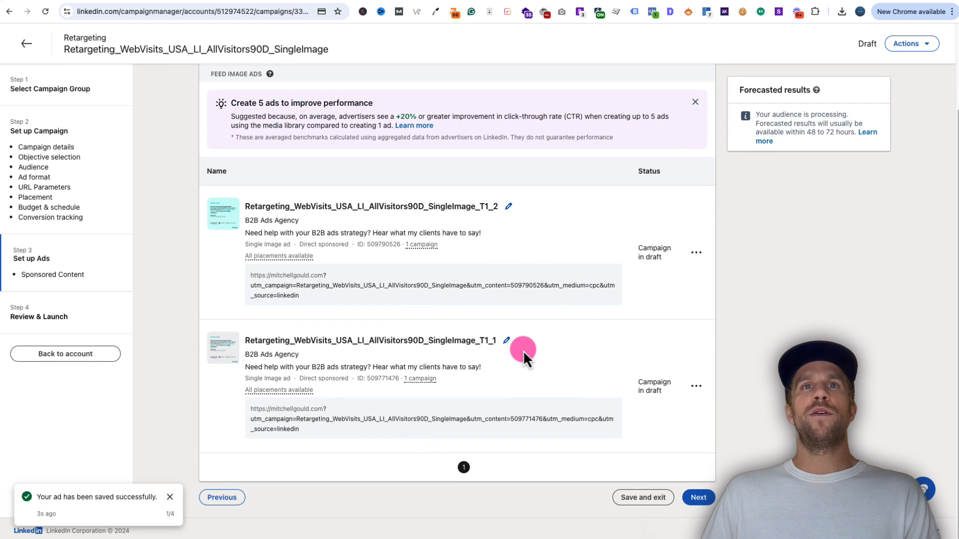
left_click(507, 342)
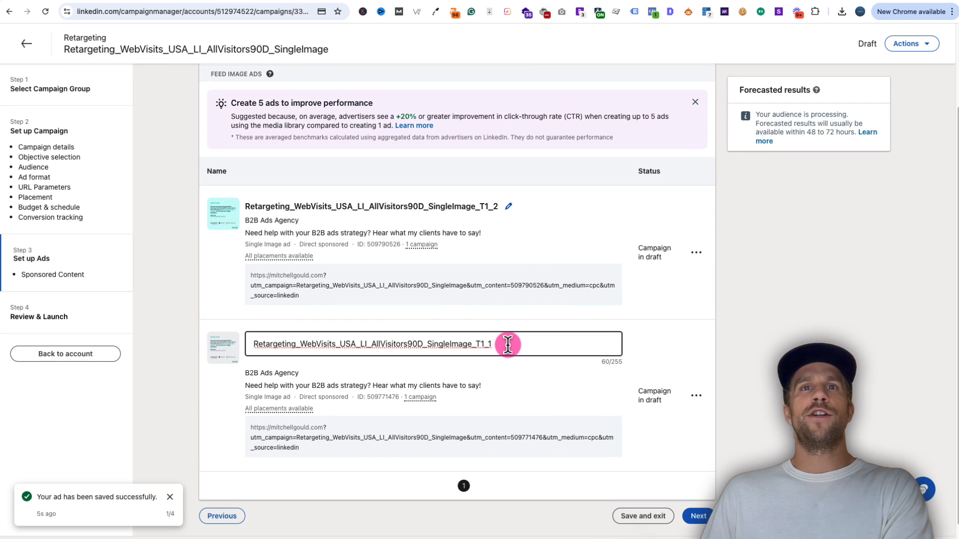
key("BackSpace")
key("BackSpace")
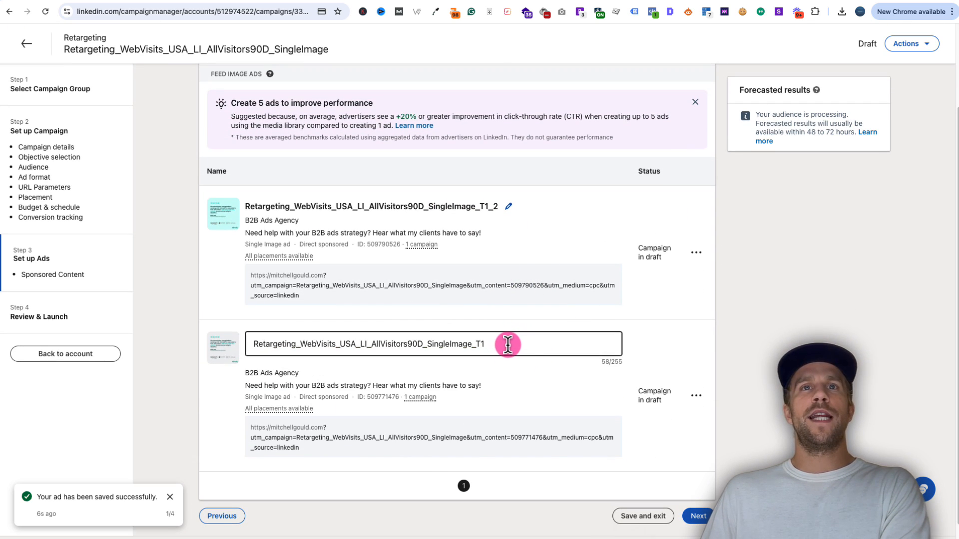
left_click(671, 310)
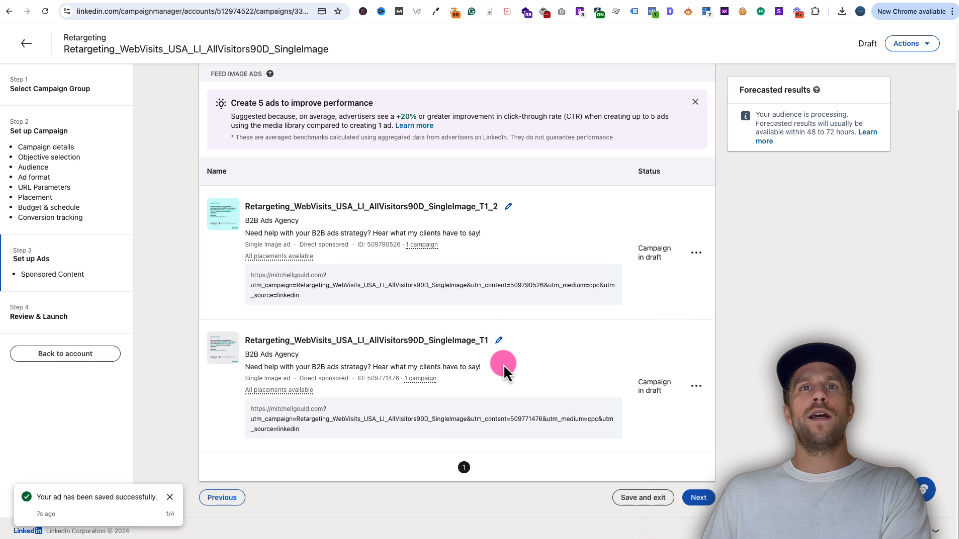
- Rename the ad with the turquoise testimonial image to "Retargeting_WebVisits_USA_LI_AllVisitors90D_SingleImage_T2"
left_click(509, 207)
key("BackSpace")
key("BackSpace")
key("BackSpace")
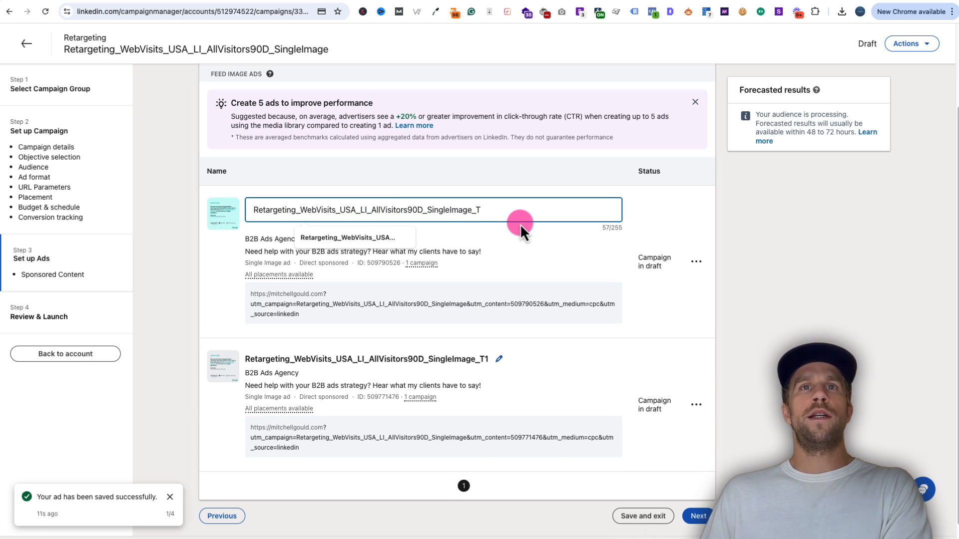
type("2")
left_click(688, 225)
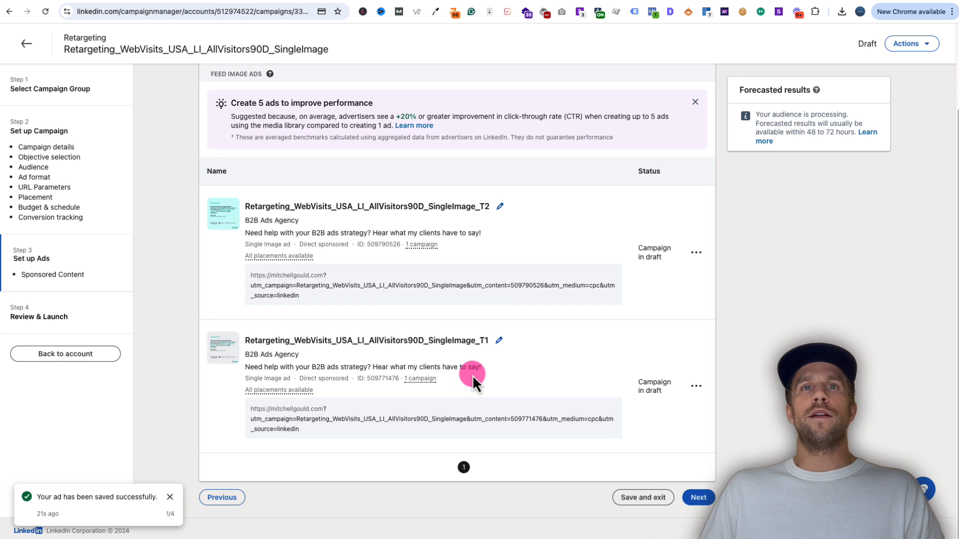
- Set the campaign's ad rotation option to Rotate ads evenly
scroll(657, 373, "up", 3)
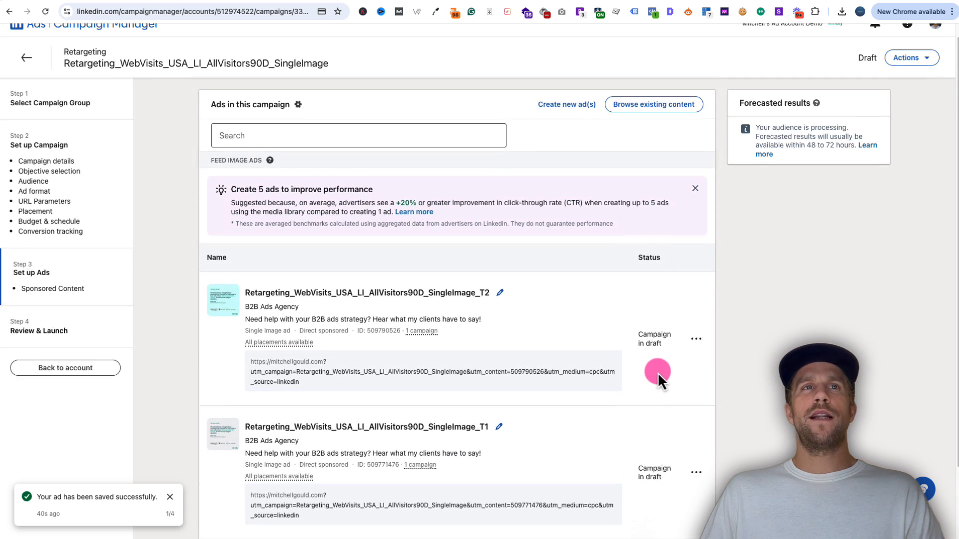
left_click(299, 120)
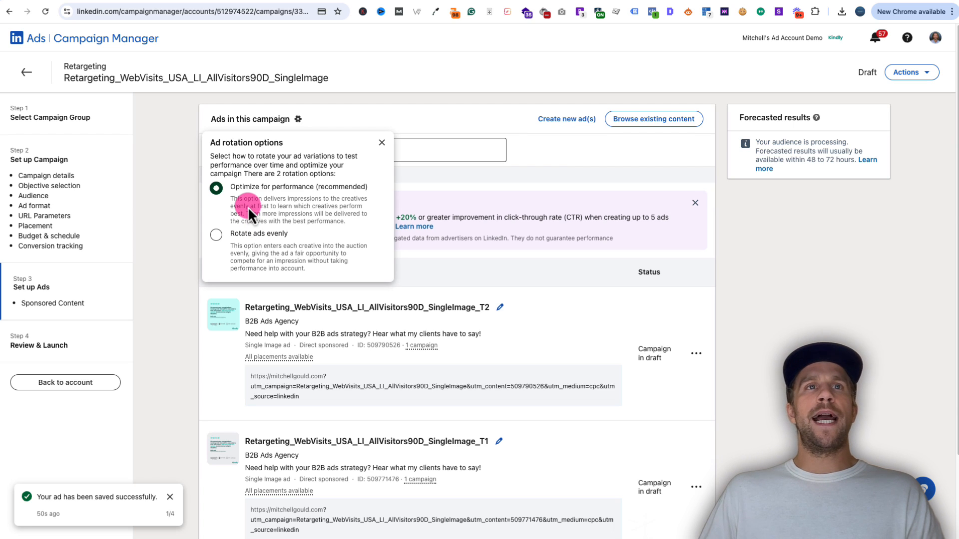
left_click(216, 234)
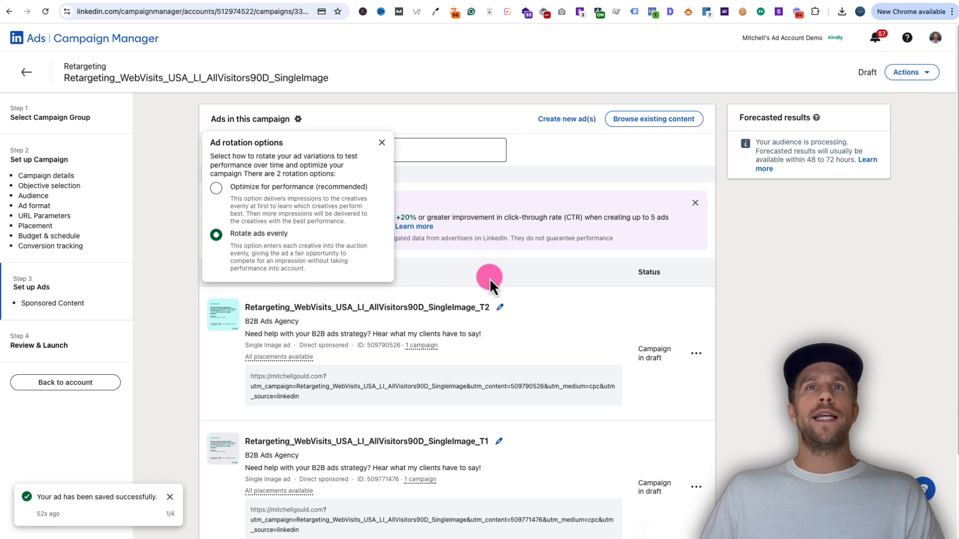
left_click(533, 258)
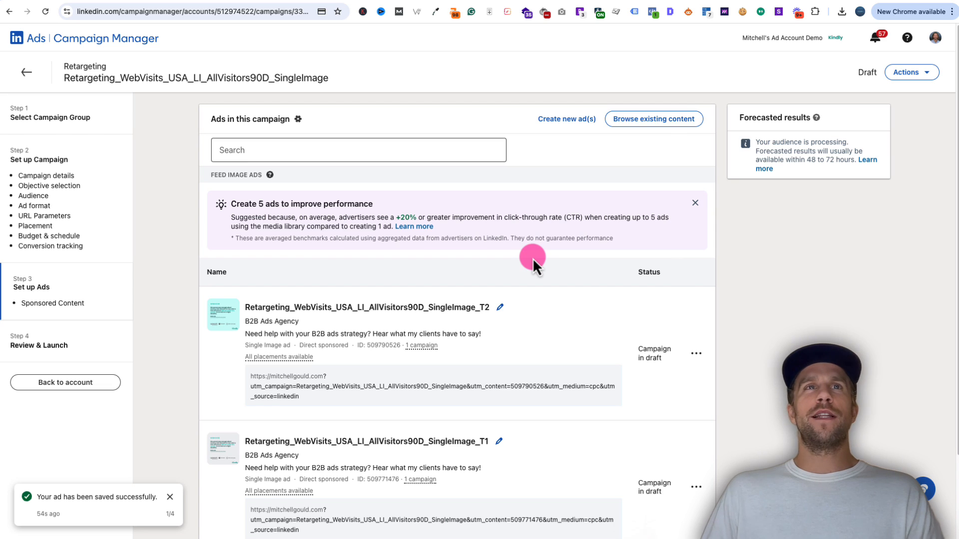
left_click(298, 119)
left_click(247, 236)
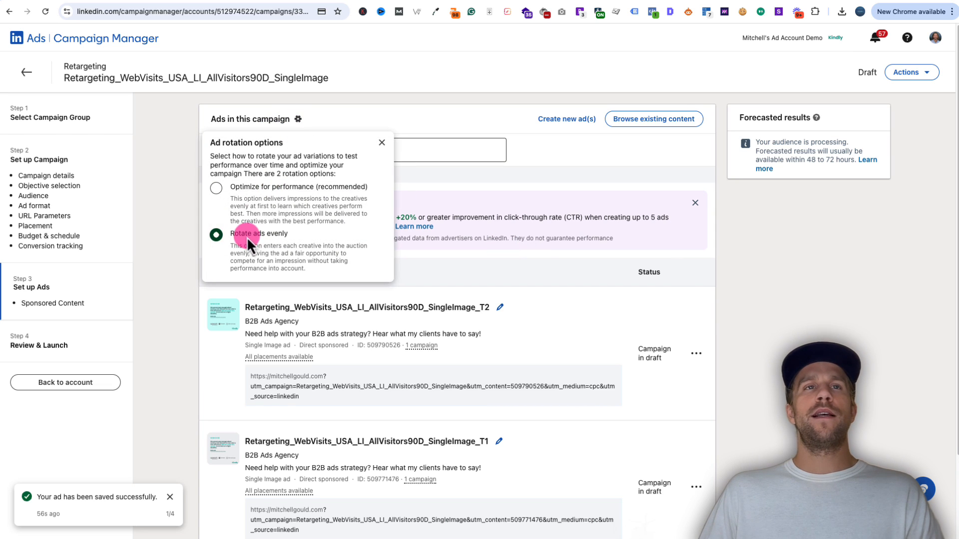
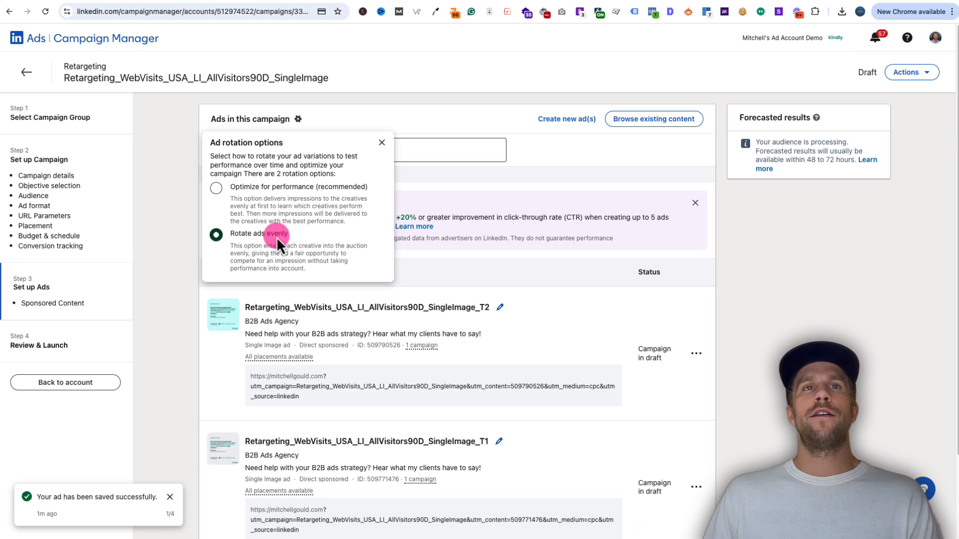
left_click(727, 347)
- Continue to Review & Launch and check the campaign group, objective, audience, placement, budget, conversions, ads and payment method
scroll(699, 424, "down", 3)
left_click(701, 497)
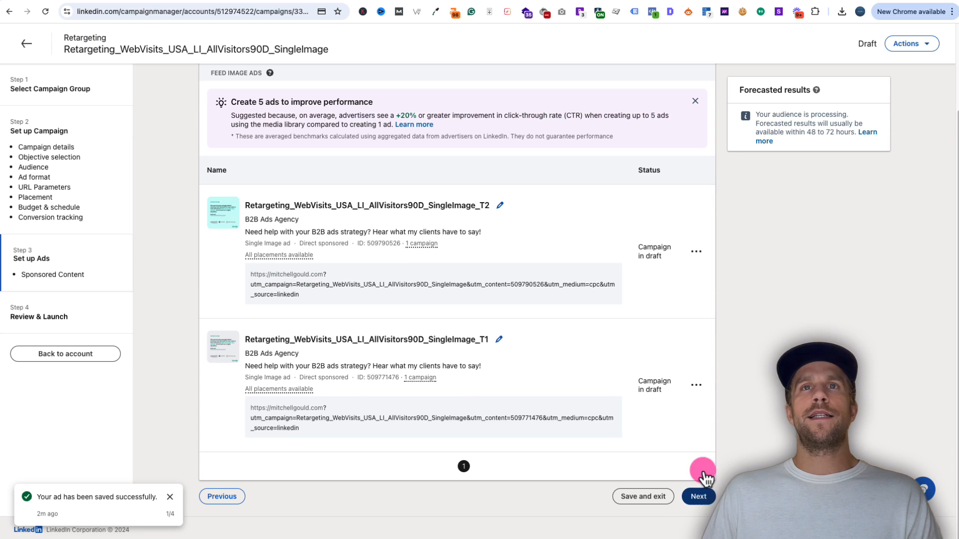
scroll(595, 275, "up", 2)
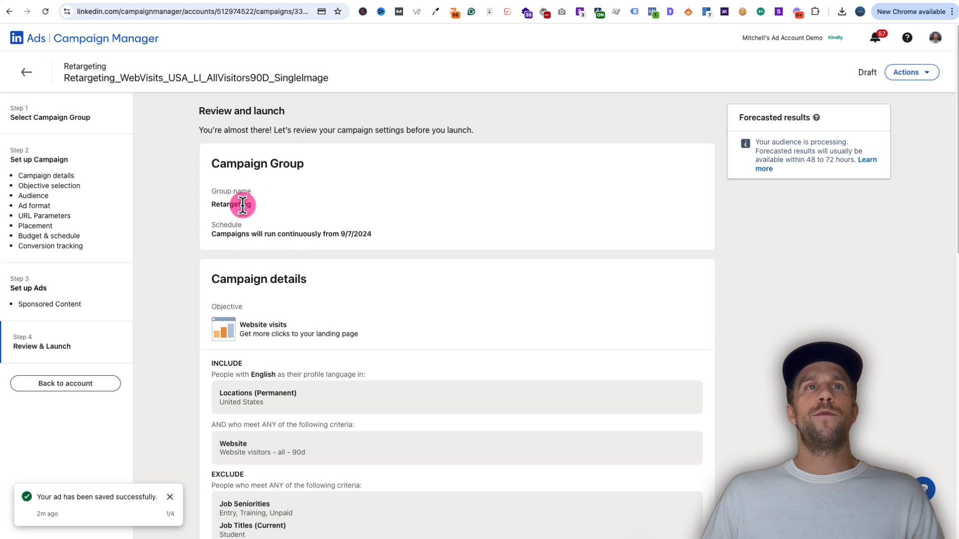
scroll(269, 259, "down", 3)
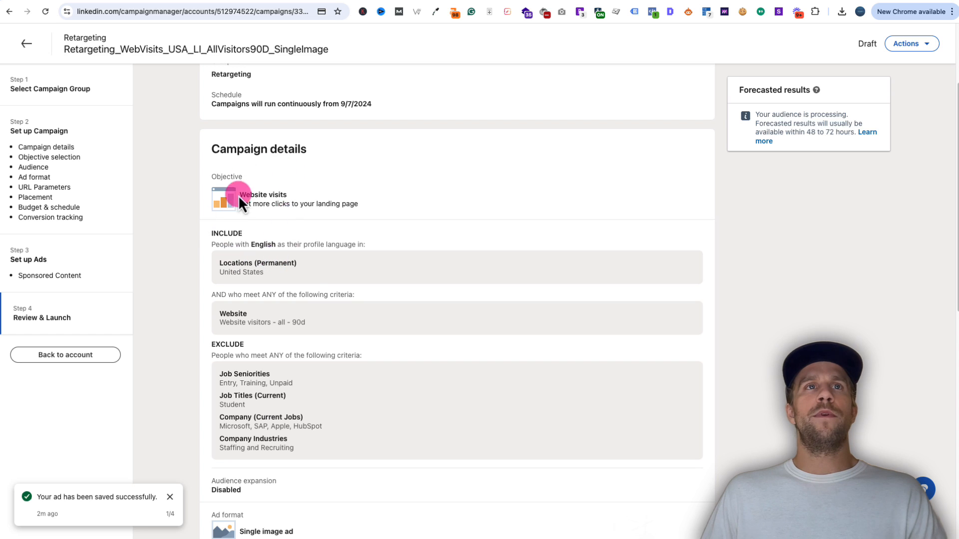
scroll(307, 287, "down", 4)
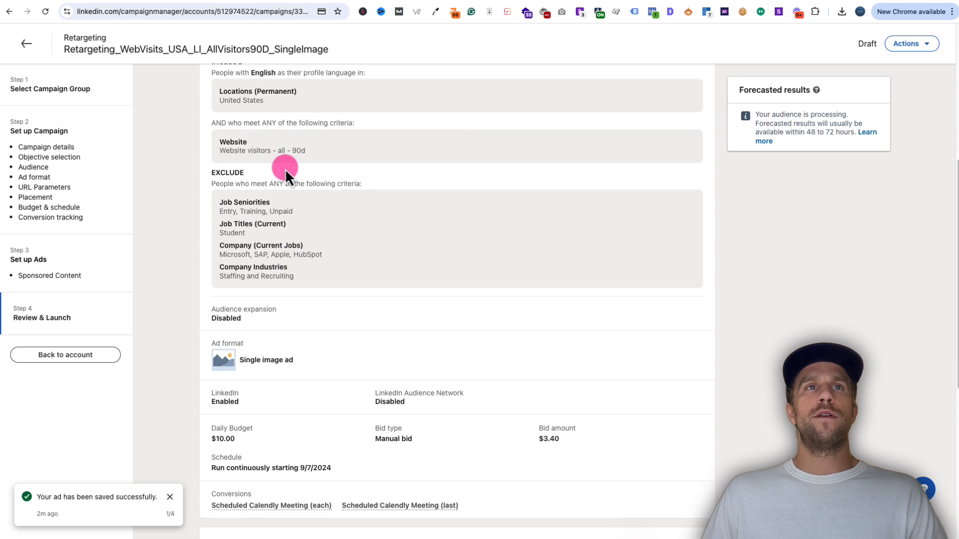
scroll(280, 290, "down", 3)
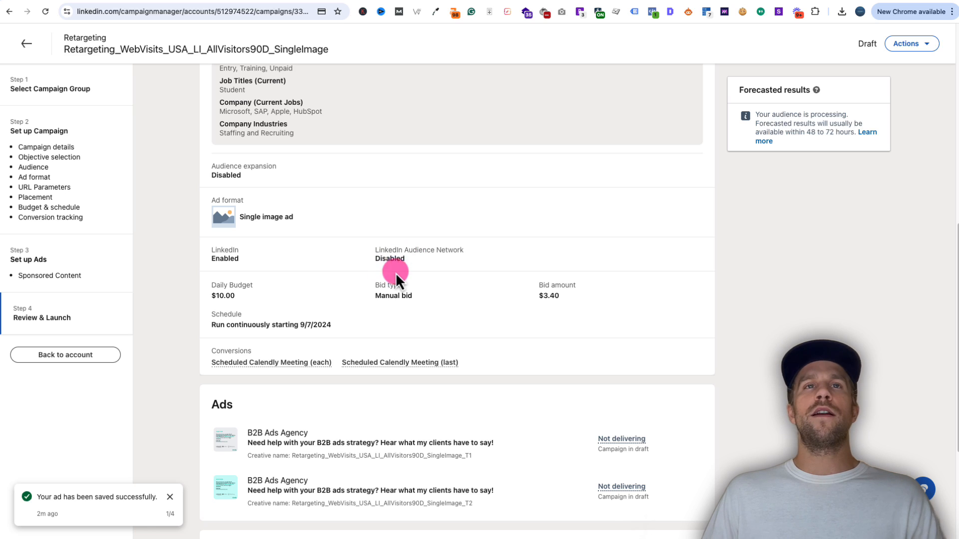
scroll(386, 265, "down", 1)
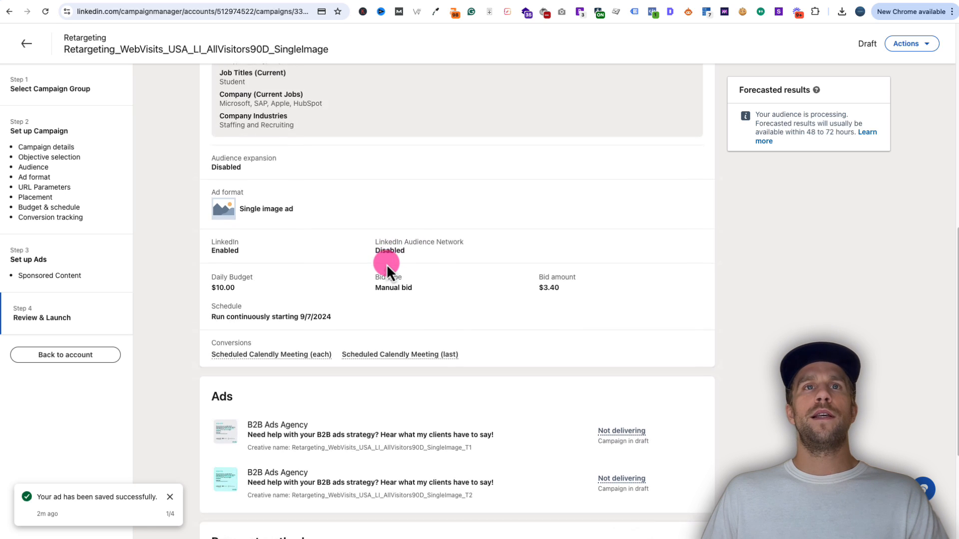
scroll(381, 290, "down", 2)
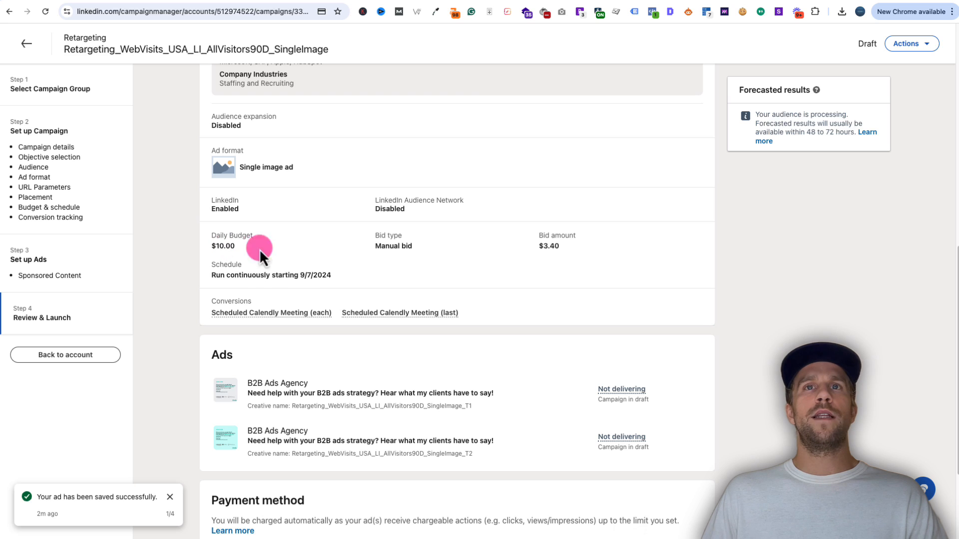
scroll(601, 306, "down", 3)
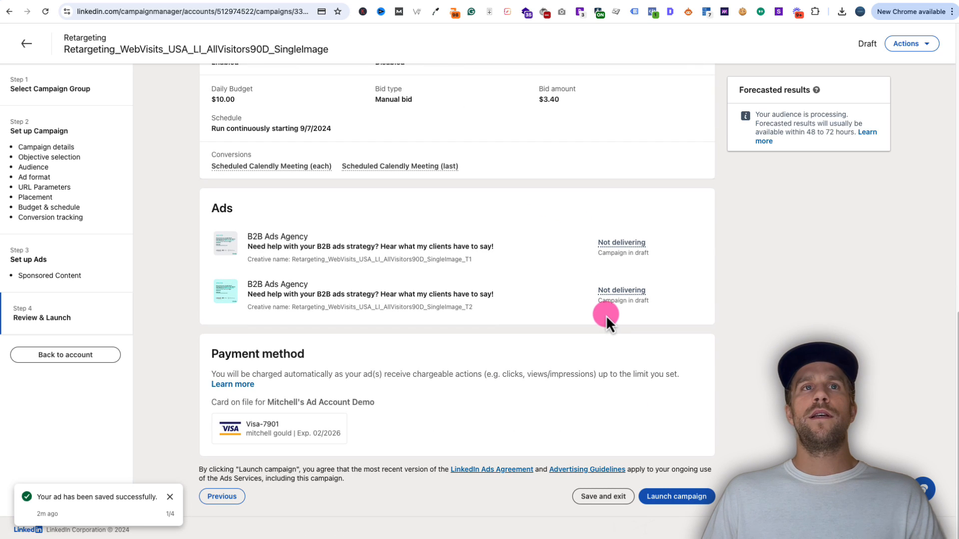
- Launch the campaign and switch the single image campaign off in the campaign list
left_click(669, 499)
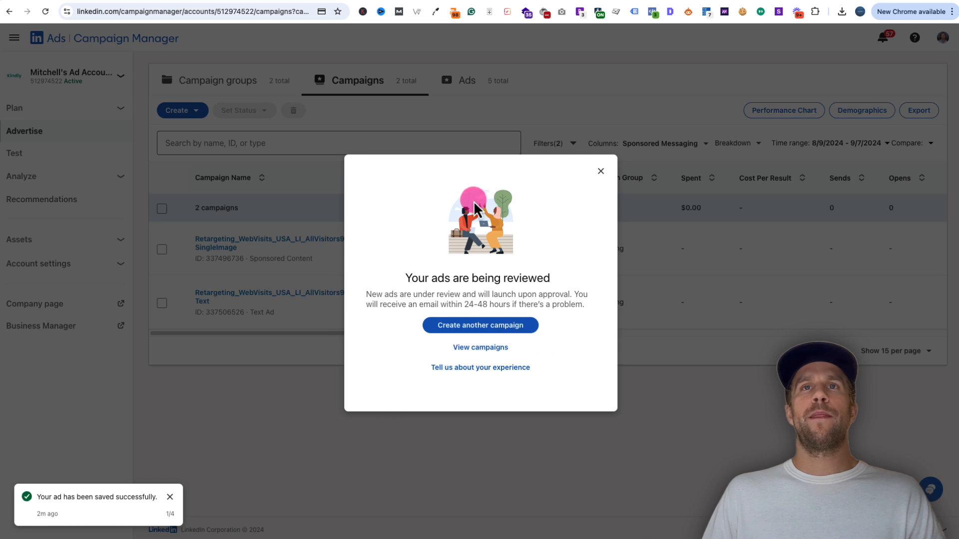
left_click(480, 345)
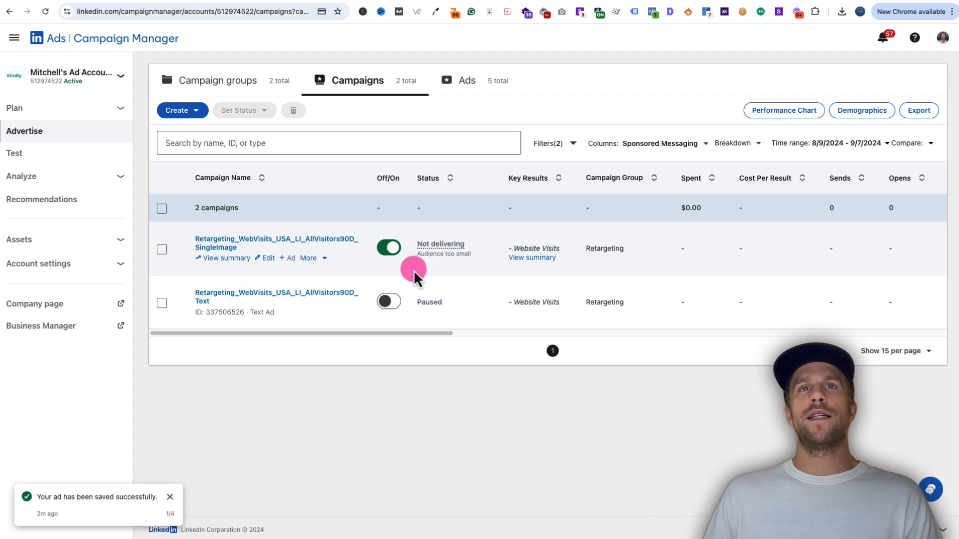
left_click(393, 258)
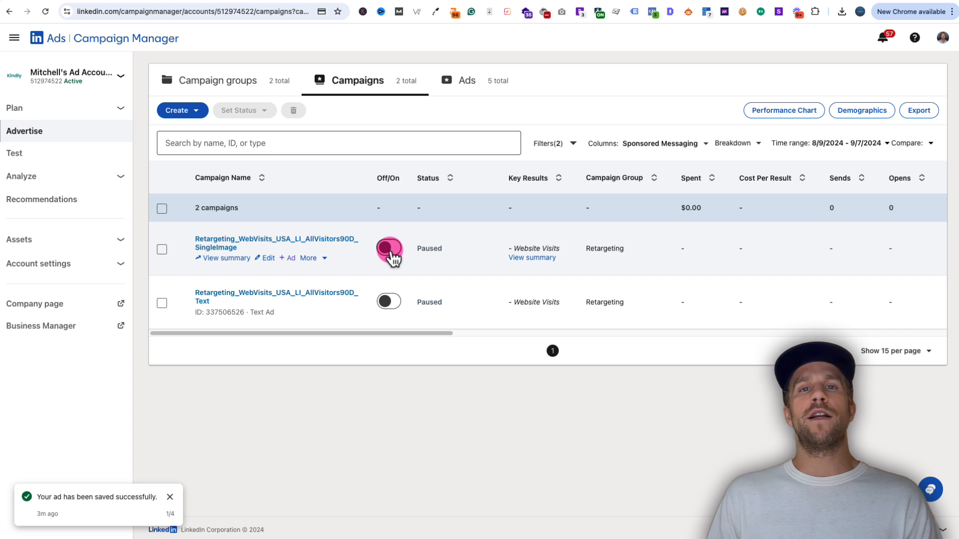
left_click(540, 208)
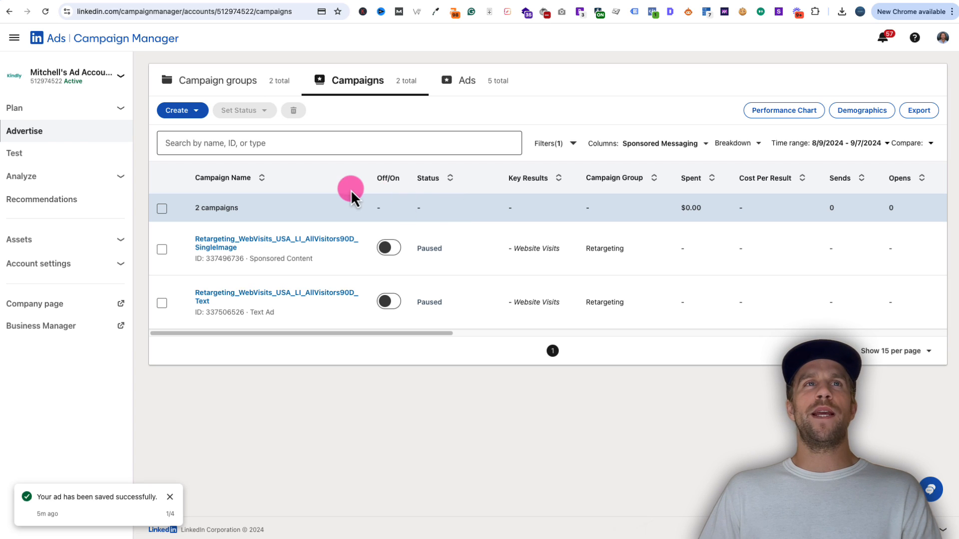
- Start a new campaign in the existing Retargeting group and name it "Retargeting_LeadGen_USA_LI_AllVisitors90D_SingleImage"
left_click(191, 112)
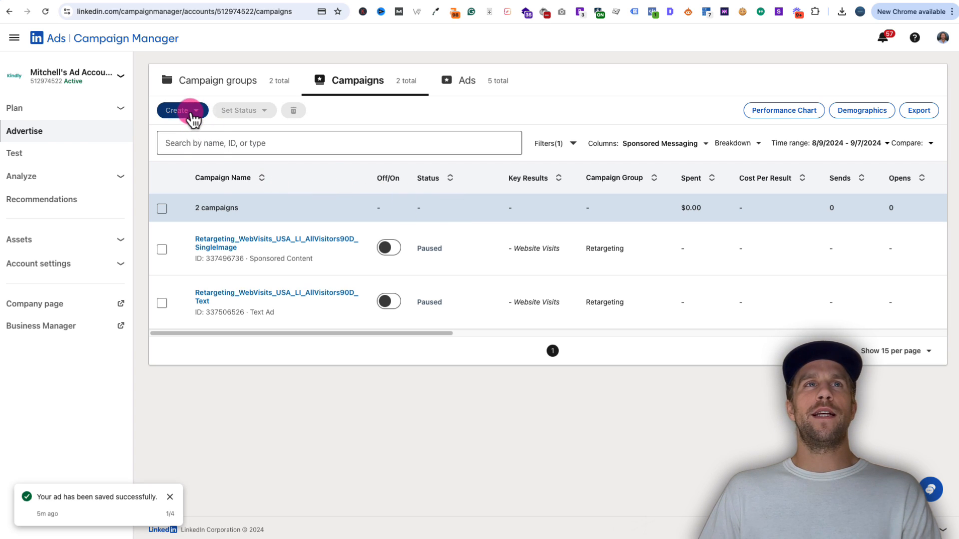
left_click(190, 146)
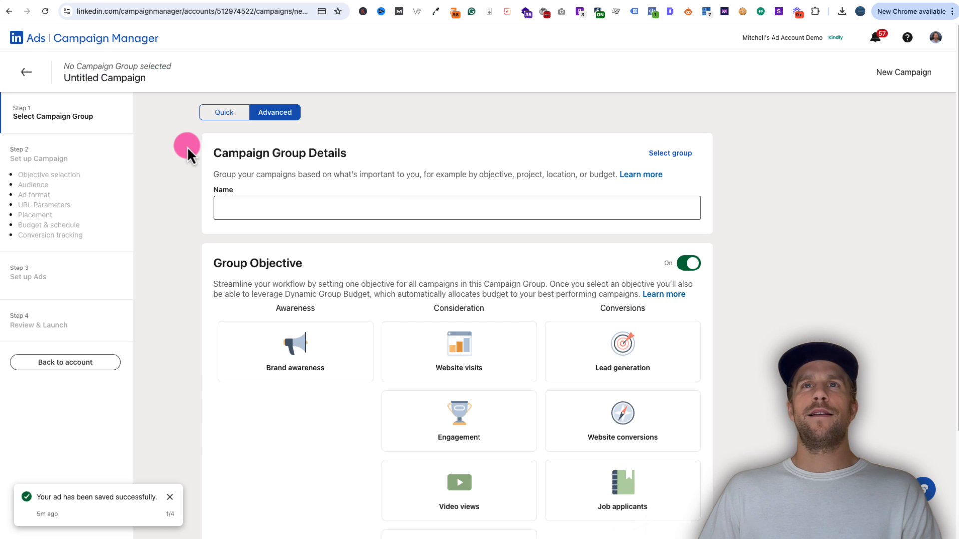
left_click(672, 154)
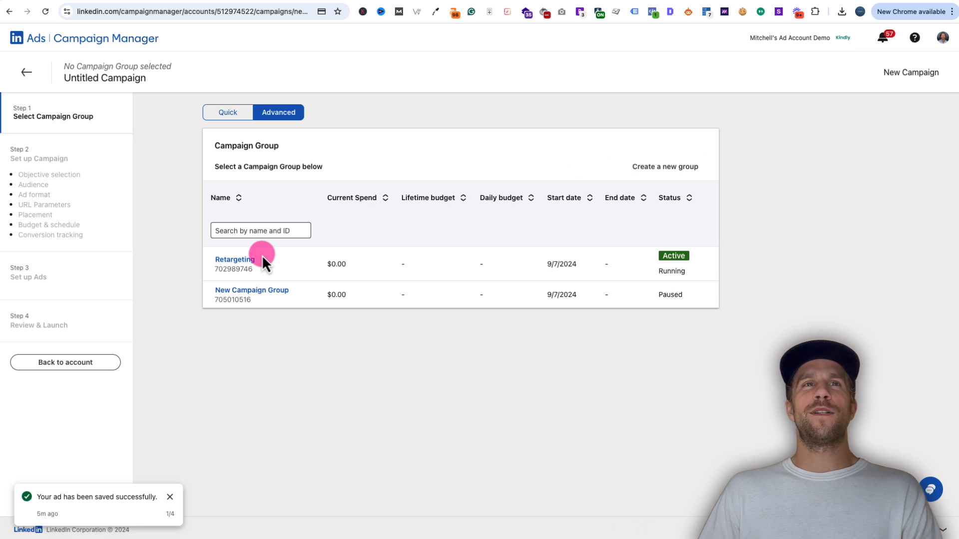
left_click(245, 260)
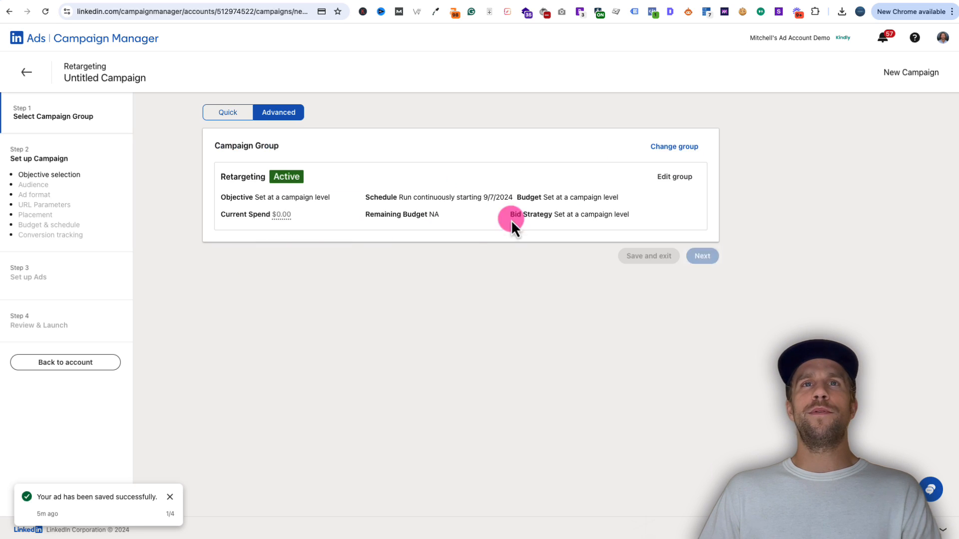
left_click(702, 256)
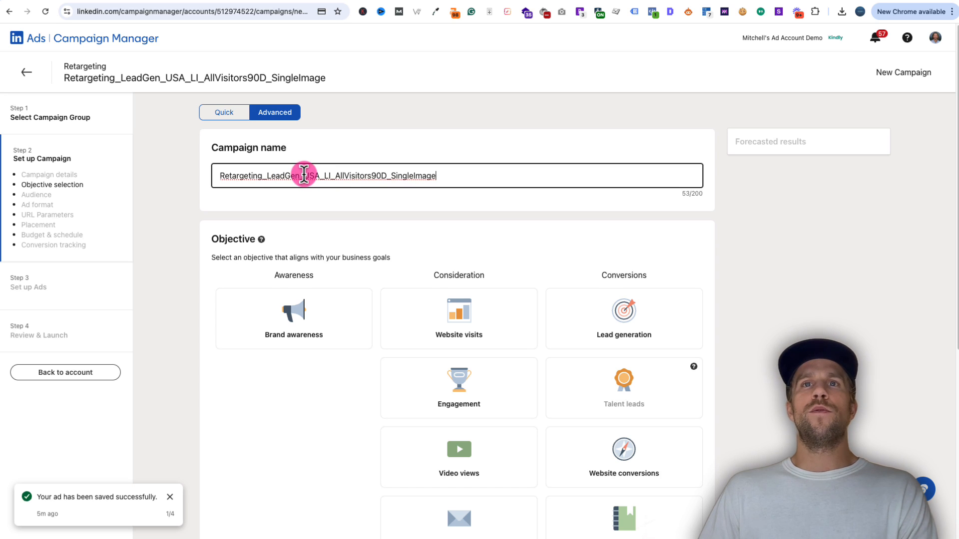
- Choose the Lead generation objective and apply the saved Retargeting audience, replacing the existing targeting selections
left_click(634, 333)
scroll(519, 337, "down", 1)
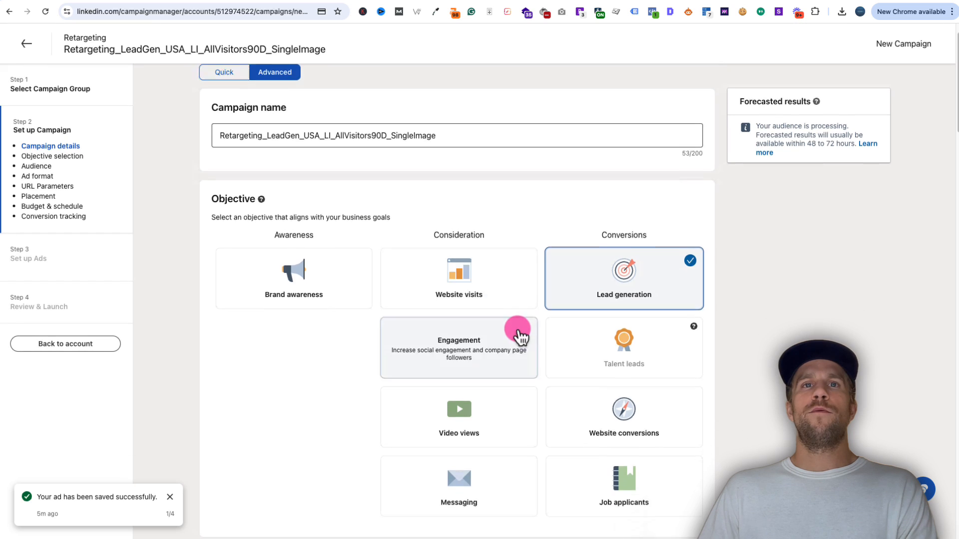
scroll(518, 334, "down", 7)
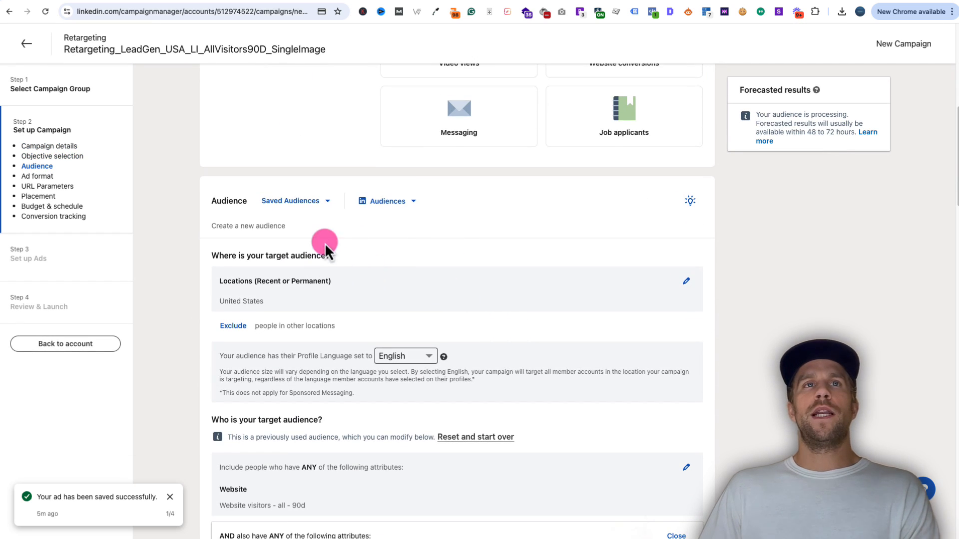
left_click(328, 202)
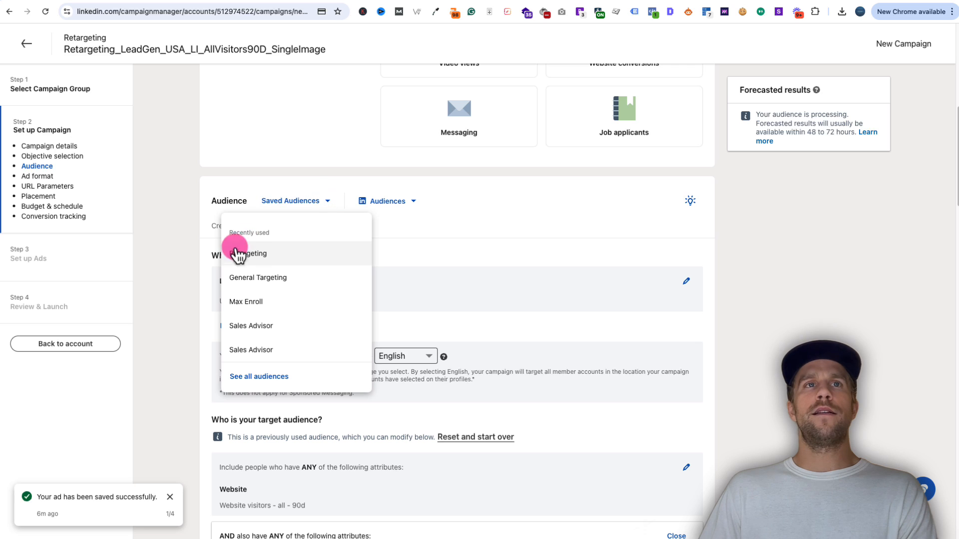
left_click(253, 256)
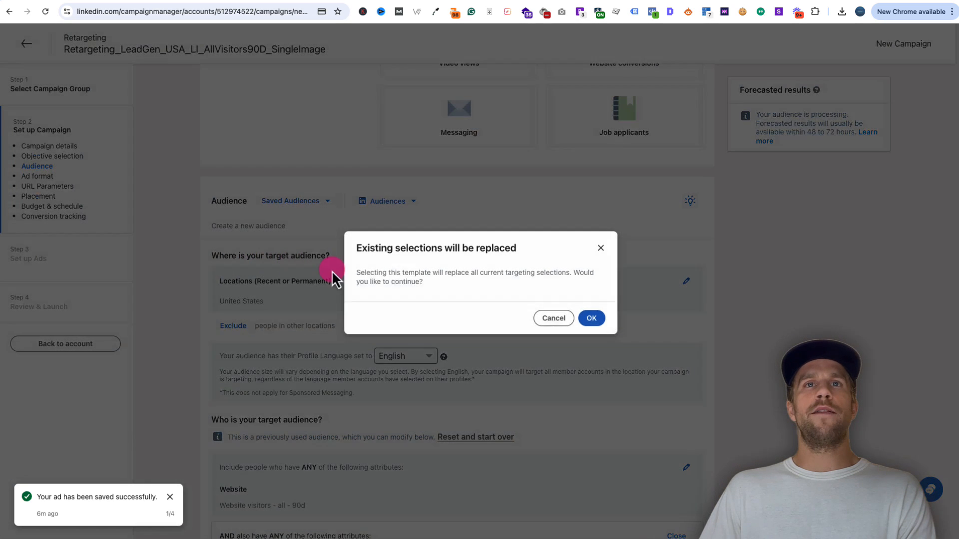
left_click(595, 322)
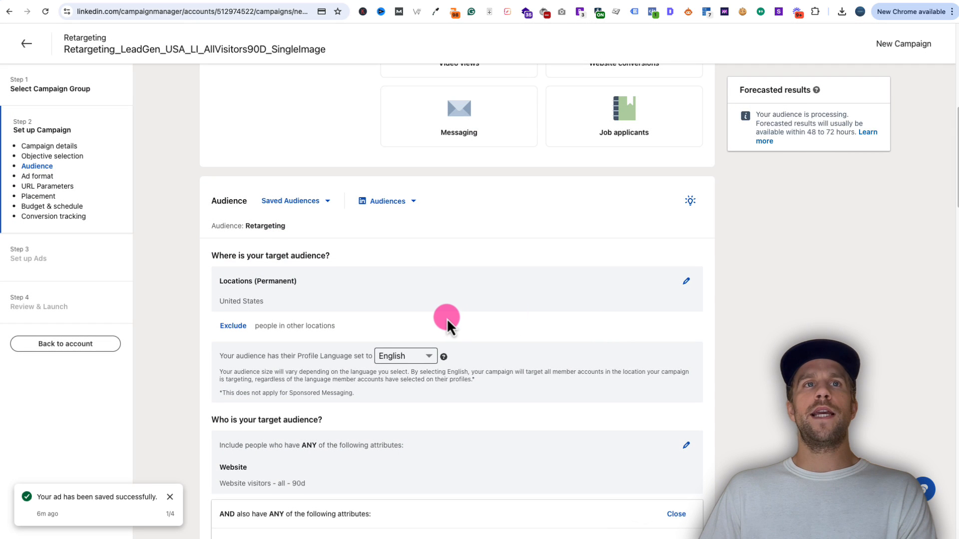
- Close the additional AND attributes section of the audience and turn off Audience Expansion
scroll(447, 319, "down", 3)
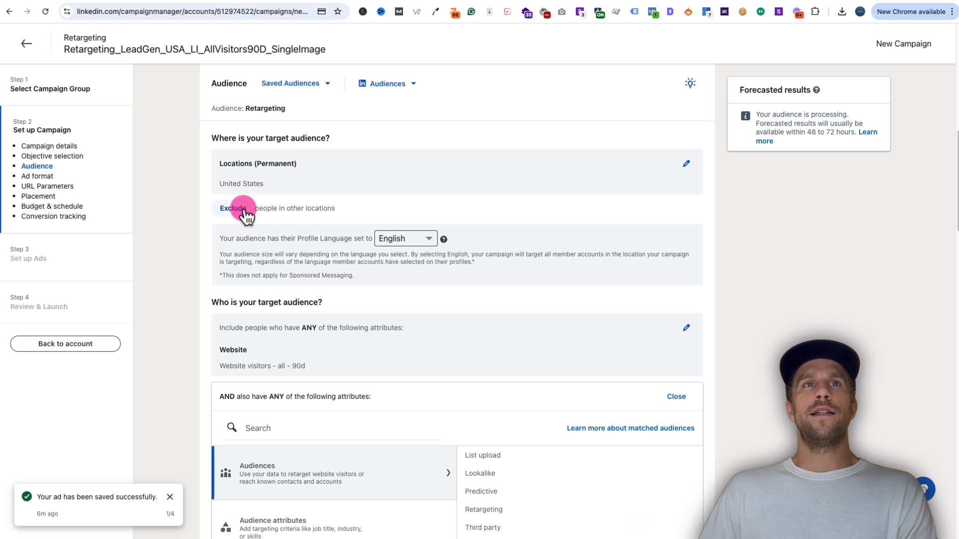
scroll(279, 275, "down", 3)
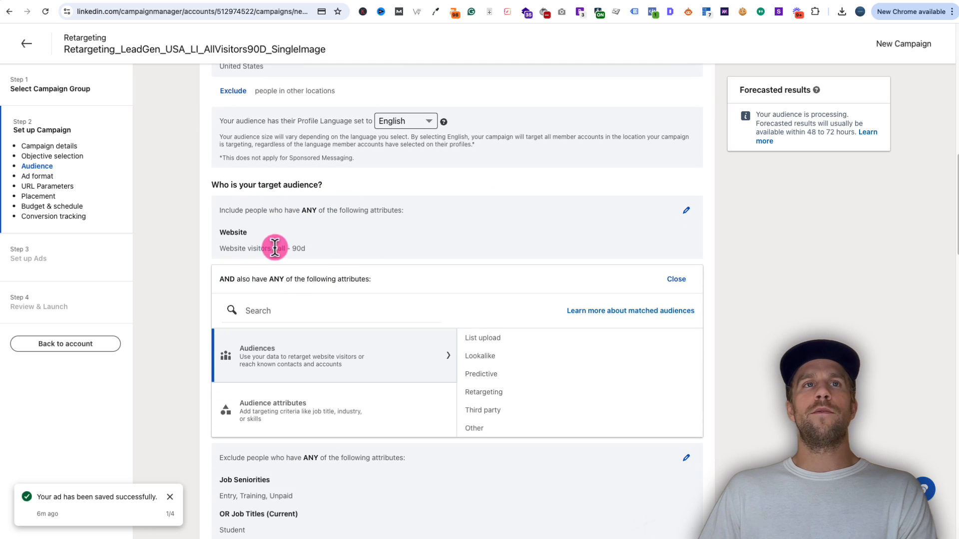
left_click(679, 280)
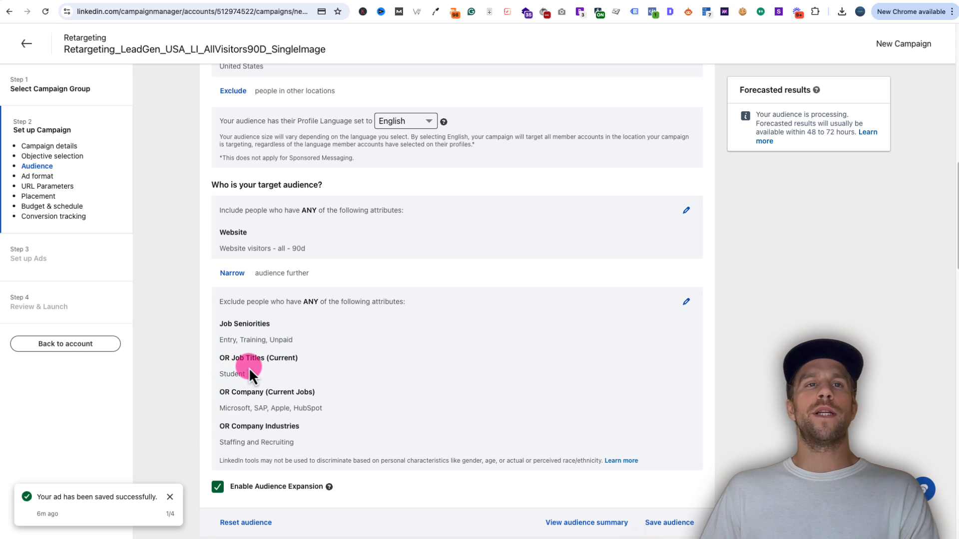
scroll(248, 367, "down", 3)
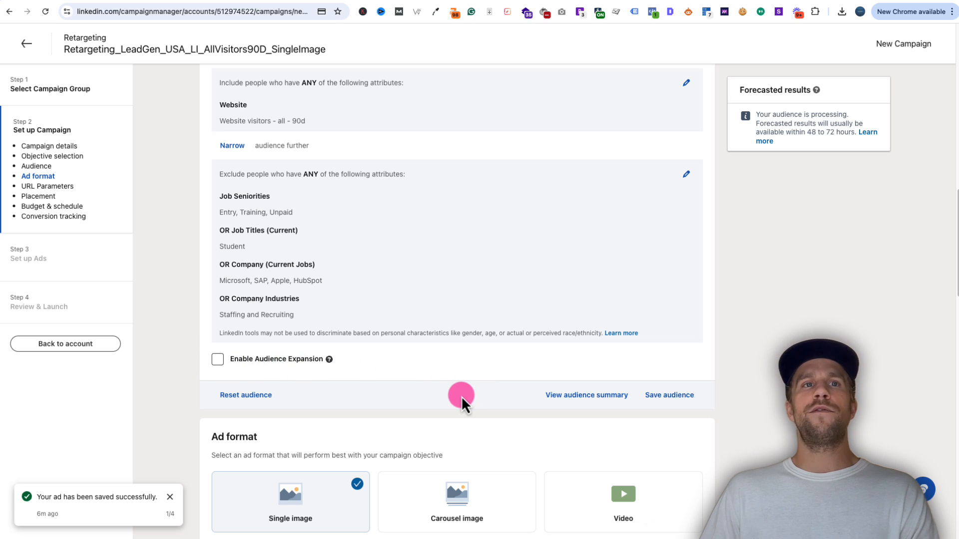
- Set the campaign's daily budget to $30 and check it against the Budgets and Bidding slide in the Google Slides course deck
scroll(461, 396, "down", 6)
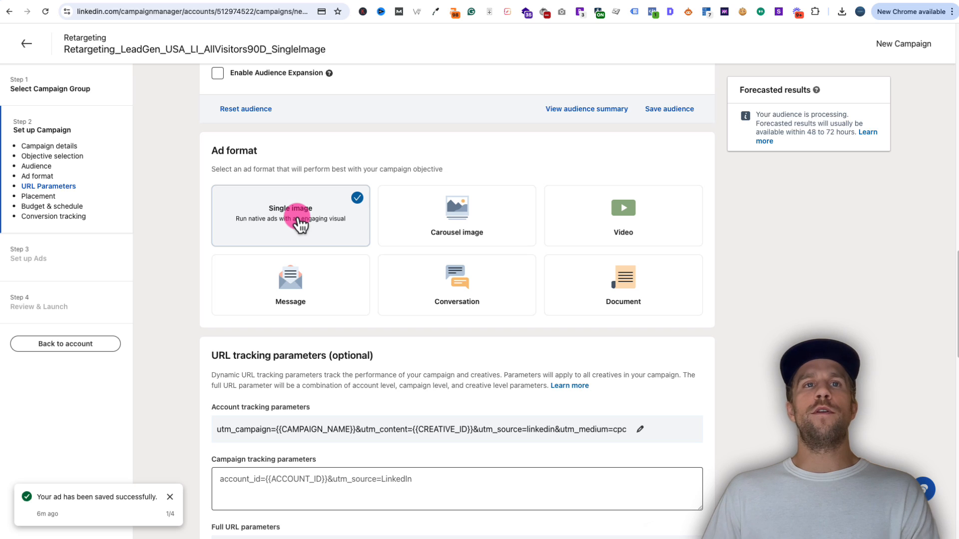
scroll(256, 338, "down", 3)
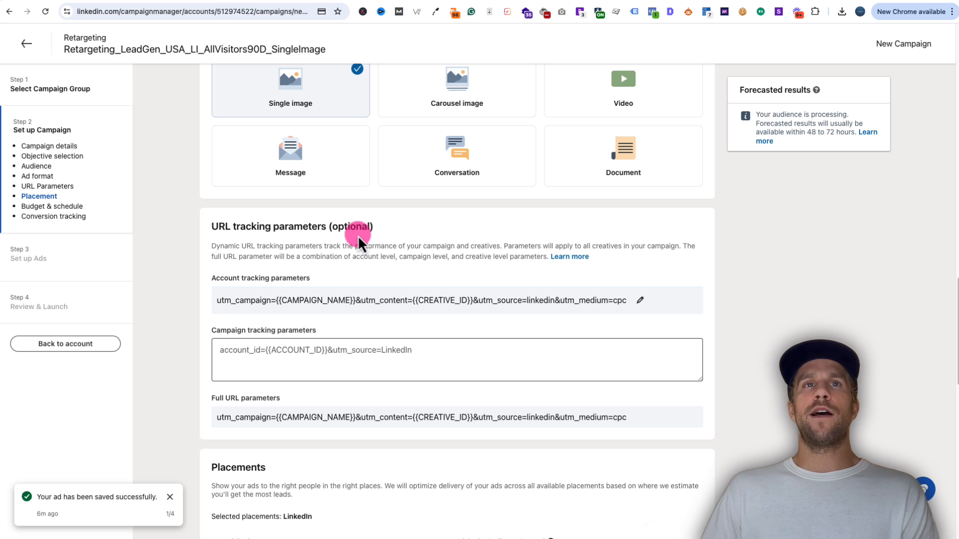
scroll(356, 320, "down", 4)
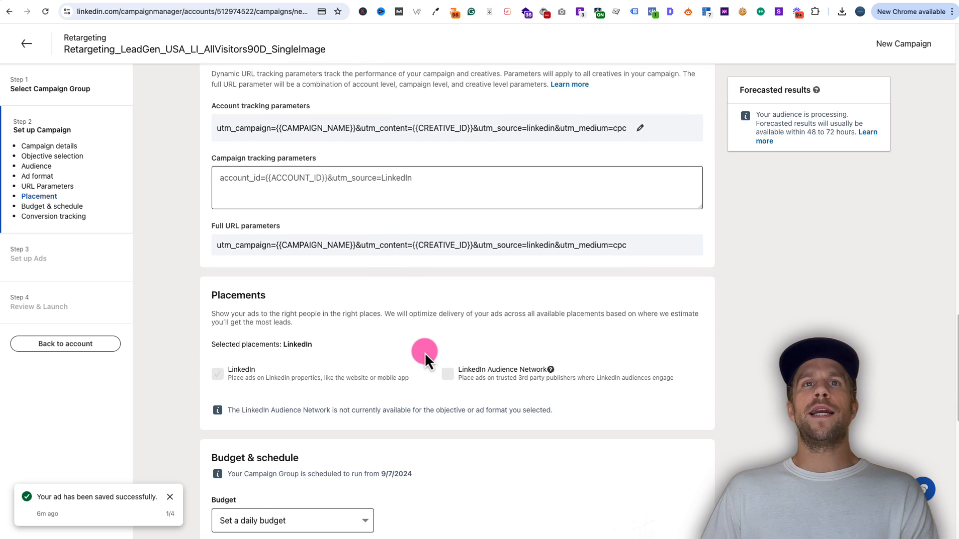
scroll(427, 351, "down", 1)
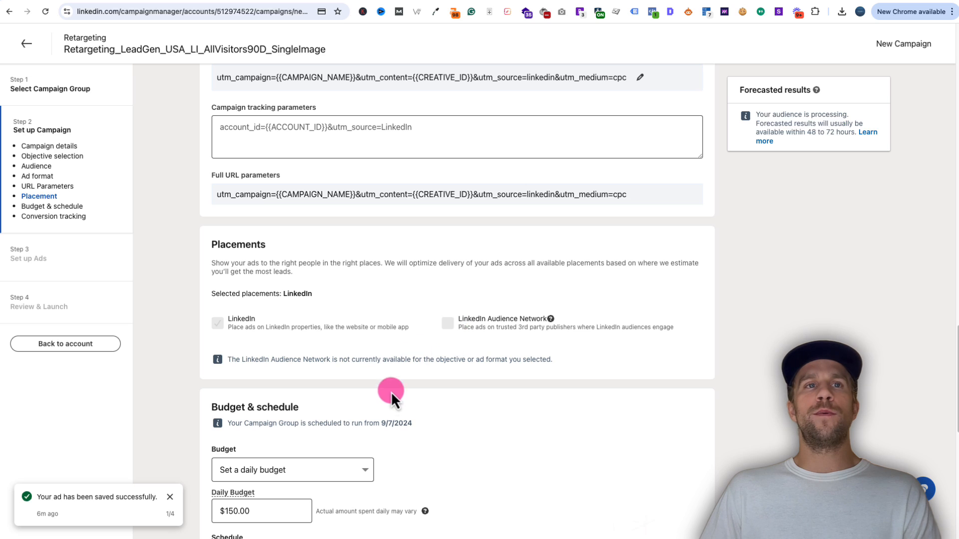
scroll(398, 400, "down", 3)
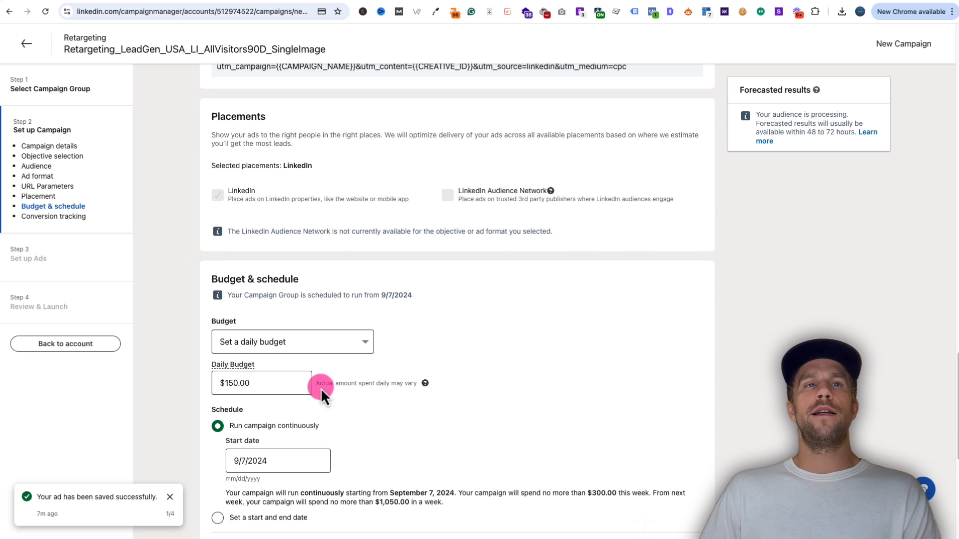
left_click_drag(320, 388, 203, 373)
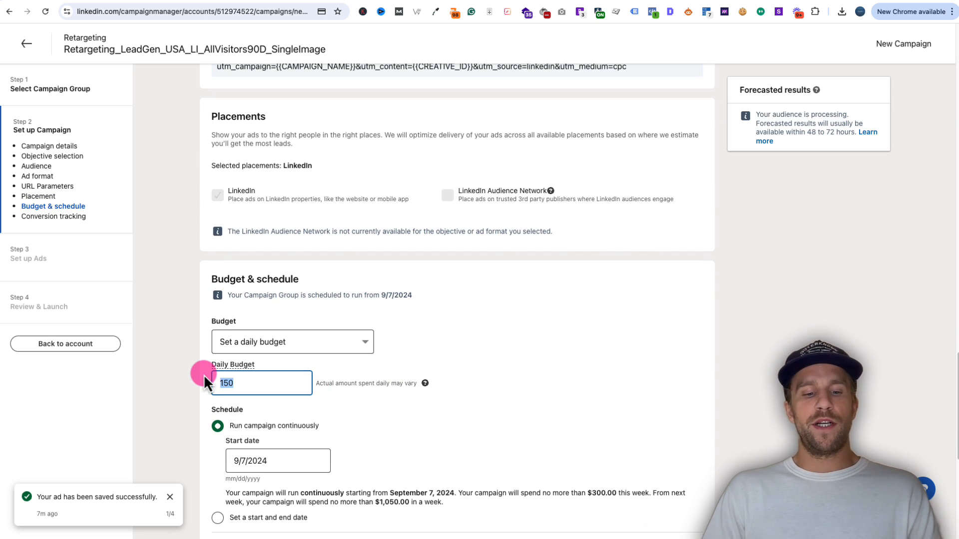
type("30")
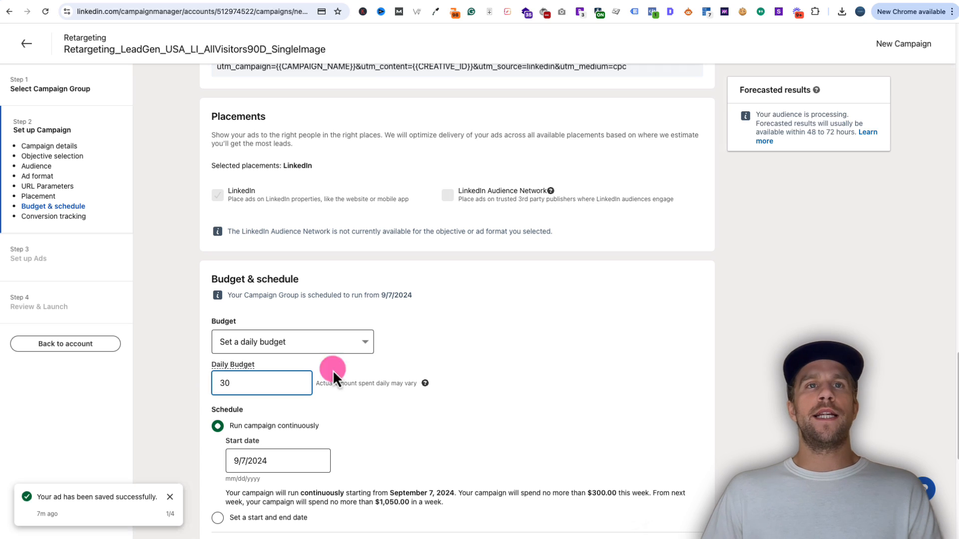
left_click(400, 423)
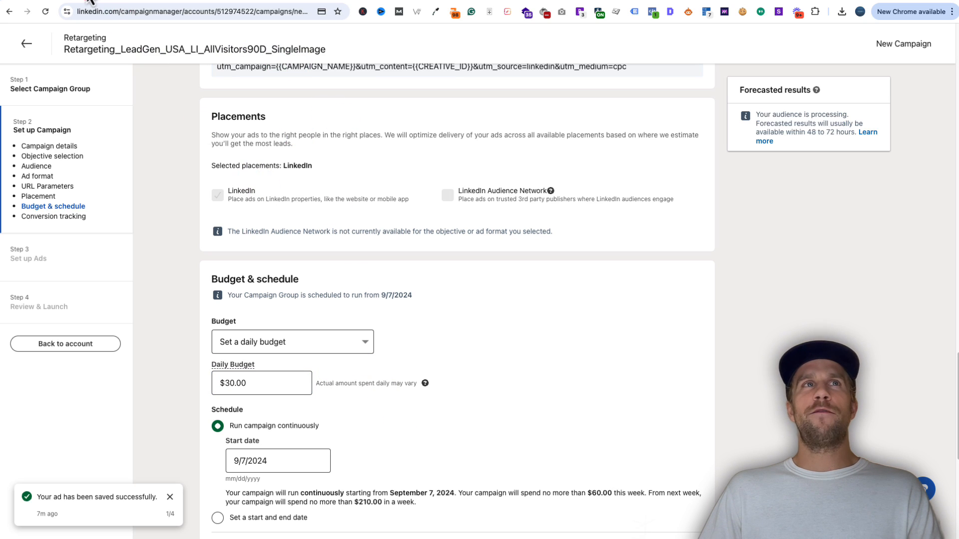
left_click(71, 1)
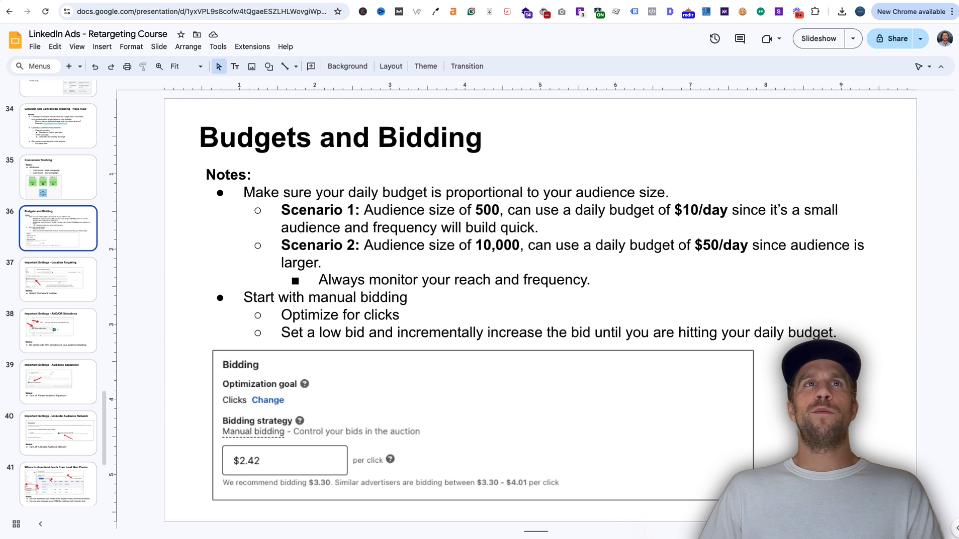
left_click(255, 2)
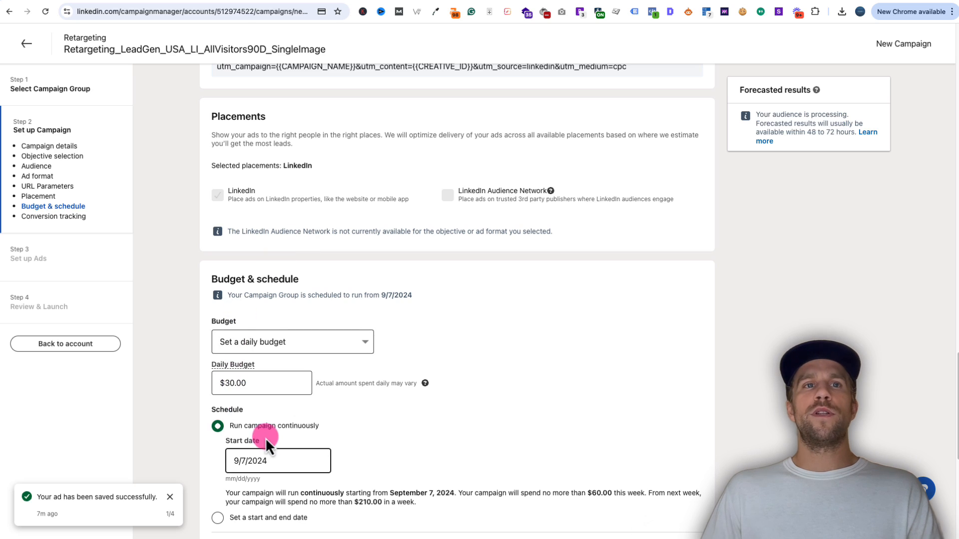
- Change the bidding optimization goal to Clicks
scroll(265, 438, "down", 3)
scroll(267, 434, "down", 3)
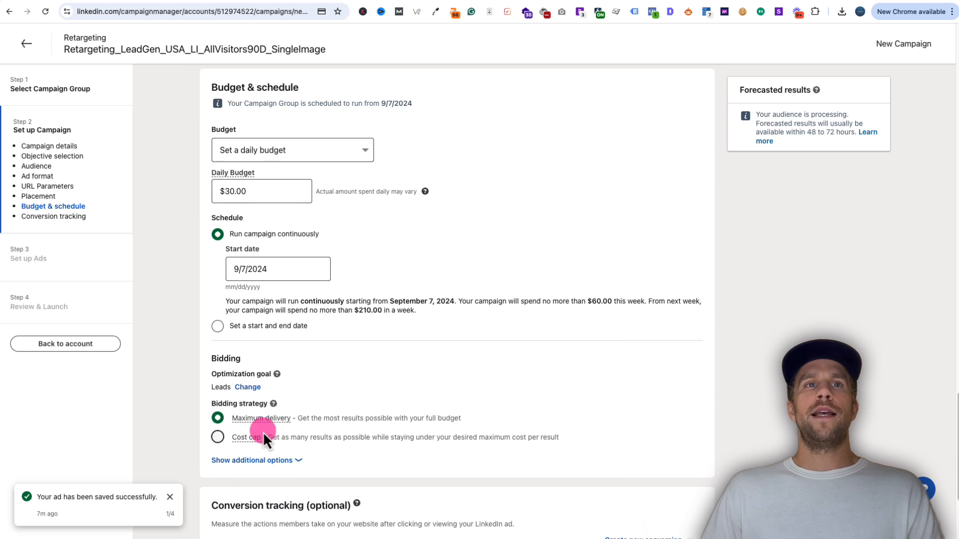
mouse_move(263, 420)
left_click(248, 387)
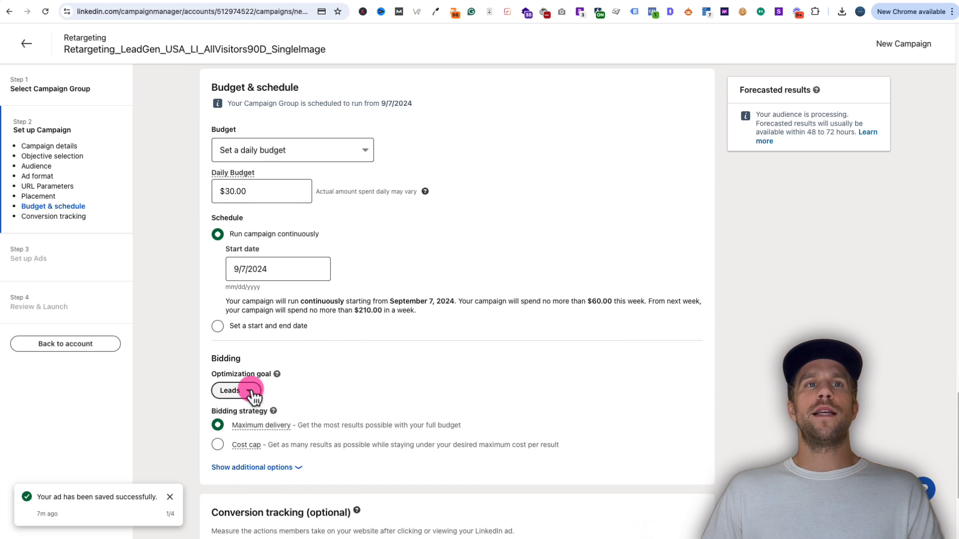
left_click(252, 393)
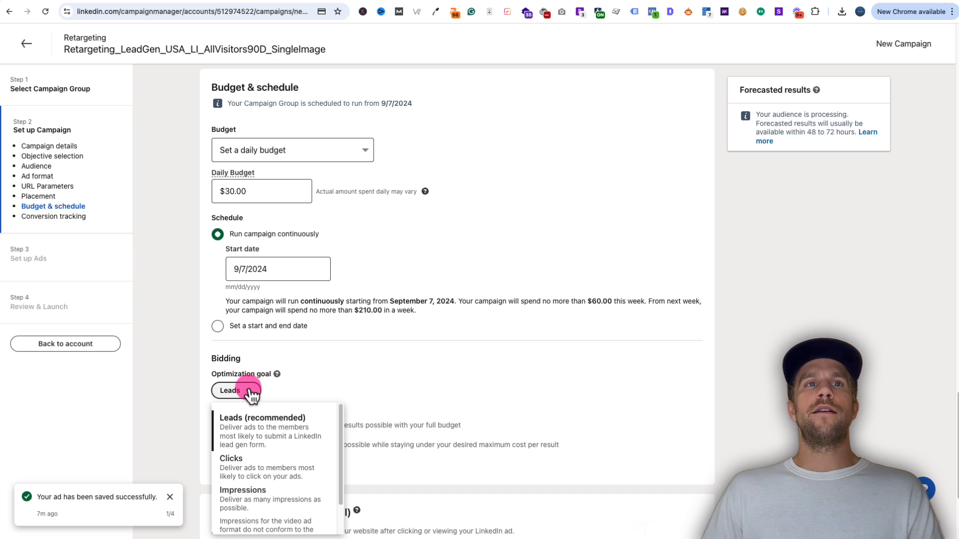
left_click(247, 468)
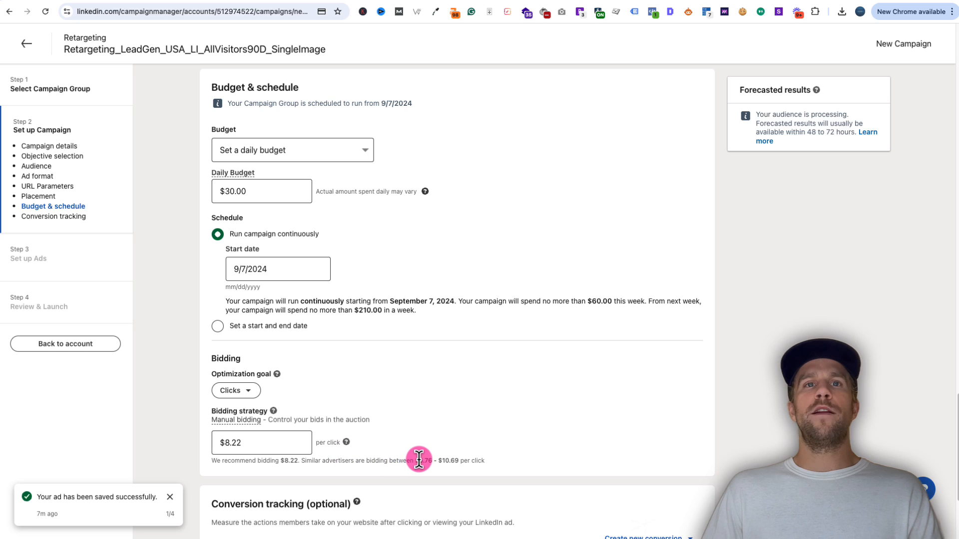
- Set the manual bid to $3.65 per click
mouse_move(418, 461)
left_mouse_down()
mouse_move(449, 462)
mouse_move(430, 466)
left_mouse_up()
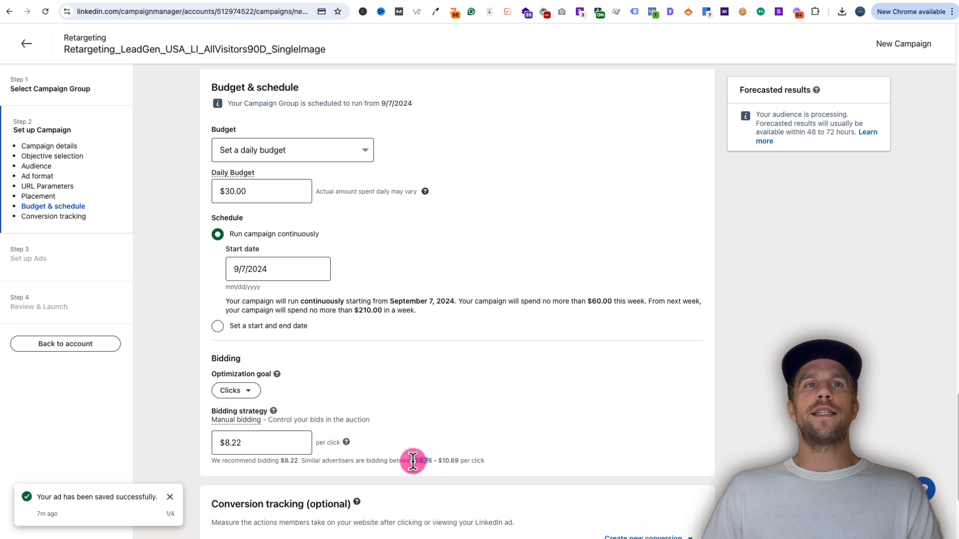
left_click_drag(290, 442, 183, 436)
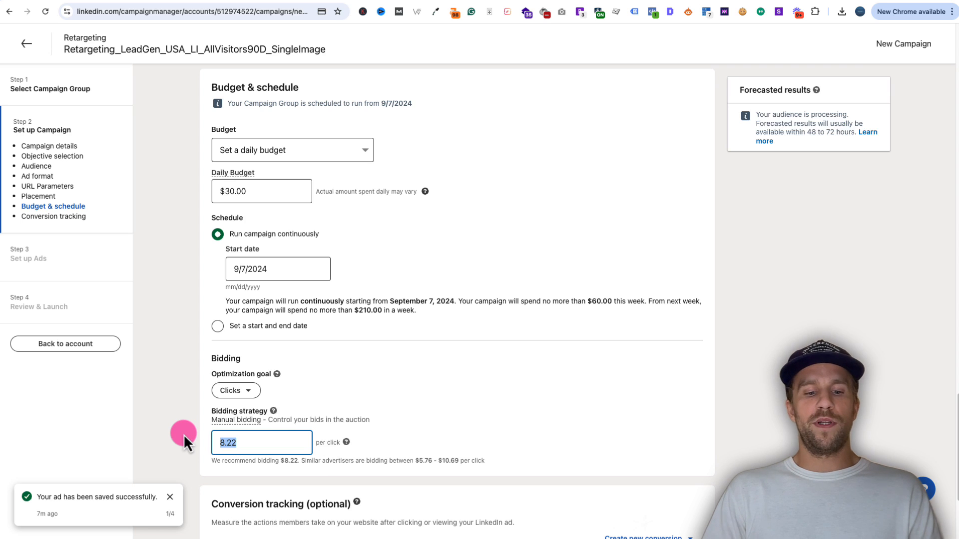
type("3.65")
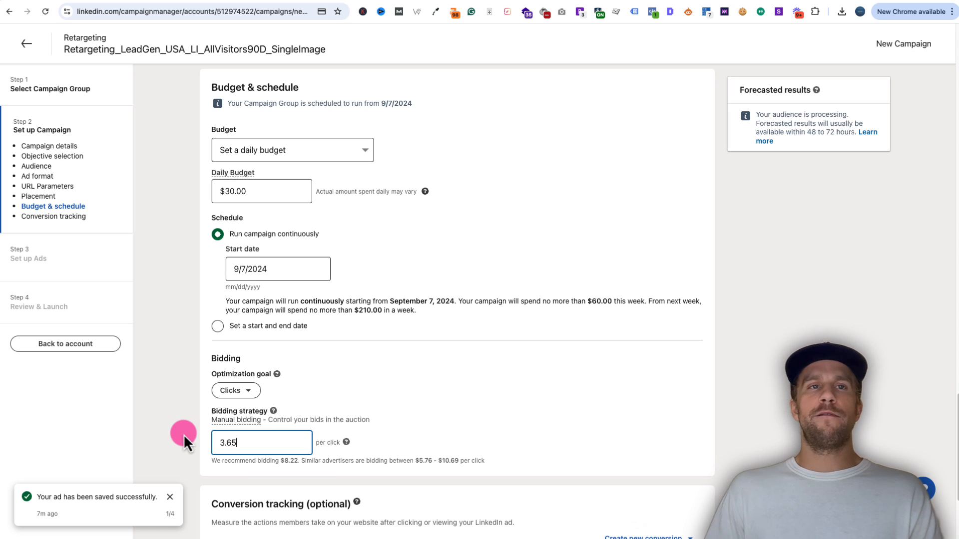
left_click(390, 436)
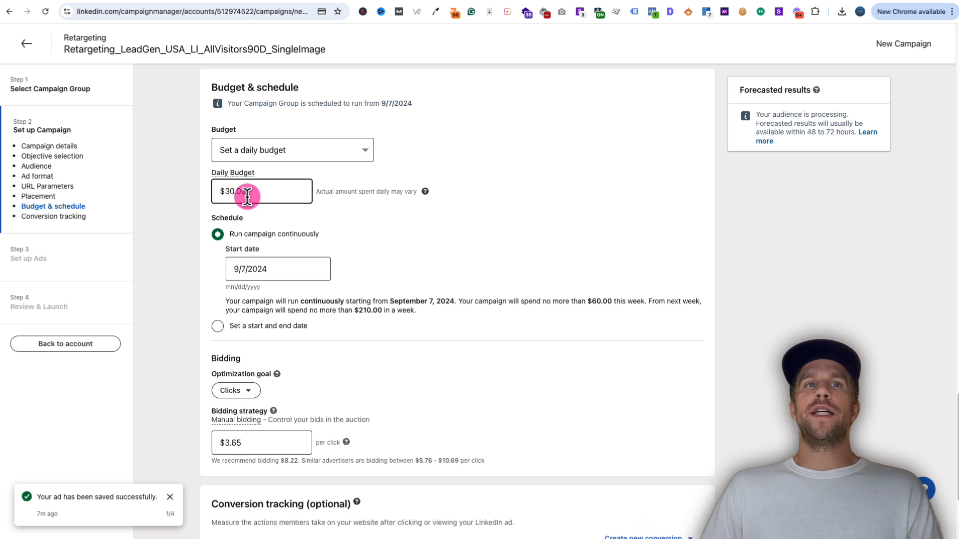
left_click(257, 446)
left_click_drag(223, 444, 258, 442)
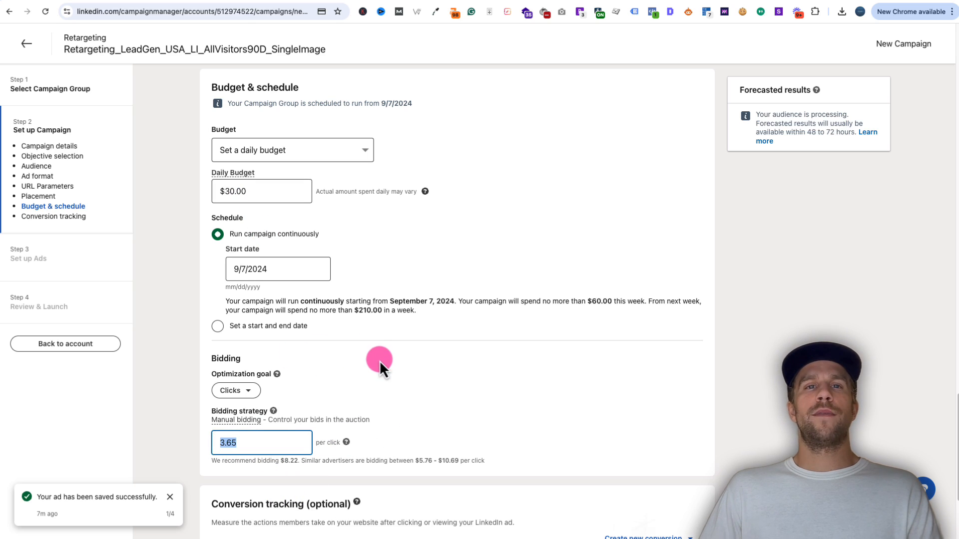
left_click(359, 388)
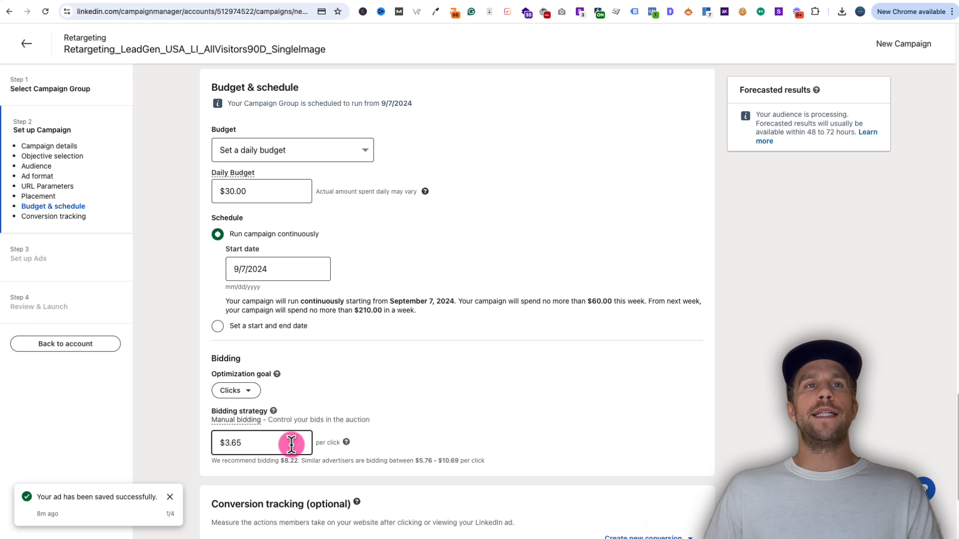
- Add both Scheduled Calendly Meeting conversions, each and last, to the campaign's conversion tracking
scroll(349, 410, "down", 3)
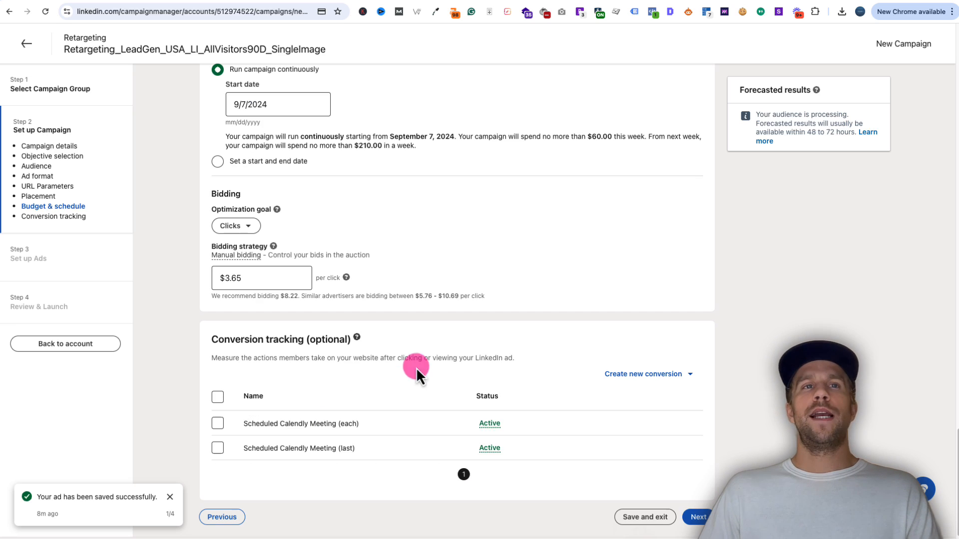
left_click(218, 398)
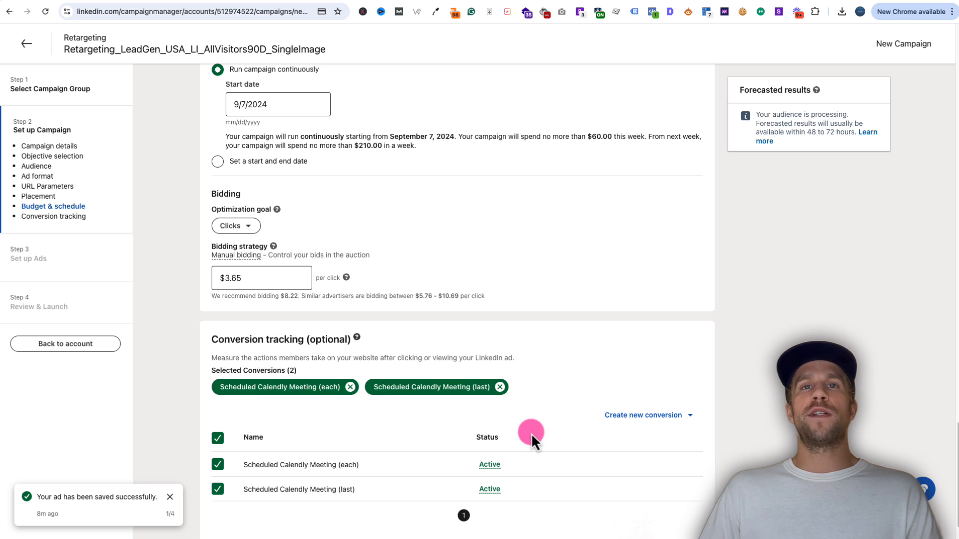
scroll(532, 433, "down", 2)
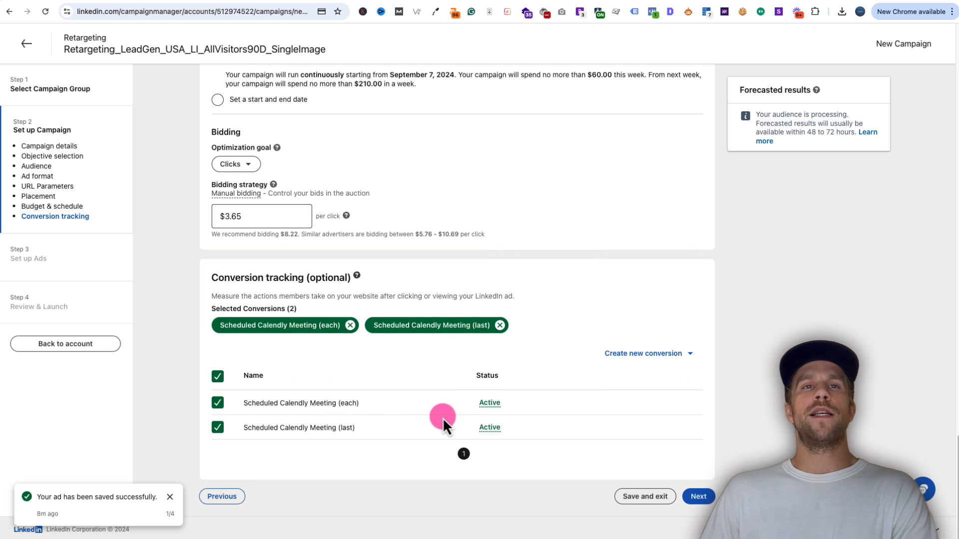
- Save the campaign setup with its objective and ad format, and start creating a new image ad
left_click(698, 496)
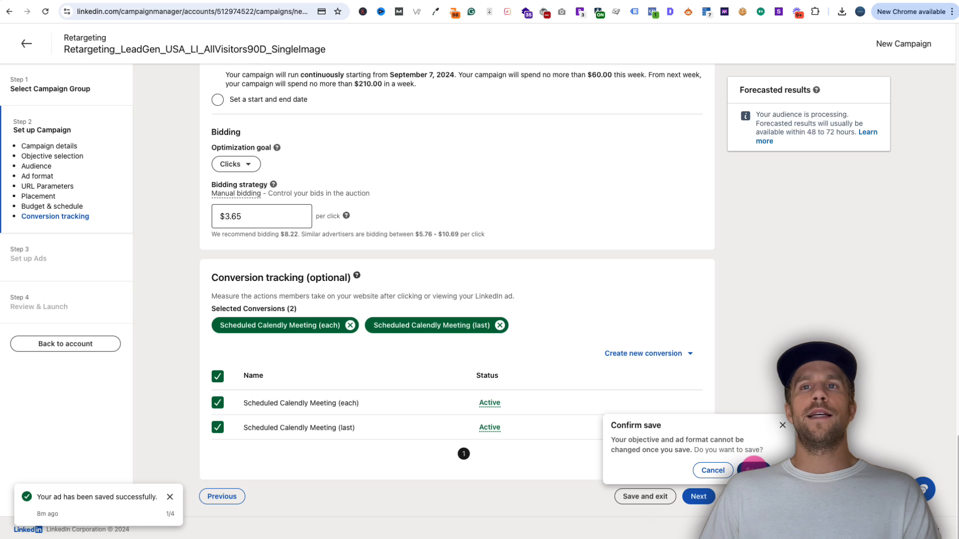
left_click(744, 470)
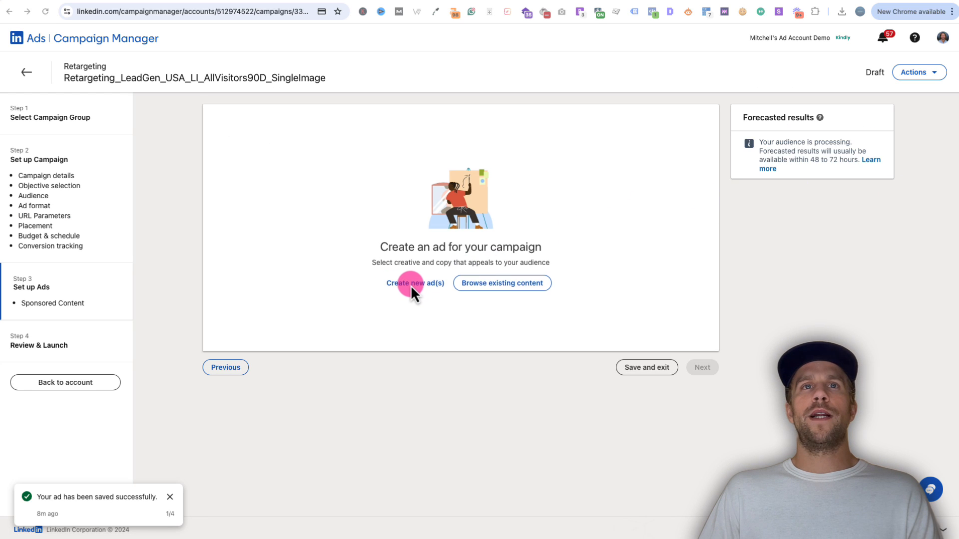
left_click(410, 284)
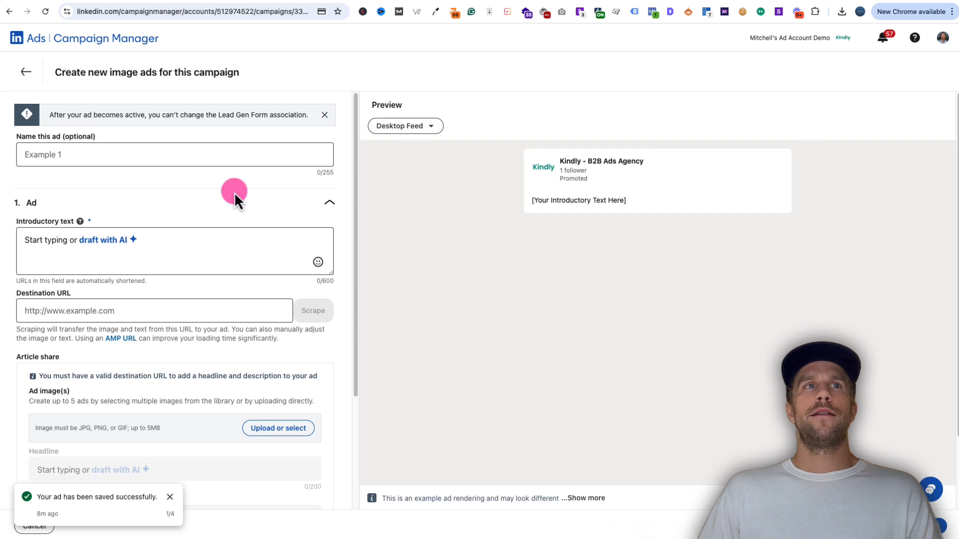
- Name the new ad Retargeting_LeadGen_USA_LI_AllVisitors90D_SingleImage_Audit1
left_click(112, 161)
type("Retargeting_LeadGen_USA_LI_AllVisitors90D_SingleImage_Audit1")
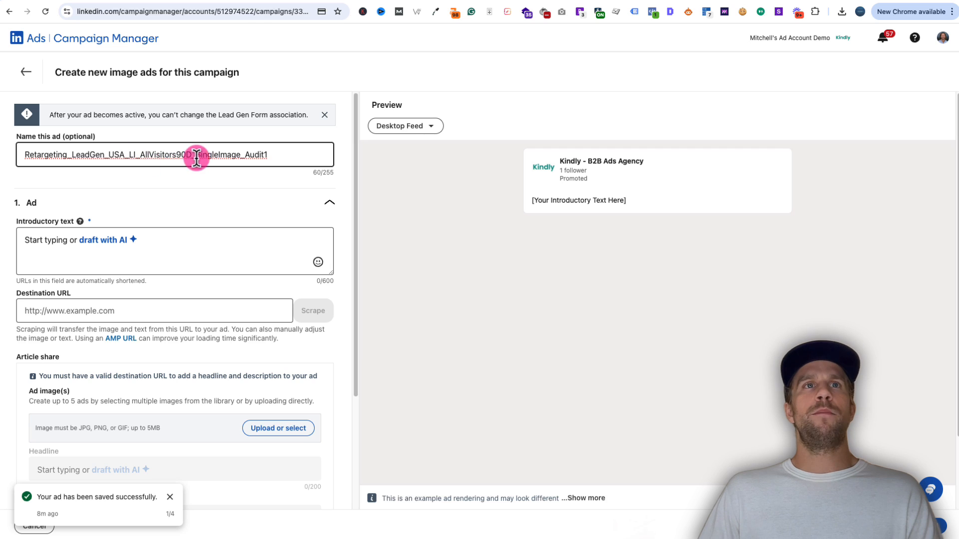
mouse_move(264, 155)
left_mouse_down()
mouse_move(239, 154)
mouse_move(281, 154)
left_mouse_up()
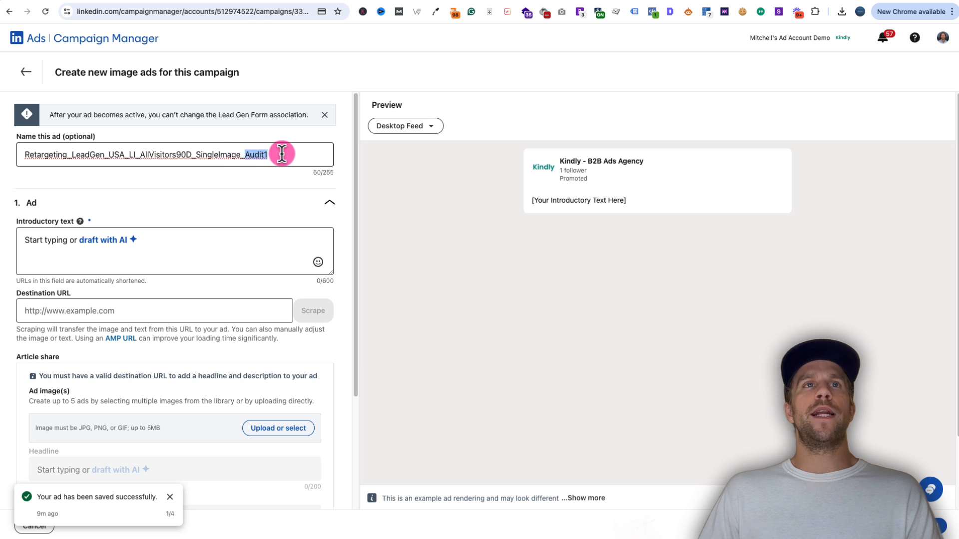
left_click(195, 253)
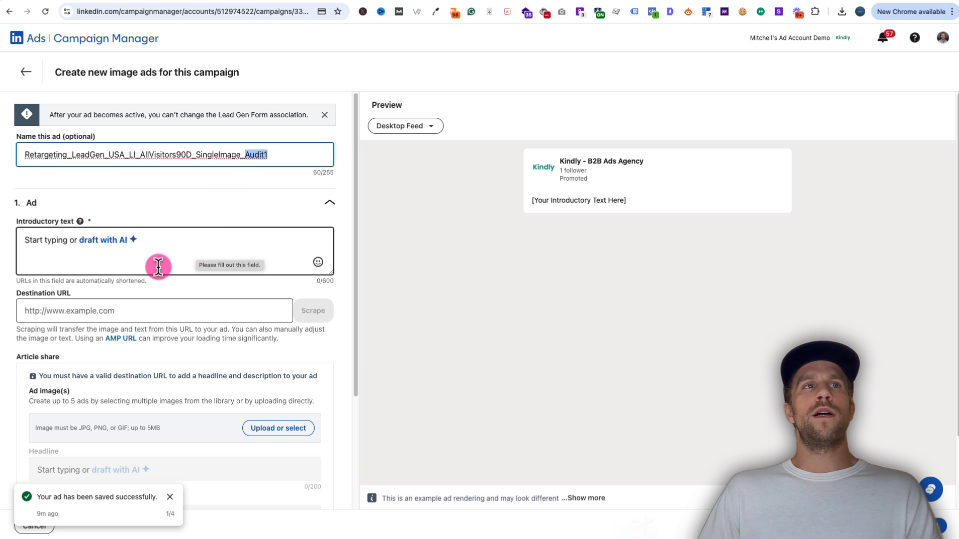
left_click(285, 151)
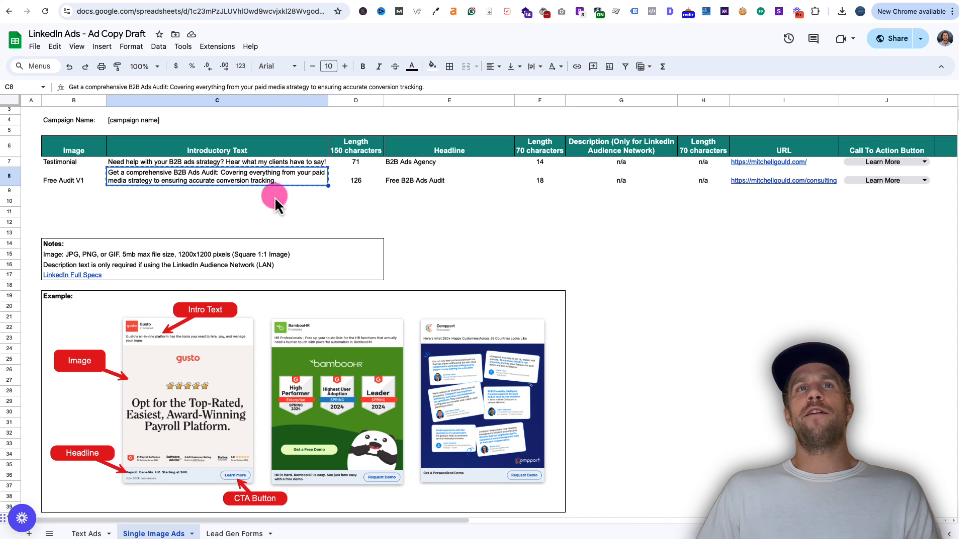
- Copy the Free Audit V1 introductory text from the LinkedIn Ads - Ad Copy Draft spreadsheet into the ad's introductory text
left_click_drag(363, 147, 364, 169)
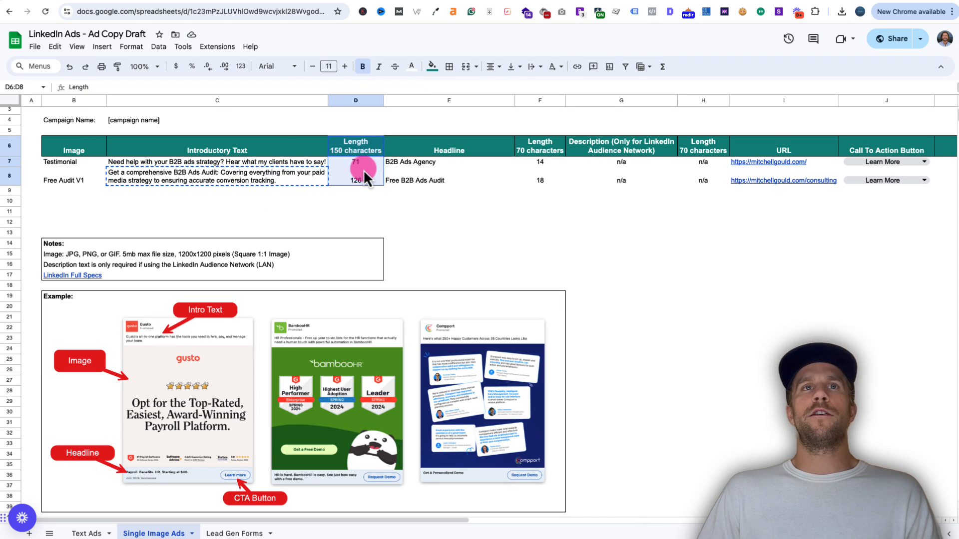
left_click_drag(534, 151, 533, 185)
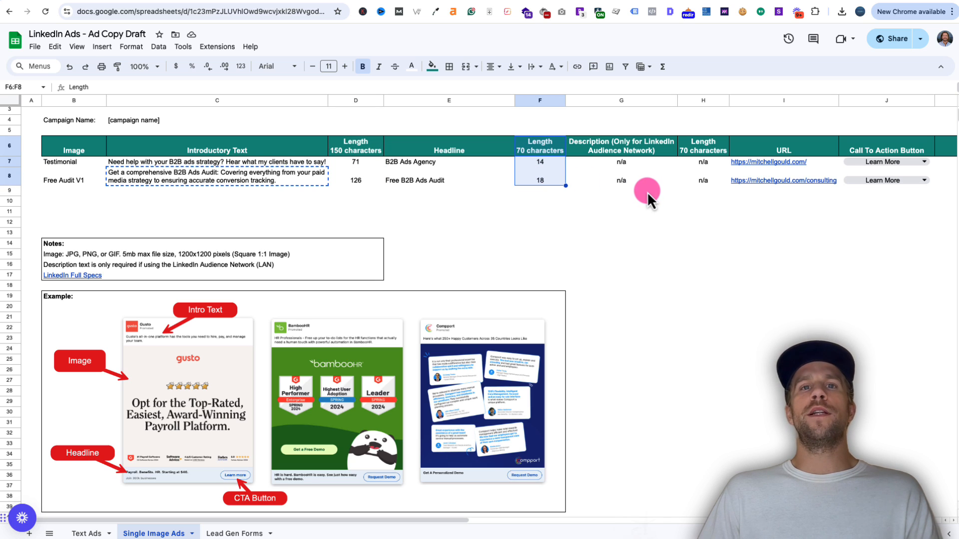
left_click(236, 215)
left_click(200, 179)
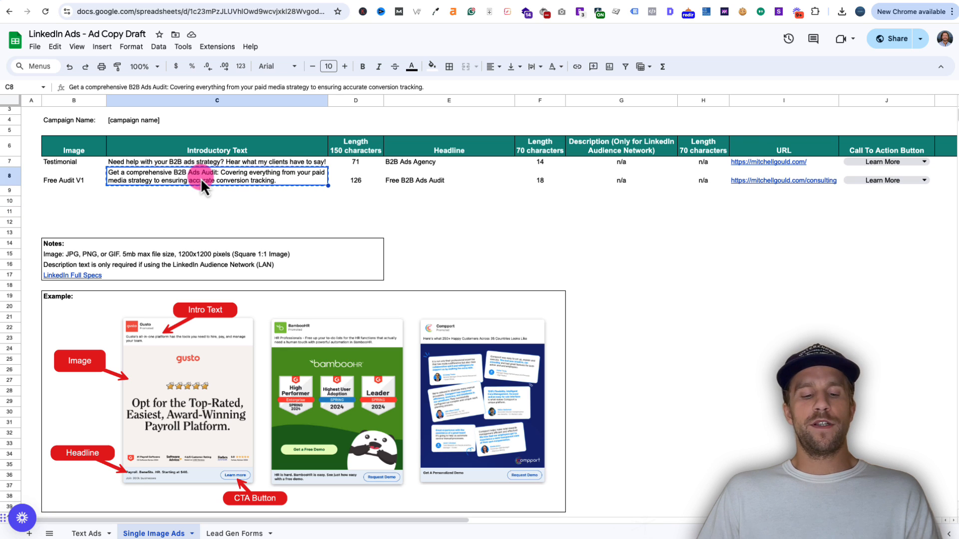
left_click(270, 2)
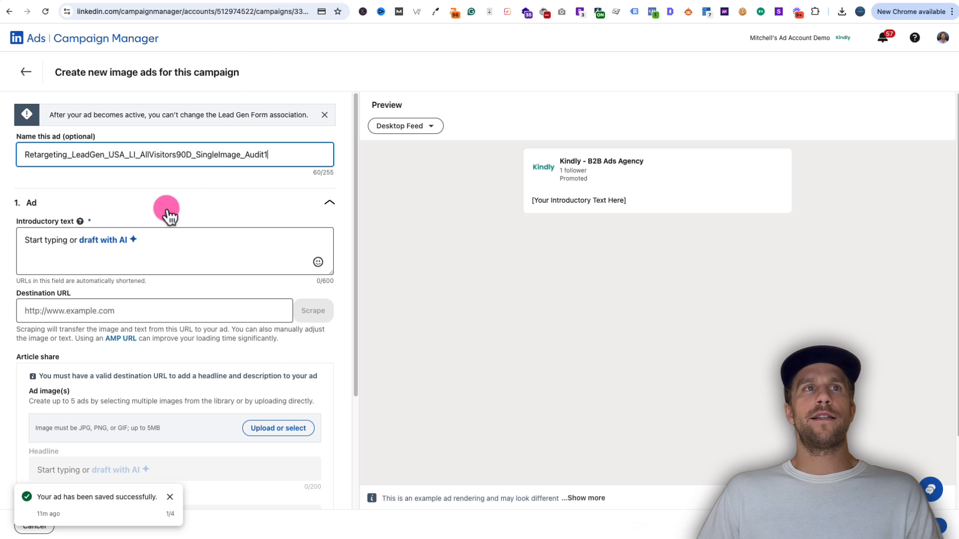
left_click(153, 243)
type("Get a comprehensive B2B Ads Audit: Covering everything from your paid media strategy to ensuring accurate conversion tracking.")
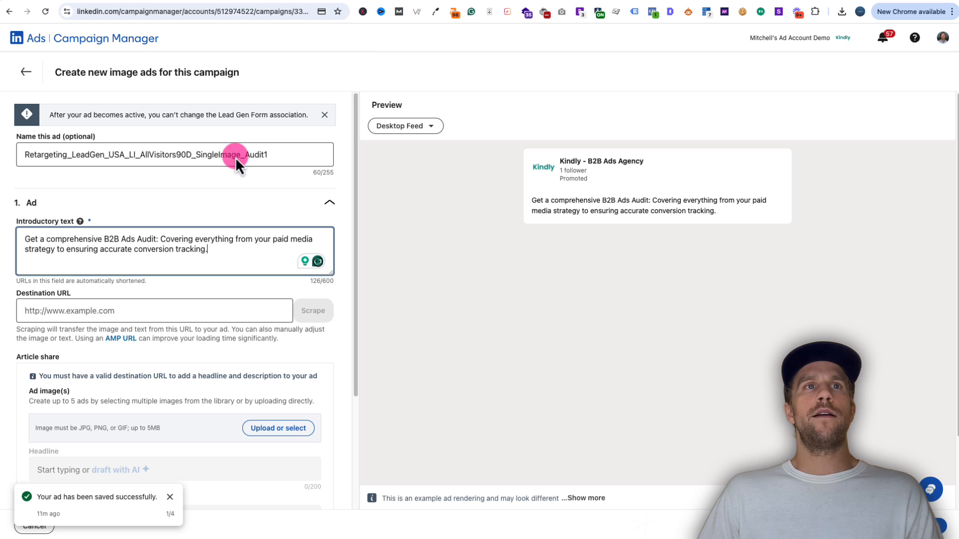
- Set the ad's destination URL to the consulting page URL copied from the spreadsheet's Free Audit V1 row
left_click(313, 4)
left_click(746, 176)
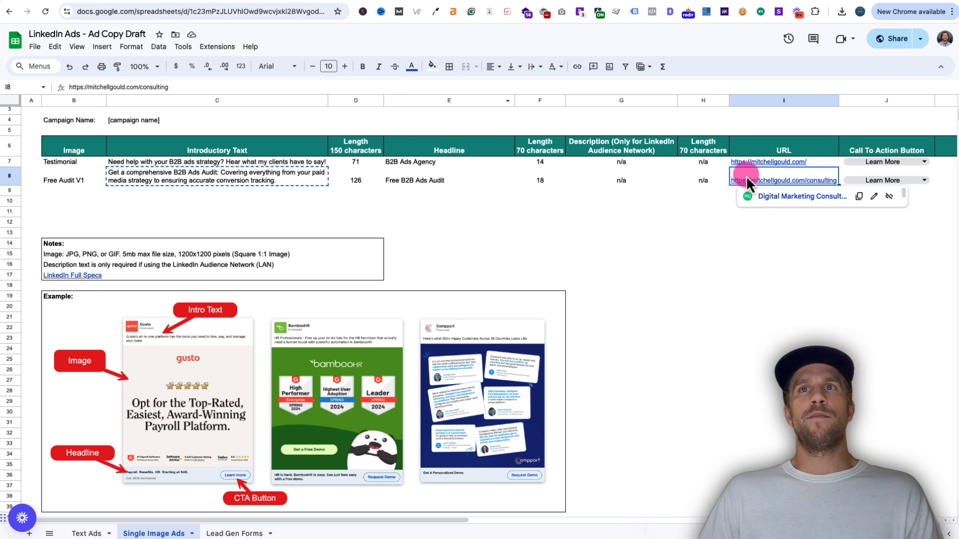
left_click(259, 2)
left_click(183, 311)
type("https://mitchellgould.com/consulting")
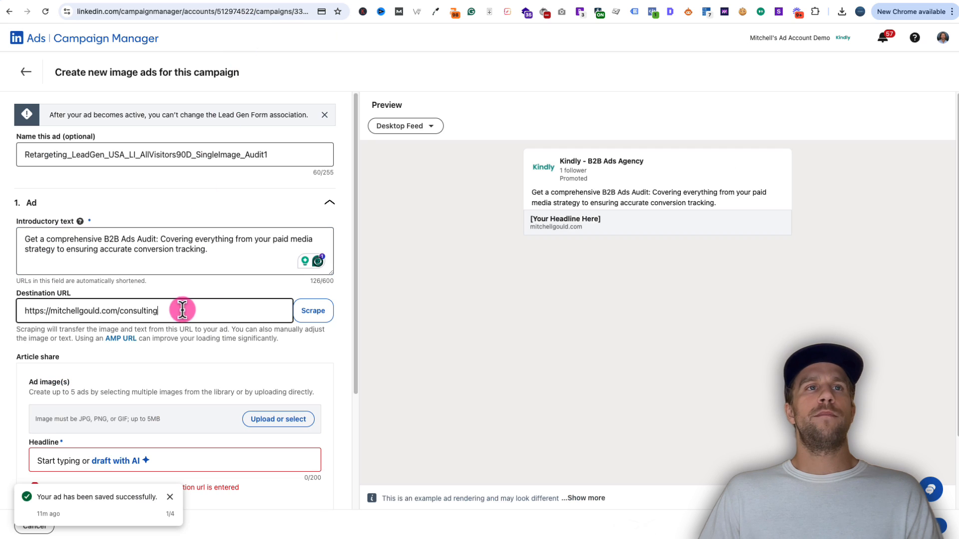
- Copy the headline "Free B2B Ads Audit" from the spreadsheet's Free Audit V1 row into the ad's headline
scroll(160, 357, "down", 3)
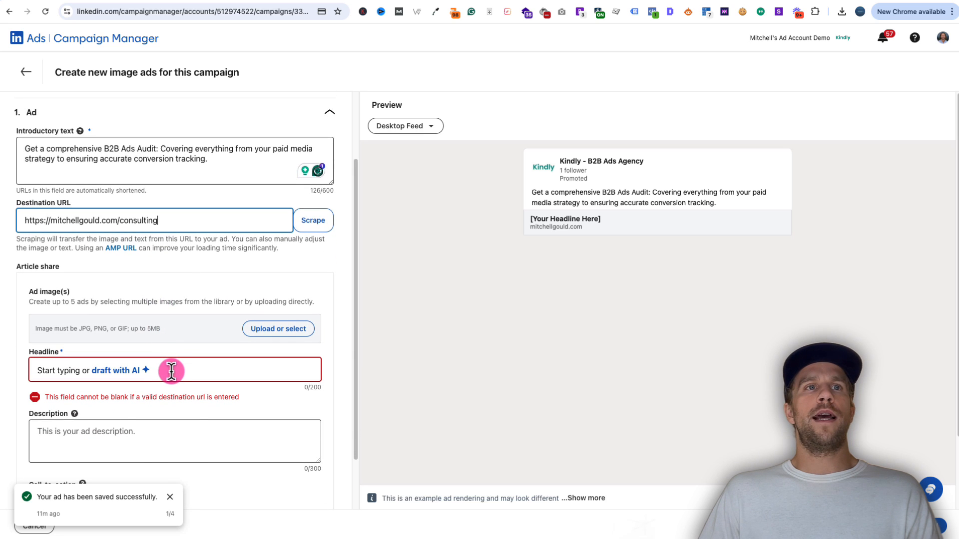
left_click(170, 369)
left_click(306, 3)
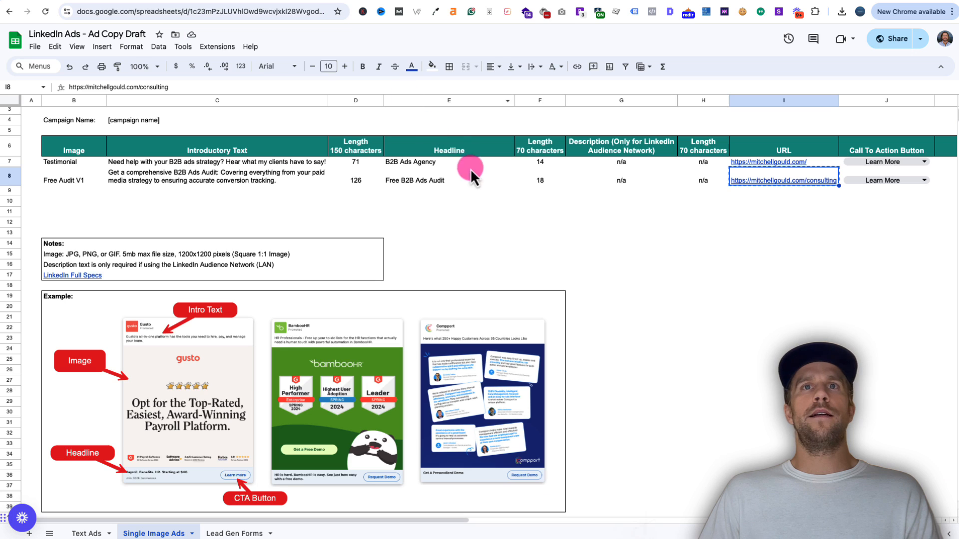
left_click(405, 176)
key("super+c")
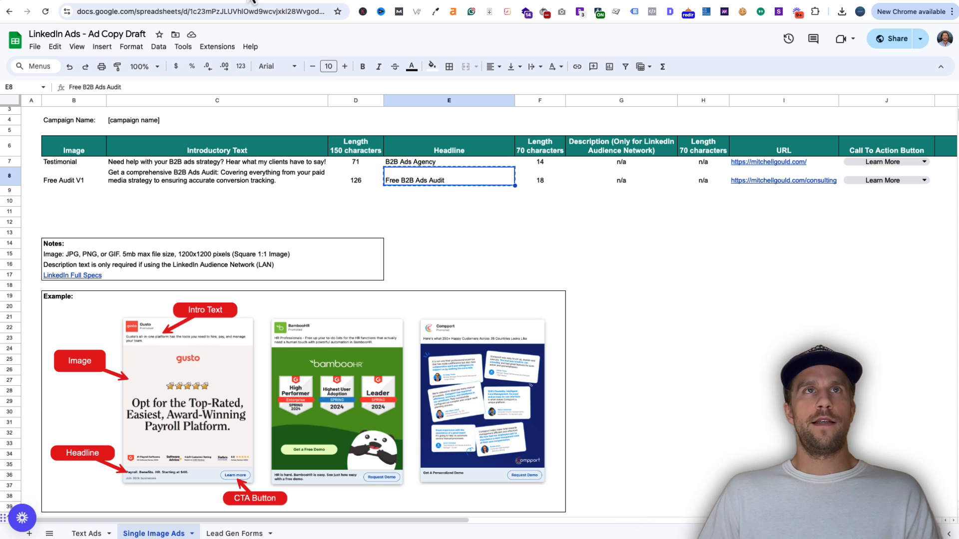
left_click(251, 2)
left_click(85, 369)
key("super+v")
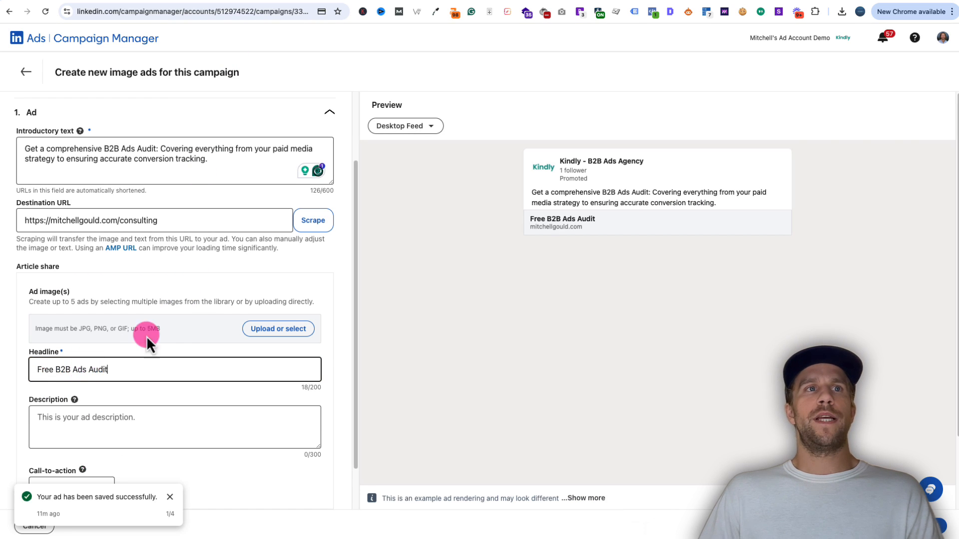
- Deselect the suggested images 1.png and 2.png, upload 3.png and 4.png to the image library, and use them as the ad images
left_click(270, 333)
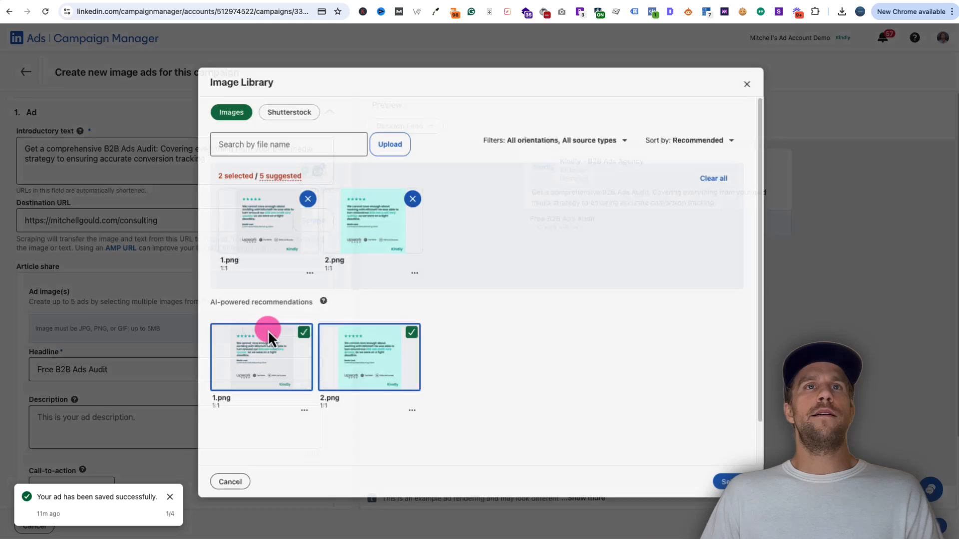
left_click(410, 200)
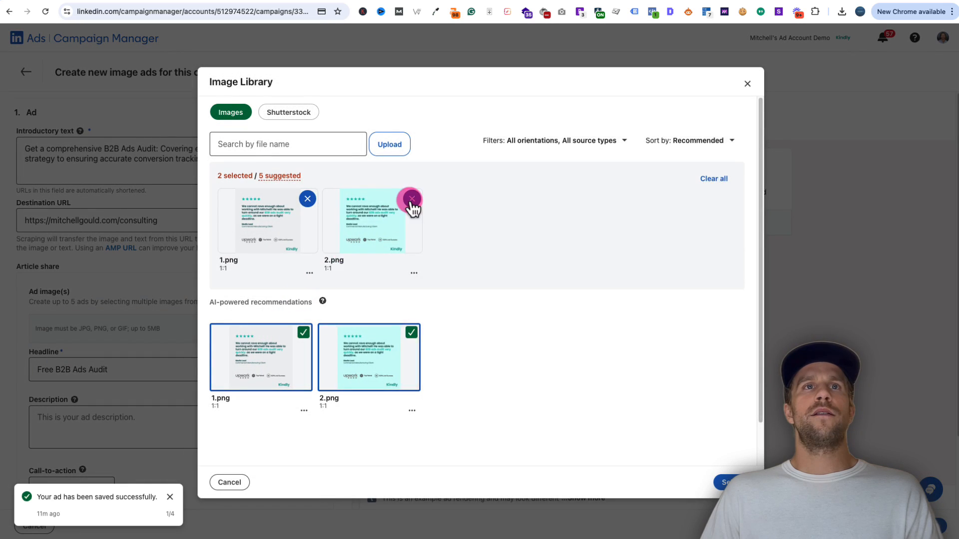
left_click(317, 205)
left_click(392, 176)
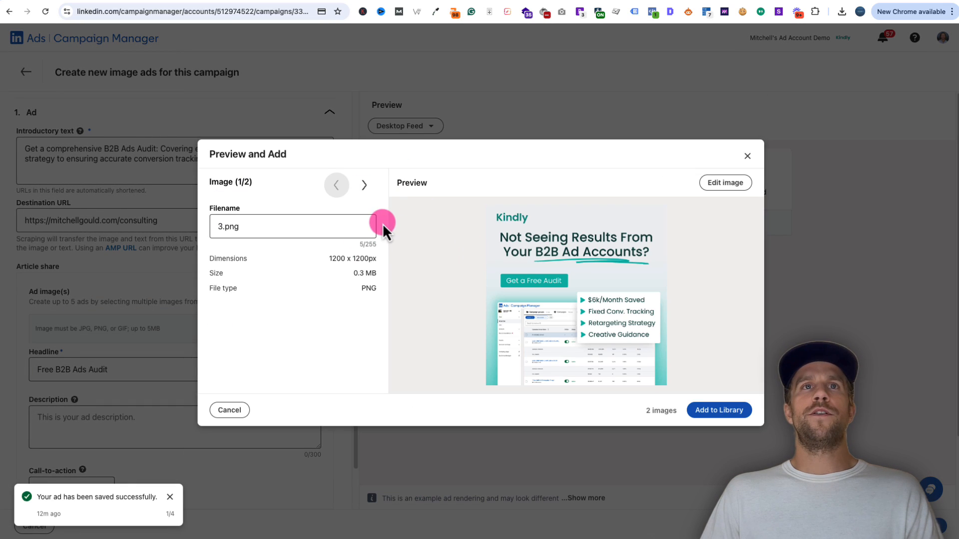
left_click(361, 184)
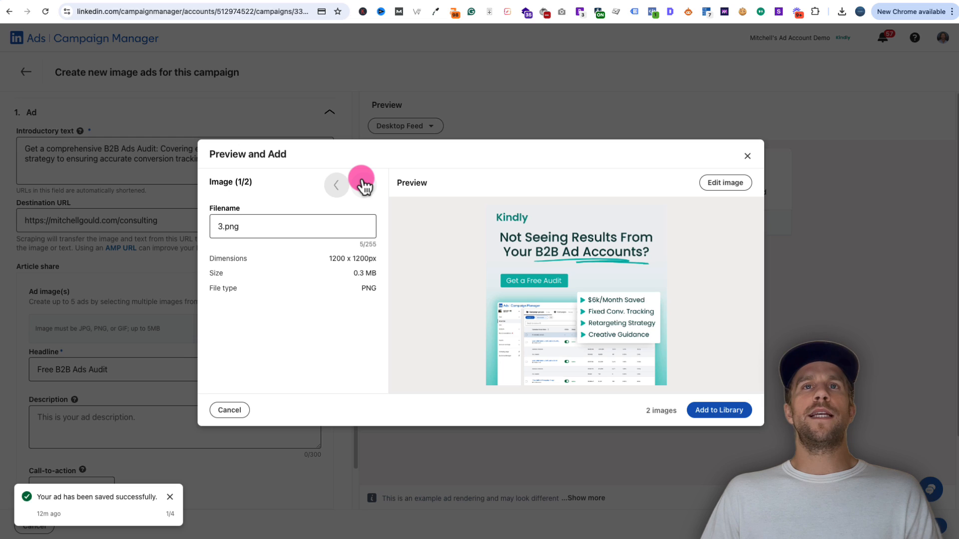
left_click(337, 186)
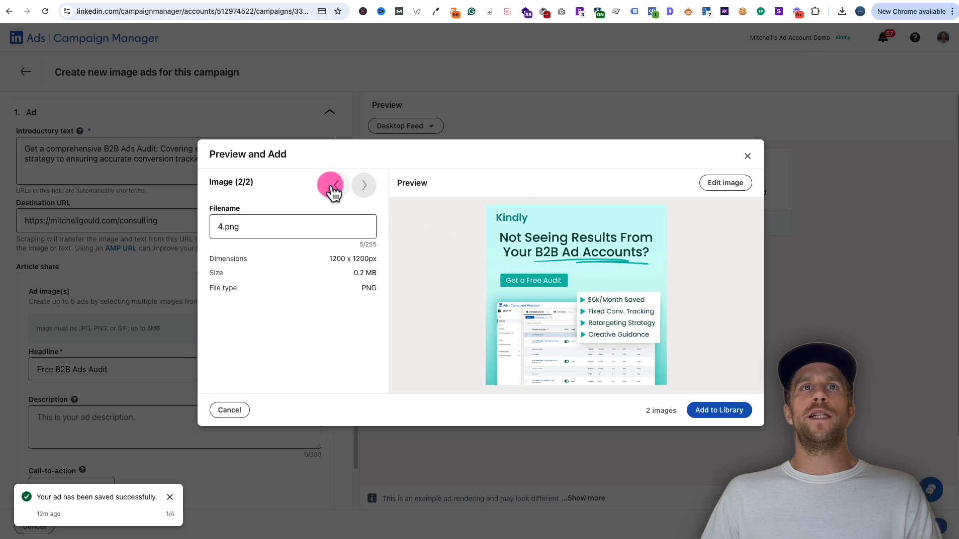
left_click(718, 412)
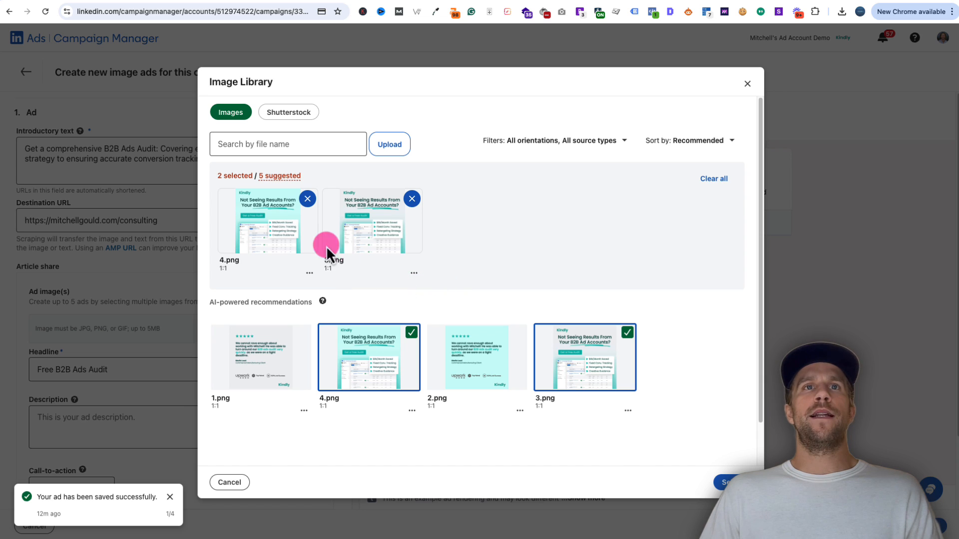
left_click(725, 483)
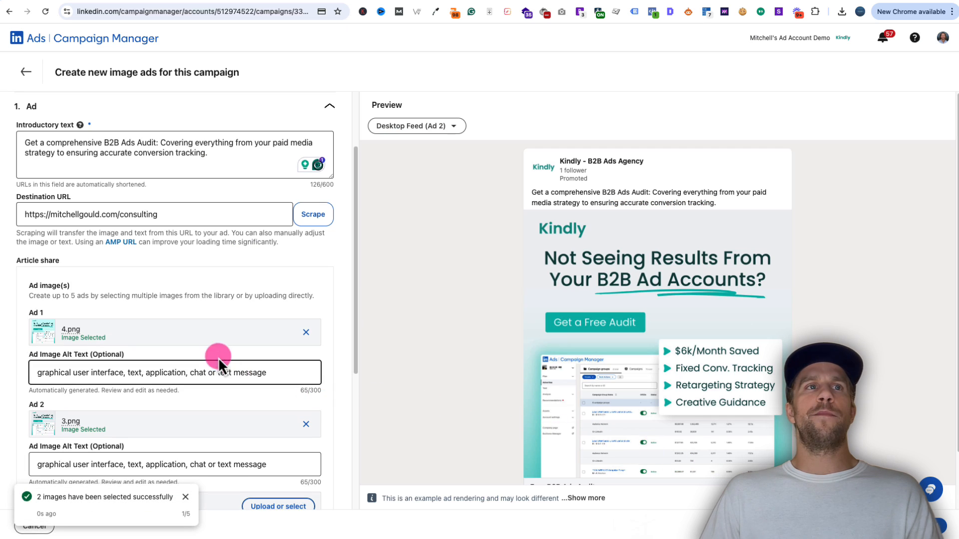
- Review the ad preview and switch it to Mobile Feed (Ad 1)
left_click(95, 148)
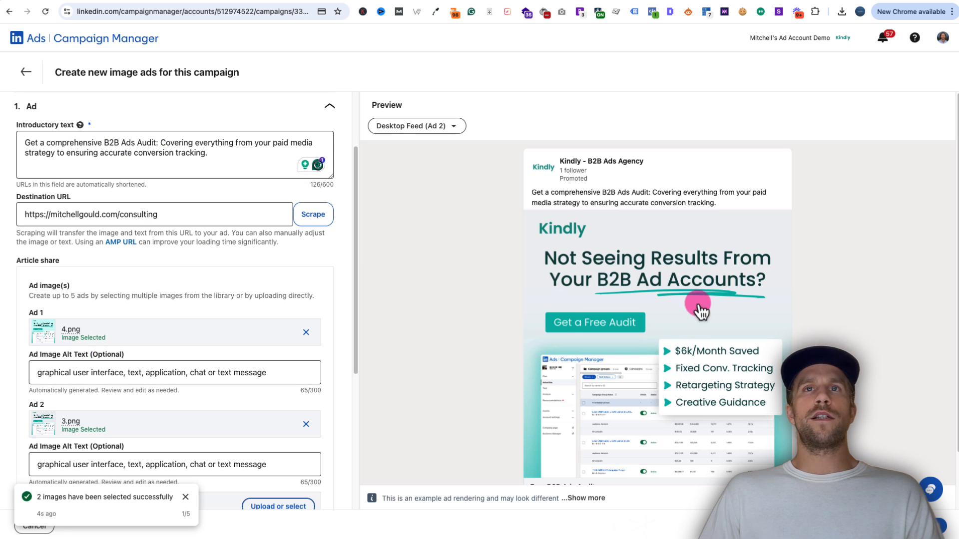
scroll(636, 322, "down", 1)
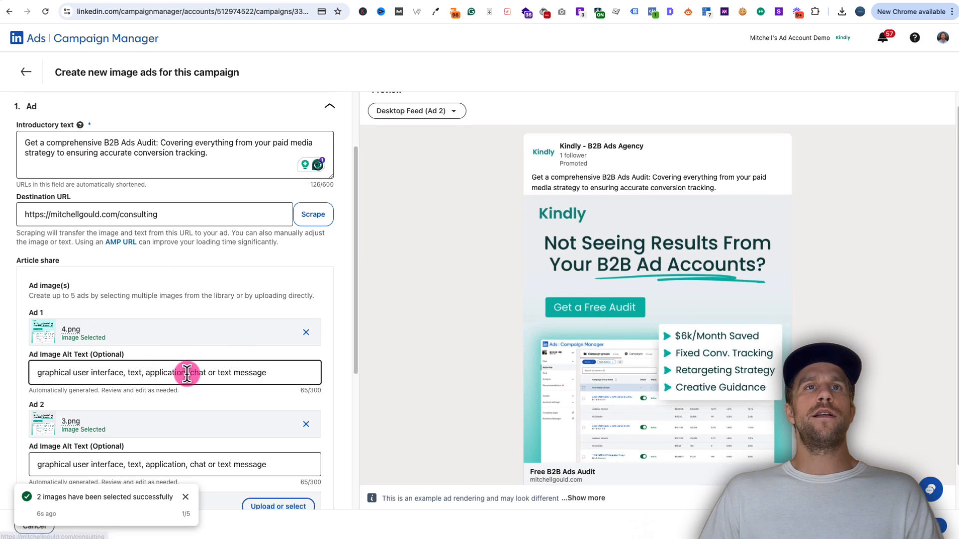
scroll(433, 127, "up", 1)
left_click(429, 127)
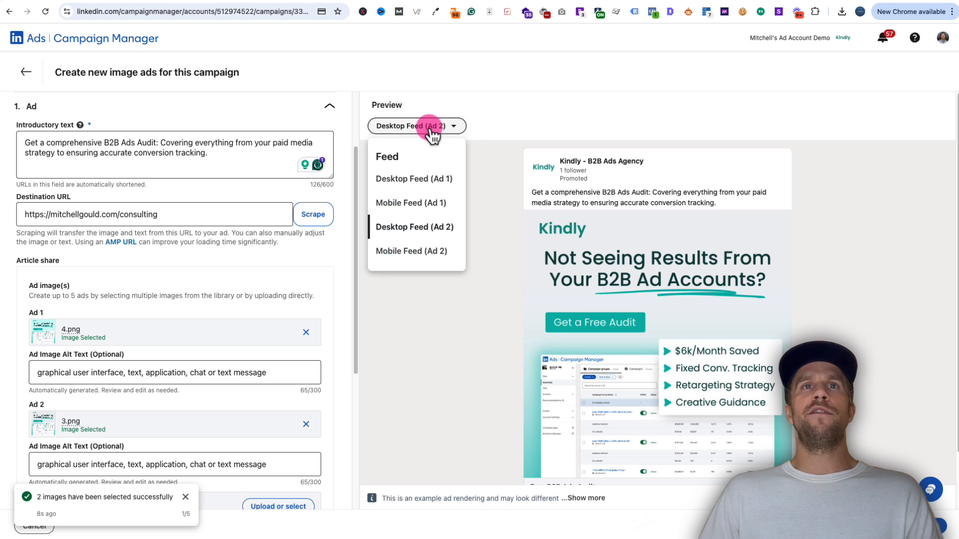
left_click(415, 203)
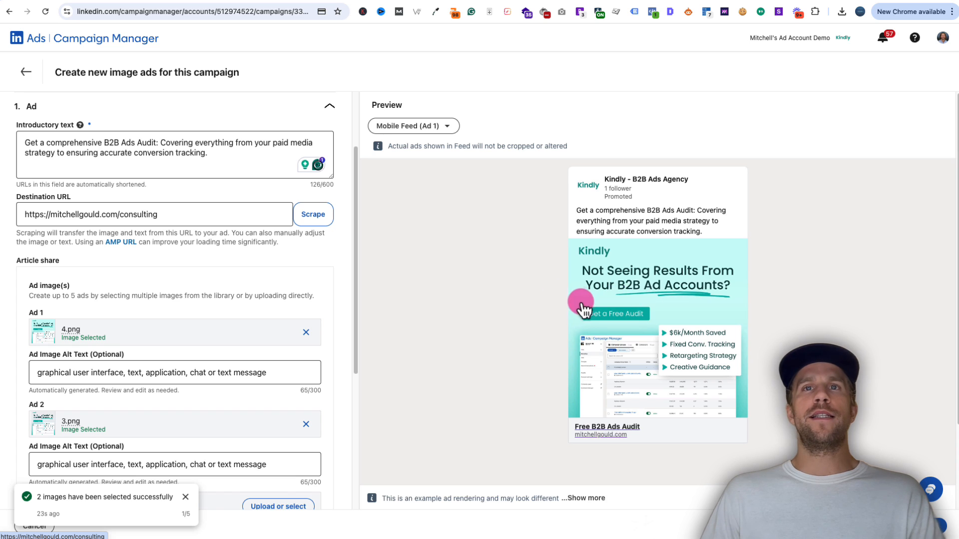
- Replace the alt text of both ad images with "Get a free audit"
left_click_drag(272, 375, 191, 285)
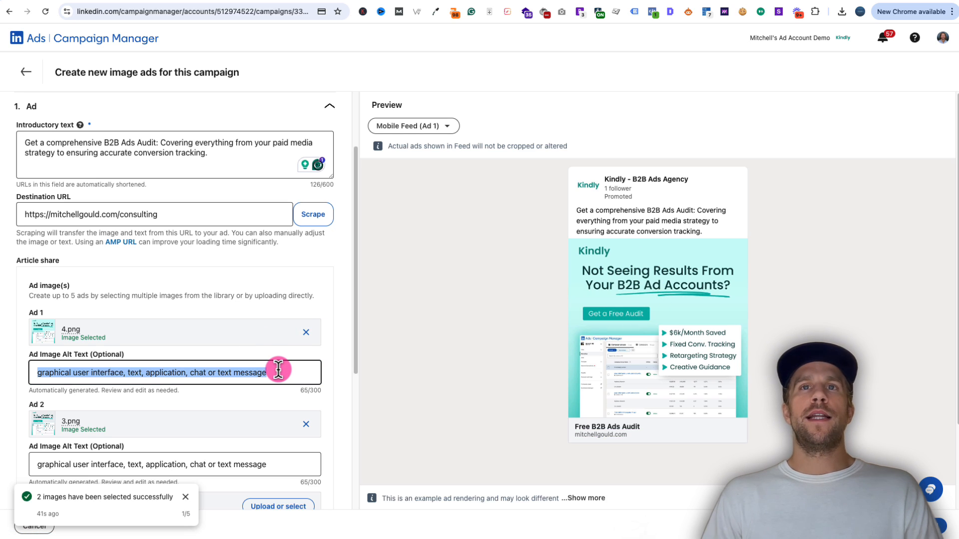
type("e")
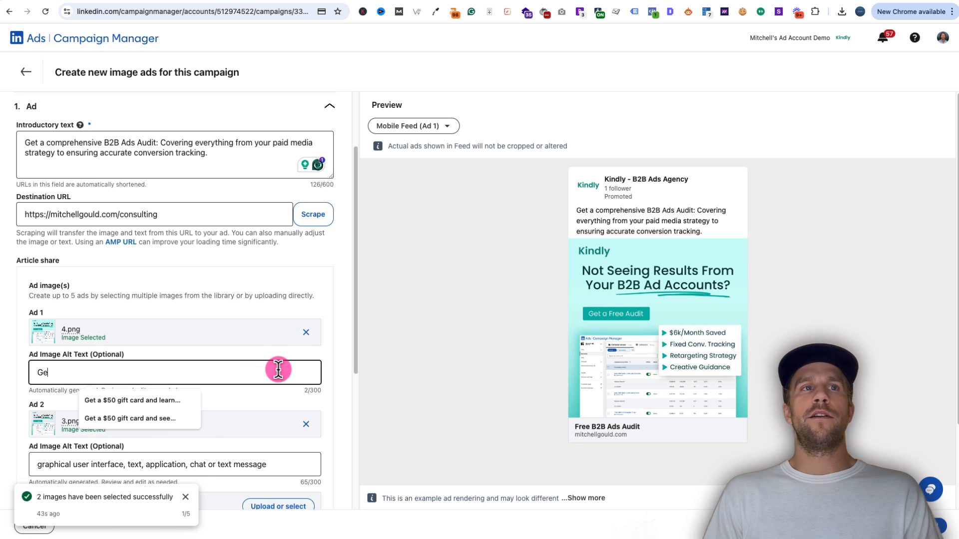
type("t a free audit")
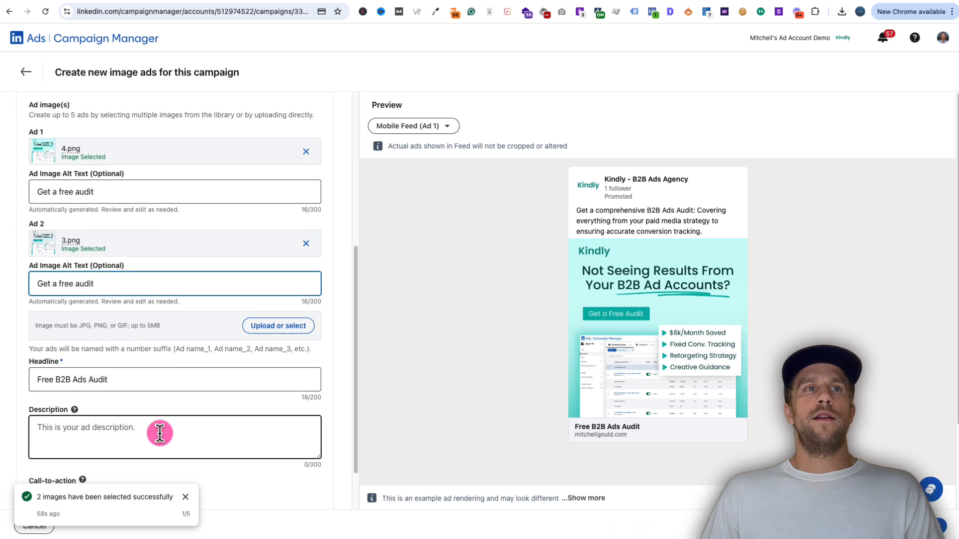
- Leave the ad description empty and set the call-to-action to Learn More
scroll(120, 389, "down", 2)
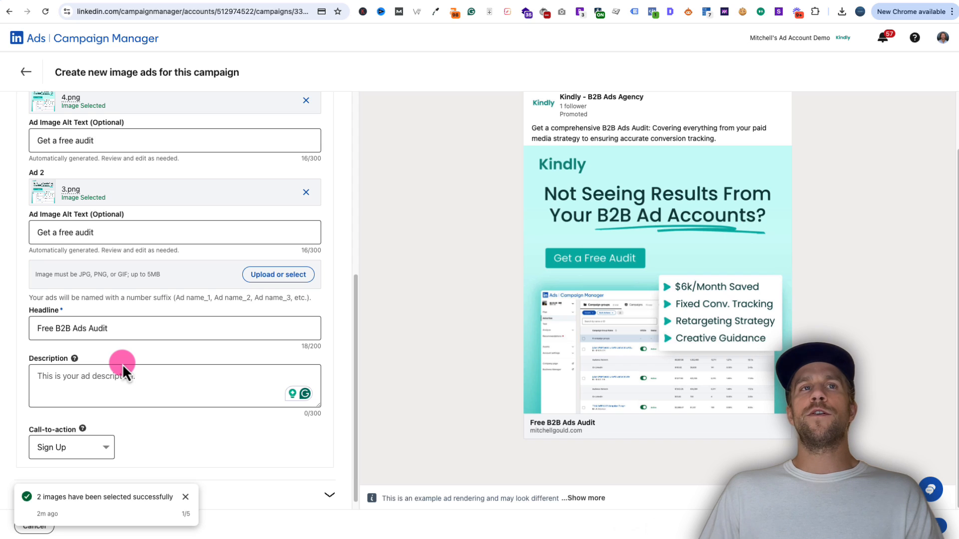
left_click(123, 365)
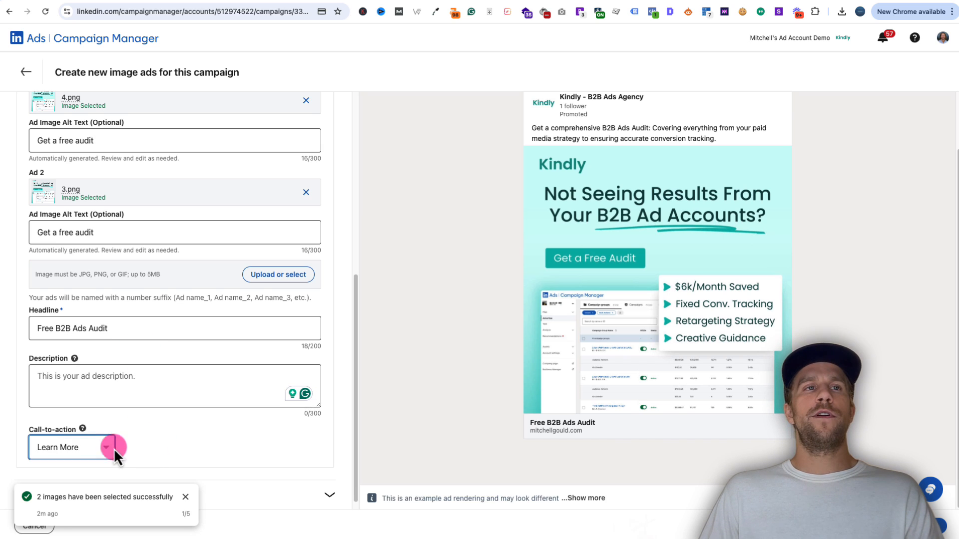
left_click(99, 448)
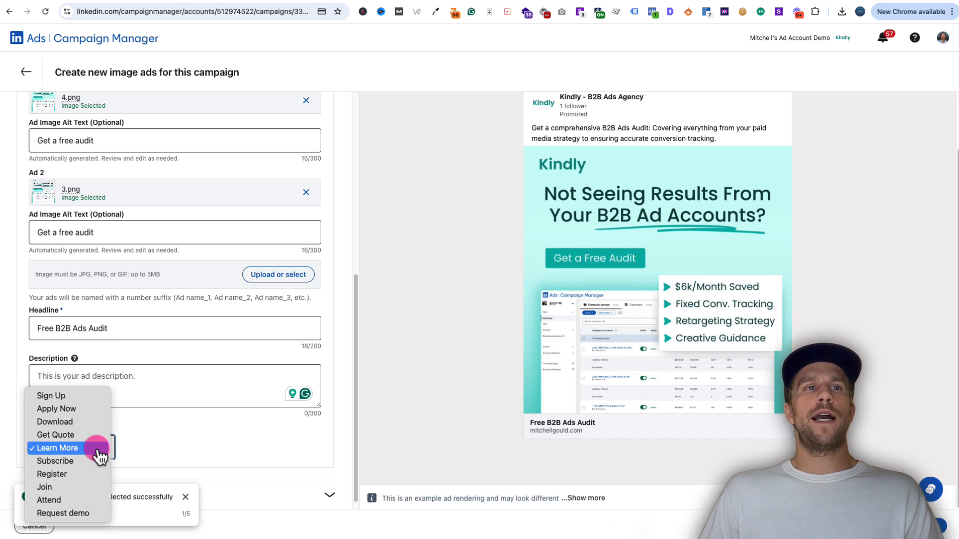
left_click(75, 451)
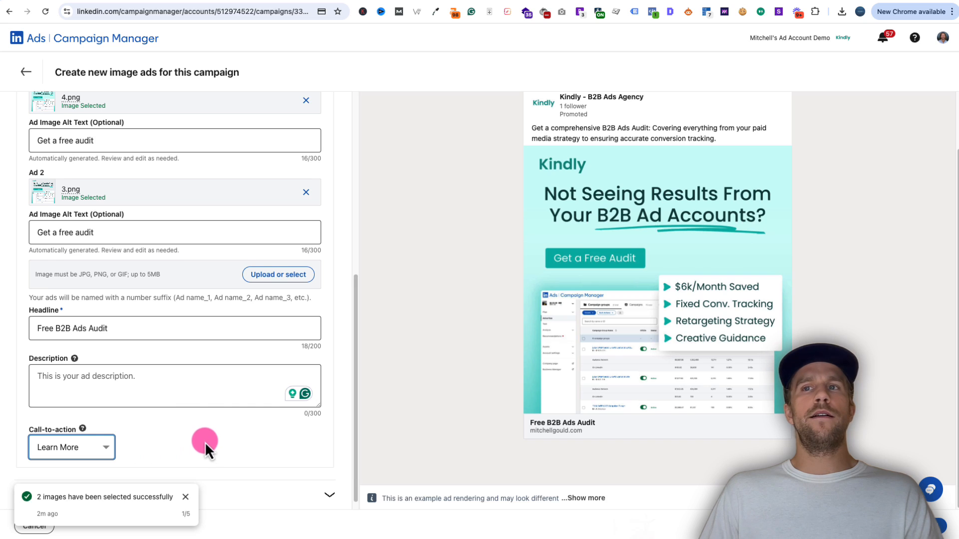
- Start creating a new lead gen form in the ad's form details
left_click(279, 489)
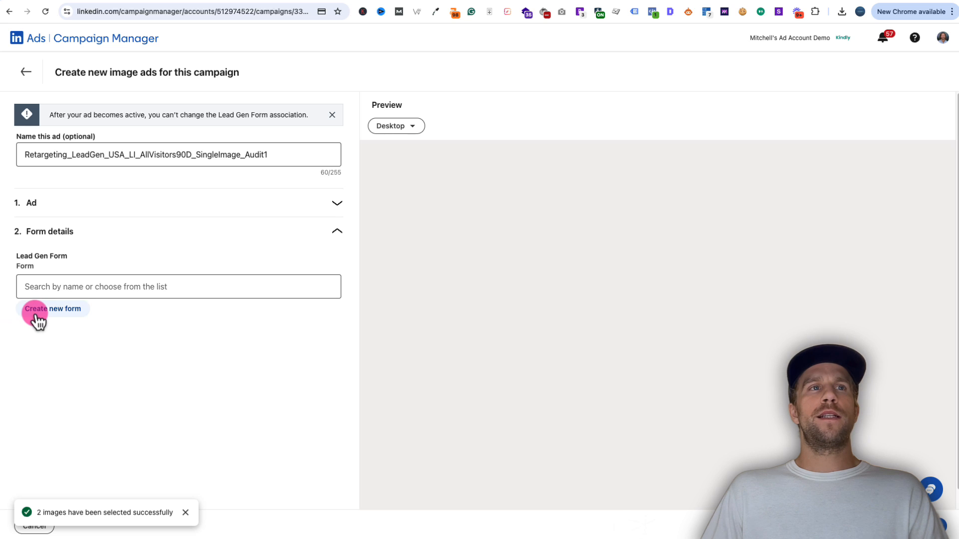
left_click(36, 313)
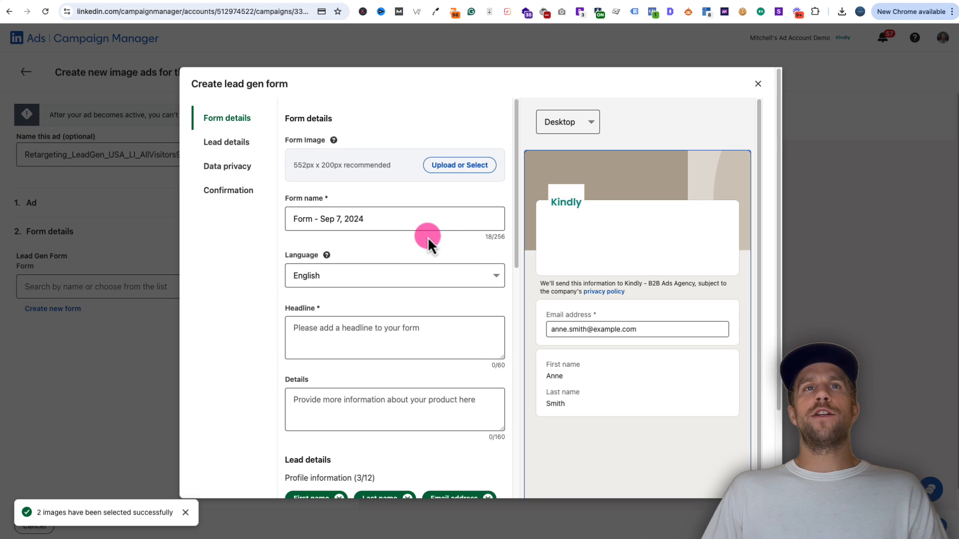
- Rename the lead gen form "Free Audit"
left_click(380, 226)
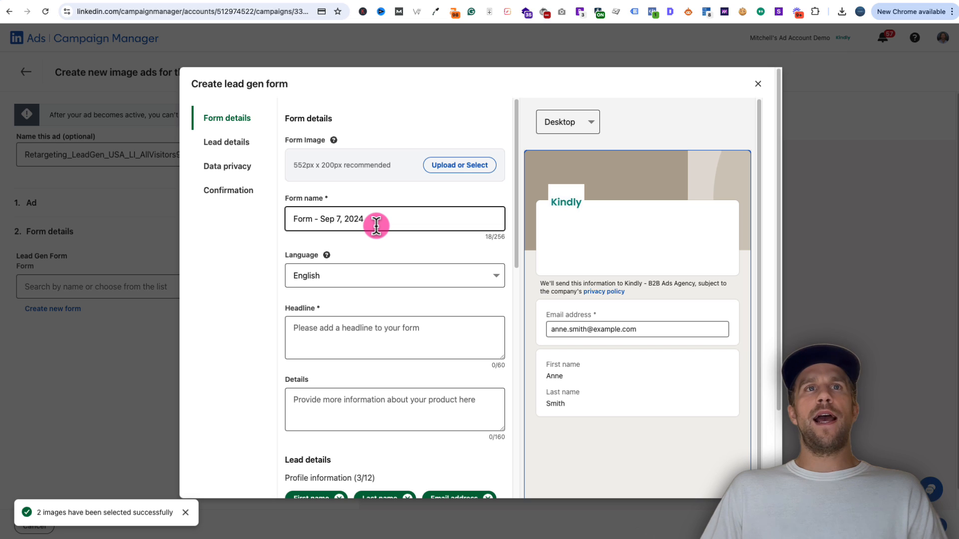
left_click_drag(376, 225, 256, 222)
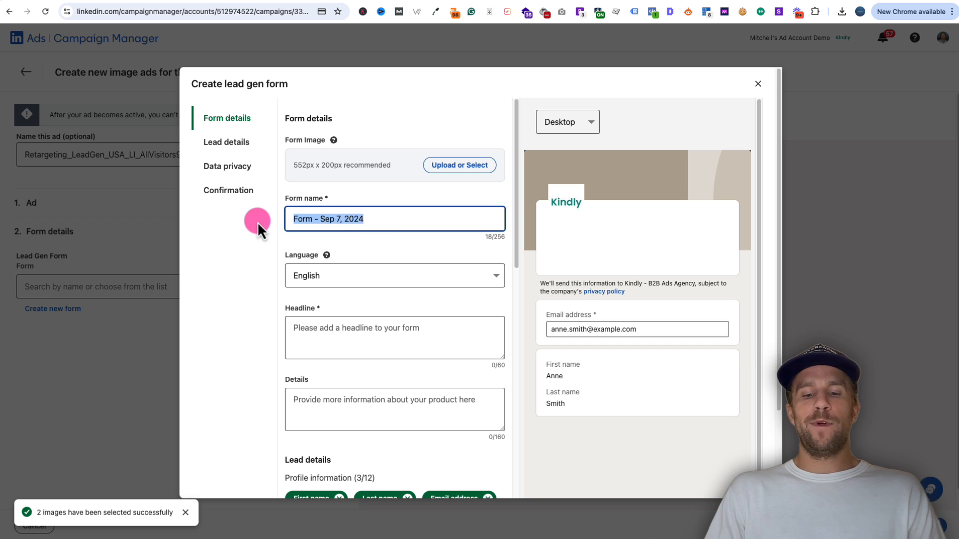
type("Free Audi")
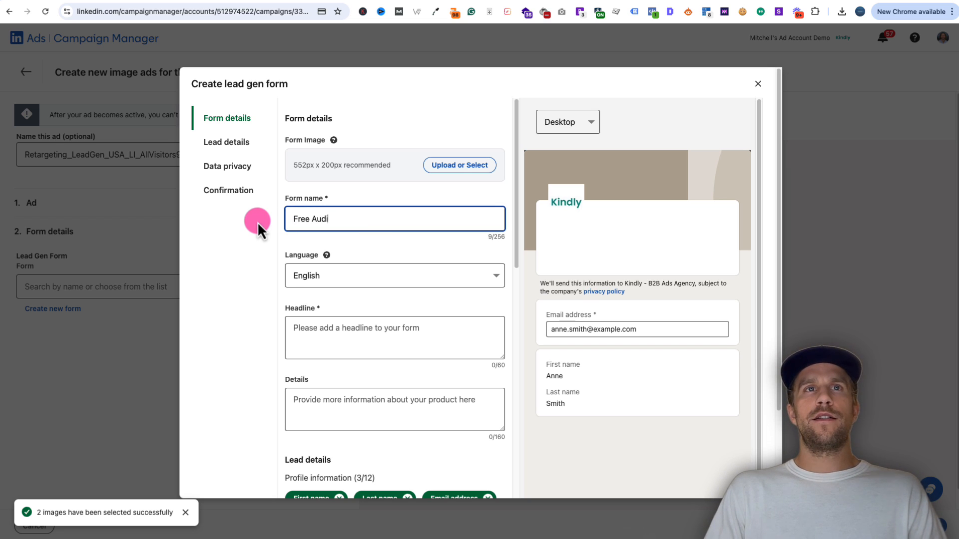
type("t")
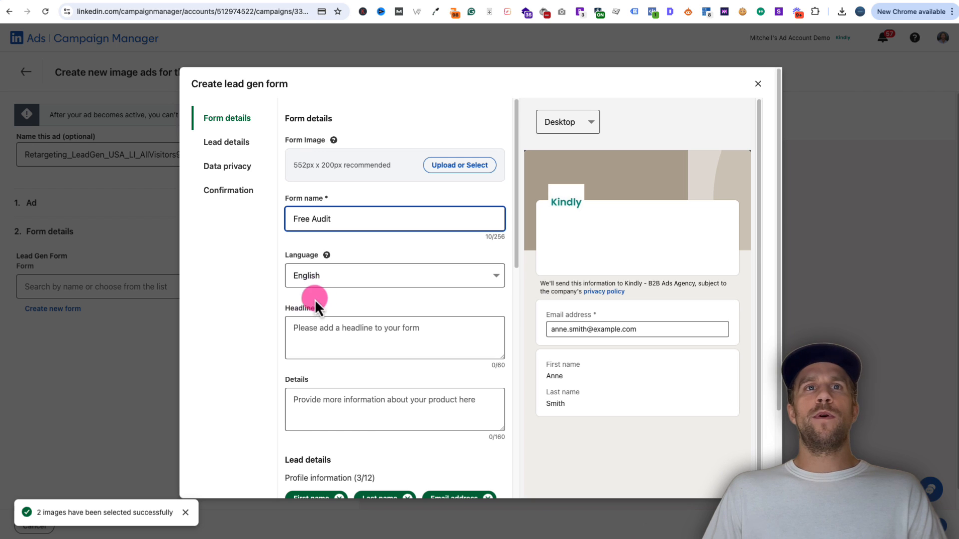
- Copy the headline "Get Your Free B2B Ads Audit. Submit to start." from the Lead Gen Forms draft in Google Sheets into the form's headline
left_click(309, 1)
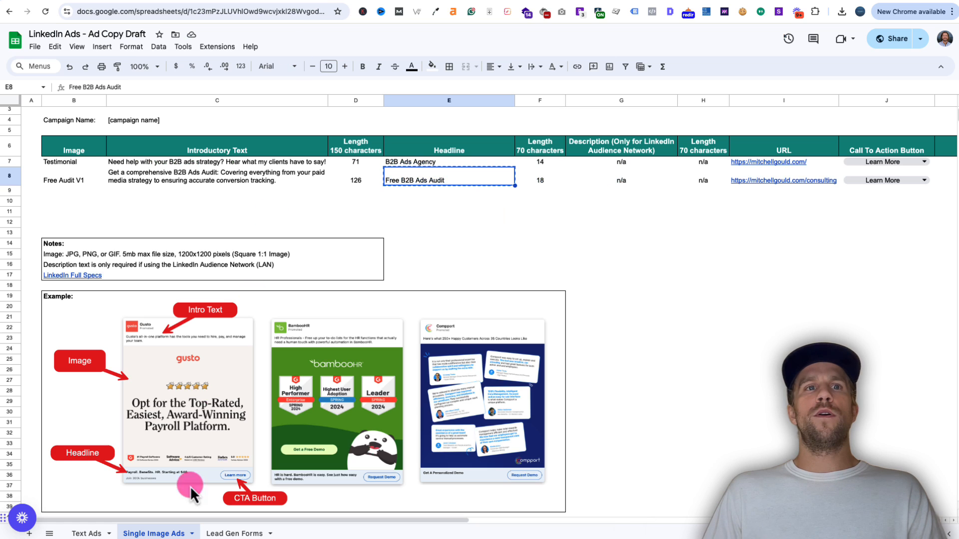
left_click(230, 532)
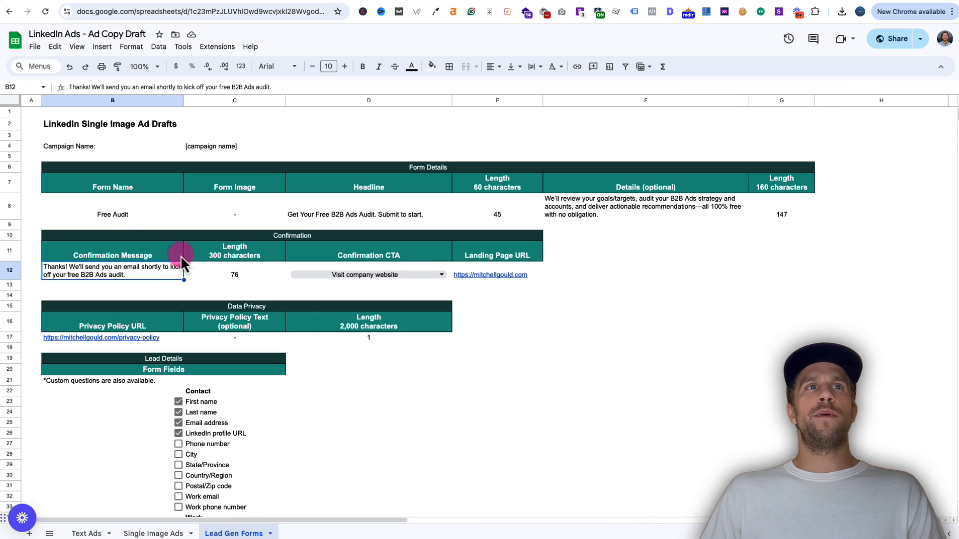
left_click(113, 215)
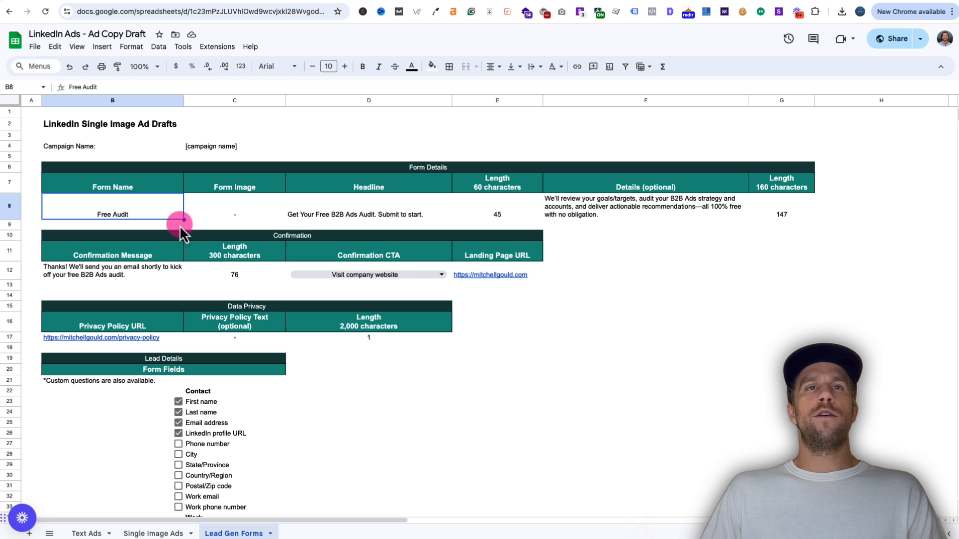
left_click(315, 217)
key("ctrl+c")
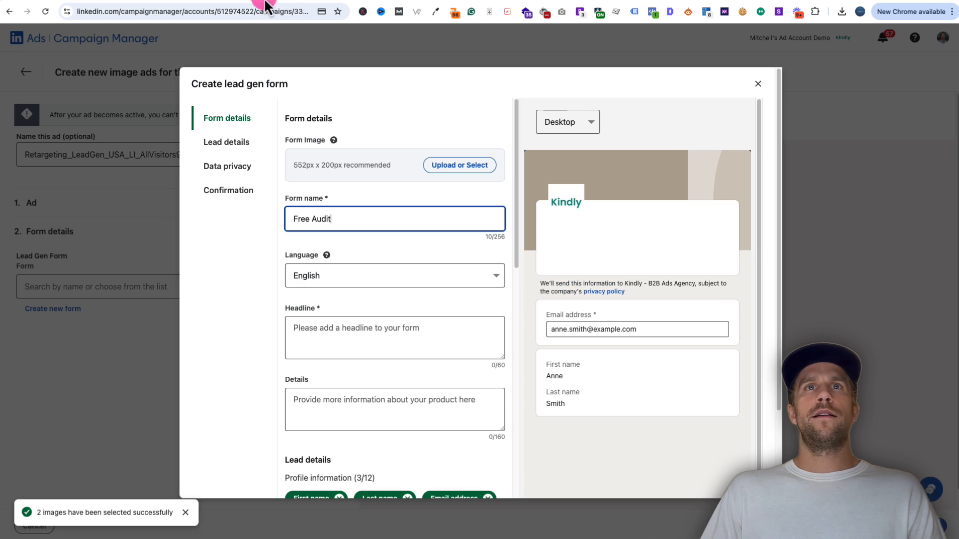
left_click(494, 221)
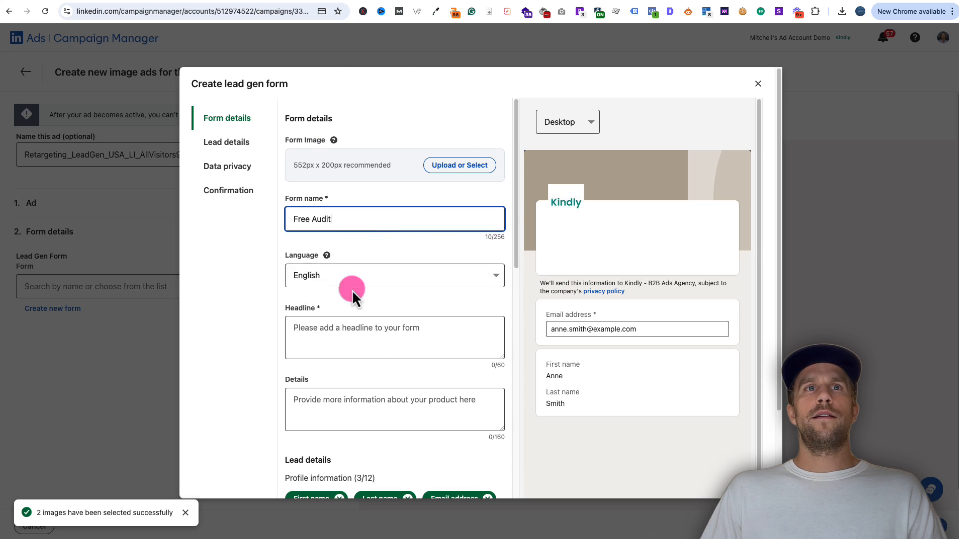
left_click(373, 338)
key("ctrl+v")
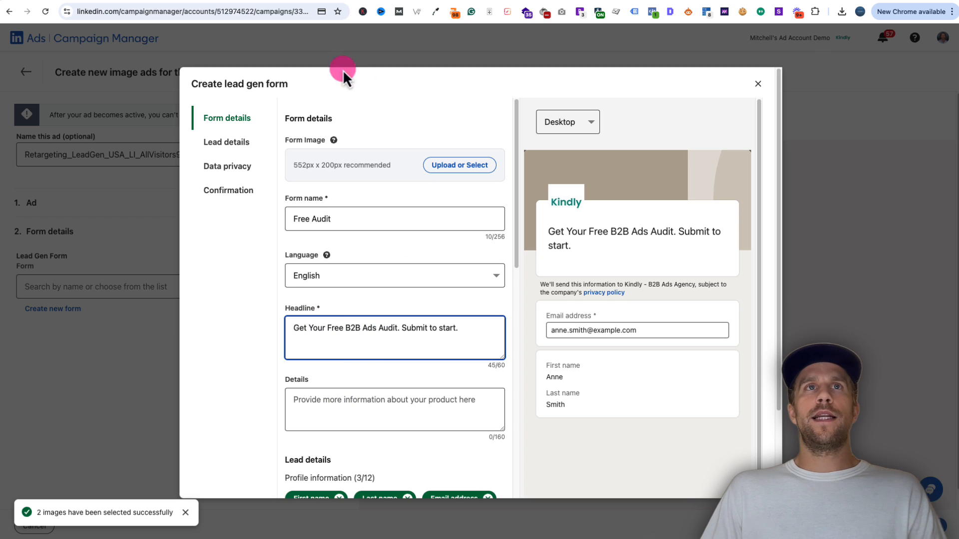
- Copy the optional details text about reviewing goals/targets and auditing B2B Ads strategy from the Google Sheets draft into the form's details
left_click(319, 2)
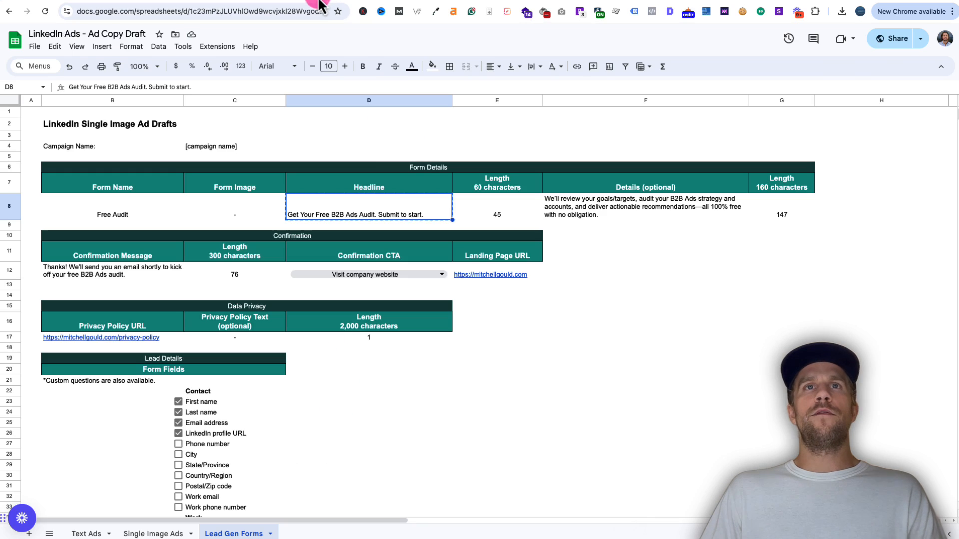
left_click(619, 215)
key("ctrl+c")
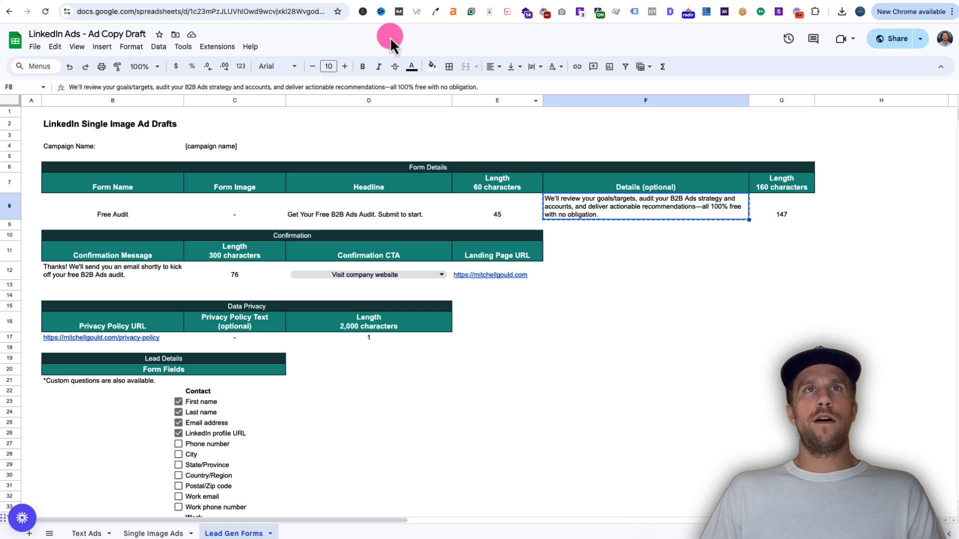
left_click(266, 3)
left_click(331, 406)
key("ctrl+v")
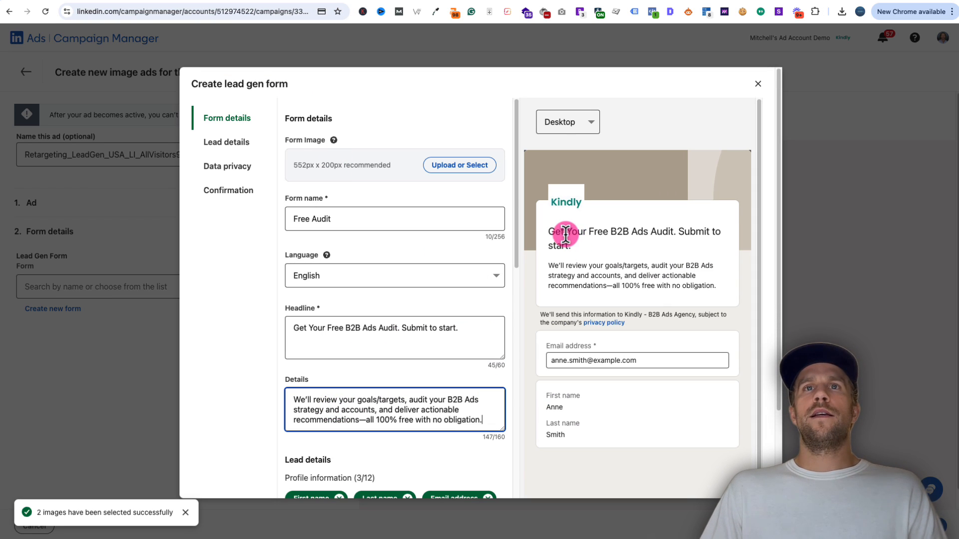
left_click_drag(561, 234, 655, 289)
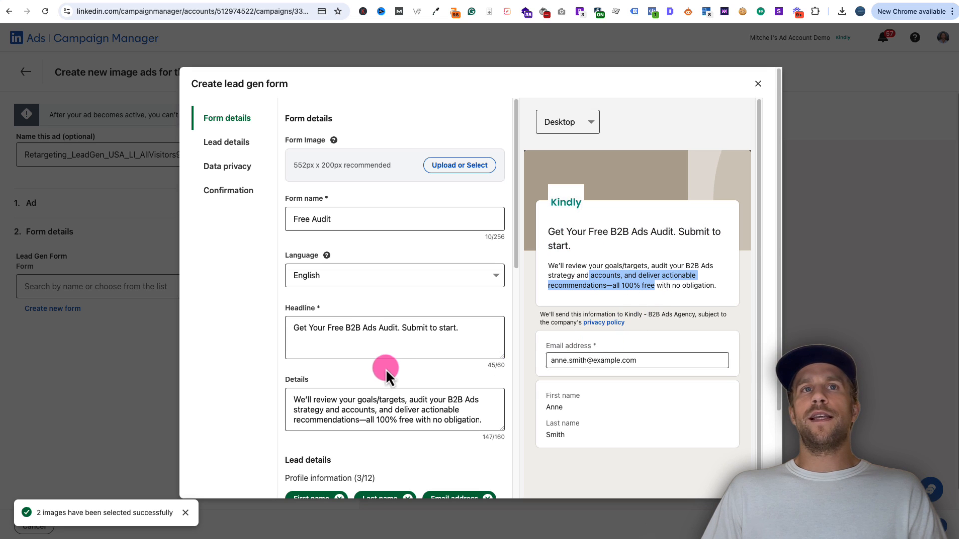
- Check the drafted form fields in Google Sheets and add LinkedIn profile URL to the form's profile information
scroll(385, 370, "down", 5)
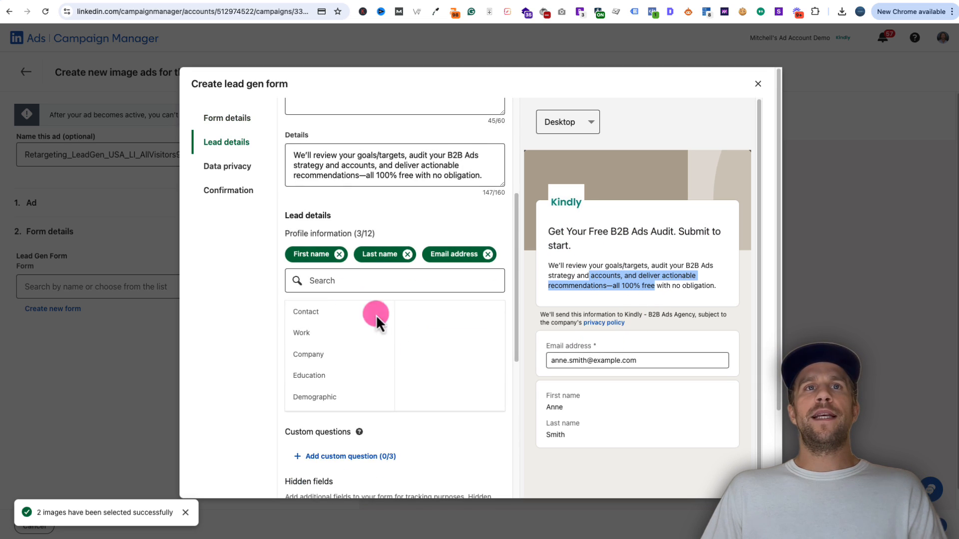
left_click(610, 345)
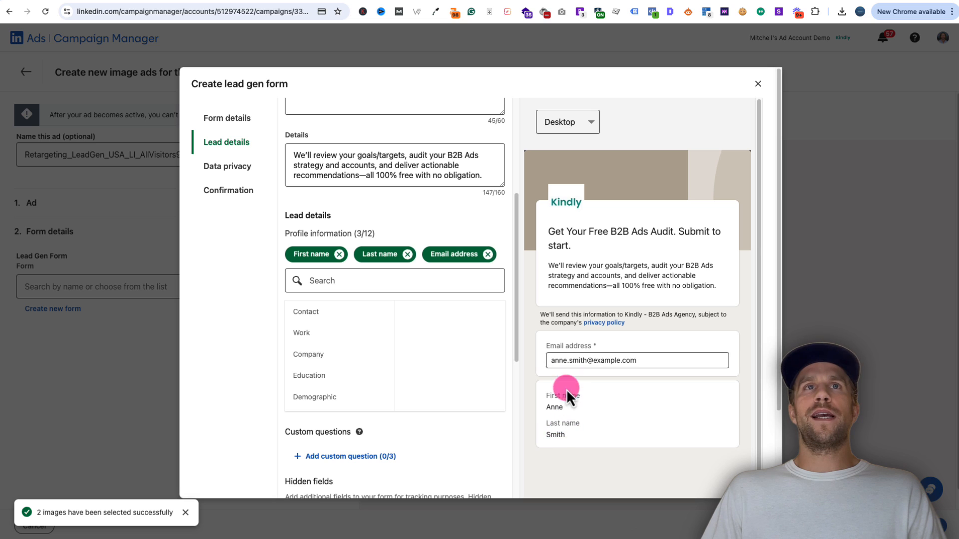
left_click(322, 1)
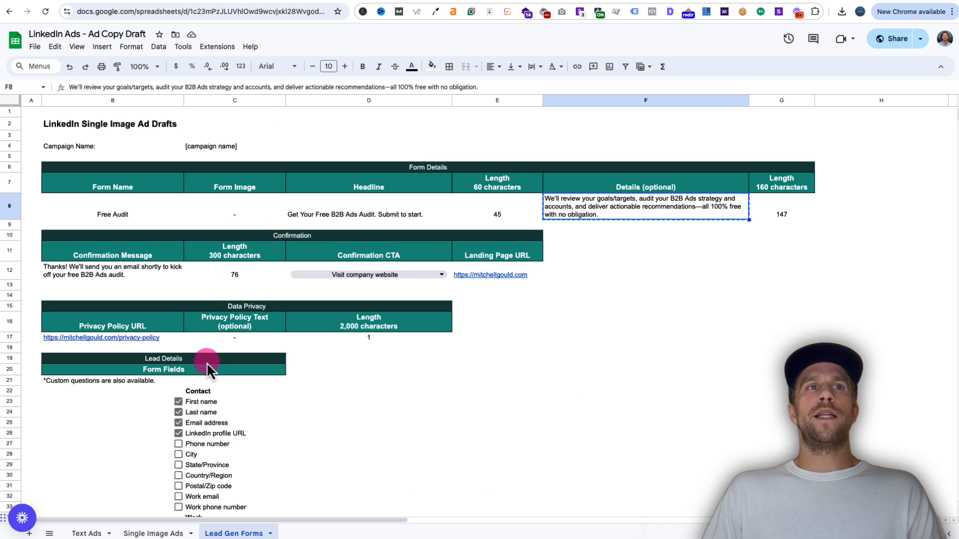
scroll(206, 362, "down", 5)
left_click(298, 192)
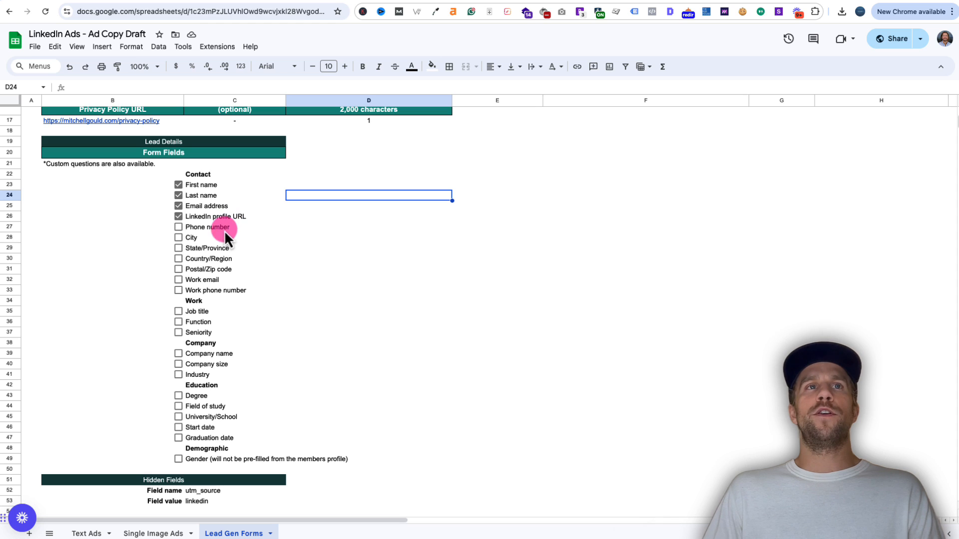
left_click(263, 1)
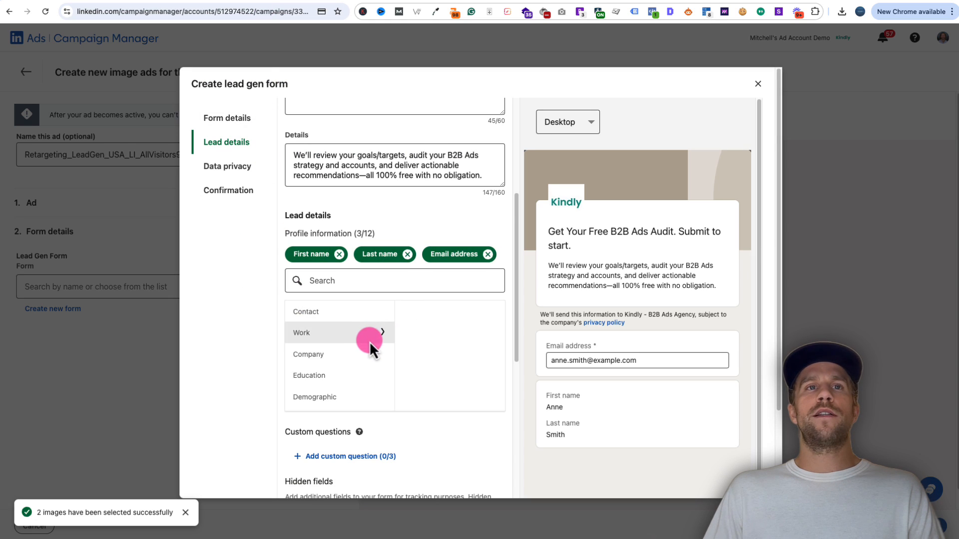
scroll(370, 341, "down", 1)
left_click(327, 224)
type("pro")
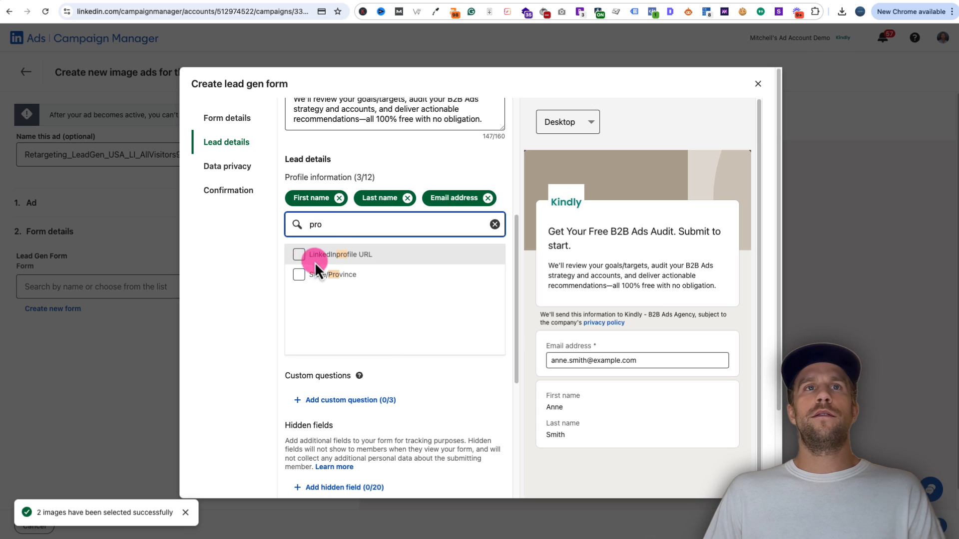
left_click(301, 257)
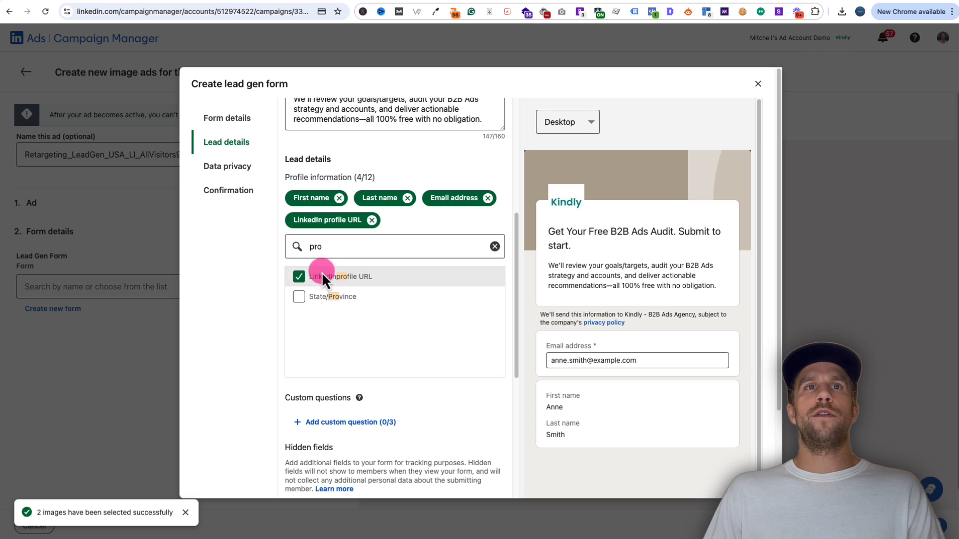
scroll(626, 383, "down", 1)
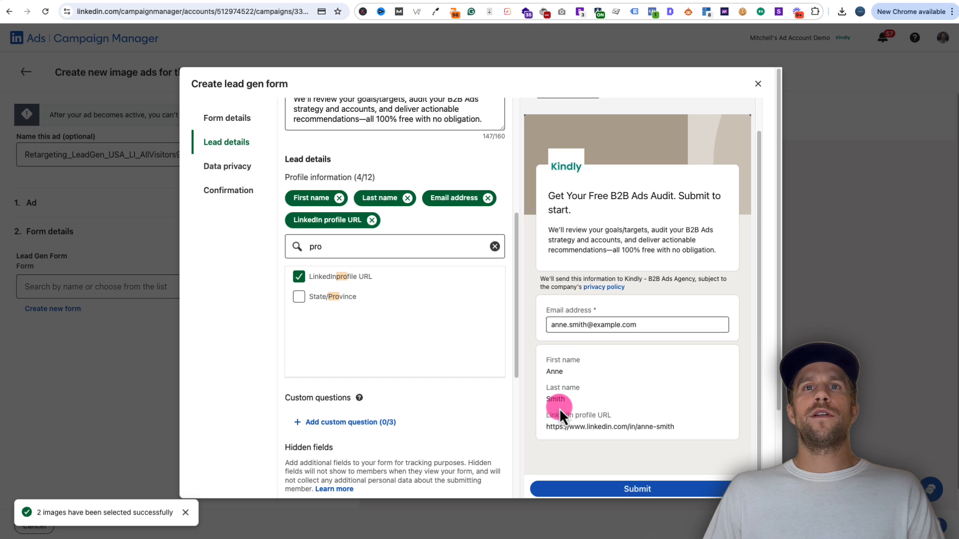
left_click(324, 1)
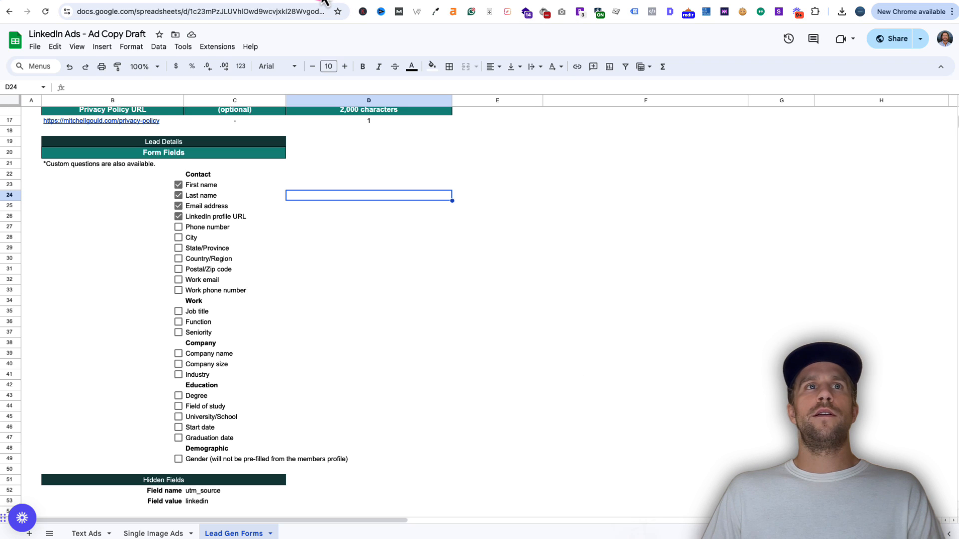
left_click(259, 2)
scroll(349, 287, "down", 3)
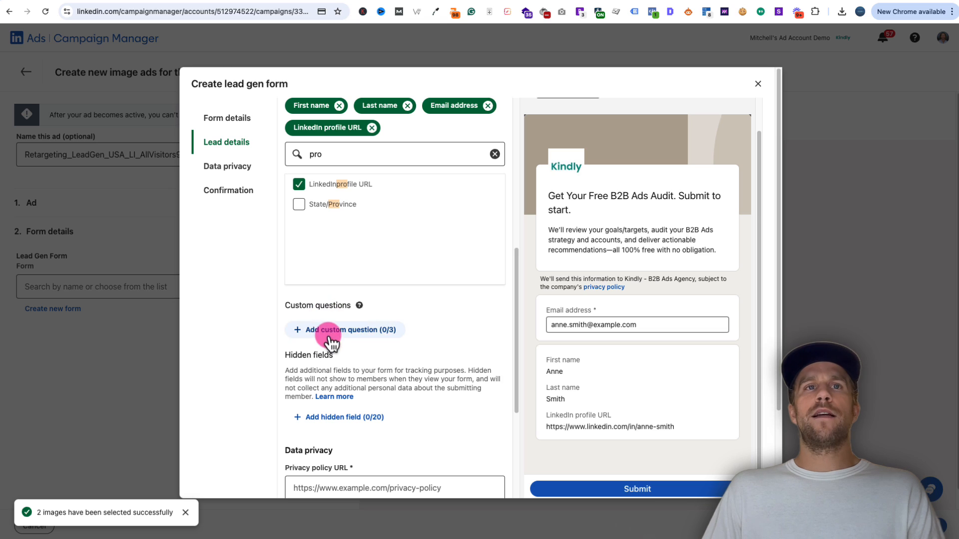
scroll(344, 353, "down", 2)
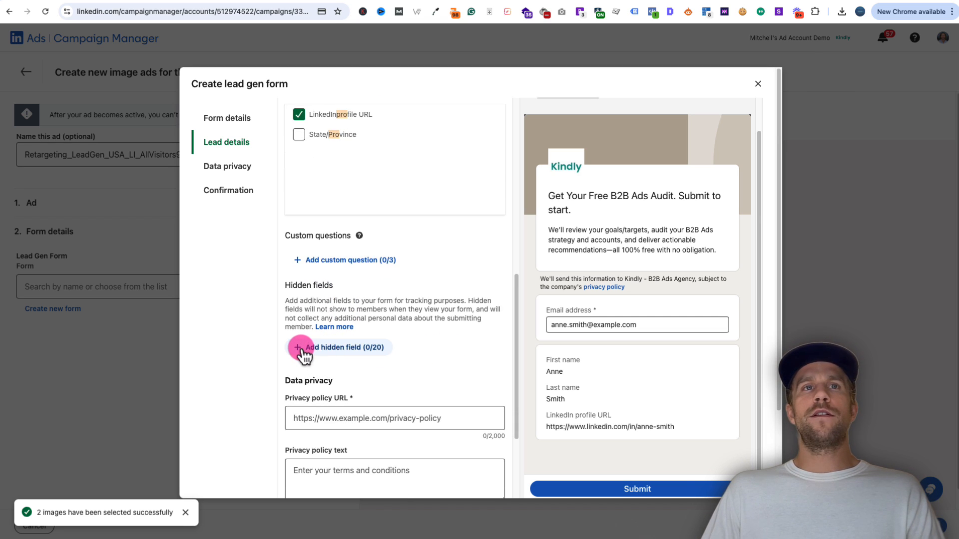
left_click(323, 350)
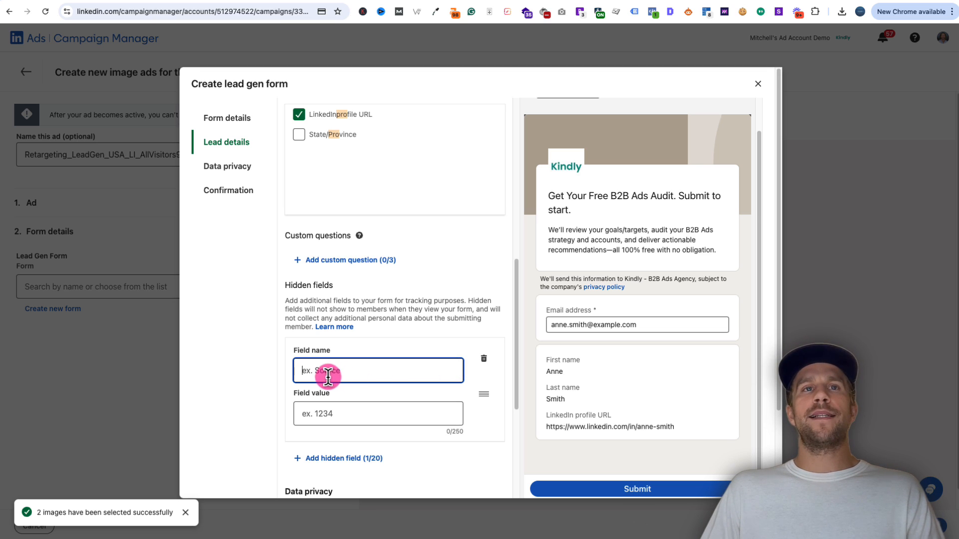
left_click(484, 359)
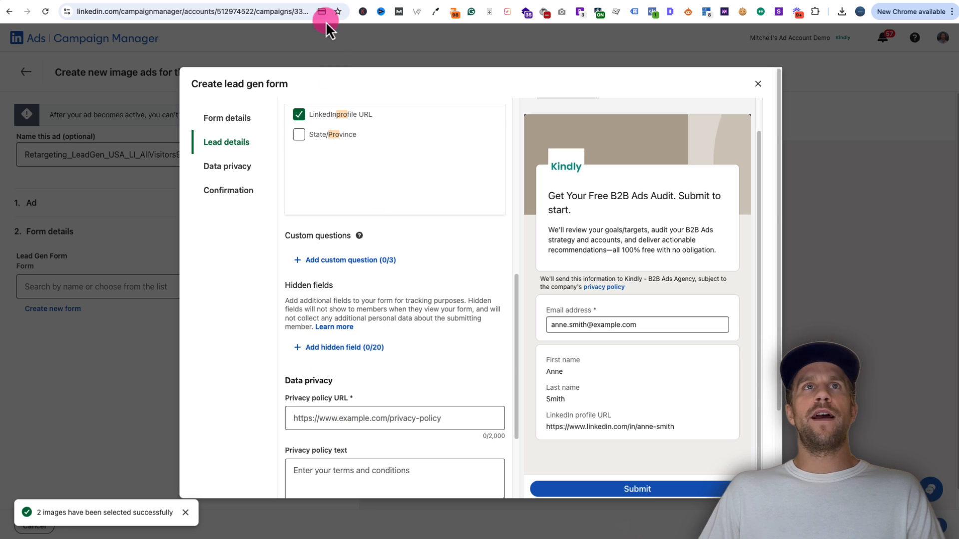
- Review the hidden field names and values for utm_source, utm_medium and utm_campaign in the Google Sheets draft, and return to the form
left_click(317, 4)
scroll(284, 316, "down", 6)
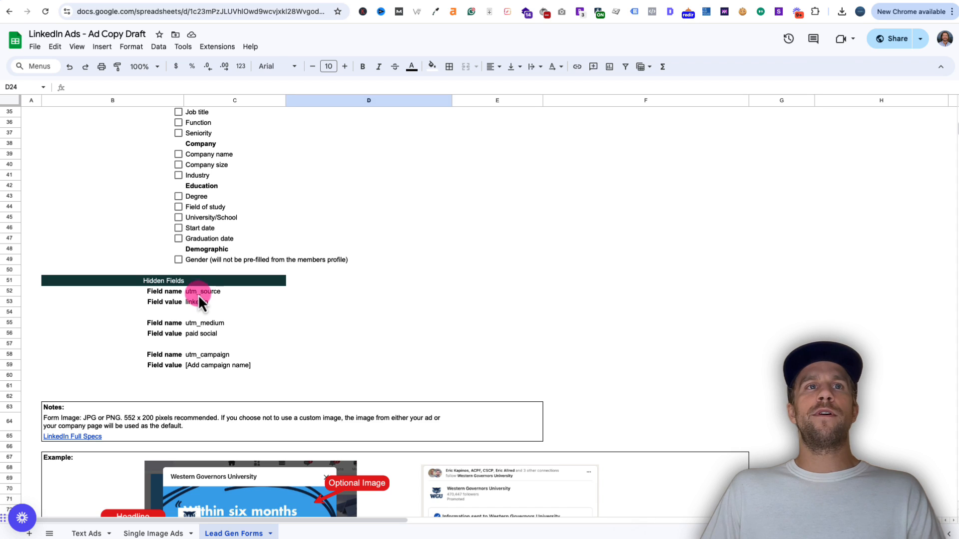
left_click_drag(199, 295, 200, 364)
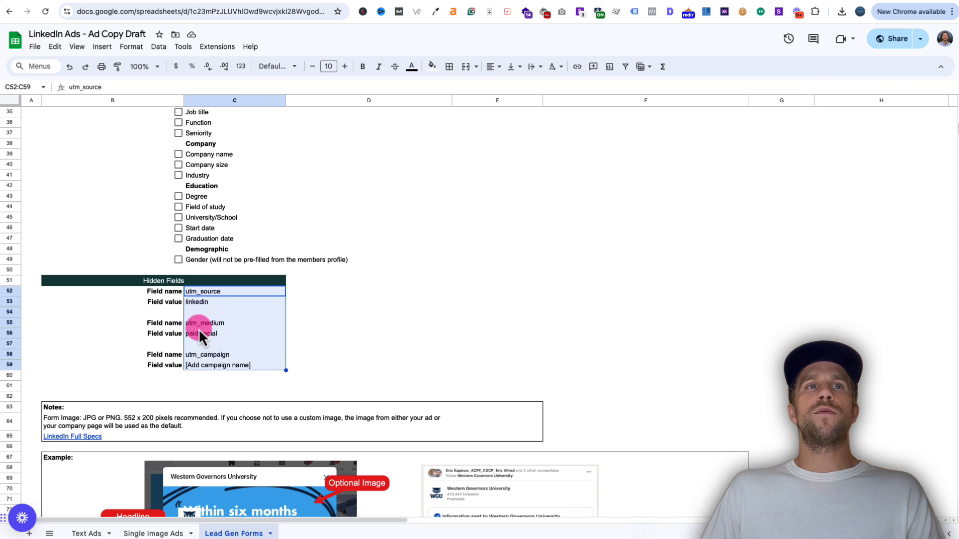
left_click(203, 326)
left_click(205, 355)
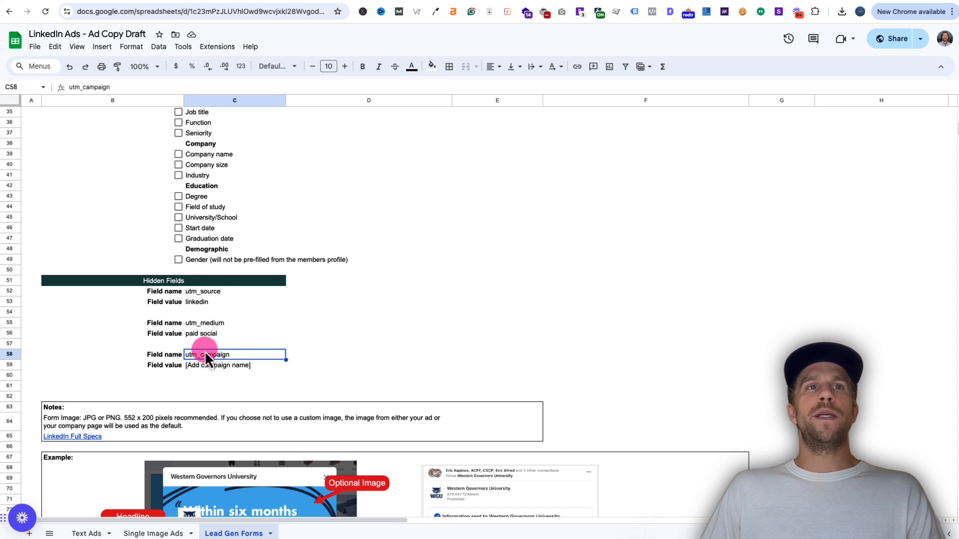
left_click_drag(189, 297, 182, 372)
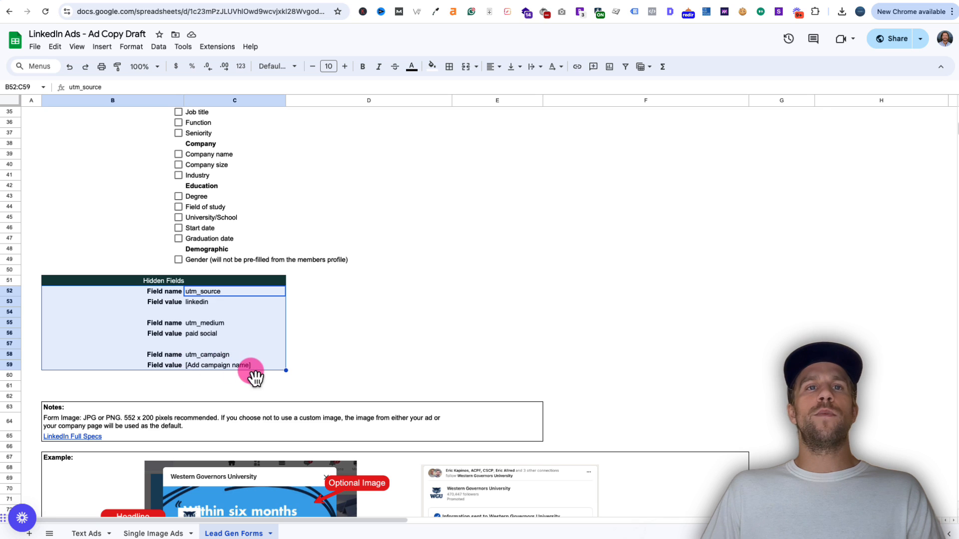
left_click(262, 3)
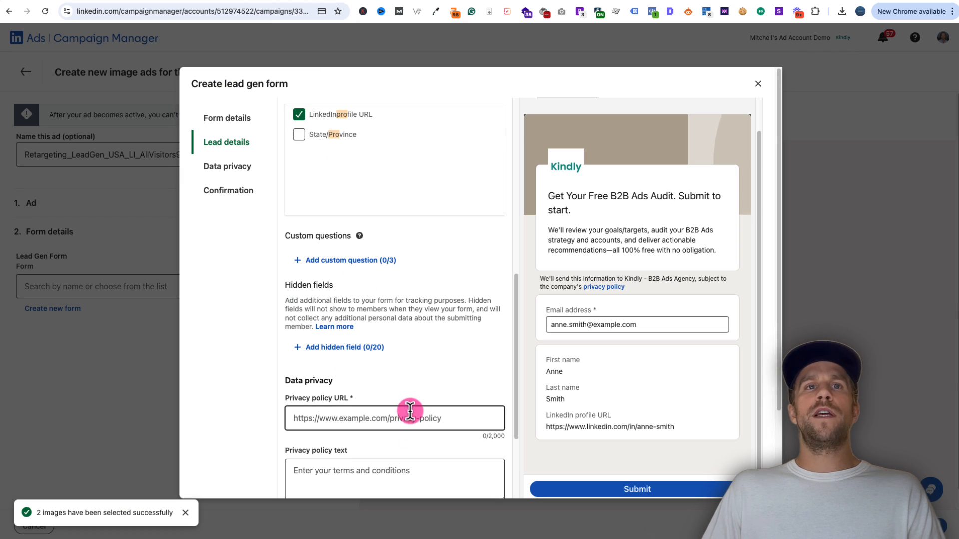
- Copy the privacy policy URL from the Lead Gen Forms draft in Google Sheets into the form's data privacy details
scroll(407, 415, "down", 2)
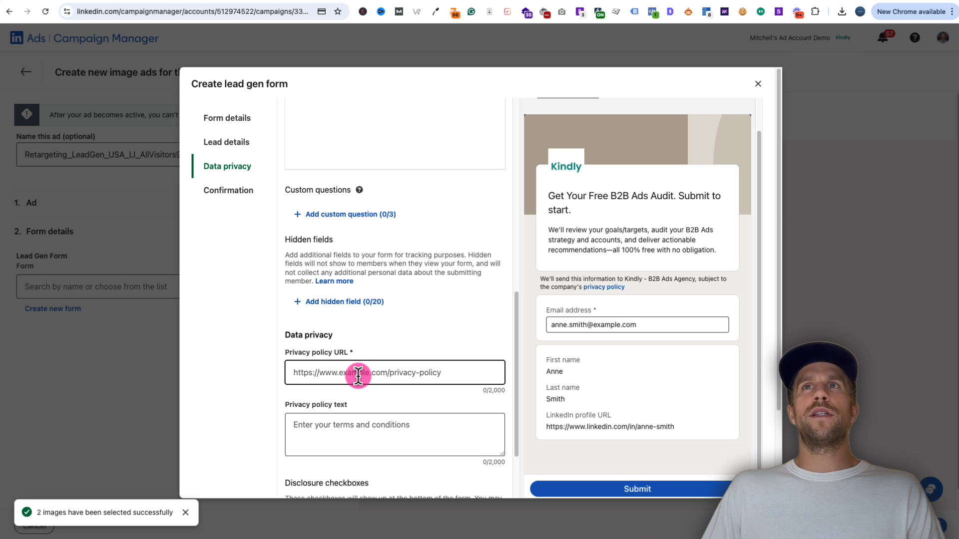
left_click(322, 3)
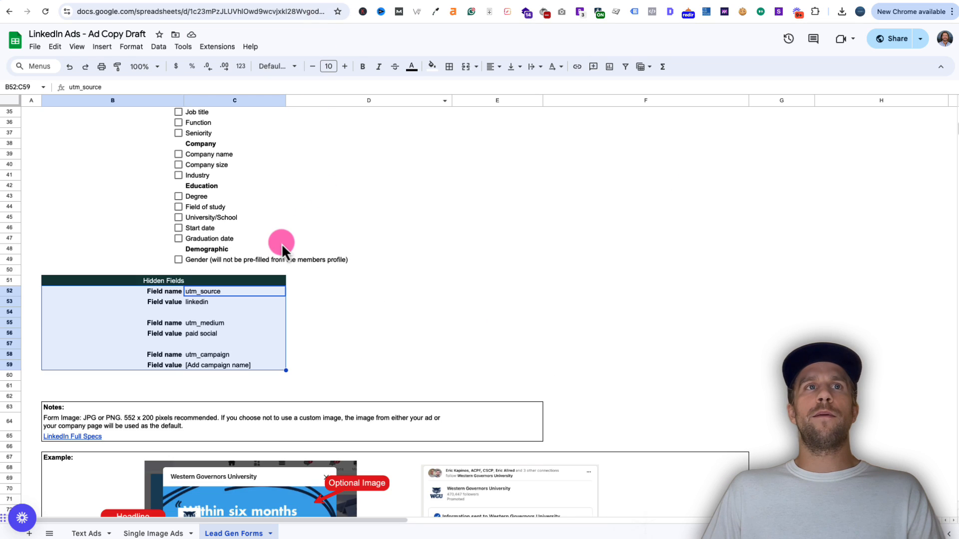
scroll(280, 241, "up", 7)
left_click(126, 262)
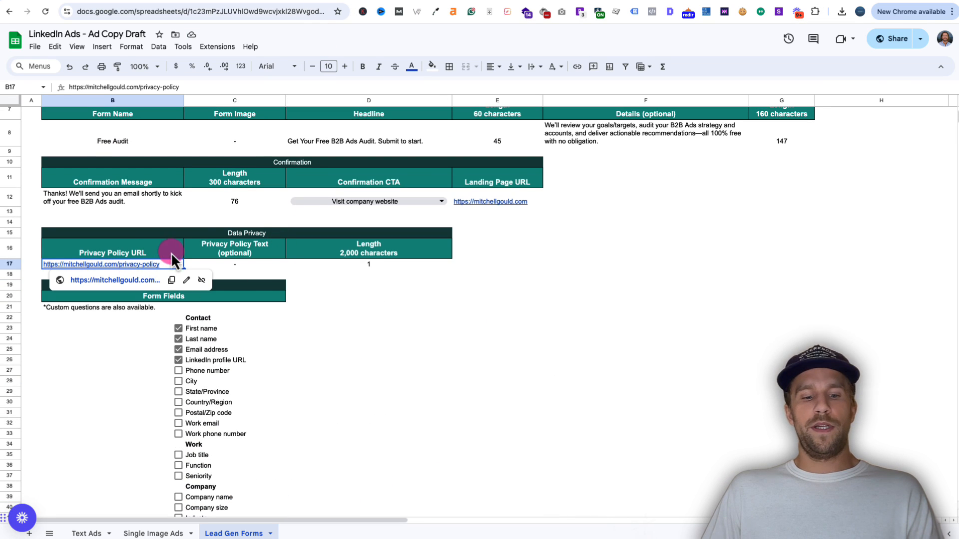
key("ctrl+c")
left_click(252, 3)
left_click(369, 366)
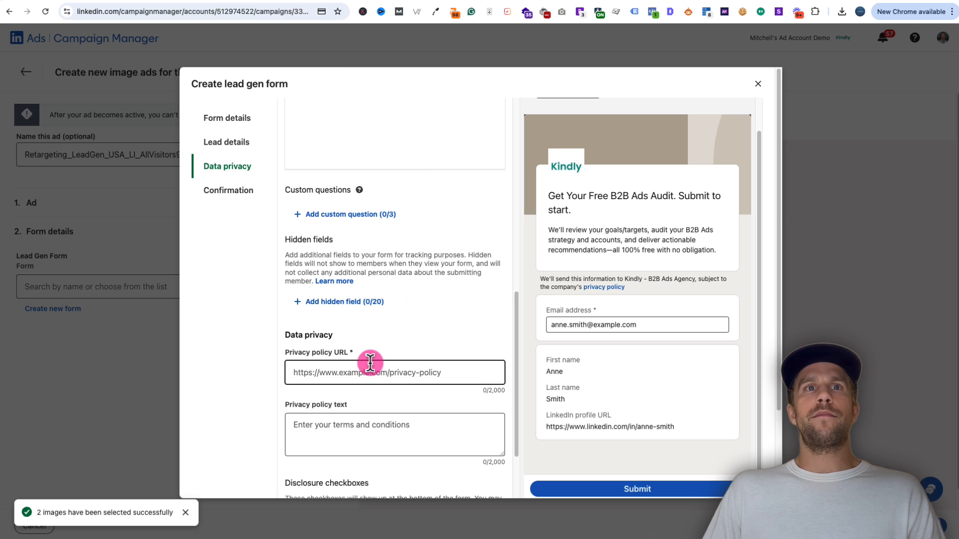
key("ctrl+v")
- Copy the confirmation message "Thanks! We'll send you an email shortly to kick off your free B2B Ads audit." from the Google Sheets draft into the form
scroll(380, 394, "down", 3)
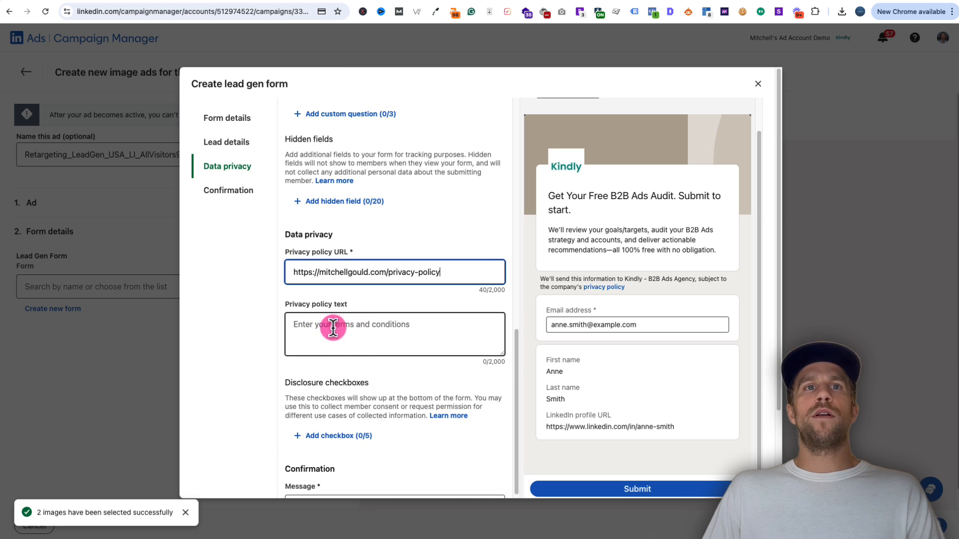
scroll(352, 367, "down", 1)
scroll(352, 364, "down", 3)
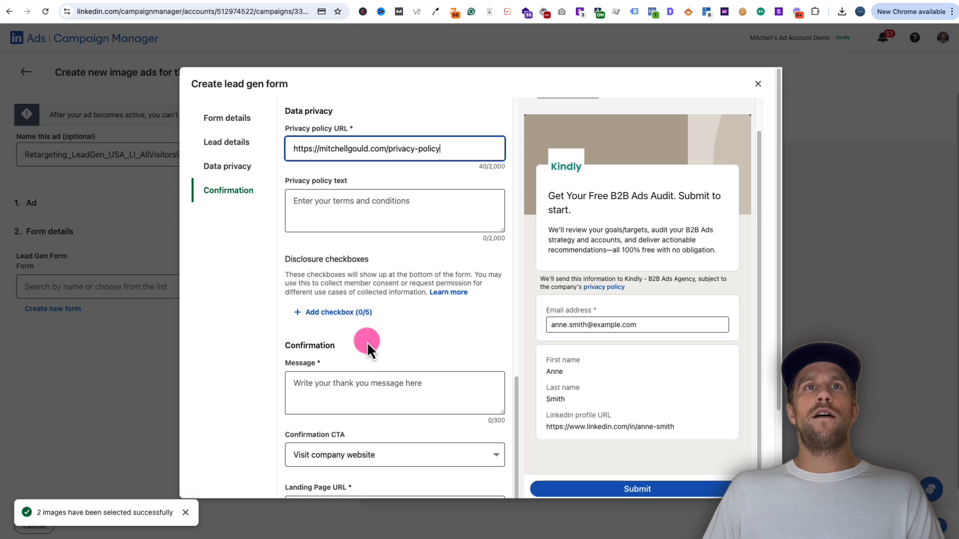
scroll(361, 349, "down", 1)
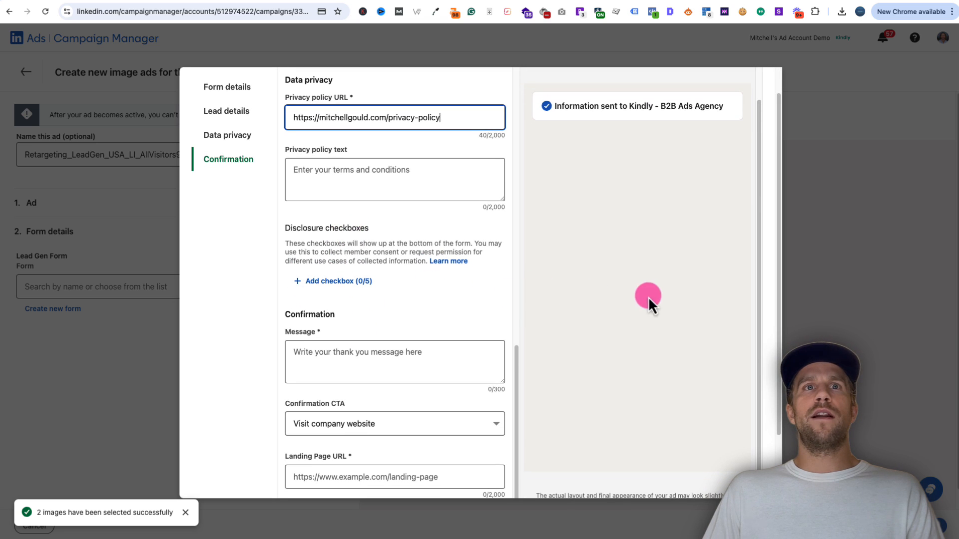
scroll(403, 317, "down", 2)
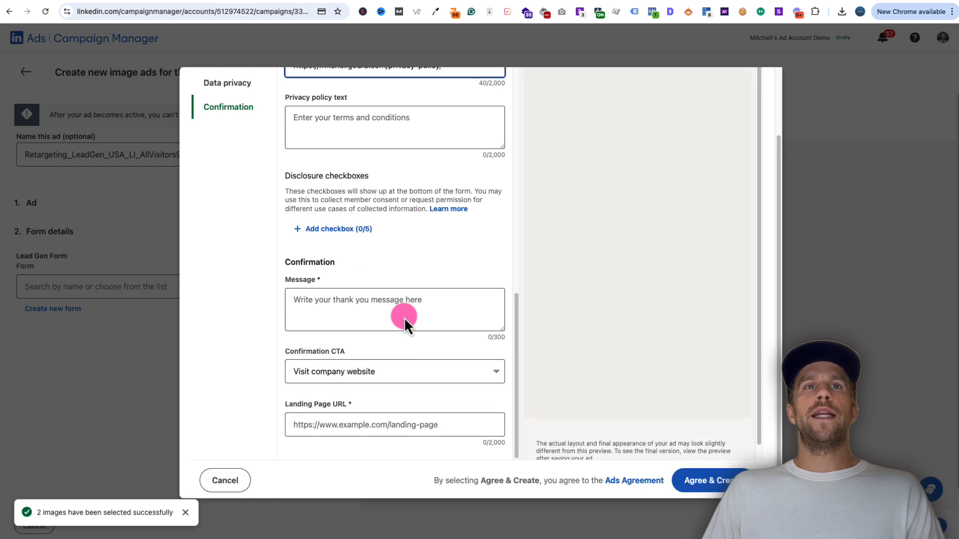
scroll(430, 254, "up", 15)
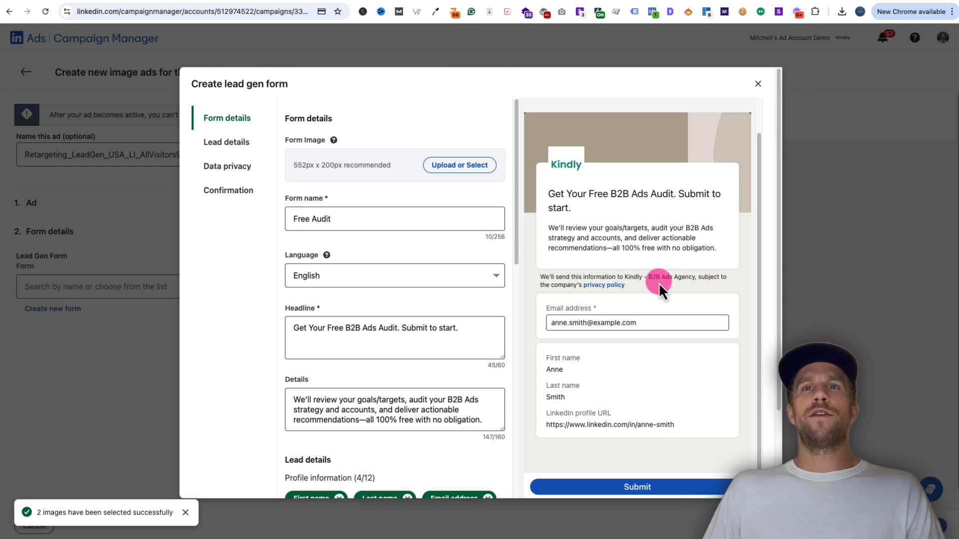
scroll(394, 406, "down", 12)
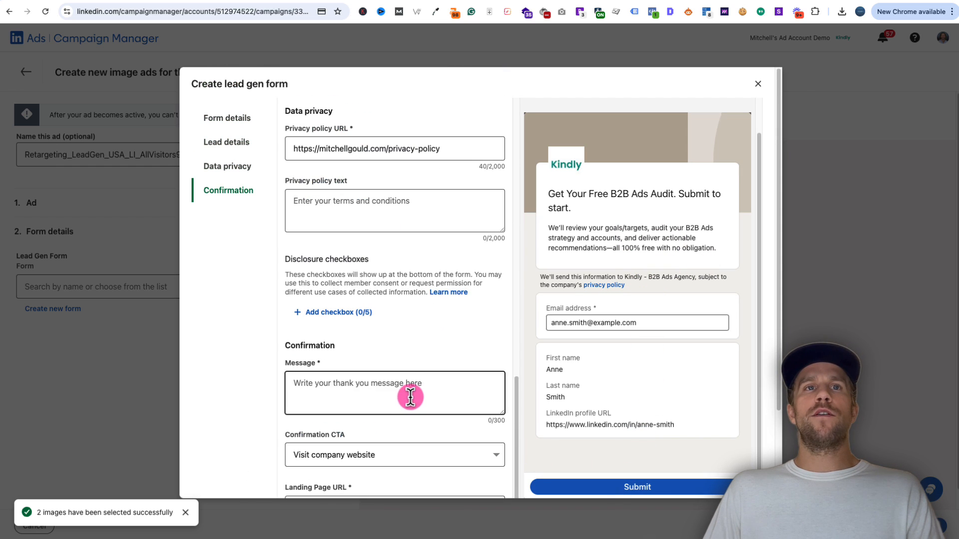
left_click(375, 407)
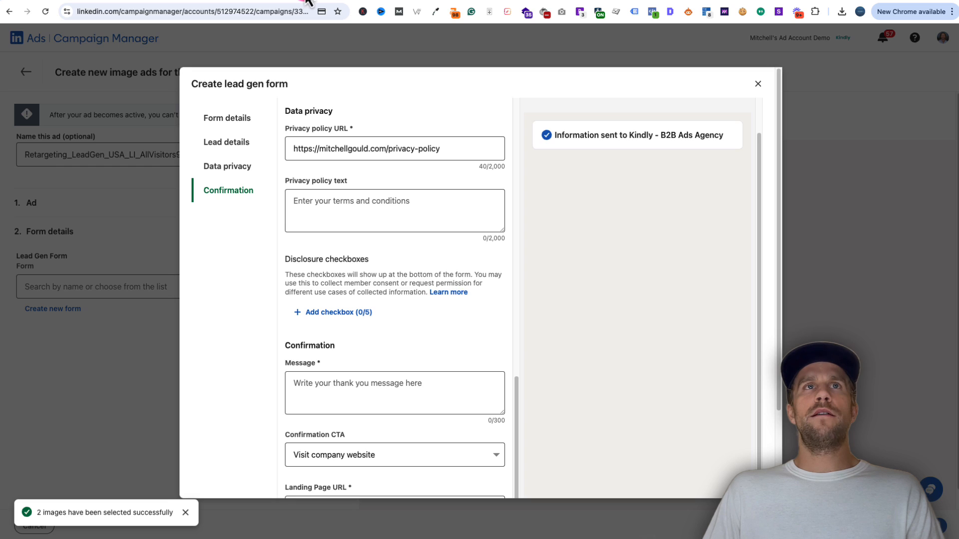
left_click(307, 1)
left_click(130, 202)
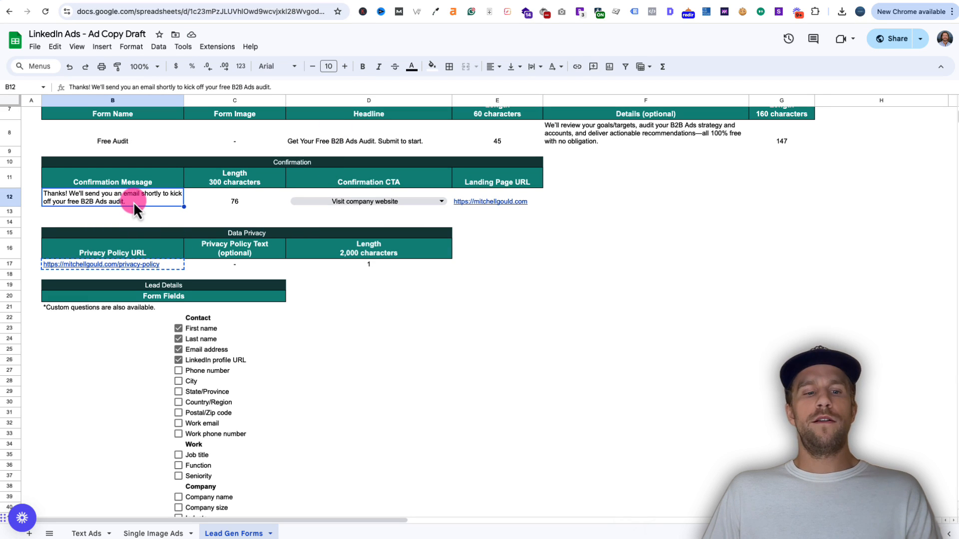
left_click(258, 4)
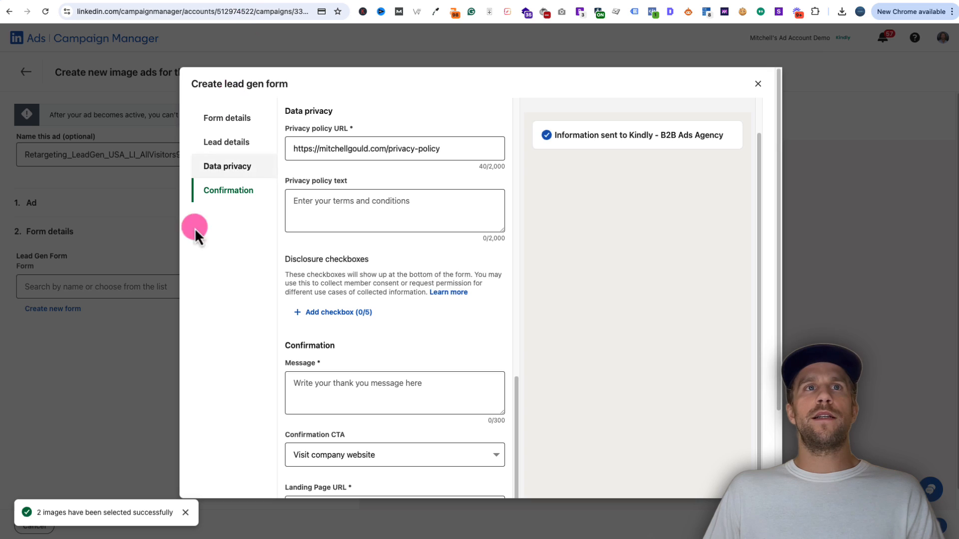
left_click(313, 390)
key("super+v")
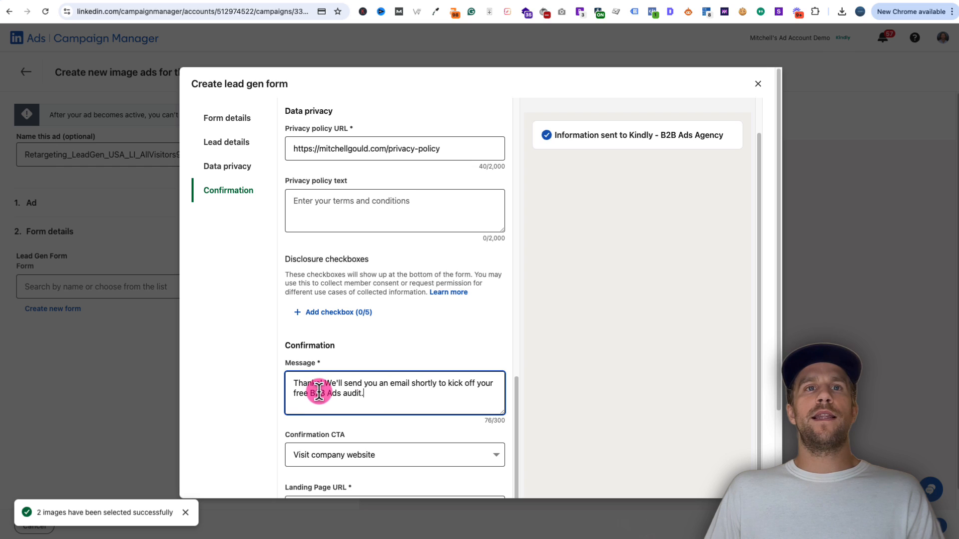
- Copy the landing page URL from the Google Sheets draft into the form's confirmation, keeping Visit company website as the CTA
left_click(310, 3)
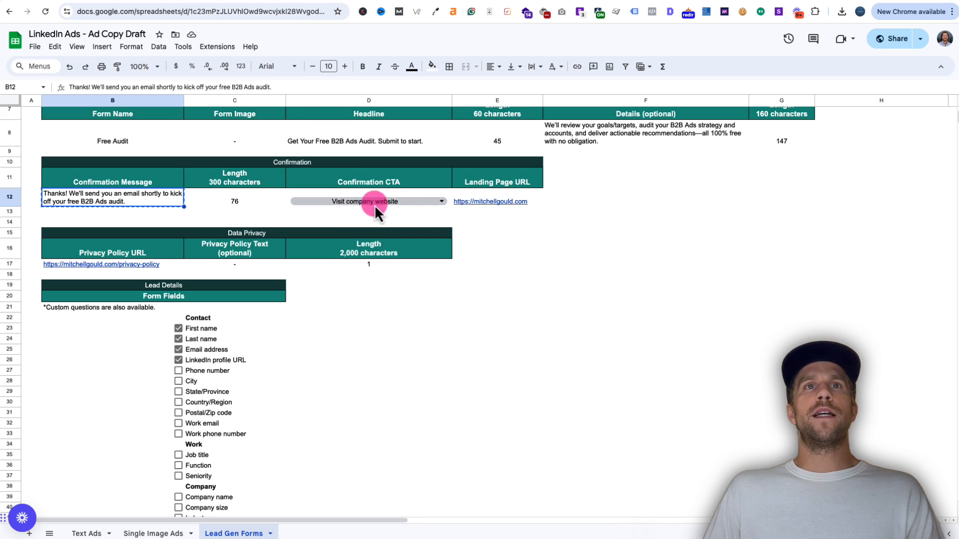
left_click(486, 202)
key("super+c")
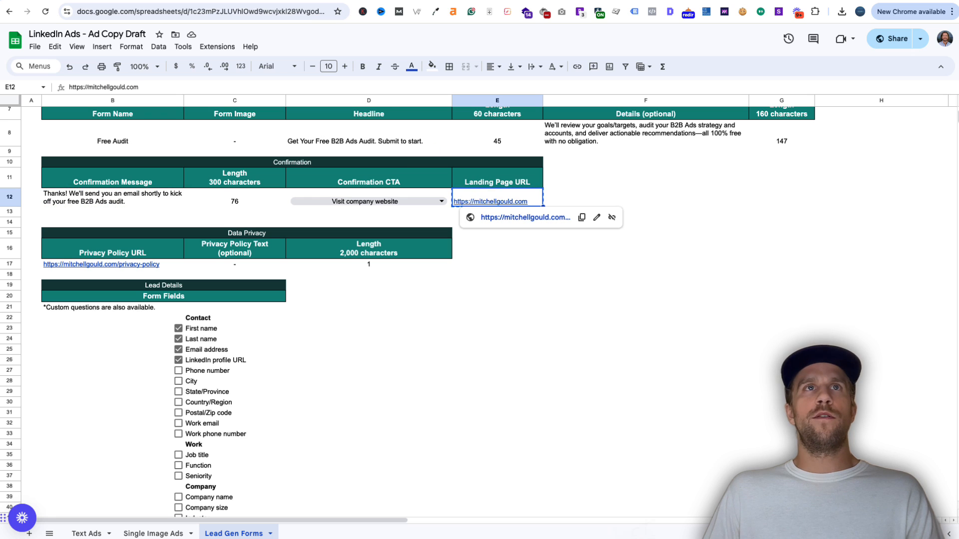
left_click(255, 1)
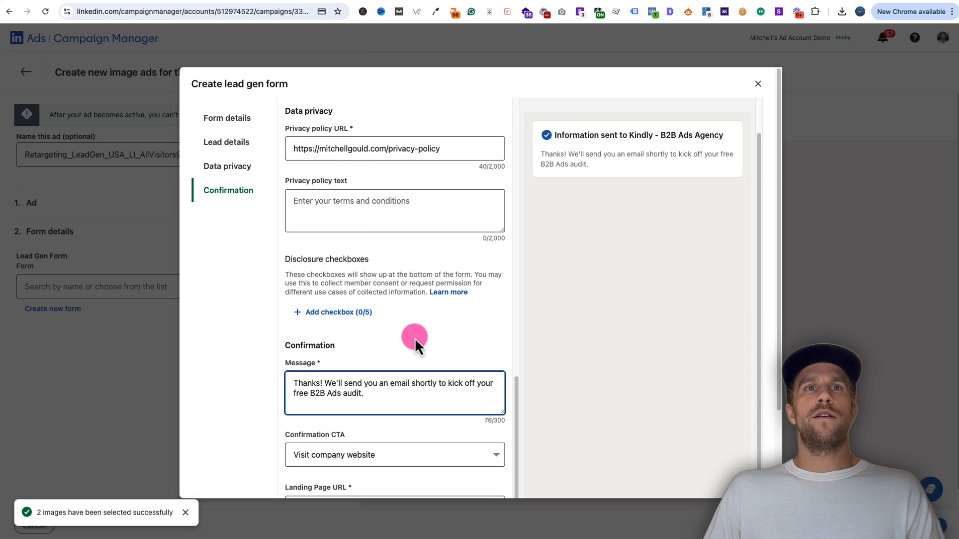
scroll(487, 294, "down", 1)
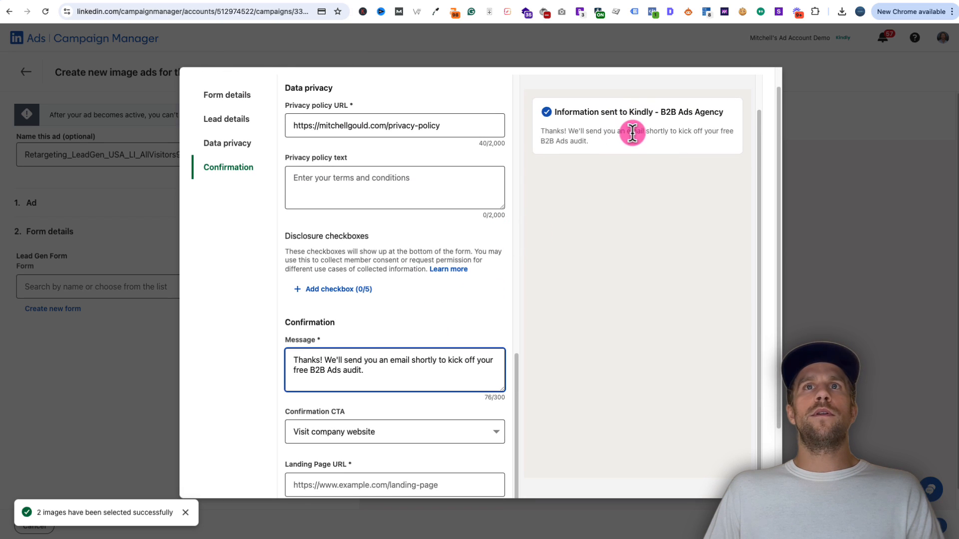
scroll(339, 429, "down", 2)
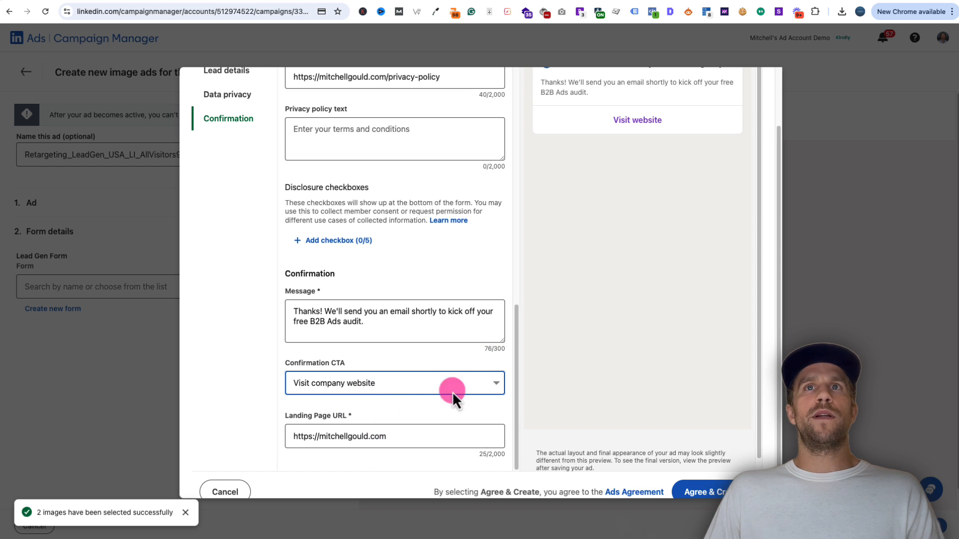
- Create the Free Audit lead gen form and create the campaign's image ads with it attached
scroll(637, 229, "up", 2)
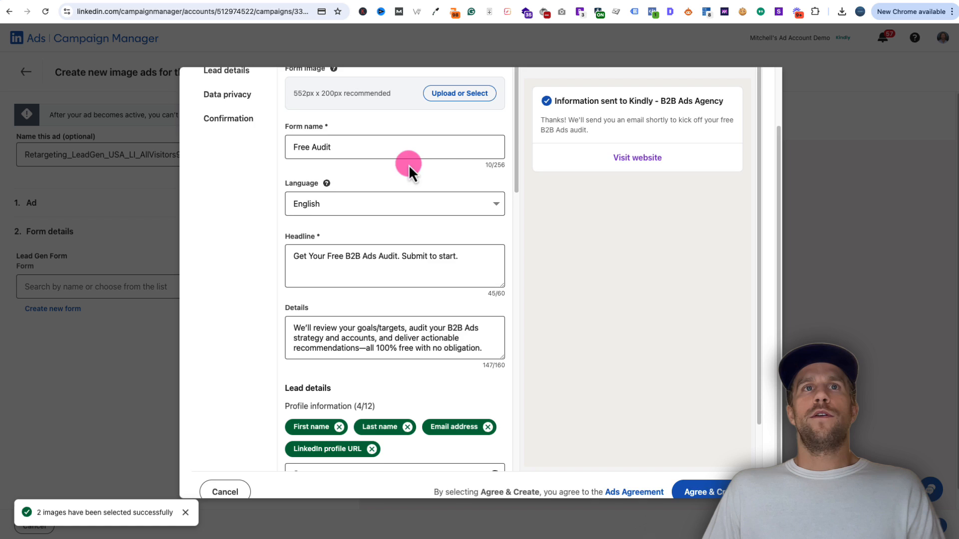
scroll(408, 164, "up", 3)
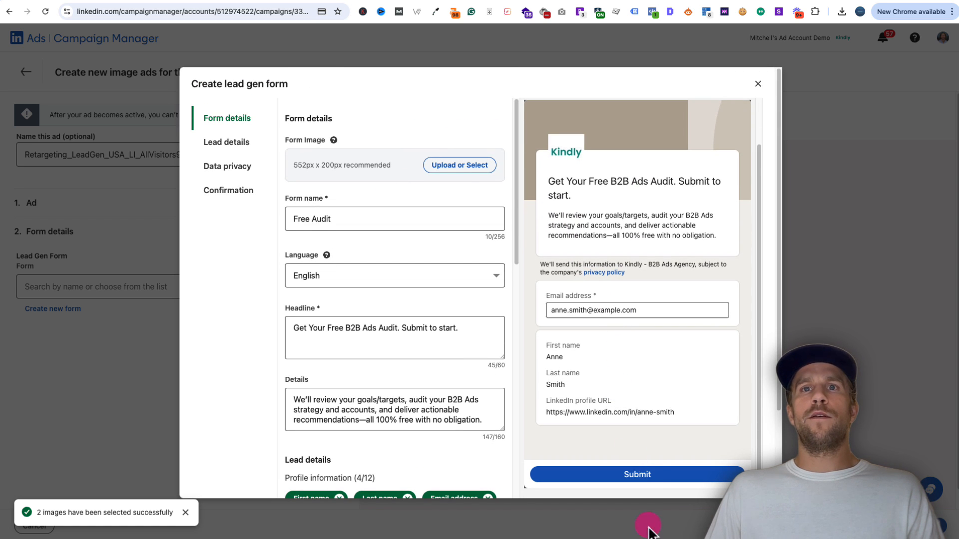
scroll(774, 432, "down", 3)
left_click(709, 468)
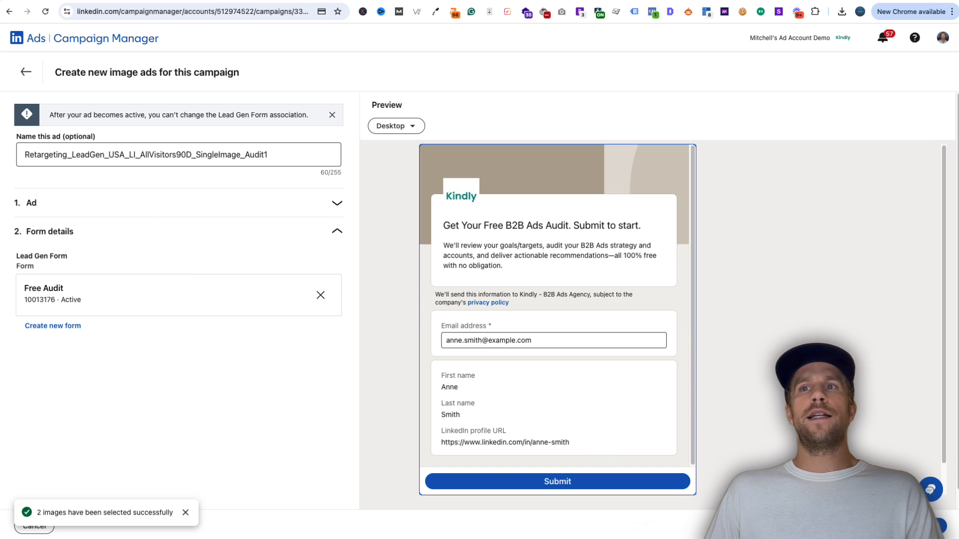
left_click(920, 526)
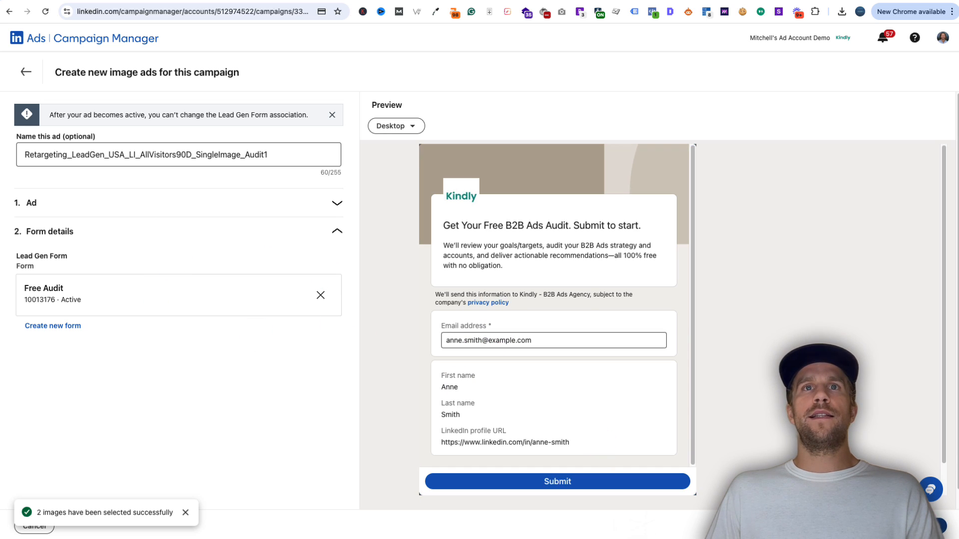
- Rename the ad ending in Audit1_1 to Retargeting_LeadGen_USA_LI_AllVisitors90D_SingleImage_Audit1
scroll(573, 374, "down", 4)
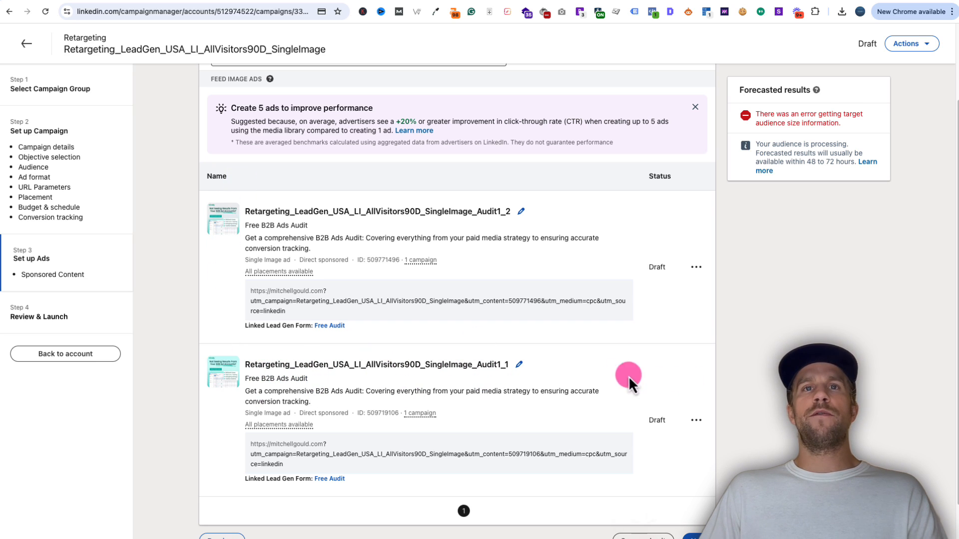
left_click(519, 365)
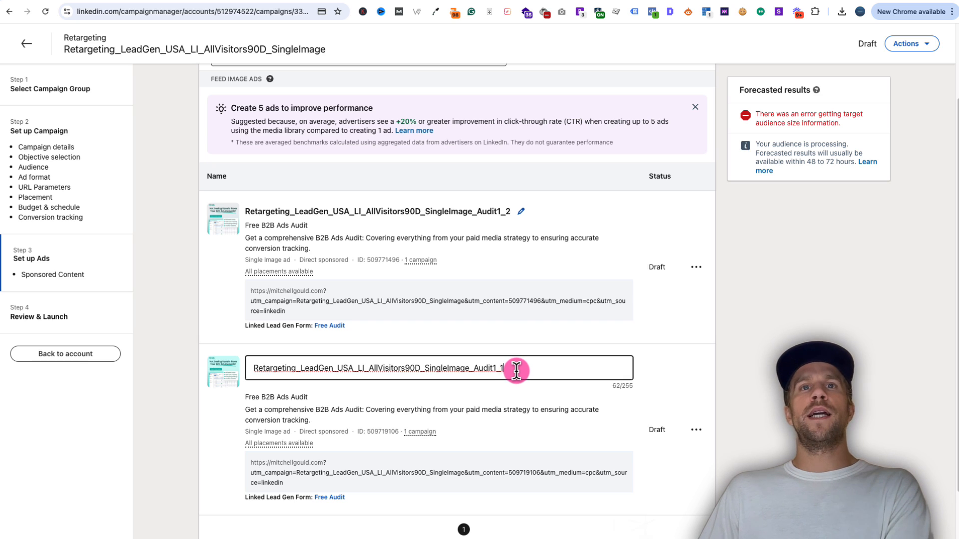
key("BackSpace")
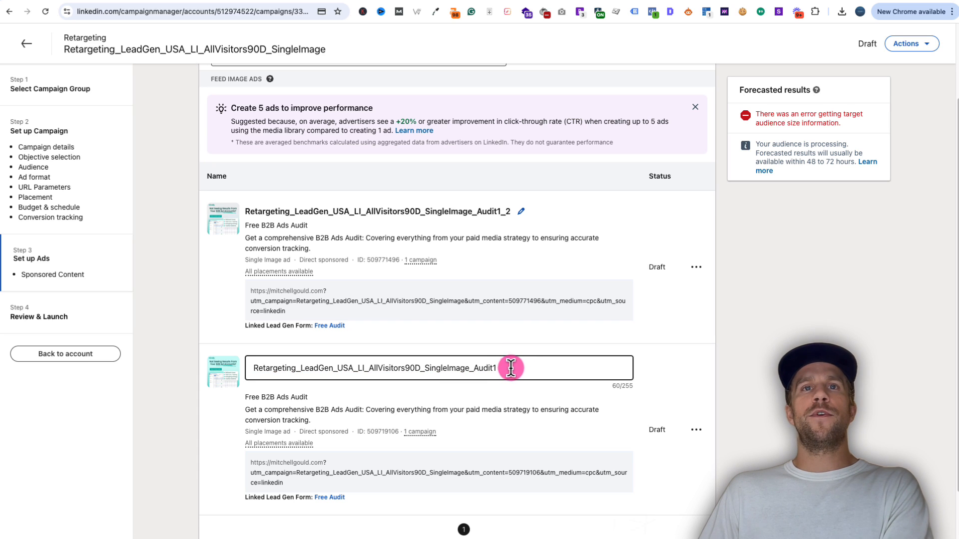
left_click(525, 211)
key("BackSpace")
key("BackSpace")
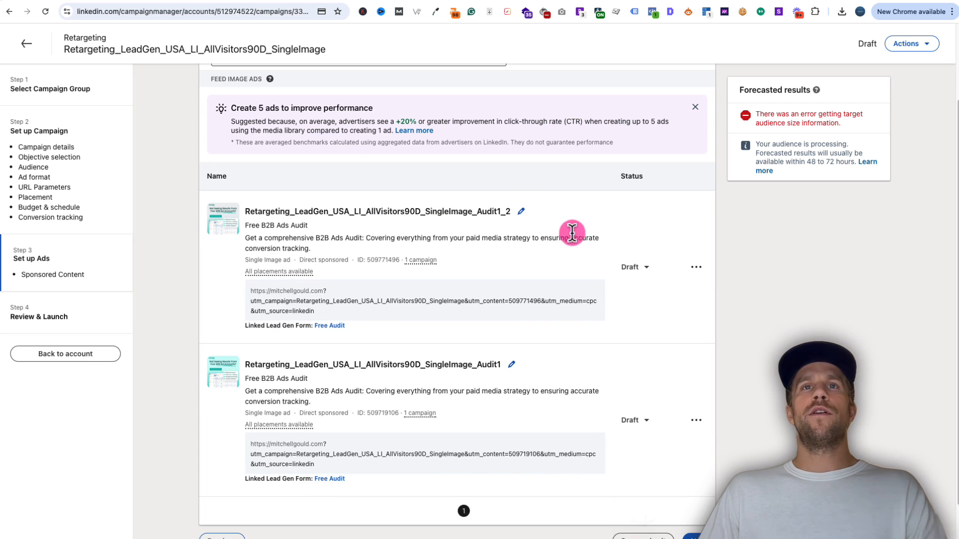
- Rename the ad ending in Audit1_2 to Retargeting_LeadGen_USA_LI_AllVisitors90D_SingleImage_Audit2
left_click(521, 213)
key("BackSpace")
key("BackSpace")
key("BackSpace")
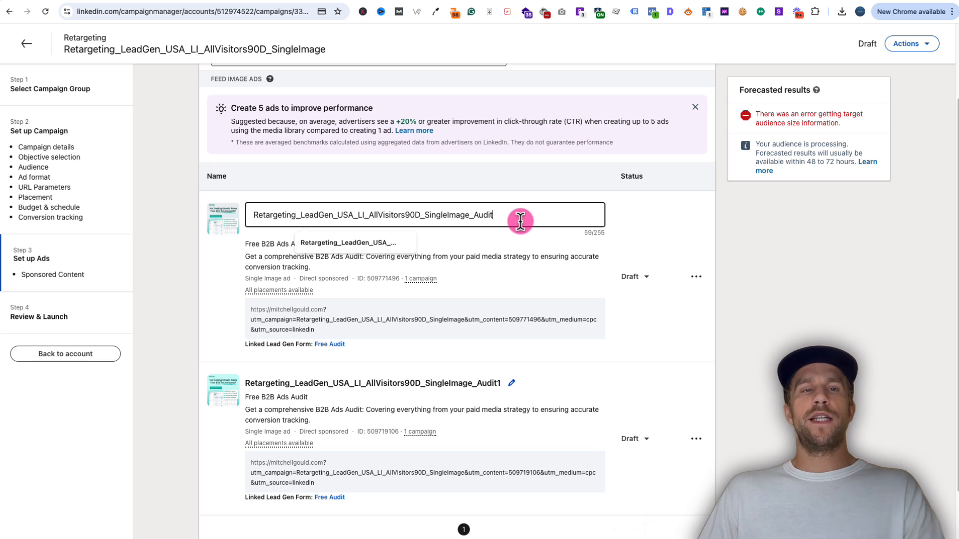
type("2")
left_click(623, 244)
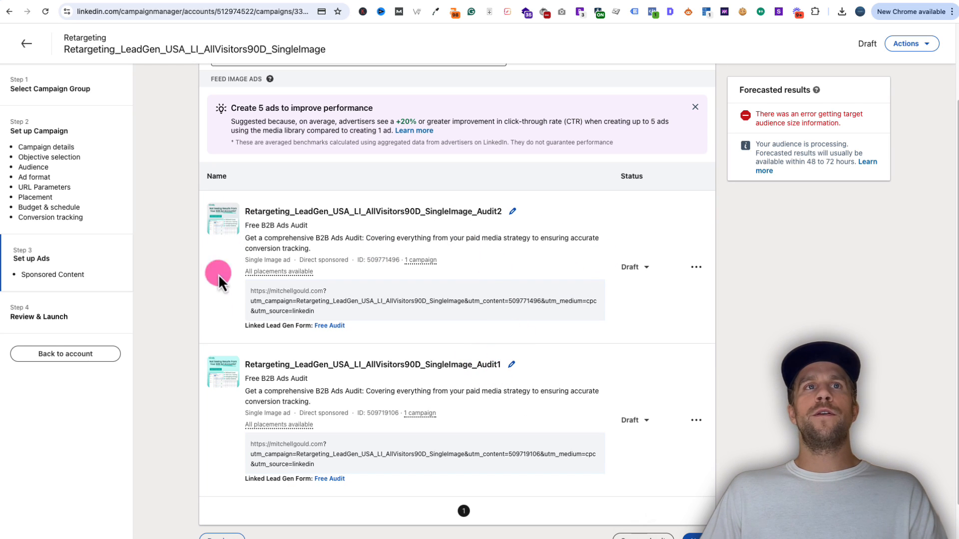
left_click(696, 269)
left_click(667, 320)
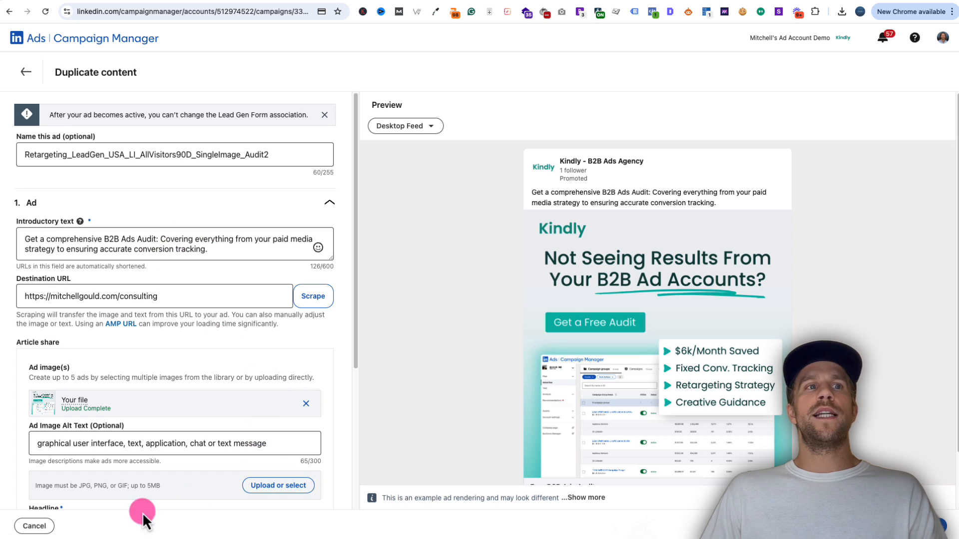
left_click(35, 525)
left_click(532, 318)
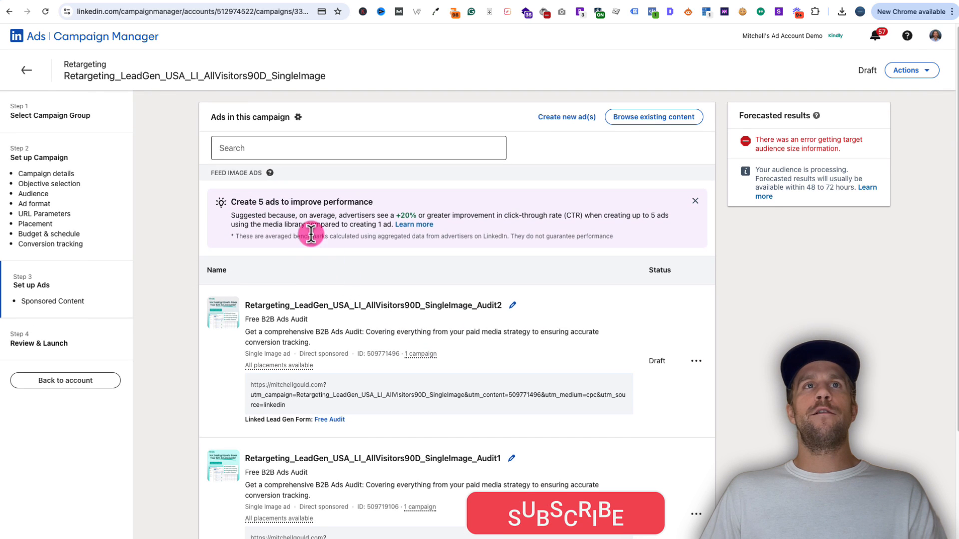
- Set the campaign's ad rotation option to Rotate ads evenly
left_click(297, 118)
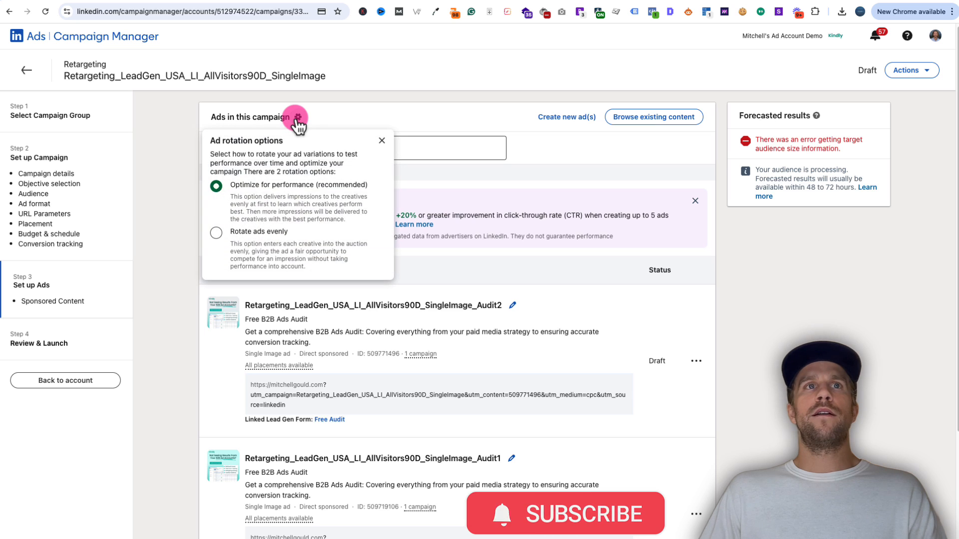
left_click(217, 233)
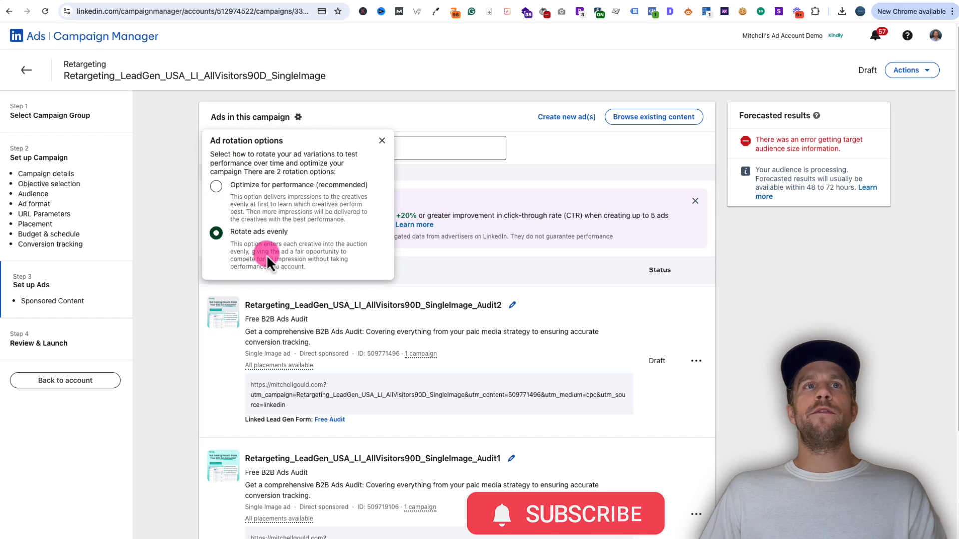
left_click(739, 323)
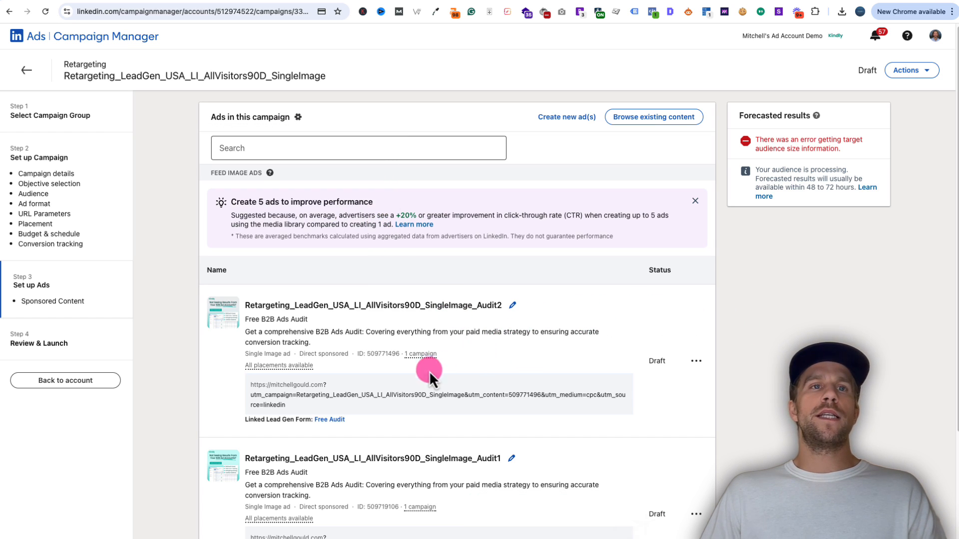
scroll(439, 458, "down", 1)
scroll(428, 420, "up", 1)
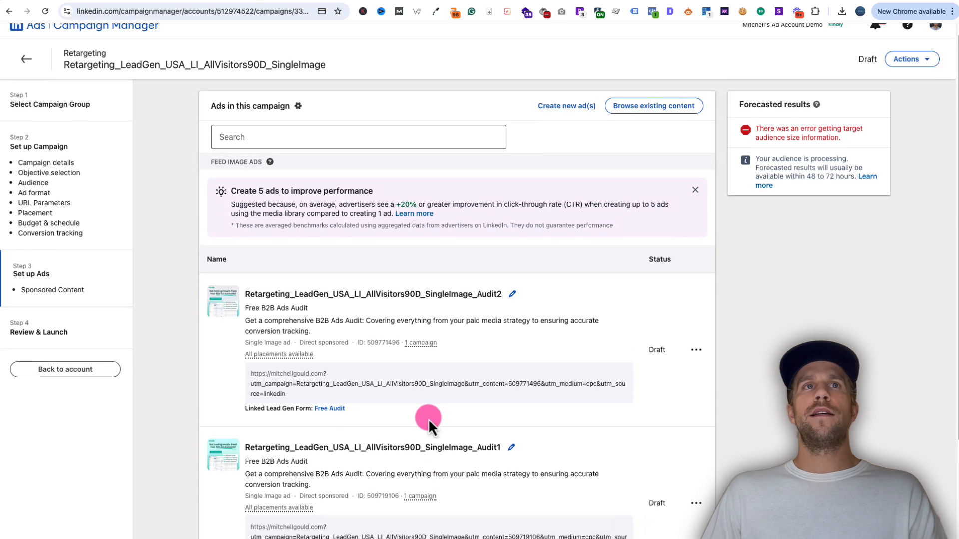
- Recheck the ad rotation options of the campaign's ads
left_click(298, 118)
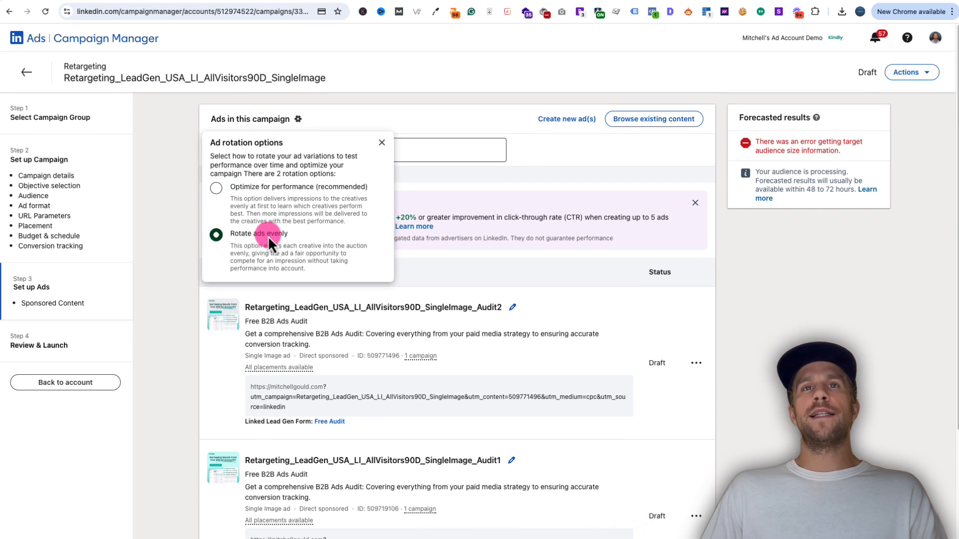
left_click(508, 261)
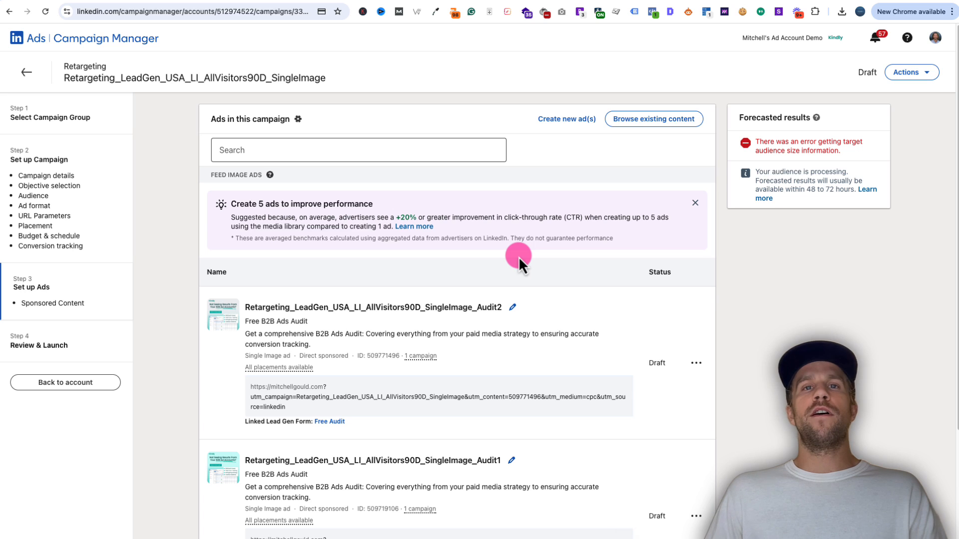
left_click(296, 120)
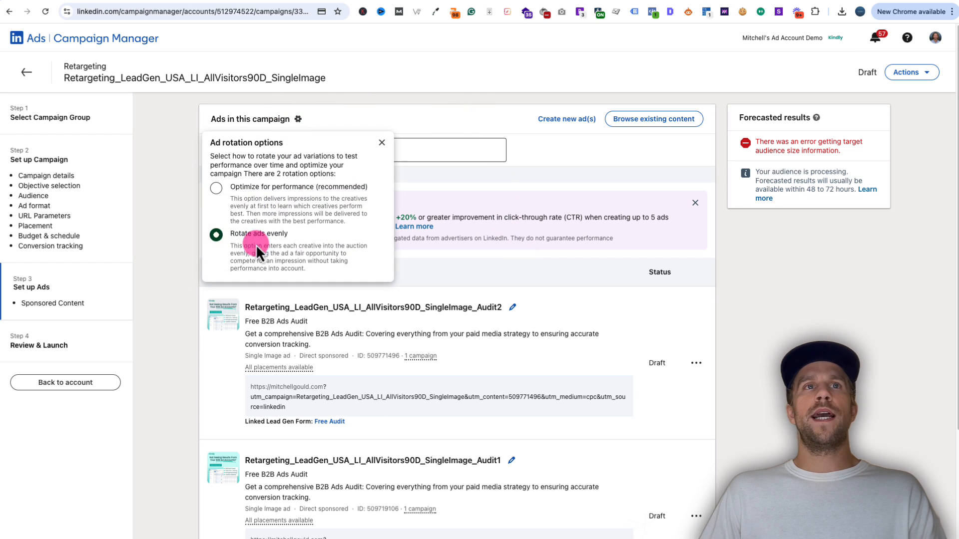
left_click(726, 356)
- Review the lead gen campaign's summary and launch it, and pause it in the campaign list
scroll(726, 357, "down", 3)
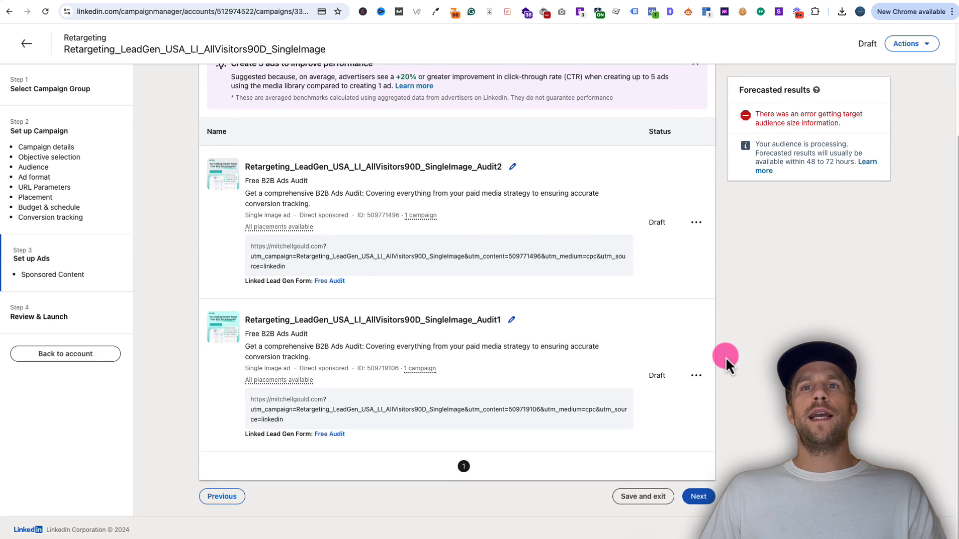
left_click(704, 502)
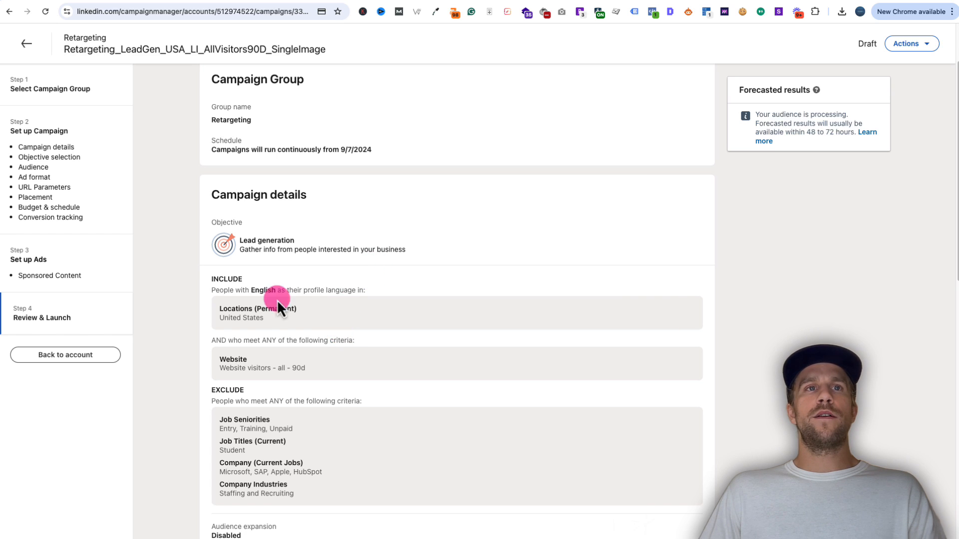
scroll(277, 305, "down", 3)
scroll(284, 305, "down", 2)
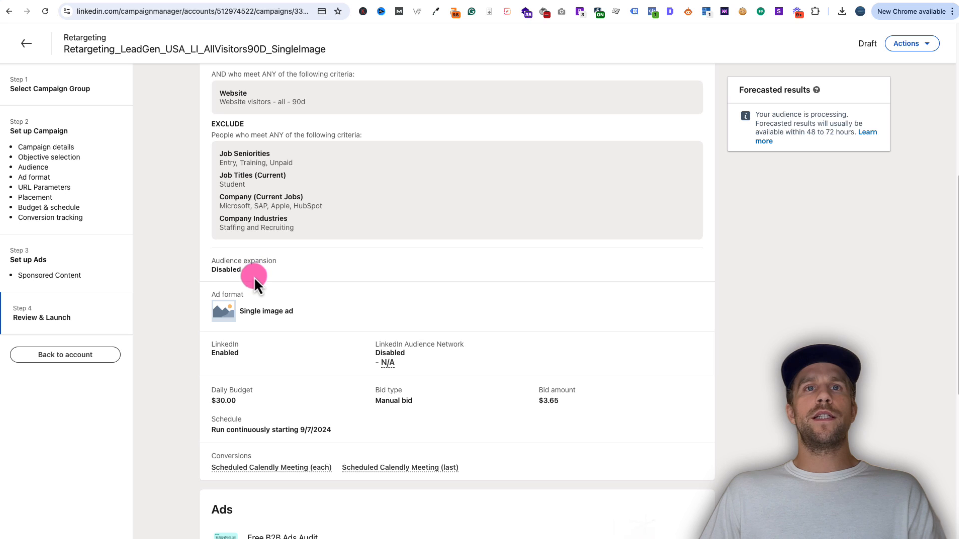
scroll(245, 269, "down", 3)
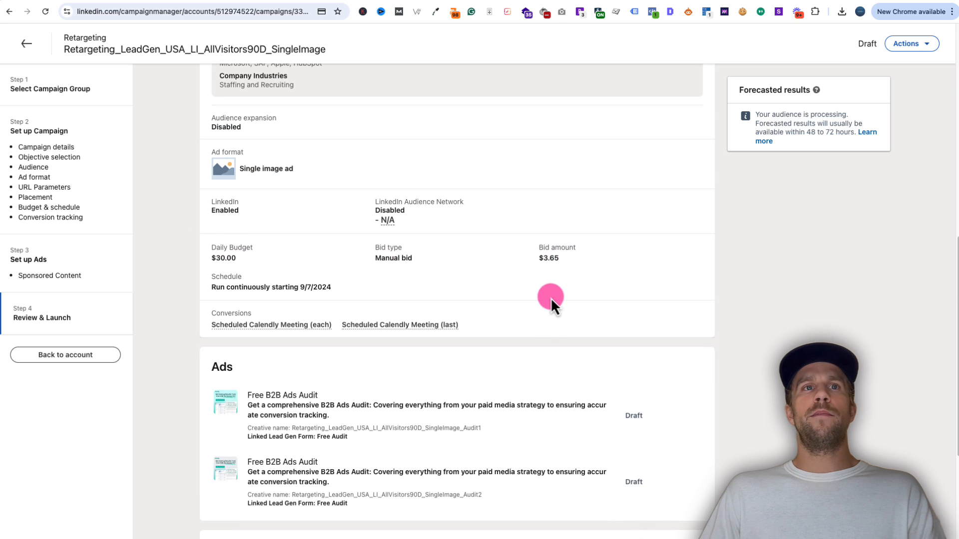
scroll(552, 295, "down", 3)
scroll(546, 340, "down", 2)
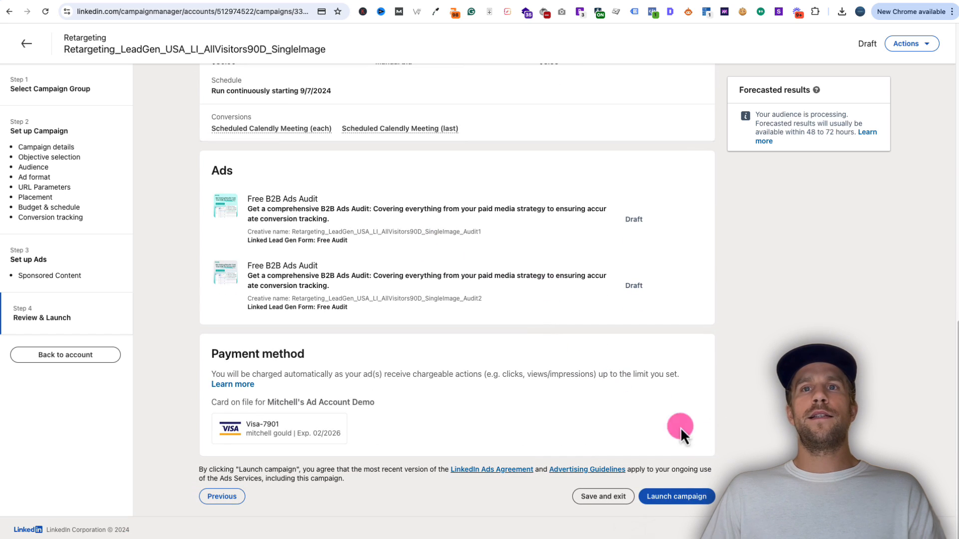
left_click(674, 497)
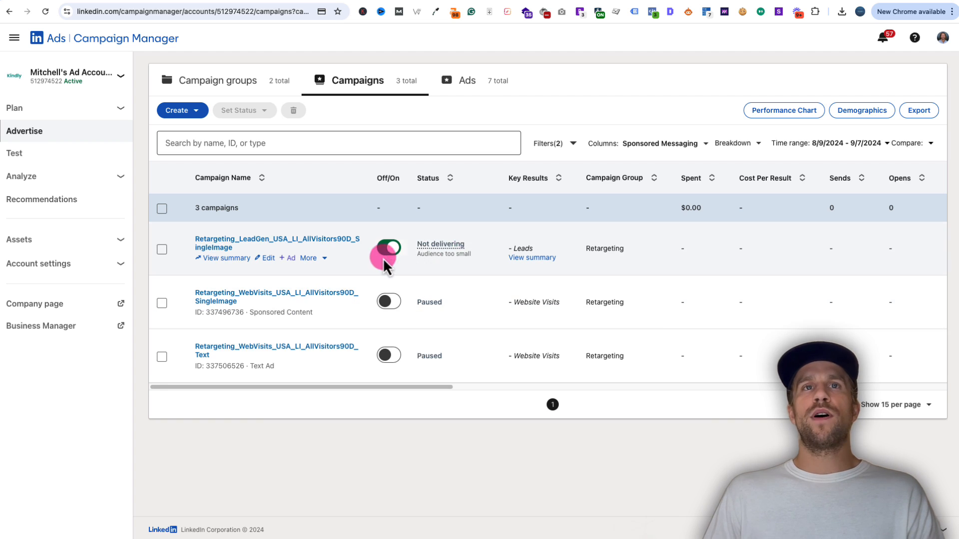
left_click(395, 247)
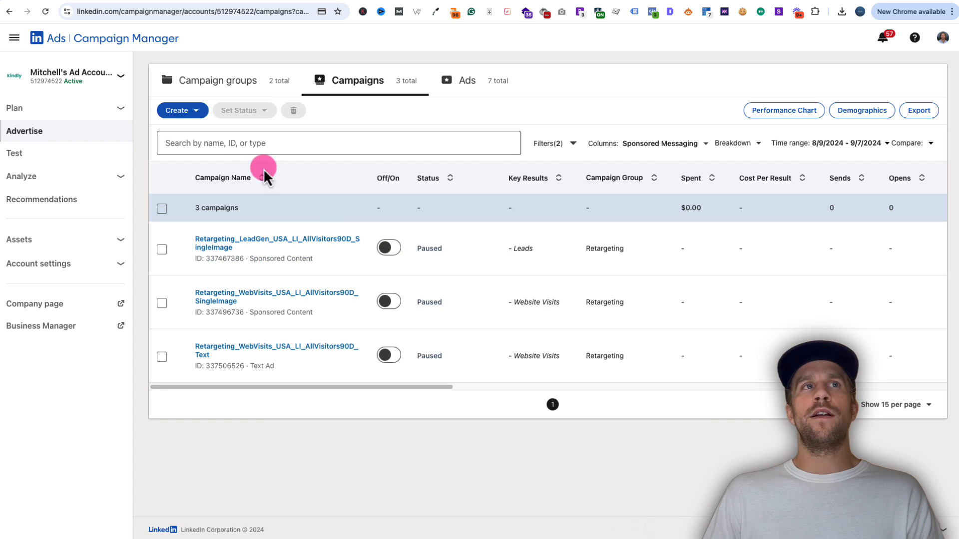
- Check the last audience counts of the matched website visitor audiences
left_click(84, 116)
left_click(58, 132)
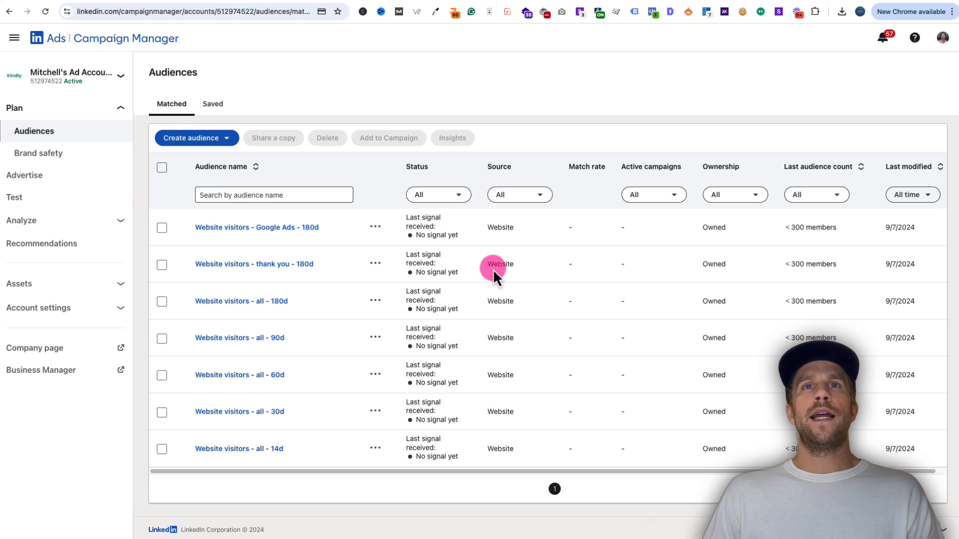
left_click_drag(786, 227, 849, 228)
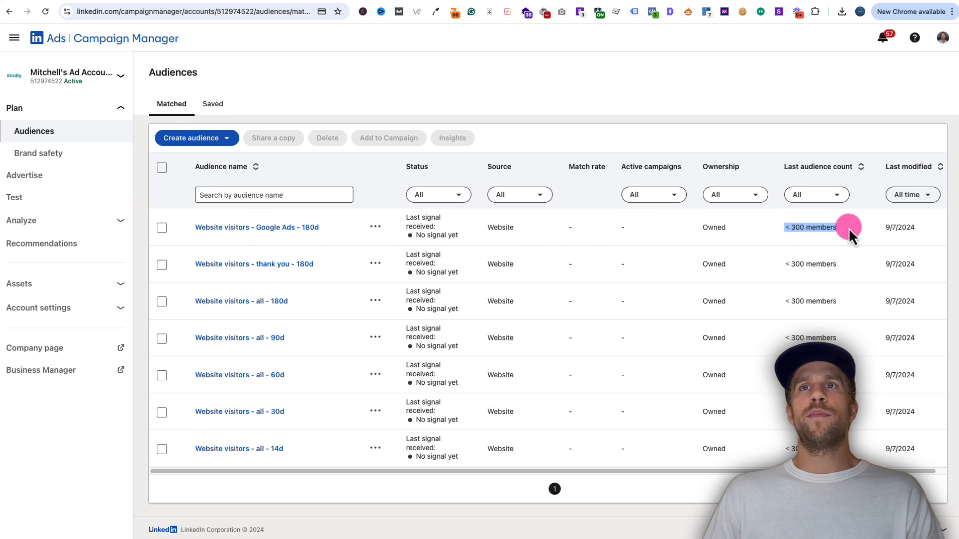
- Turn on the lead gen campaign in the Retargeting campaign group and pause it again
left_click(36, 182)
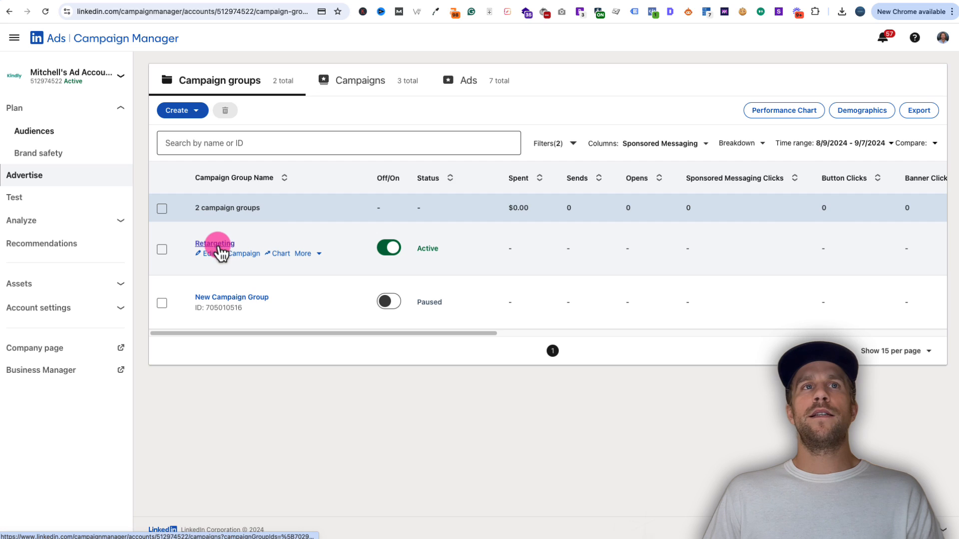
left_click(217, 244)
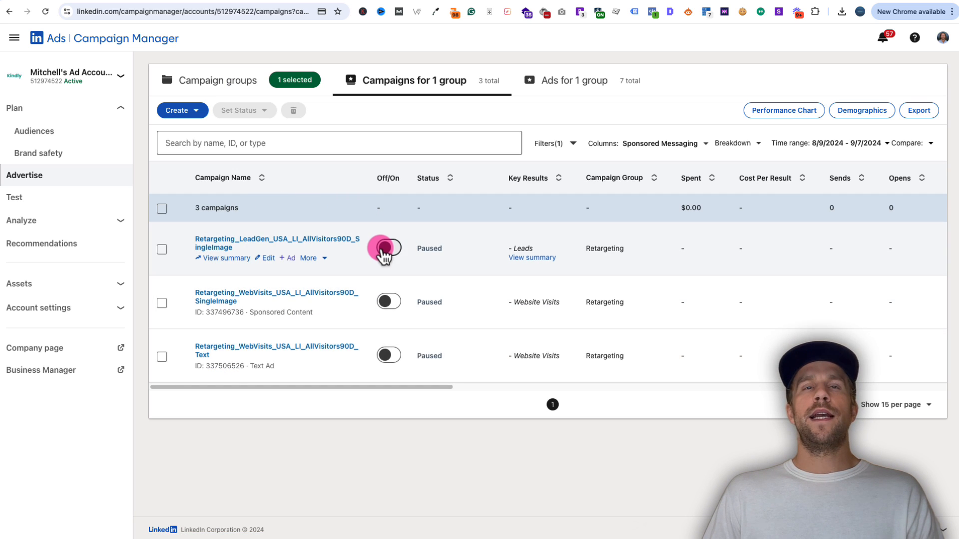
left_click(389, 248)
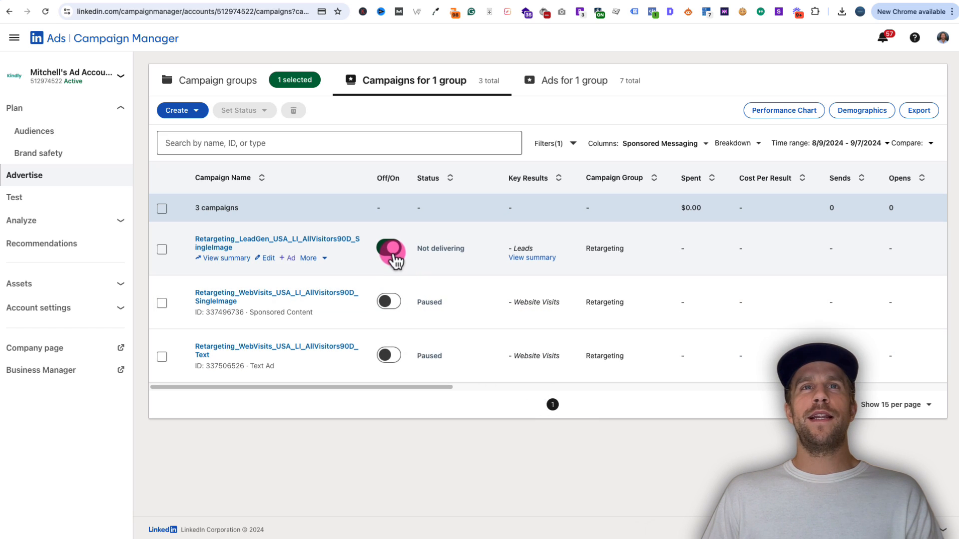
left_click(392, 251)
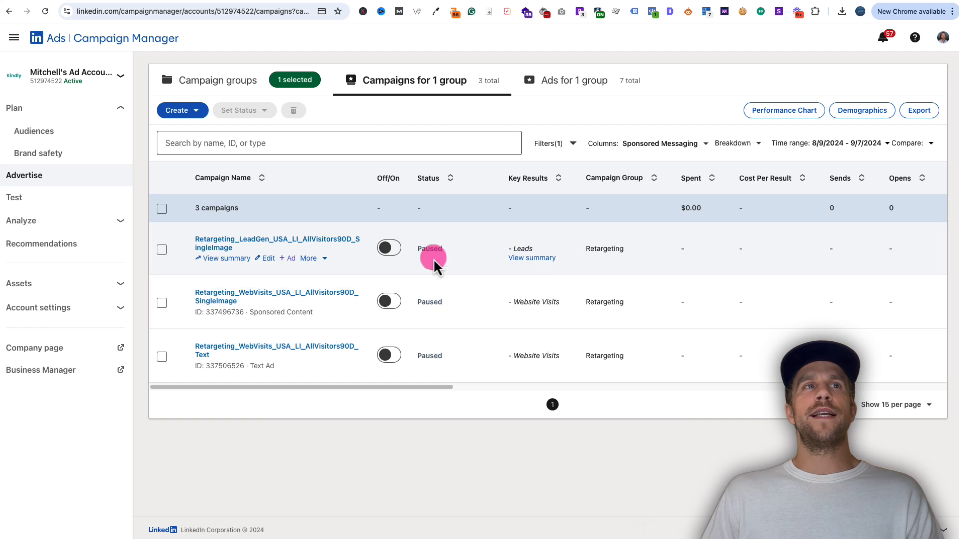
- Examine the account's campaign groups, the Retargeting group's campaigns and the delivery status of its ads
left_click(25, 177)
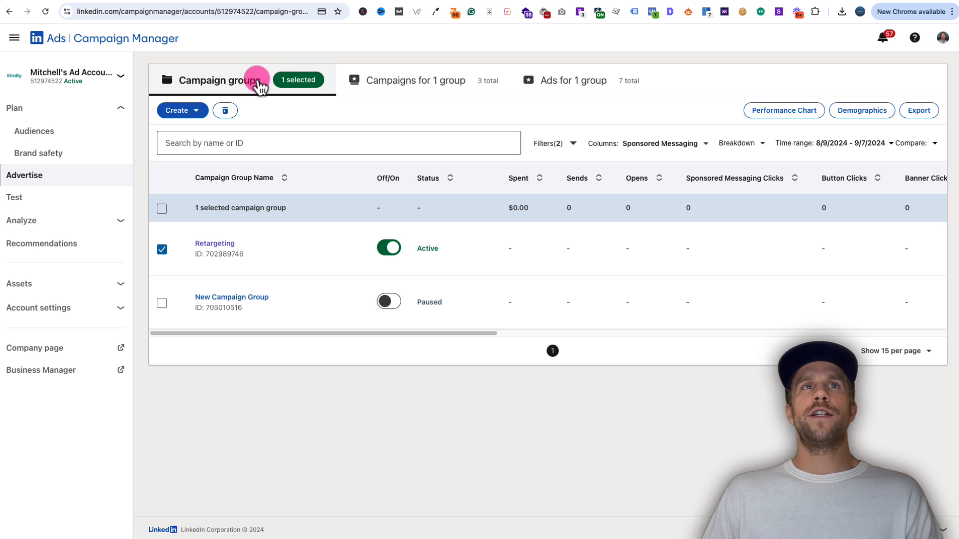
left_click(390, 85)
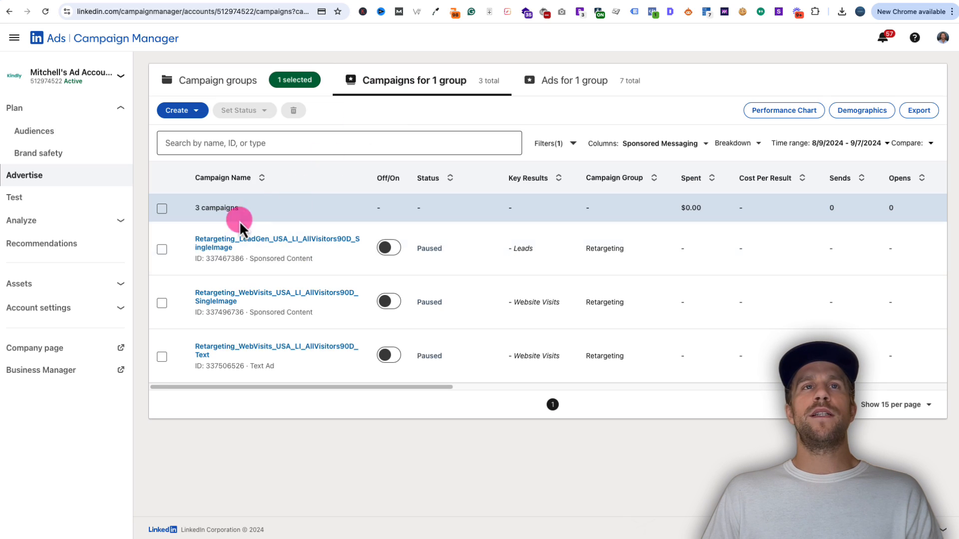
mouse_move(311, 310)
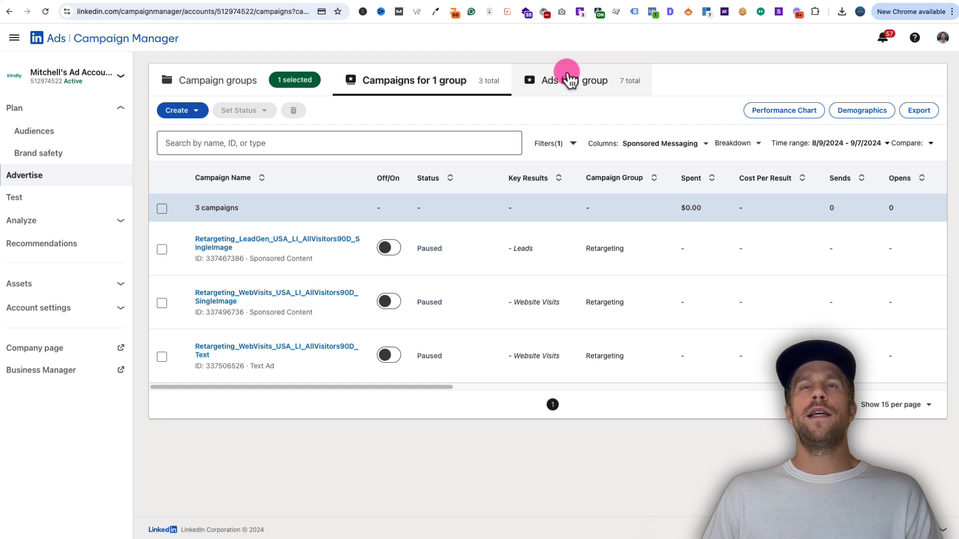
left_click(567, 77)
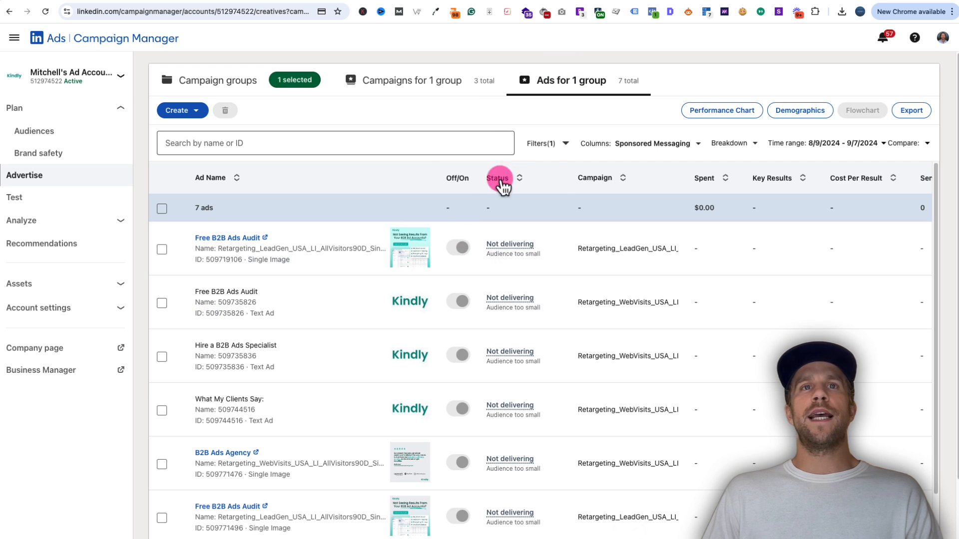
mouse_move(345, 405)
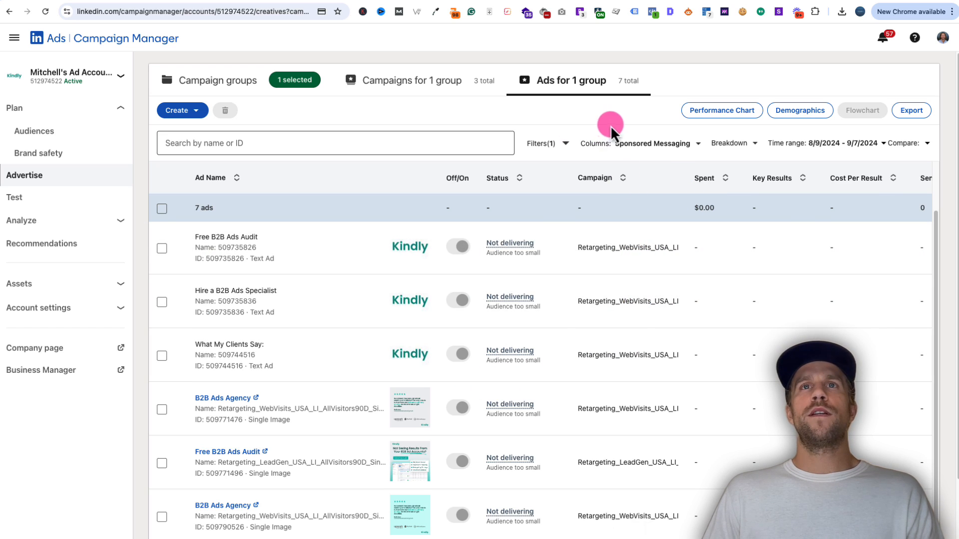
- Examine the Retargeting campaigns' metrics with the Performance column set and the Delivery column set
left_click(452, 84)
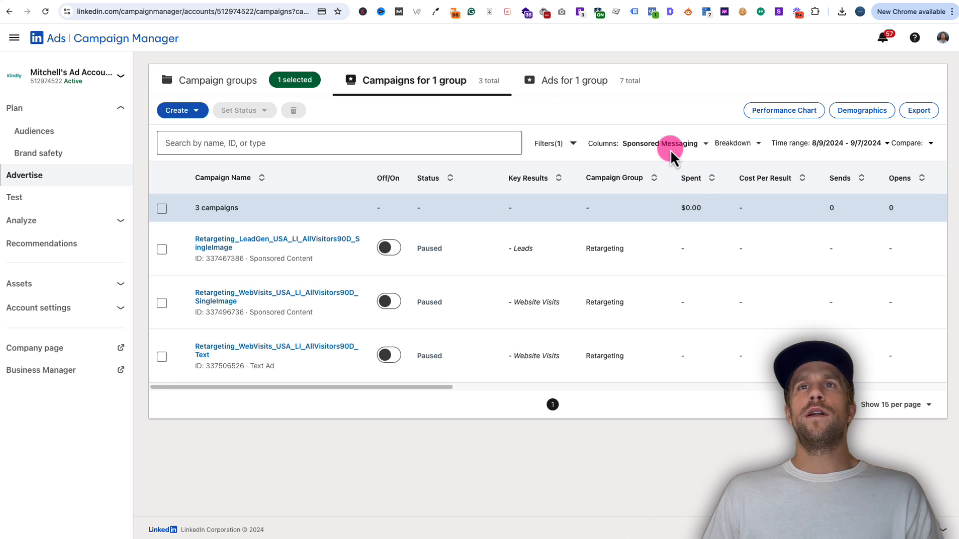
left_click(673, 149)
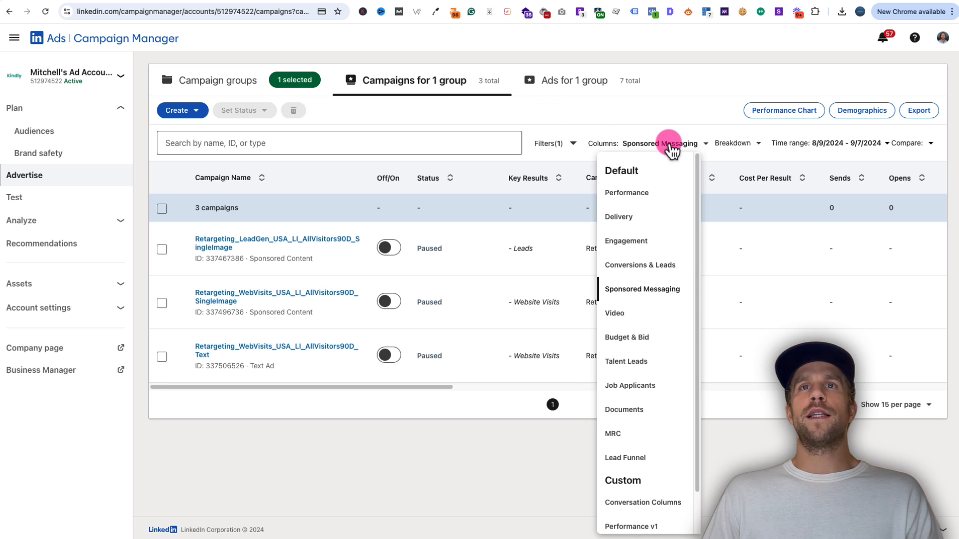
left_click(649, 191)
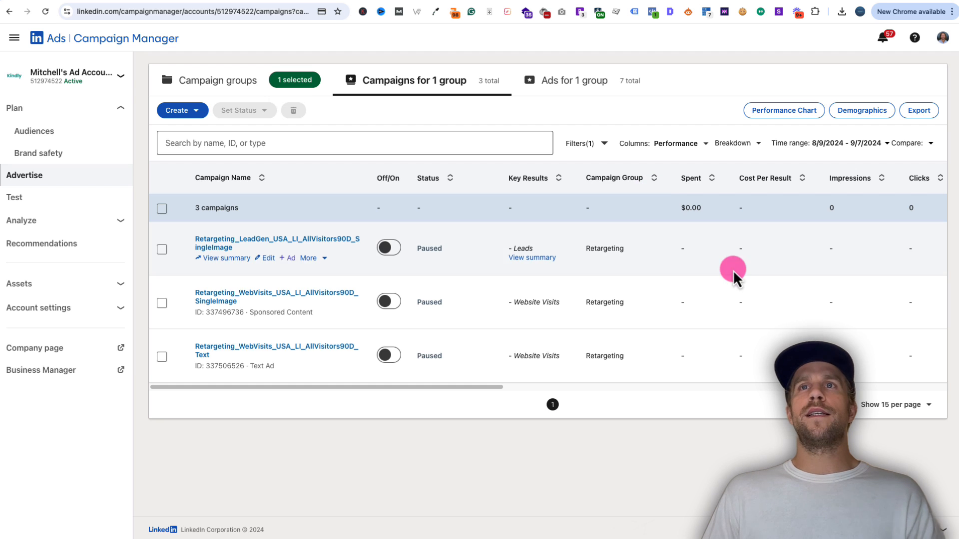
scroll(799, 212, "right", 10)
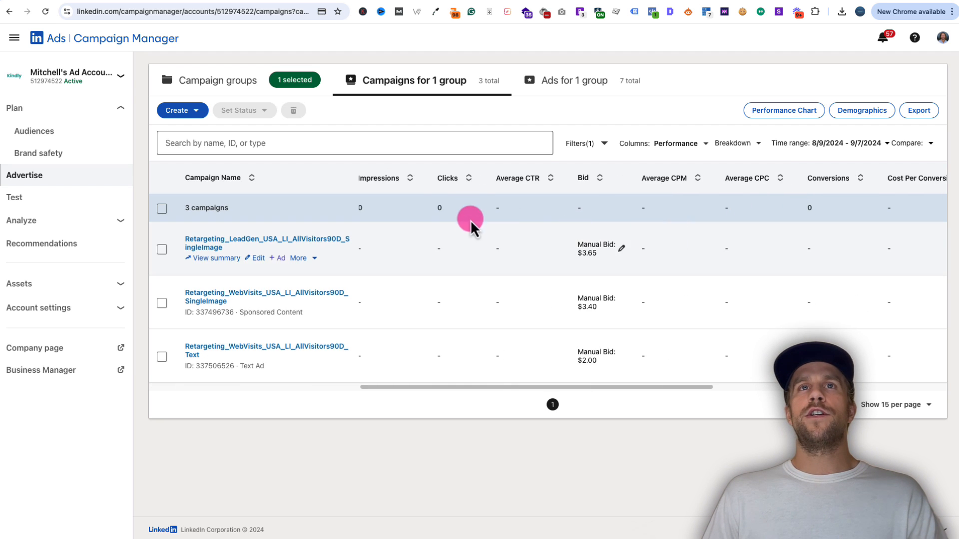
scroll(428, 197, "left", 2)
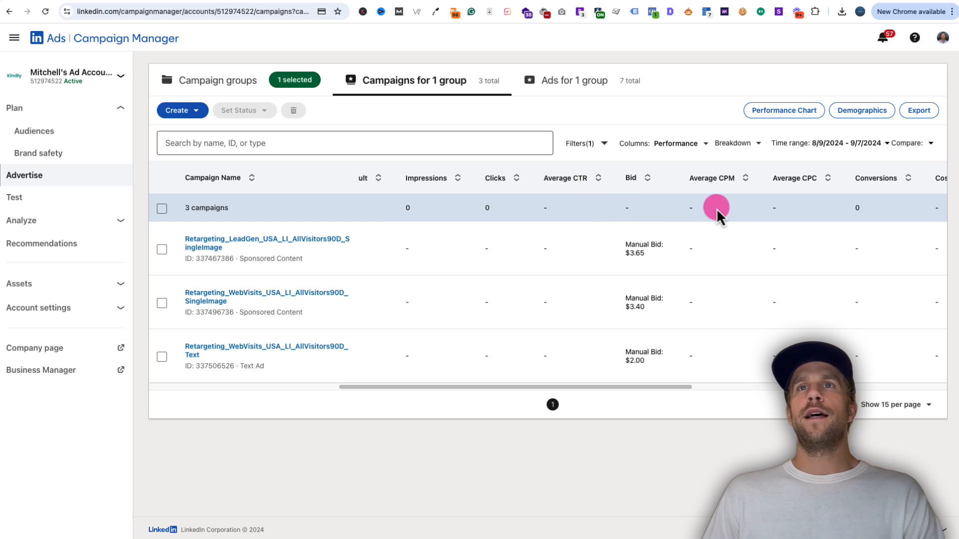
scroll(751, 212, "right", 5)
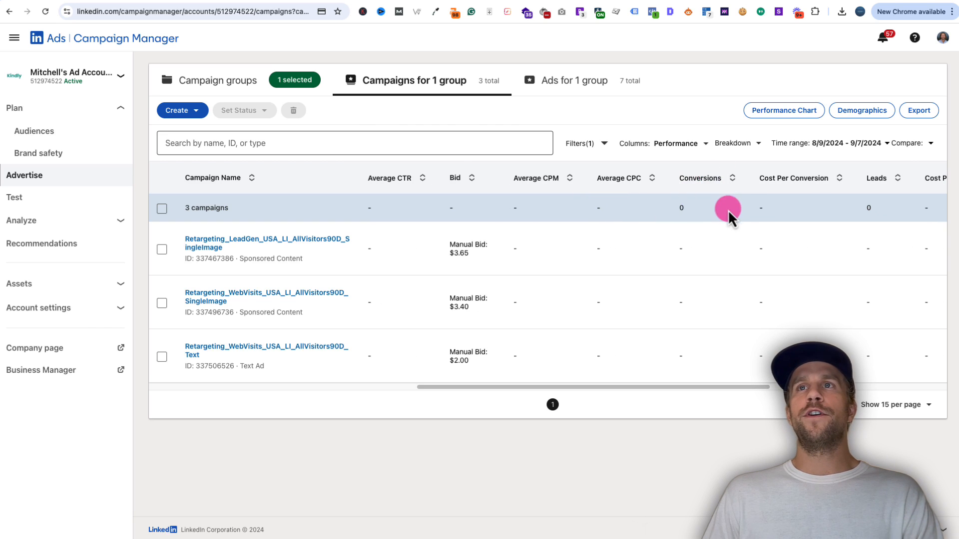
left_click(691, 150)
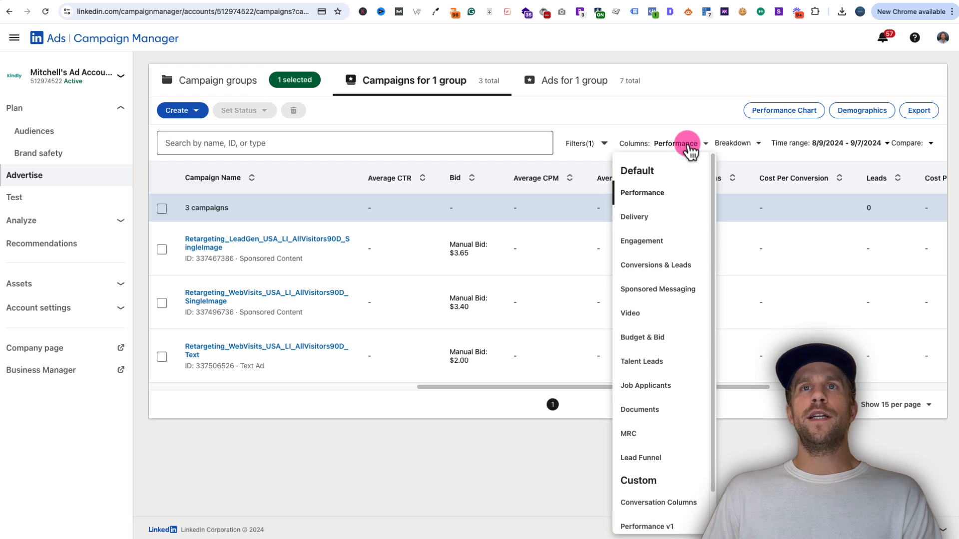
left_click(639, 225)
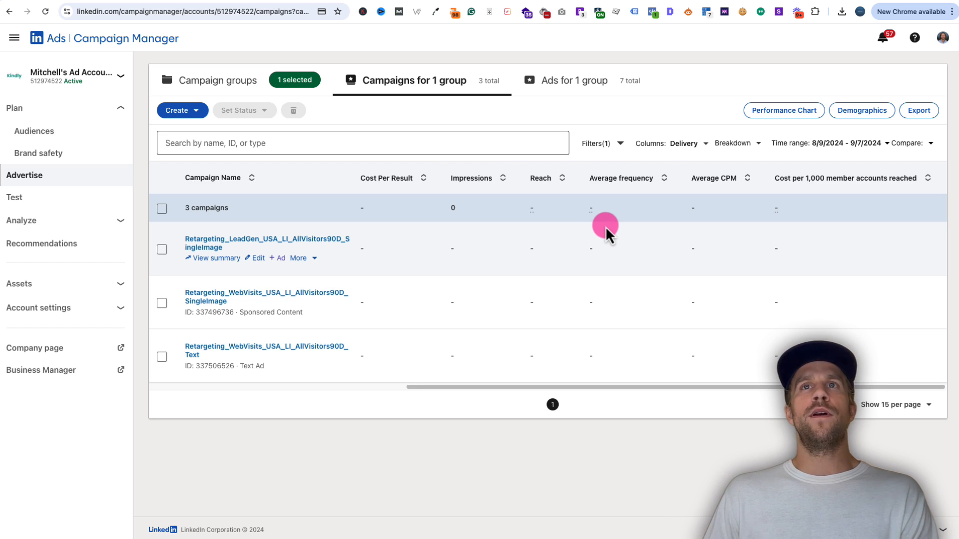
- Switch the Retargeting campaigns' table to the Engagement column set and examine its social action and click metrics
left_click(705, 144)
left_click(652, 246)
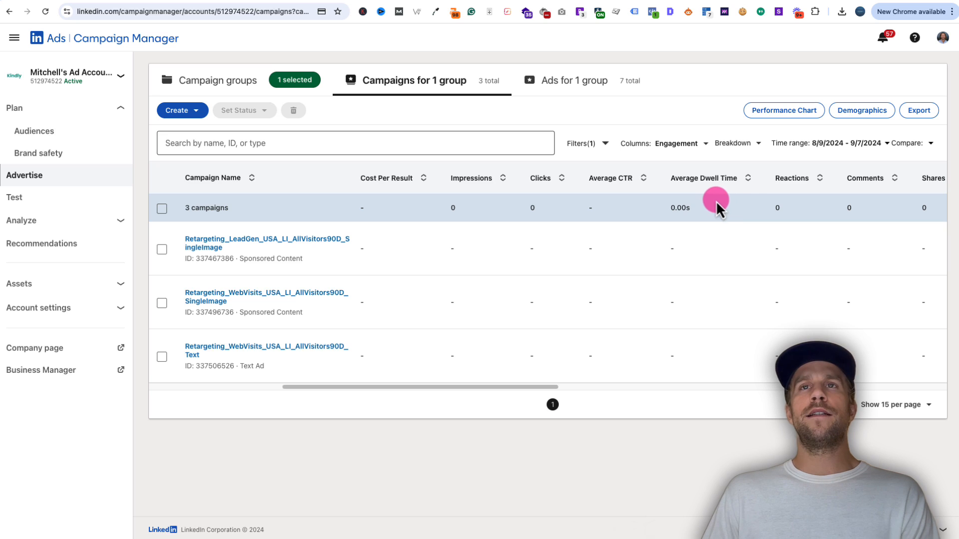
scroll(710, 248, "right", 3)
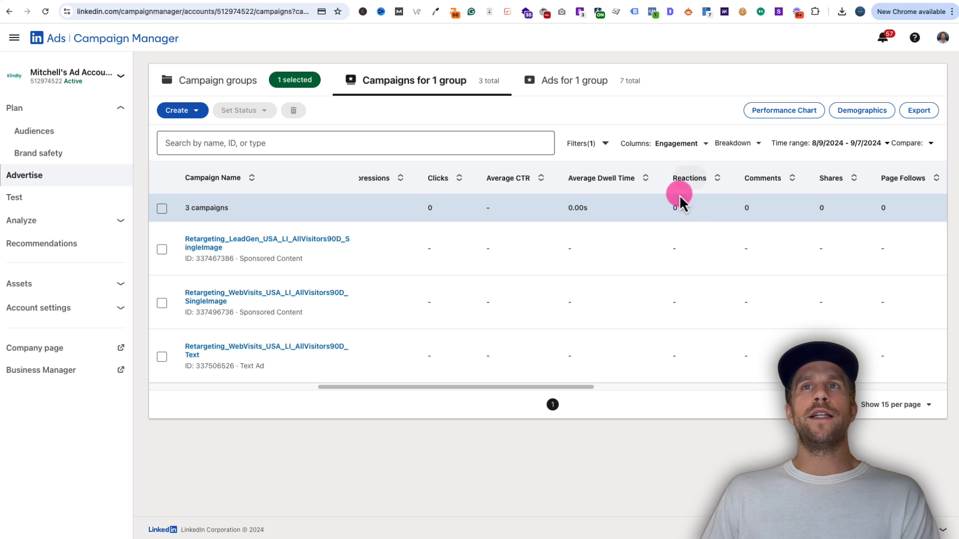
scroll(514, 202, "right", 10)
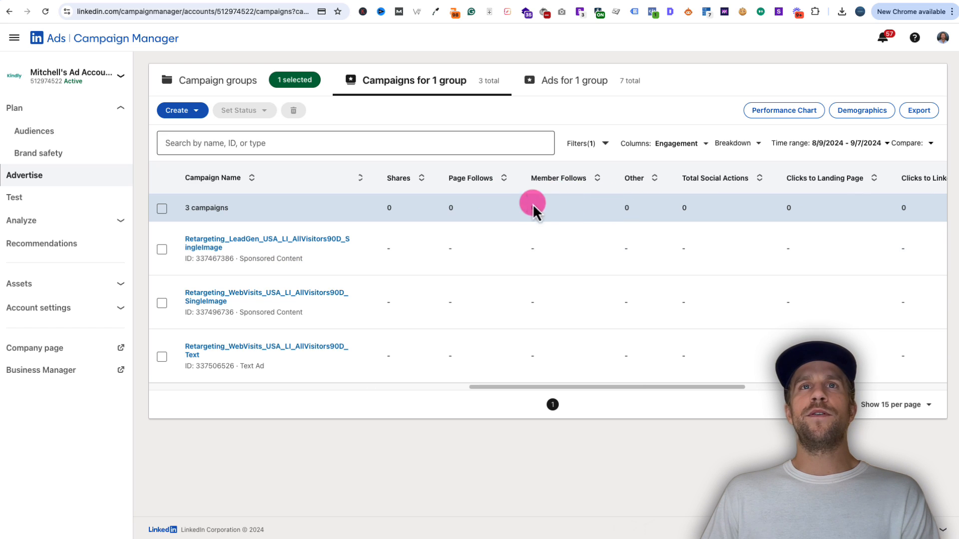
scroll(445, 203, "left", 2)
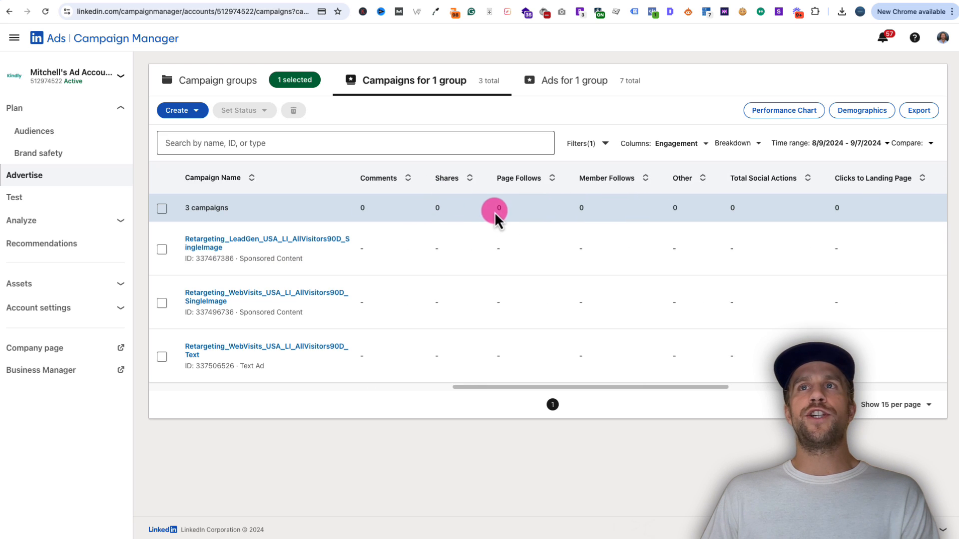
scroll(494, 212, "right", 8)
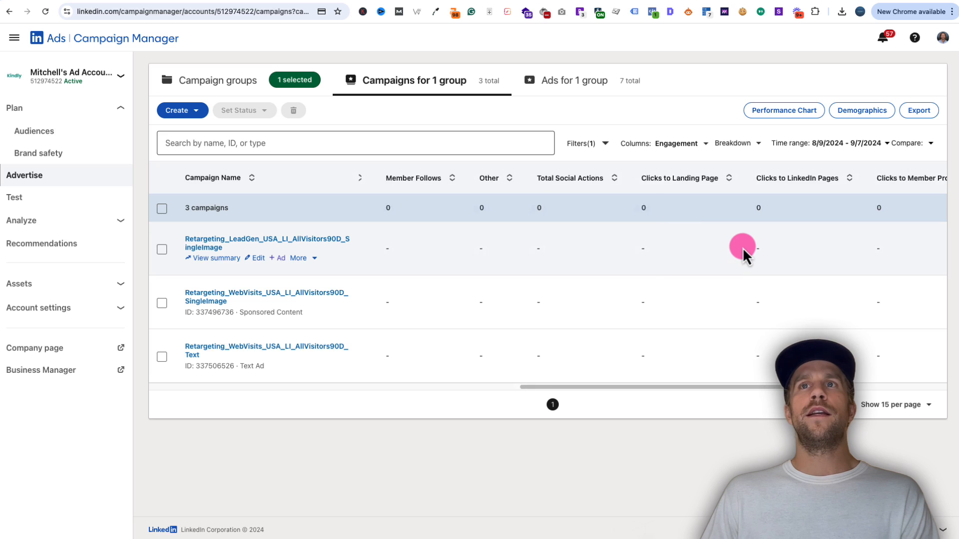
scroll(742, 247, "right", 7)
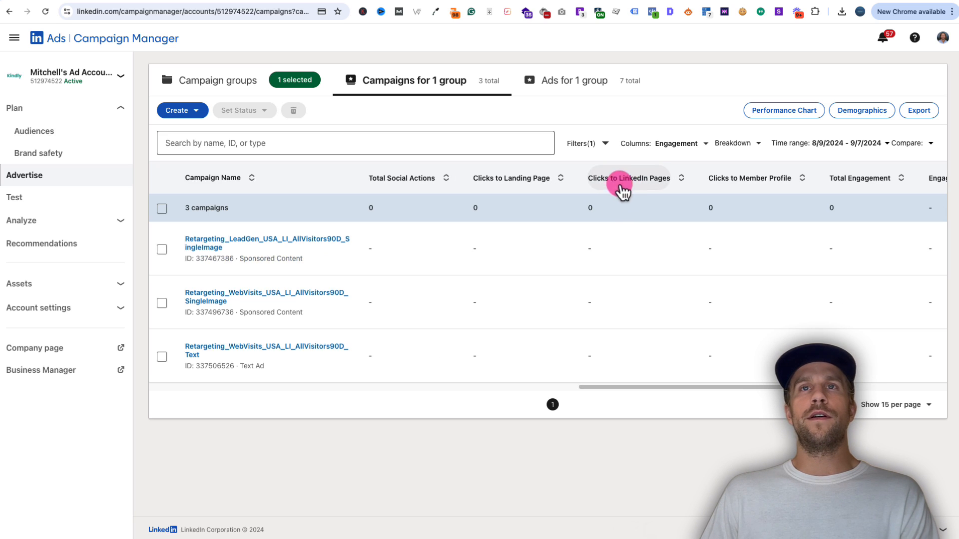
- Switch the Retargeting campaigns' table to the Conversions & Leads column set and examine its lead metrics
left_click(681, 149)
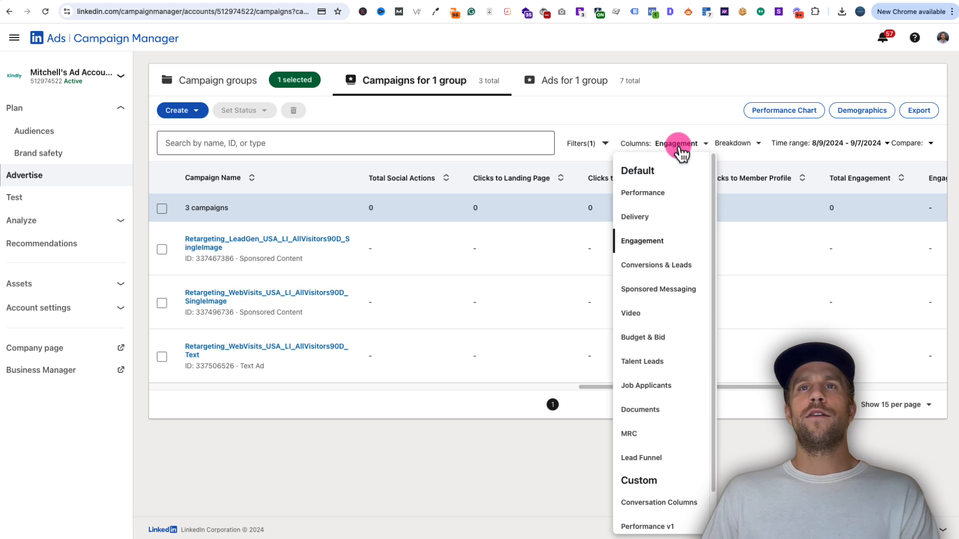
left_click(680, 265)
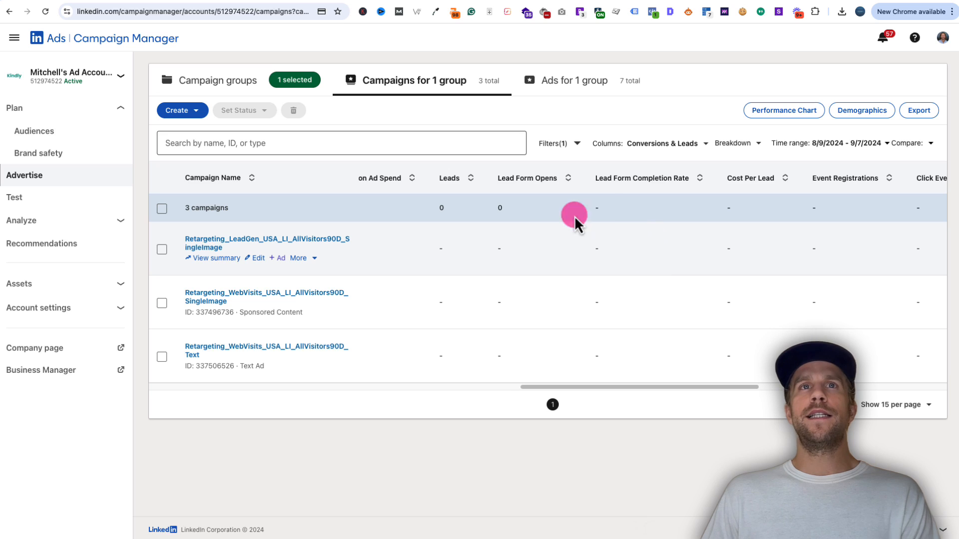
scroll(605, 205, "left", 3)
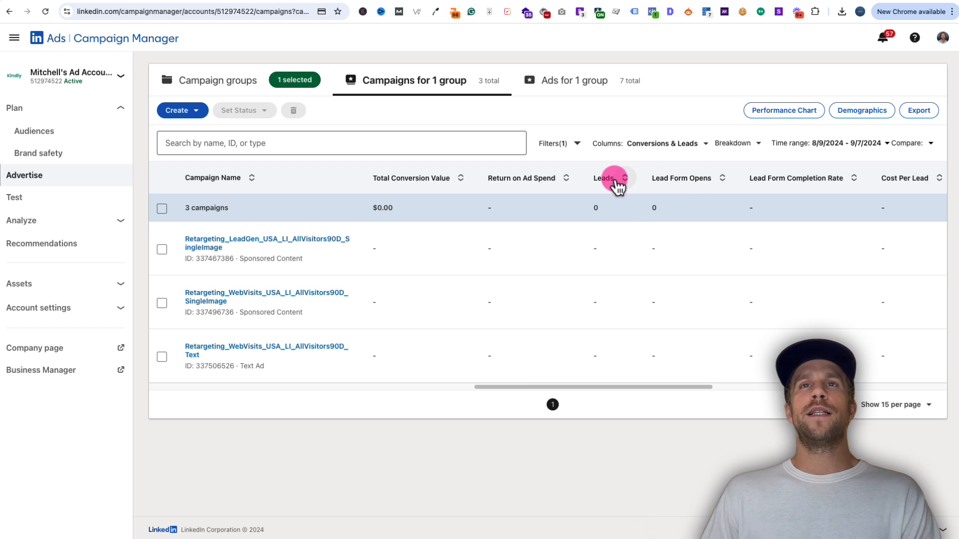
left_click(653, 145)
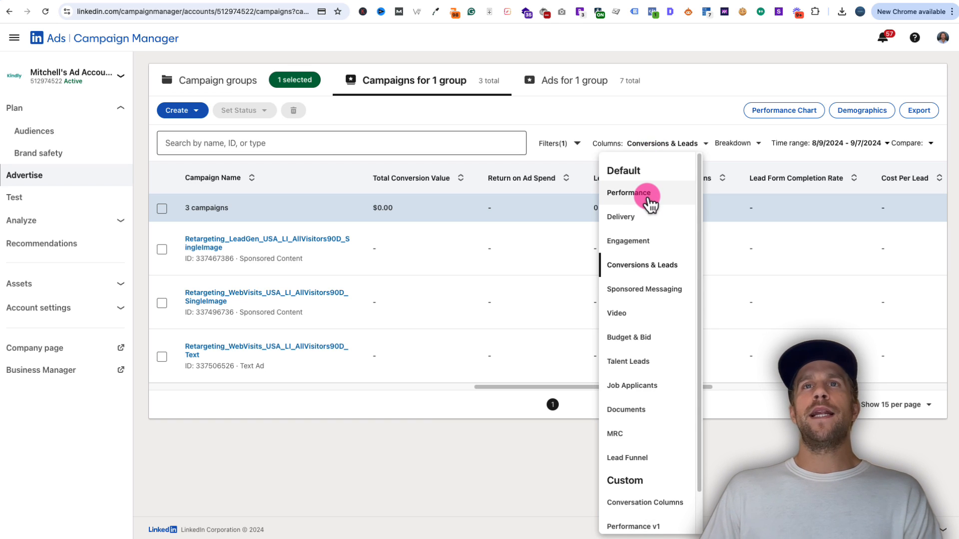
left_click(700, 112)
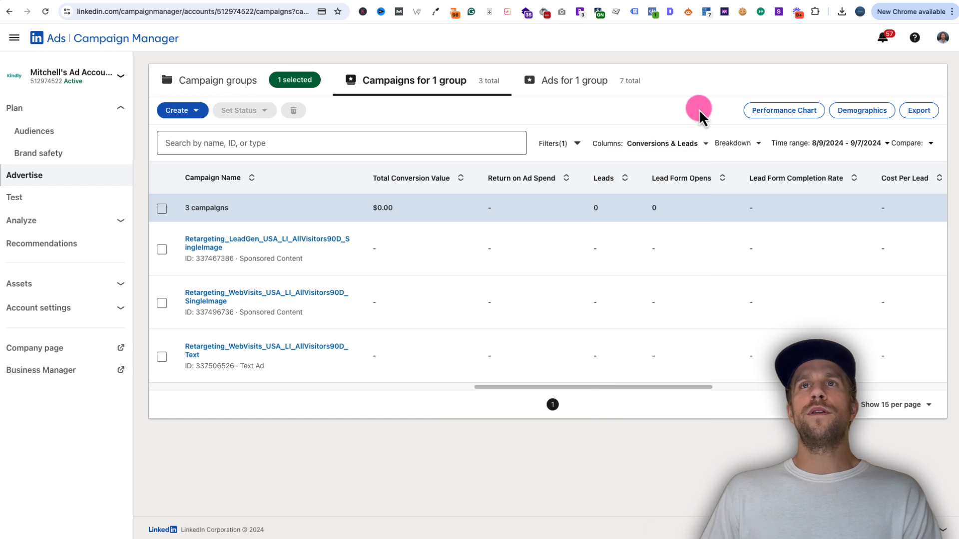
- Break down the Retargeting campaigns' table by Conversions and examine the conversion columns and the time range options
left_click(744, 146)
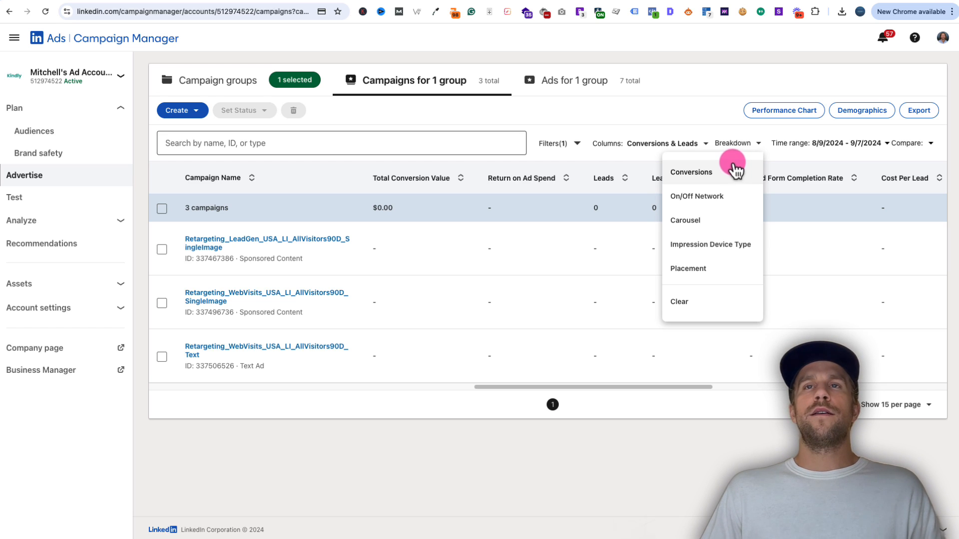
left_click(711, 171)
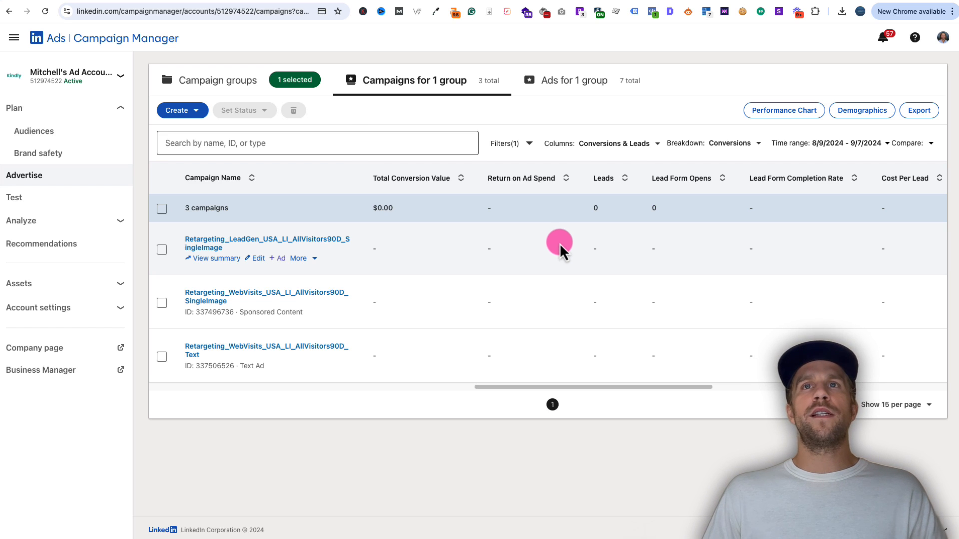
left_click(608, 143)
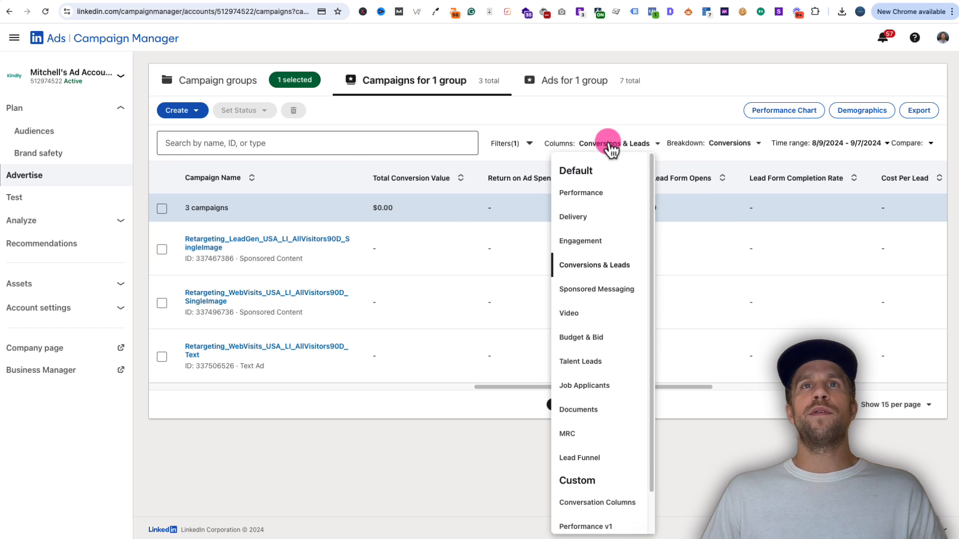
left_click(655, 119)
scroll(577, 247, "left", 10)
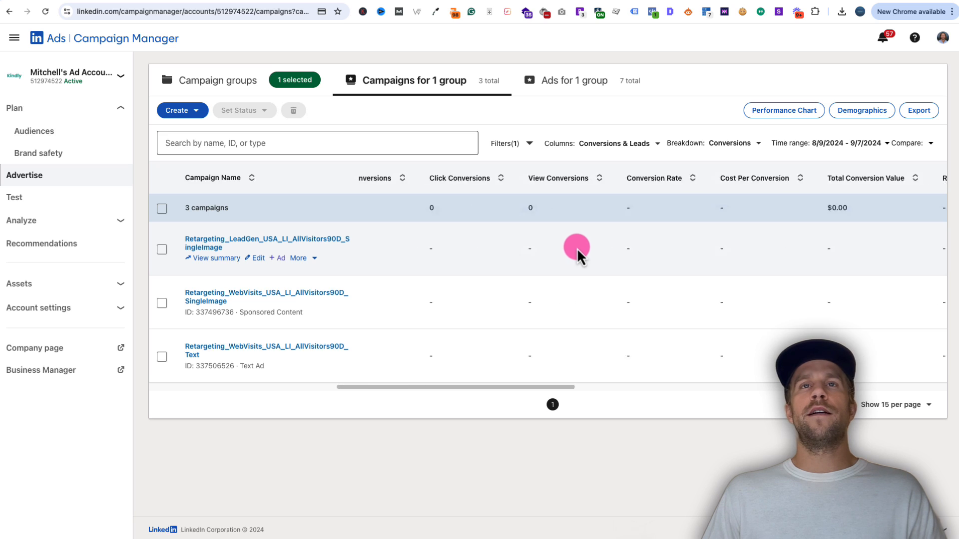
scroll(575, 248, "left", 5)
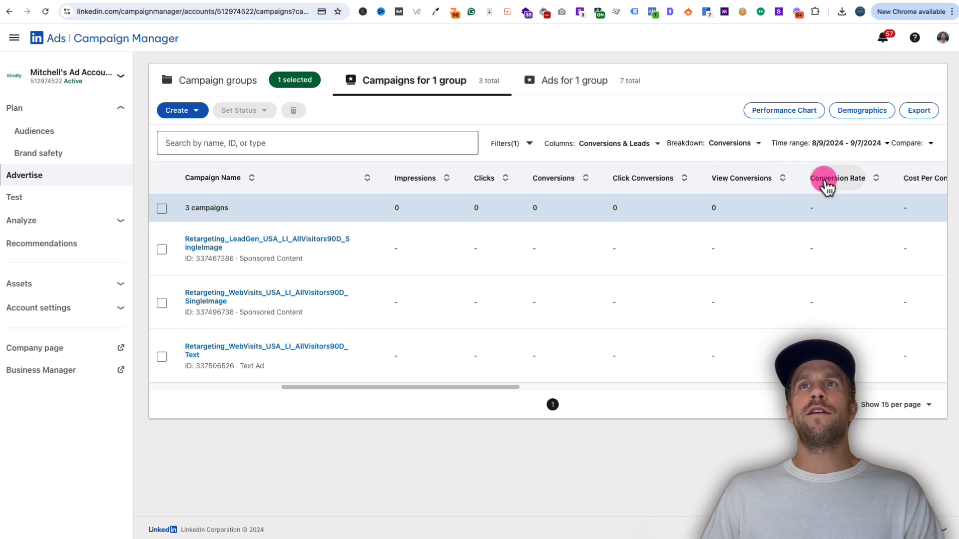
left_click(805, 144)
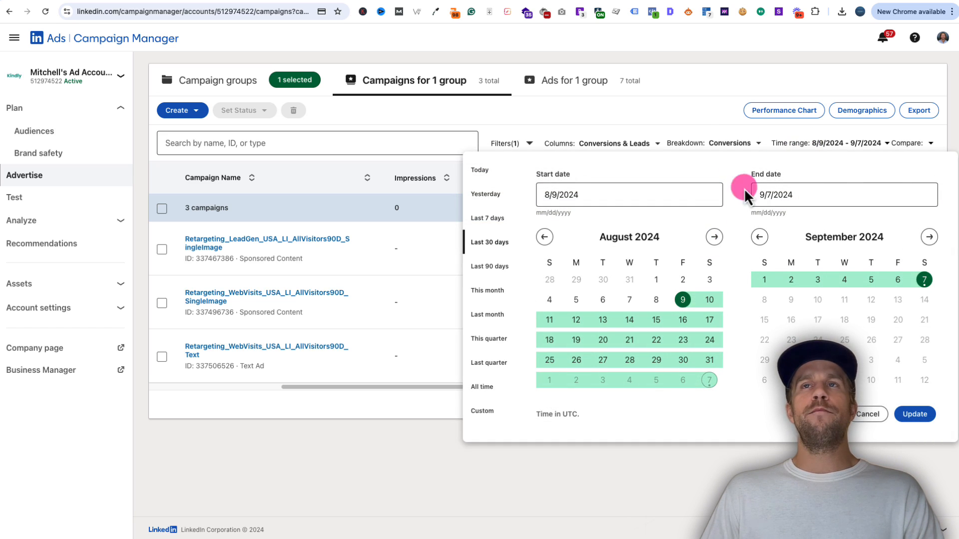
left_click(702, 118)
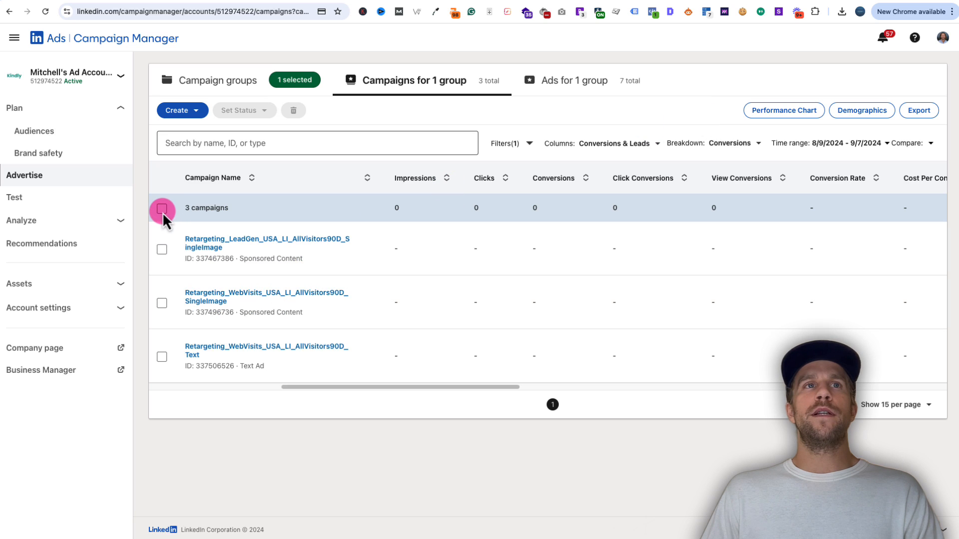
- Open the demographics report for the lead gen campaign and display it by Job title and by Company
left_click(162, 250)
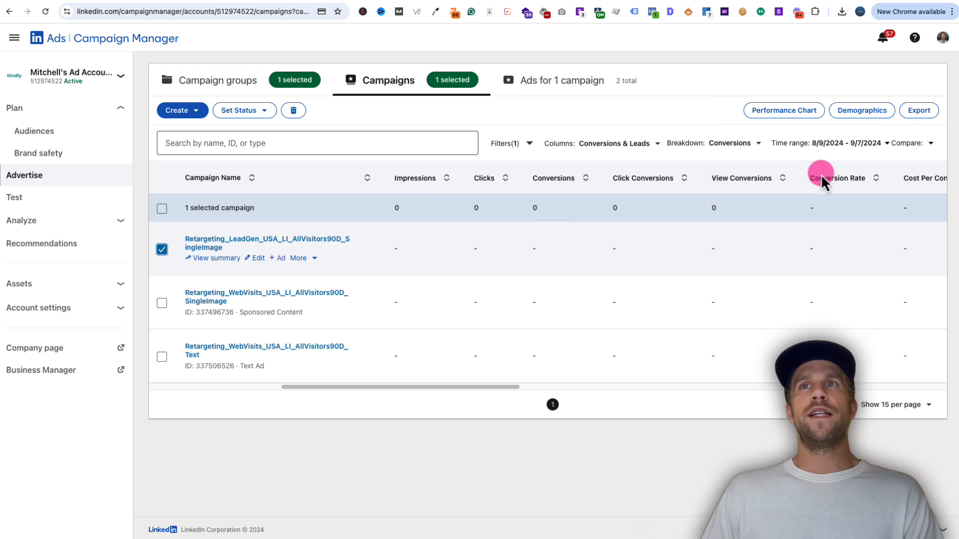
left_click(863, 112)
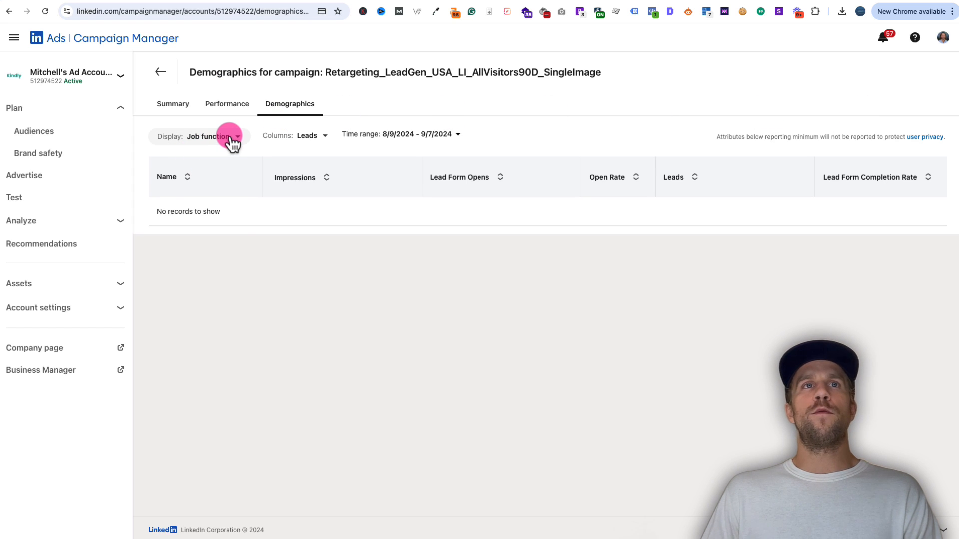
left_click(219, 148)
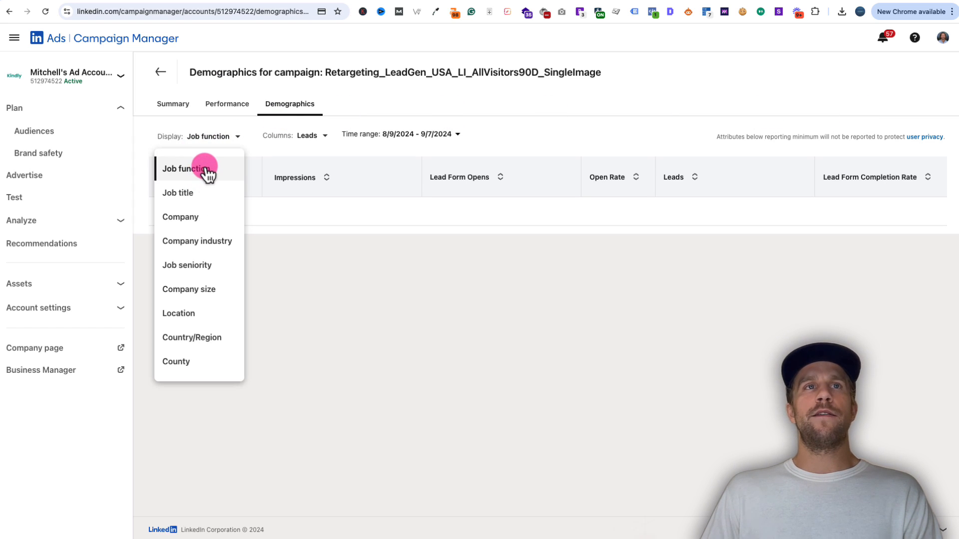
left_click(194, 198)
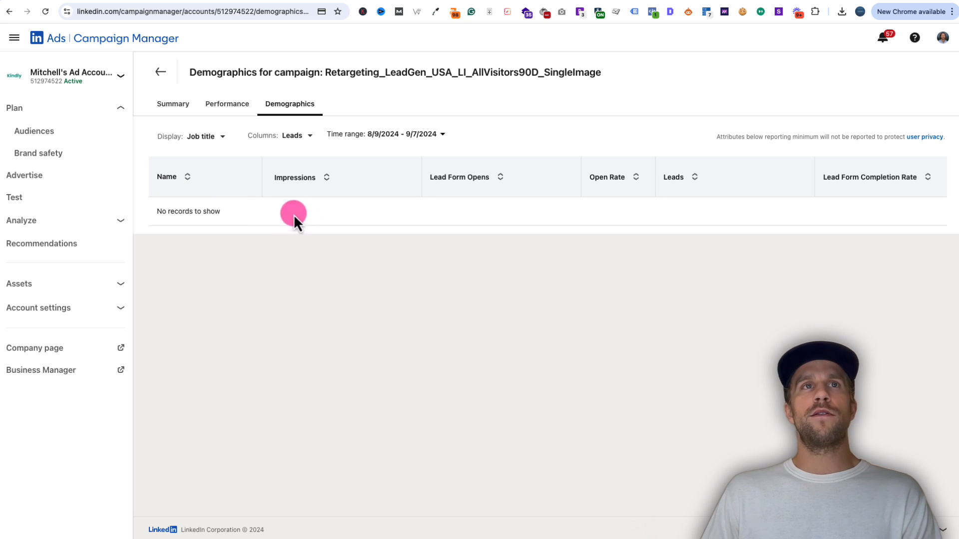
left_click(213, 137)
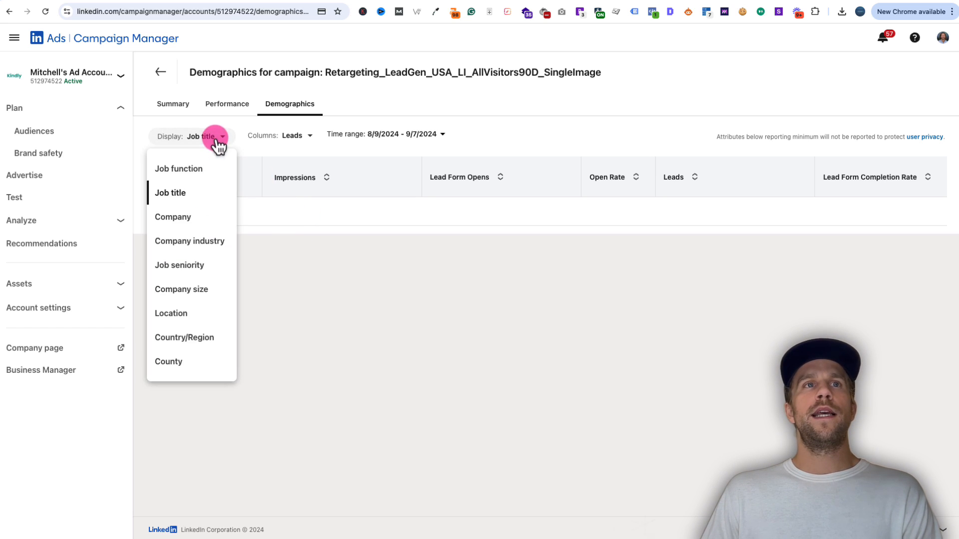
left_click(191, 218)
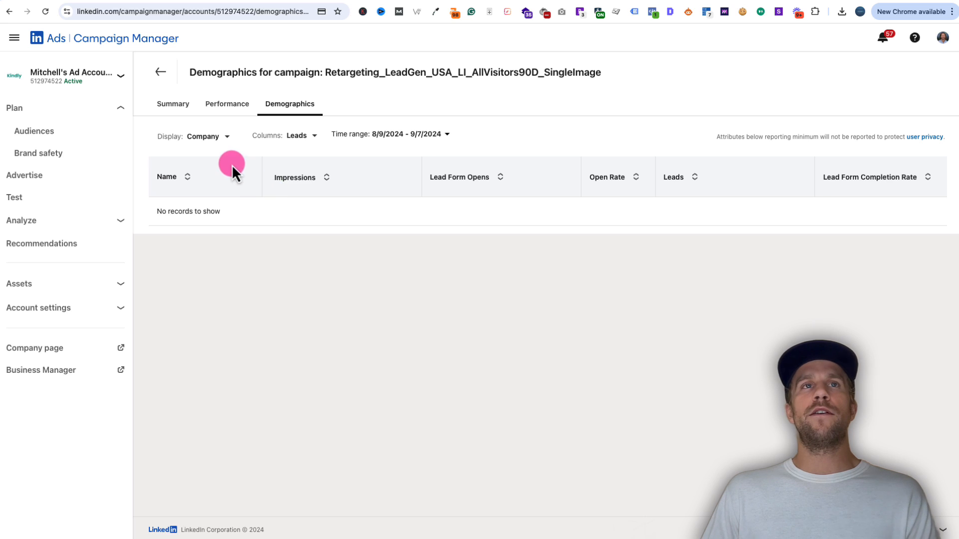
- Switch the demographics report to the Performance columns and check the display options
left_click(297, 135)
left_click(277, 166)
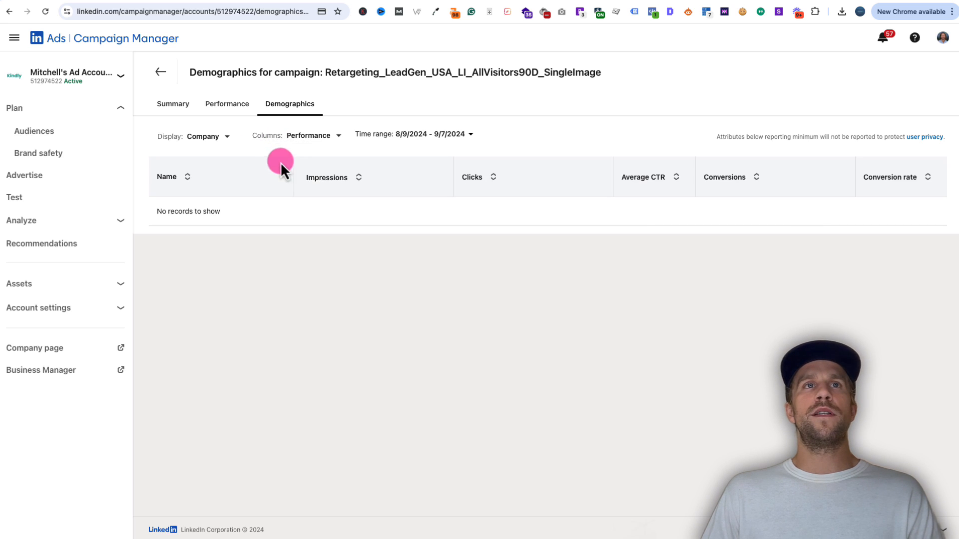
left_click(206, 137)
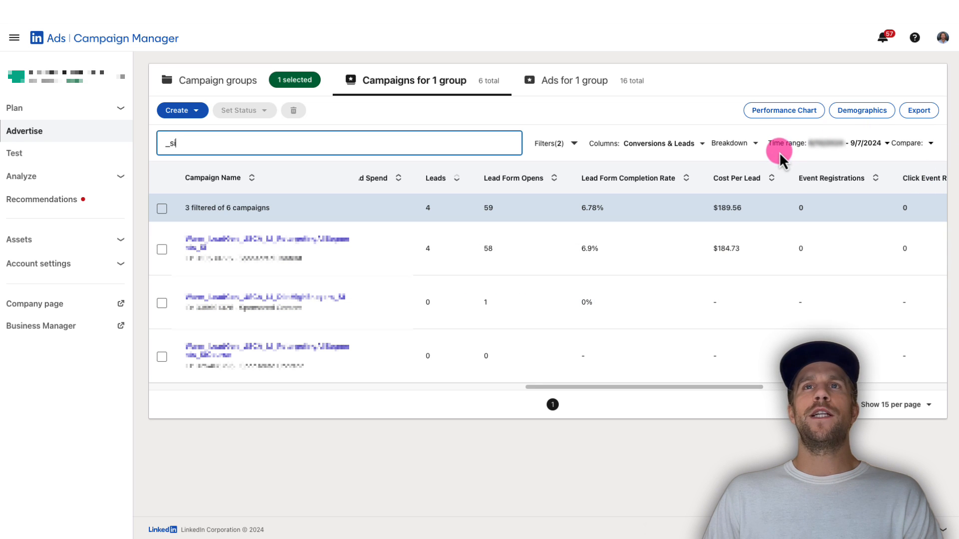
- In the other ad account, switch the campaigns table filtered by "_si" to the Engagement column set
left_click(645, 151)
left_click(475, 431)
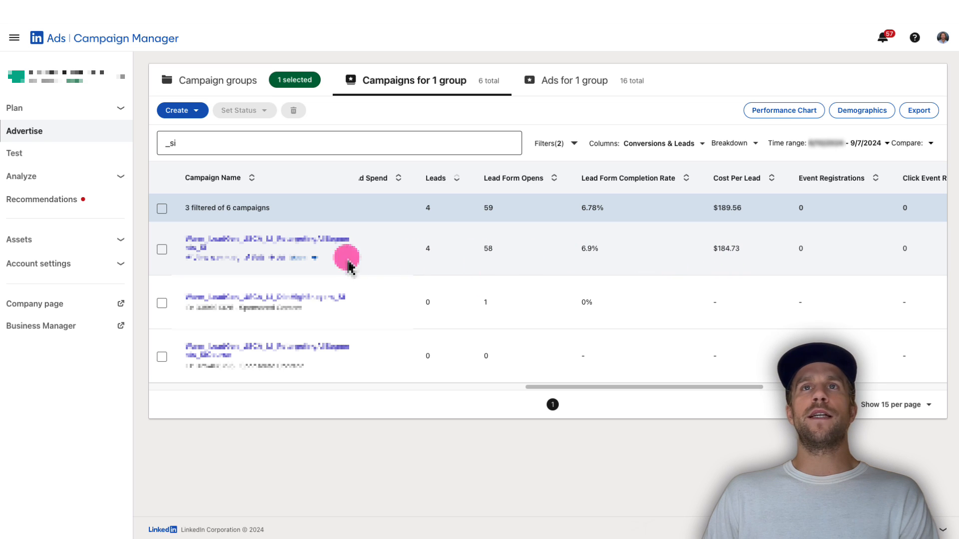
left_click(628, 144)
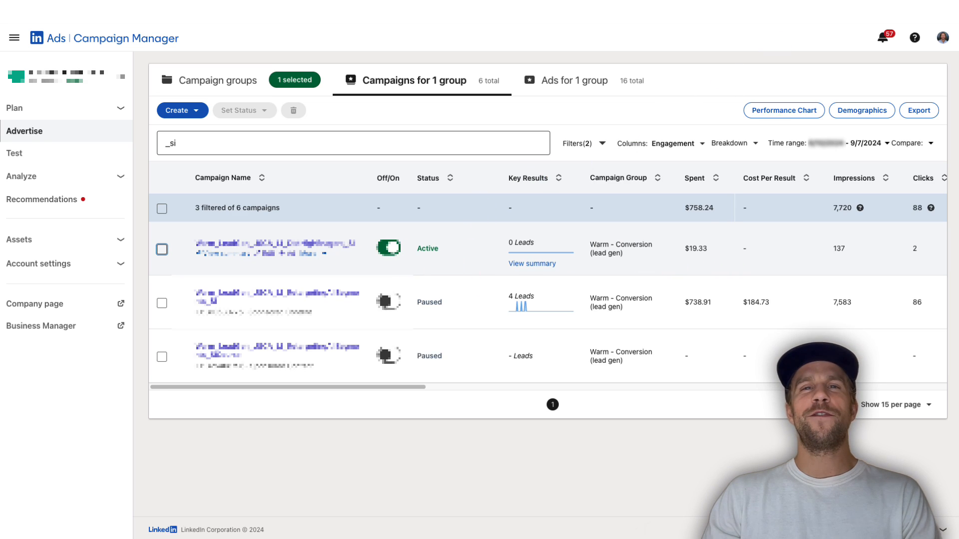